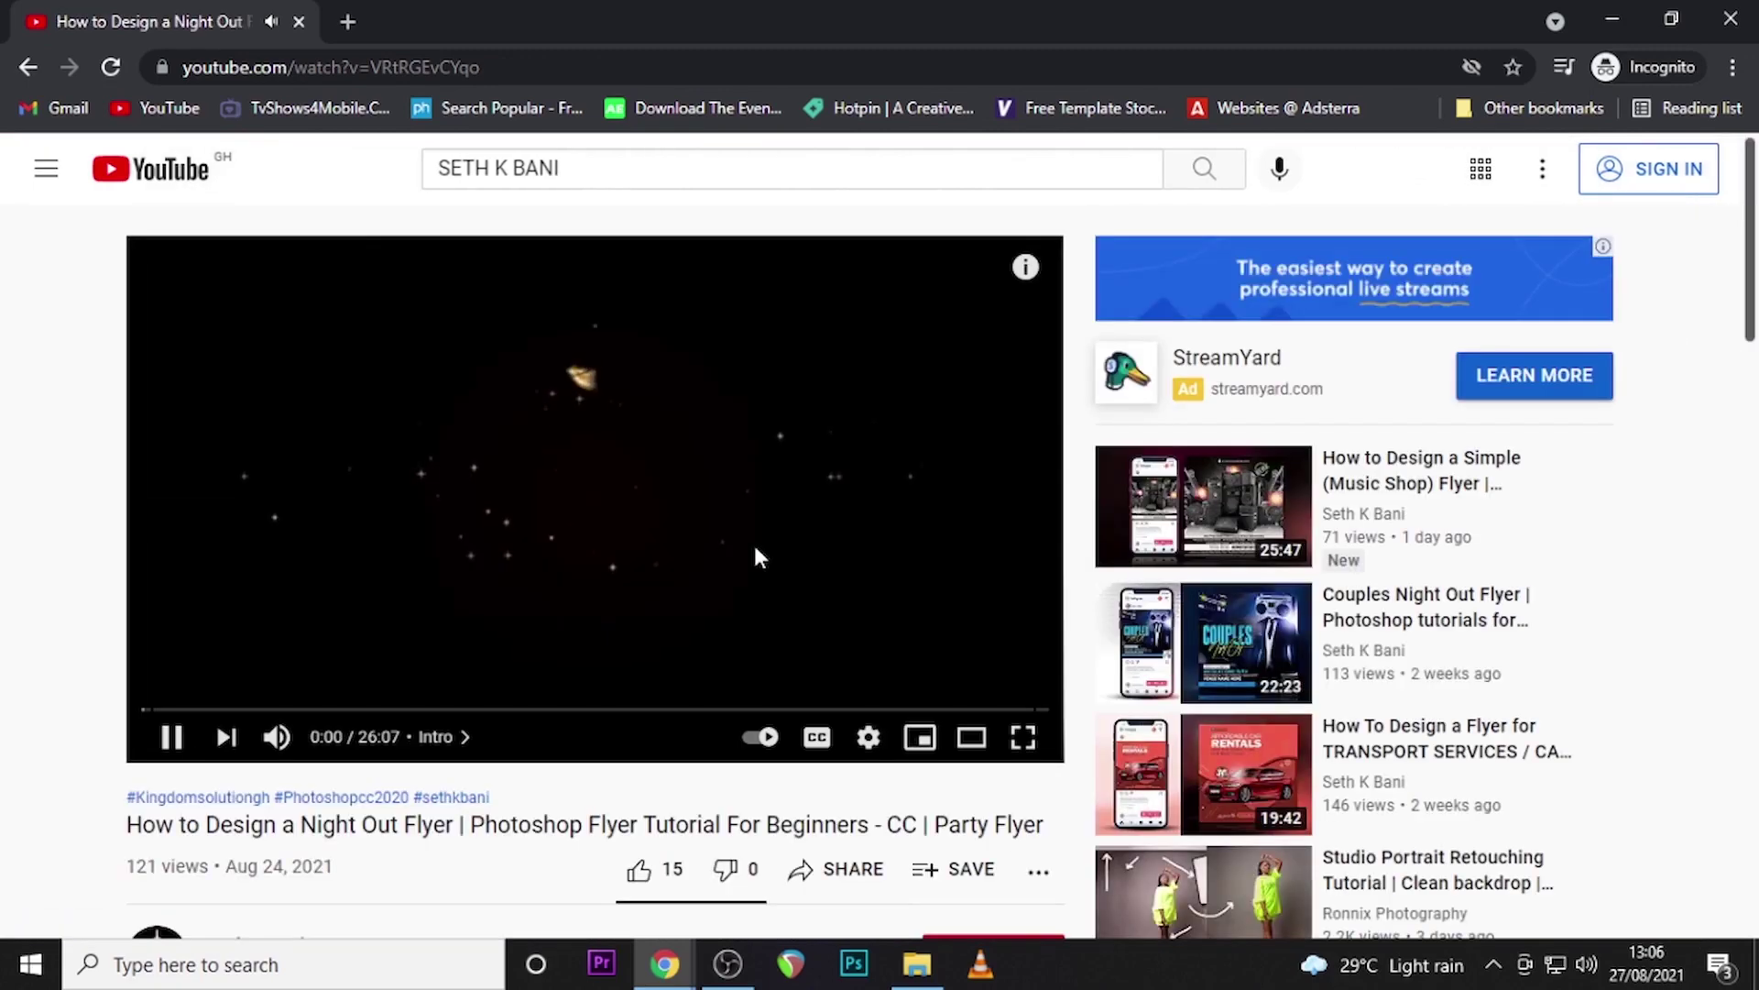
Expand the video's full description and open its Files & PSD Download link
scroll(587, 562, down, 4)
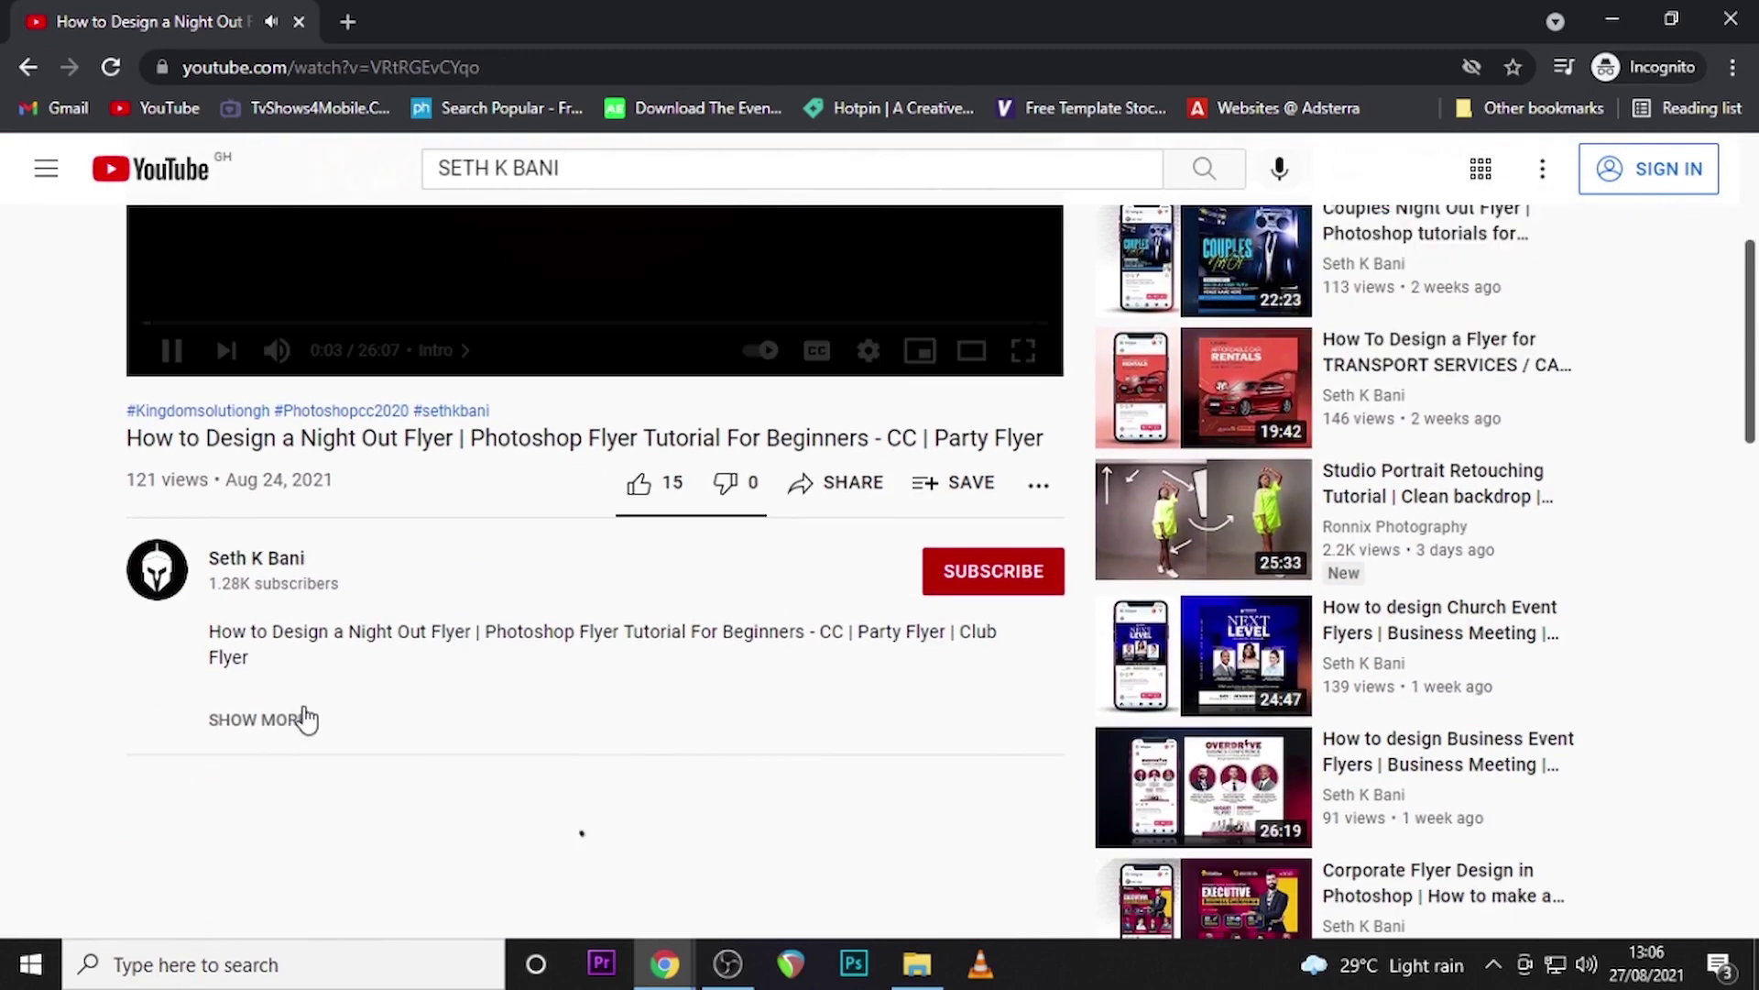
click(304, 720)
scroll(335, 707, down, 4)
scroll(334, 708, down, 8)
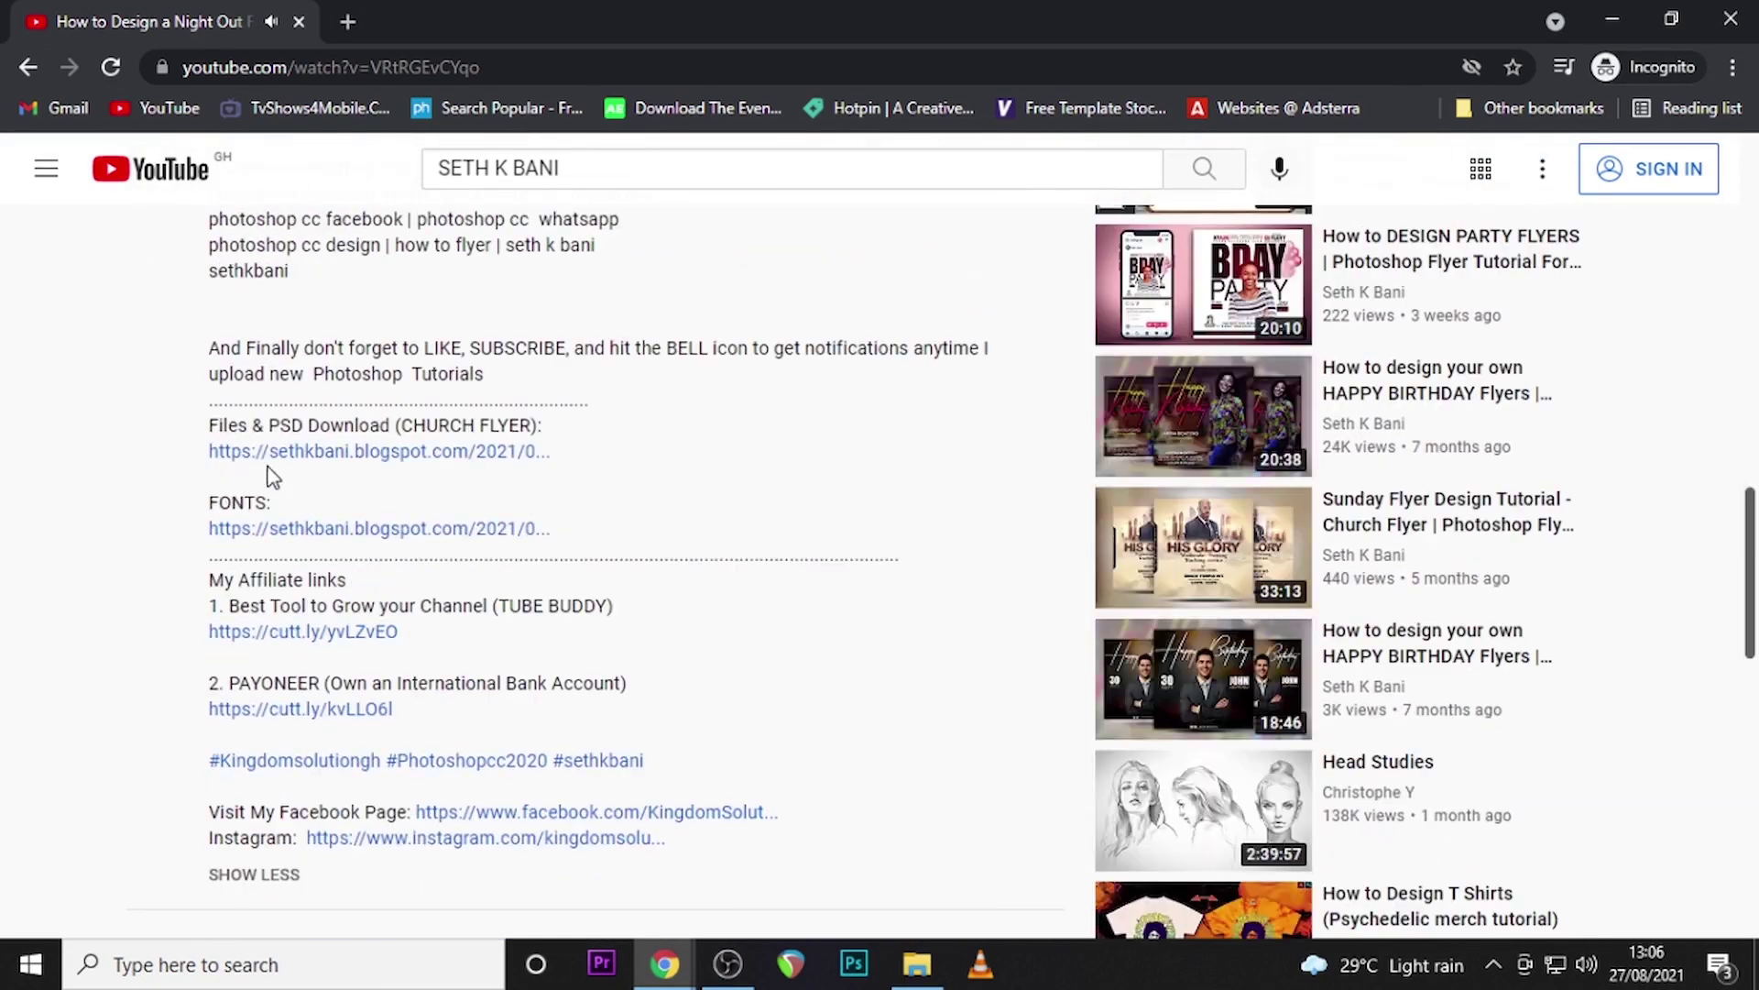
click(378, 463)
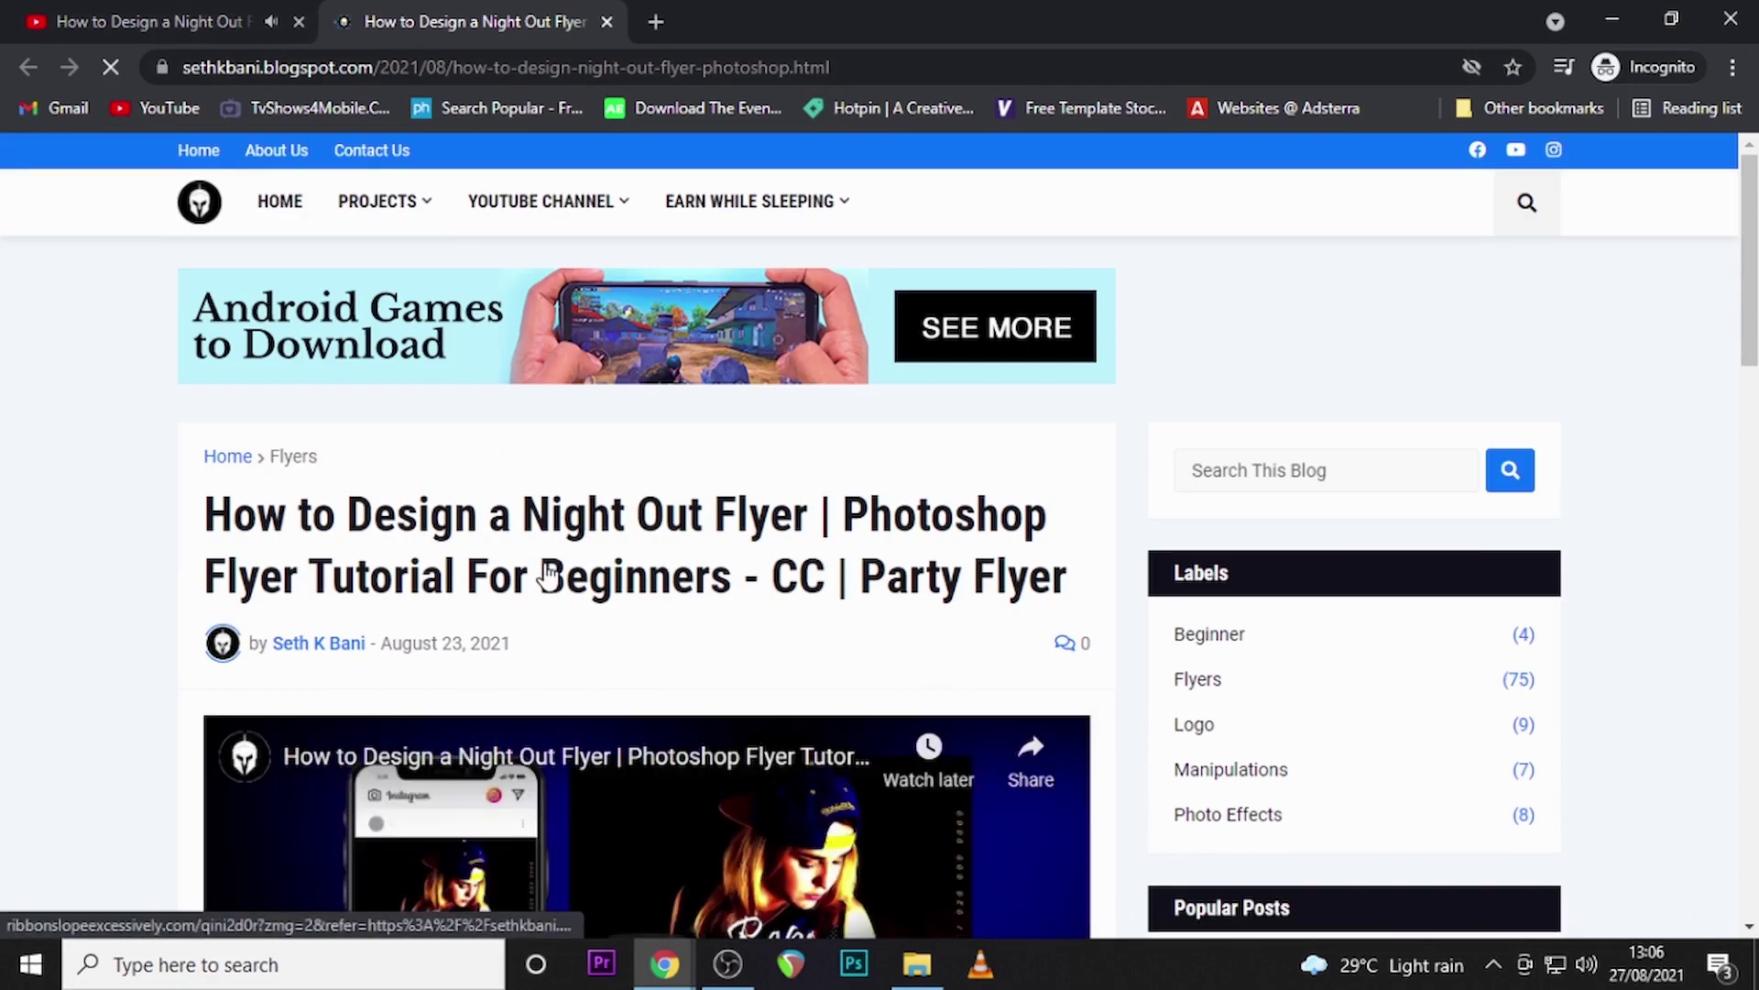
Find the Files & PSD Download section on the blog page and open its Google Drive folder link, closing any advert tab
scroll(548, 575, down, 5)
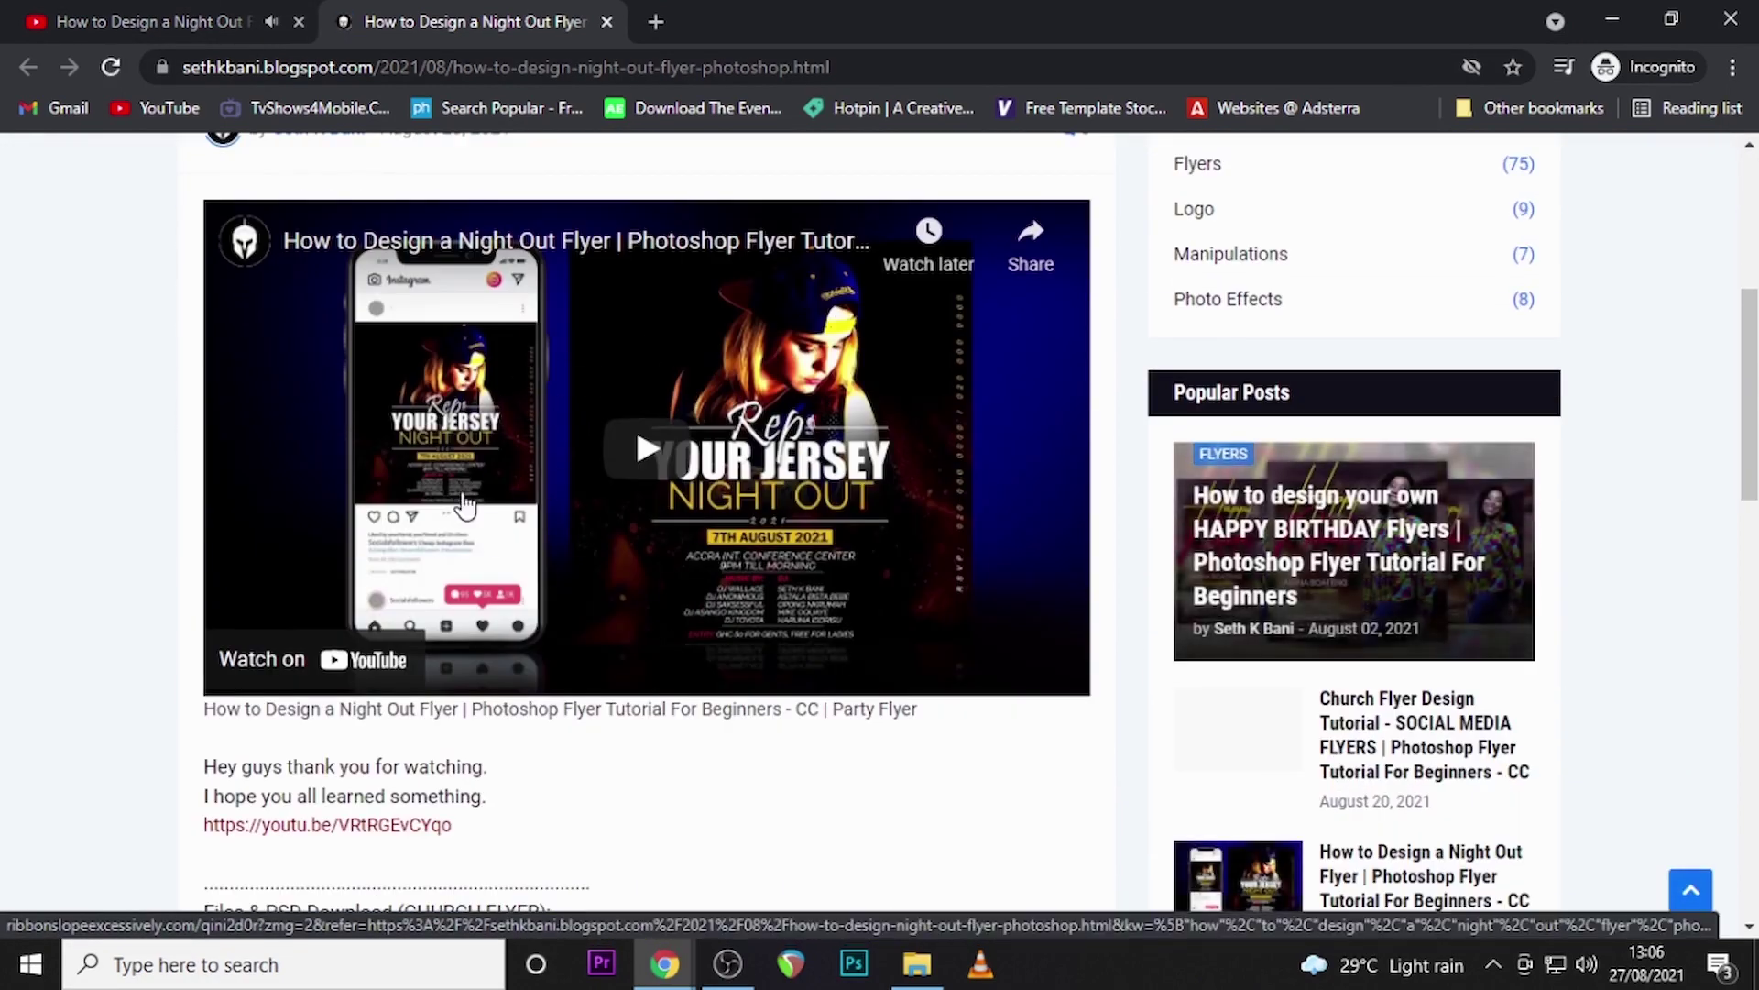
click(649, 449)
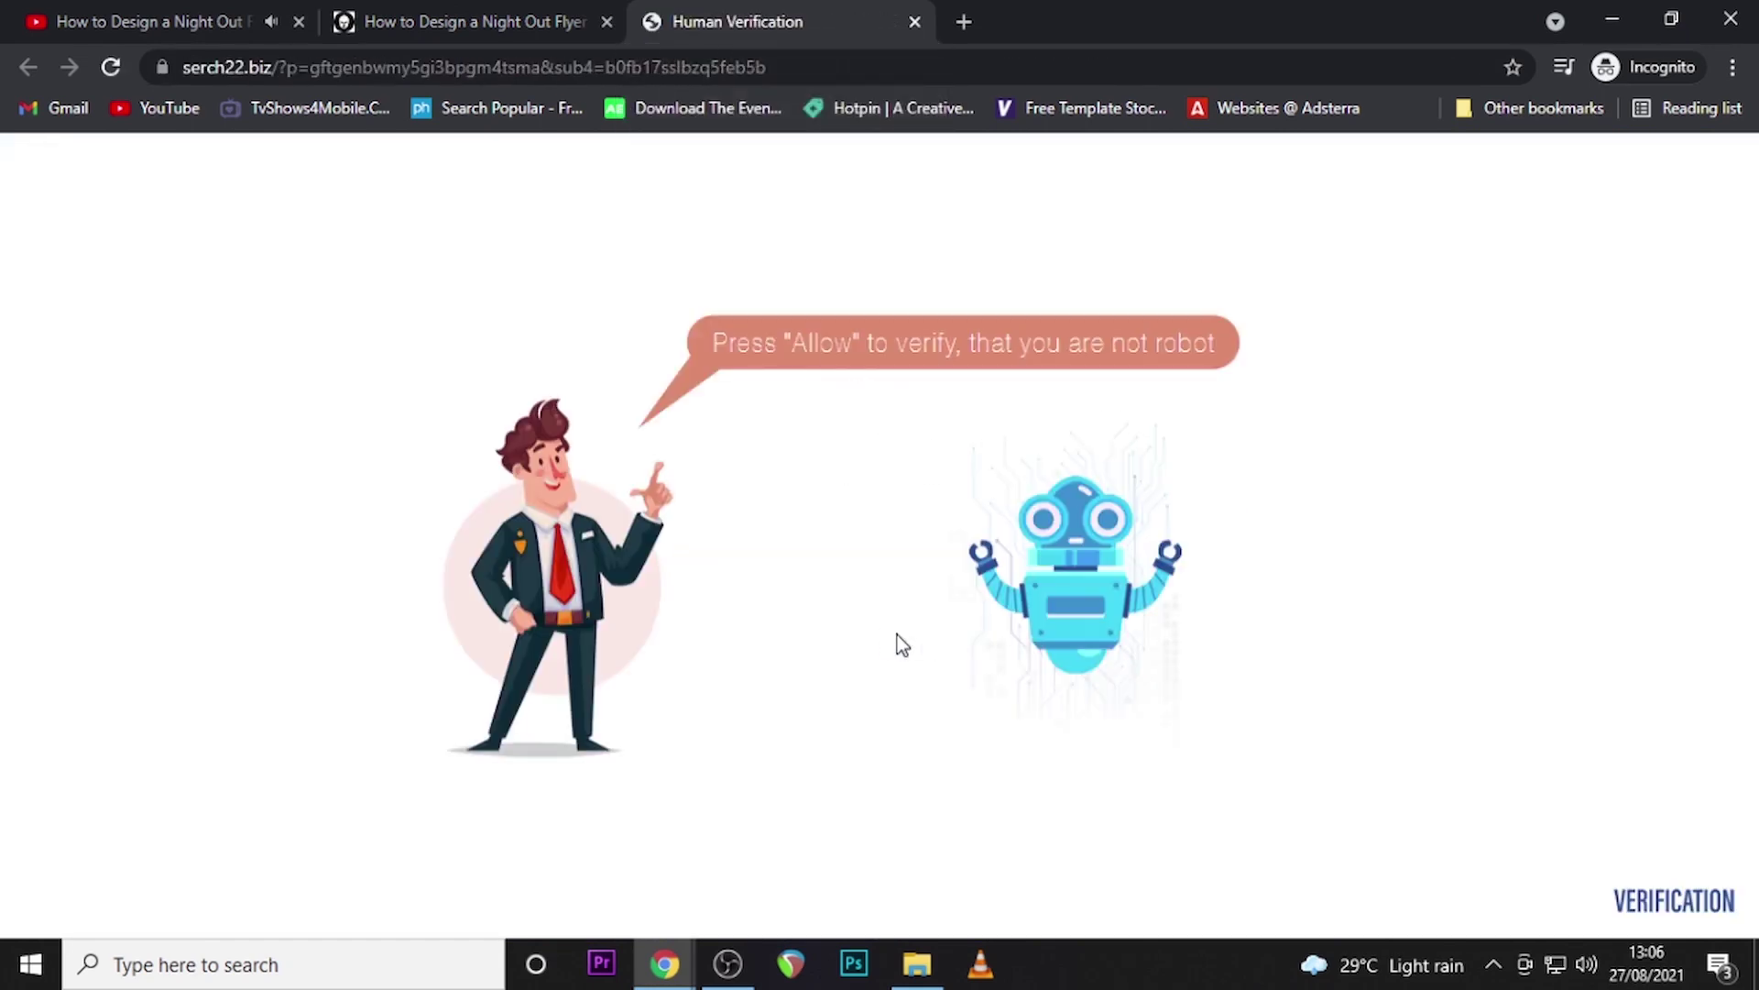
click(916, 22)
scroll(444, 733, down, 3)
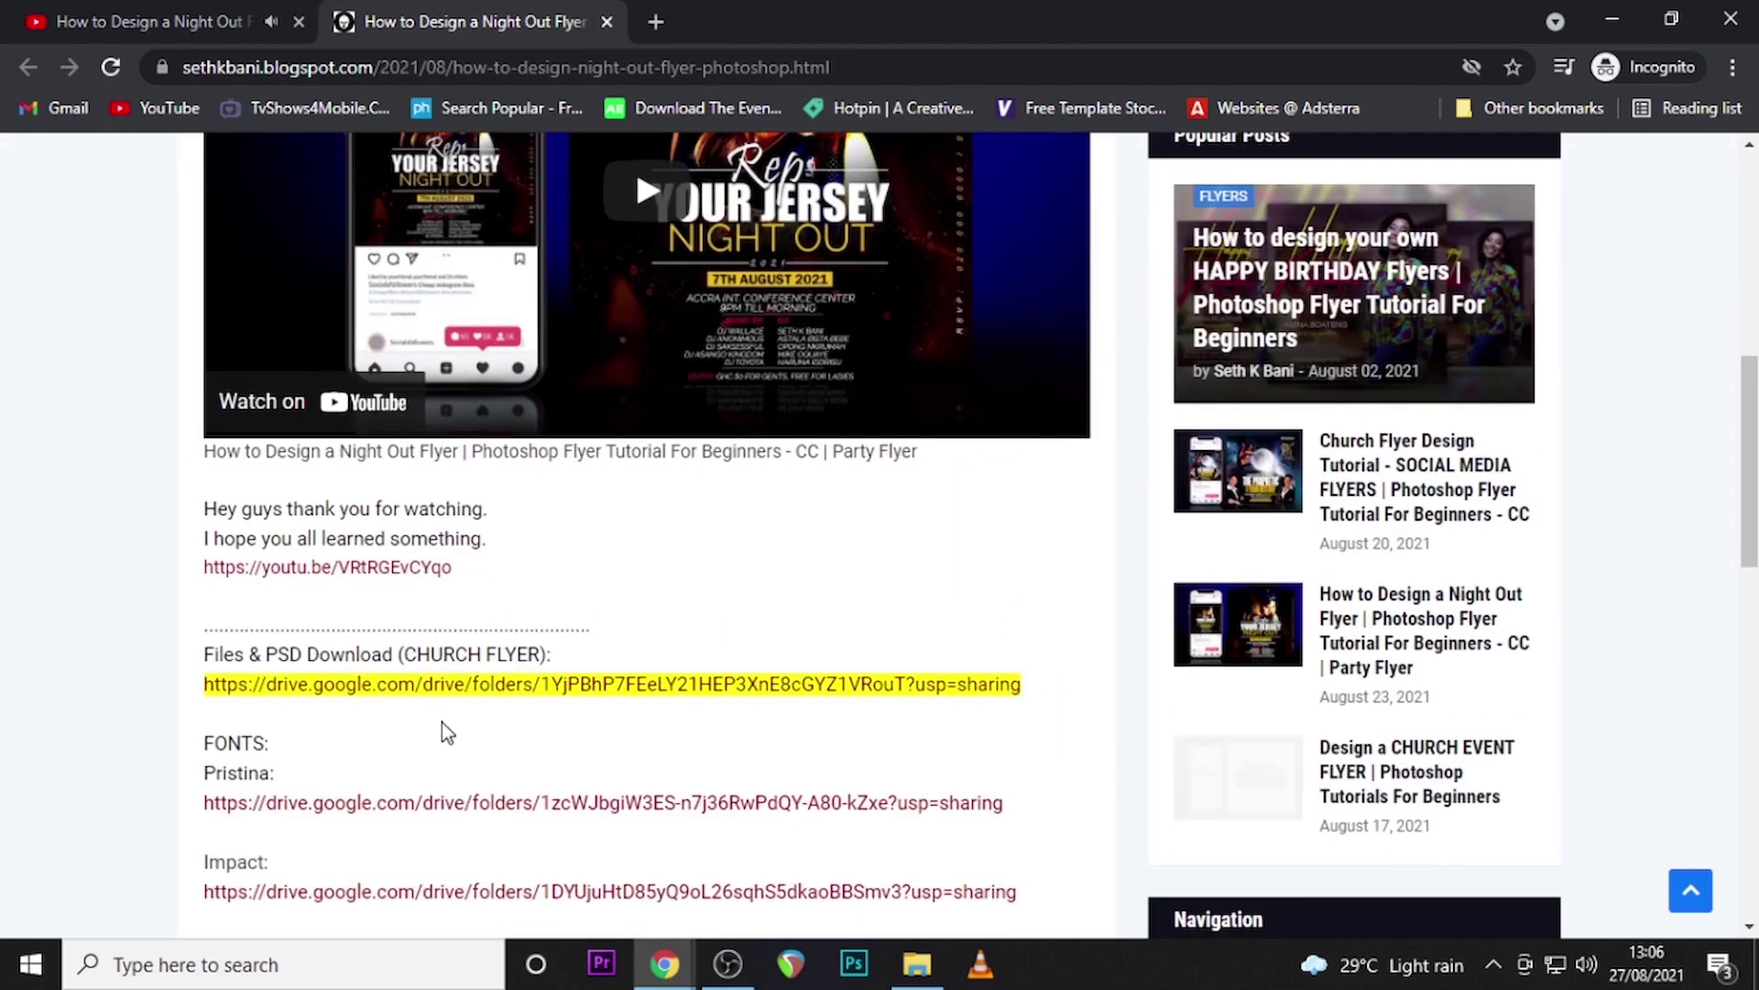
click(443, 687)
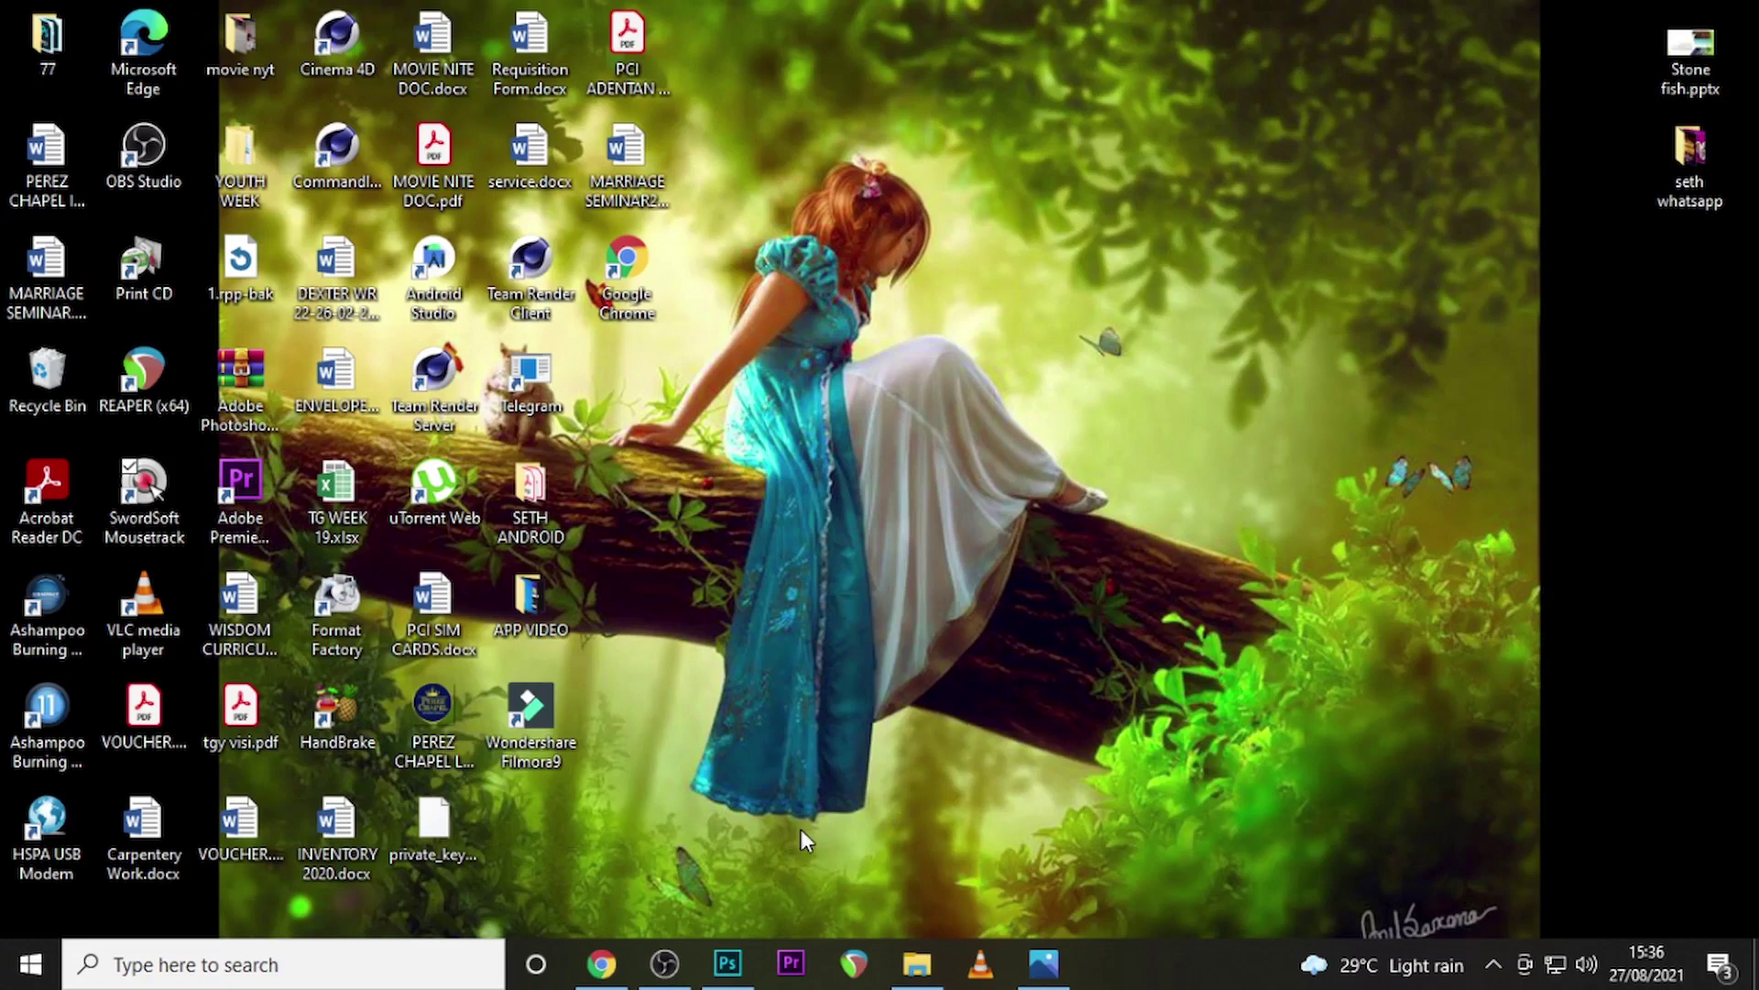
Switch to Photoshop and create a 1500 × 1500 px, 72 ppi RGB document with a white background named birthday flyer
click(733, 973)
key(ctrl+n)
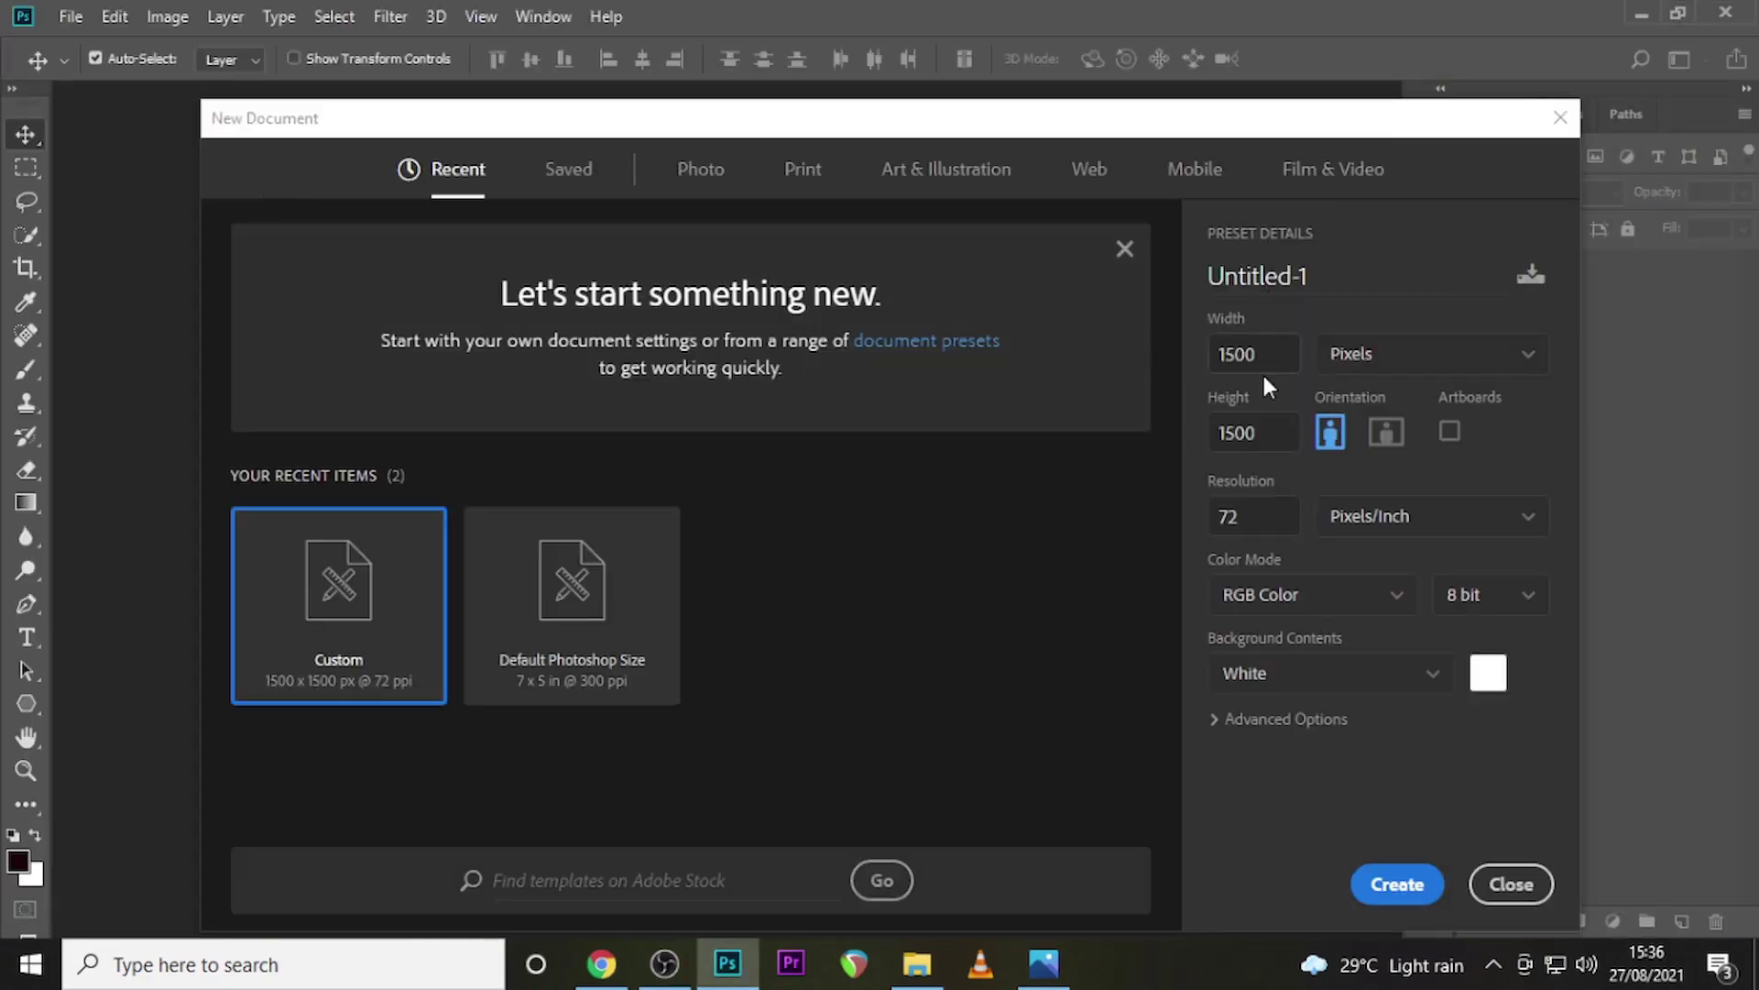
click(1232, 438)
click(1307, 286)
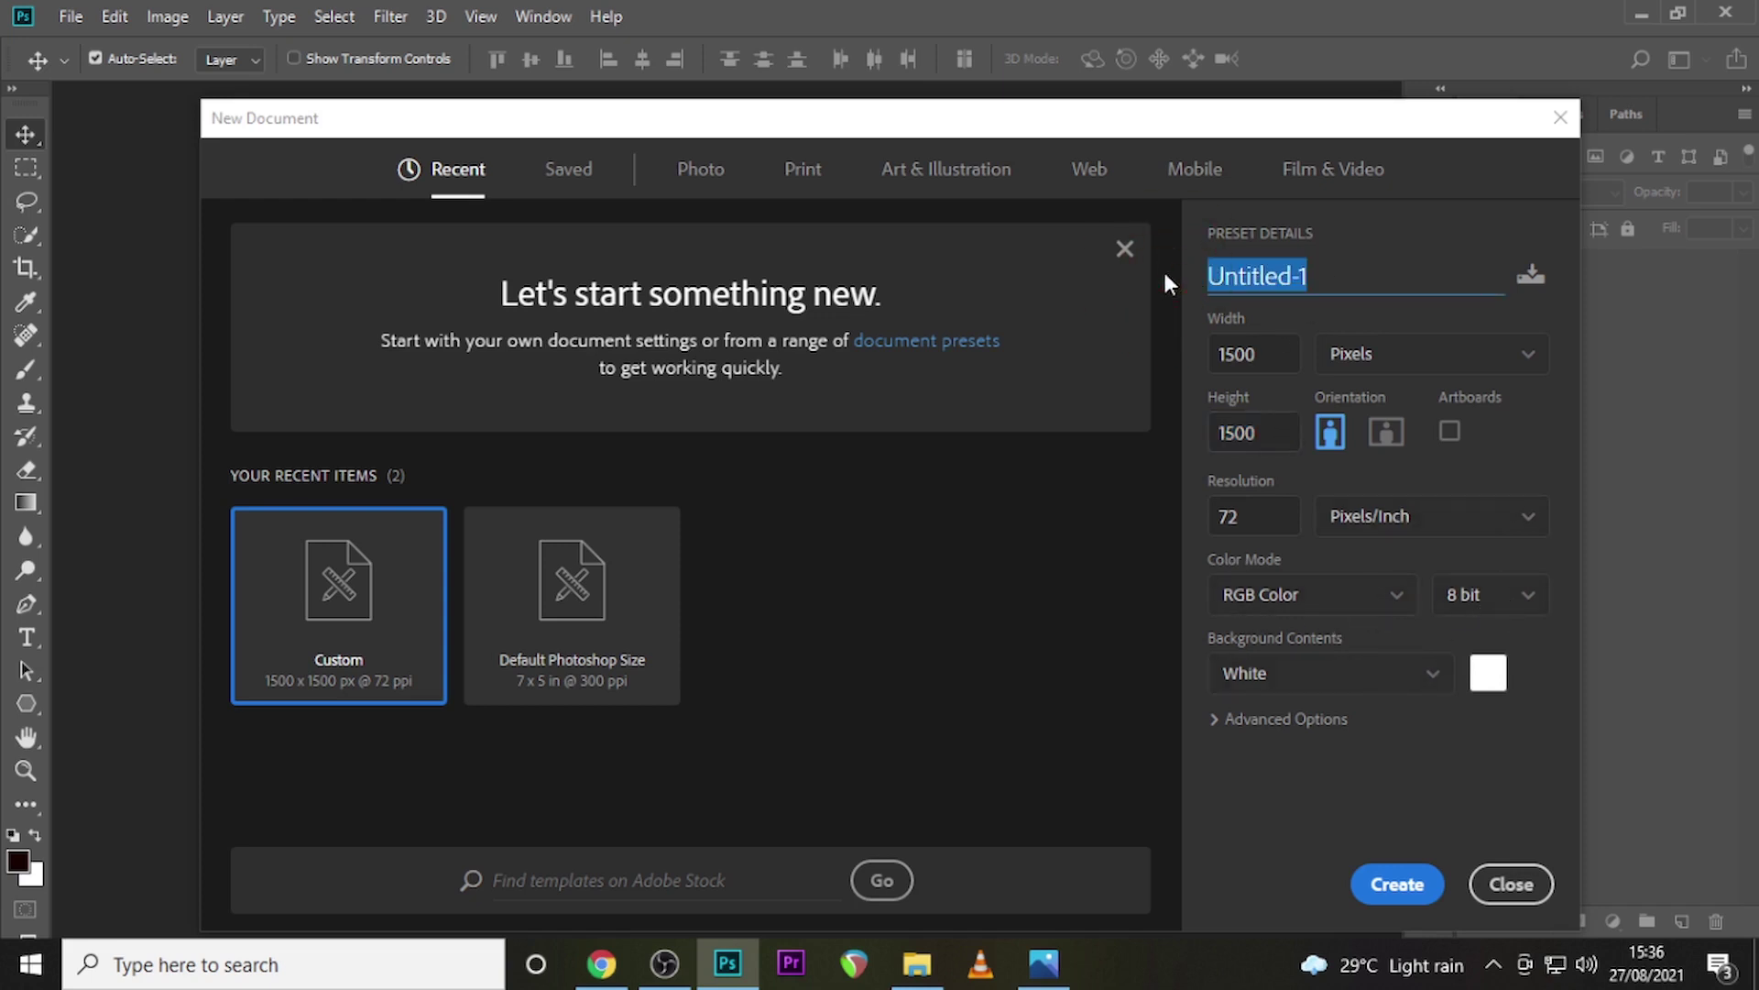
text(birth)
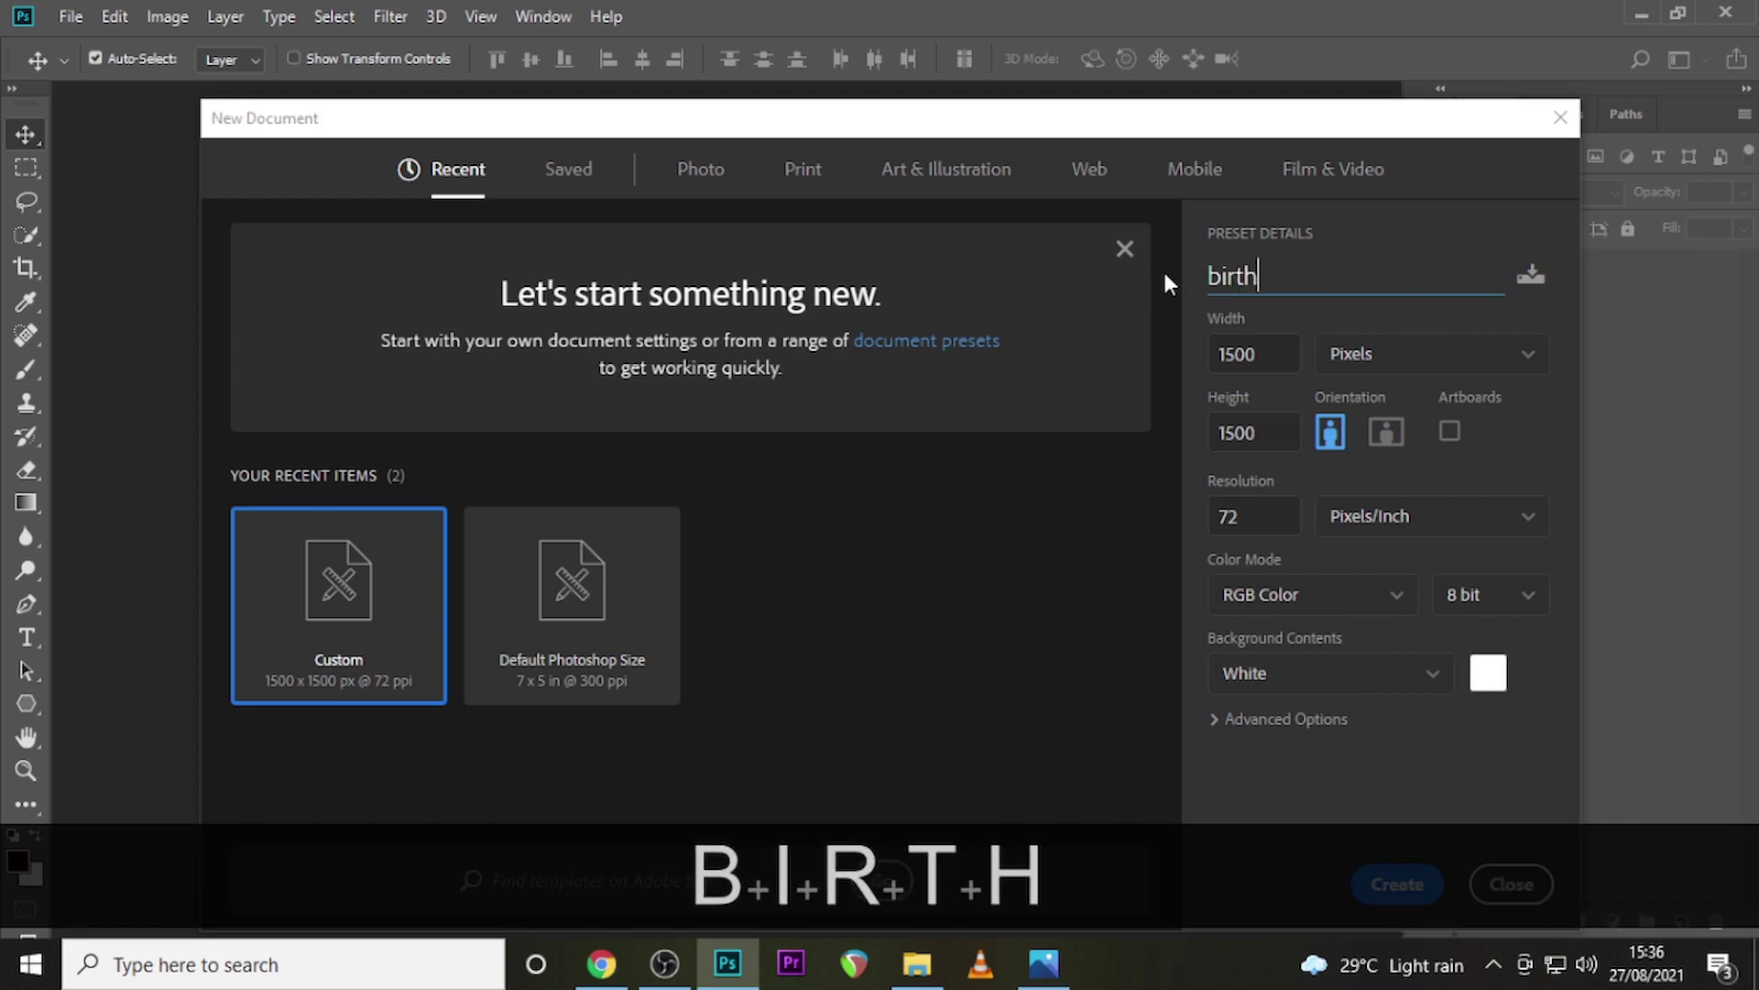
text(day f)
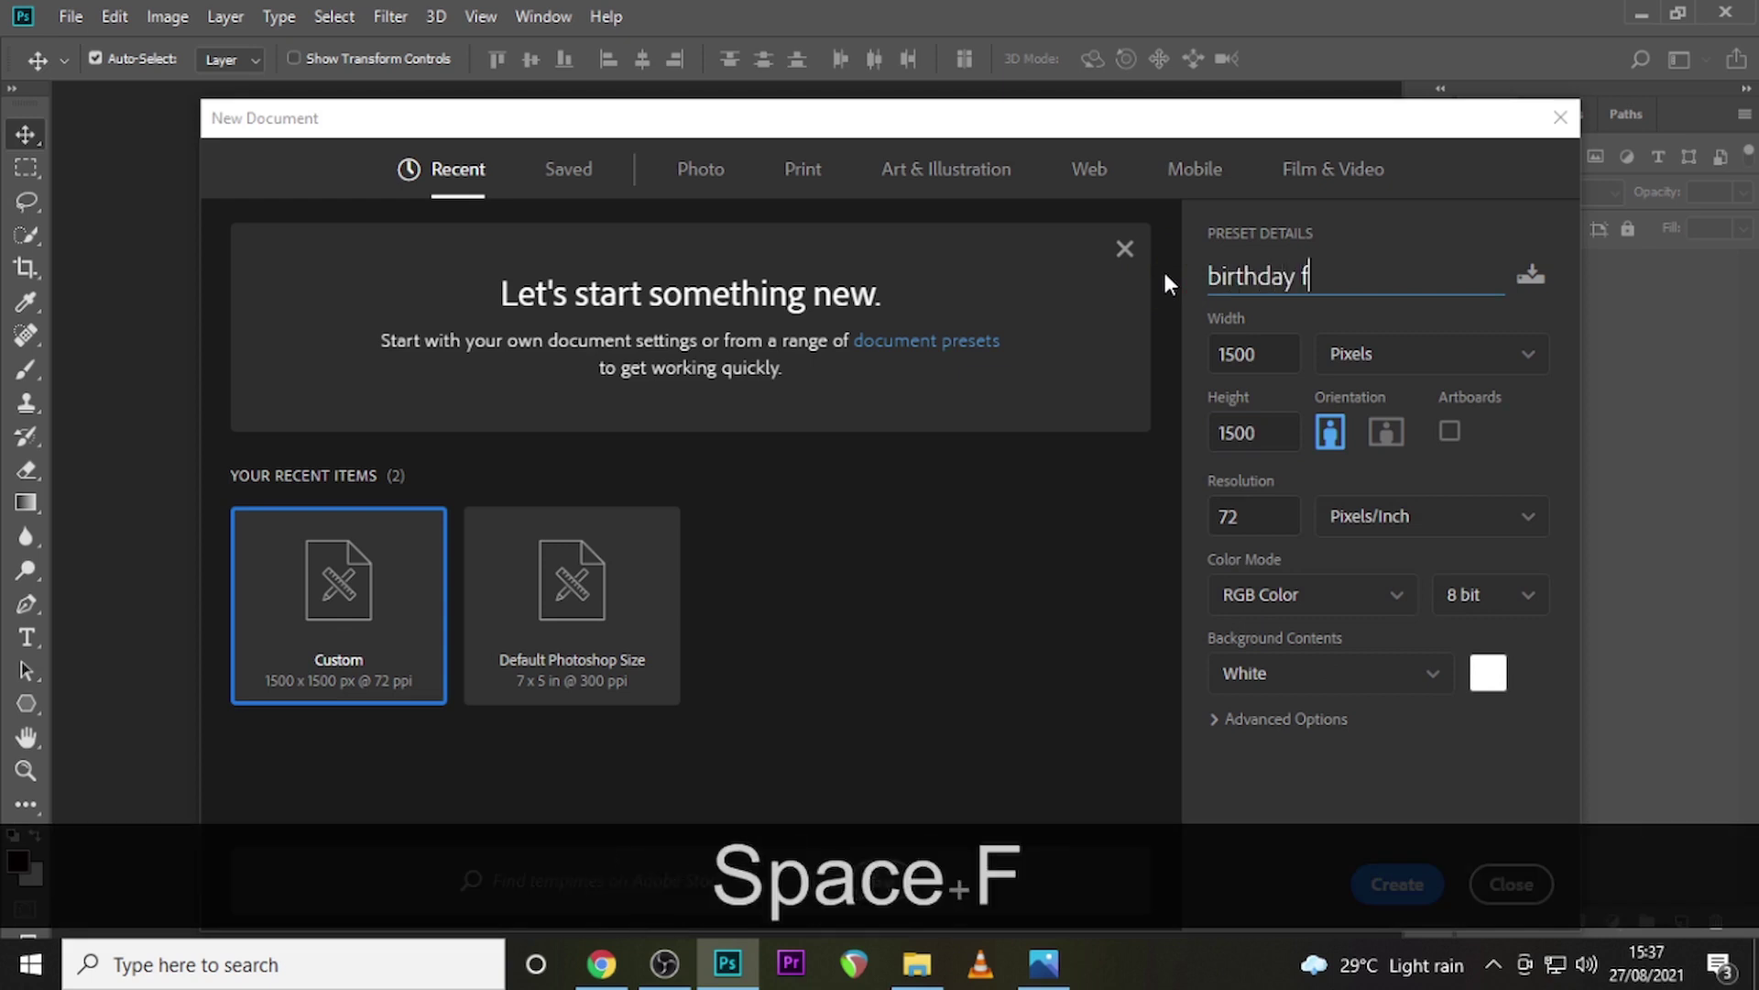
text(lyer)
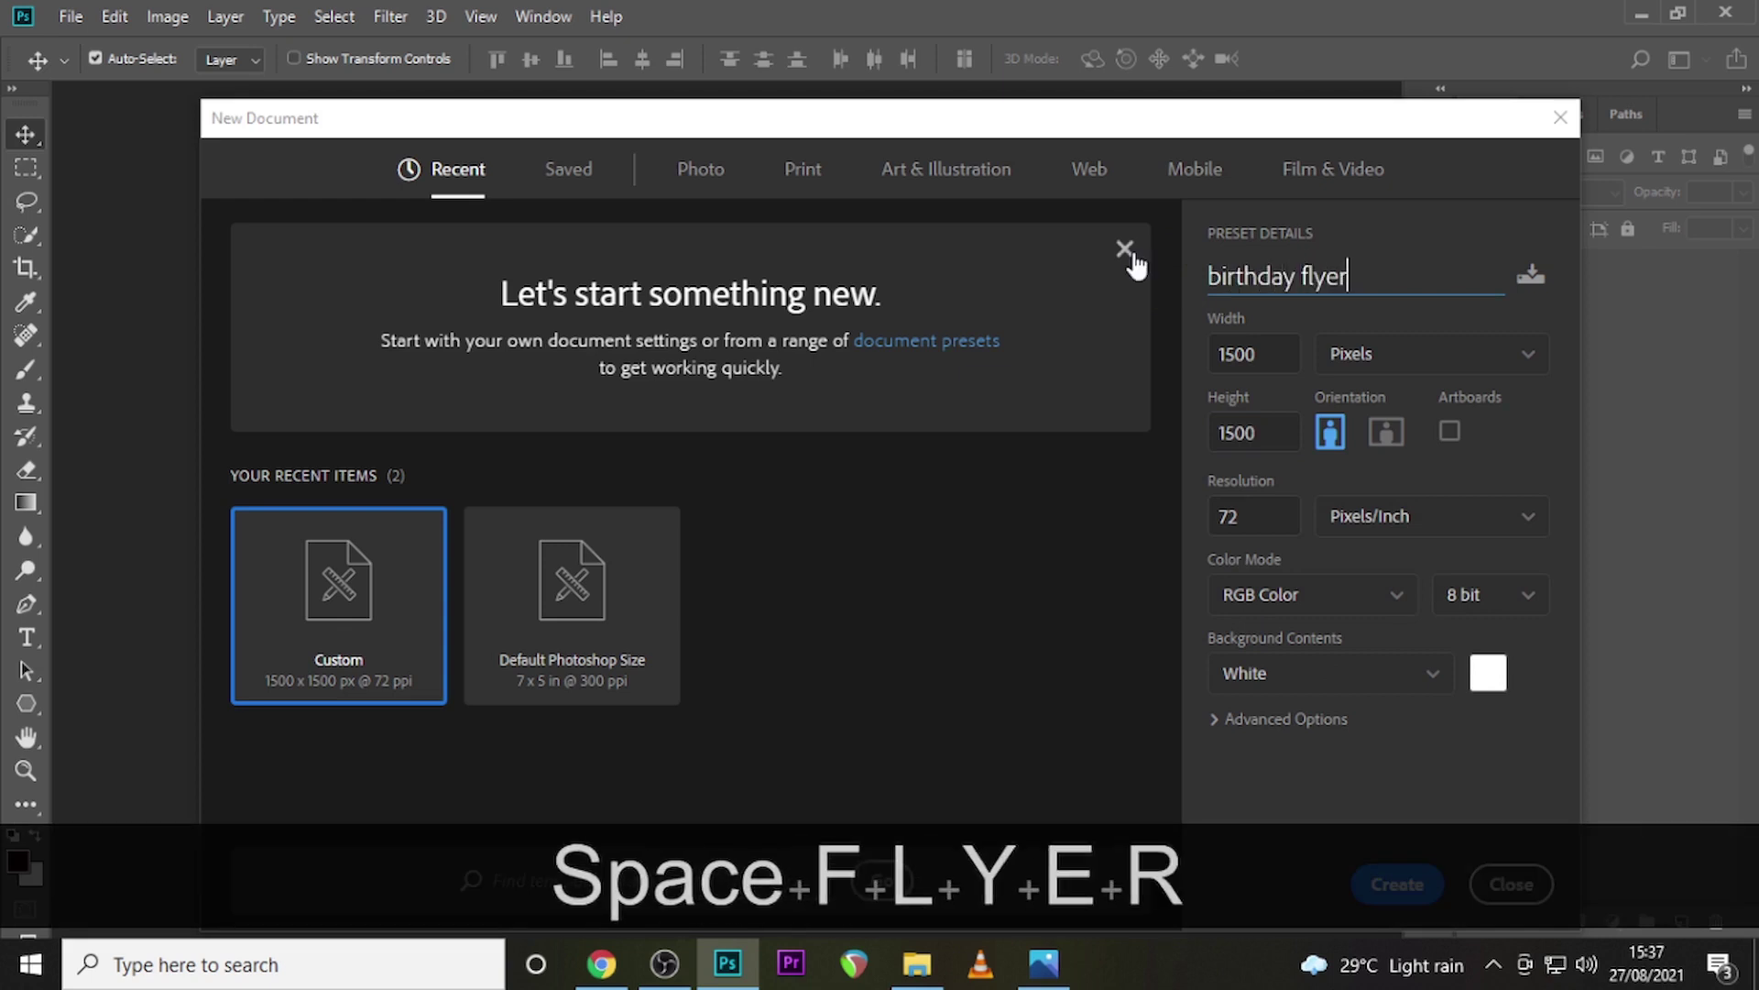
click(1370, 885)
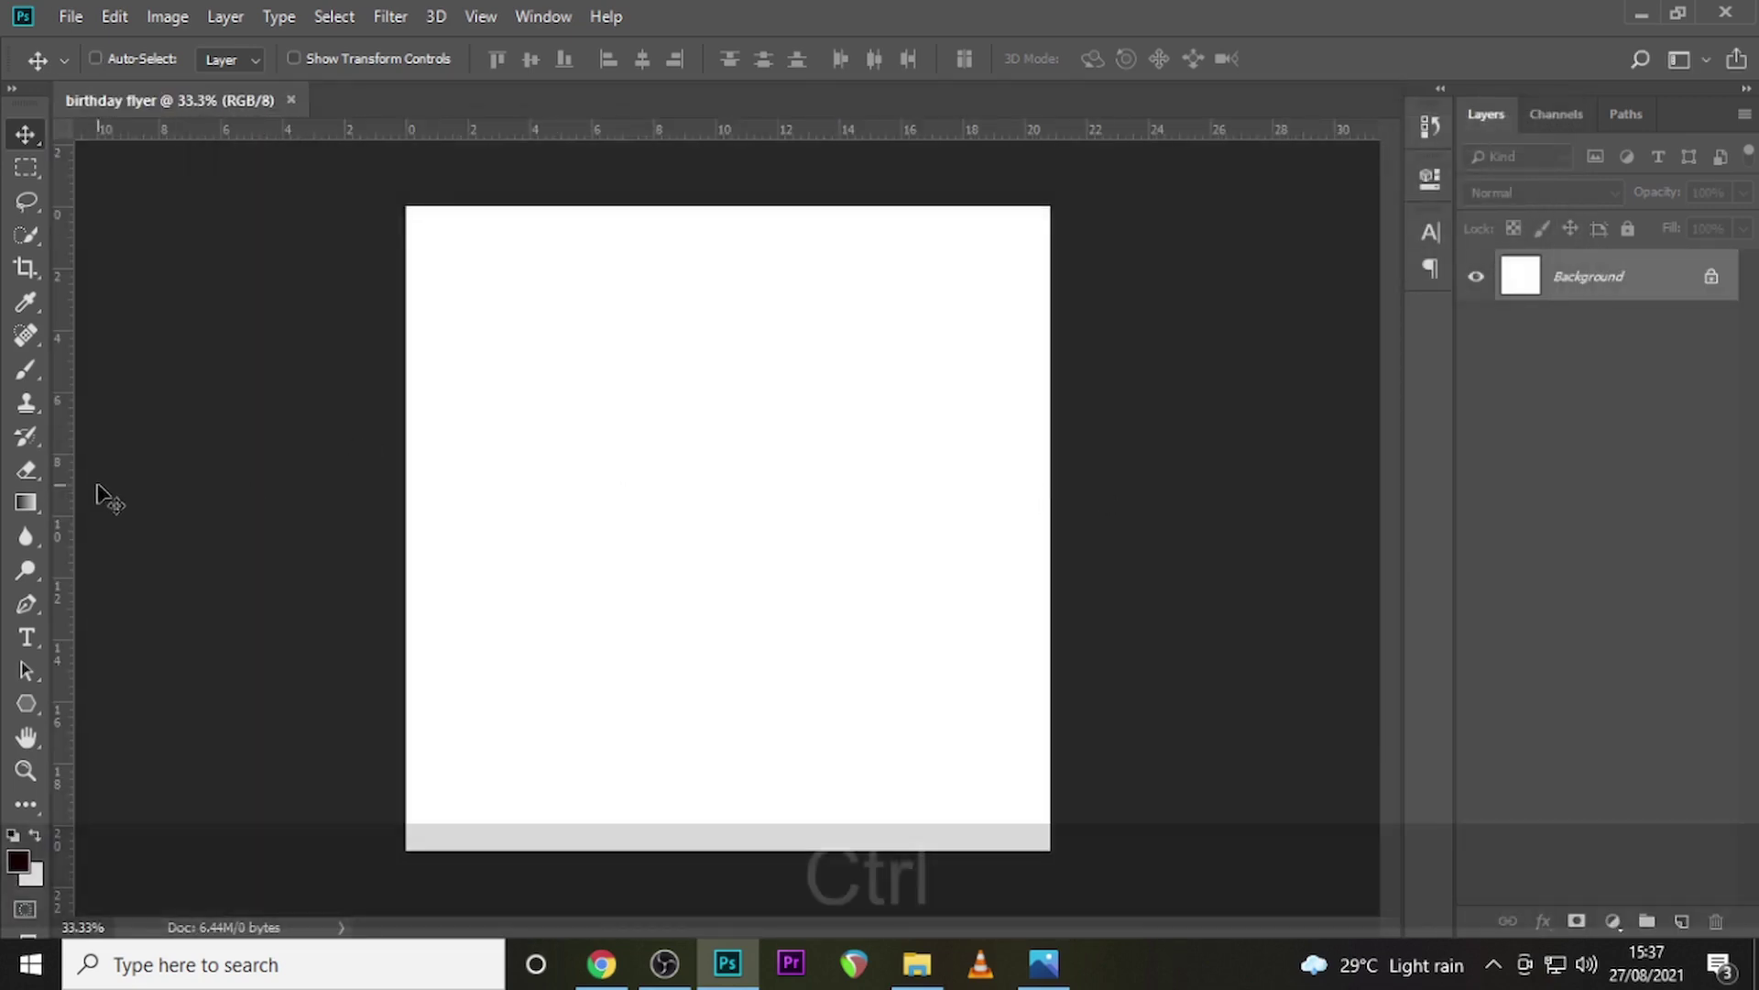
Place guides along all four edges of the canvas and one vertical guide through its centre
key(ctrl+r)
key(ctrl+r)
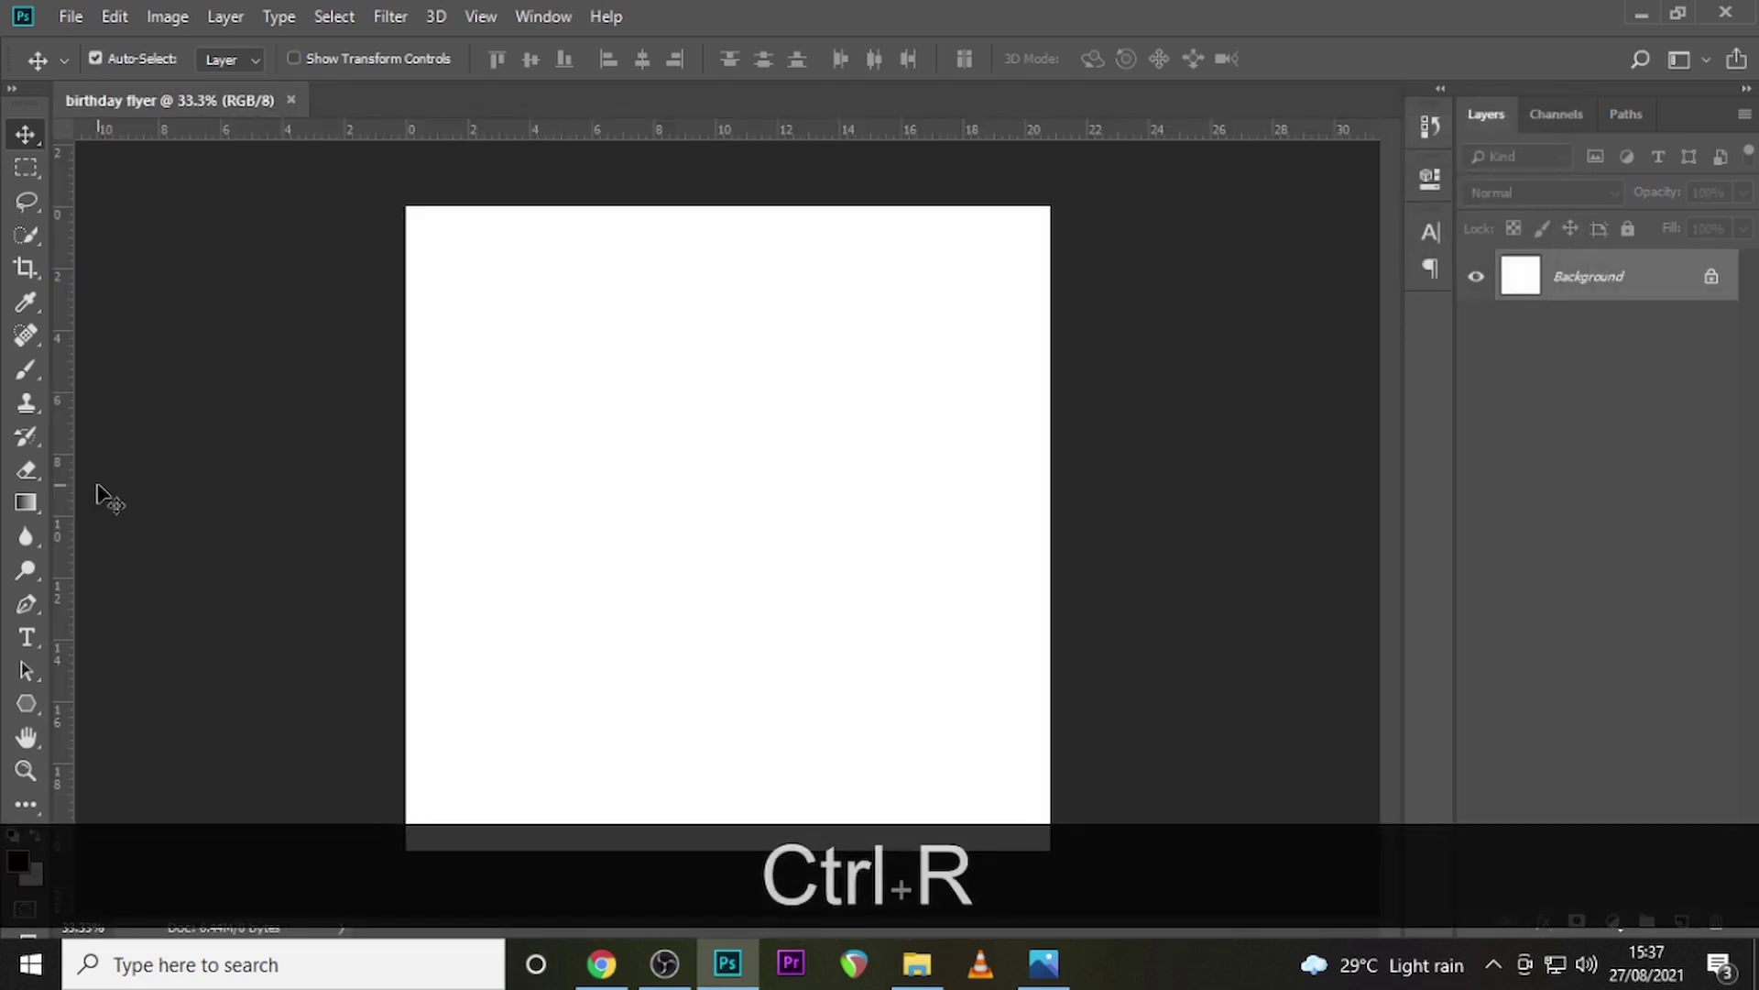
drag(66, 538, 406, 546)
drag(64, 619, 1049, 608)
drag(74, 562, 736, 546)
drag(812, 129, 827, 850)
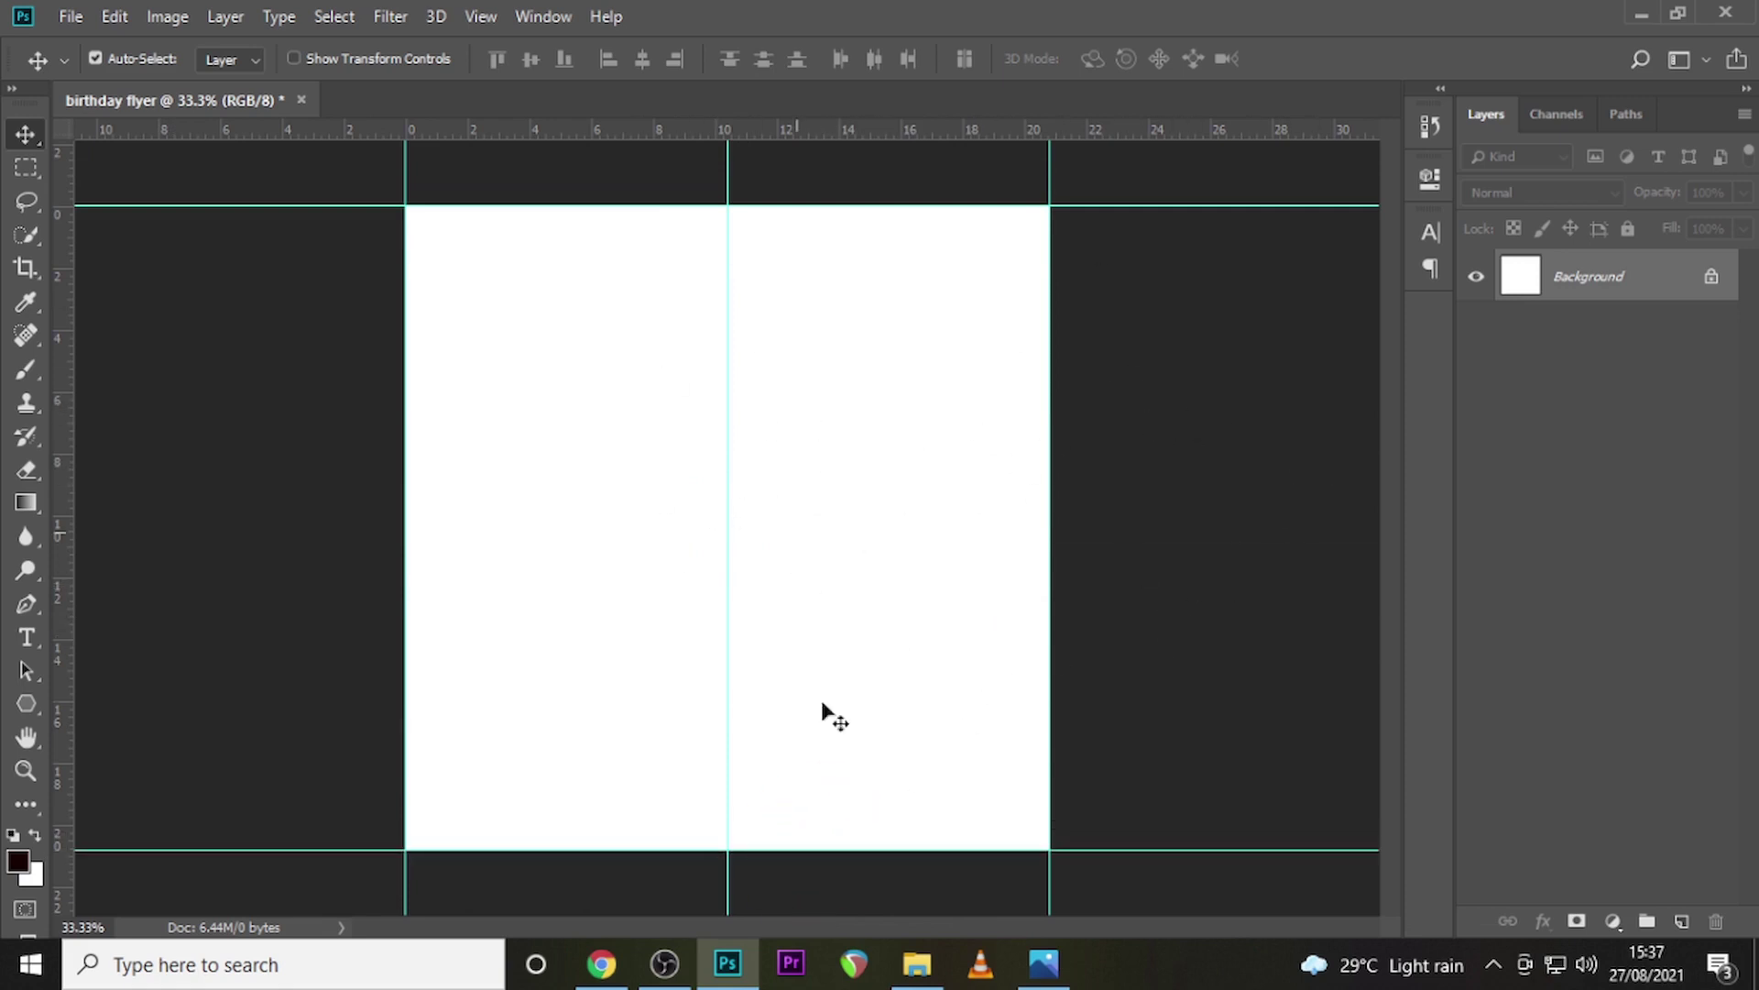
Draw a tall, narrow rectangle shape about 246 × 1131 px in the left half of the canvas
click(26, 703)
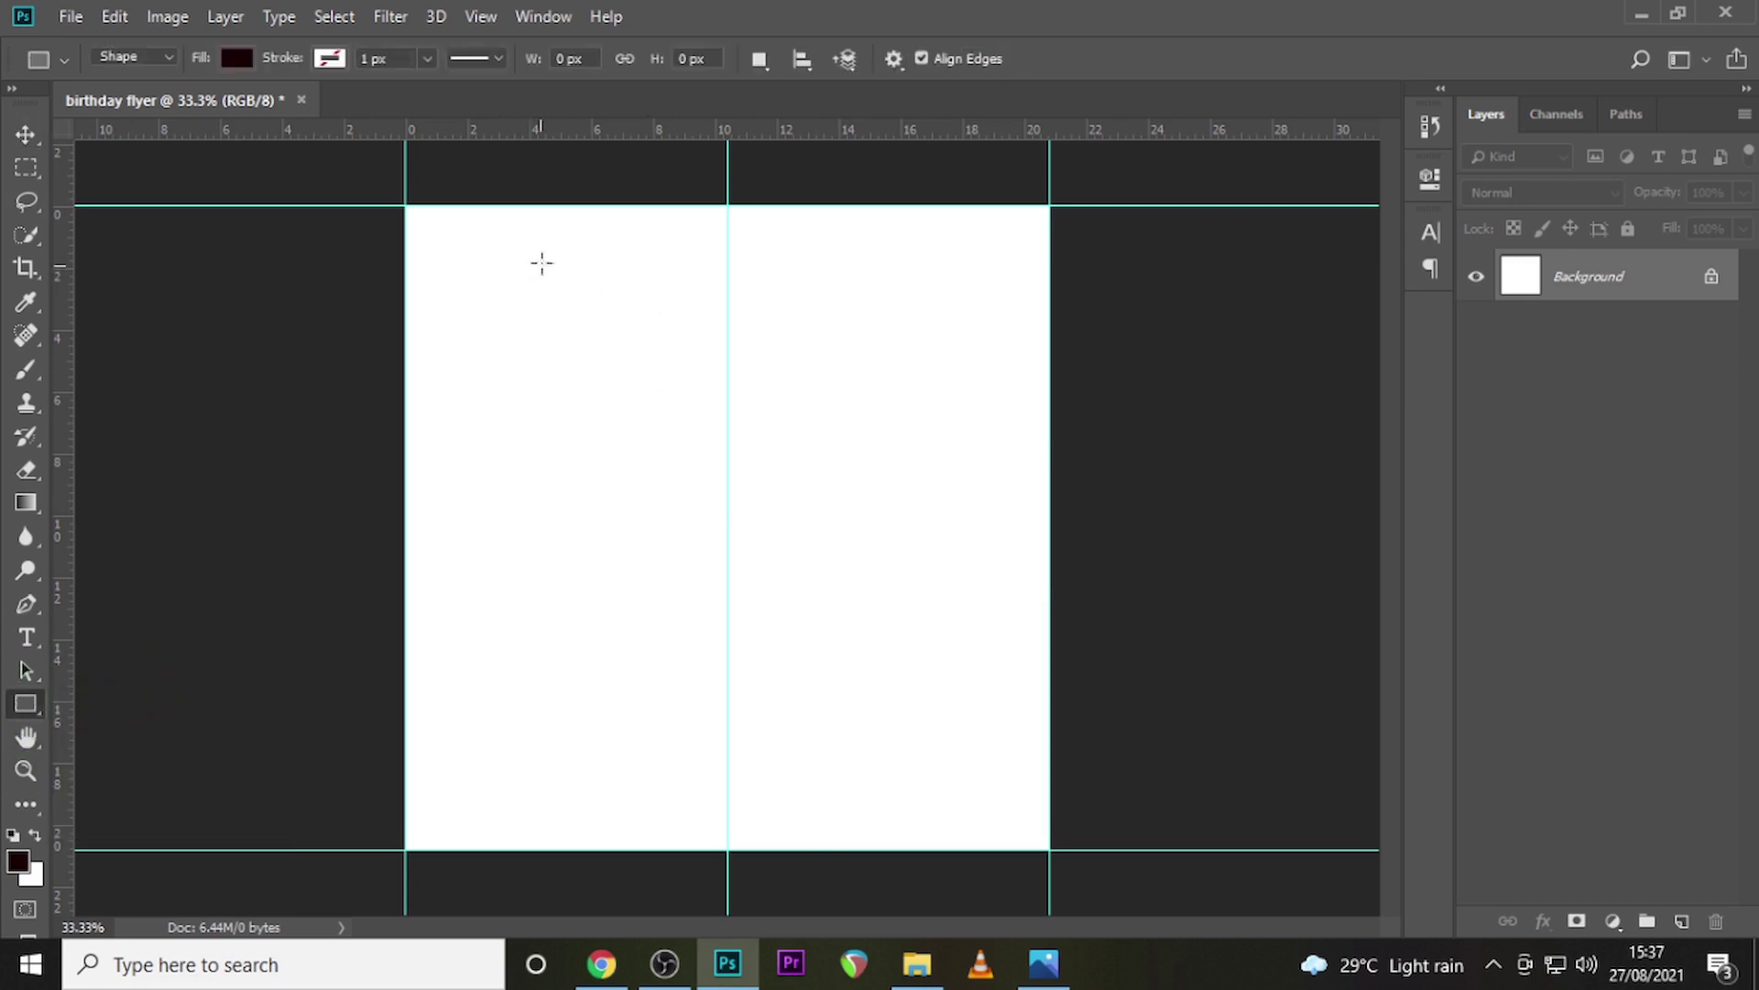
drag(552, 265, 658, 761)
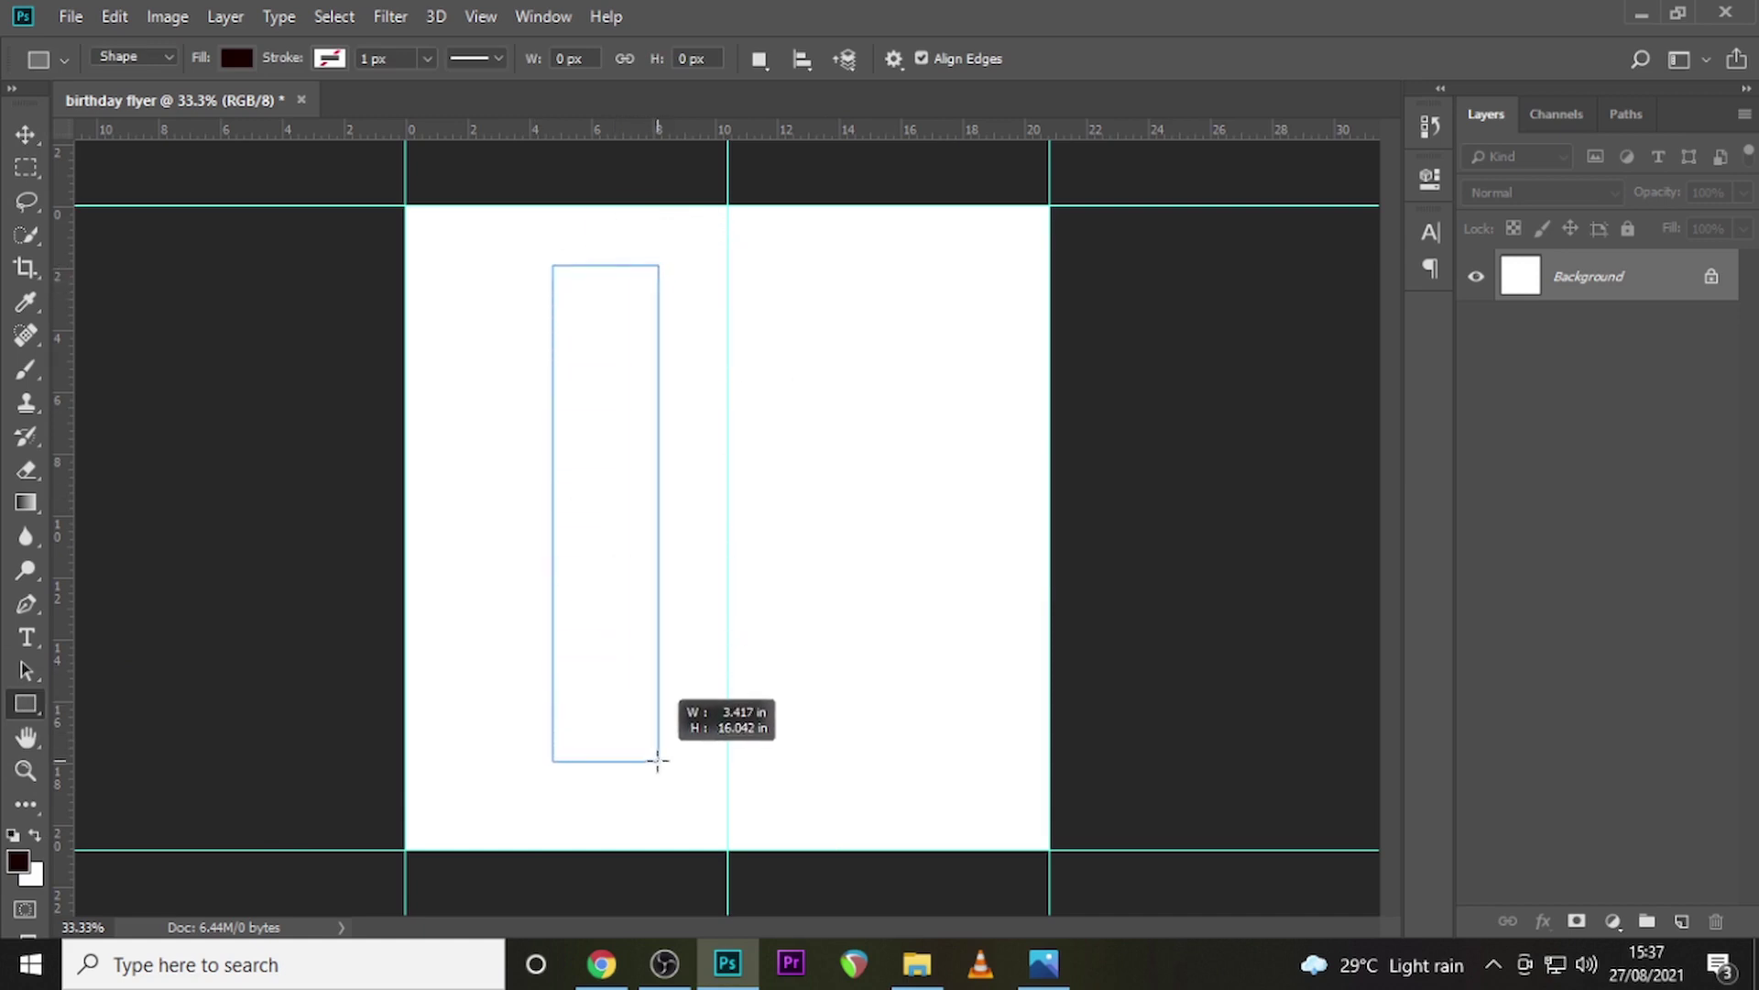
drag(658, 761, 658, 751)
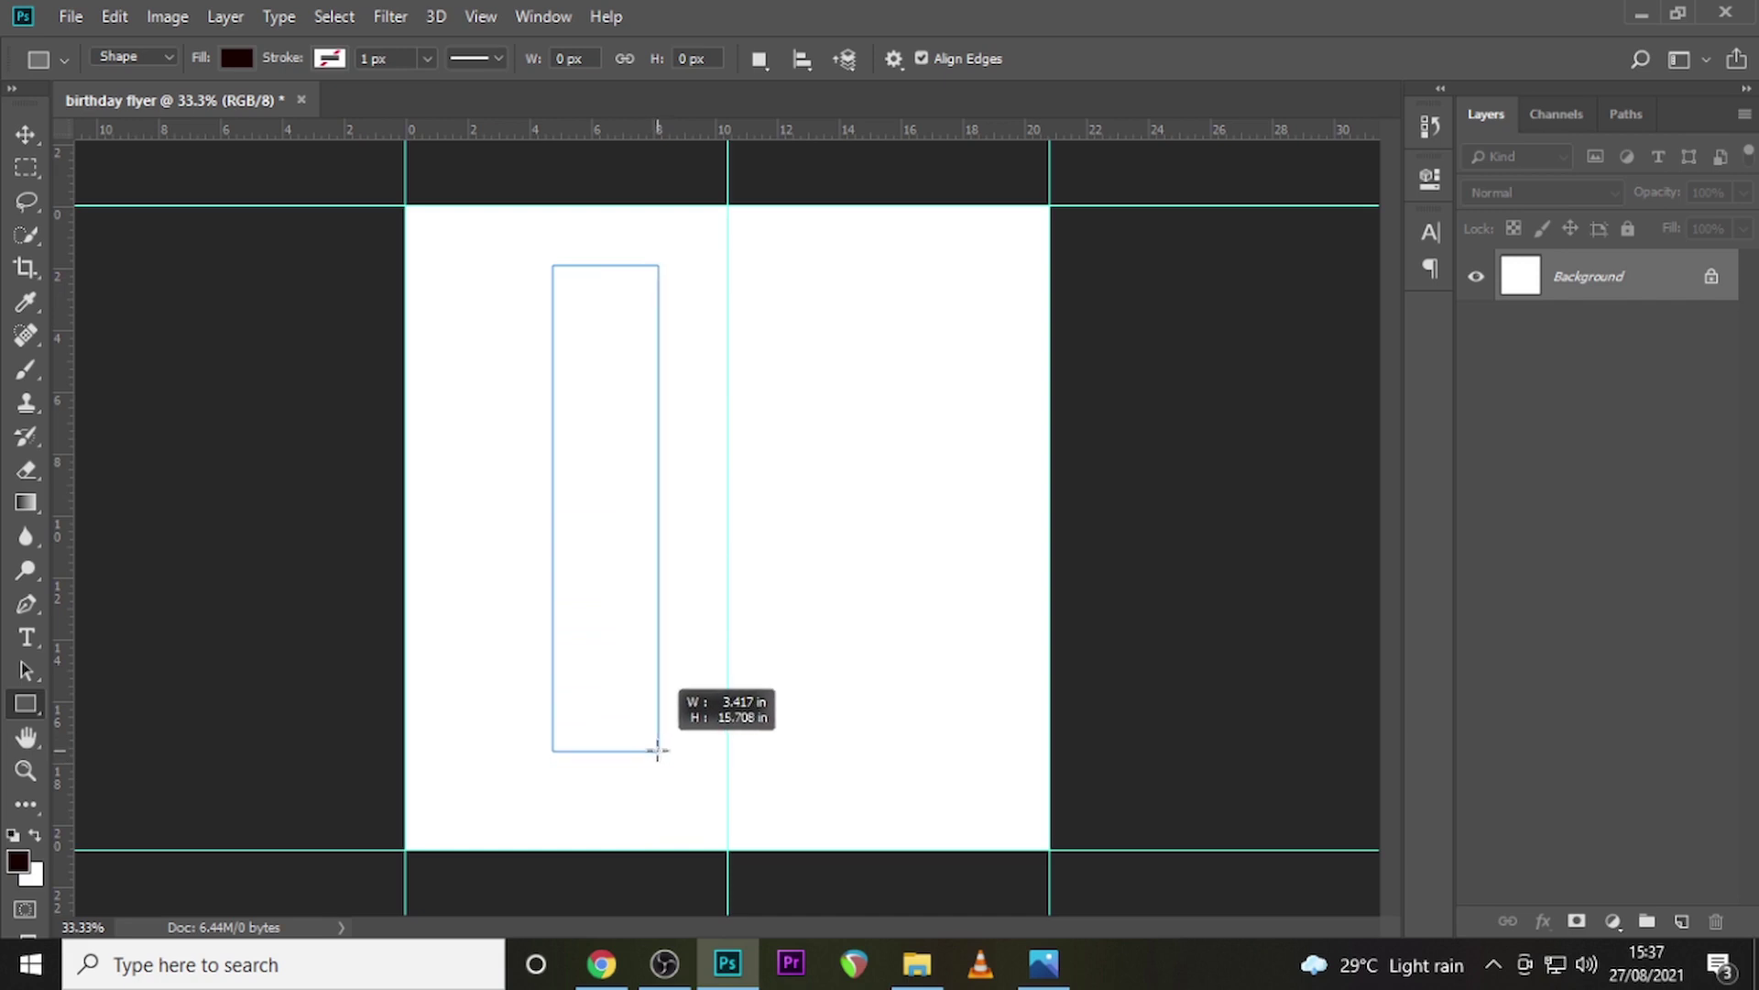
drag(658, 750, 658, 750)
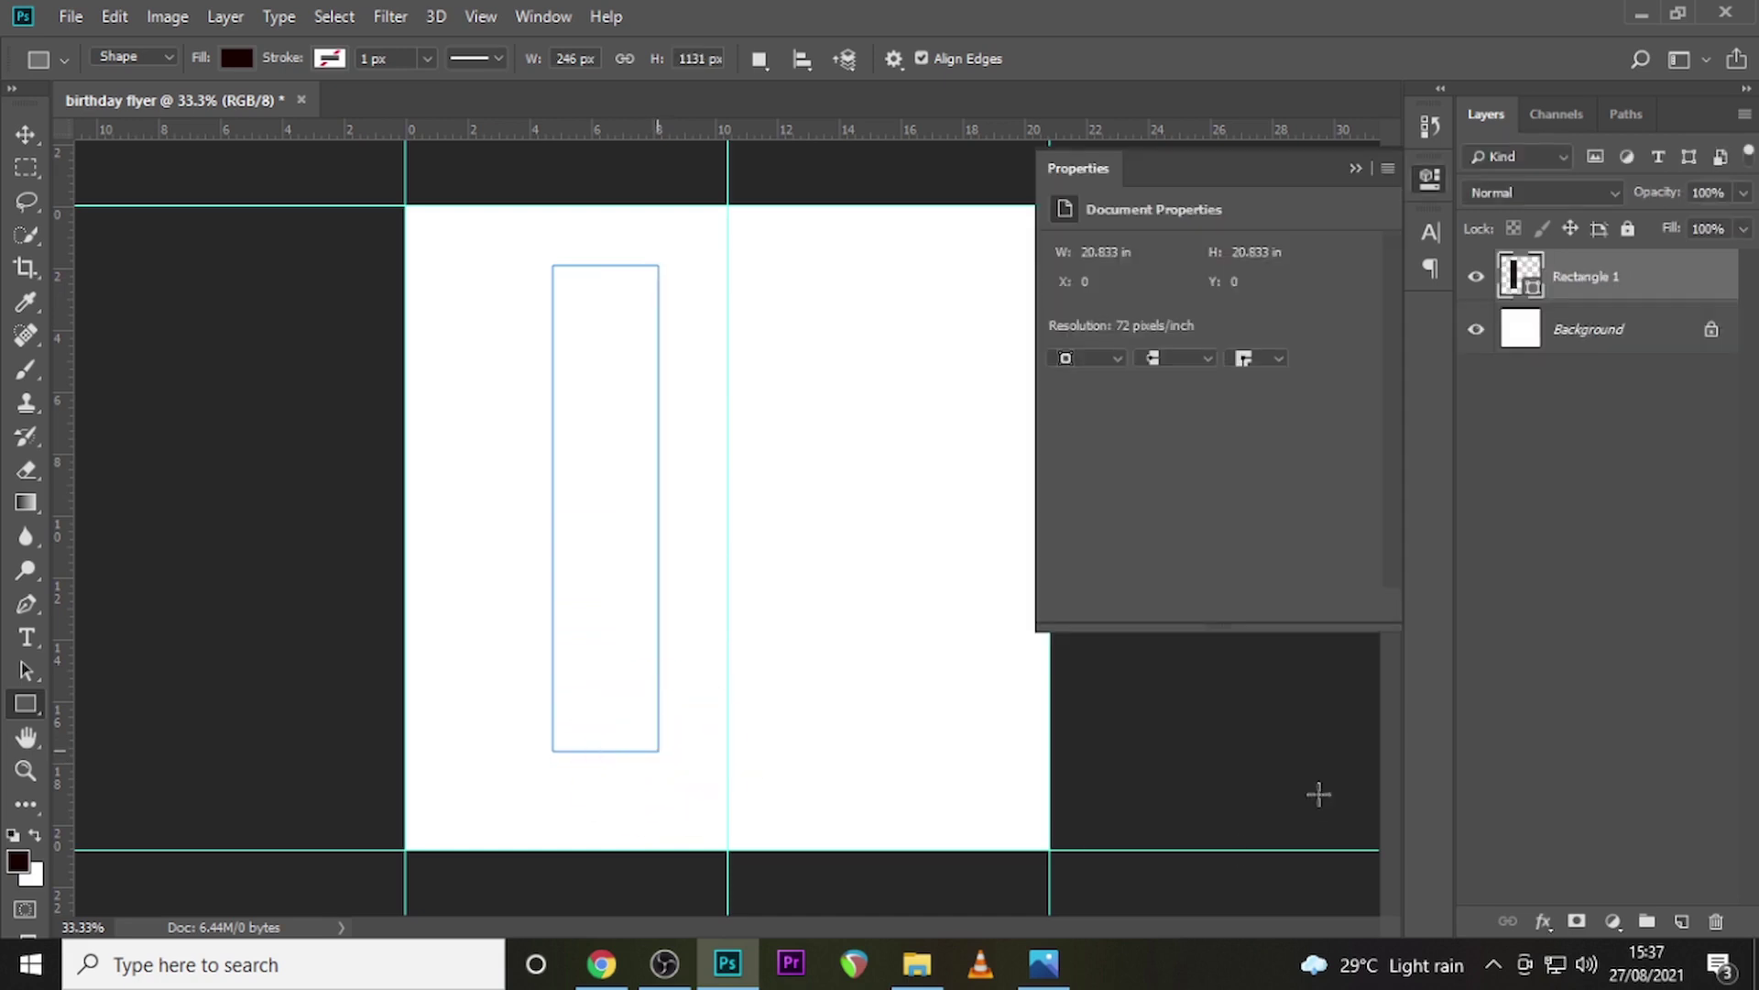
Set the rectangle's fill to dark red with hex code 620102
click(1064, 330)
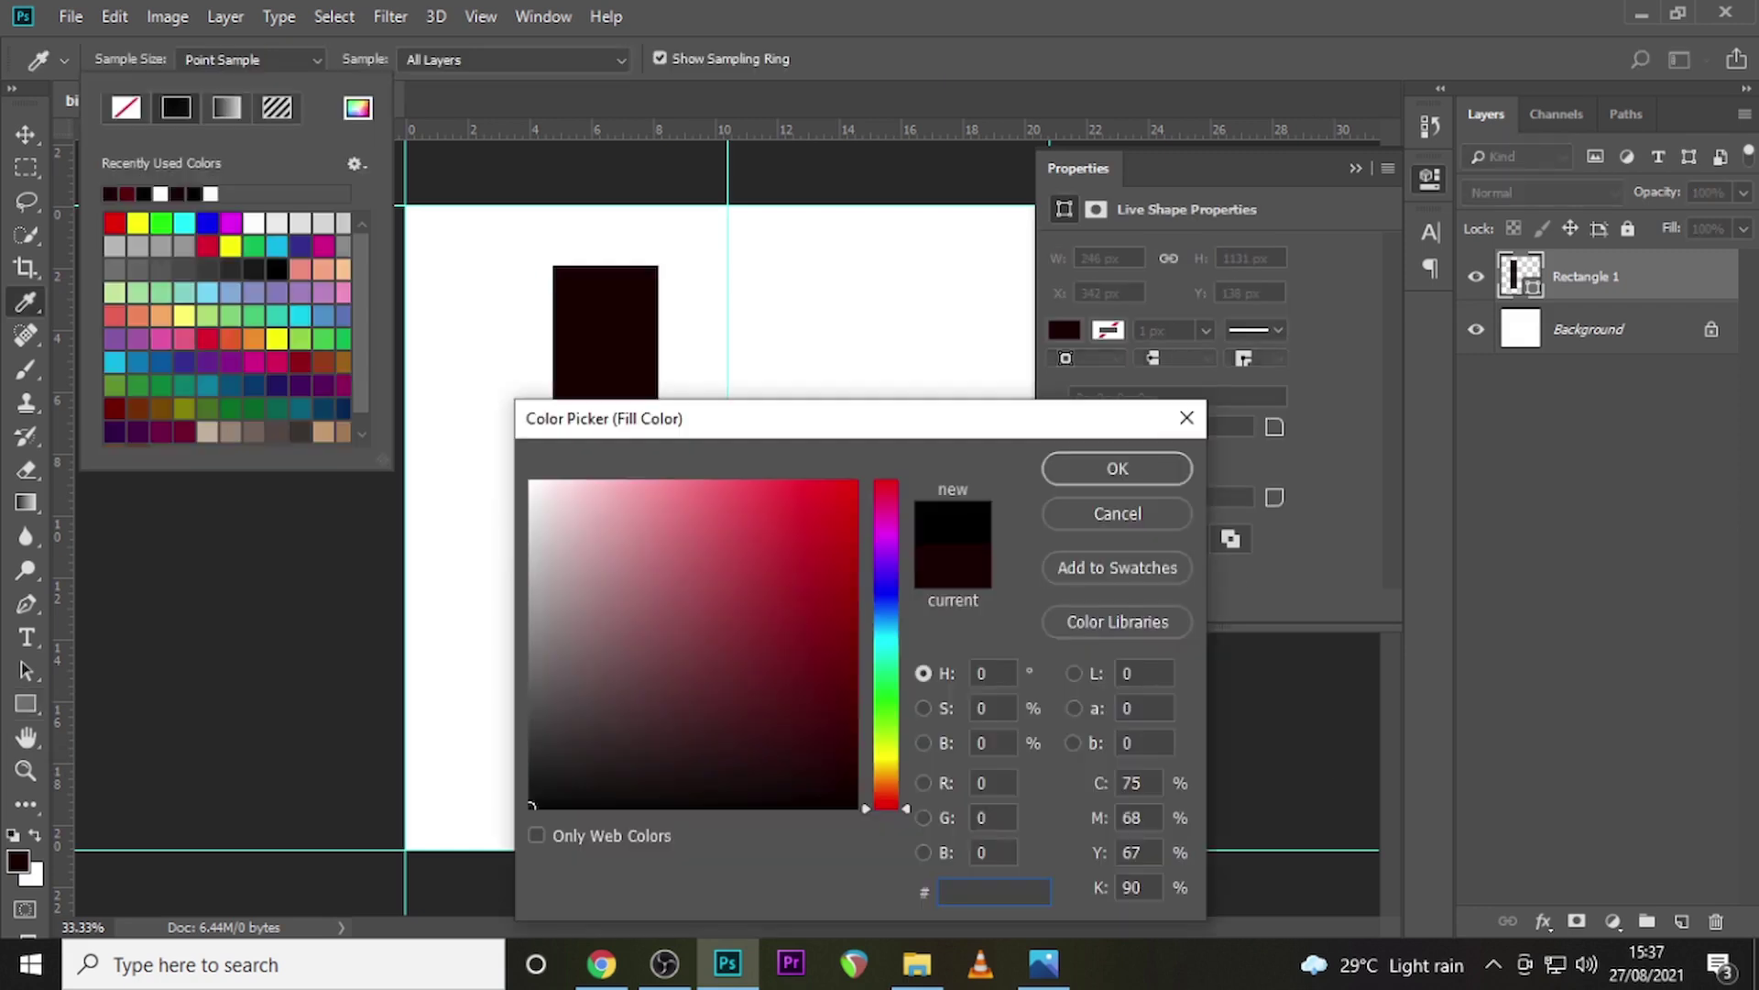
text(62)
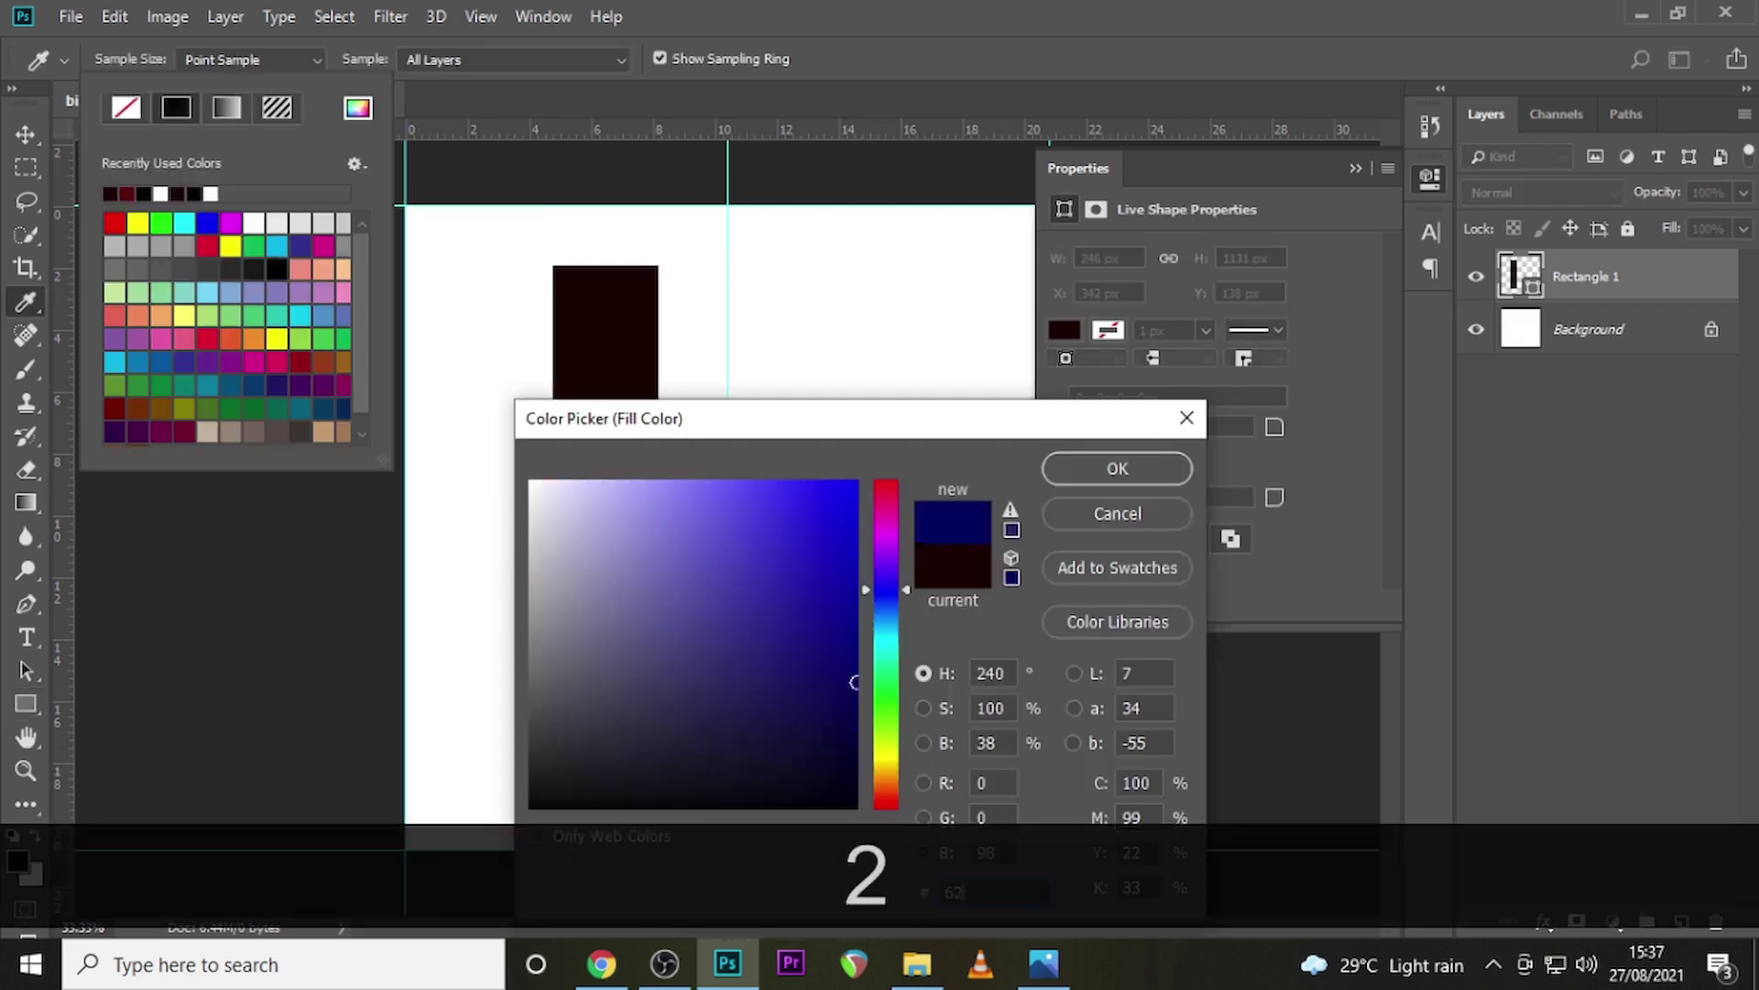
text(010)
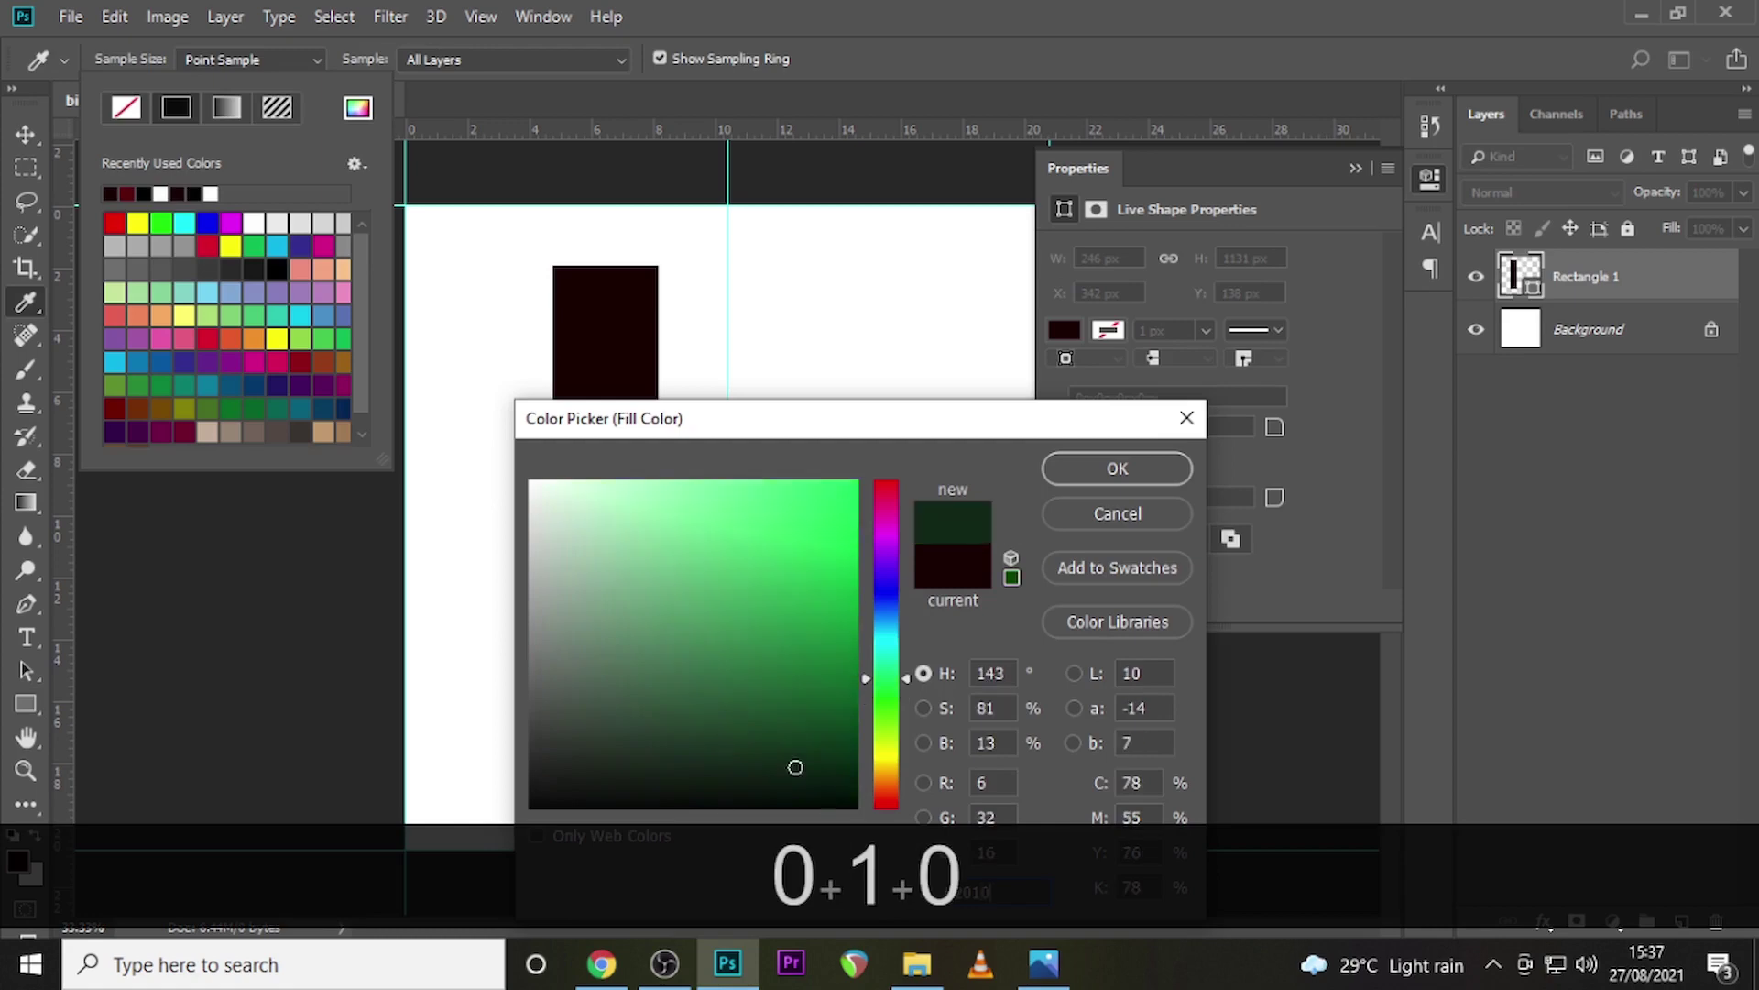
text(2)
click(1114, 469)
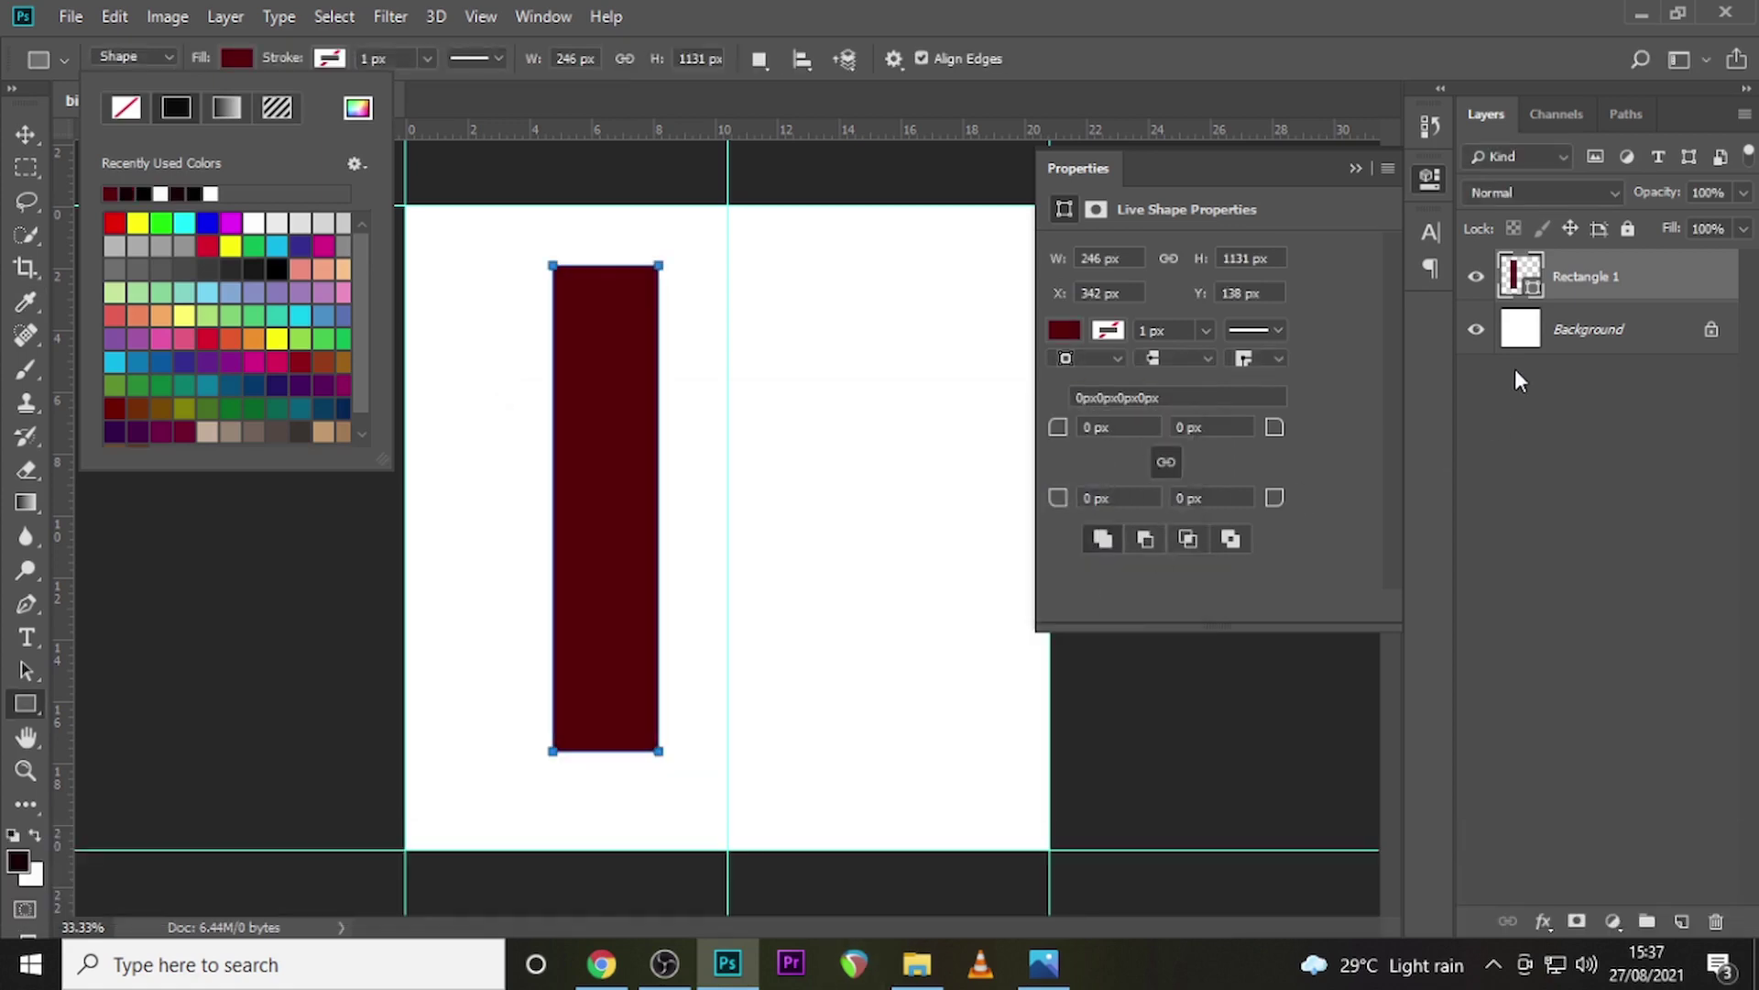
Duplicate the rectangle twice and place the copies side by side to its right with equal narrow gaps, at X 612 px and 882 px
key(ctrl+j)
key(v)
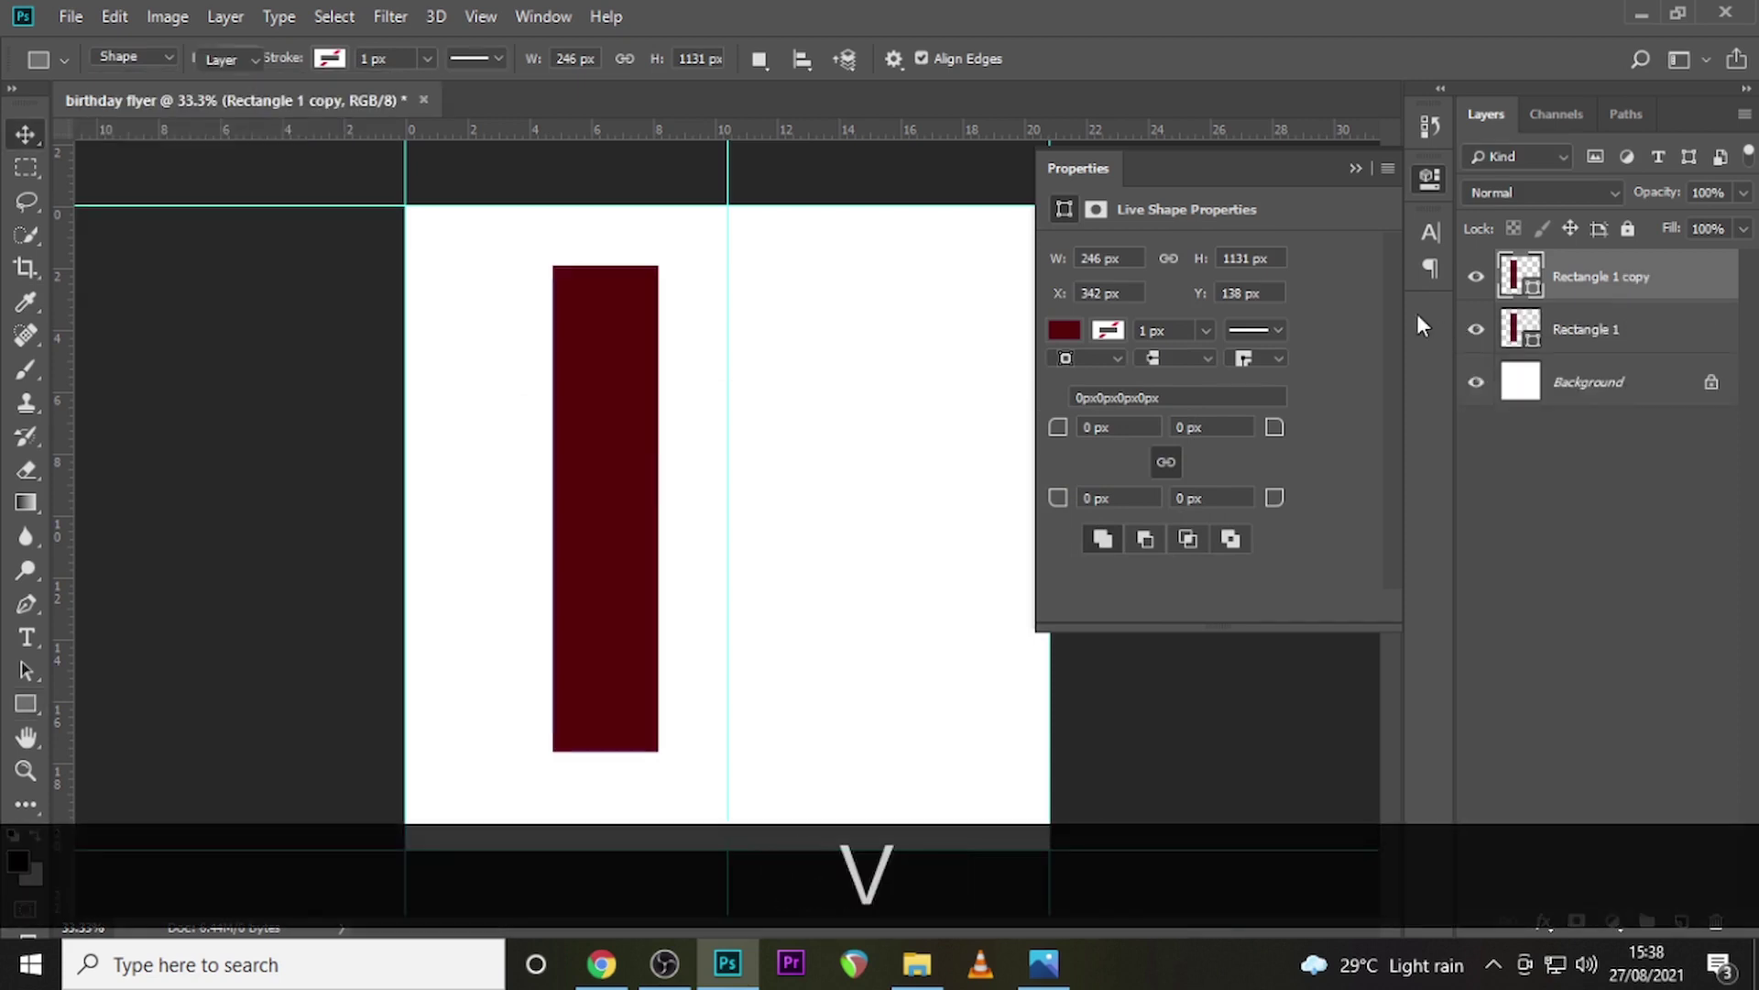
drag(620, 478, 739, 540)
key(Left)
key(Left)
key(Left)
key(Left)
key(Left)
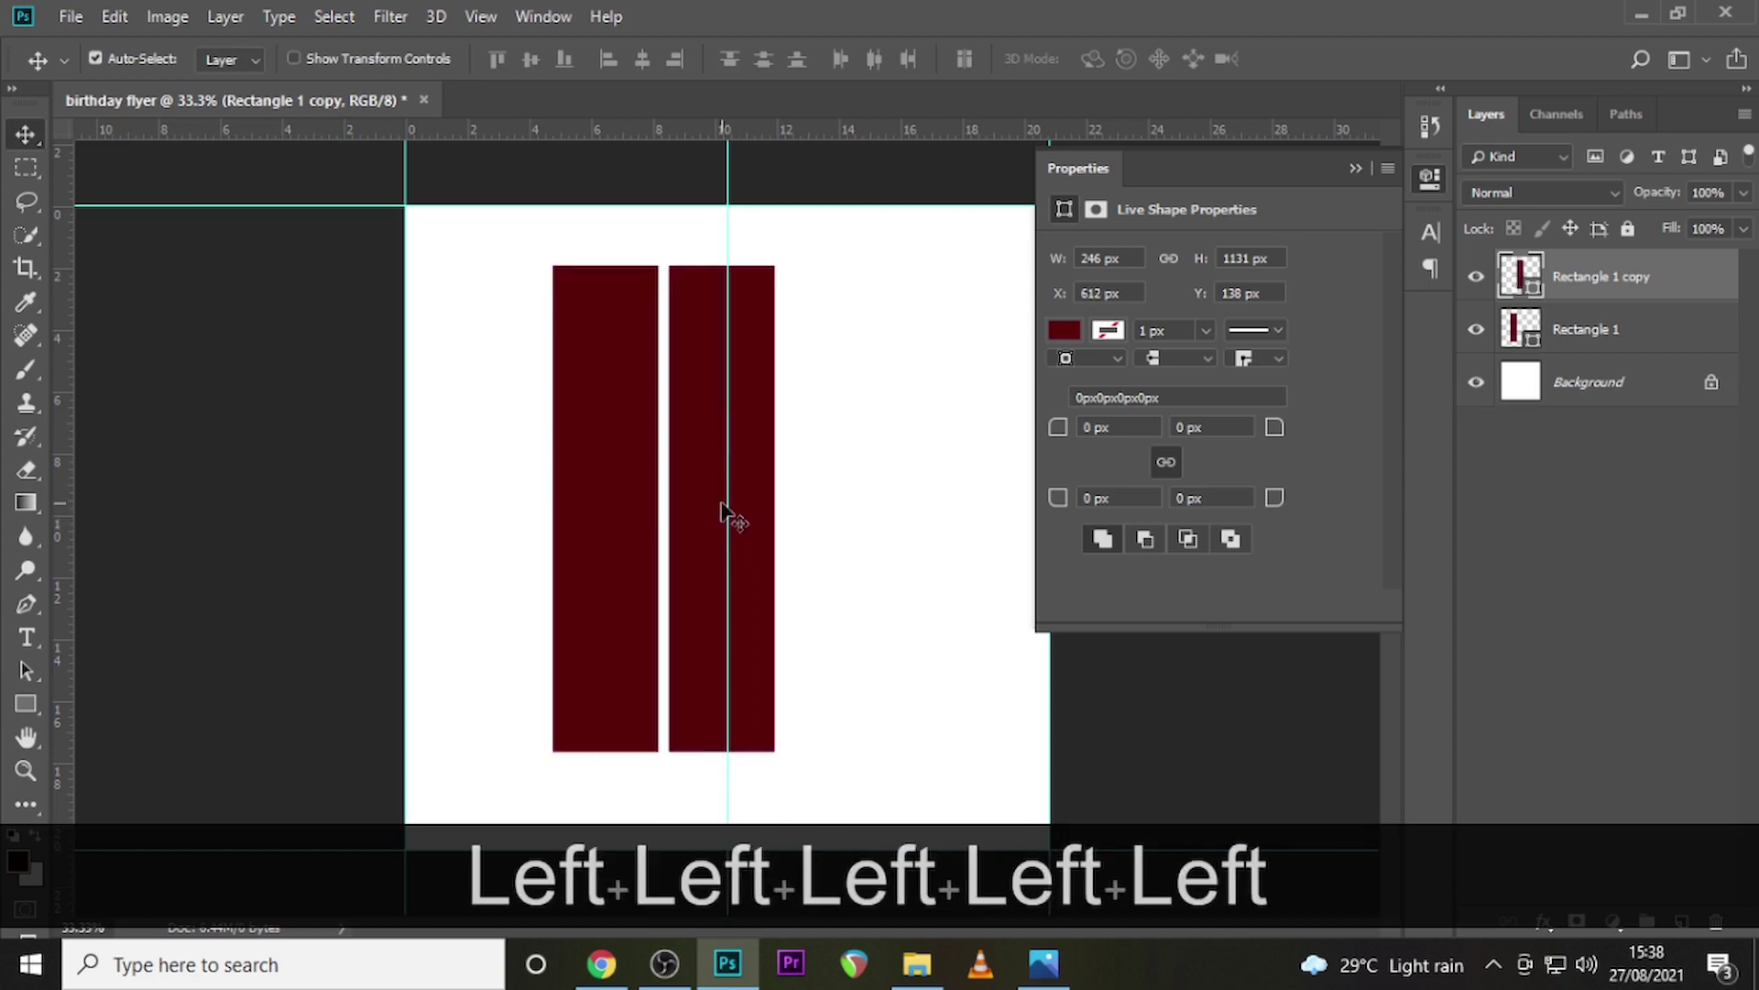
key(ctrl+j)
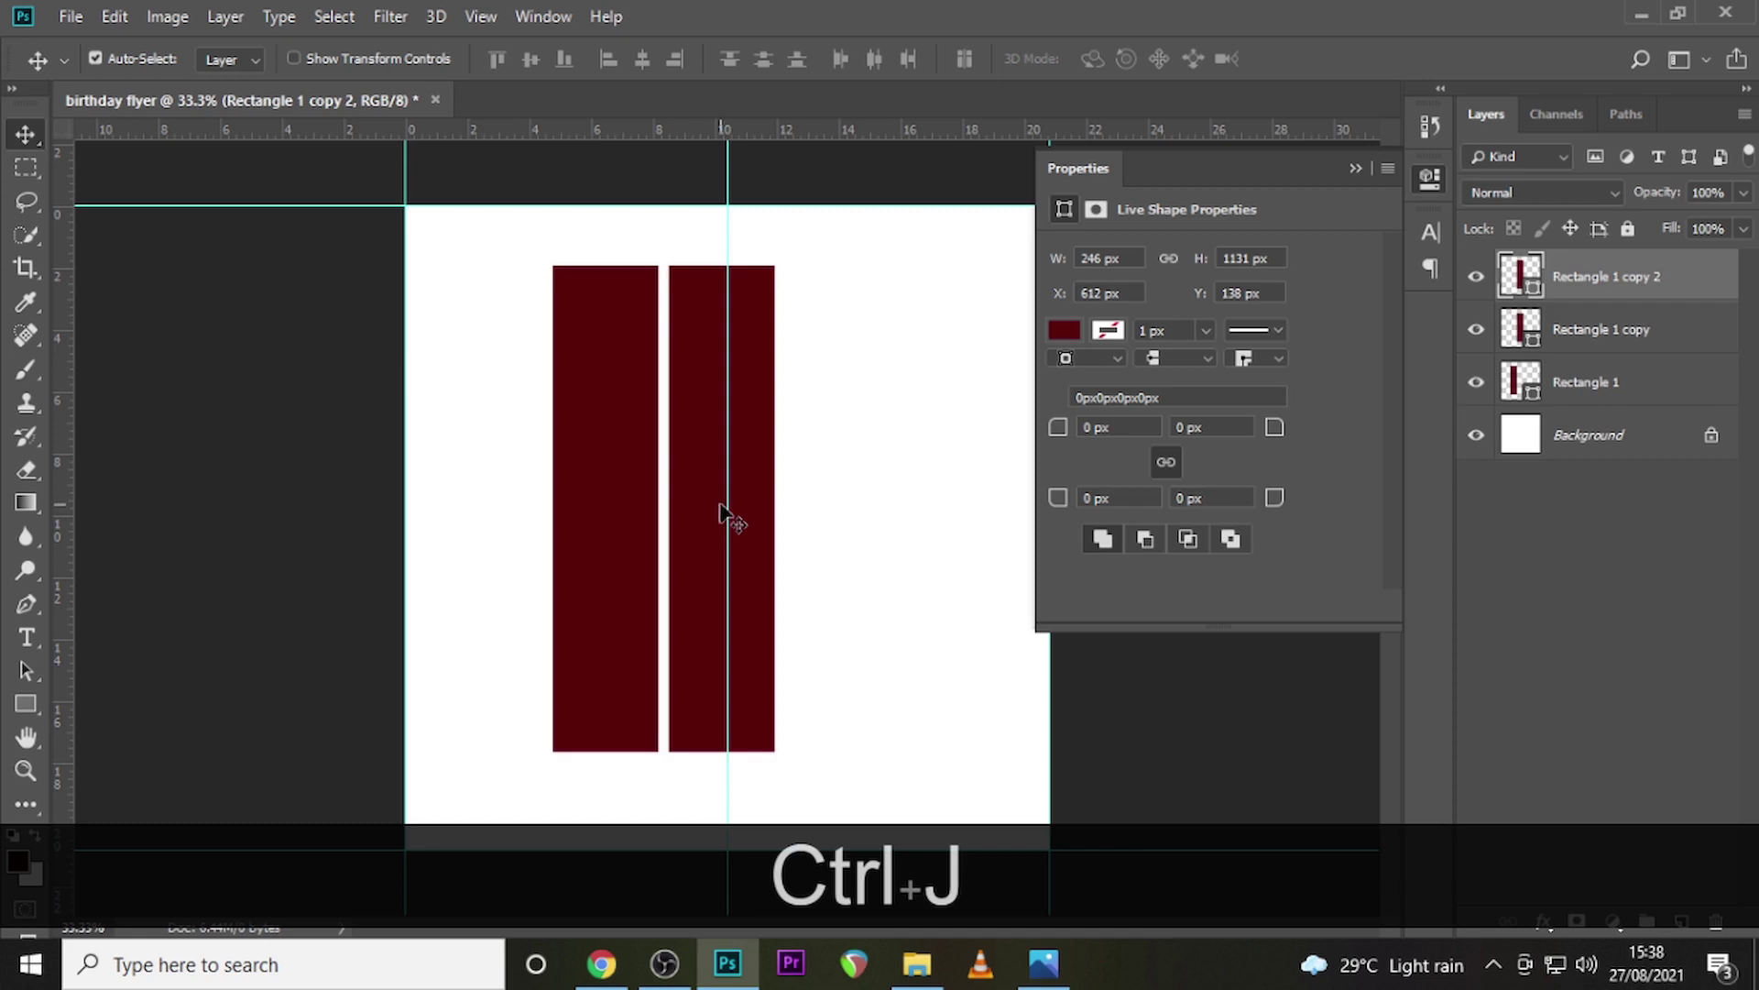
drag(735, 509, 850, 535)
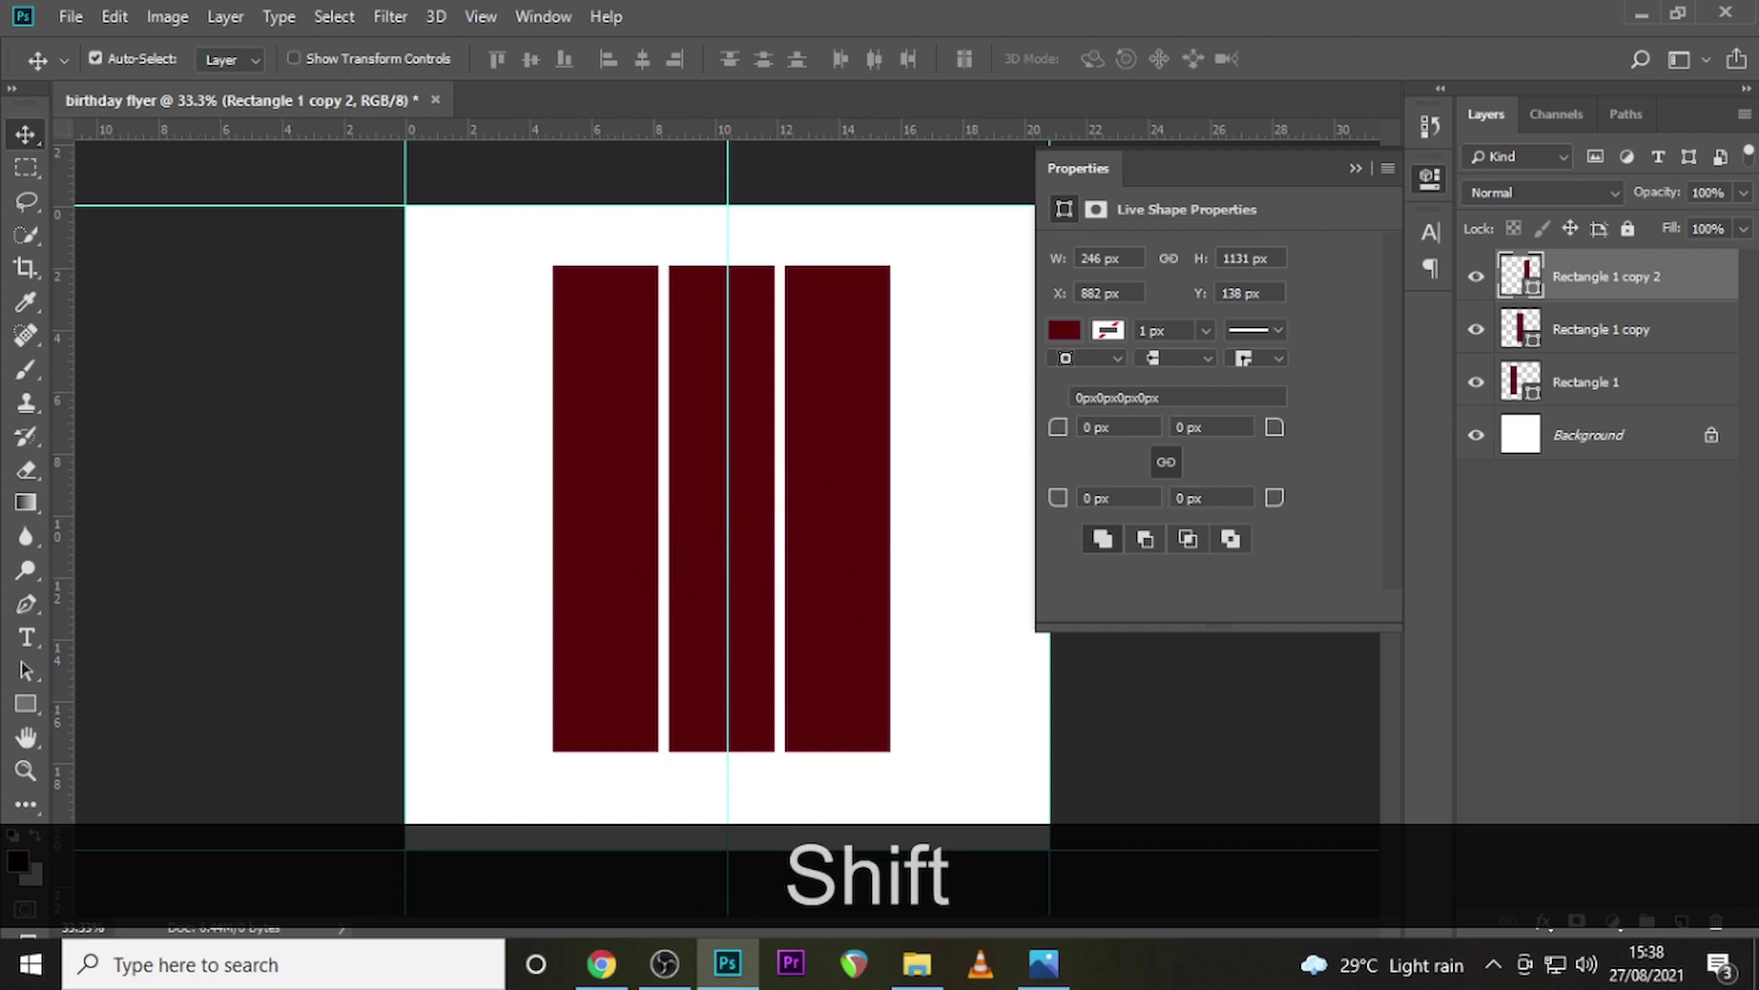
Group the three rectangle layers and rename the group object
ctrl+click(1627, 334)
ctrl+click(1641, 385)
key(ctrl+g)
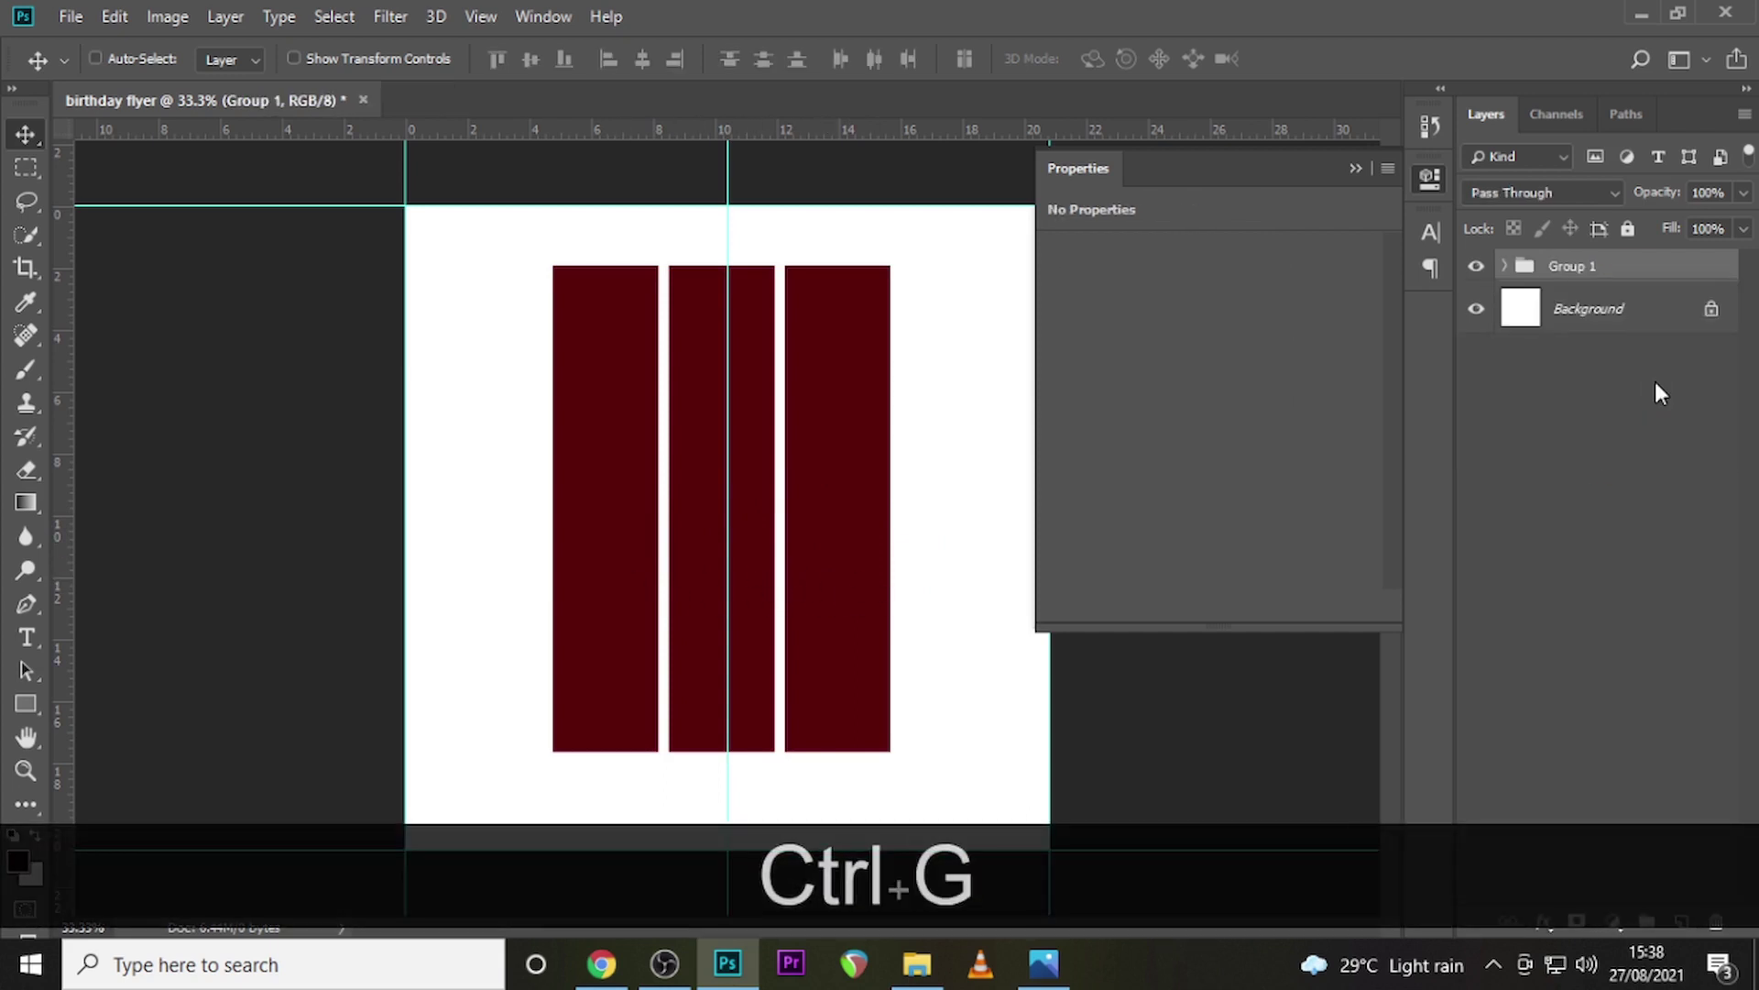
double_click(1573, 266)
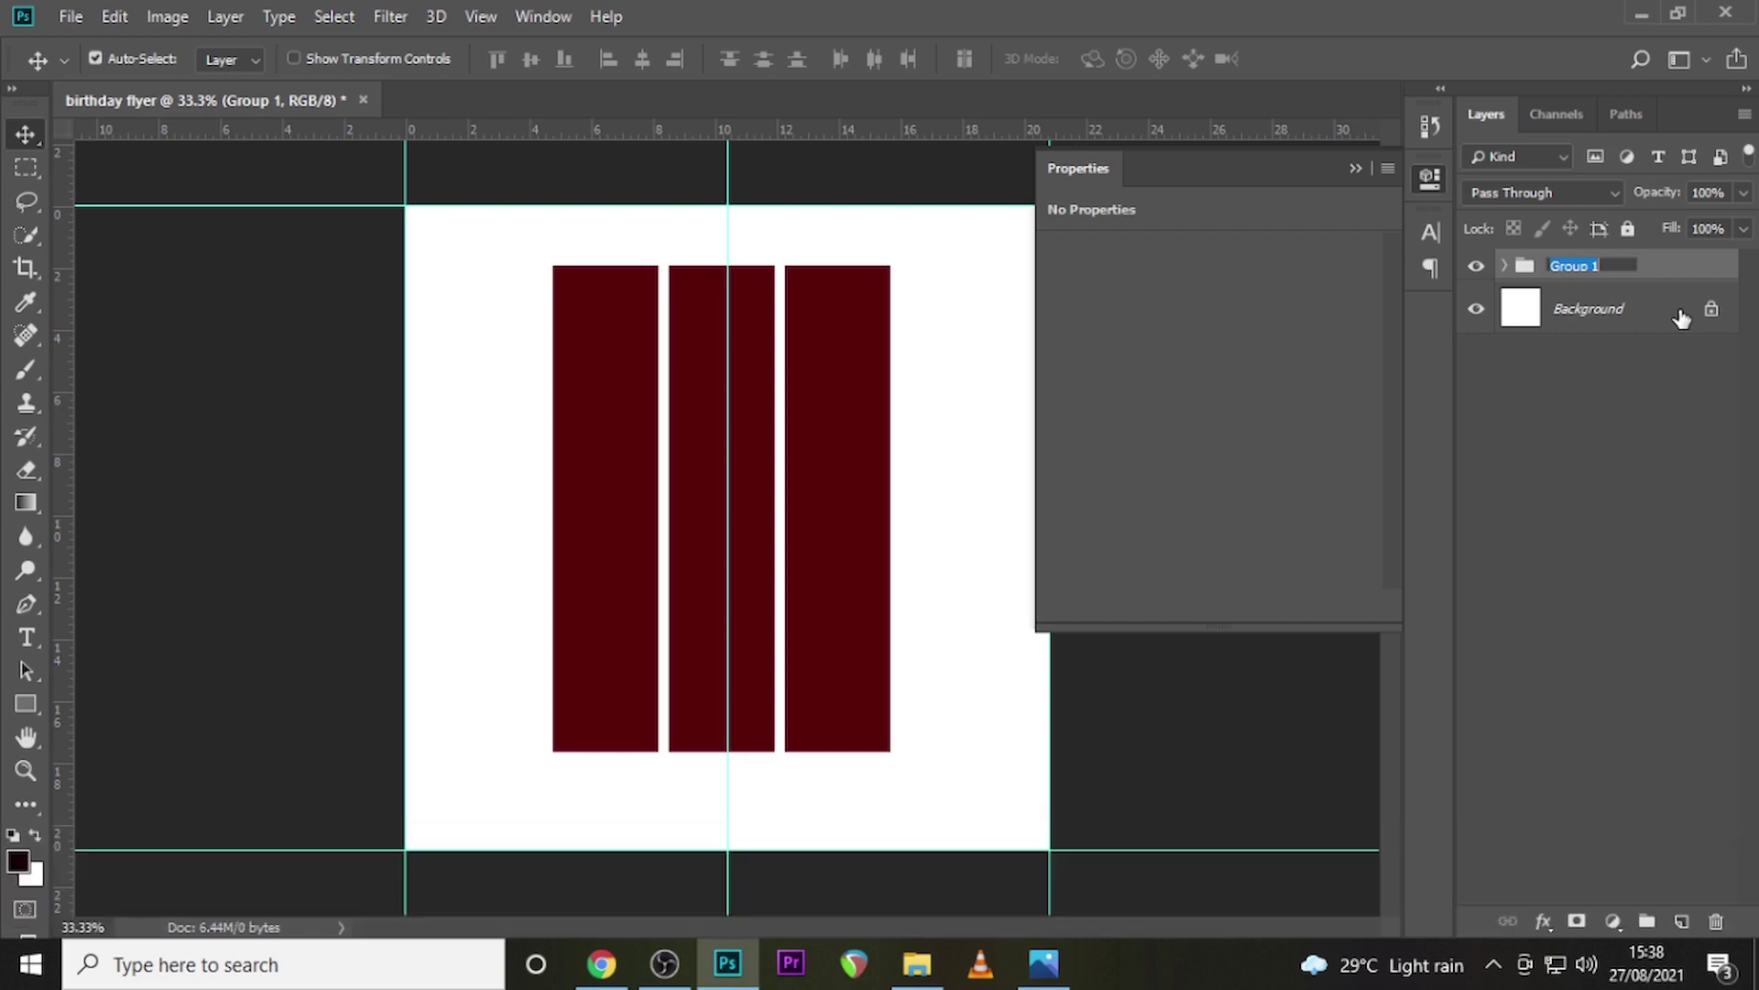
text(object)
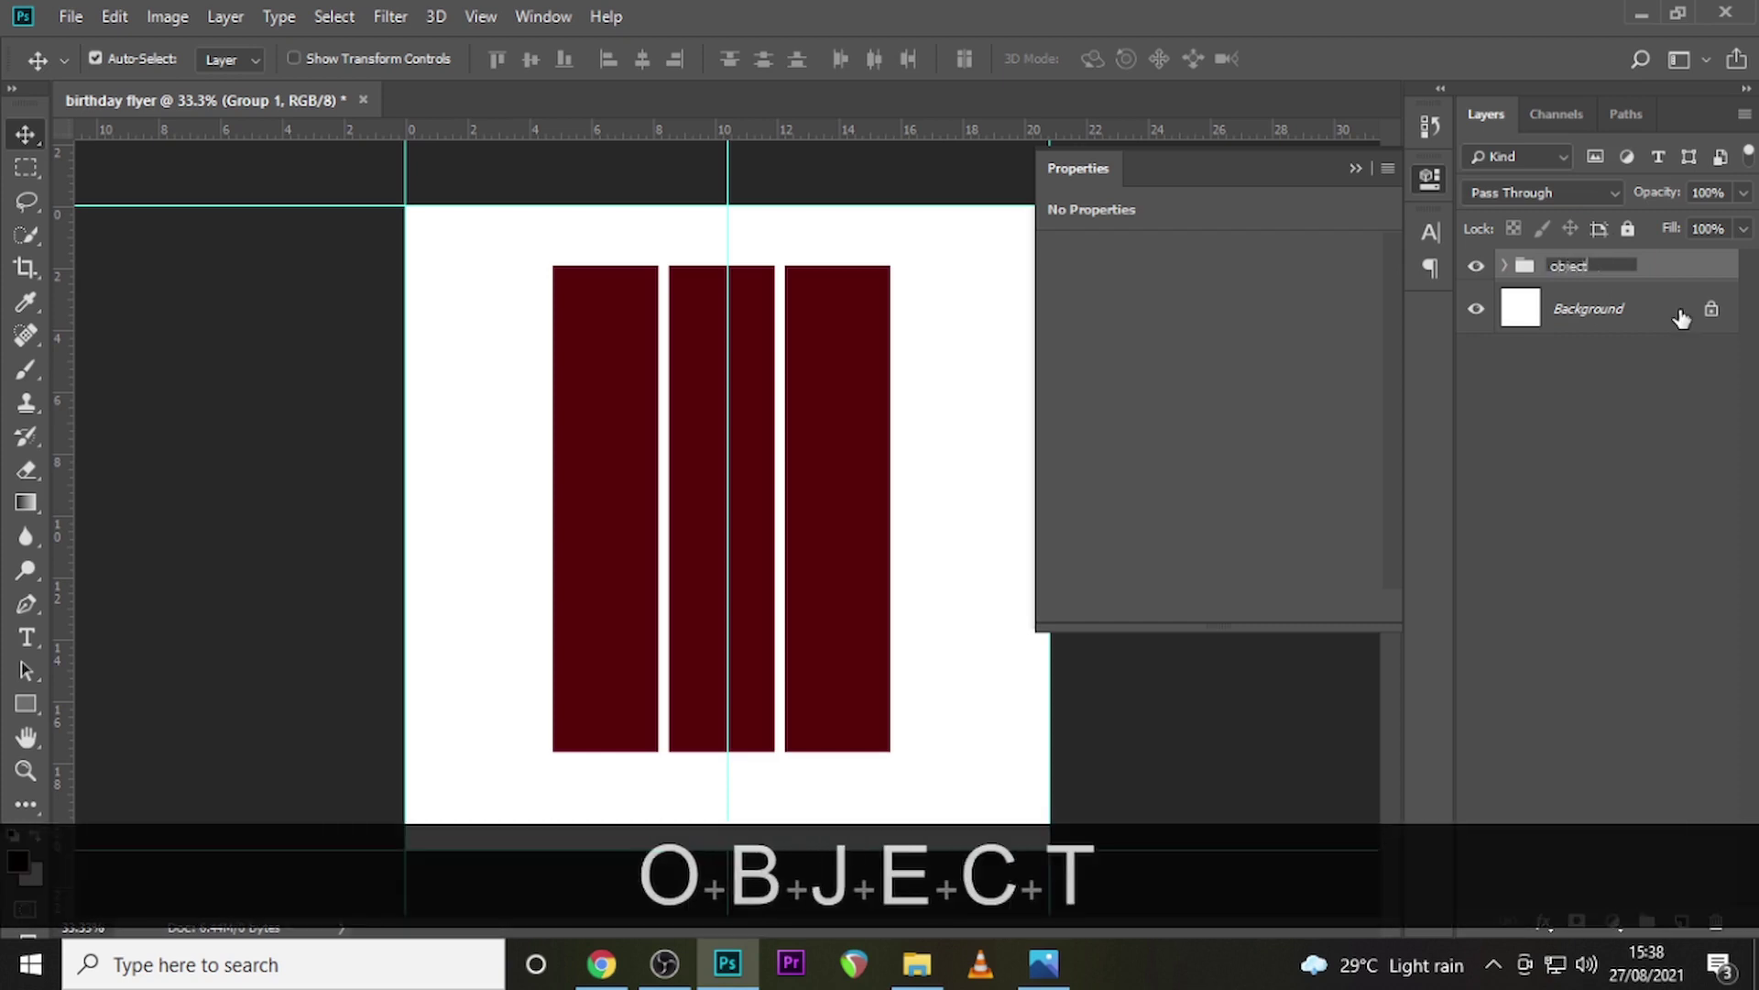
key(Return)
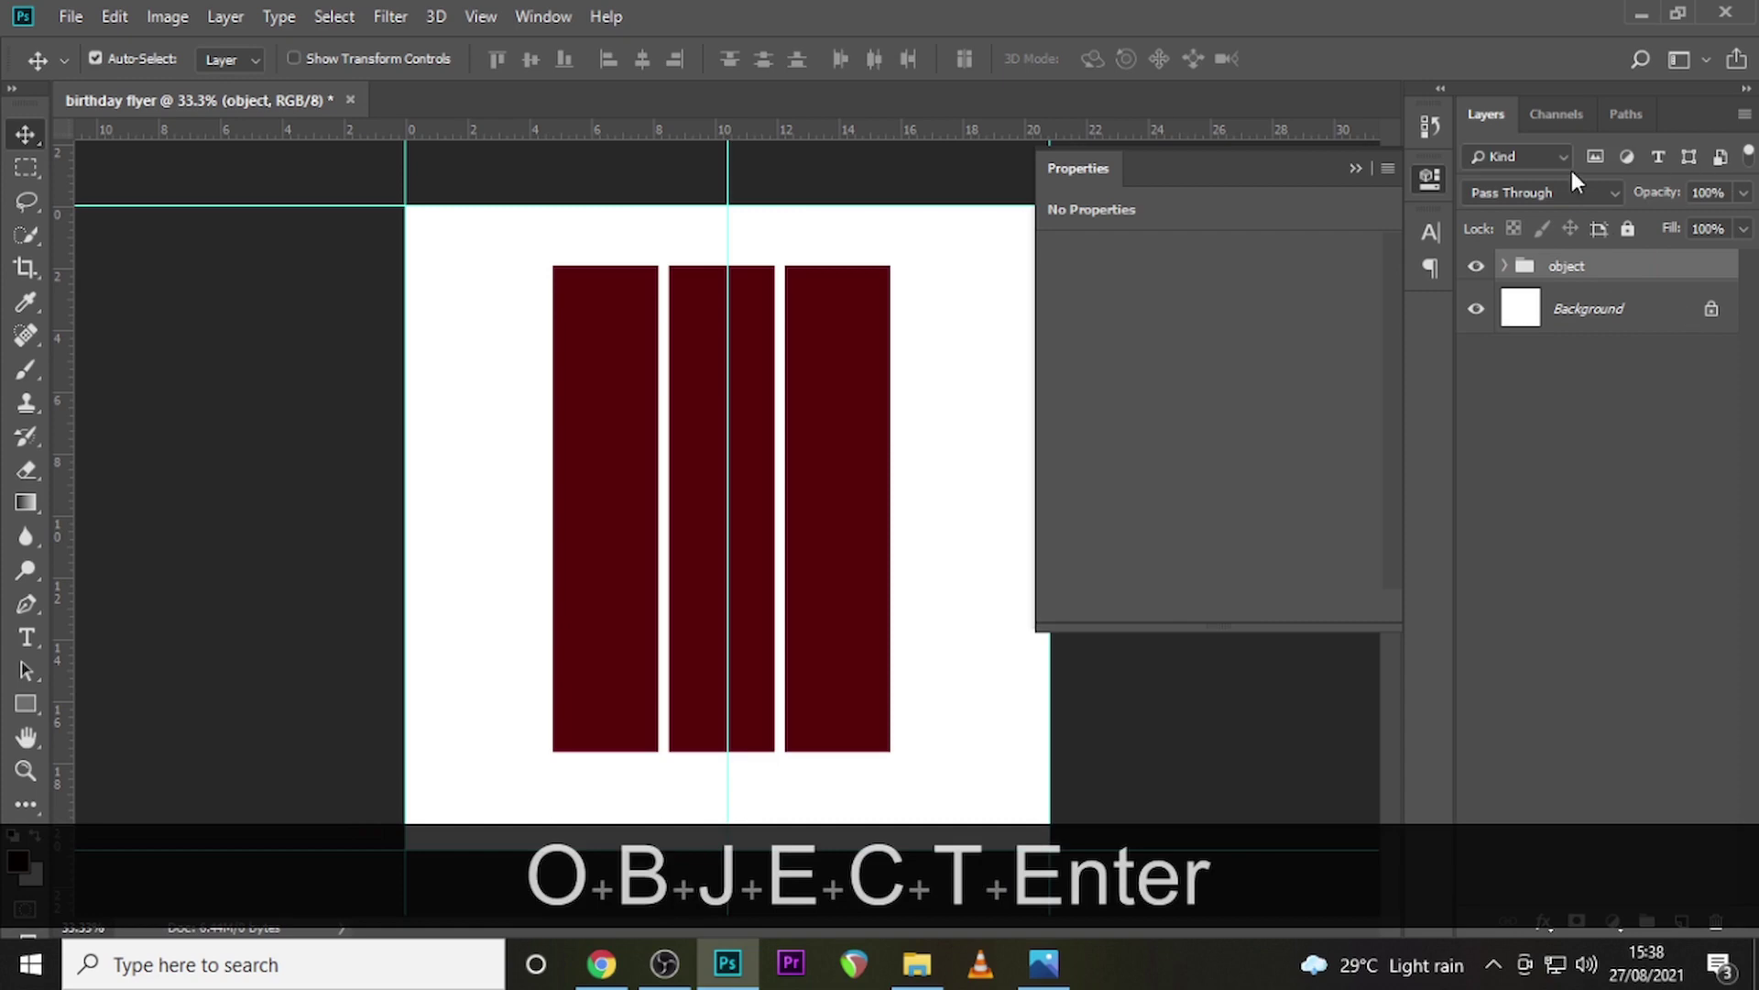
Add a new empty layer above the object group and clip it to the group
click(1681, 921)
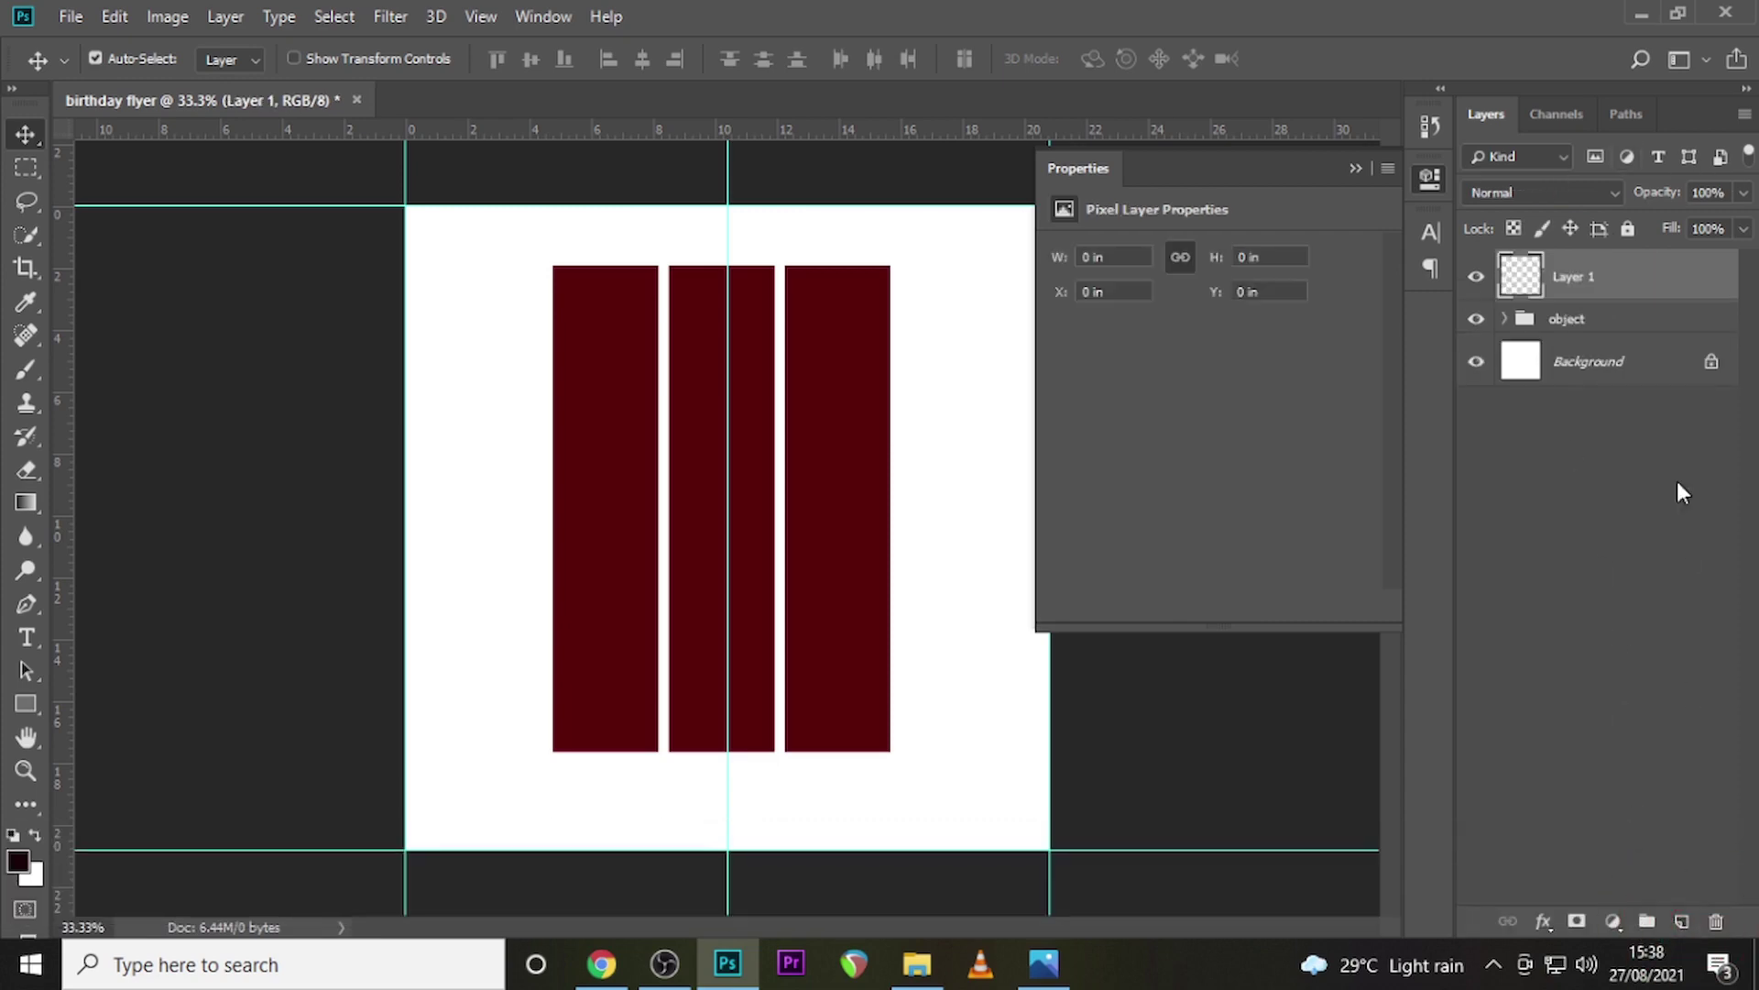
right_click(1633, 290)
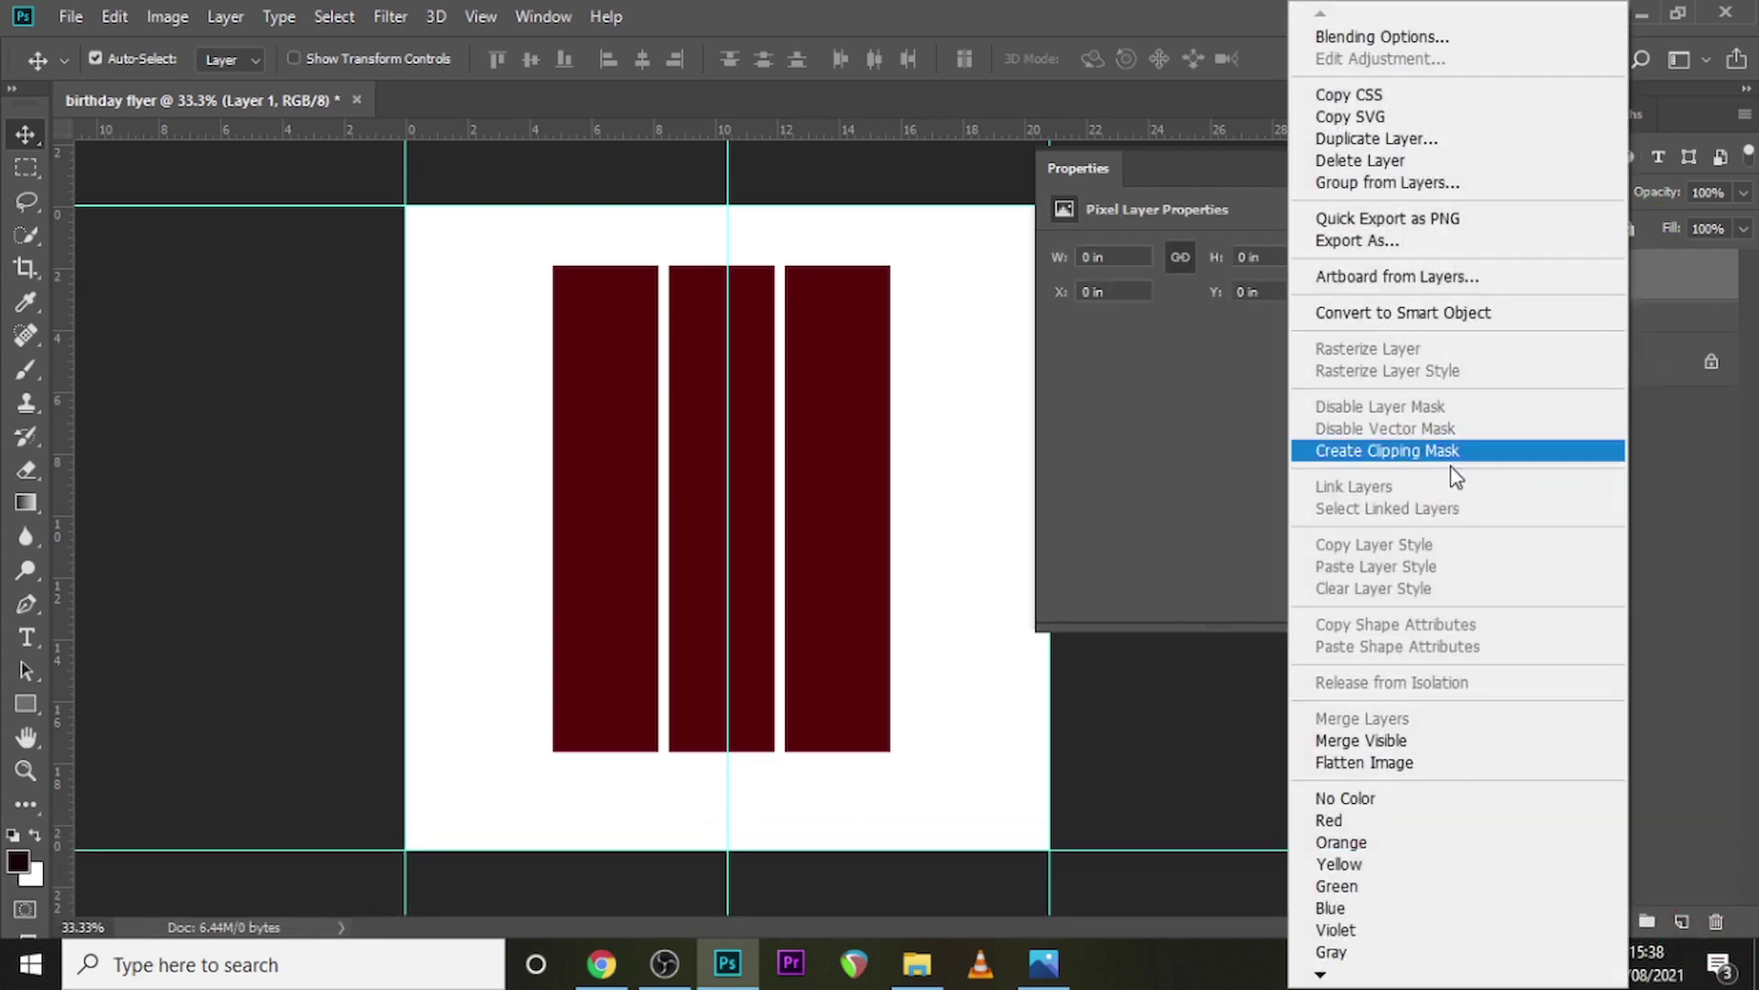
click(1376, 453)
Sample the rectangles' dark red with the Brush tool, and darken the foreground colour to hex 1d0001
key(b)
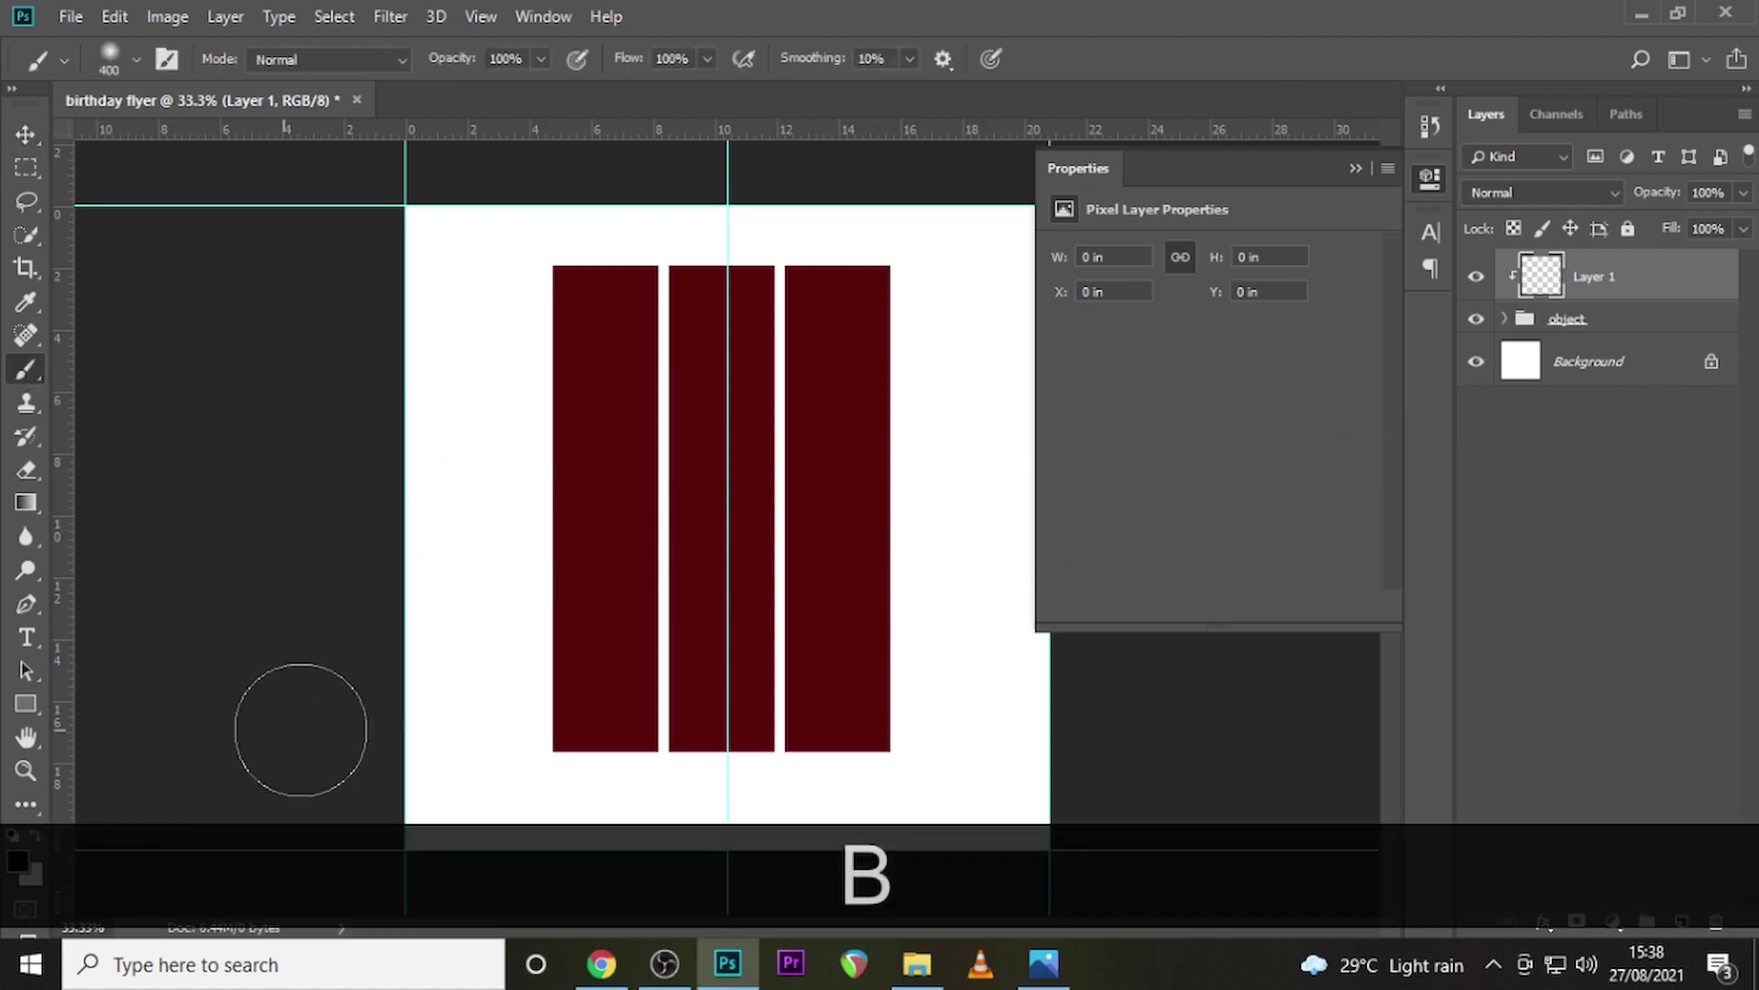
key(alt)
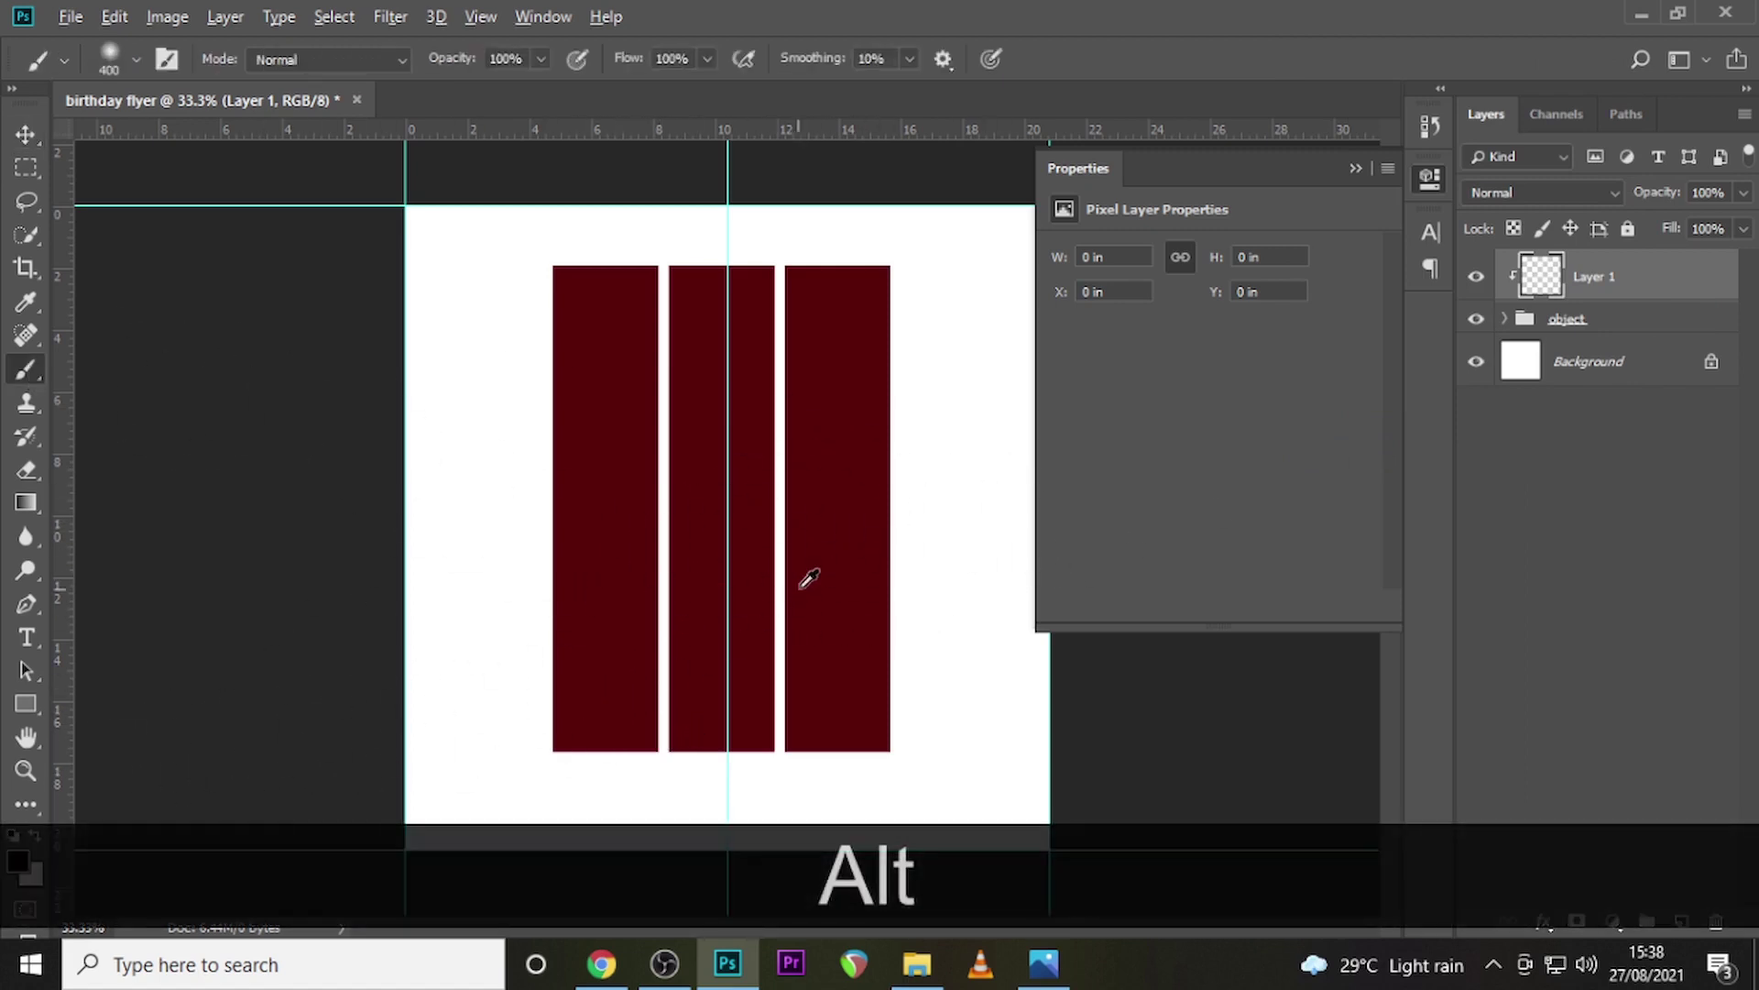
alt+click(842, 560)
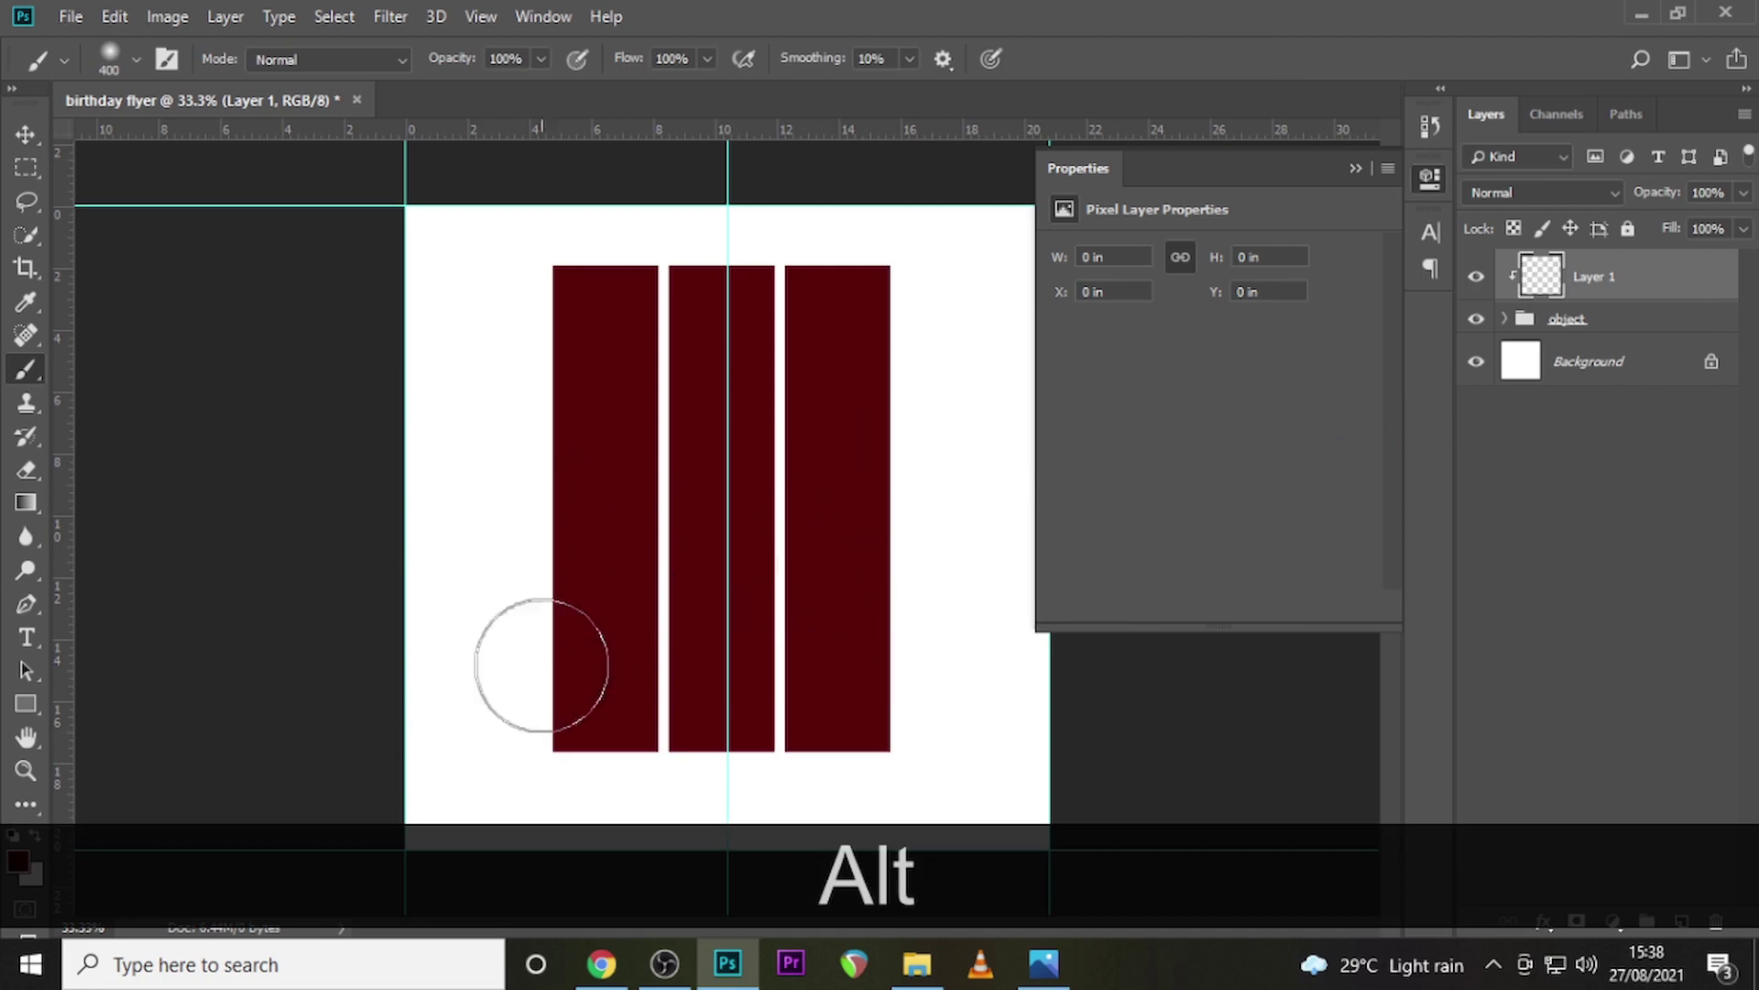
click(19, 865)
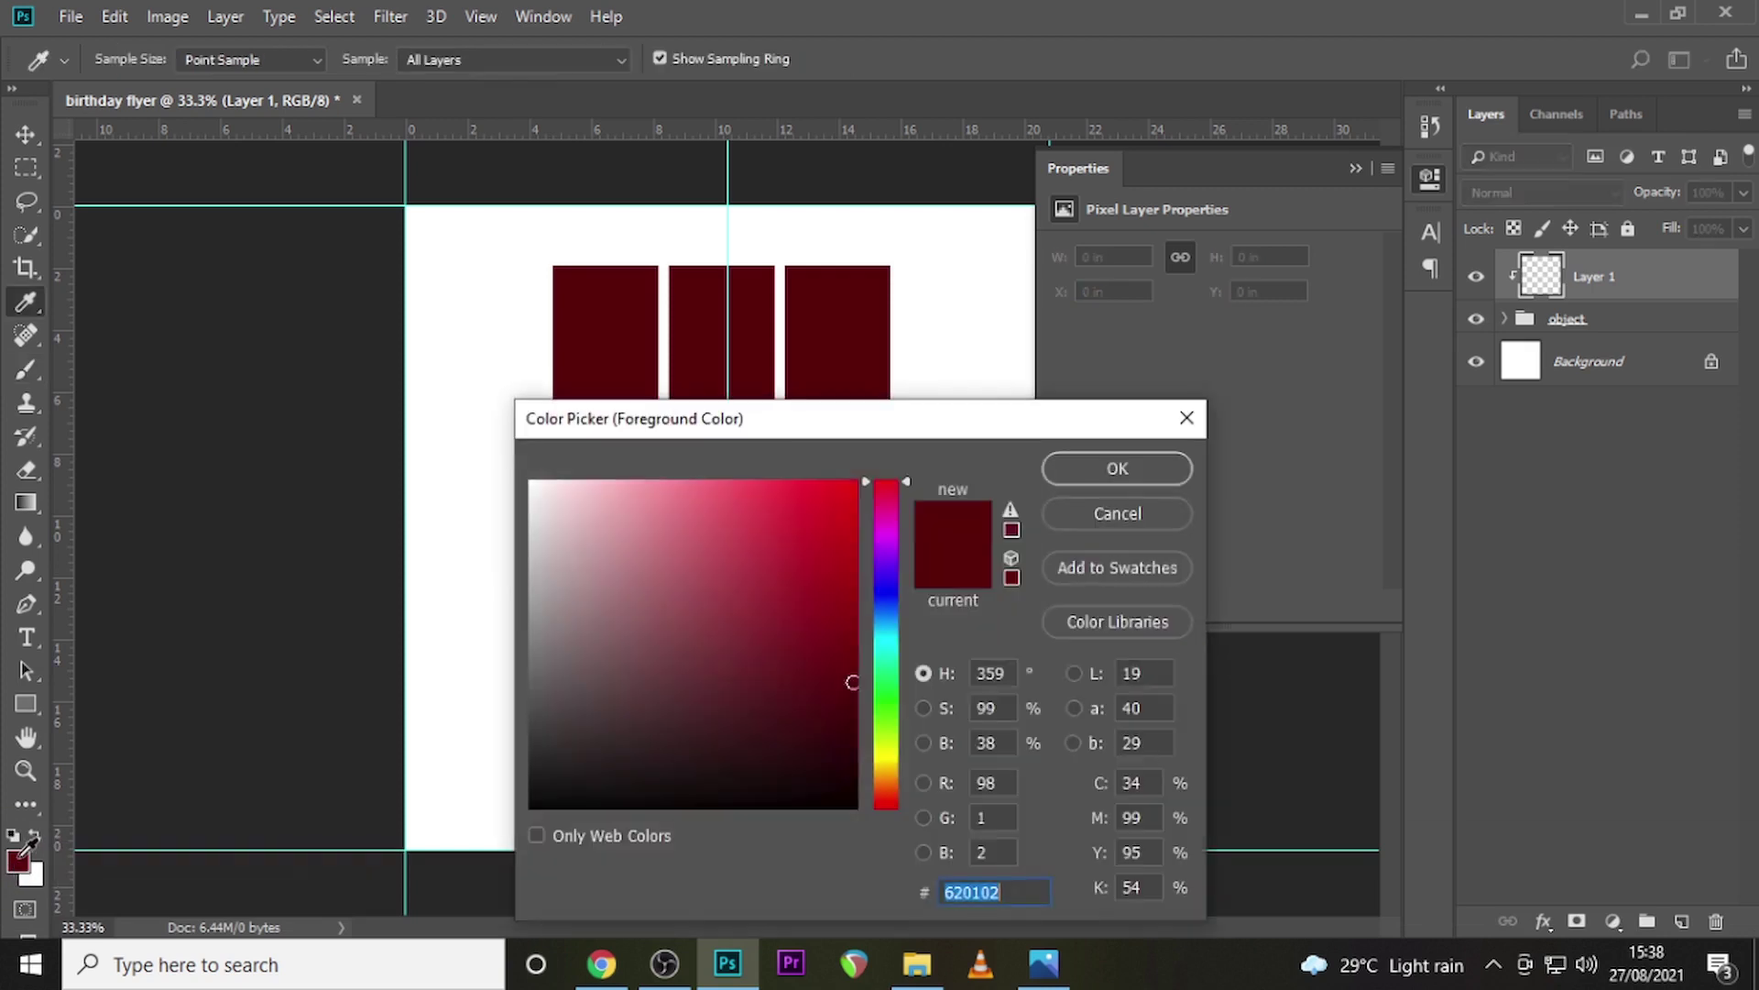
drag(853, 759, 853, 771)
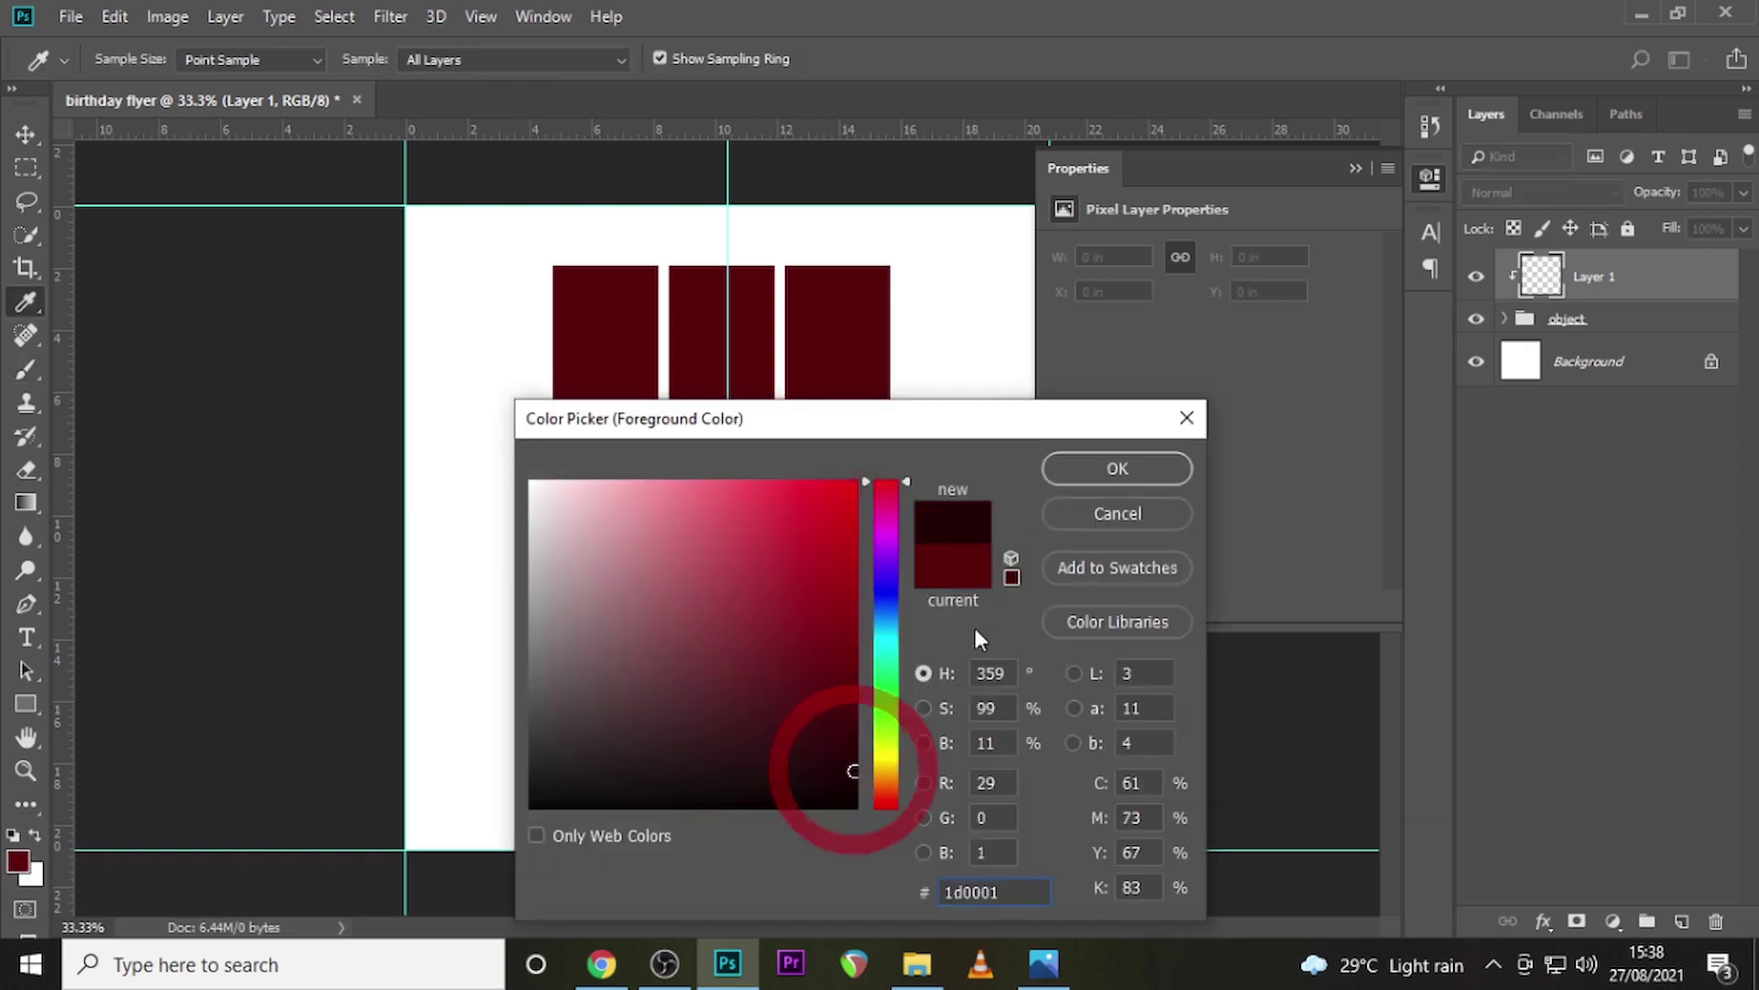
click(1109, 467)
key(b)
click(1356, 168)
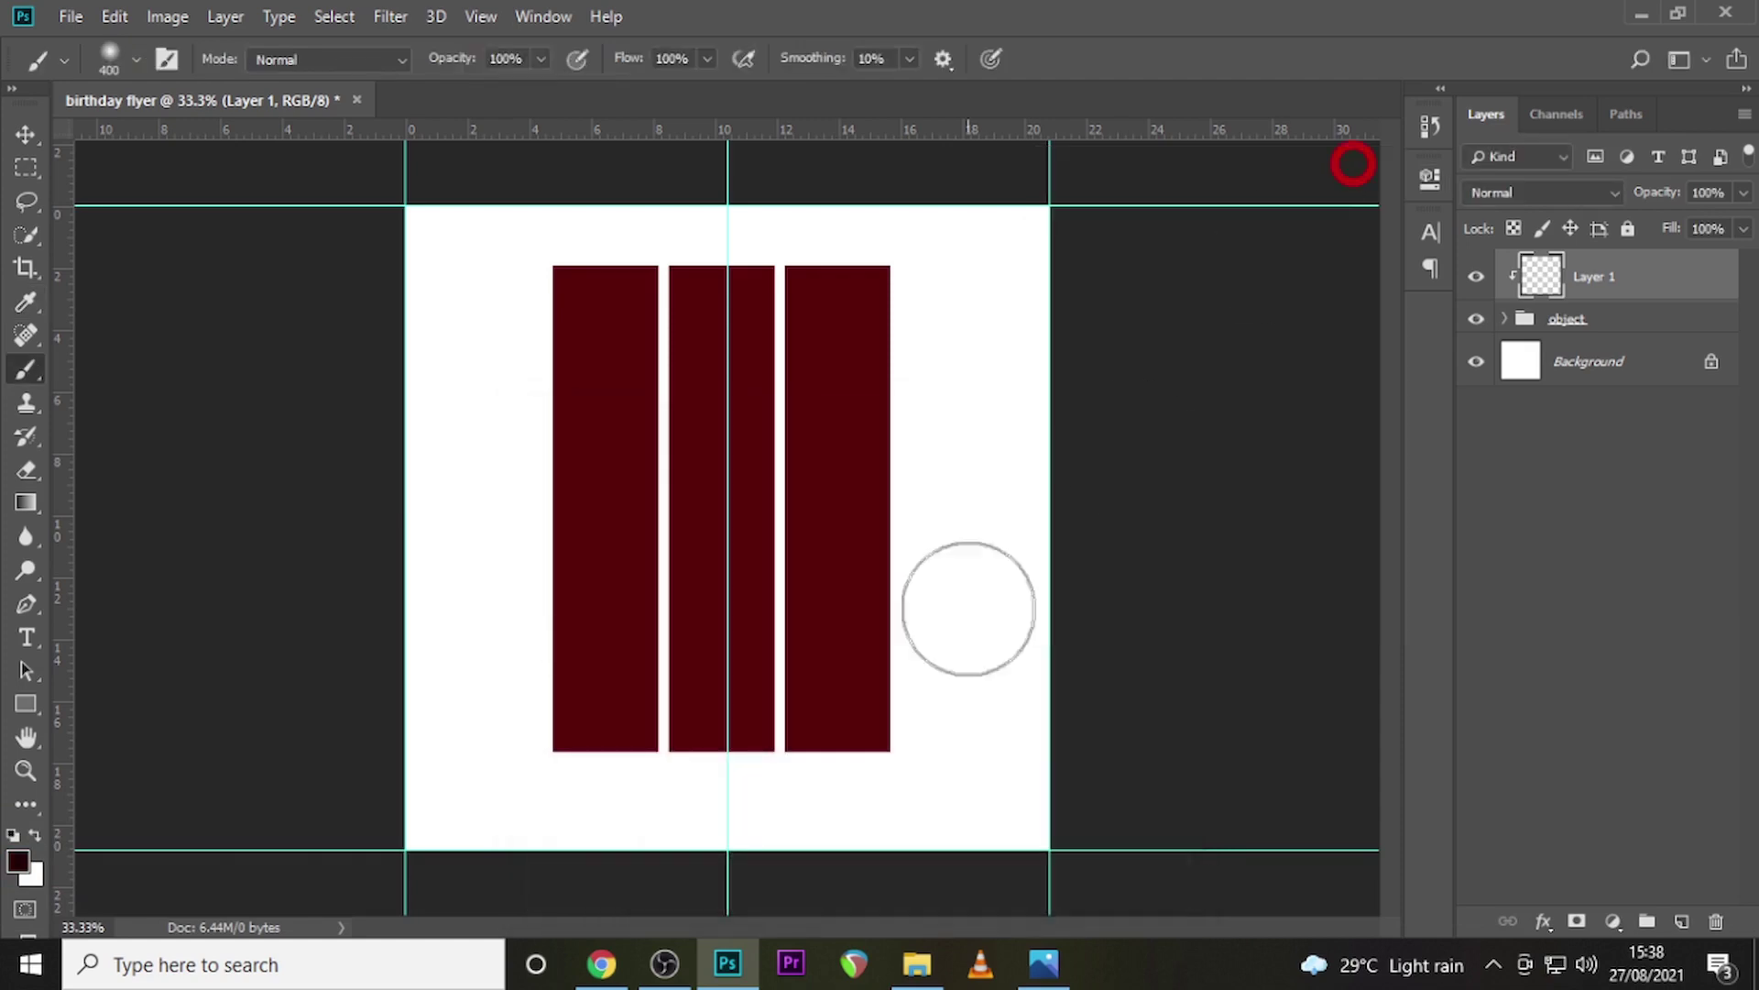
Enlarge the soft brush to 700 px and paint dark shading across the lower part of all three rectangles on the clipped layer
key(bracketright)
key(bracketright)
key(bracketright)
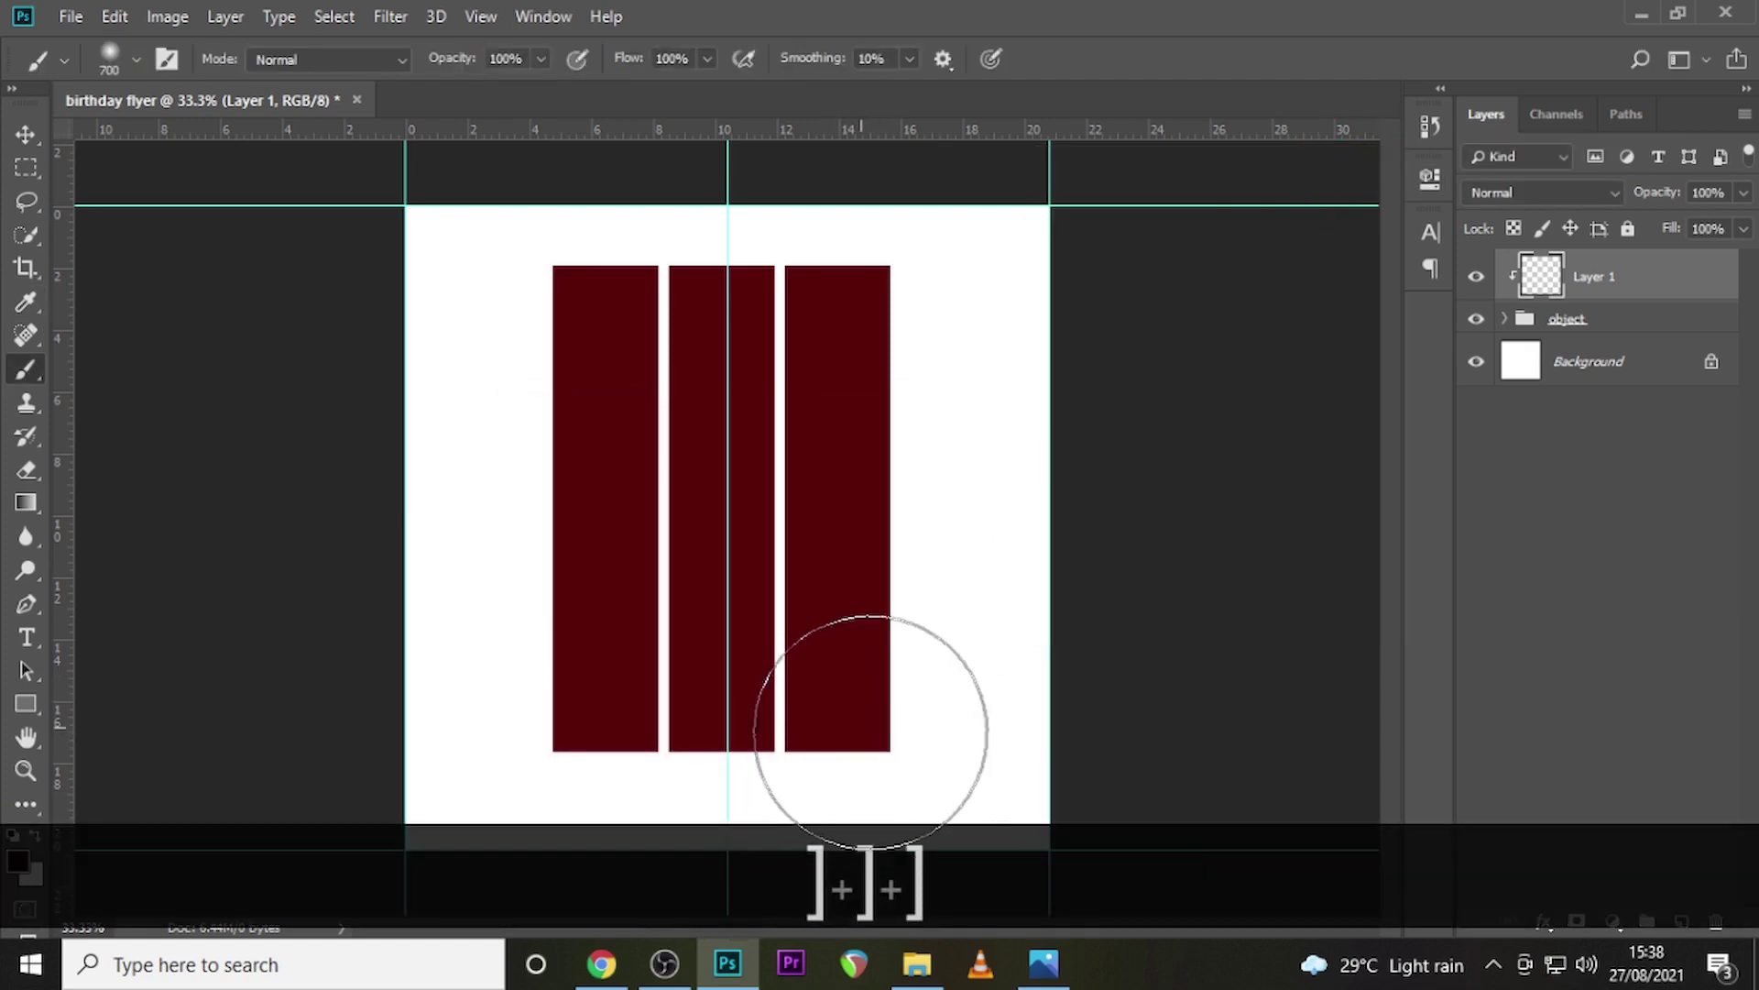
click(137, 60)
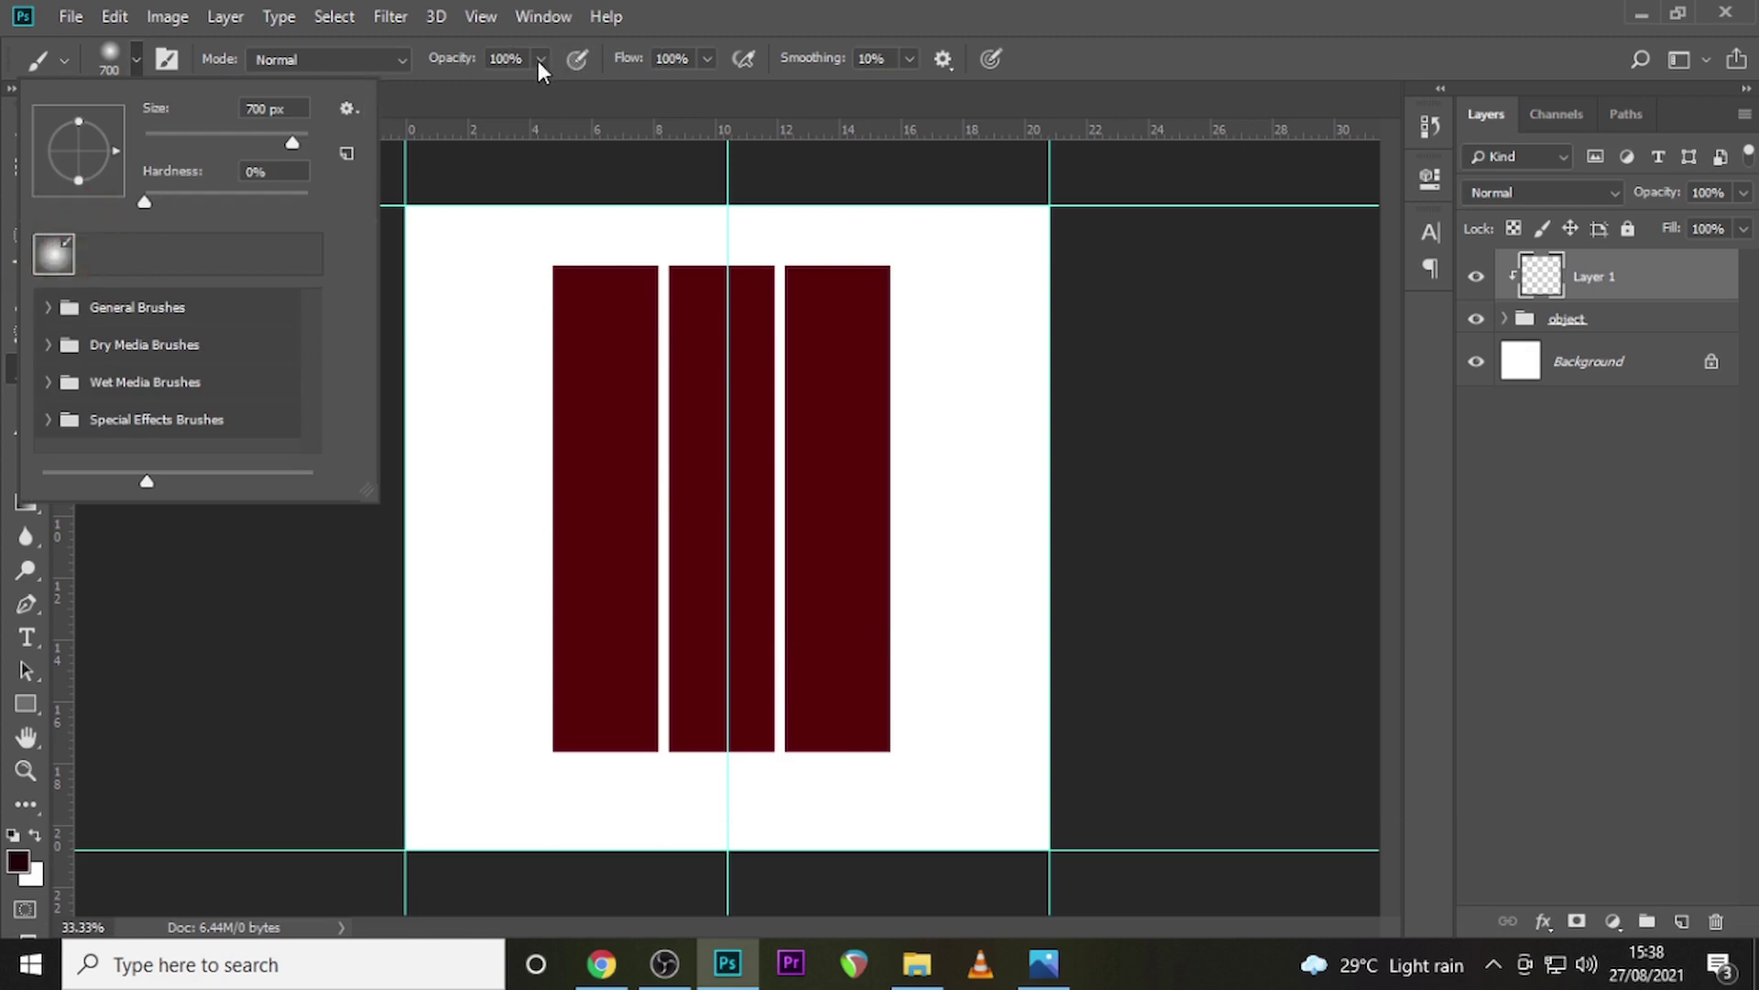
click(709, 2)
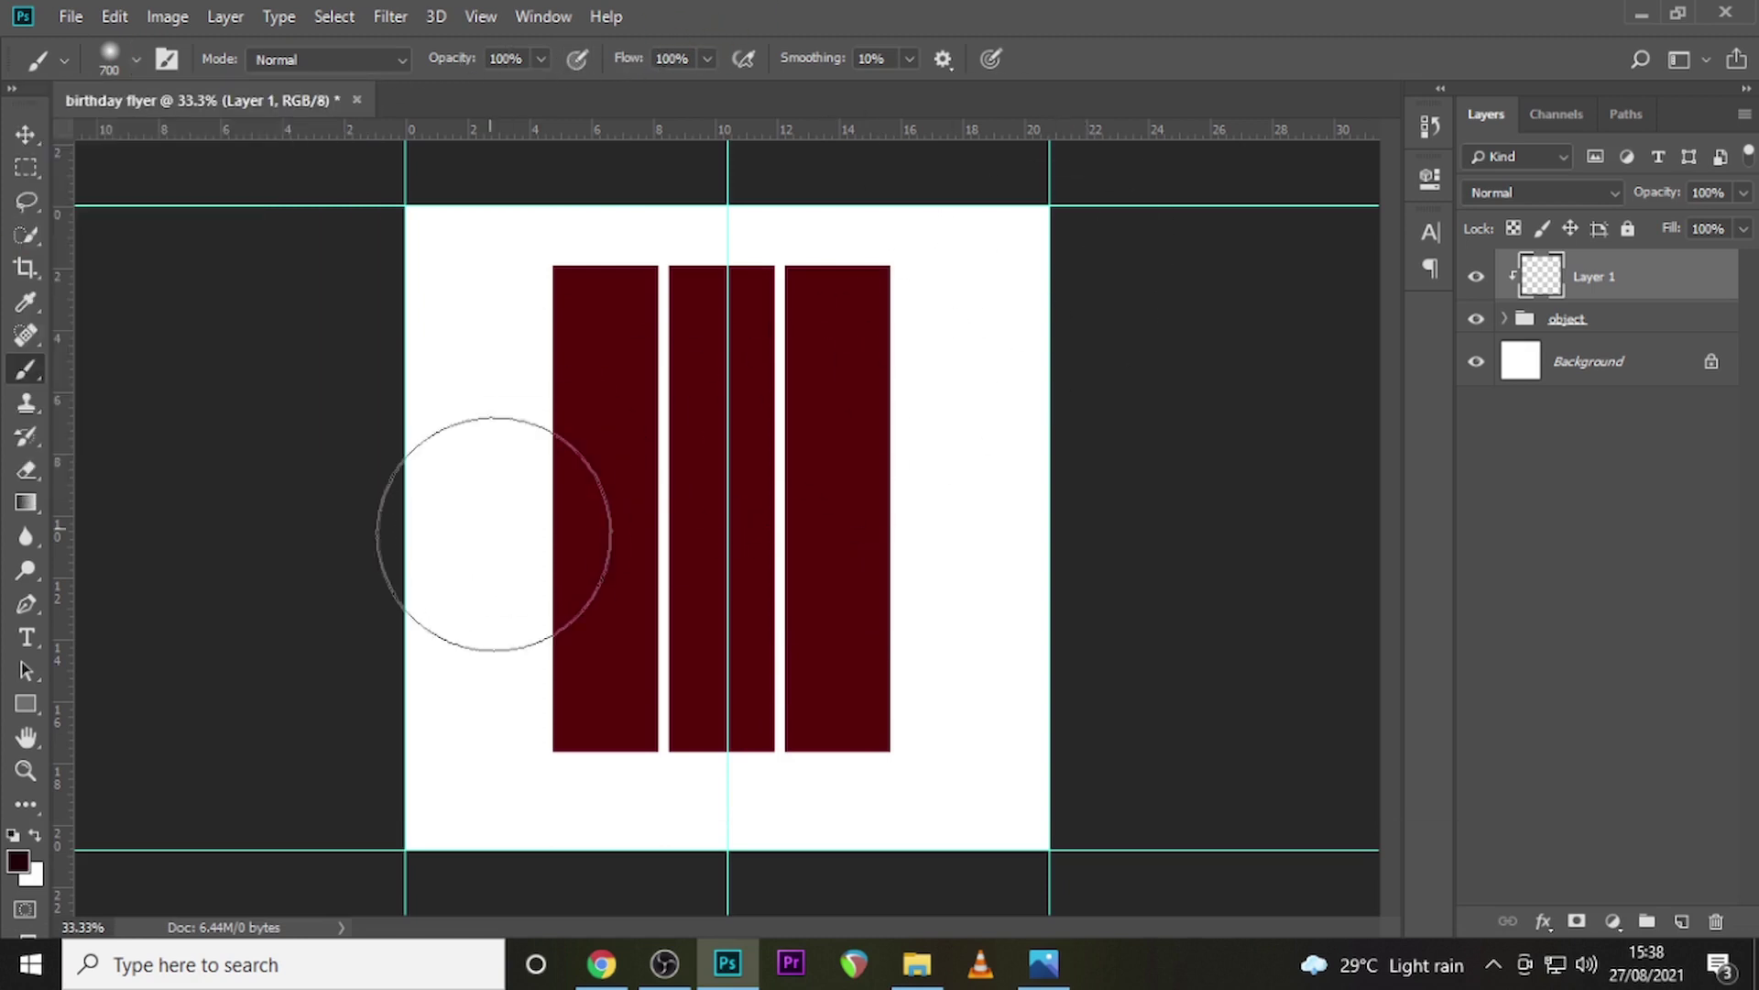
mouse_move(895, 746)
mouse_down()
mouse_move(589, 721)
mouse_move(476, 736)
mouse_move(524, 718)
mouse_up()
mouse_move(354, 711)
mouse_down()
mouse_move(256, 746)
mouse_move(586, 754)
mouse_up()
Place pngegg (24).png from the u8 folder above Layer 1, scaled to about 175% and shifted over the first two rectangles at X 510 px
click(1637, 286)
click(917, 963)
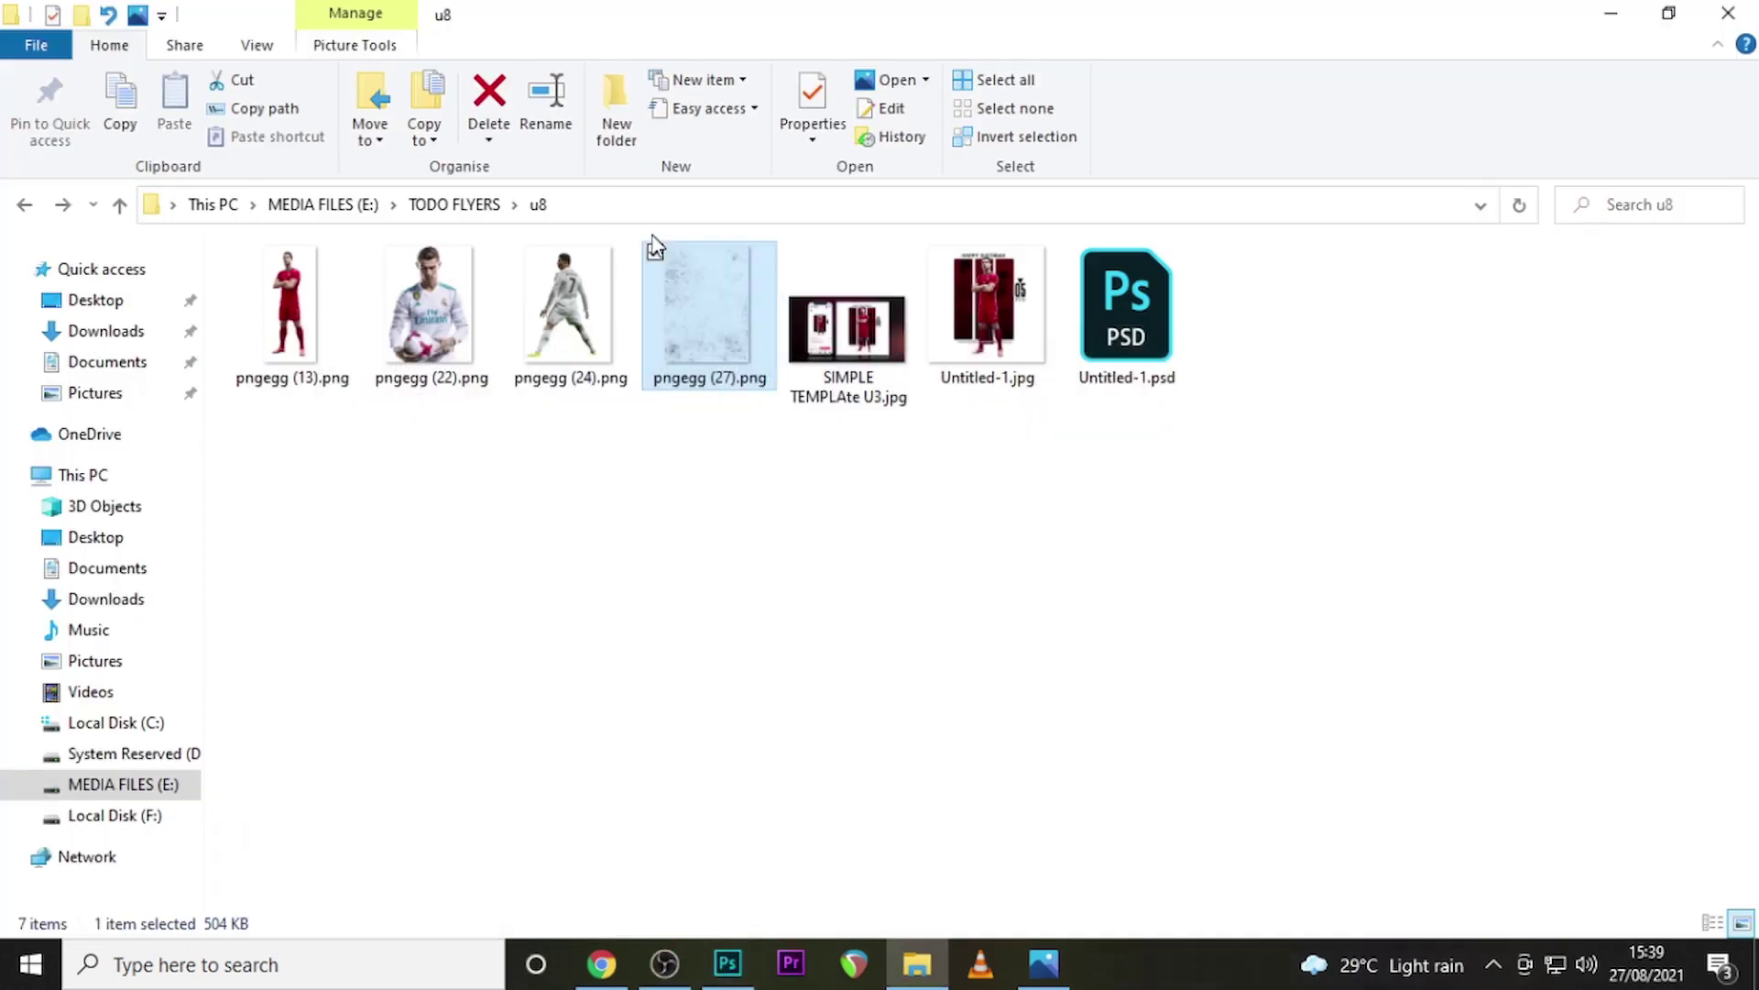
drag(561, 323, 679, 499)
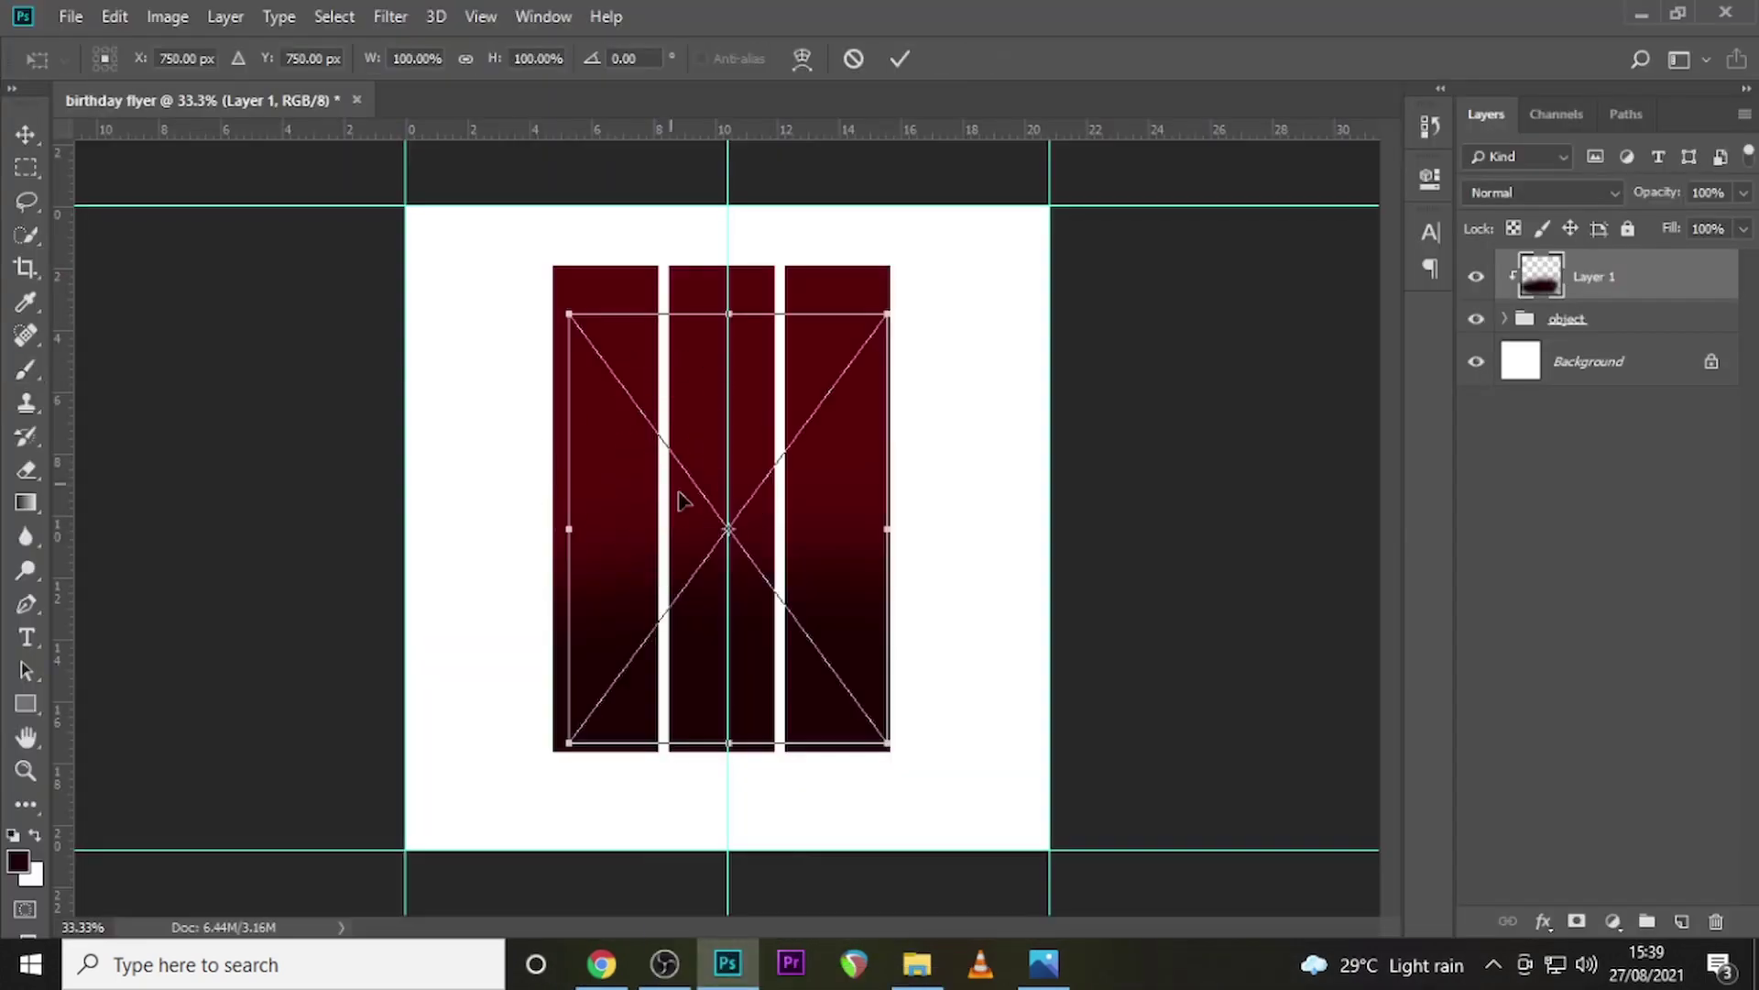
drag(895, 750, 991, 953)
mouse_move(936, 696)
mouse_down()
mouse_move(797, 644)
mouse_move(826, 666)
mouse_up()
key(Return)
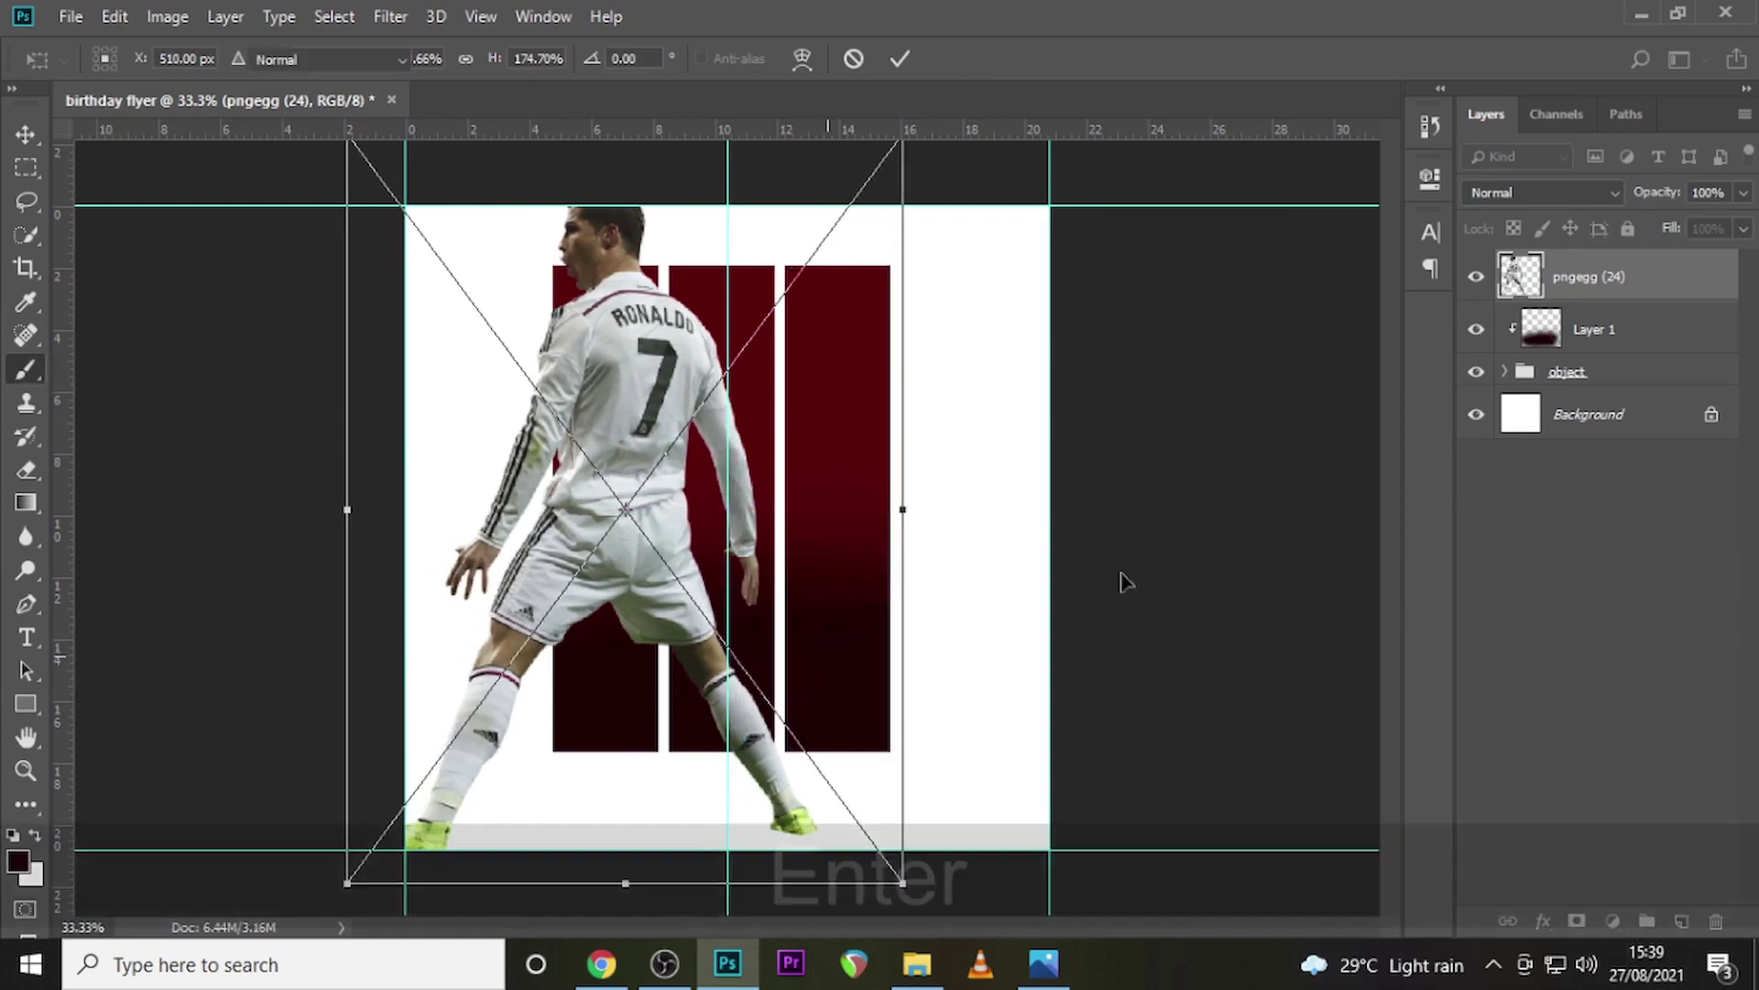
Clip the pngegg (24) layer to the object group and set its blend mode to Multiply
right_click(1612, 273)
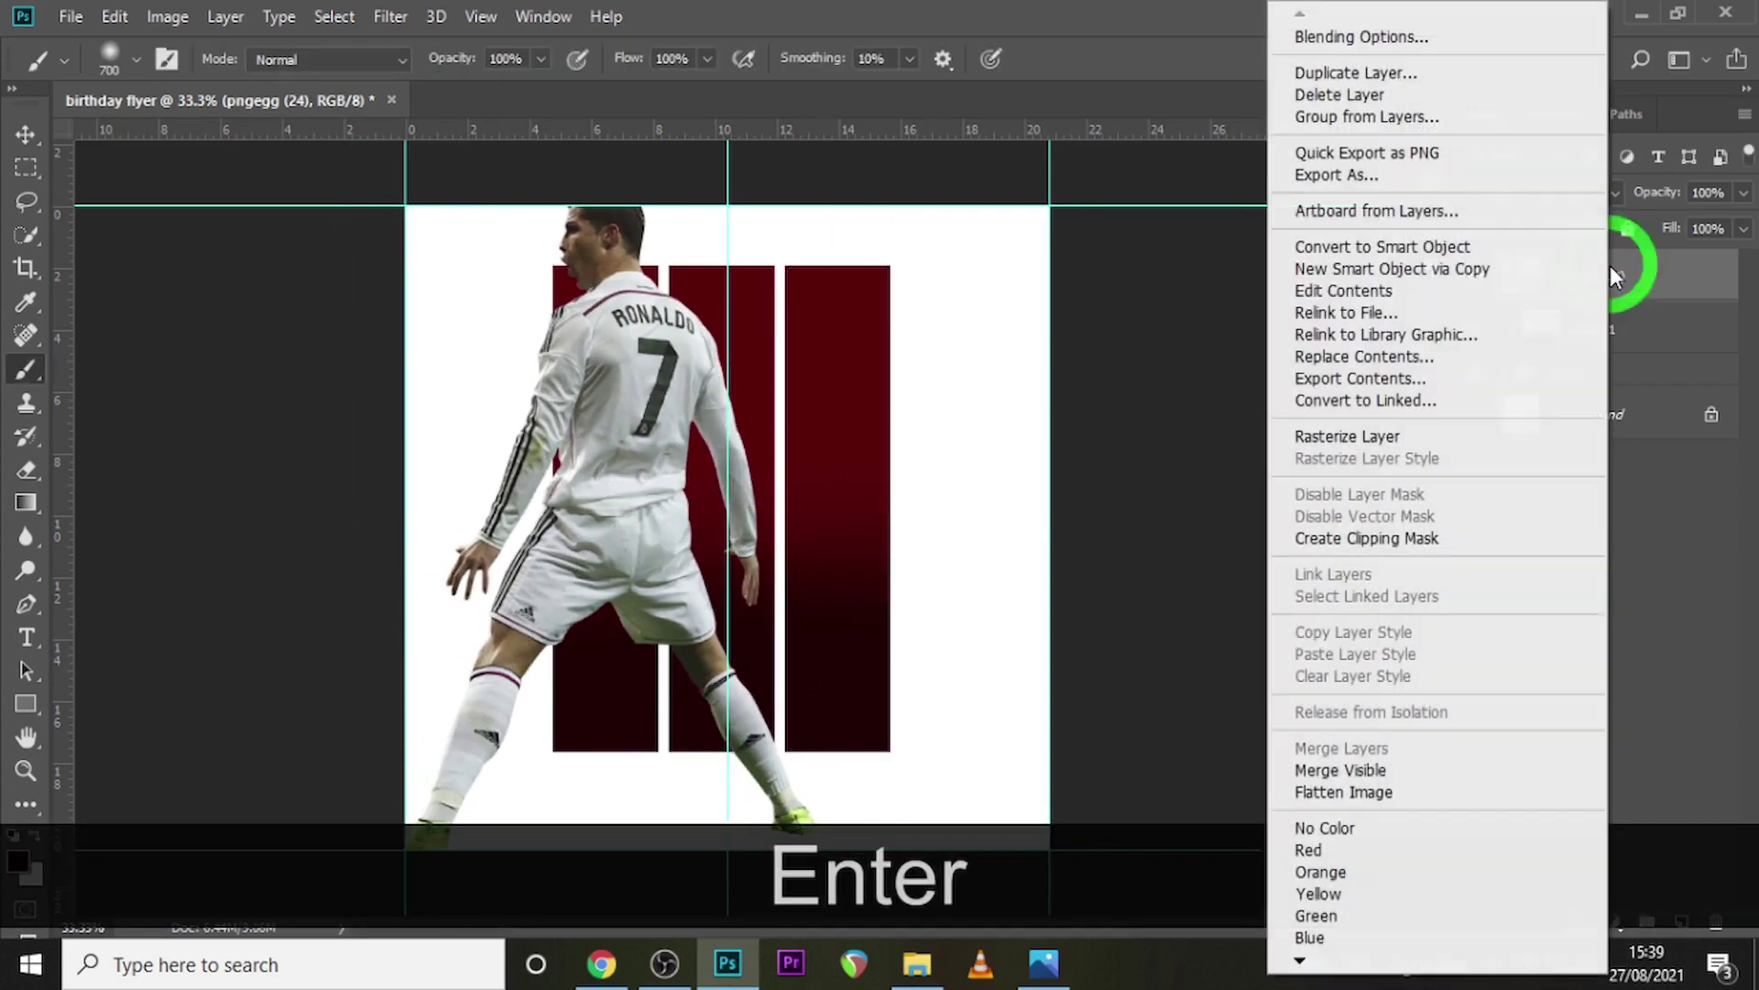
click(1354, 541)
click(1498, 191)
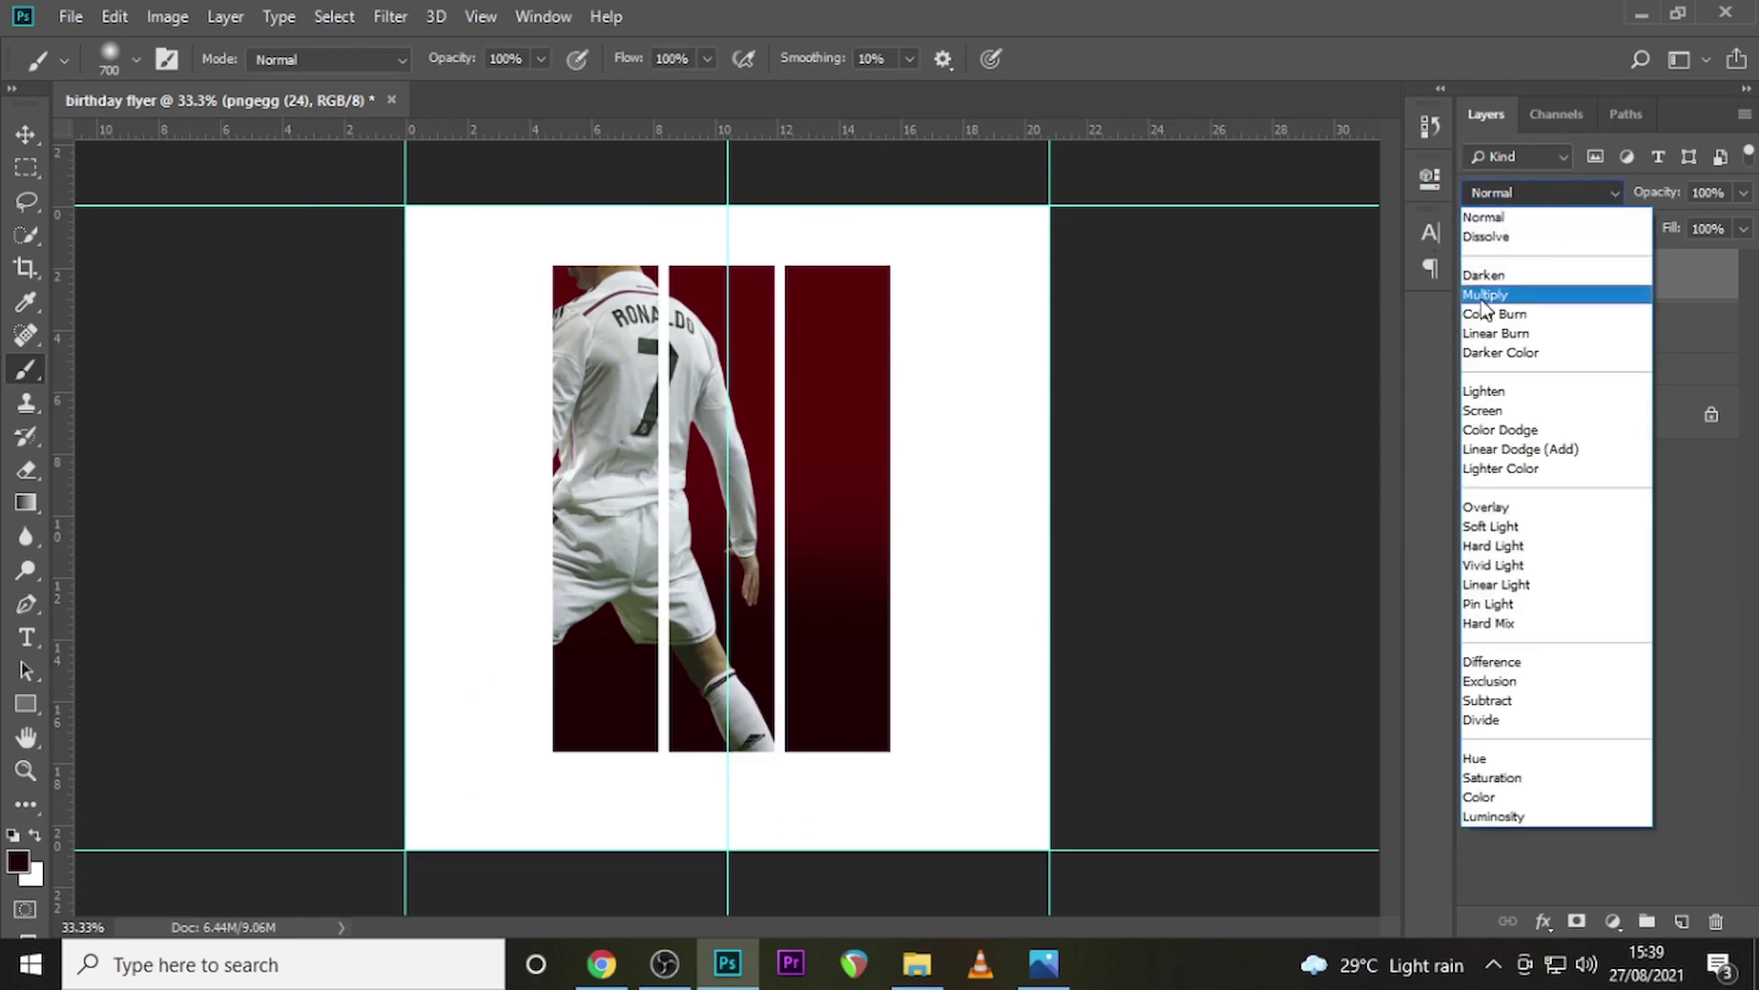
click(1485, 294)
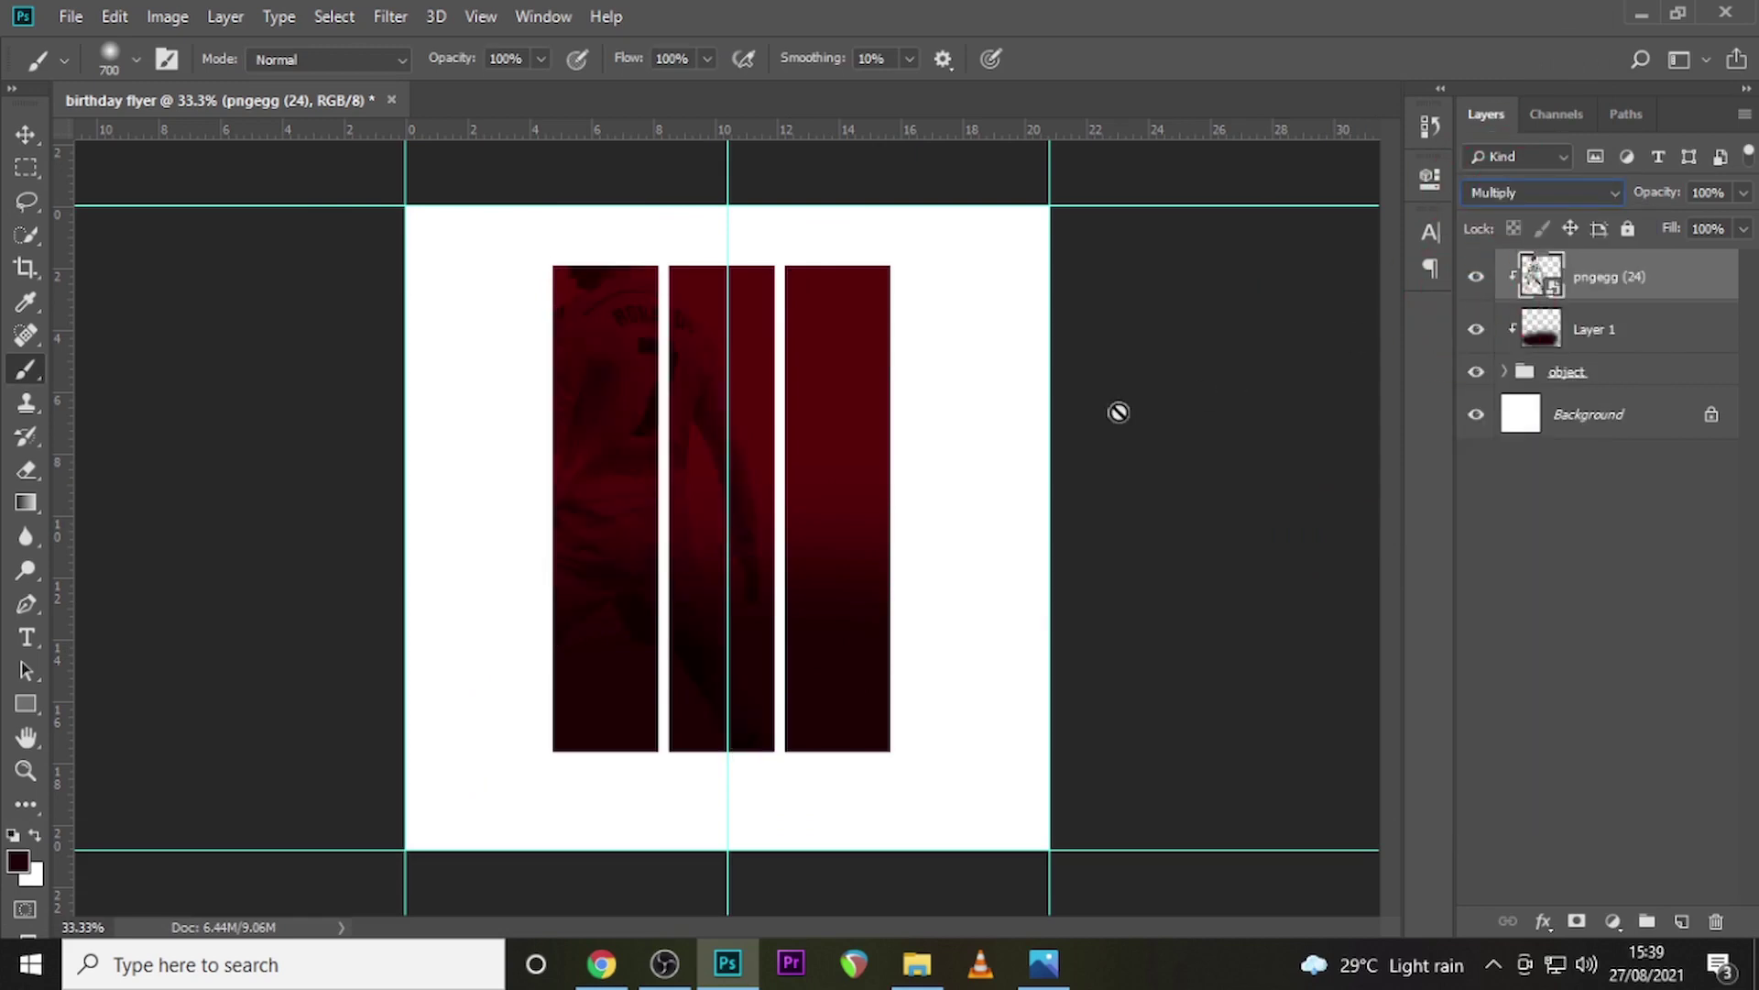
Place pngegg (22).png from the u8 folder, scaled to 122.8% and positioned over the rectangles at X 858.5 px, Y 647 px
click(917, 964)
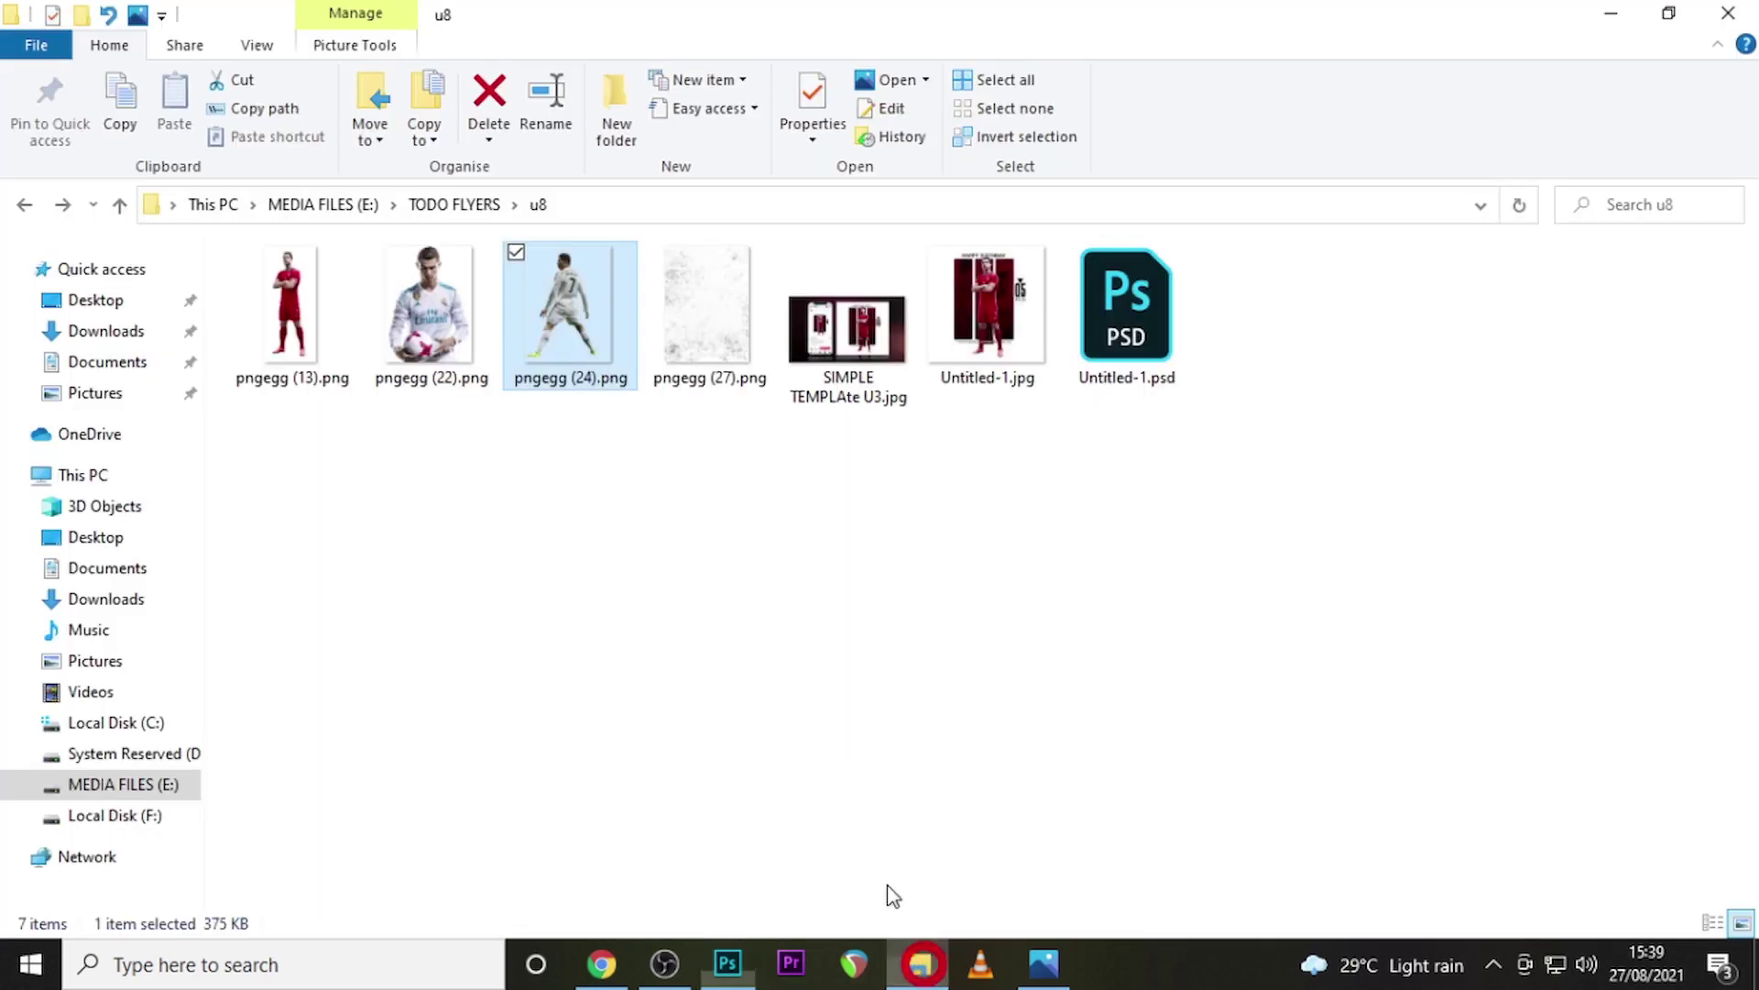
click(476, 323)
drag(673, 550, 878, 822)
drag(731, 969, 769, 641)
drag(886, 754, 926, 794)
drag(860, 657, 895, 626)
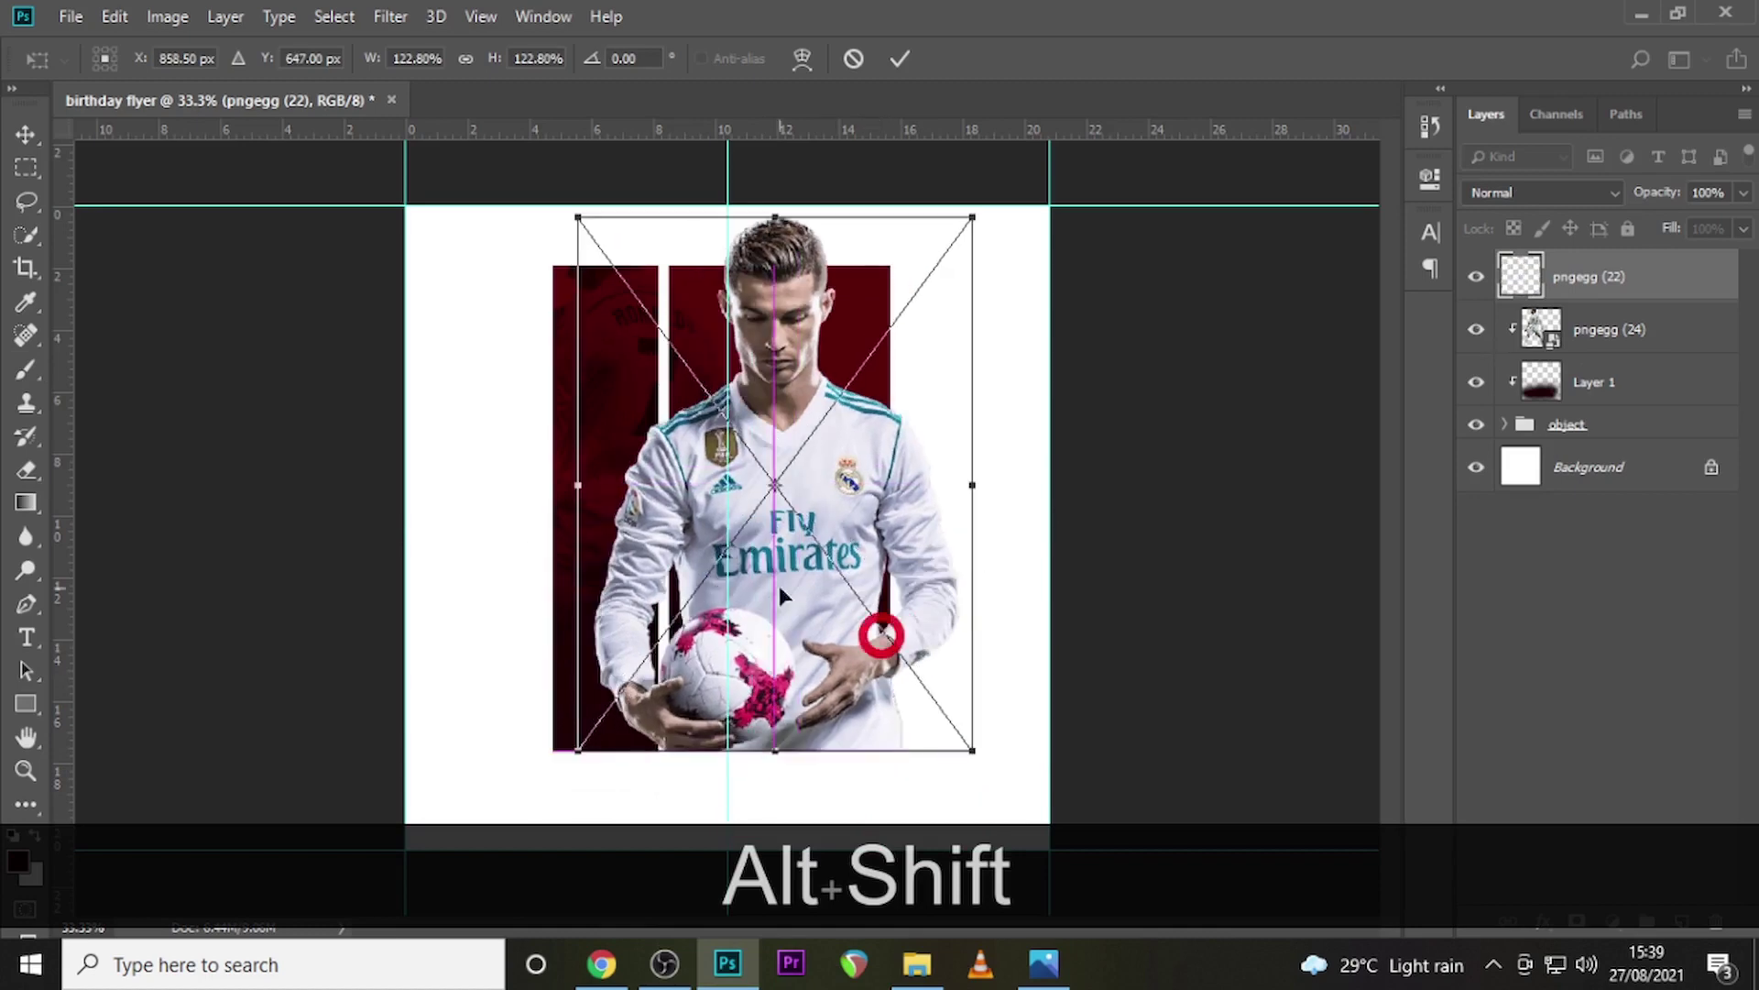
Flip the placed pngegg (22) image horizontally, scale it to 105.73% and move it over the third rectangle at X 984.5 px, Y 750.5 px
right_click(745, 511)
click(810, 807)
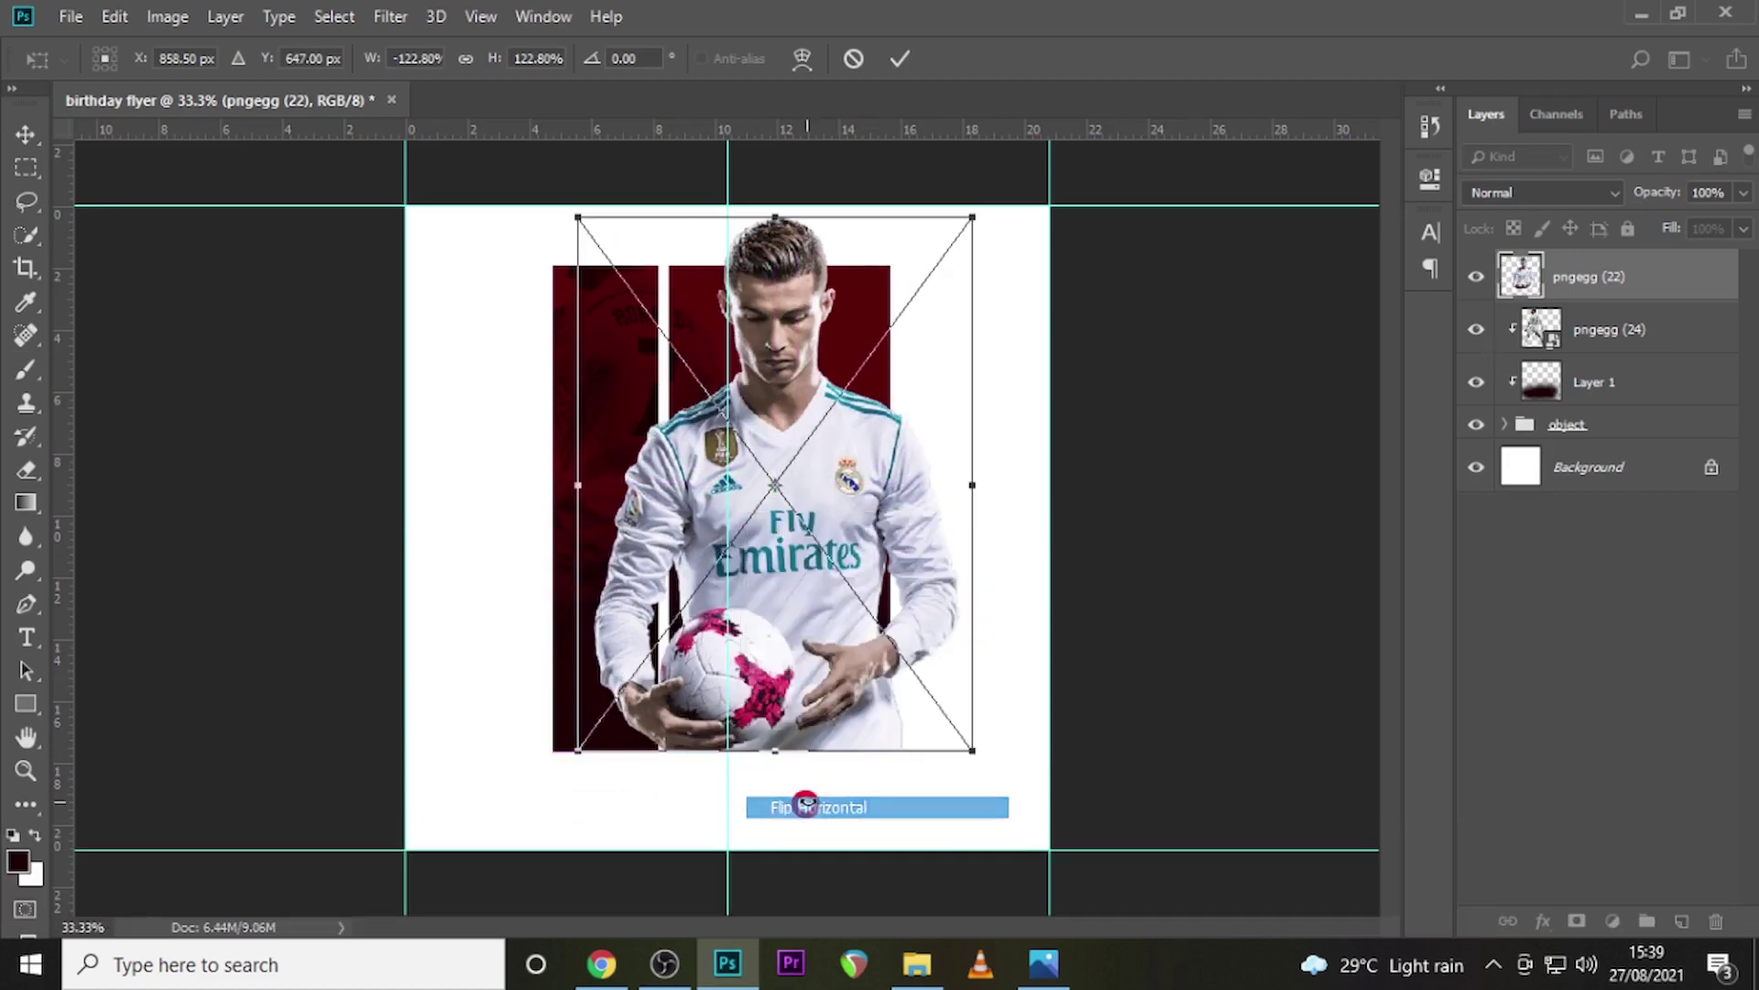
drag(811, 531, 856, 524)
drag(1014, 752, 998, 699)
drag(908, 495, 921, 555)
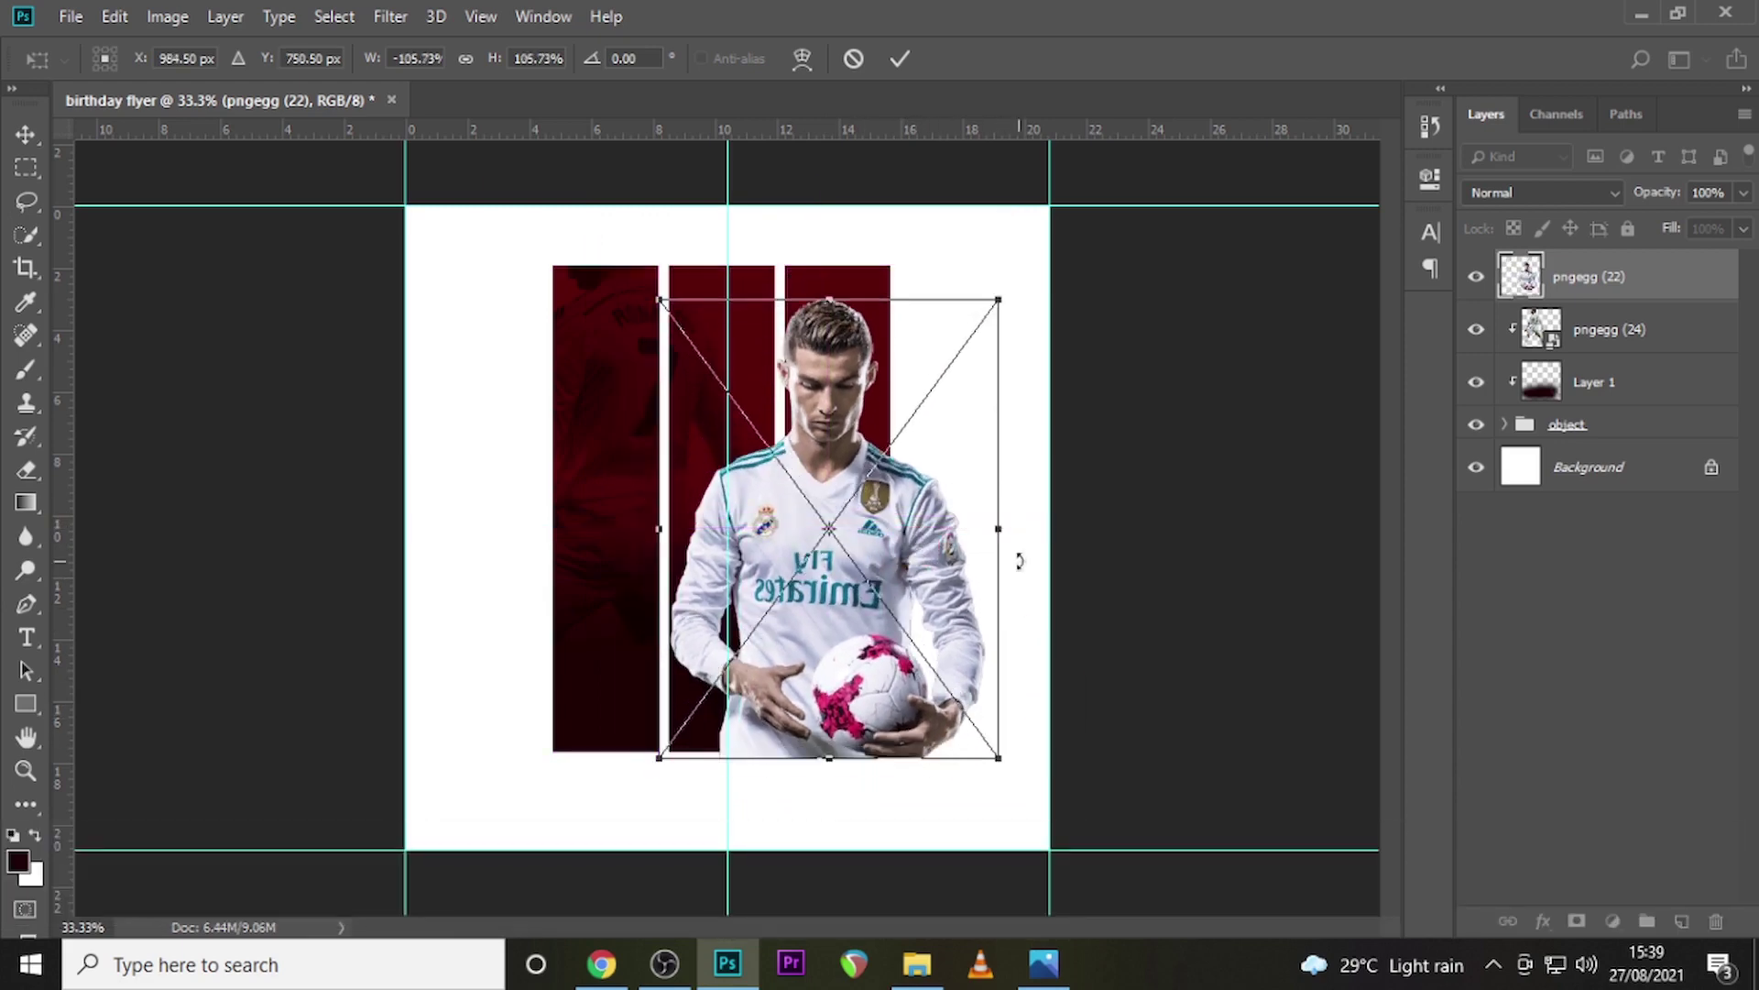
key(Return)
Clip the pngegg (22) layer to the object group and set its blend mode to Multiply
right_click(1613, 285)
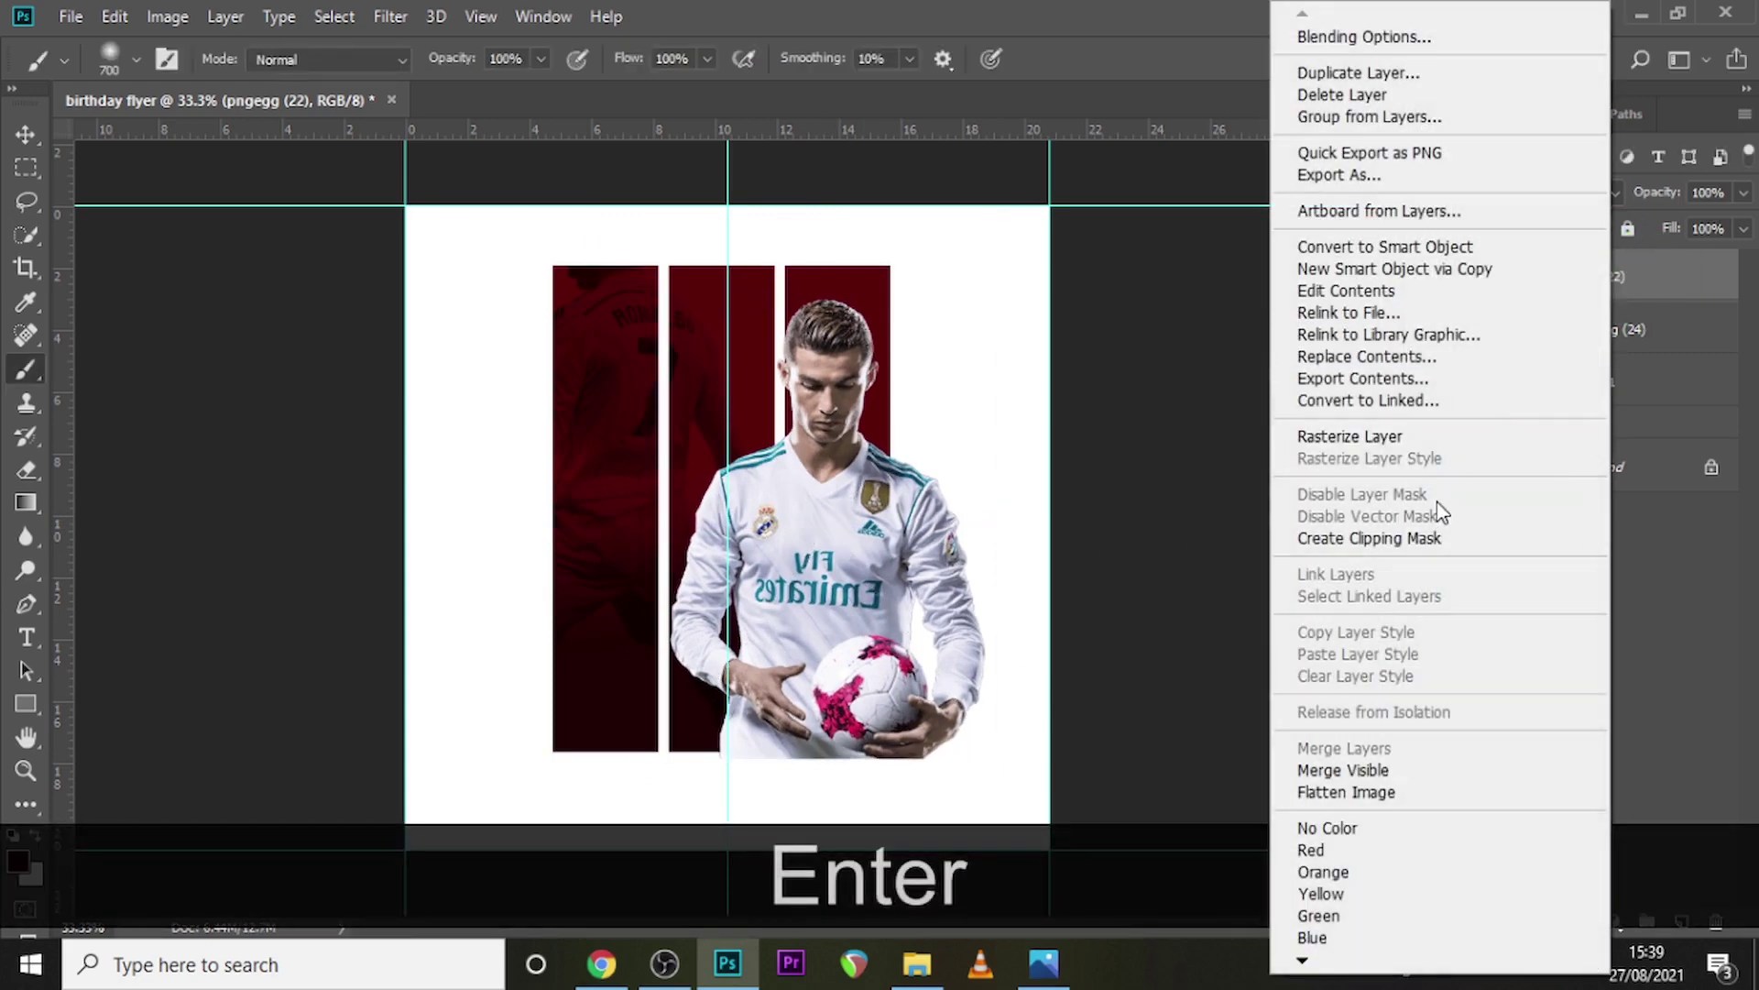
click(1375, 541)
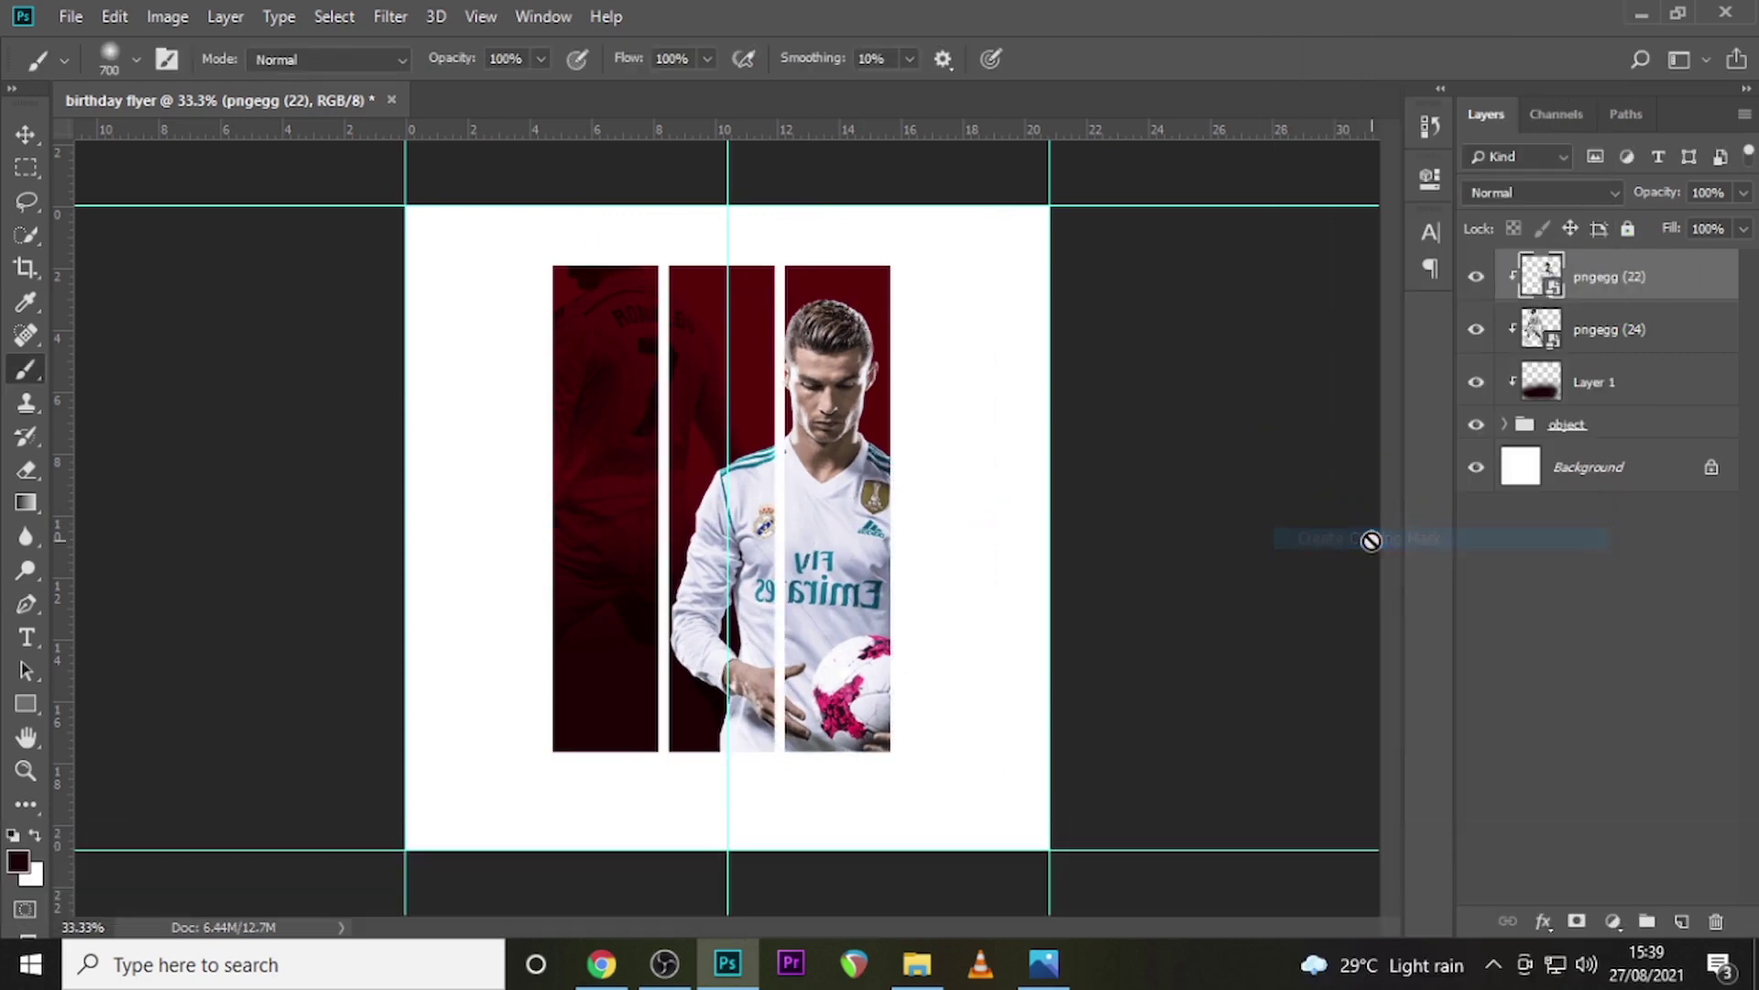
click(1501, 192)
click(1490, 300)
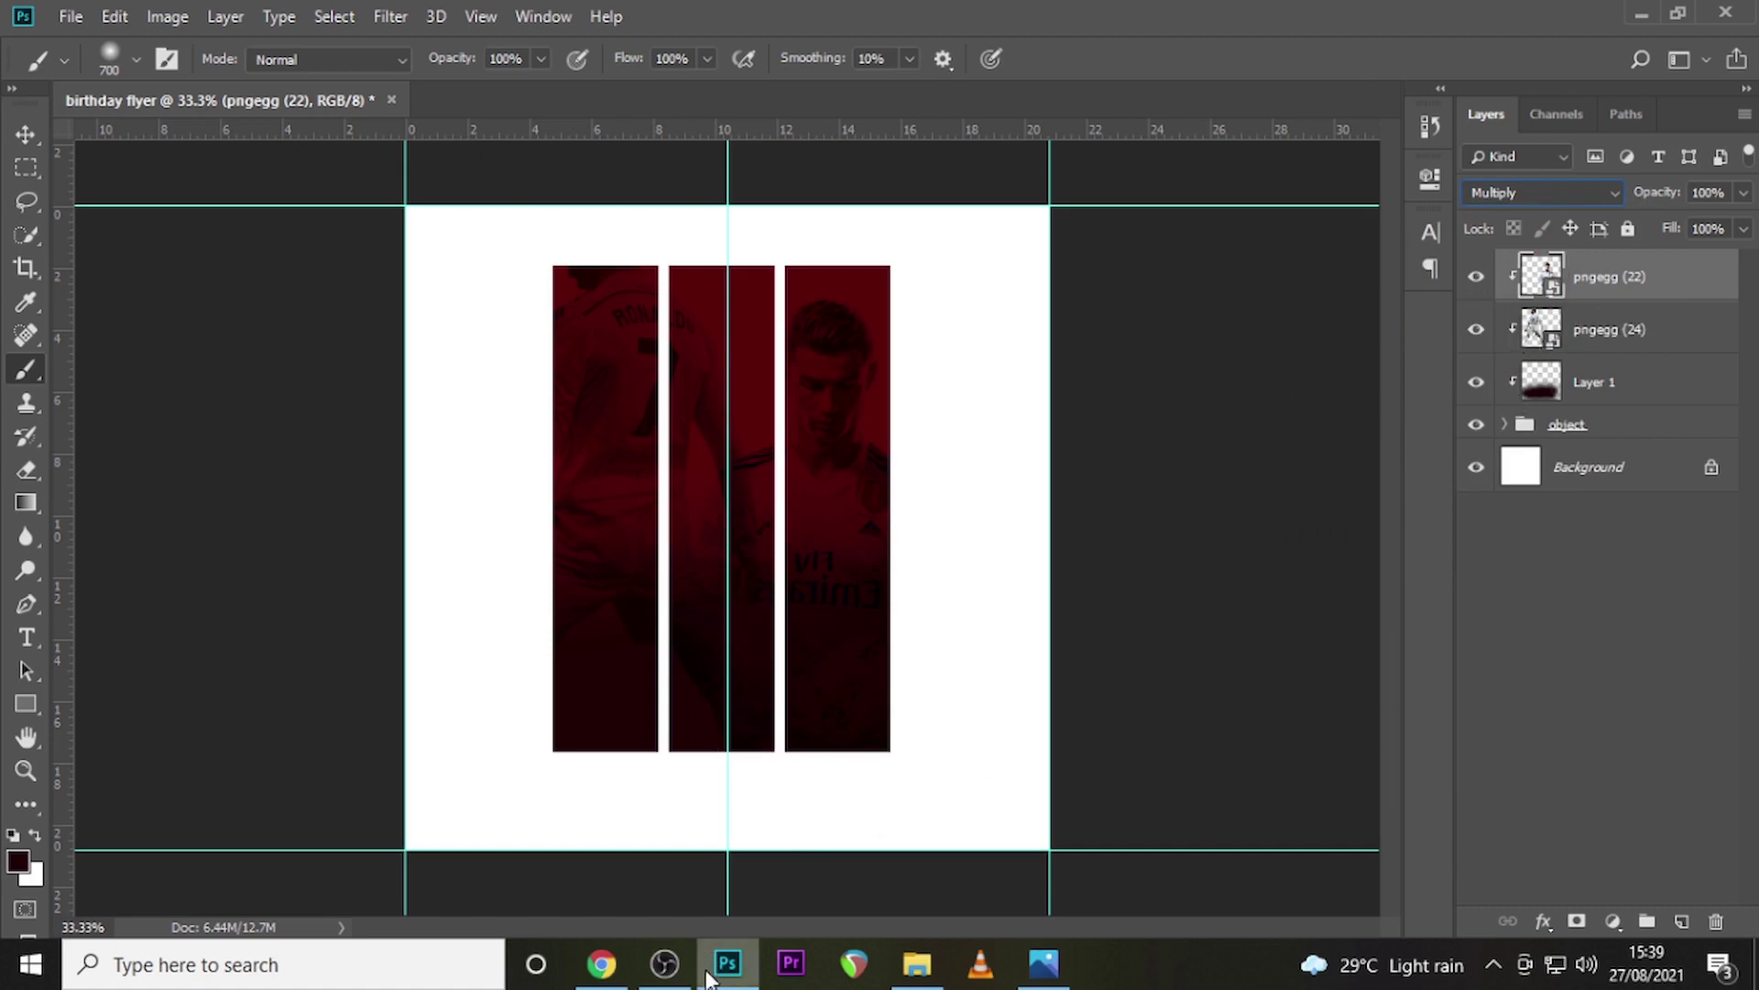
Place pngegg (13).png from the u8 folder at the centre of the canvas
click(916, 964)
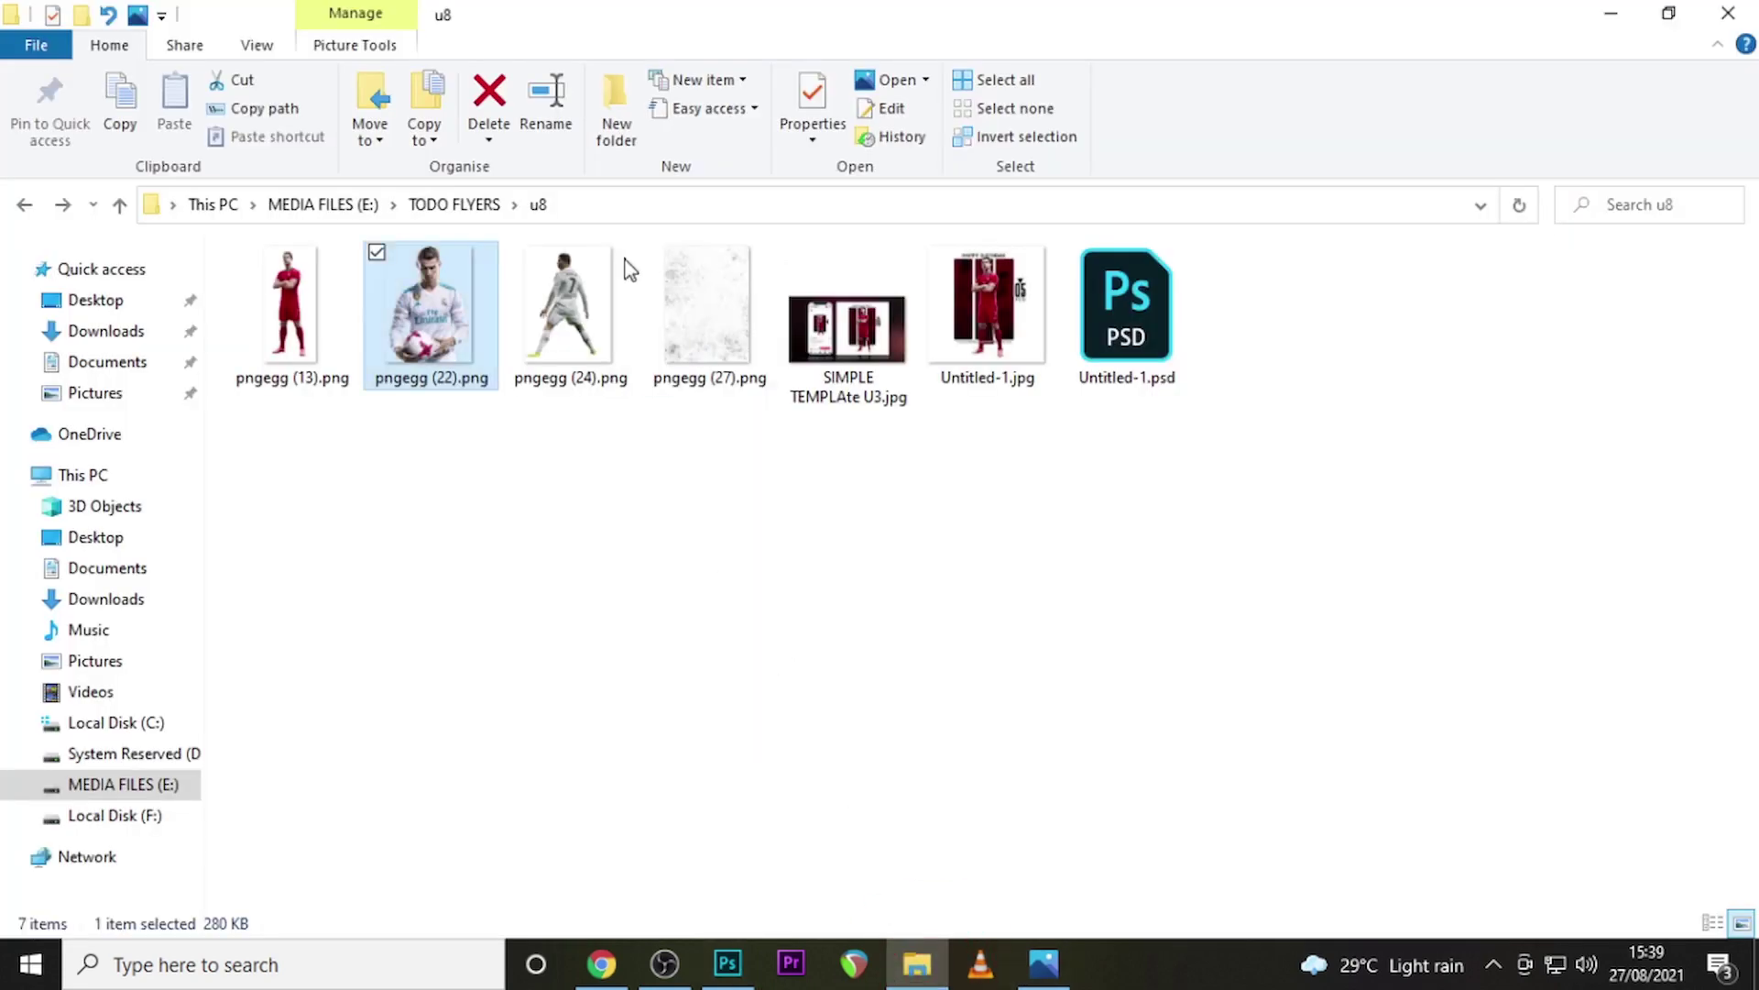
click(280, 317)
drag(322, 306, 730, 760)
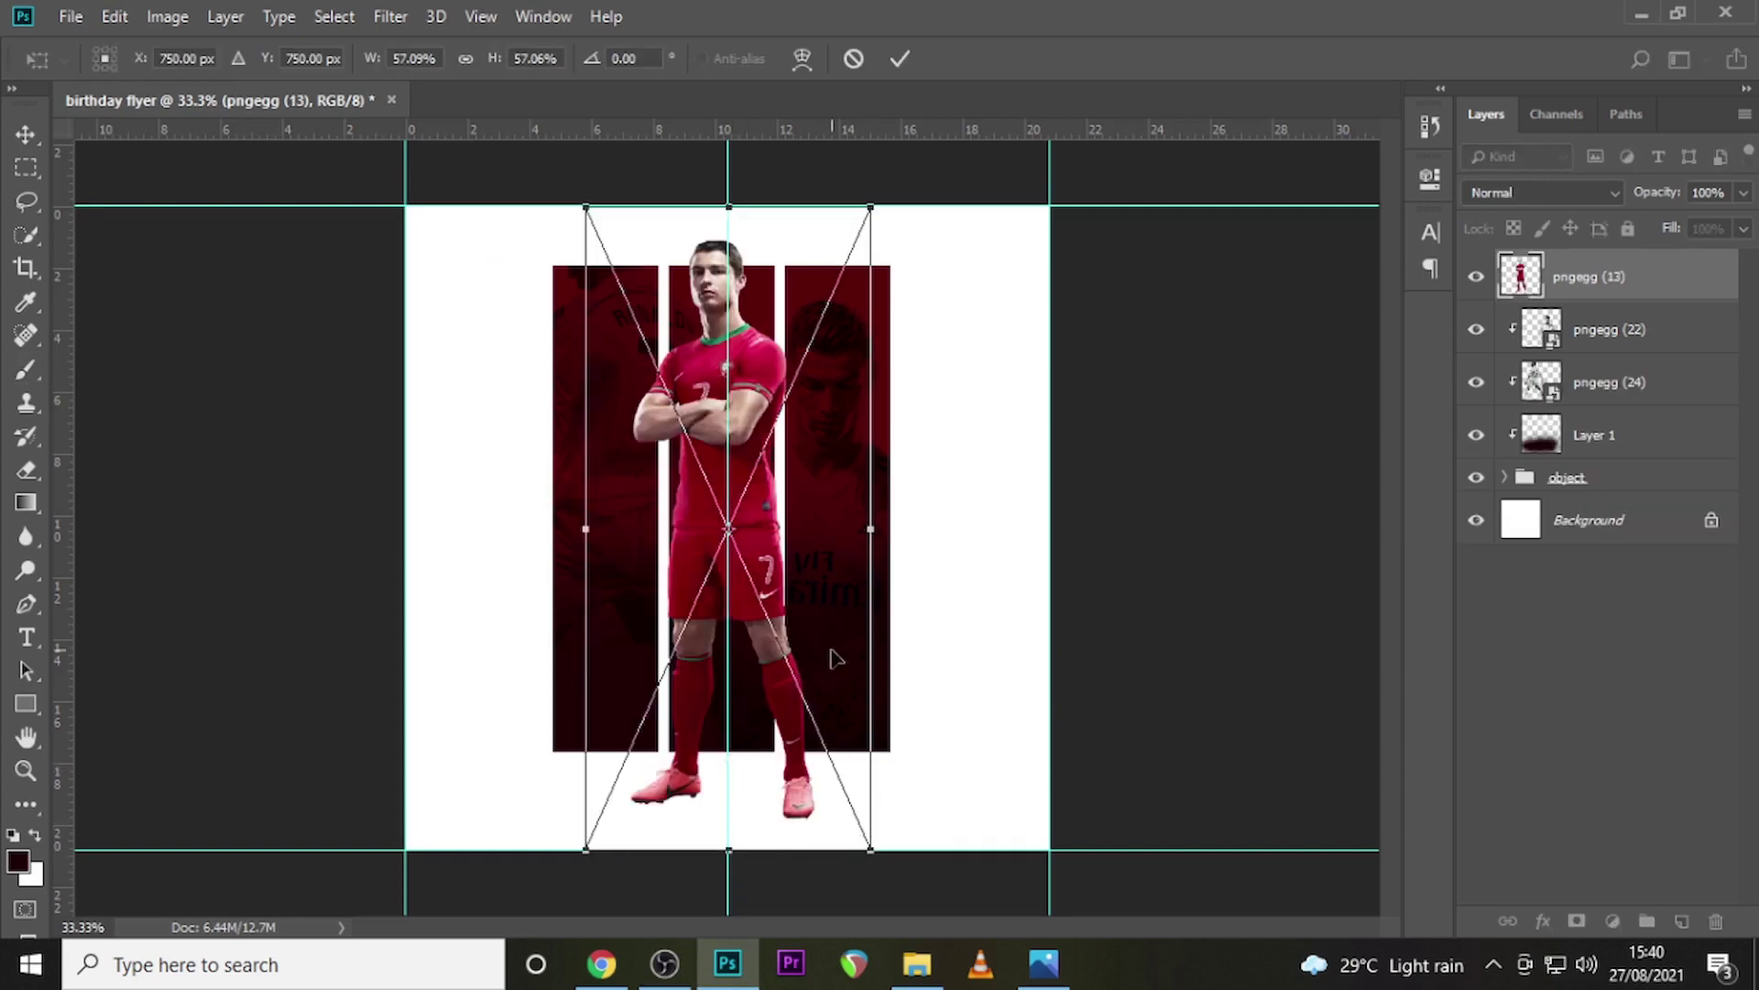
Lower the placed red-kit player to Y 798 px and commit the placement
key(shift+Down)
key(shift+Down)
key(shift+Down)
key(shift+Down)
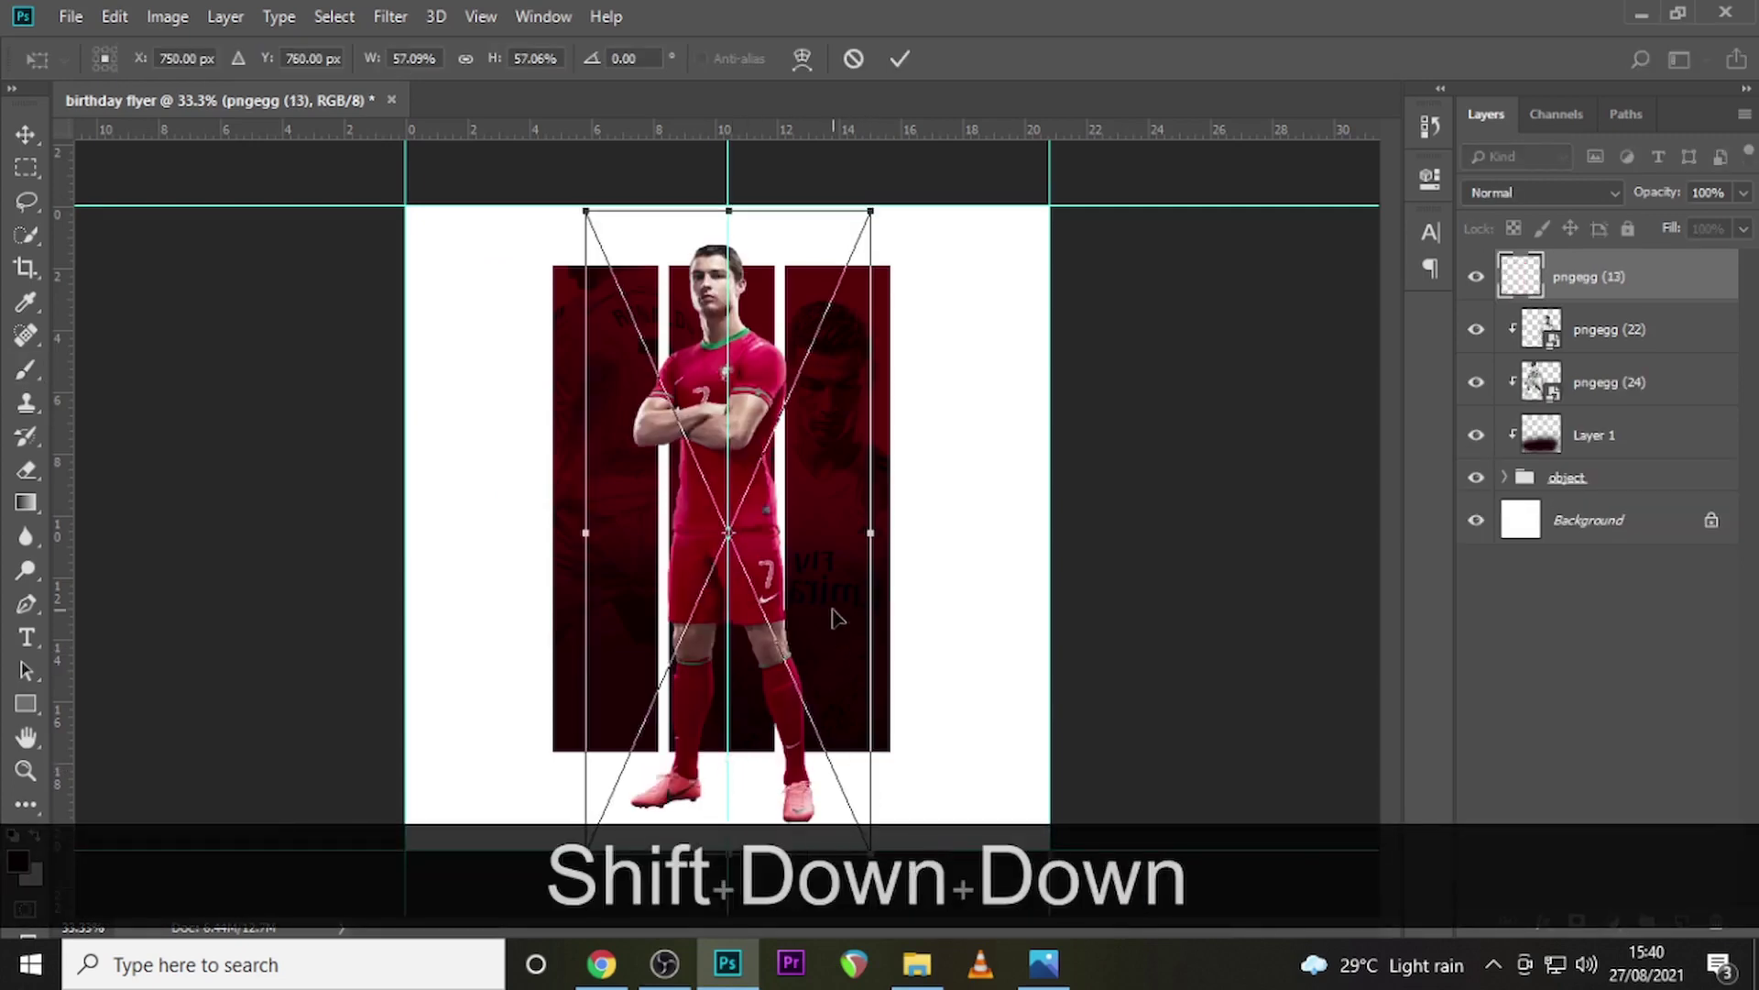
key(Down)
key(Down)
key(Down)
key(Down)
key(Down)
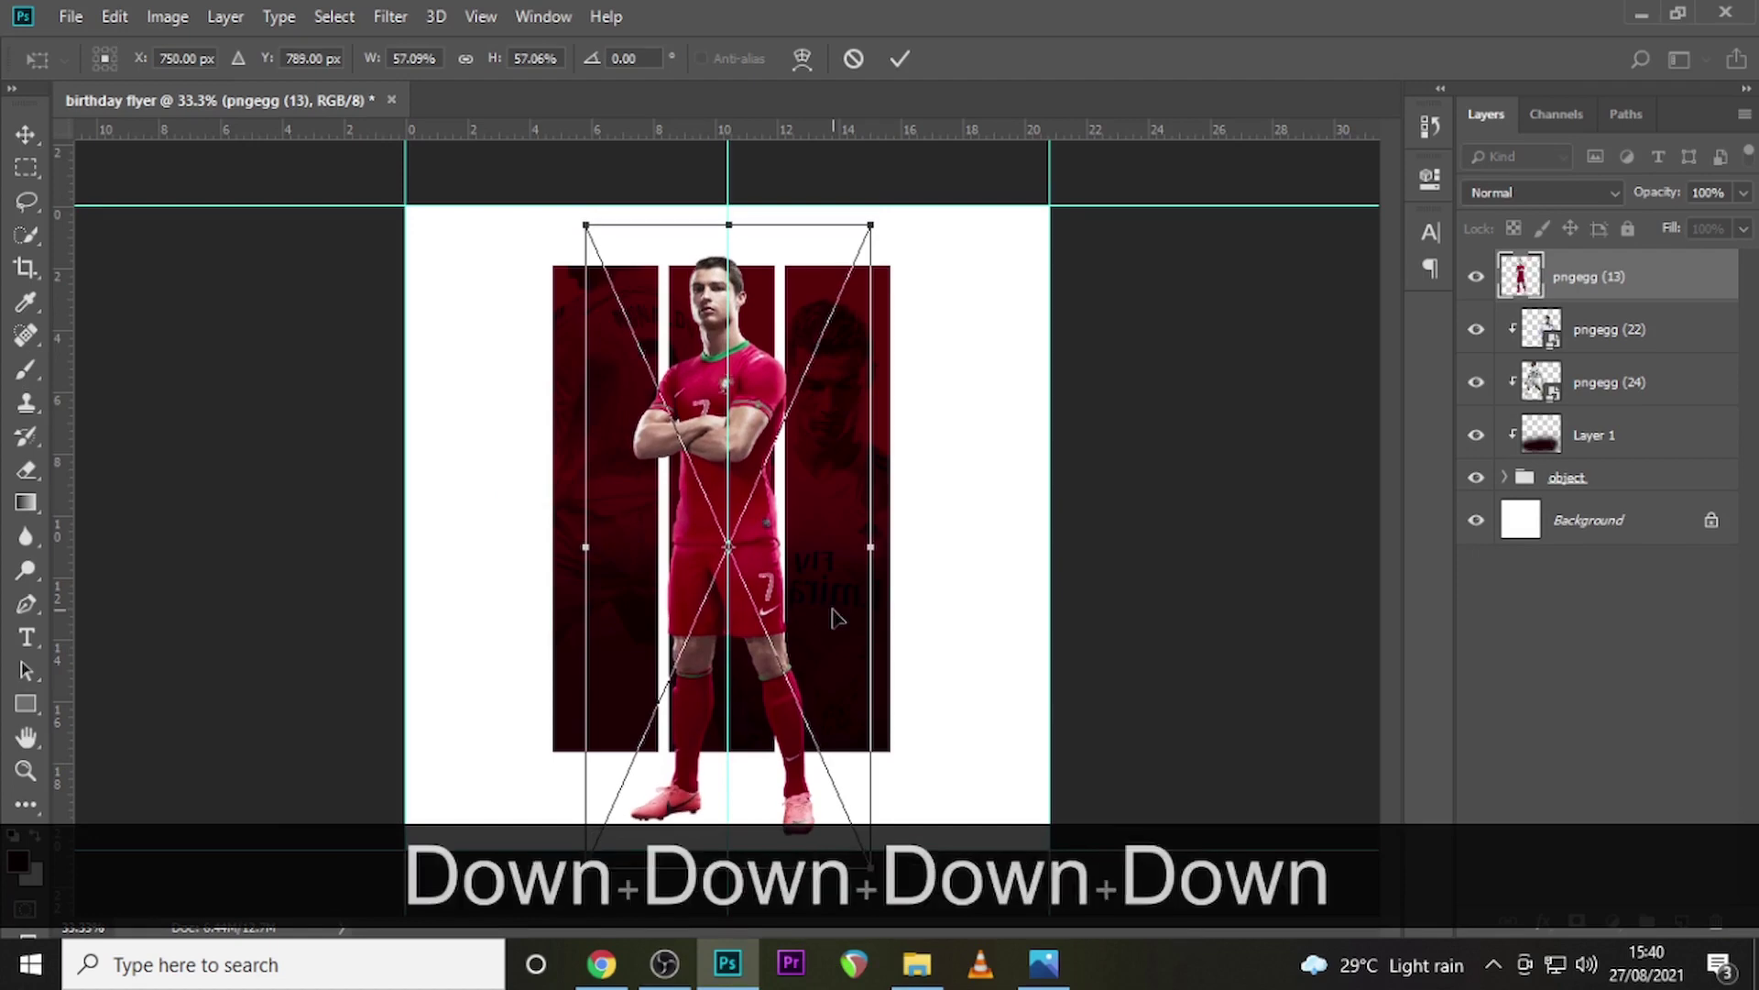
key(Down)
key(Down)
key(Down)
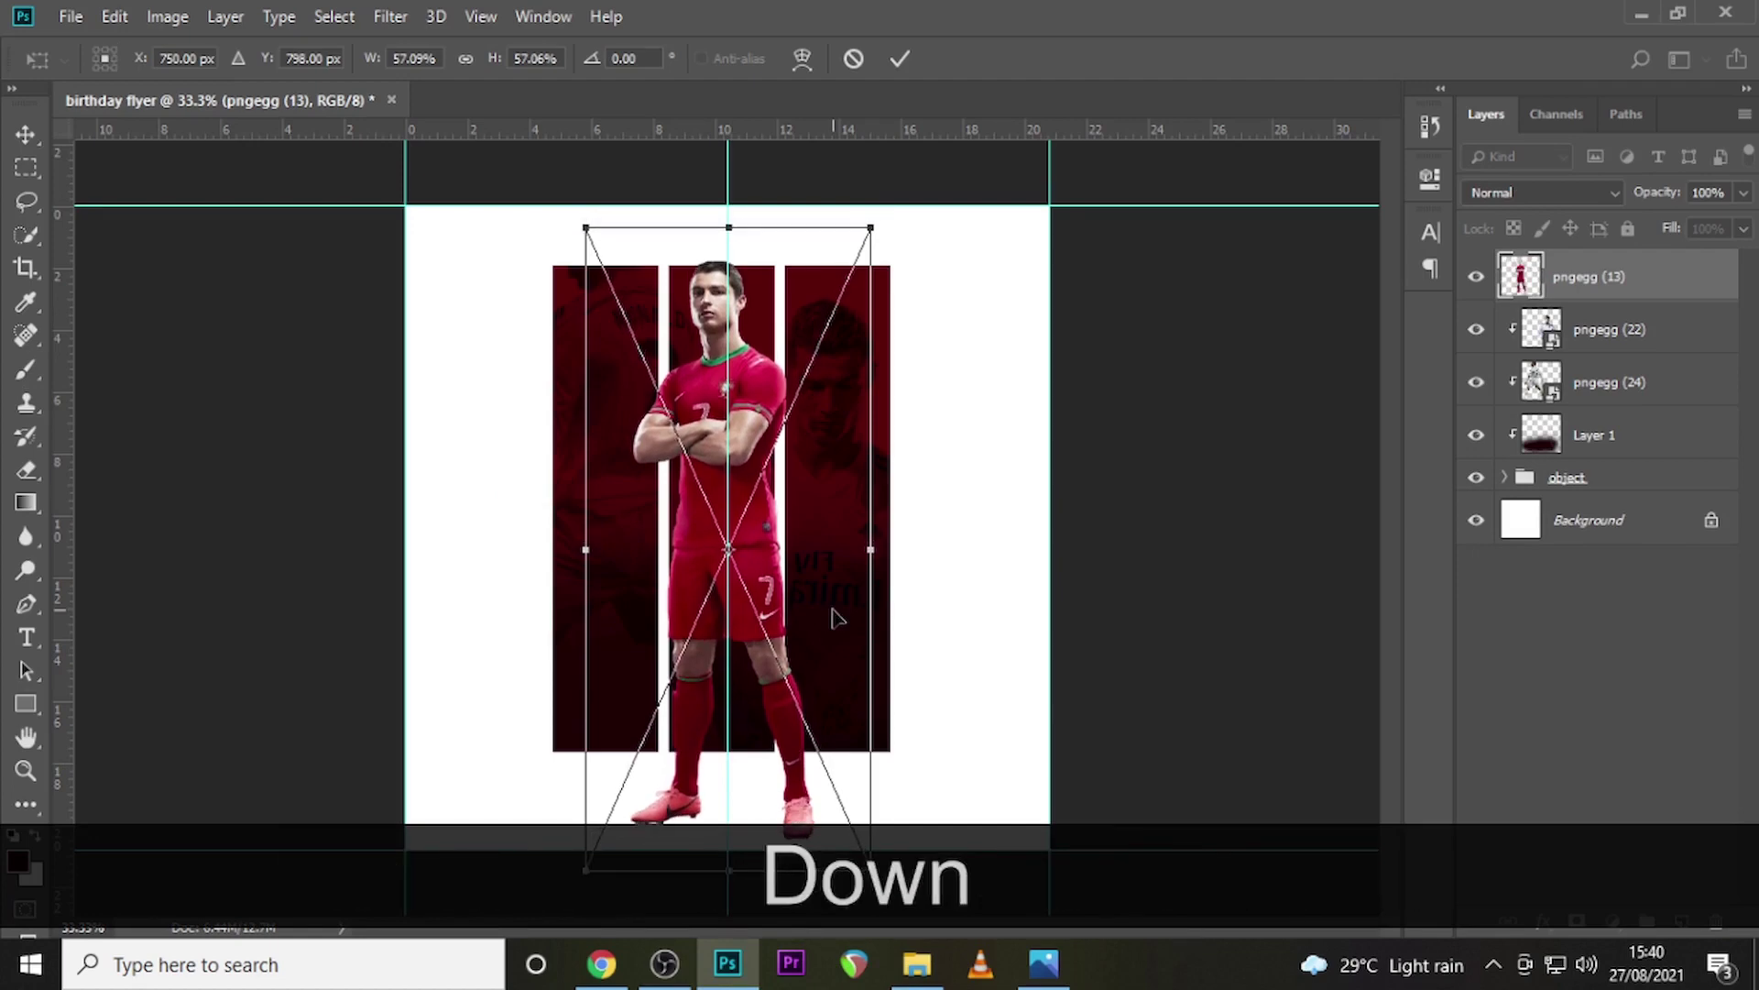
key(Return)
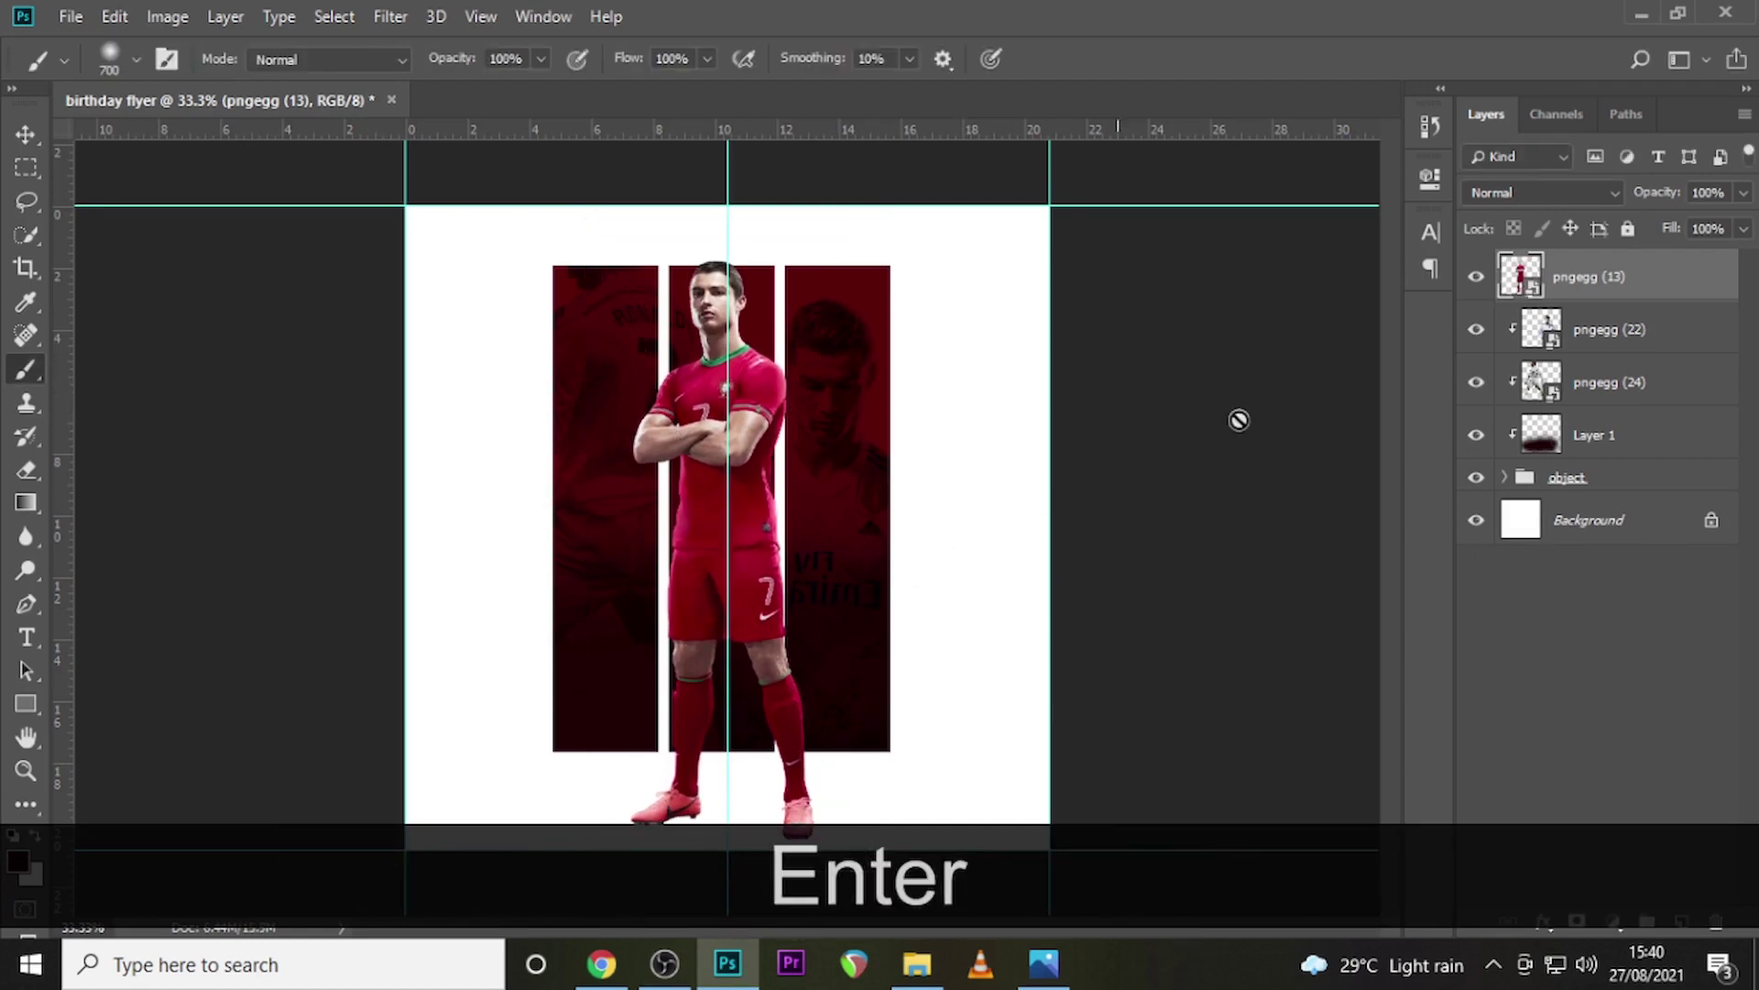
Select the object group with its three clipped layers and move them up slightly behind the red-kit player
click(1567, 481)
ctrl+click(1590, 434)
ctrl+click(1583, 382)
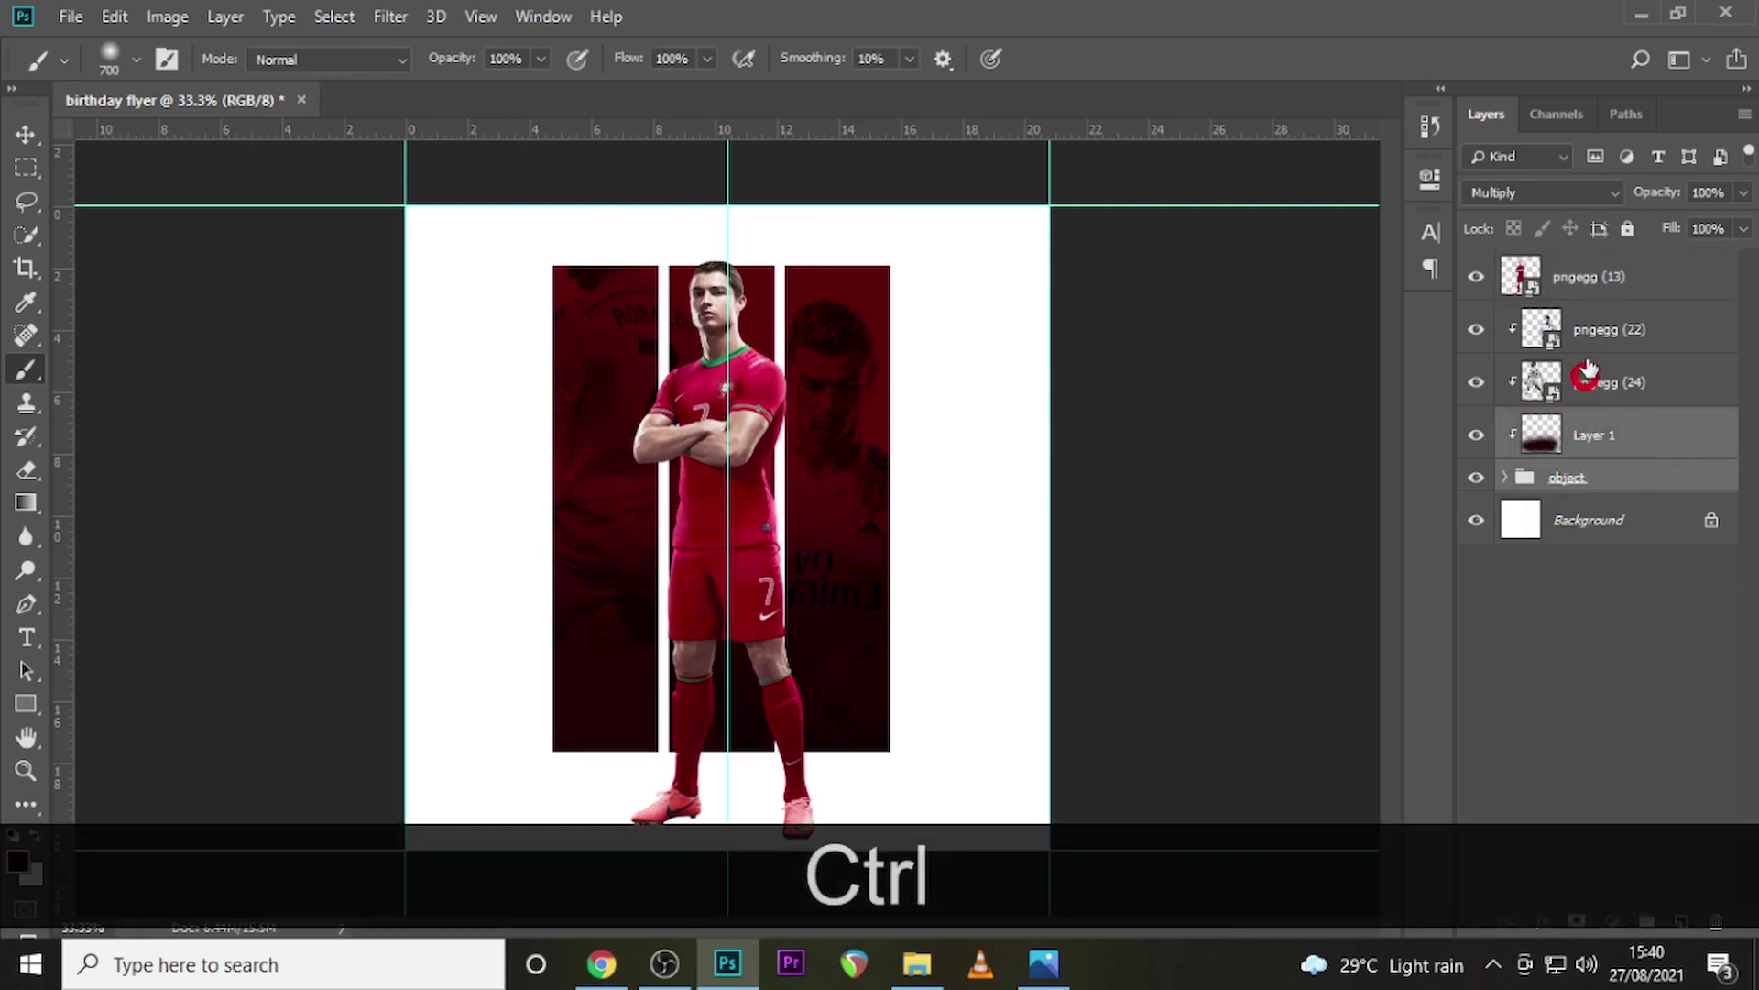
ctrl+click(1589, 329)
key(ctrl+Up)
key(ctrl+Up)
key(ctrl+Up)
key(ctrl+Up)
key(ctrl+Up)
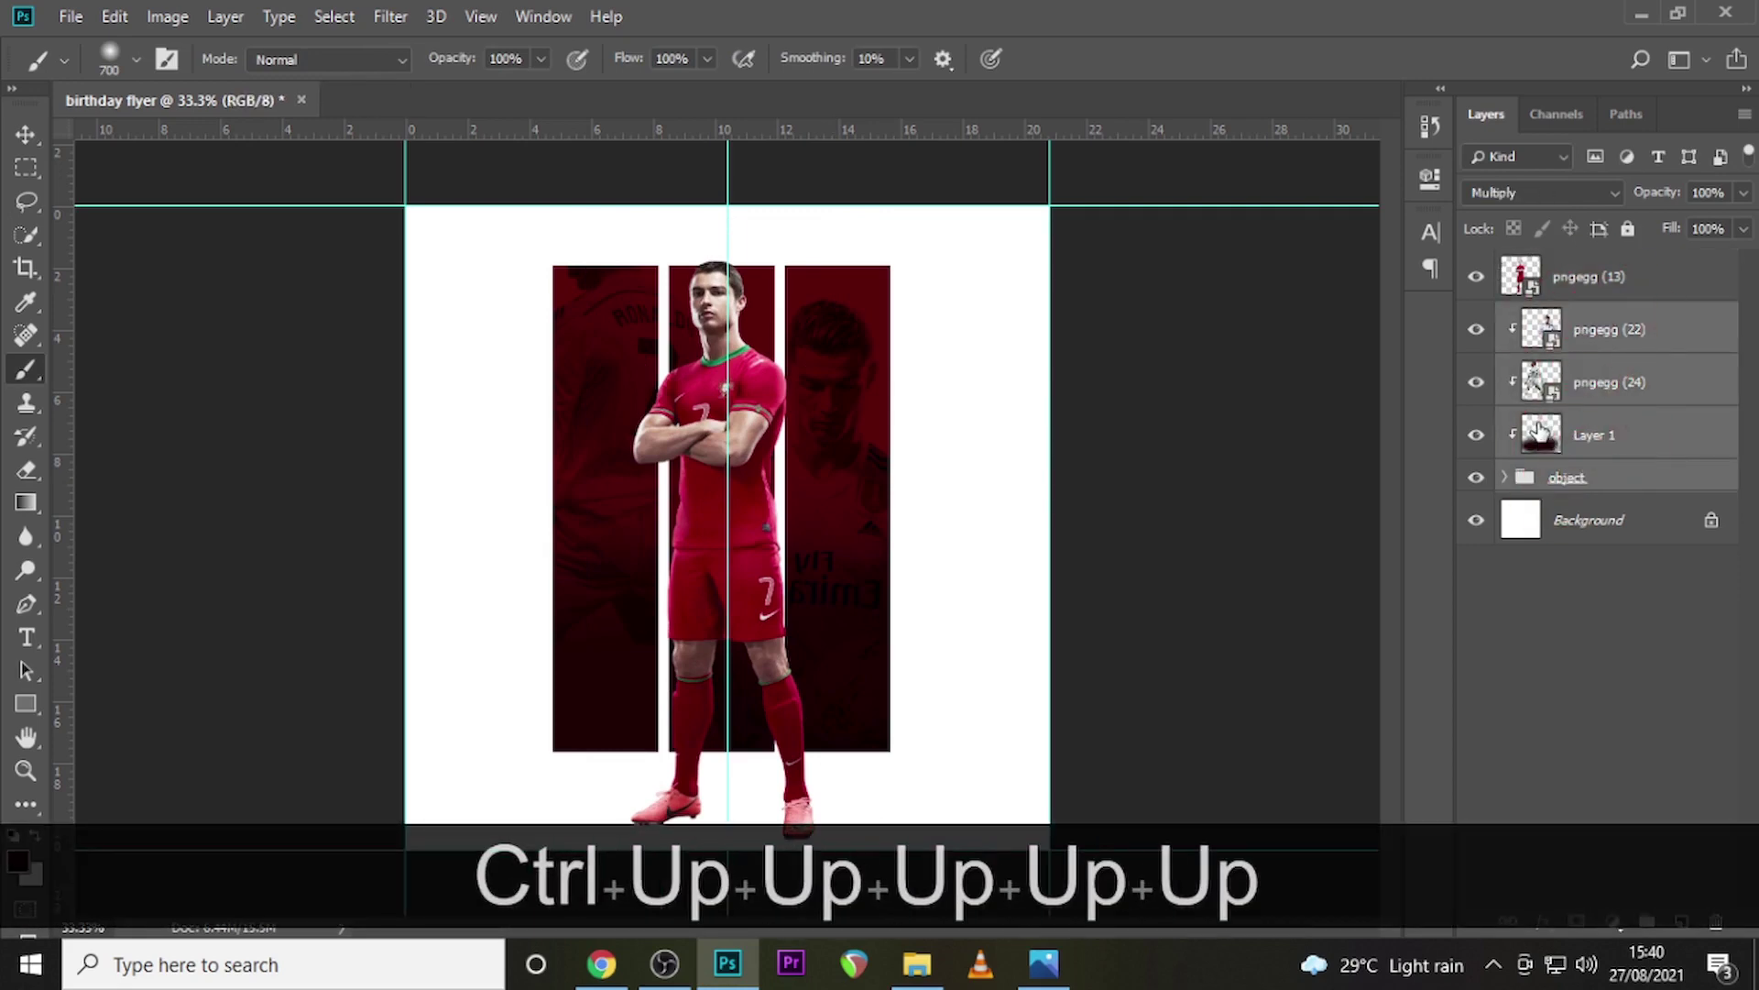
key(v)
key(Up)
key(Up)
key(Up)
key(Up)
key(Up)
key(Up)
key(Up)
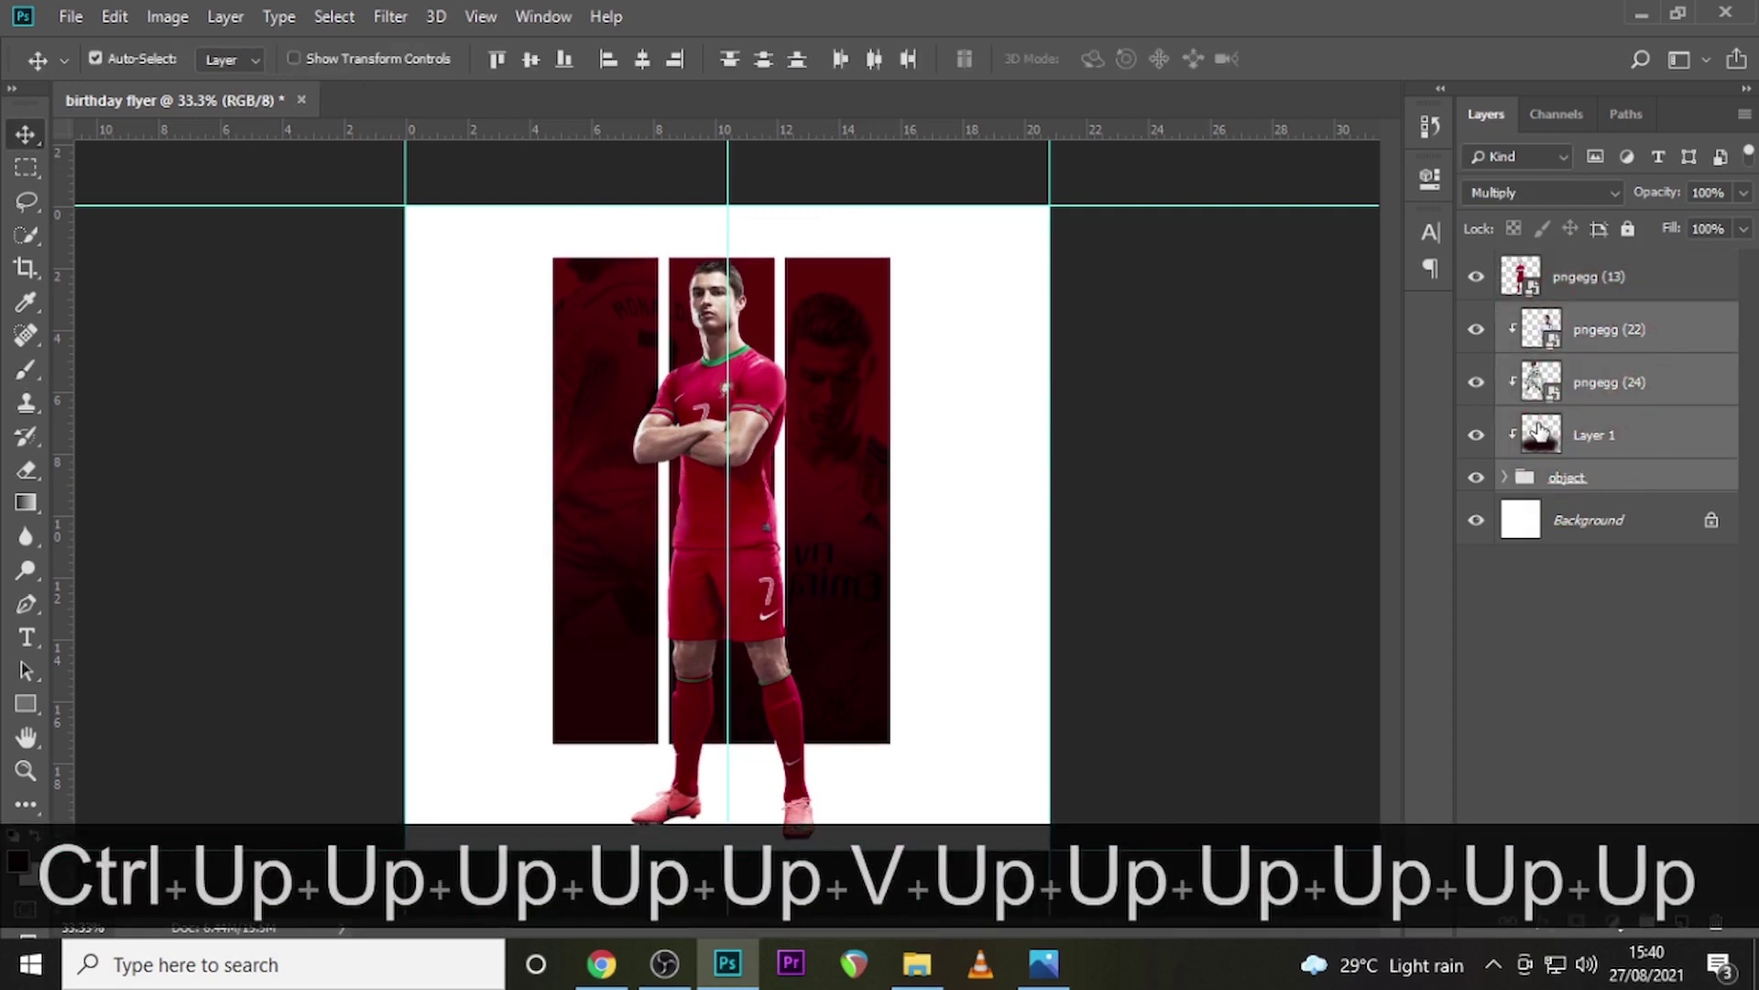
key(Up)
key(Up)
key(Up)
key(Up)
key(Up)
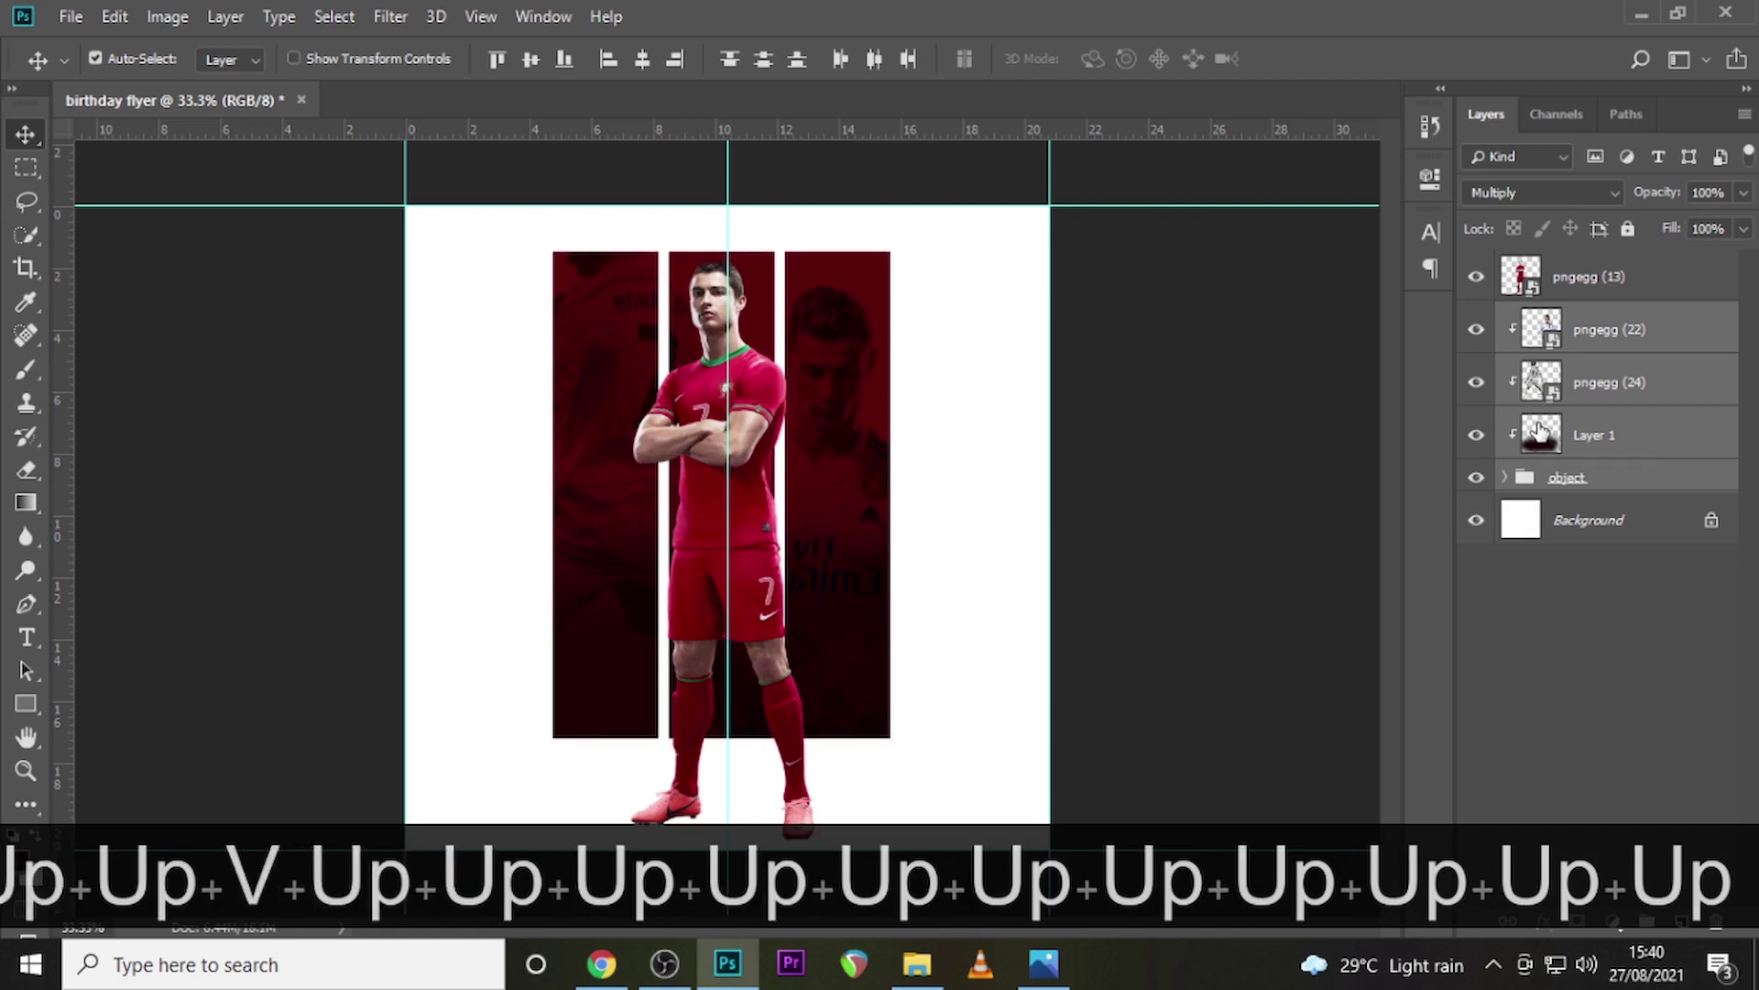
key(Down)
key(Down)
key(Down)
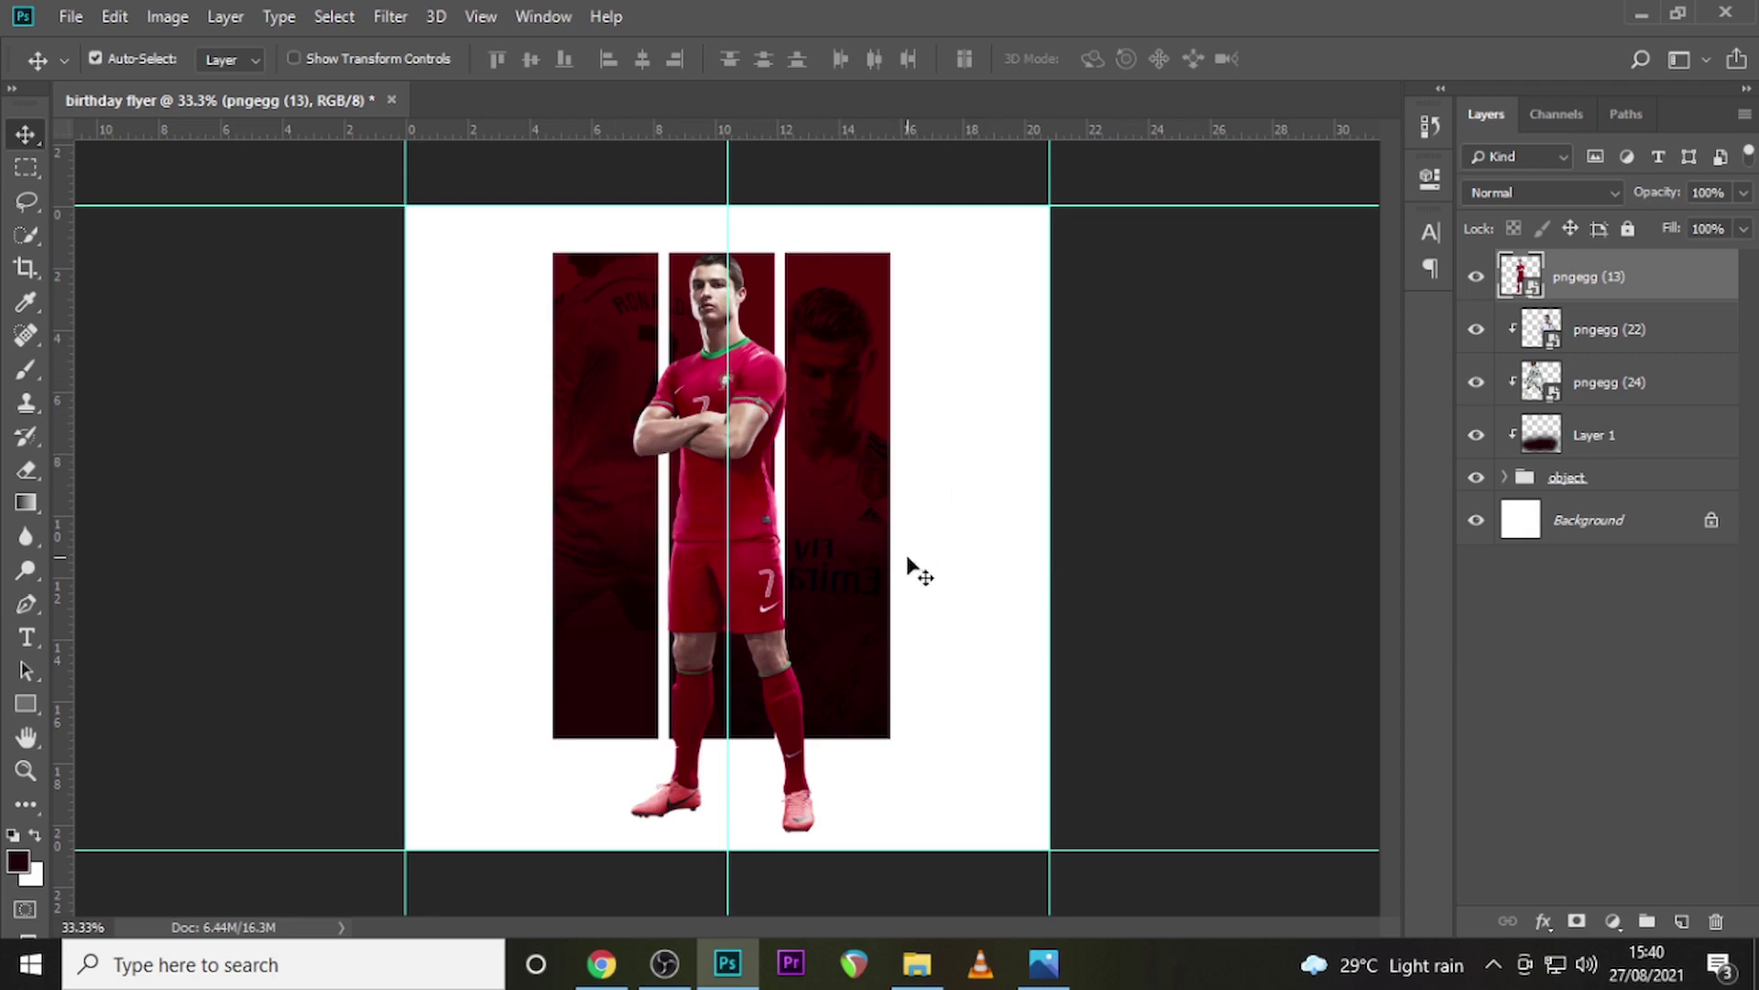
Nudge the pngegg (13) player slightly to the right so the figure is centred on the vertical guide
key(Right)
key(Right)
key(Right)
key(Right)
key(Right)
key(Right)
key(Right)
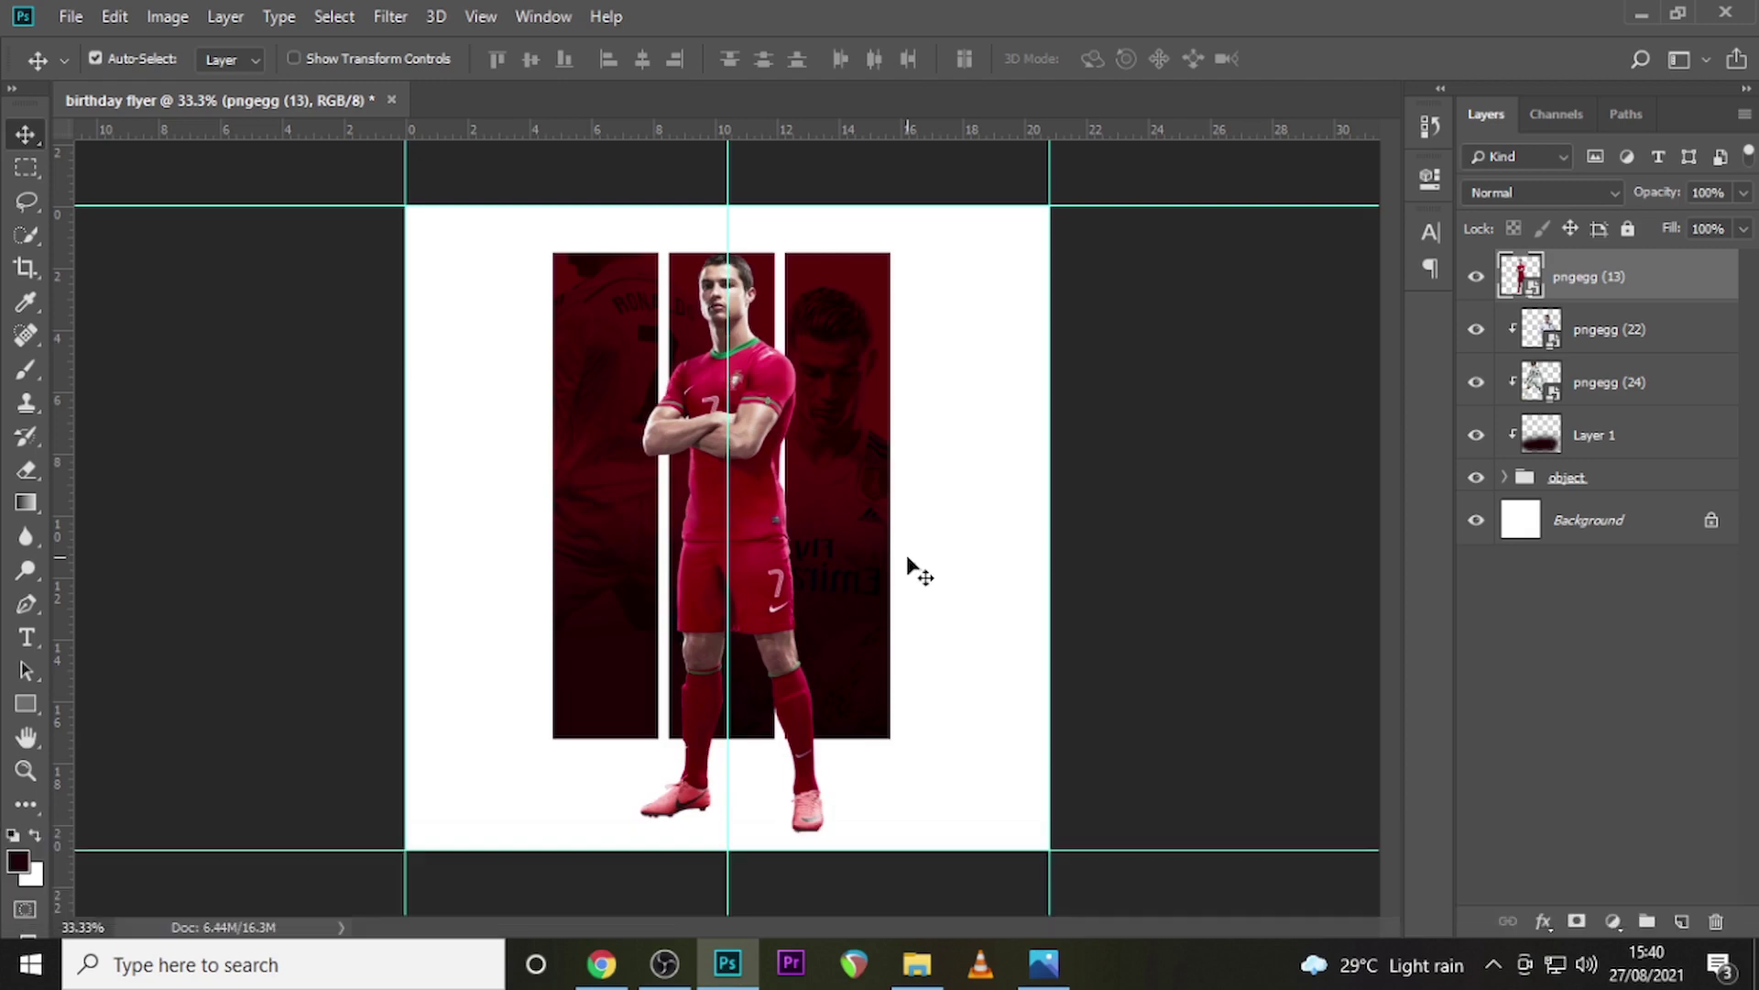
key(Left)
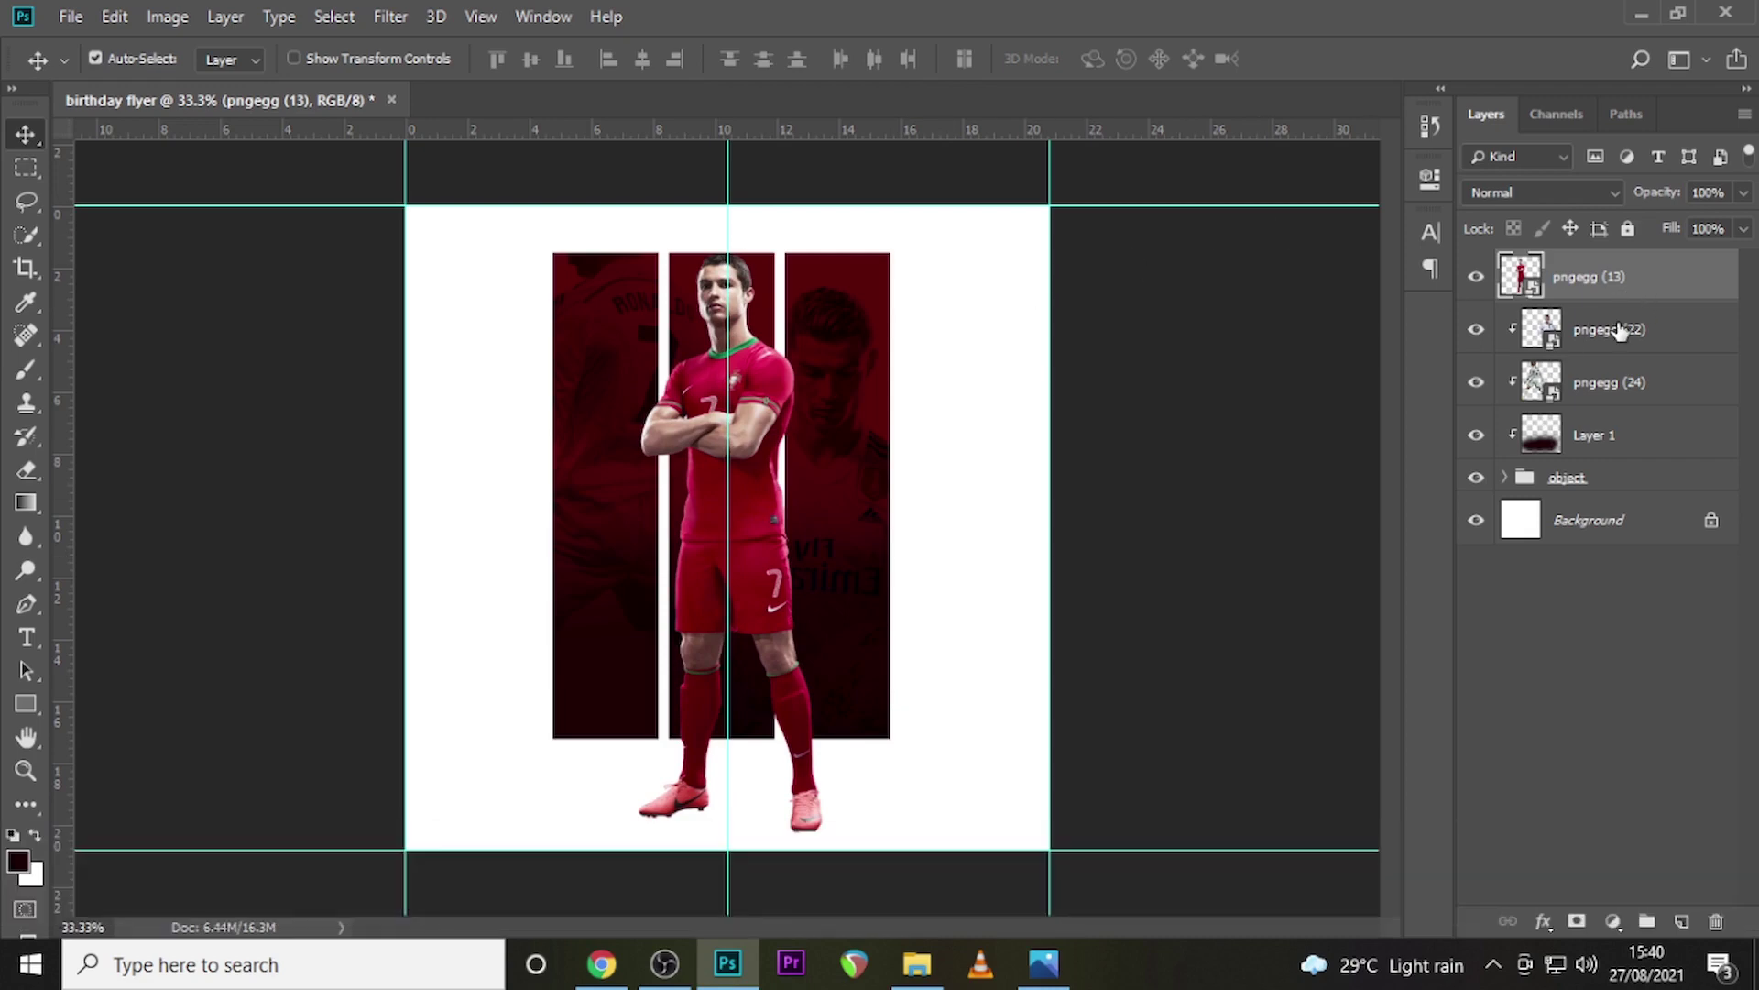
Group the pngegg (22), pngegg (24) and Layer 1 layers with the object group and name the new group BG
click(1620, 332)
ctrl+click(1610, 382)
ctrl+click(1605, 440)
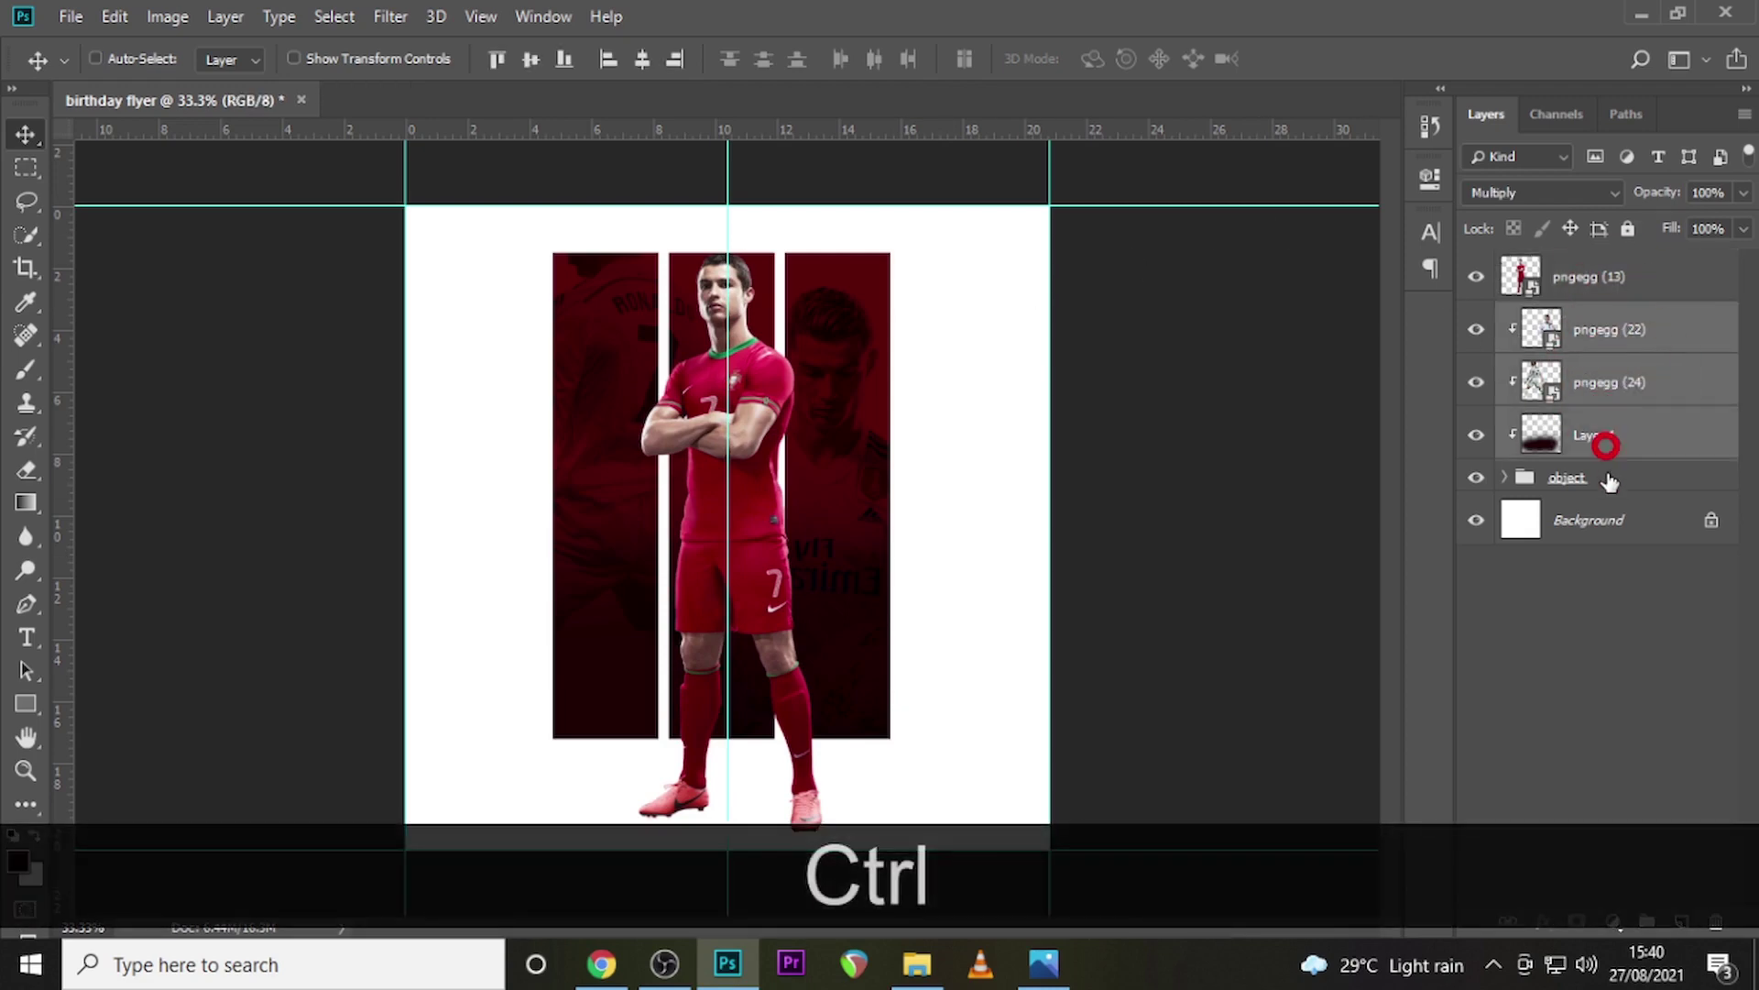
key(ctrl+g)
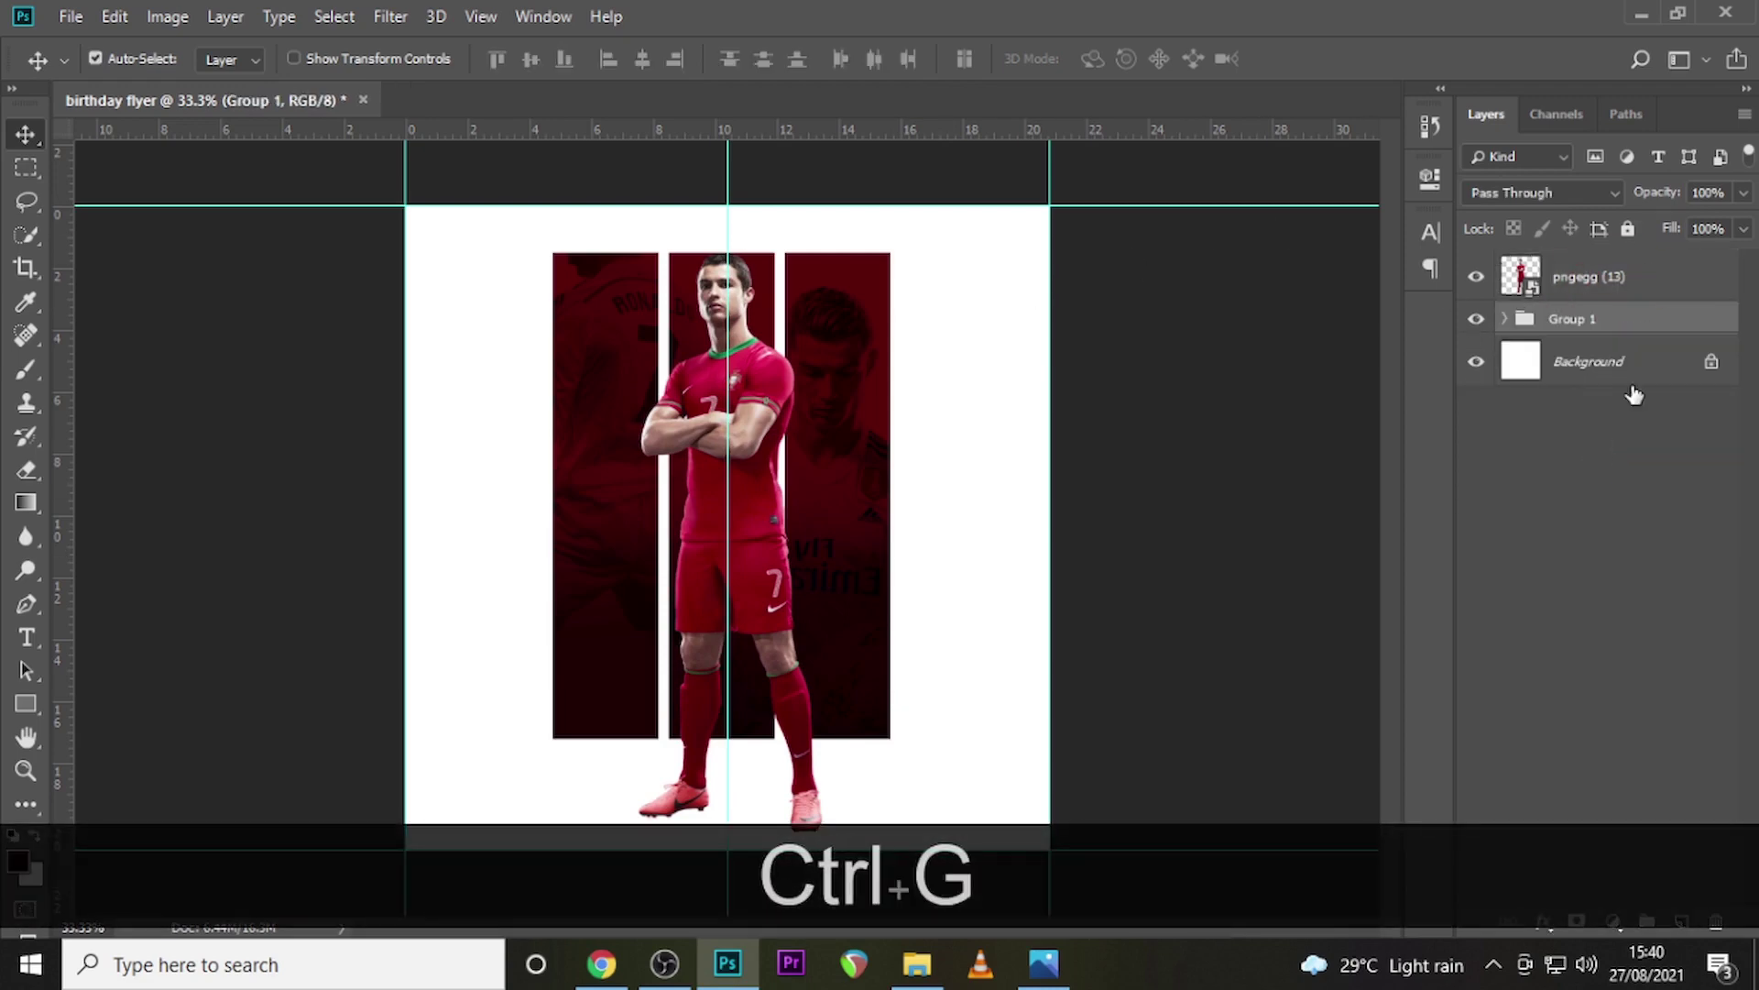
double_click(1587, 325)
key(Caps_Lock)
text(BG)
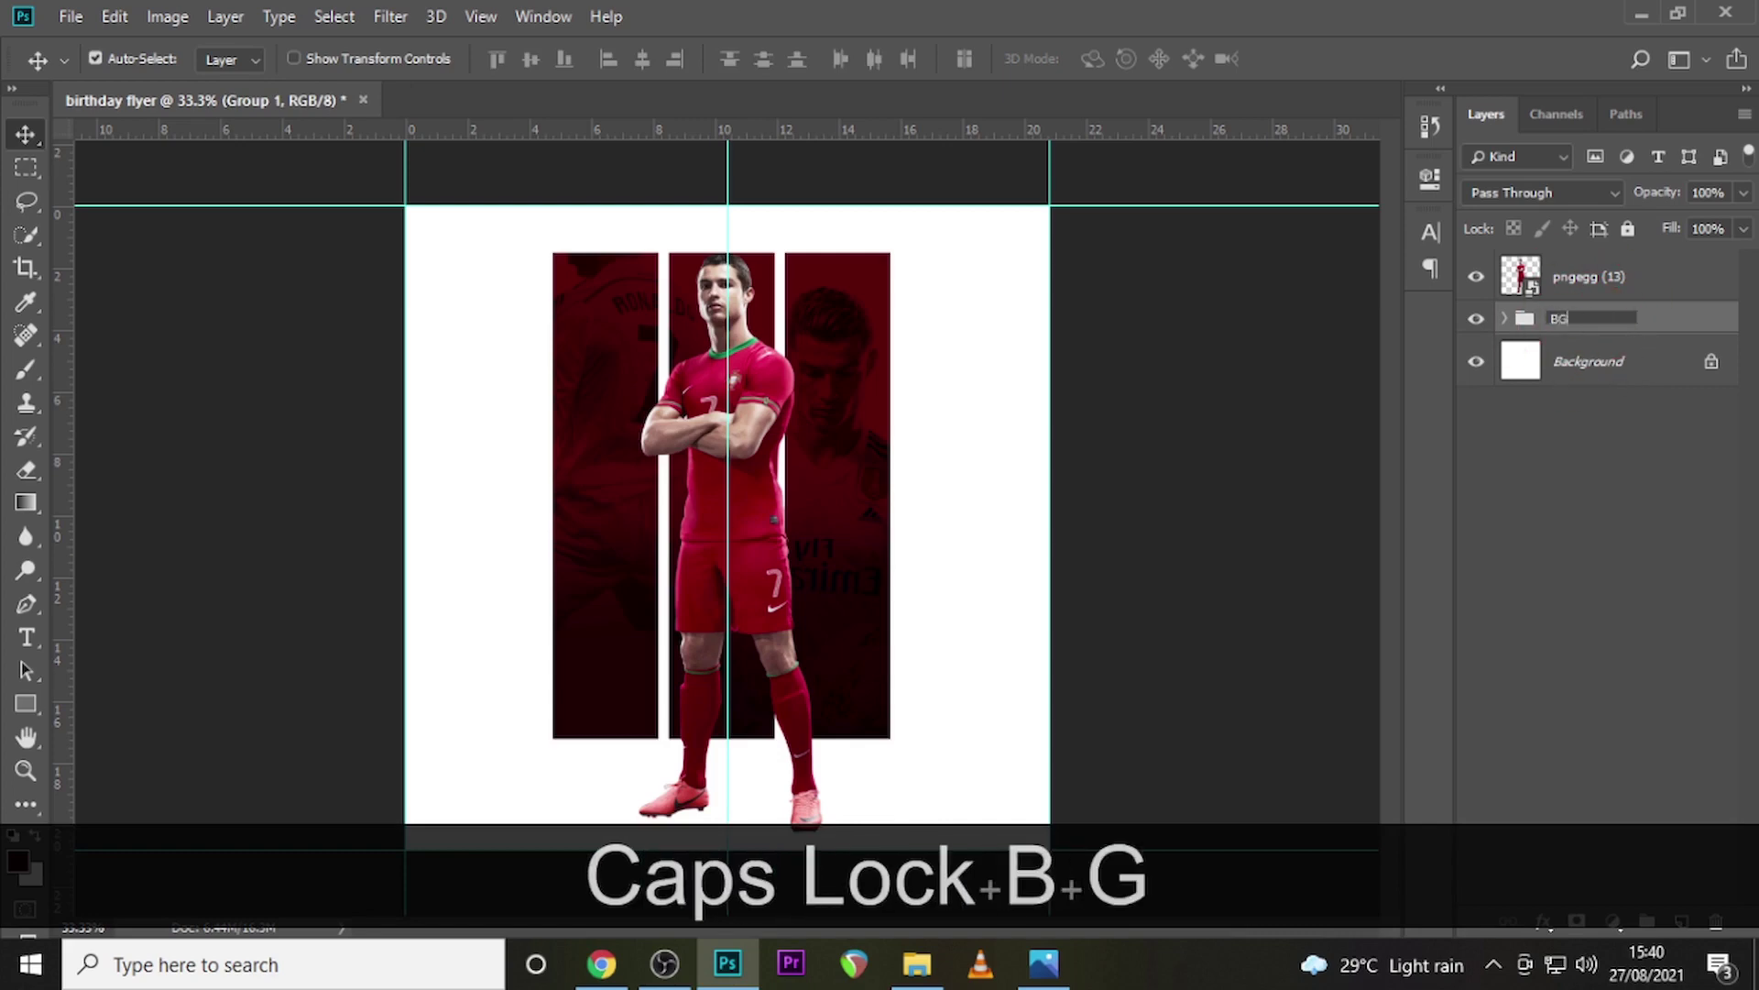
key(Return)
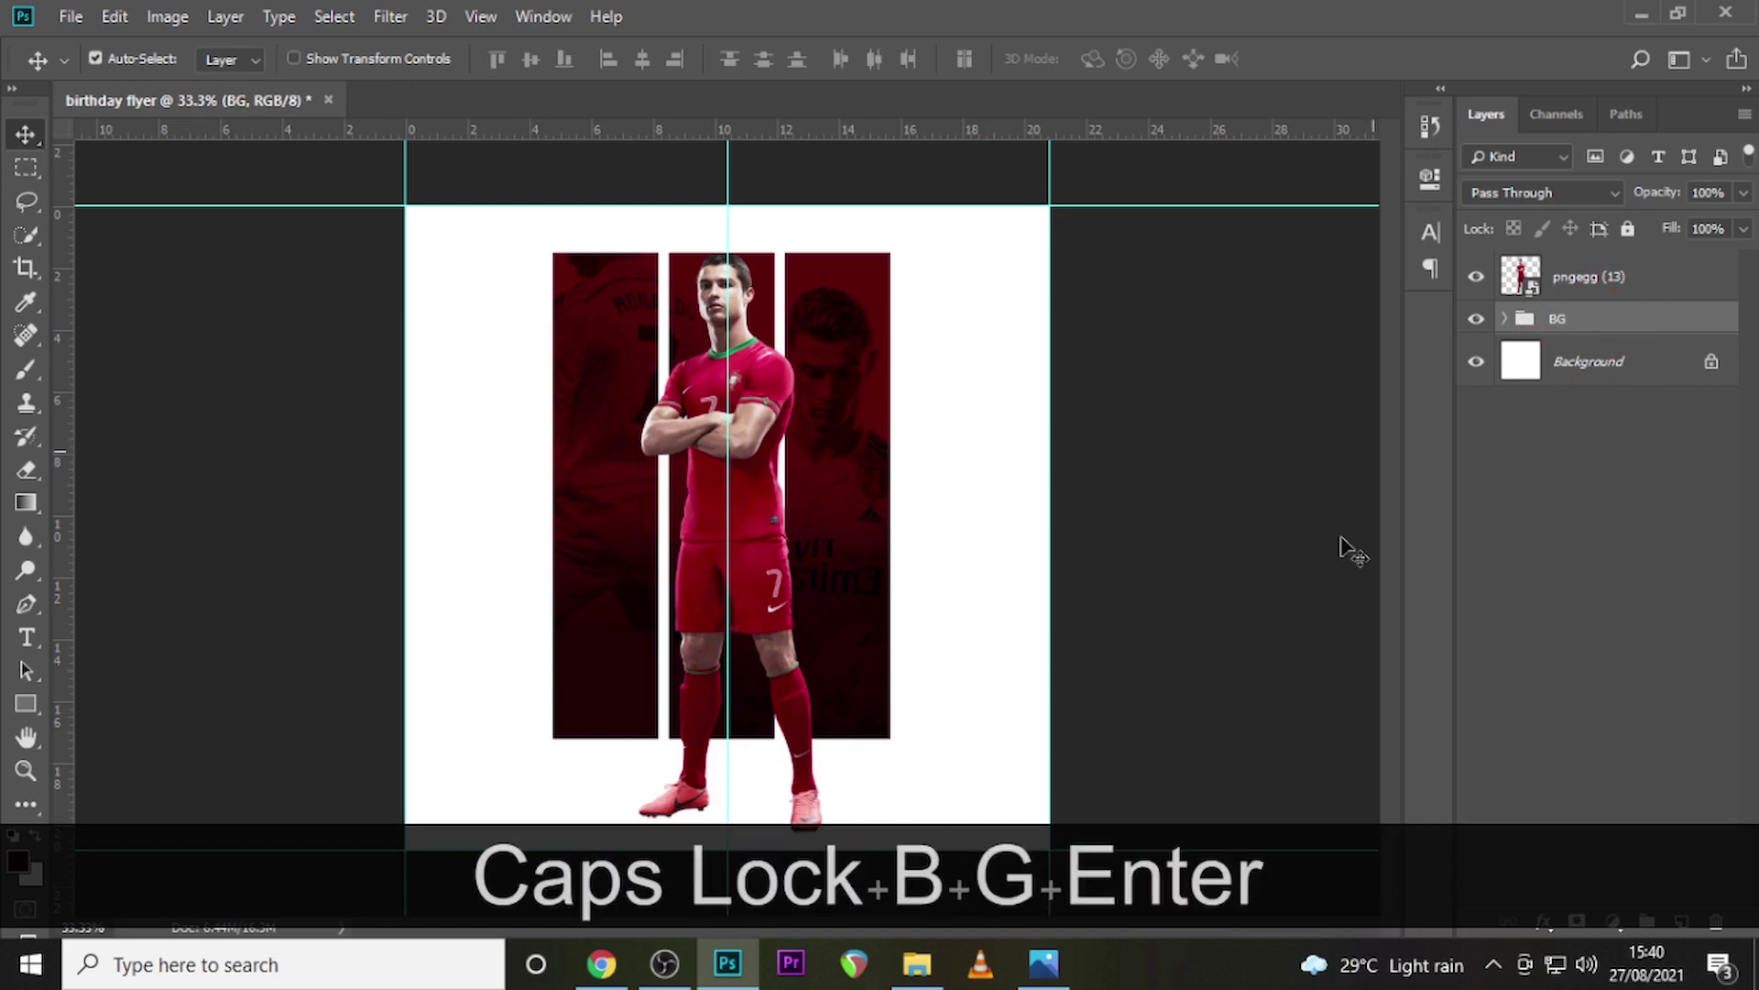
Place the pngegg (27) grunge texture above pngegg (22) inside the BG group, positioned over the rectangles and extending past their right edge
click(1504, 317)
click(1603, 364)
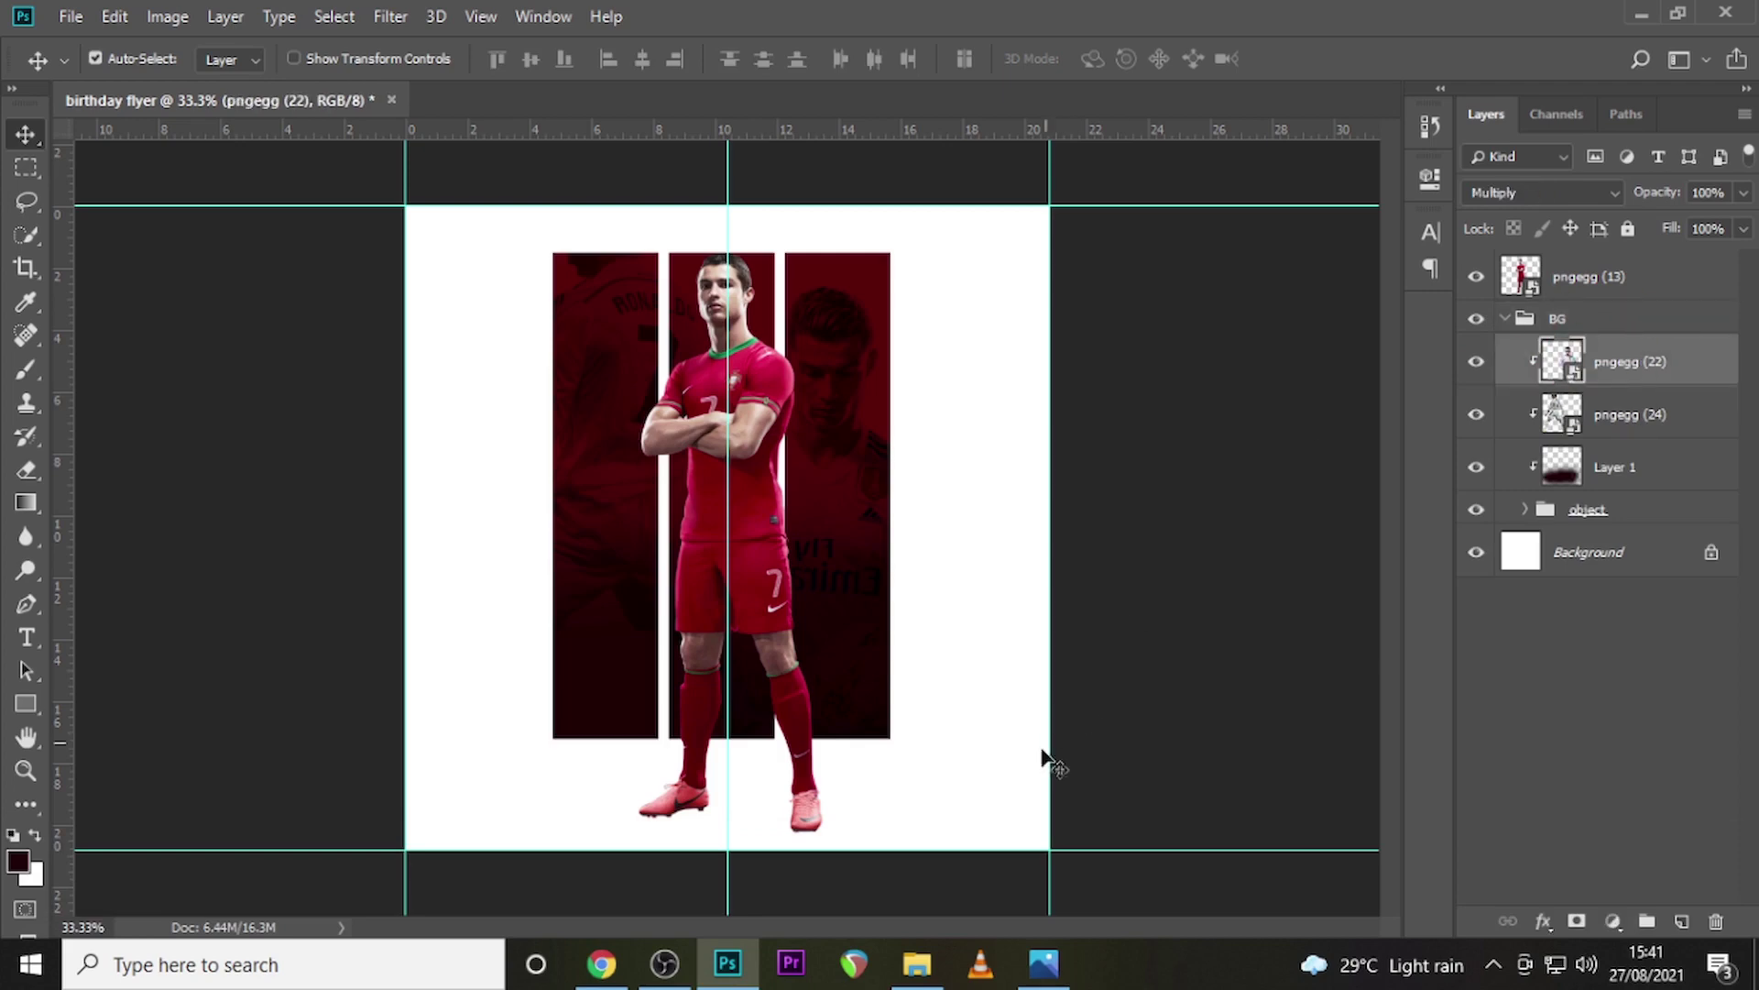
click(944, 970)
drag(707, 347, 907, 789)
drag(836, 690, 930, 640)
key(Return)
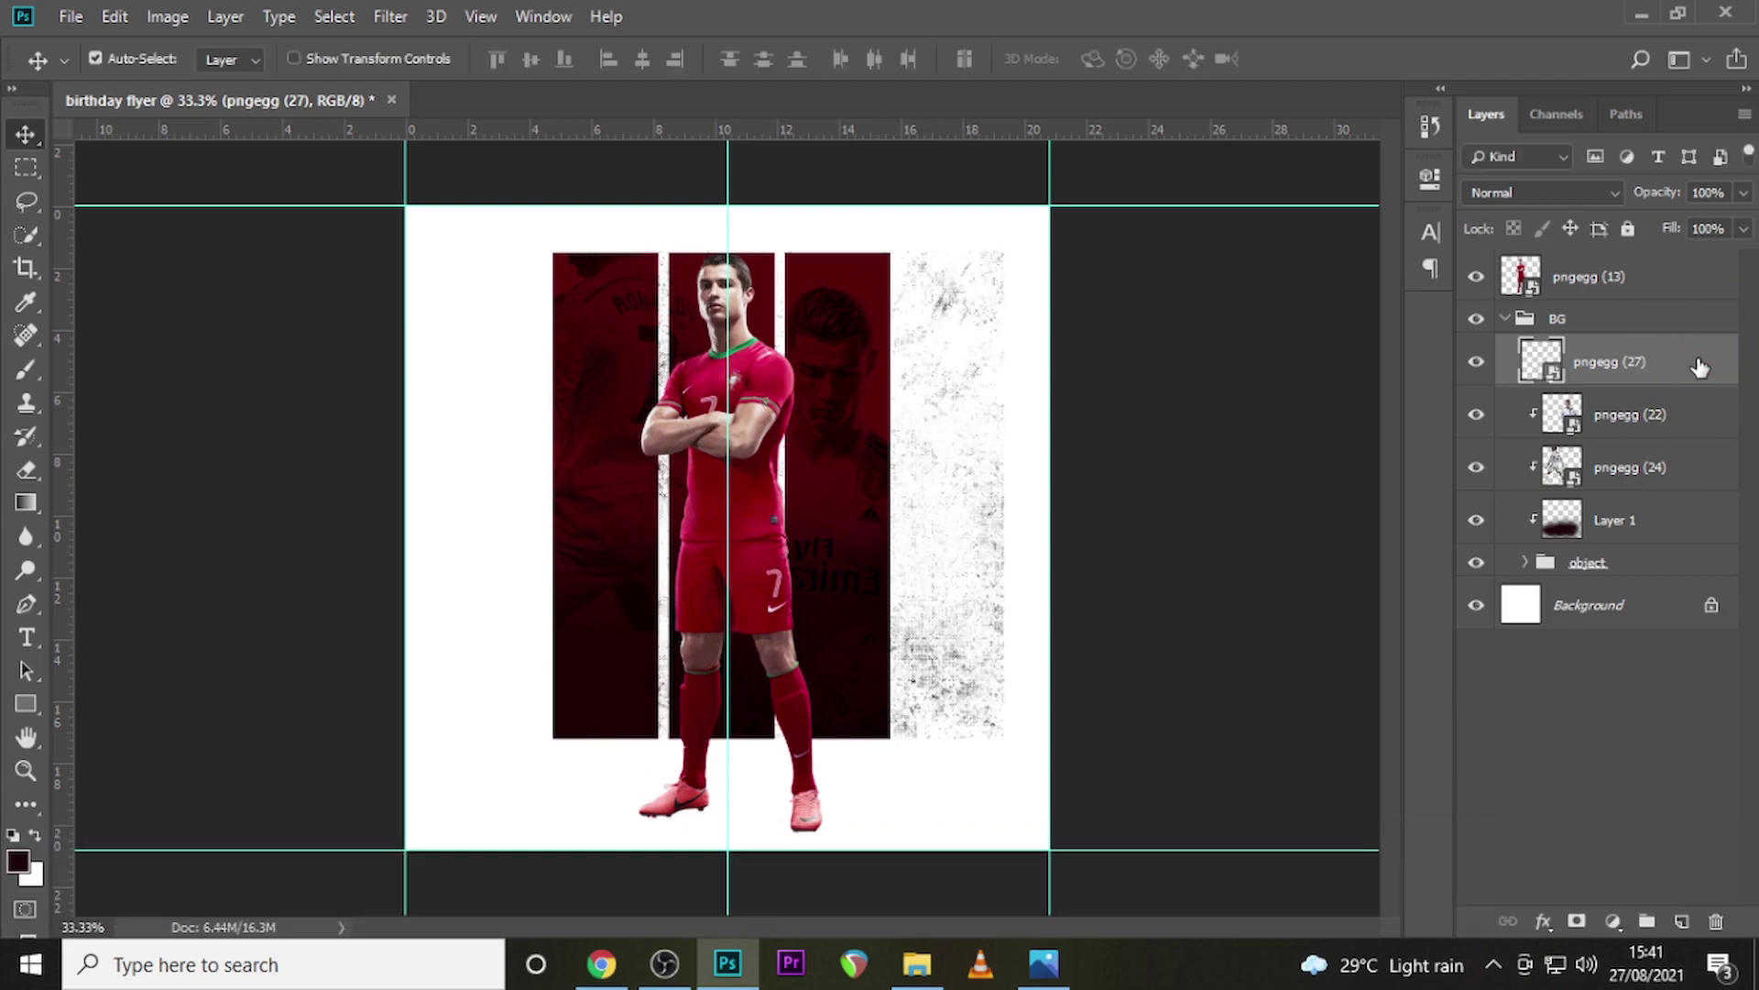
Apply a white Color Overlay in Normal mode at 100% opacity to the pngegg (27) texture and collapse its effects list
double_click(1700, 367)
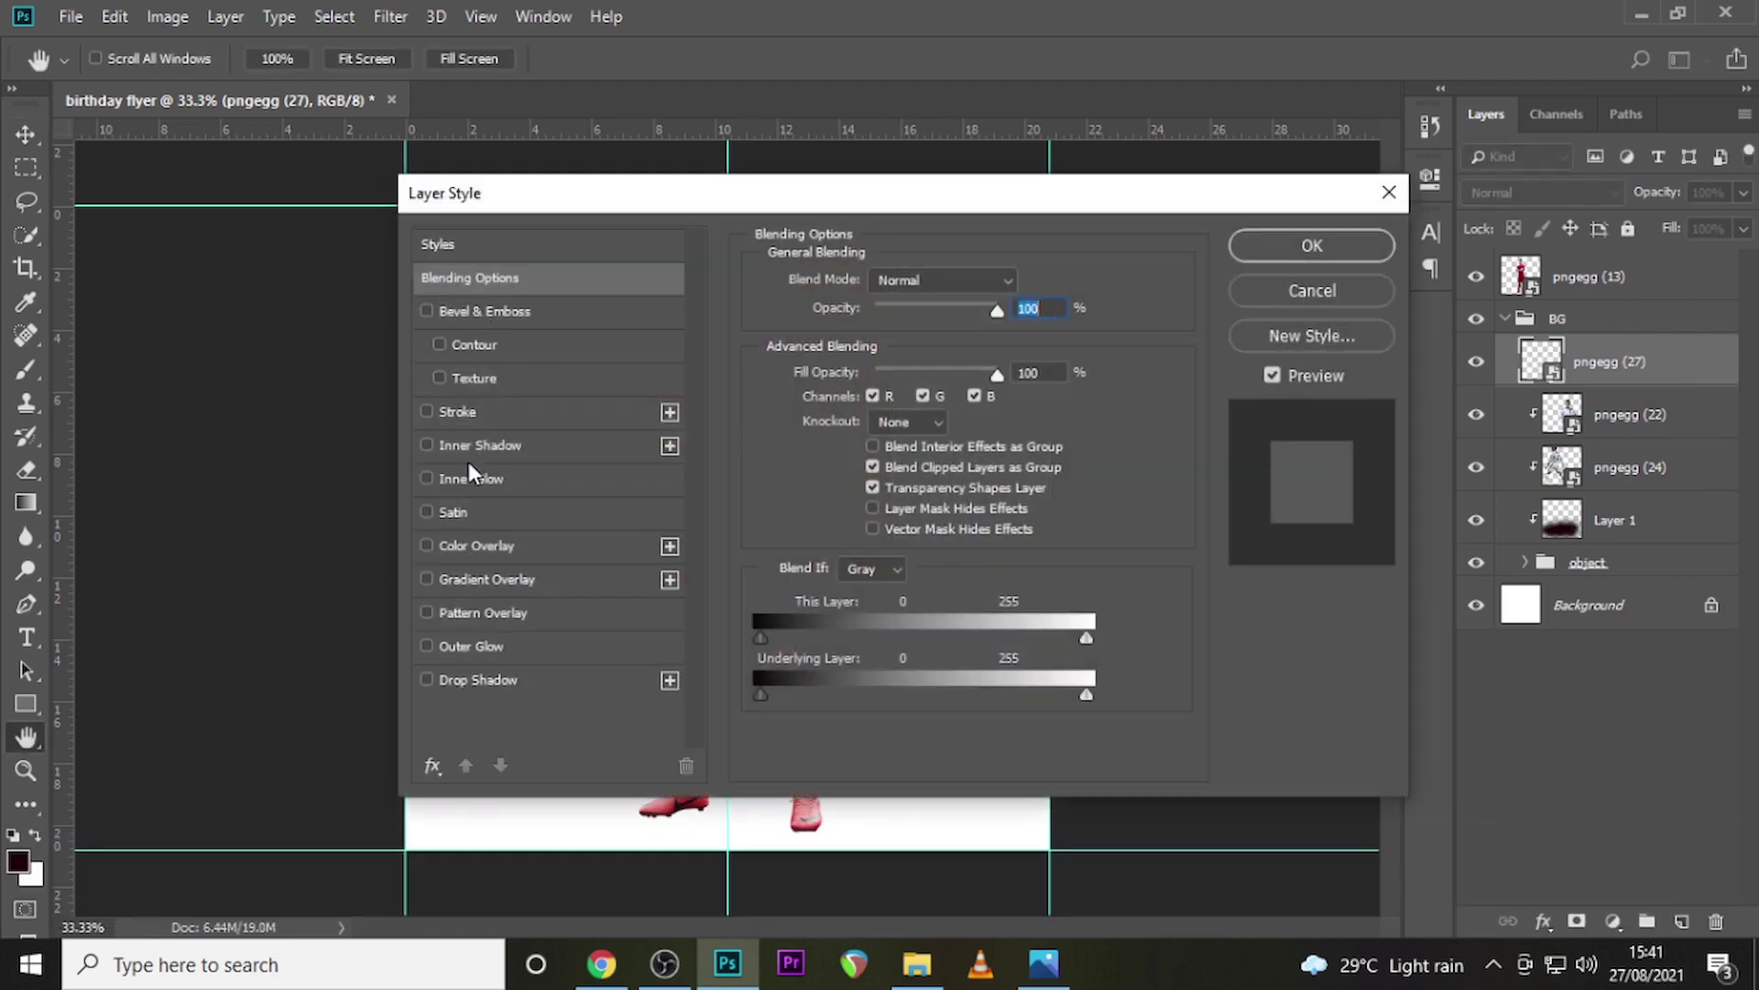
click(473, 548)
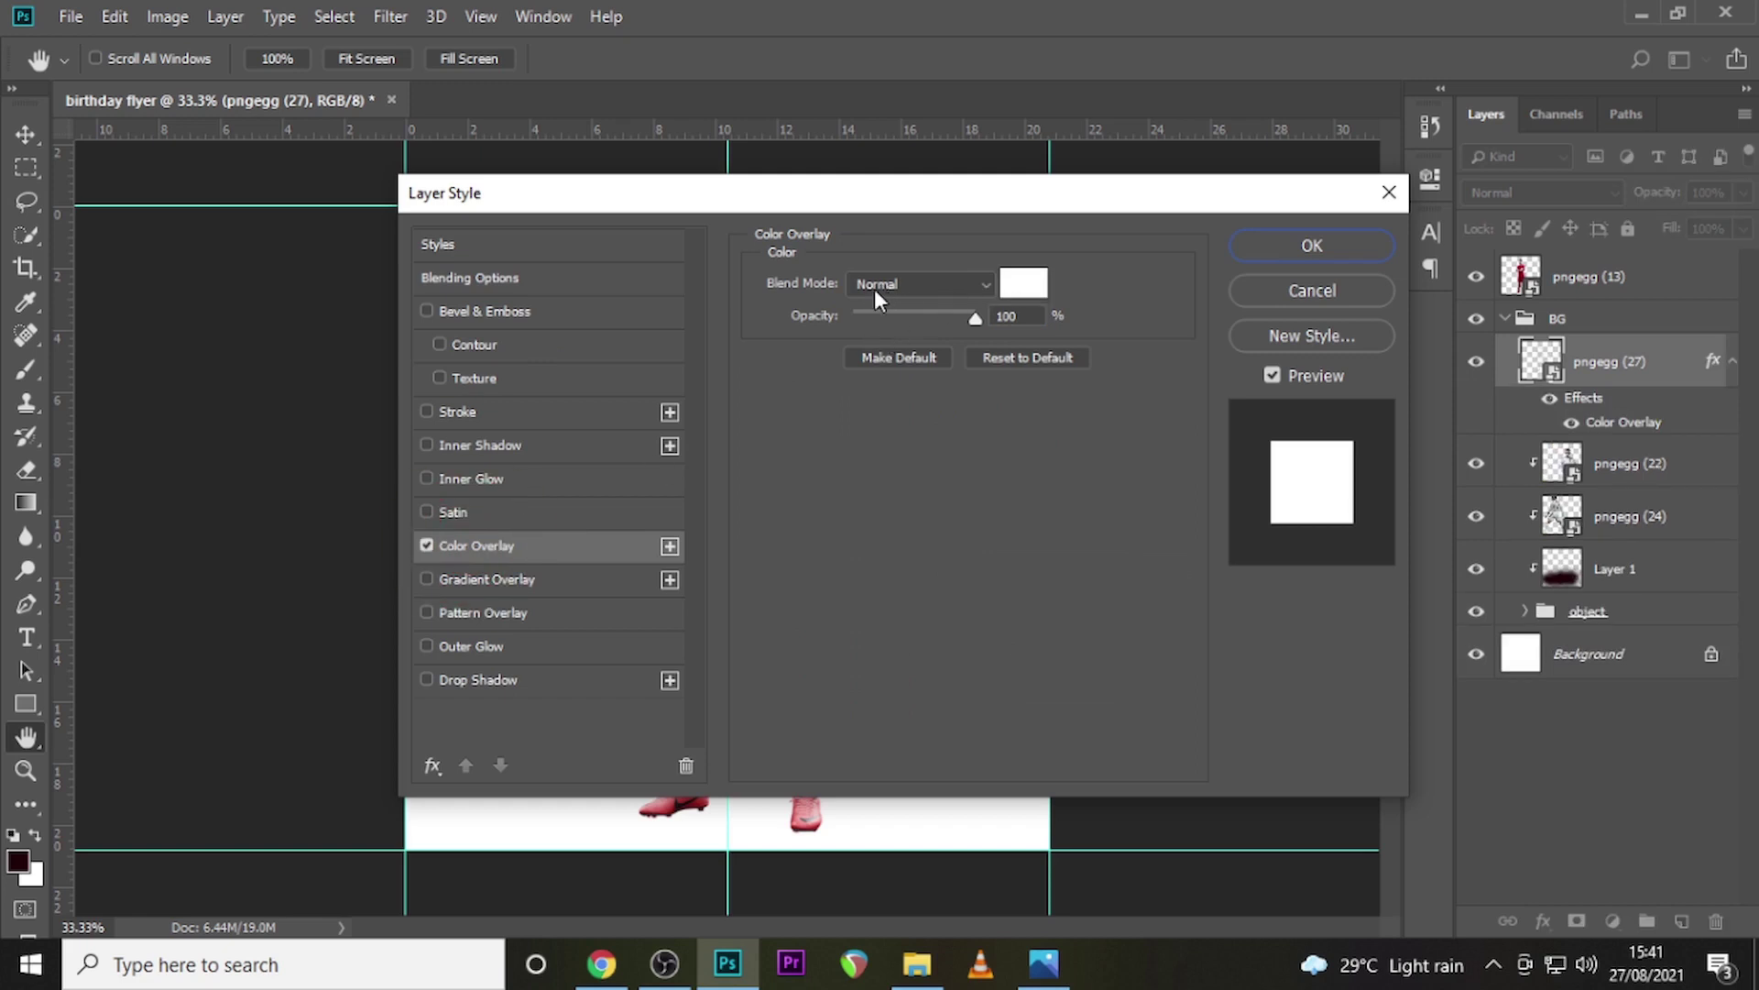
click(1311, 246)
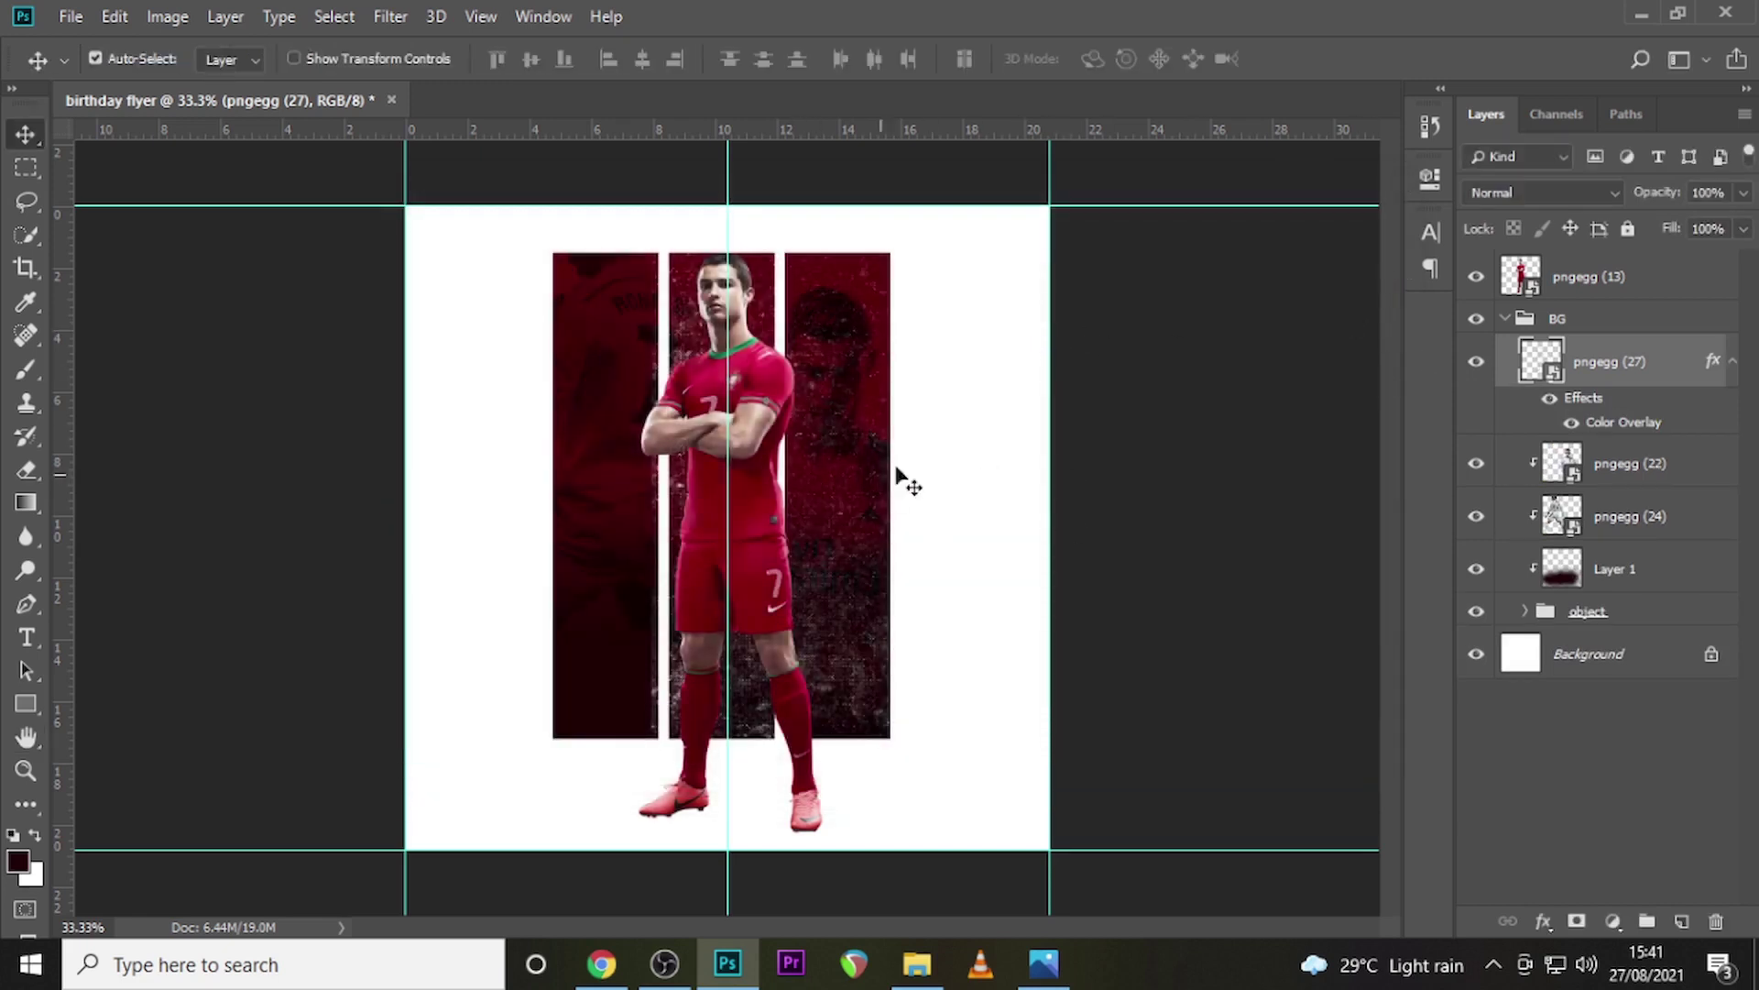
click(1731, 367)
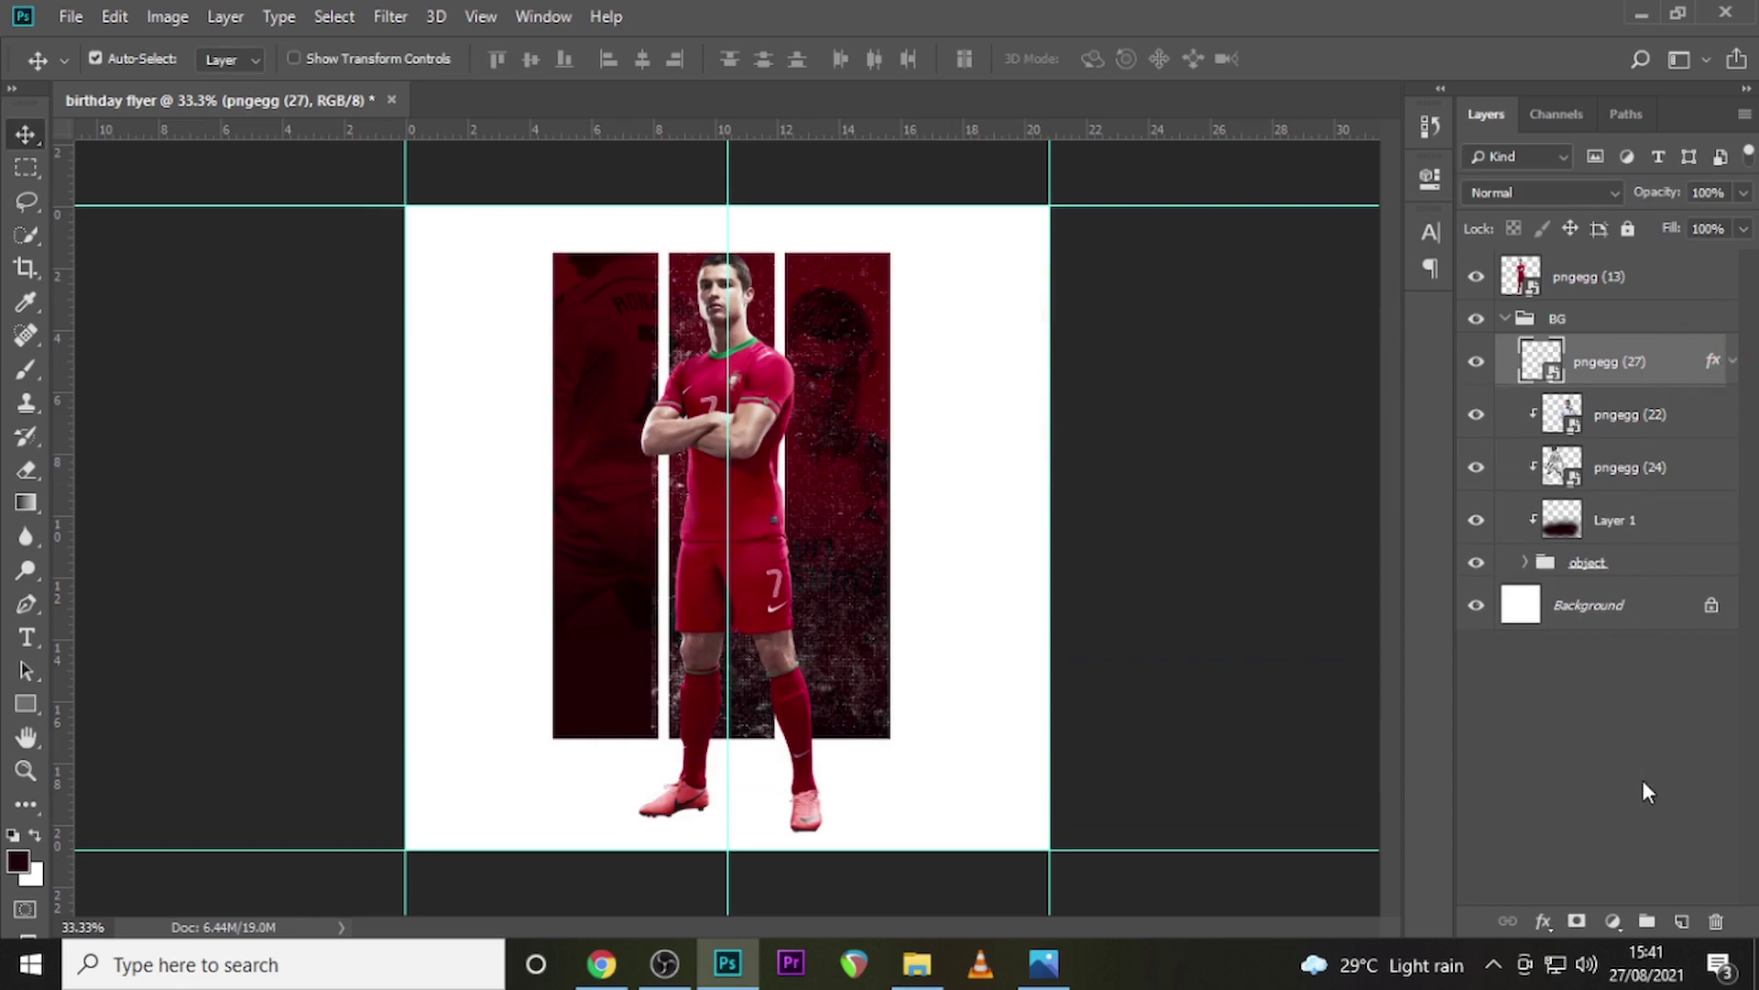
Add a layer mask to pngegg (27) and paint away most of the texture over the rectangles with a 250 px black brush
click(1577, 922)
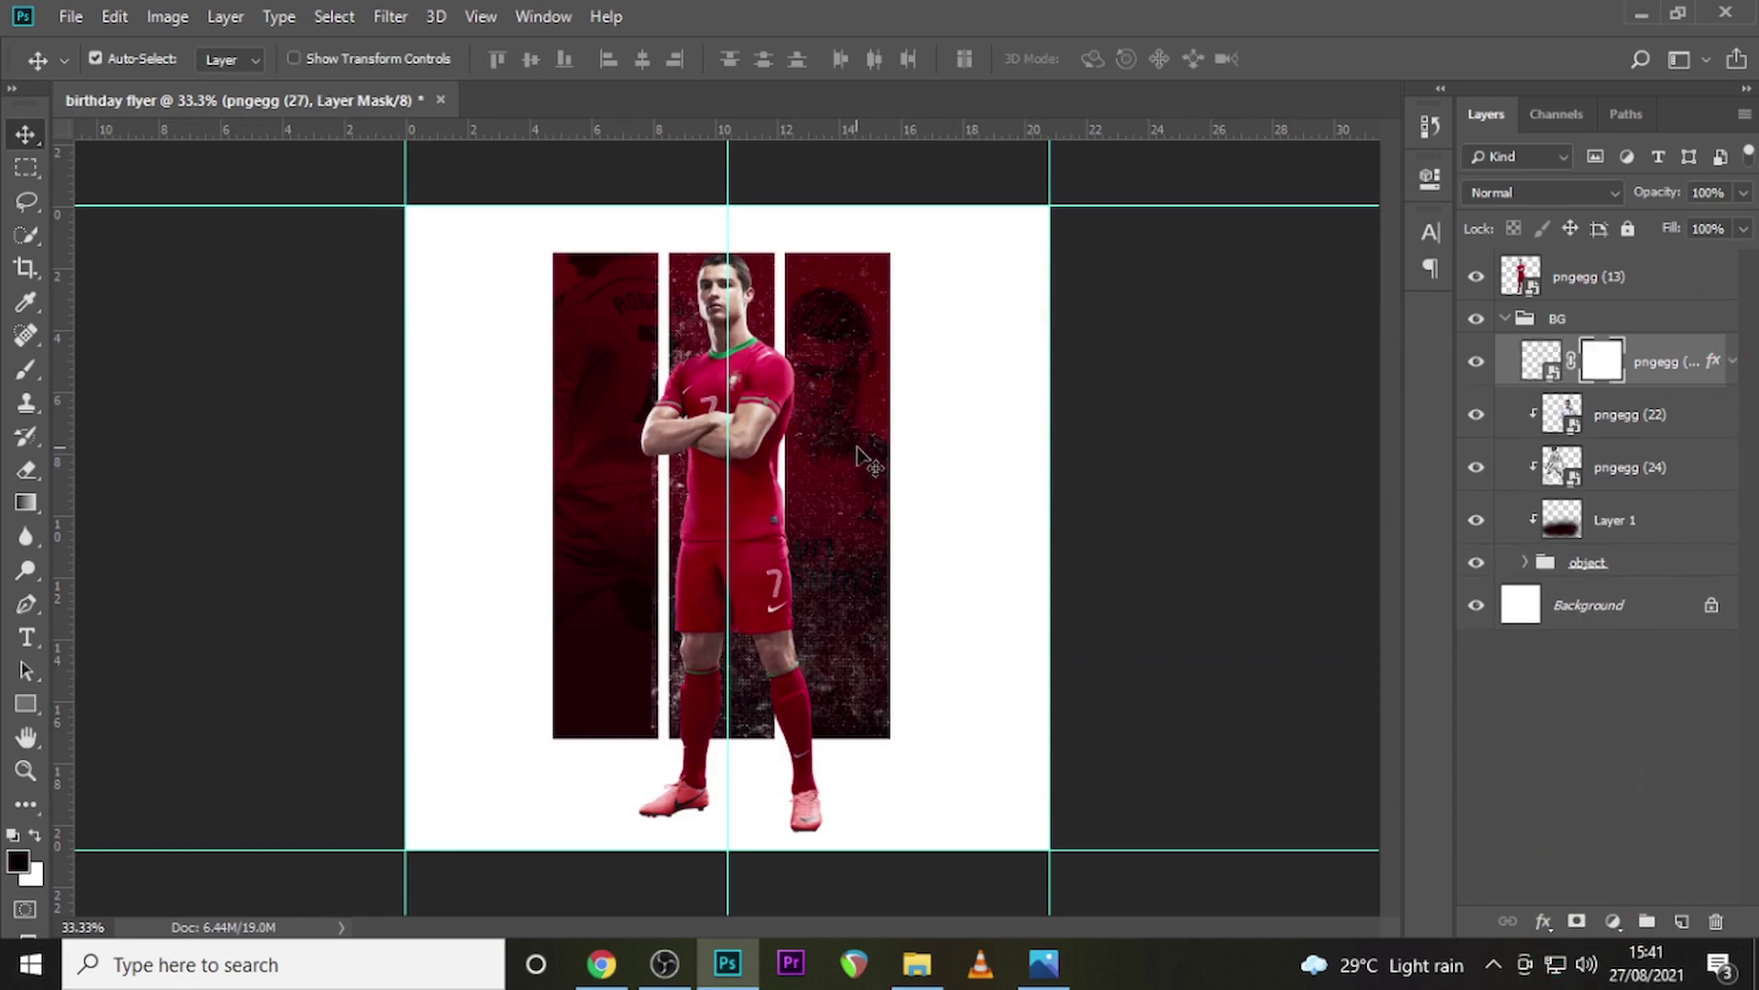
key(b)
key(Caps_Lock)
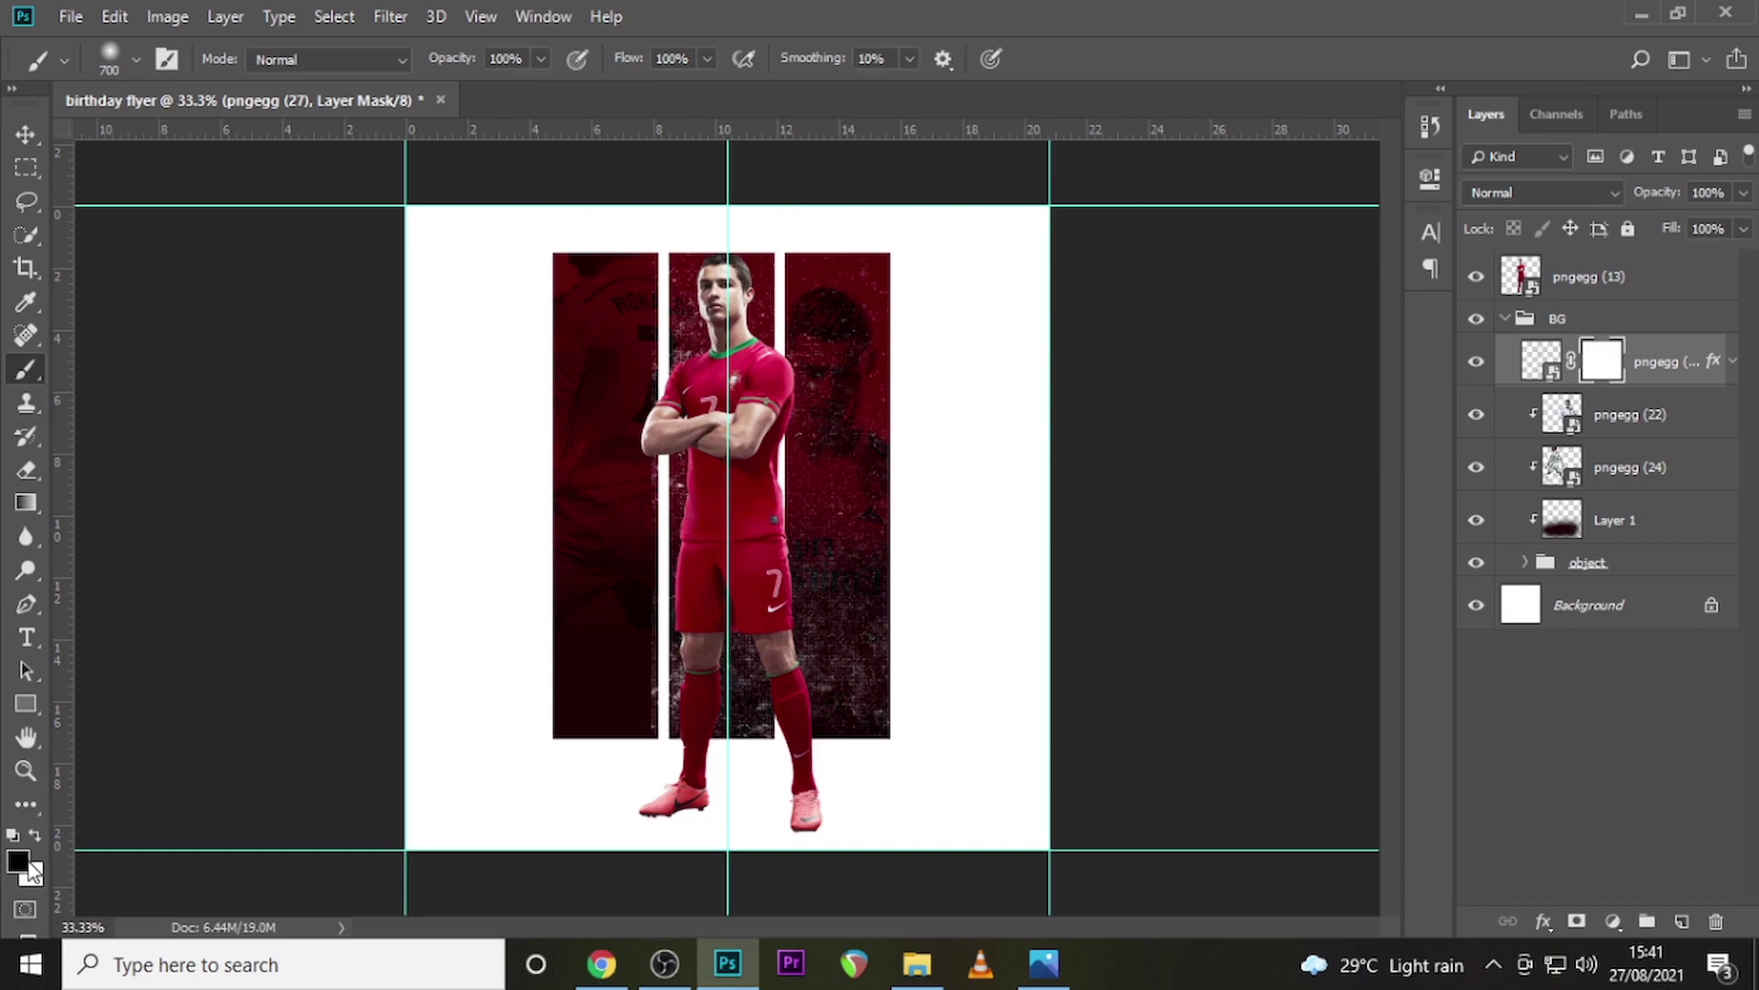
key(bracketleft)
key(bracketleft)
key(bracketleft)
key(bracketleft)
key(bracketleft)
drag(852, 286, 887, 275)
mouse_move(862, 550)
mouse_down()
mouse_move(895, 607)
mouse_move(899, 506)
mouse_move(868, 589)
mouse_move(896, 479)
mouse_move(857, 360)
mouse_move(870, 607)
mouse_move(859, 579)
mouse_move(853, 685)
mouse_move(819, 747)
mouse_move(901, 393)
mouse_move(871, 346)
mouse_move(865, 279)
mouse_move(827, 299)
mouse_move(879, 540)
mouse_move(652, 415)
mouse_move(634, 268)
mouse_move(619, 382)
mouse_move(634, 273)
mouse_move(644, 710)
mouse_move(621, 747)
mouse_move(635, 755)
mouse_move(572, 769)
mouse_move(543, 806)
mouse_move(602, 684)
mouse_move(550, 801)
mouse_up()
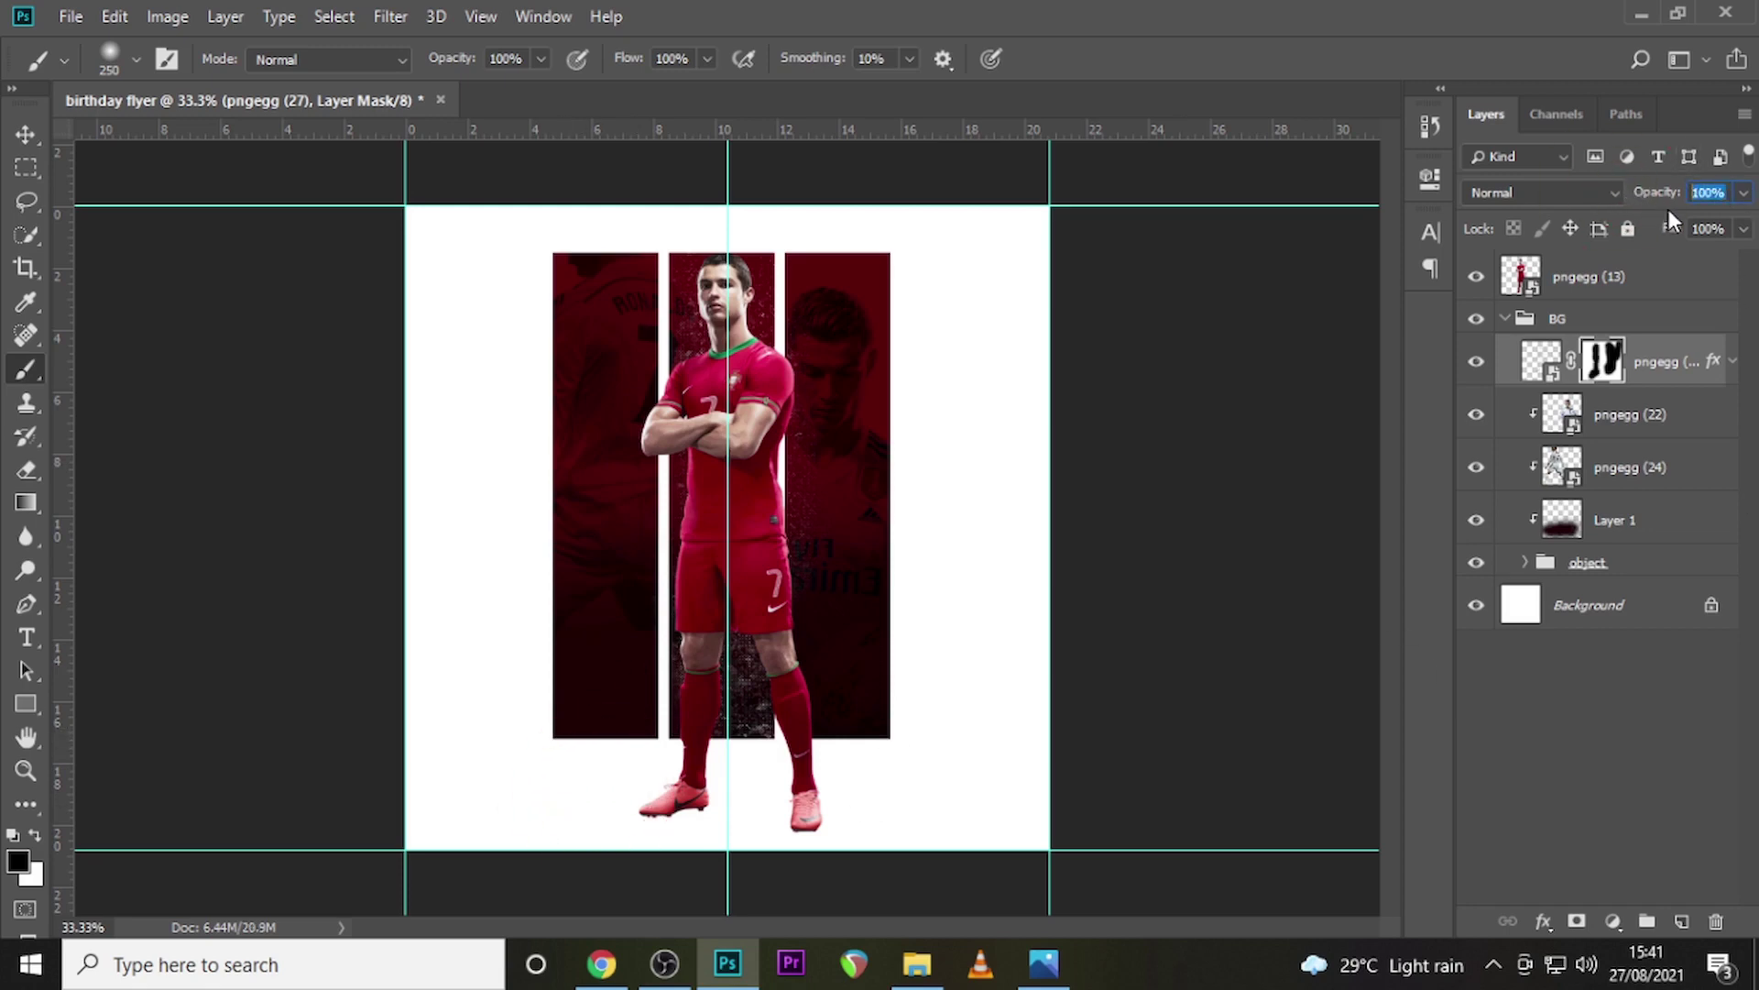
Set the pngegg (27) texture's opacity to 57% and collapse the BG group
text(57)
key(Return)
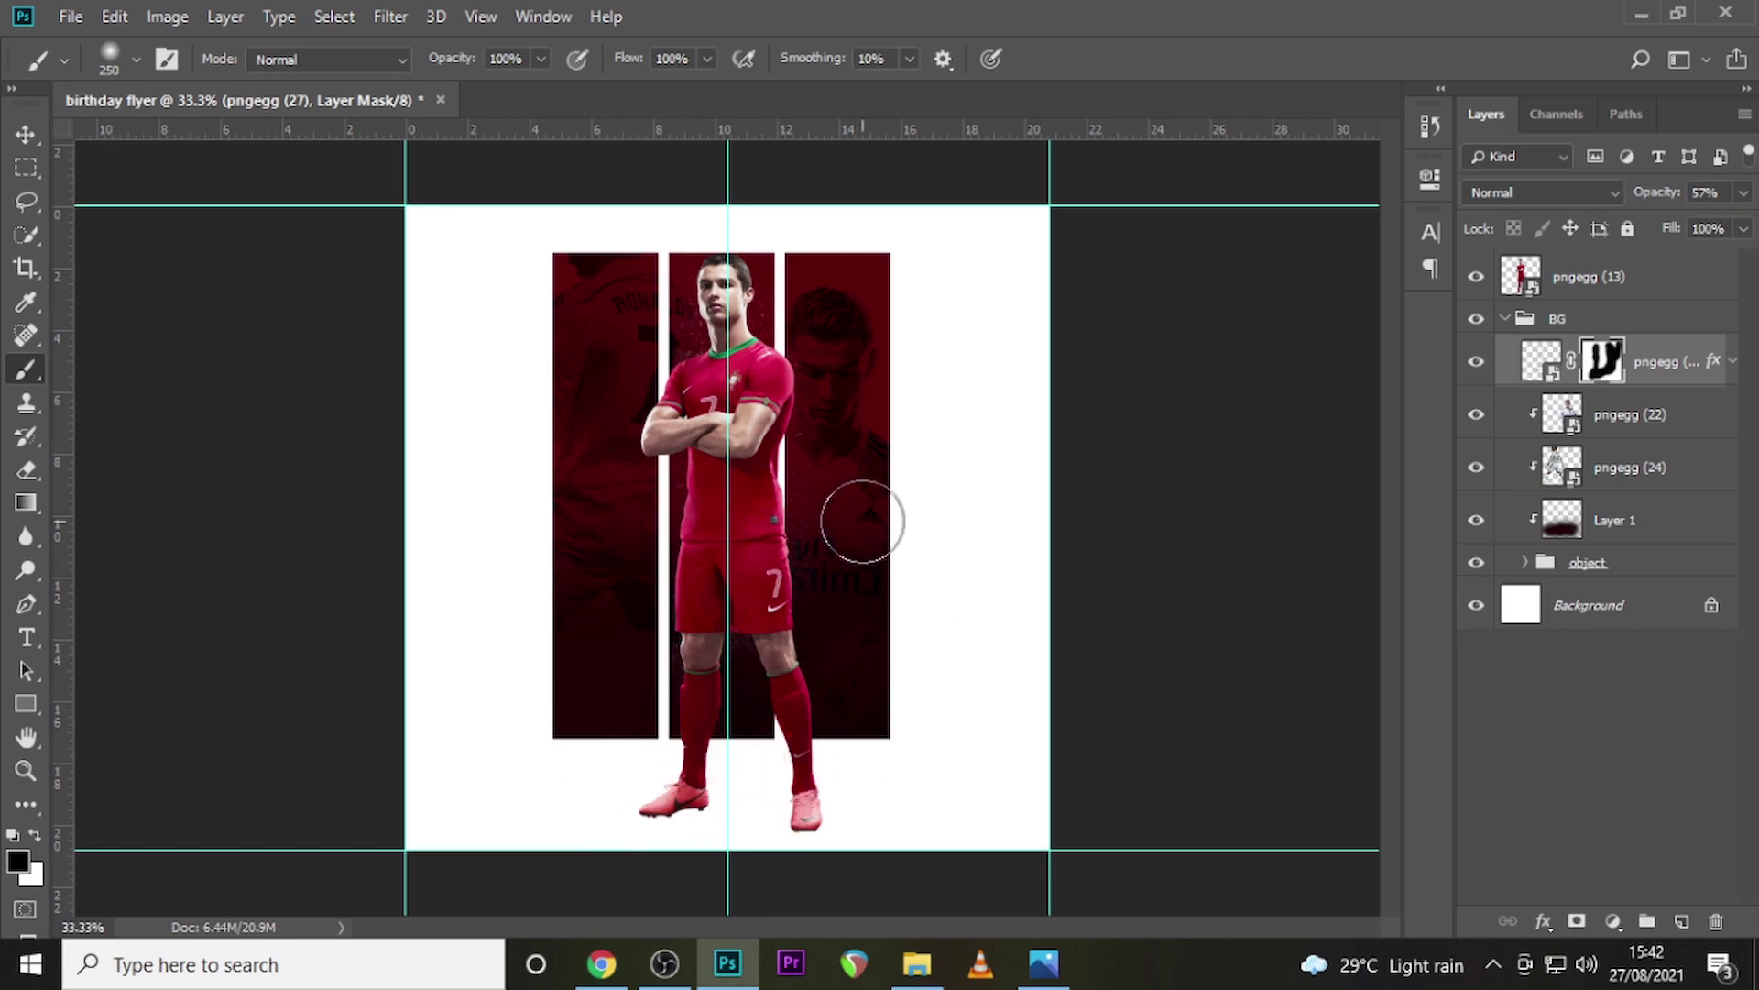
click(1503, 318)
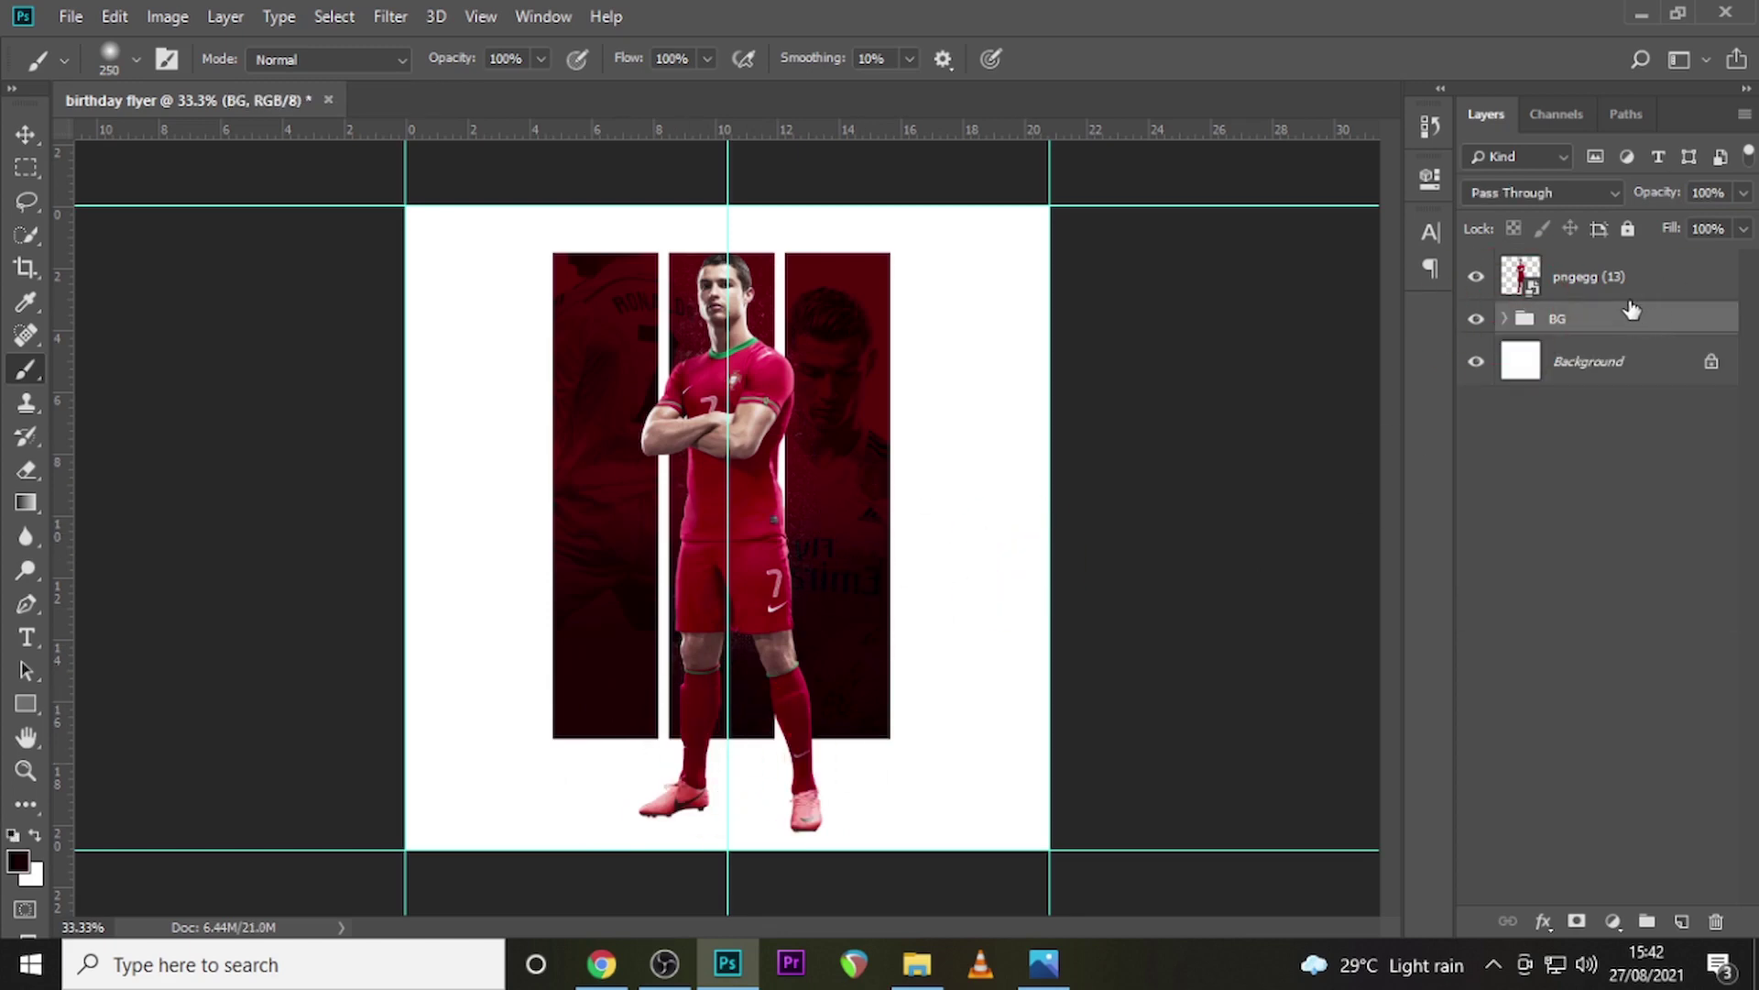
Add a layer mask to the pngegg (13) player layer and choose the Brush tool
click(1630, 291)
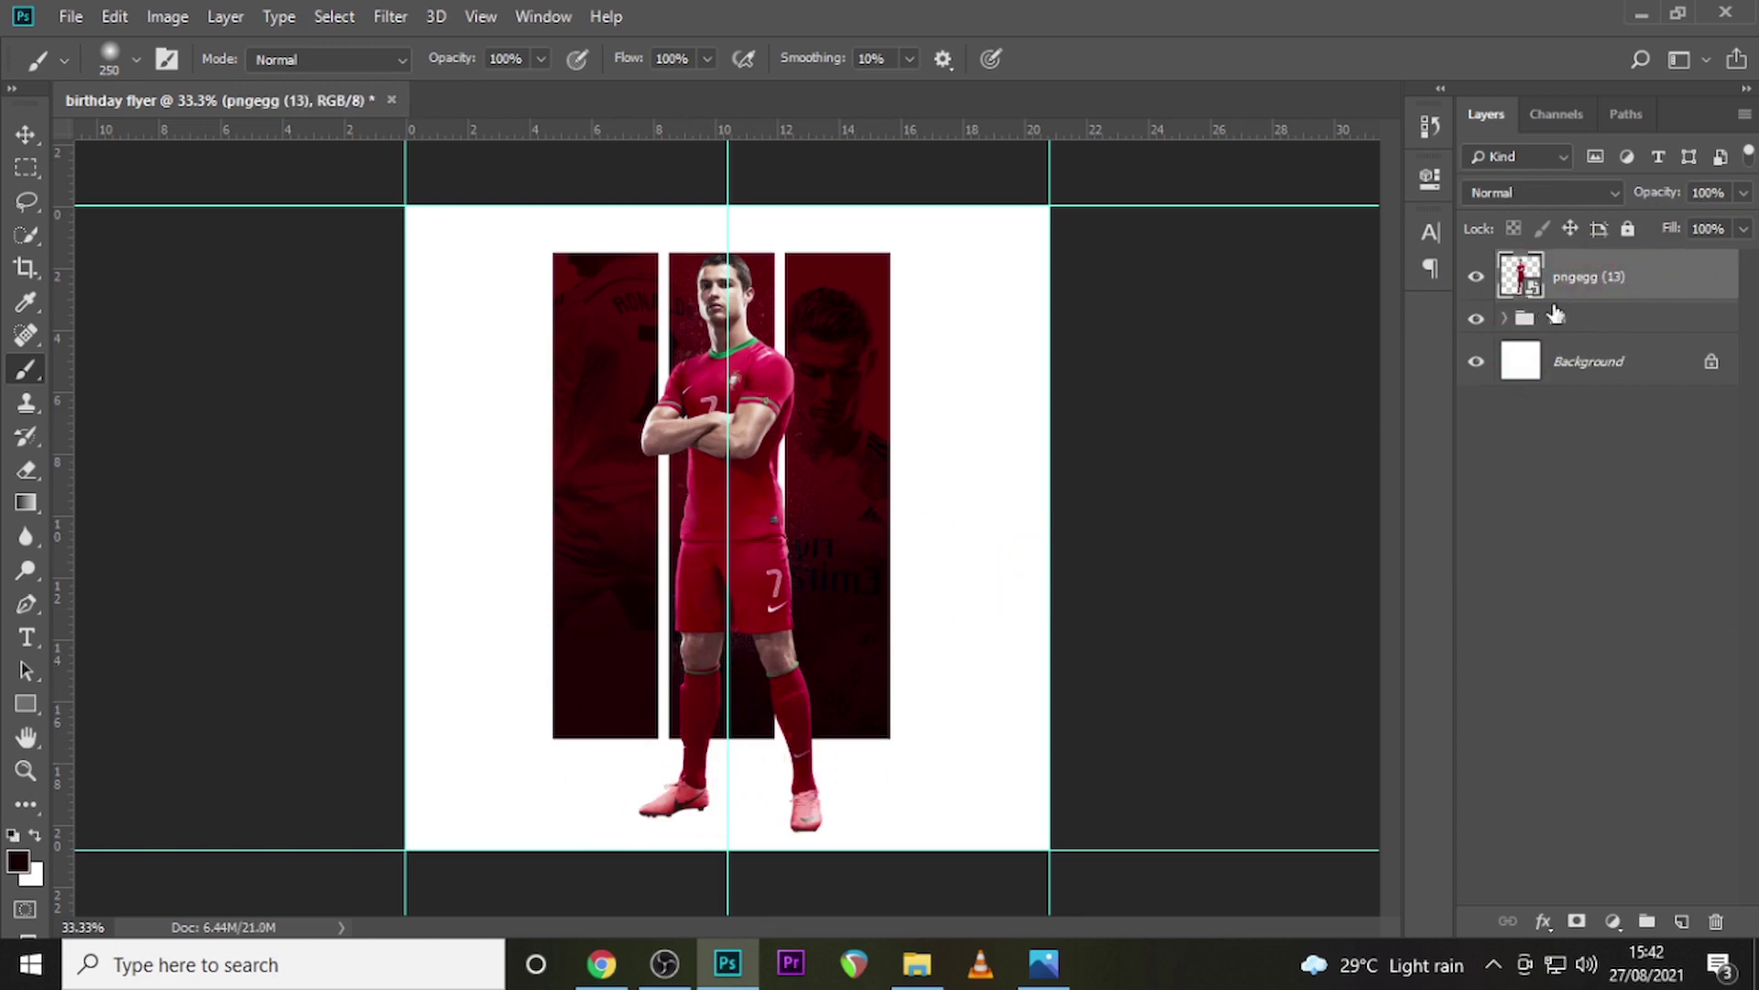
click(1576, 920)
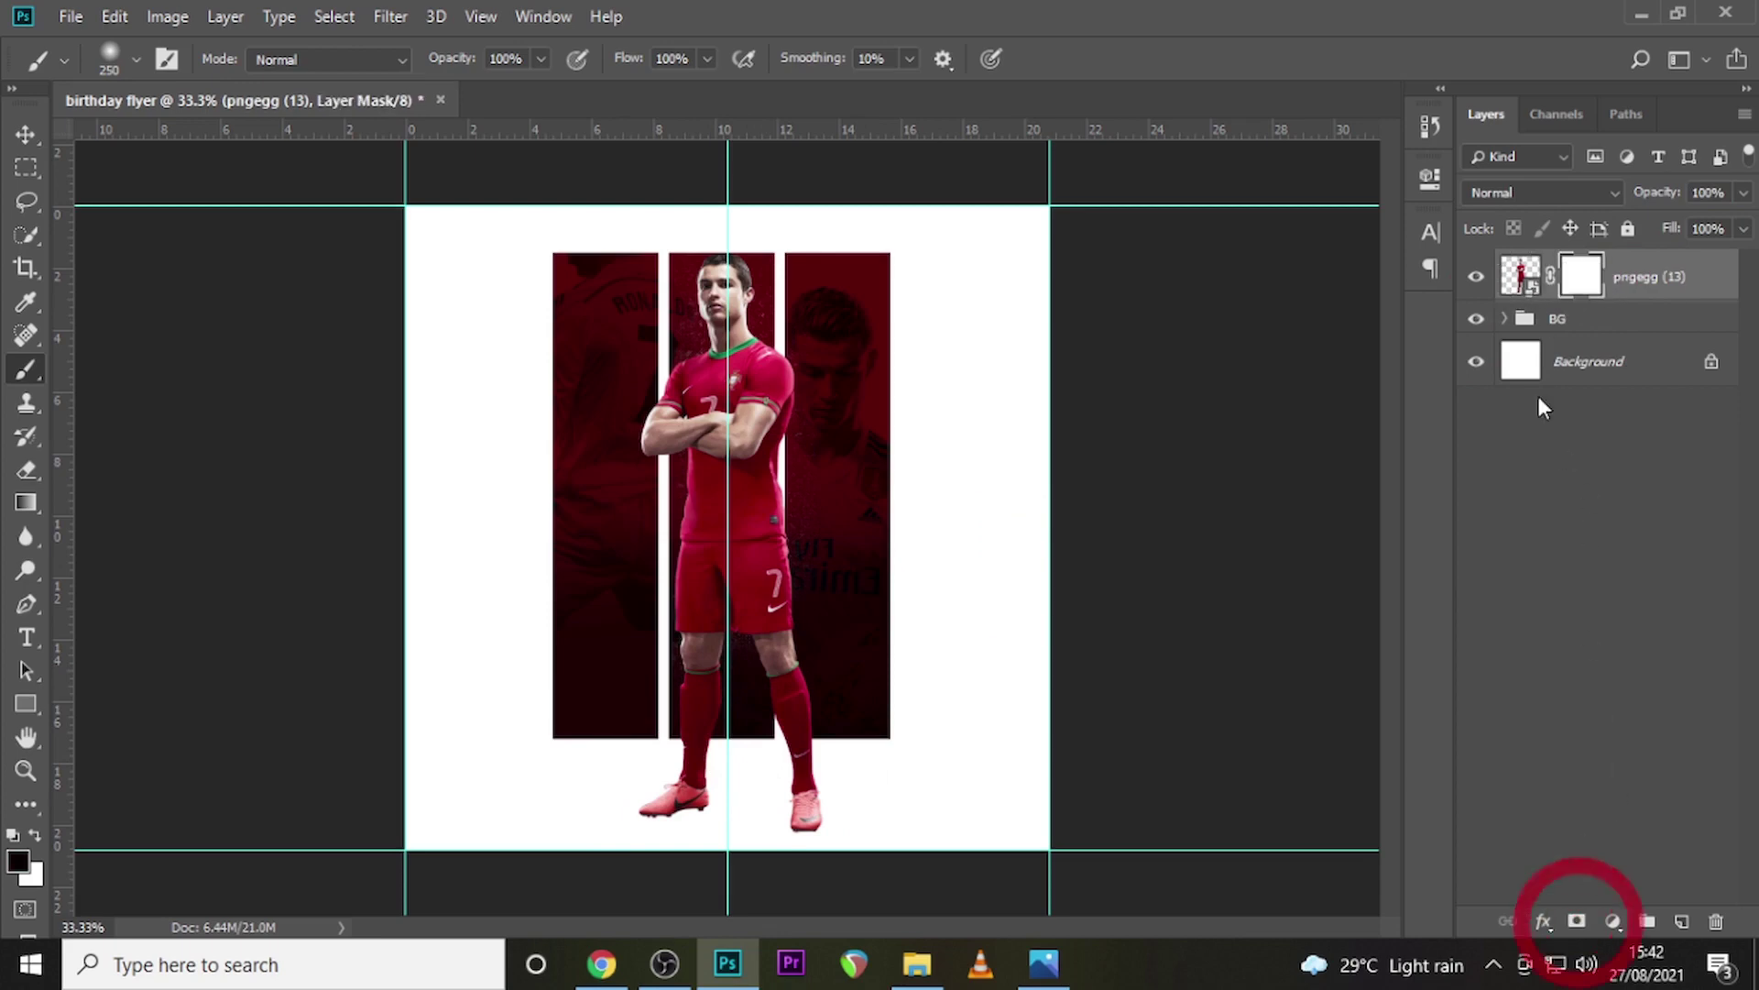
key(b)
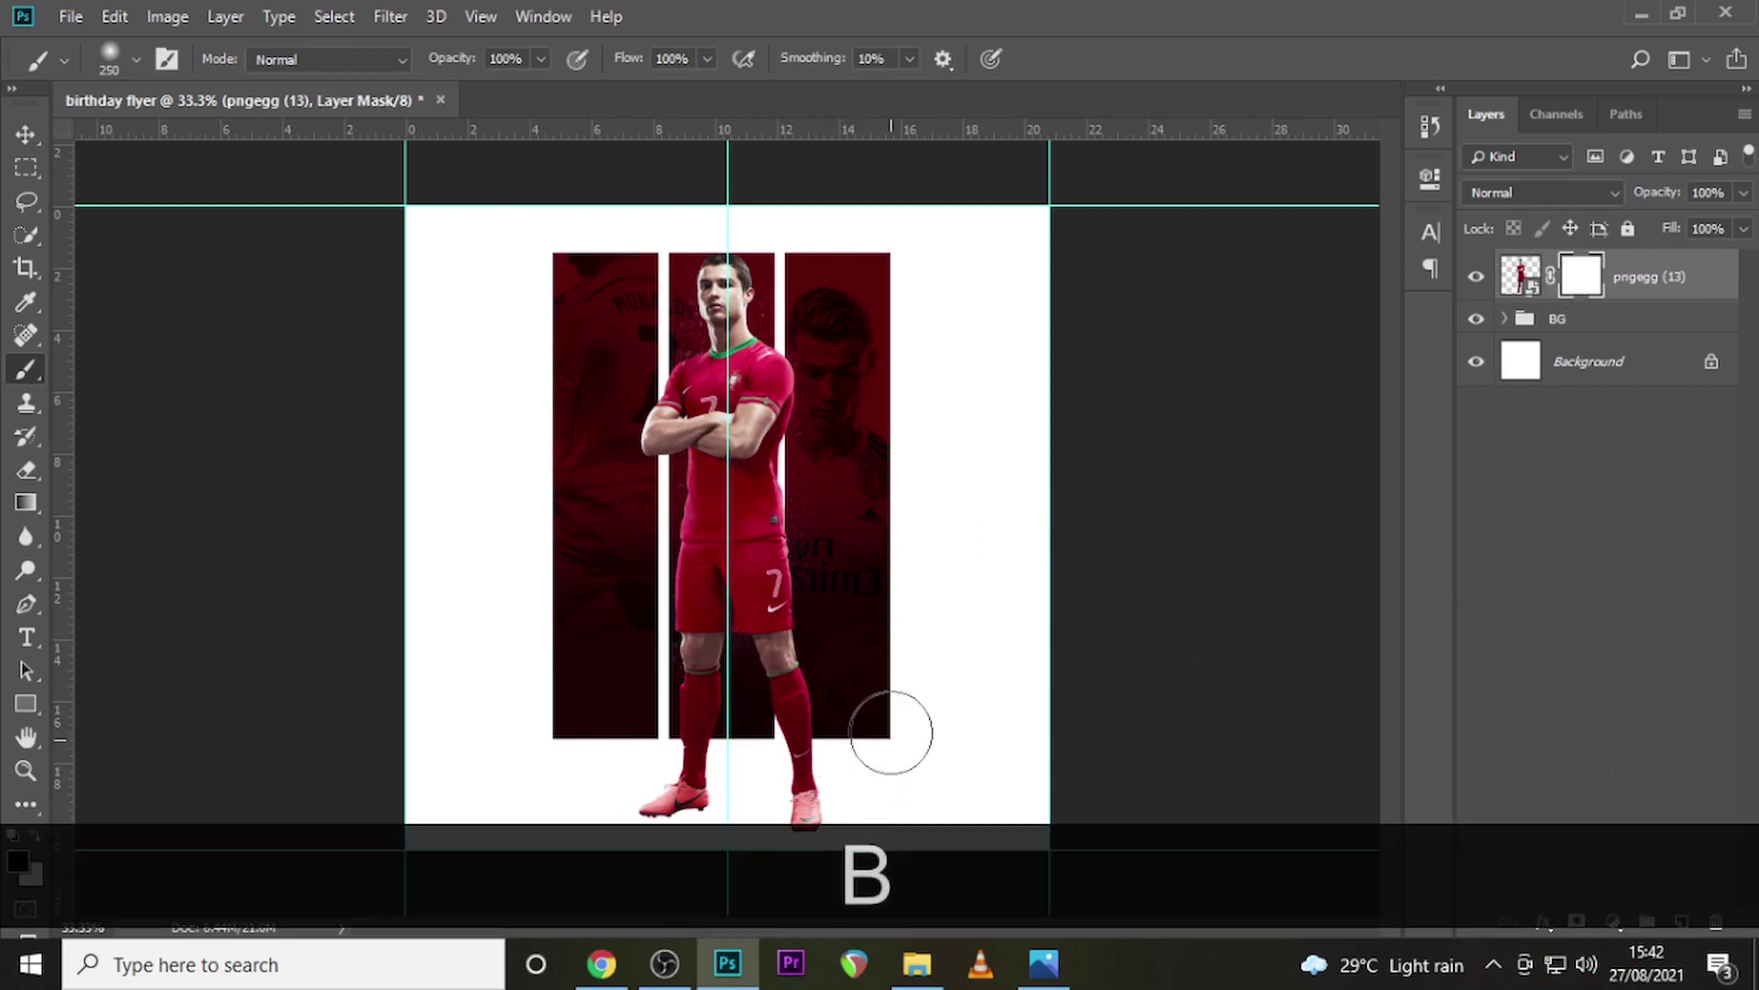
Fade the soles of both pink boots by painting black on the player's mask with a 70 px brush
key(ctrl+equal)
key(ctrl+equal)
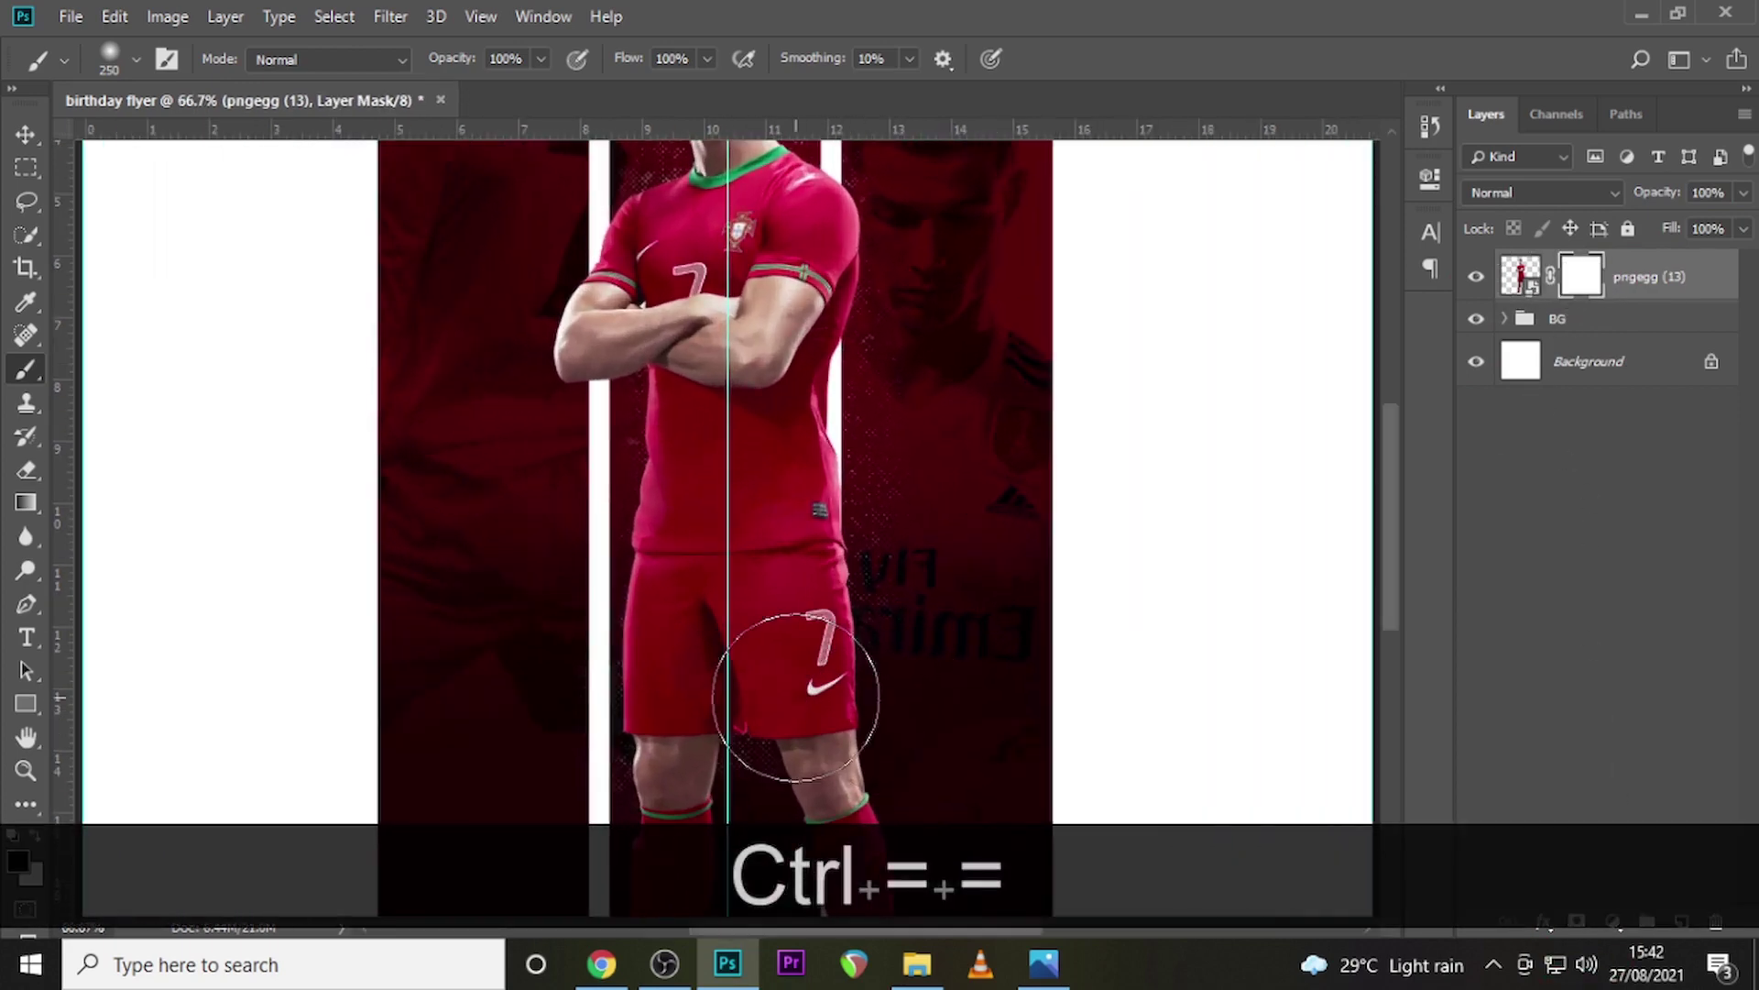
scroll(811, 642, down, 5)
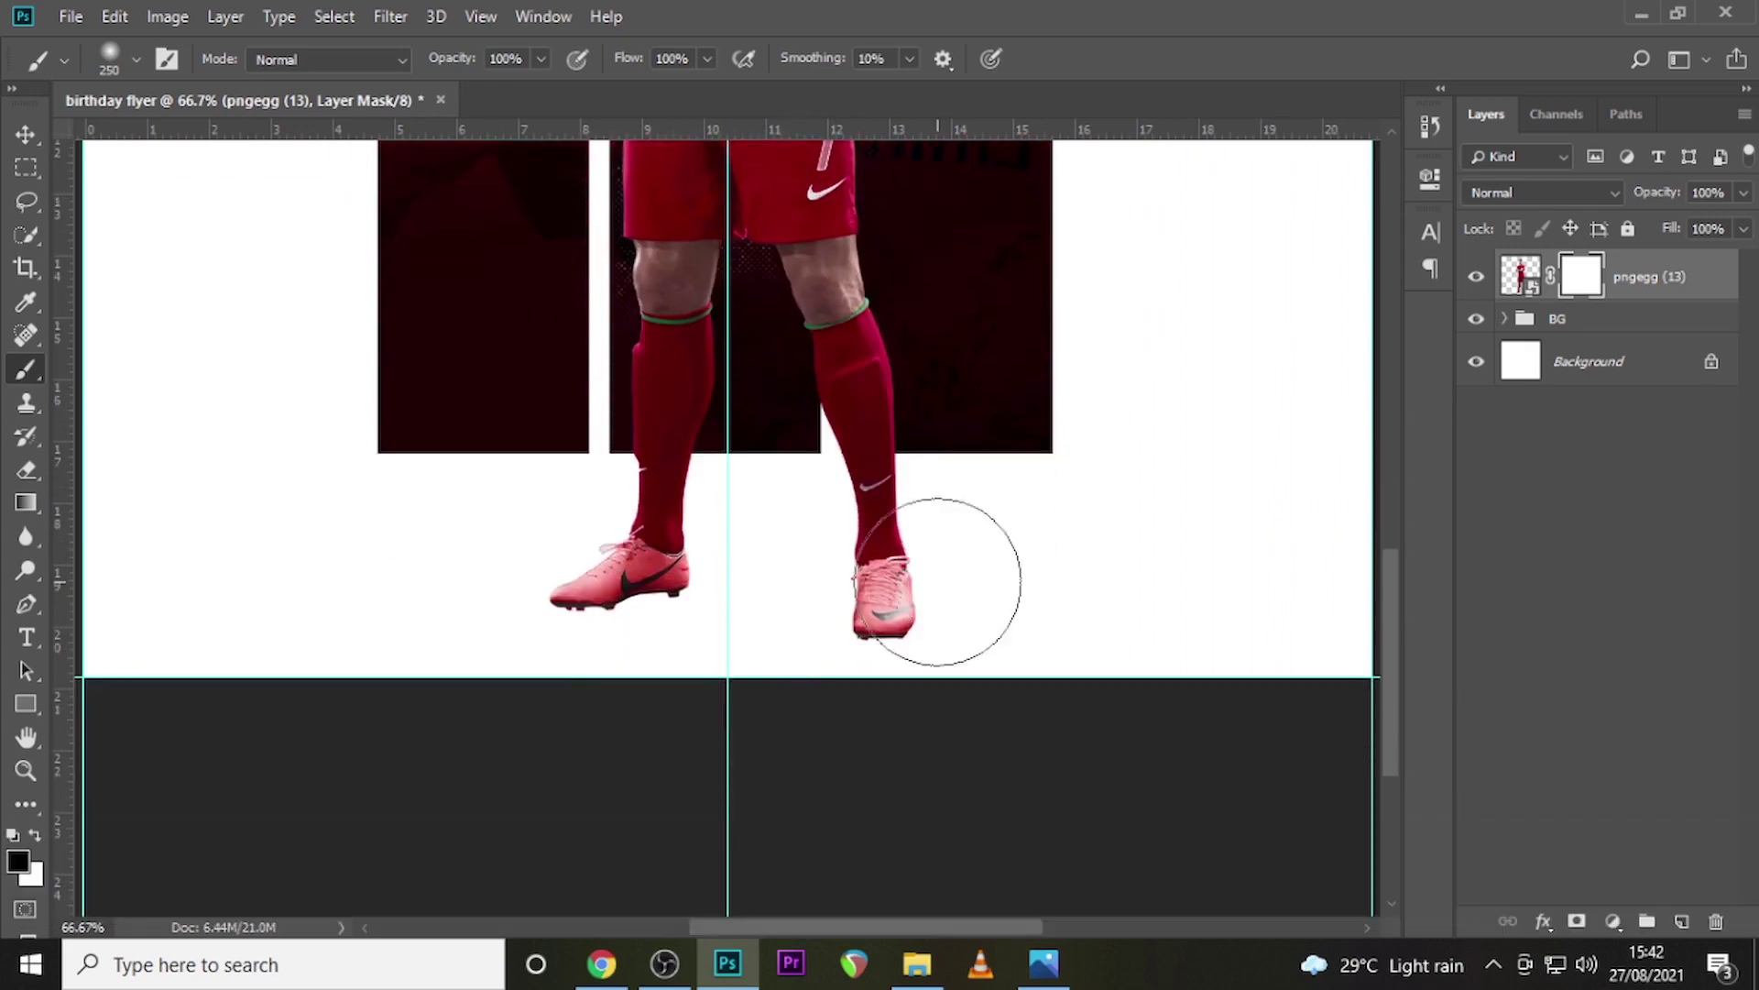
key(bracketleft)
key(bracketleft)
key(bracketleft)
key(bracketleft)
key(bracketleft)
key(bracketleft)
key(bracketleft)
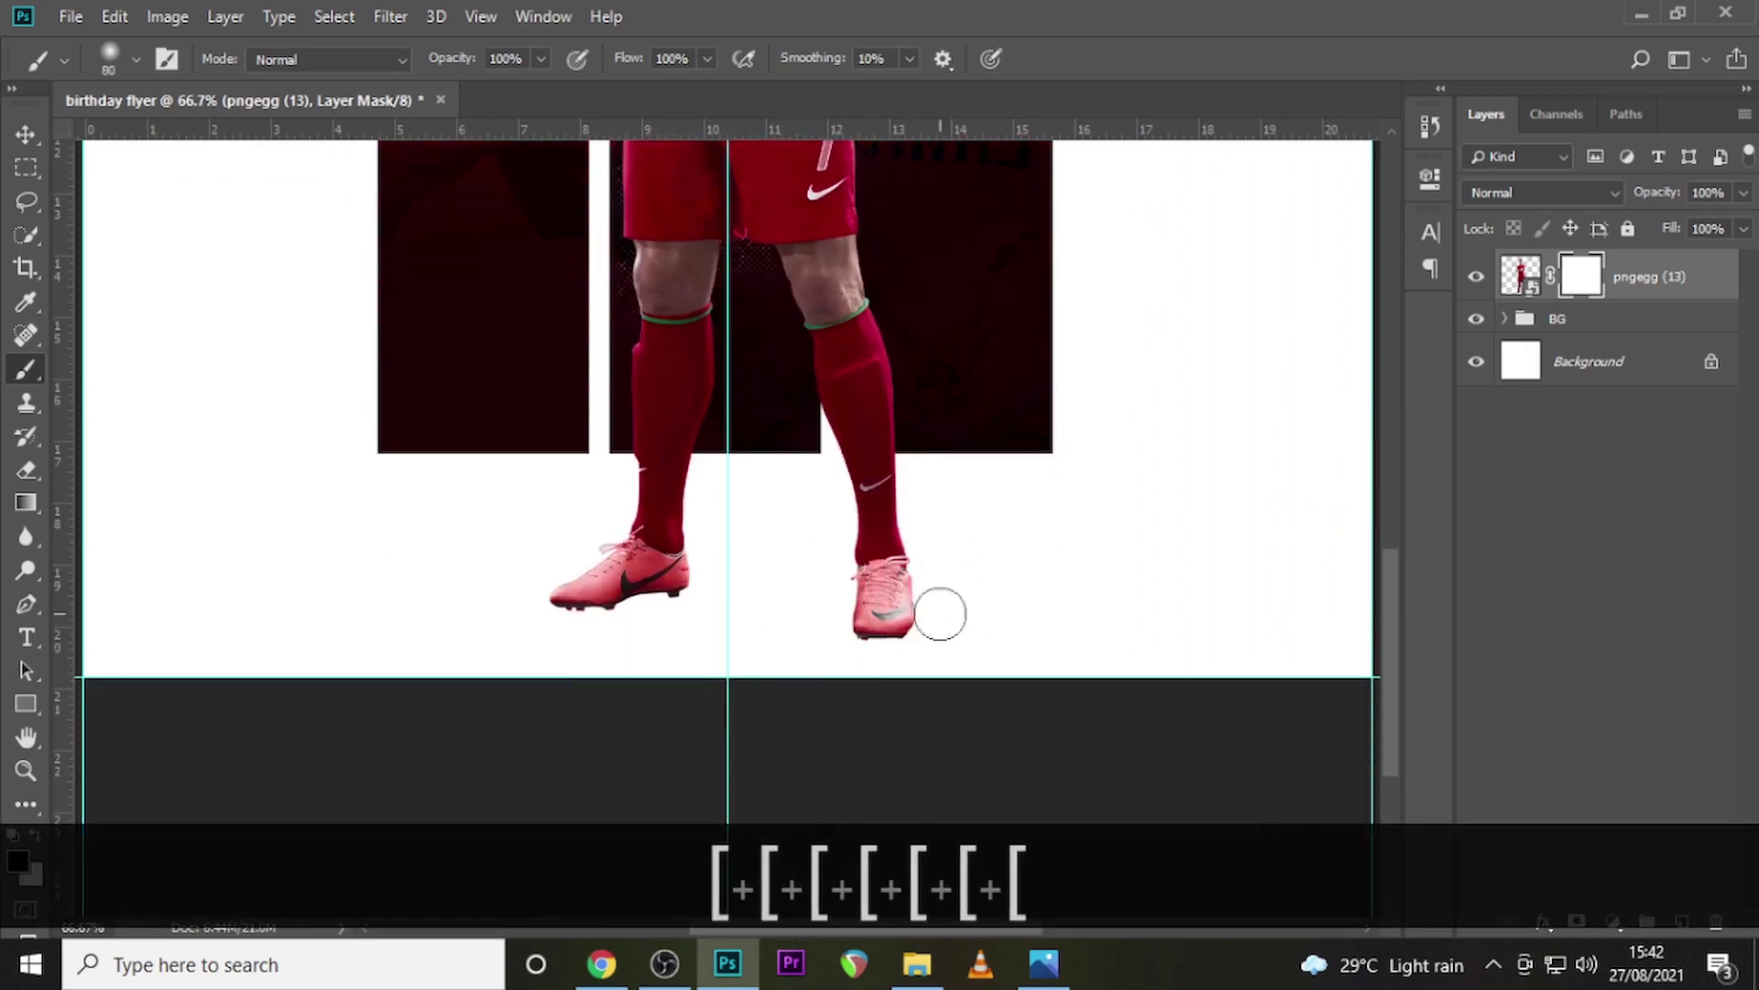
key(bracketleft)
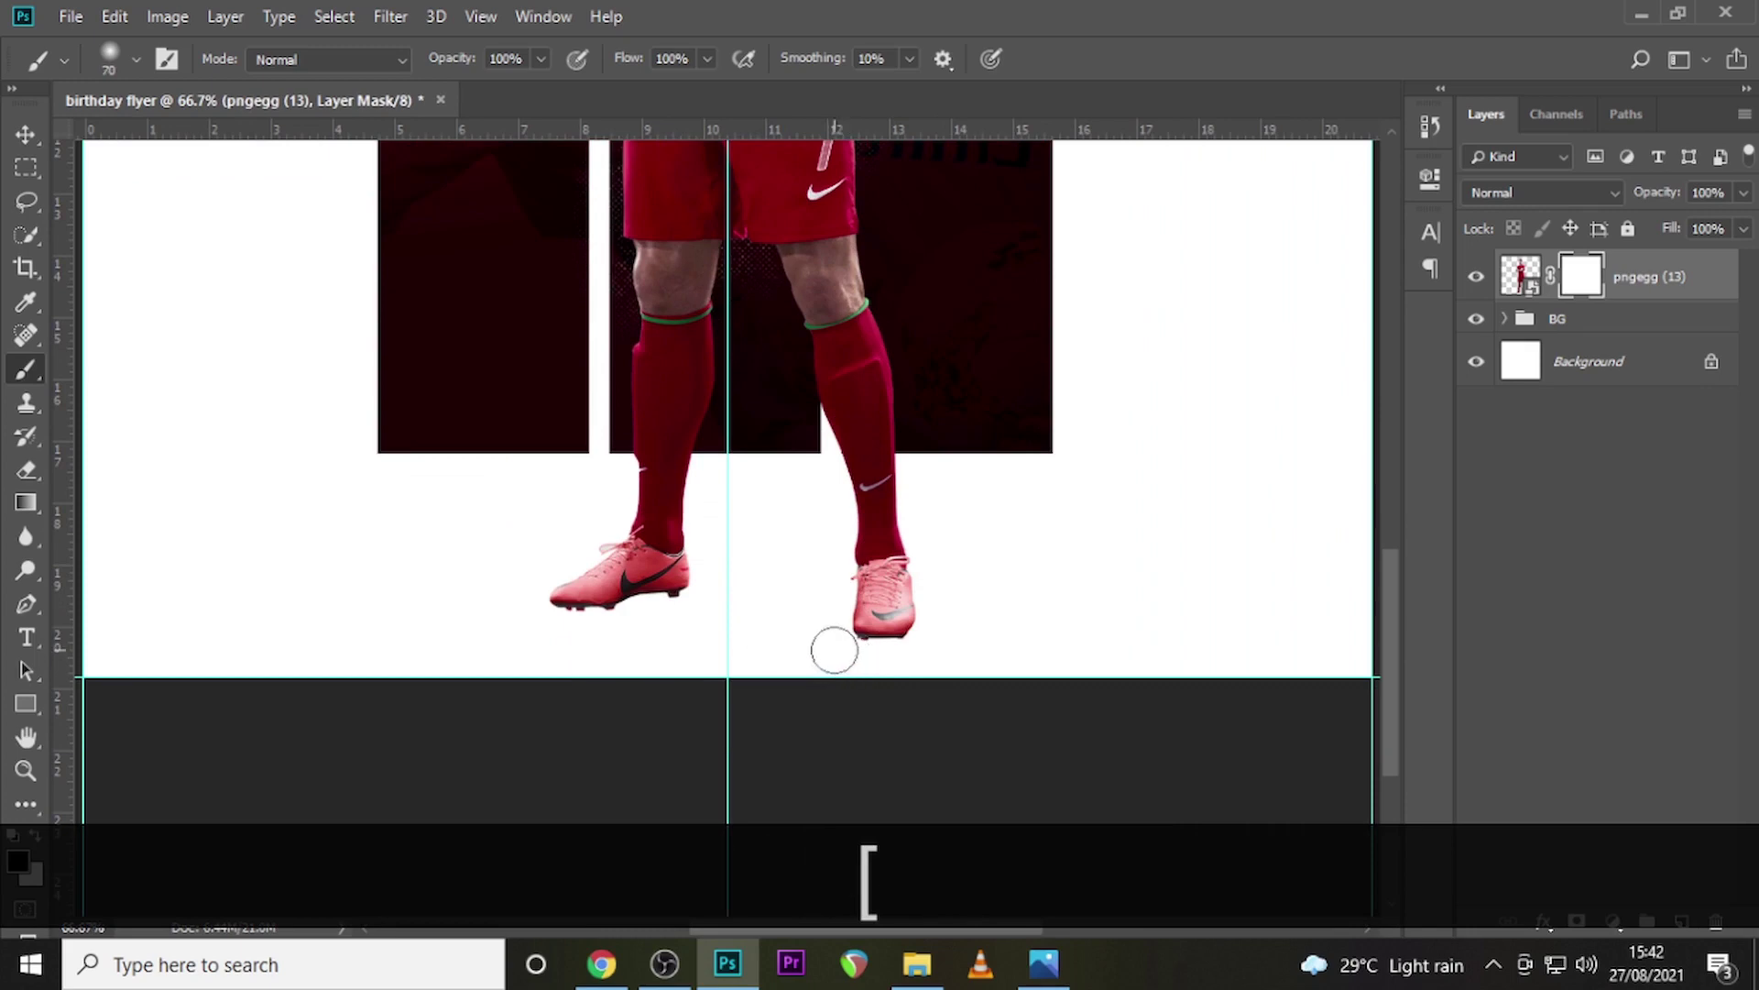
drag(833, 650, 918, 652)
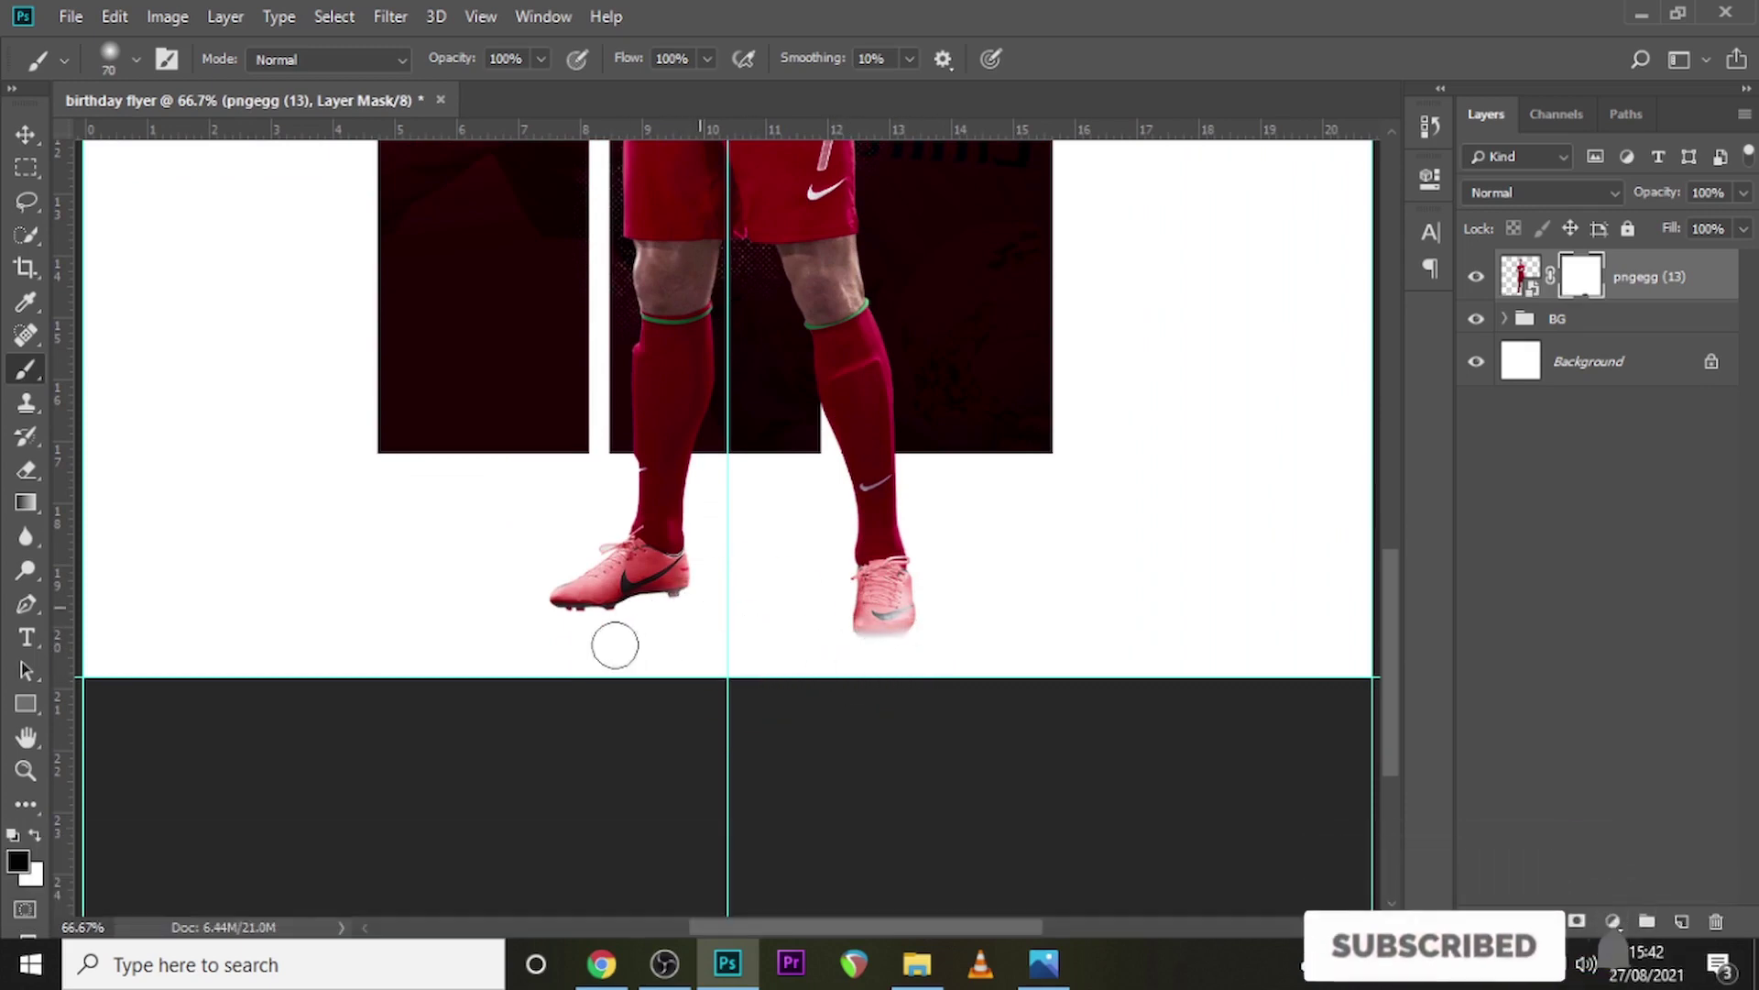
mouse_move(626, 632)
mouse_down()
mouse_move(550, 629)
mouse_move(718, 612)
mouse_move(498, 640)
mouse_move(656, 644)
mouse_up()
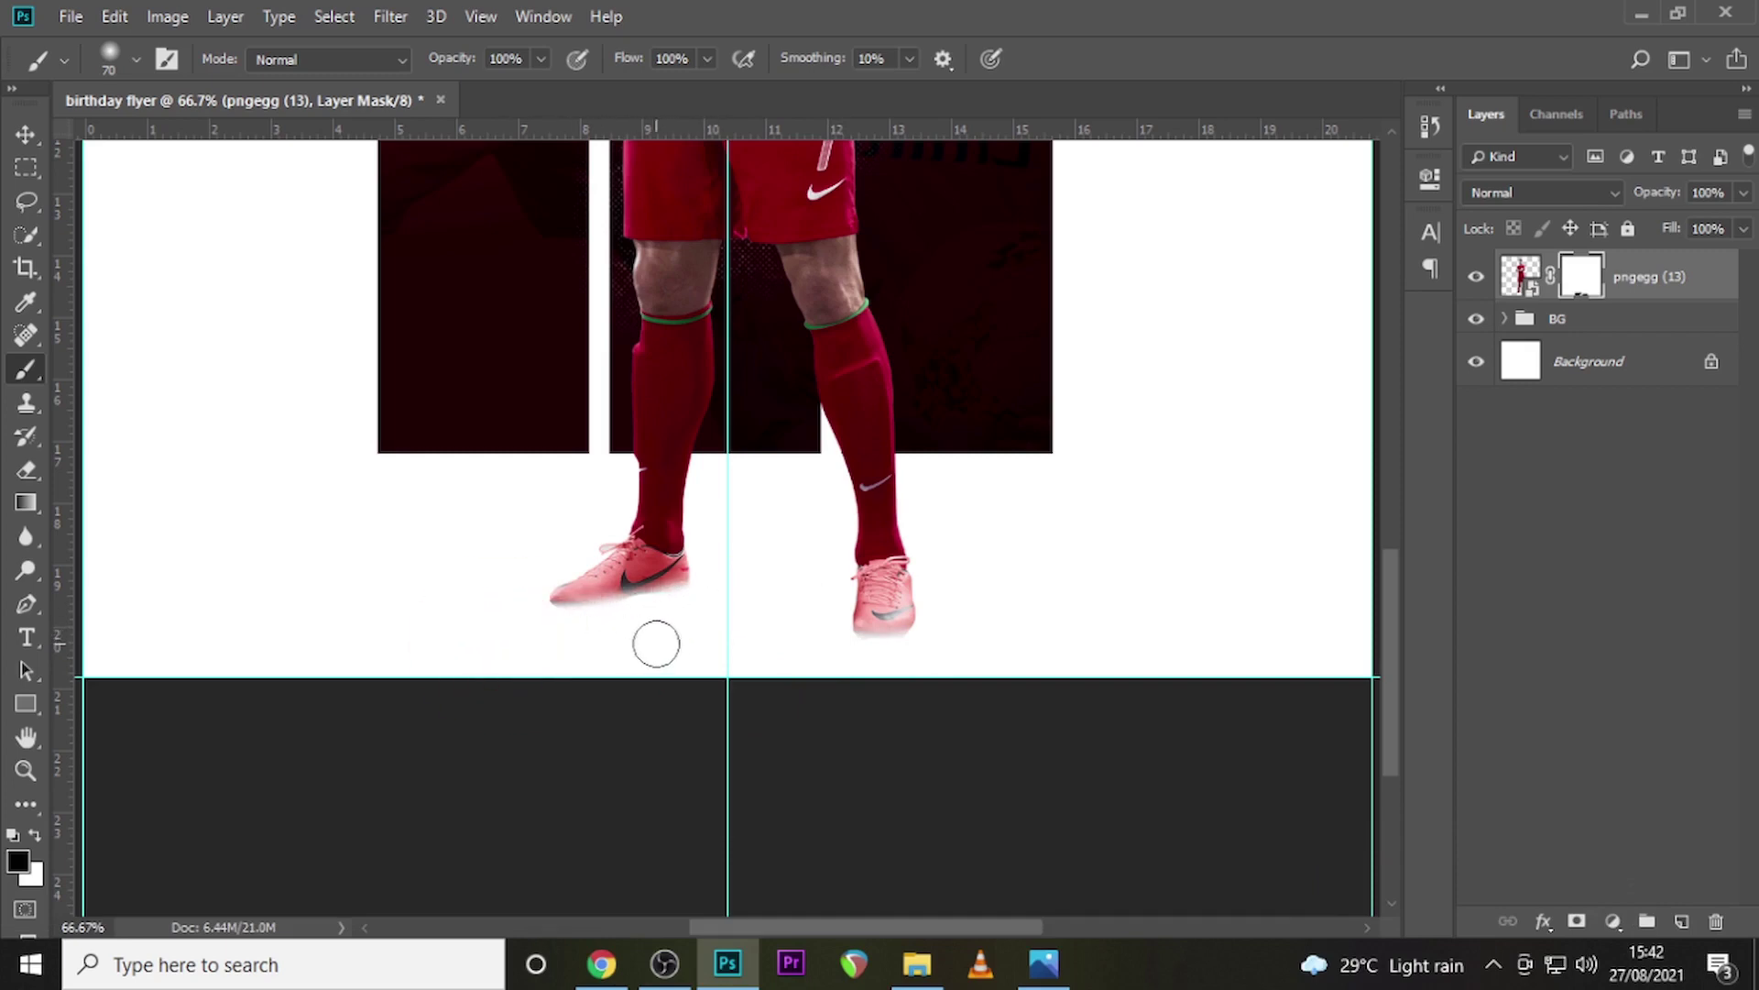
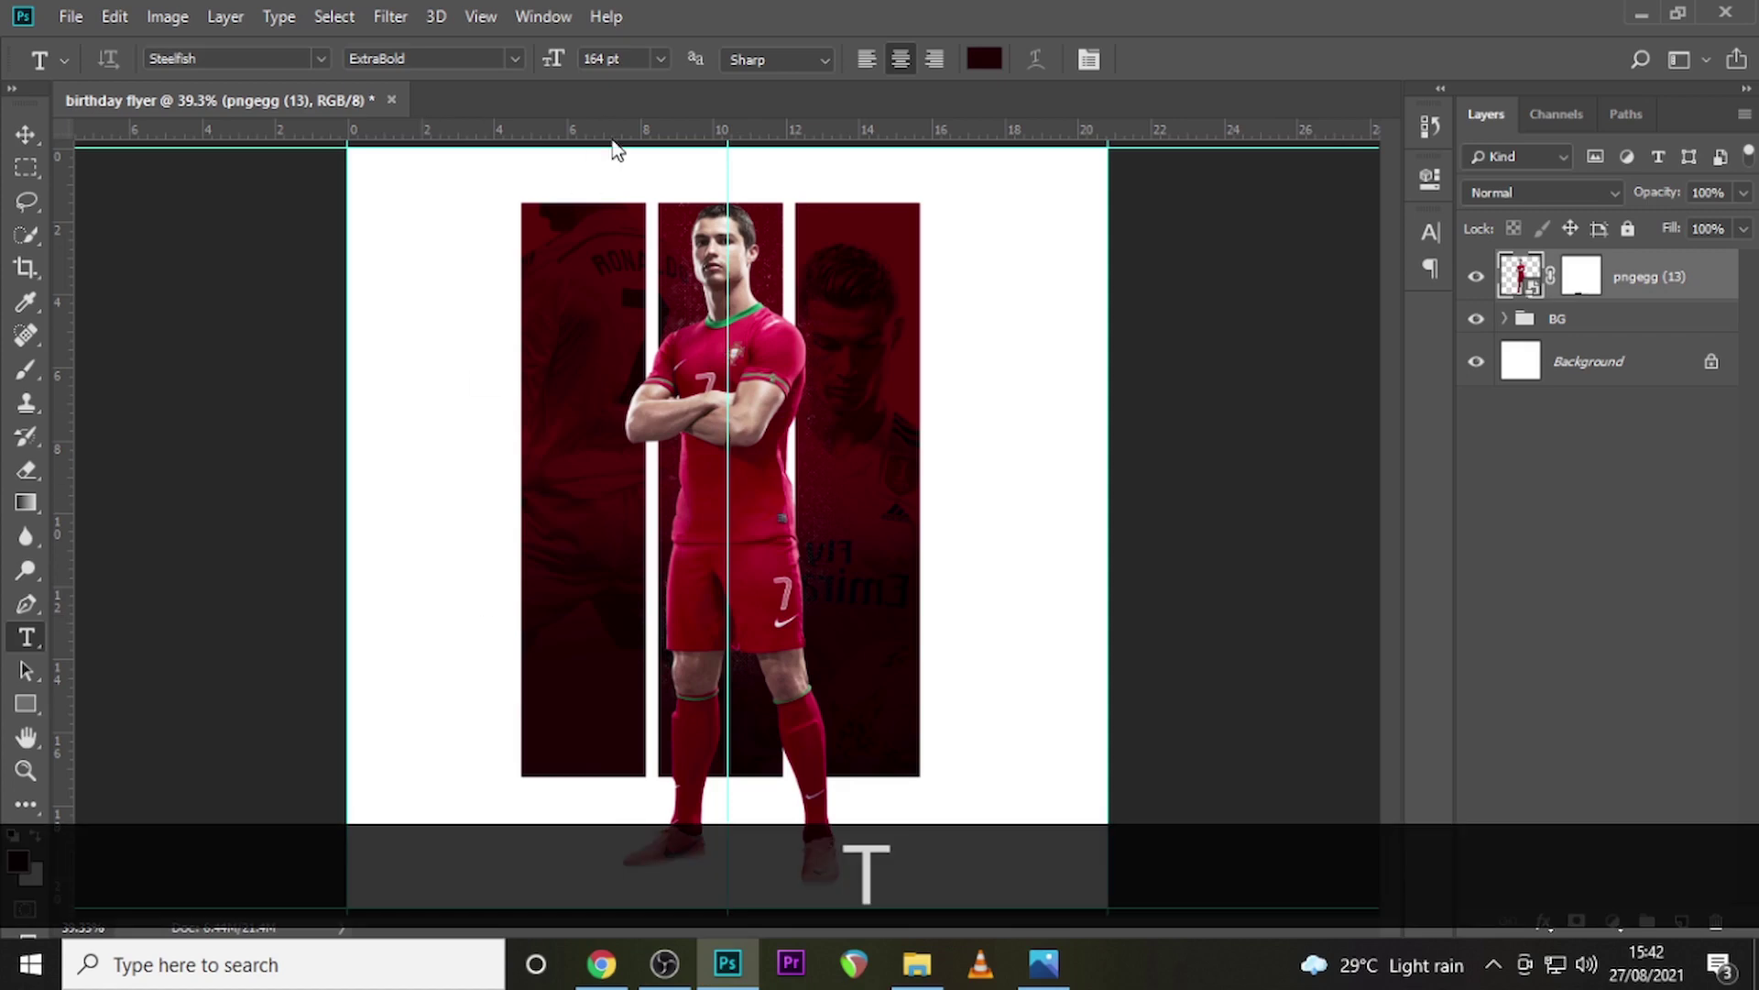
Add the text HAPPY BIRTHDAY above the left rectangle near the canvas's upper edge
click(584, 192)
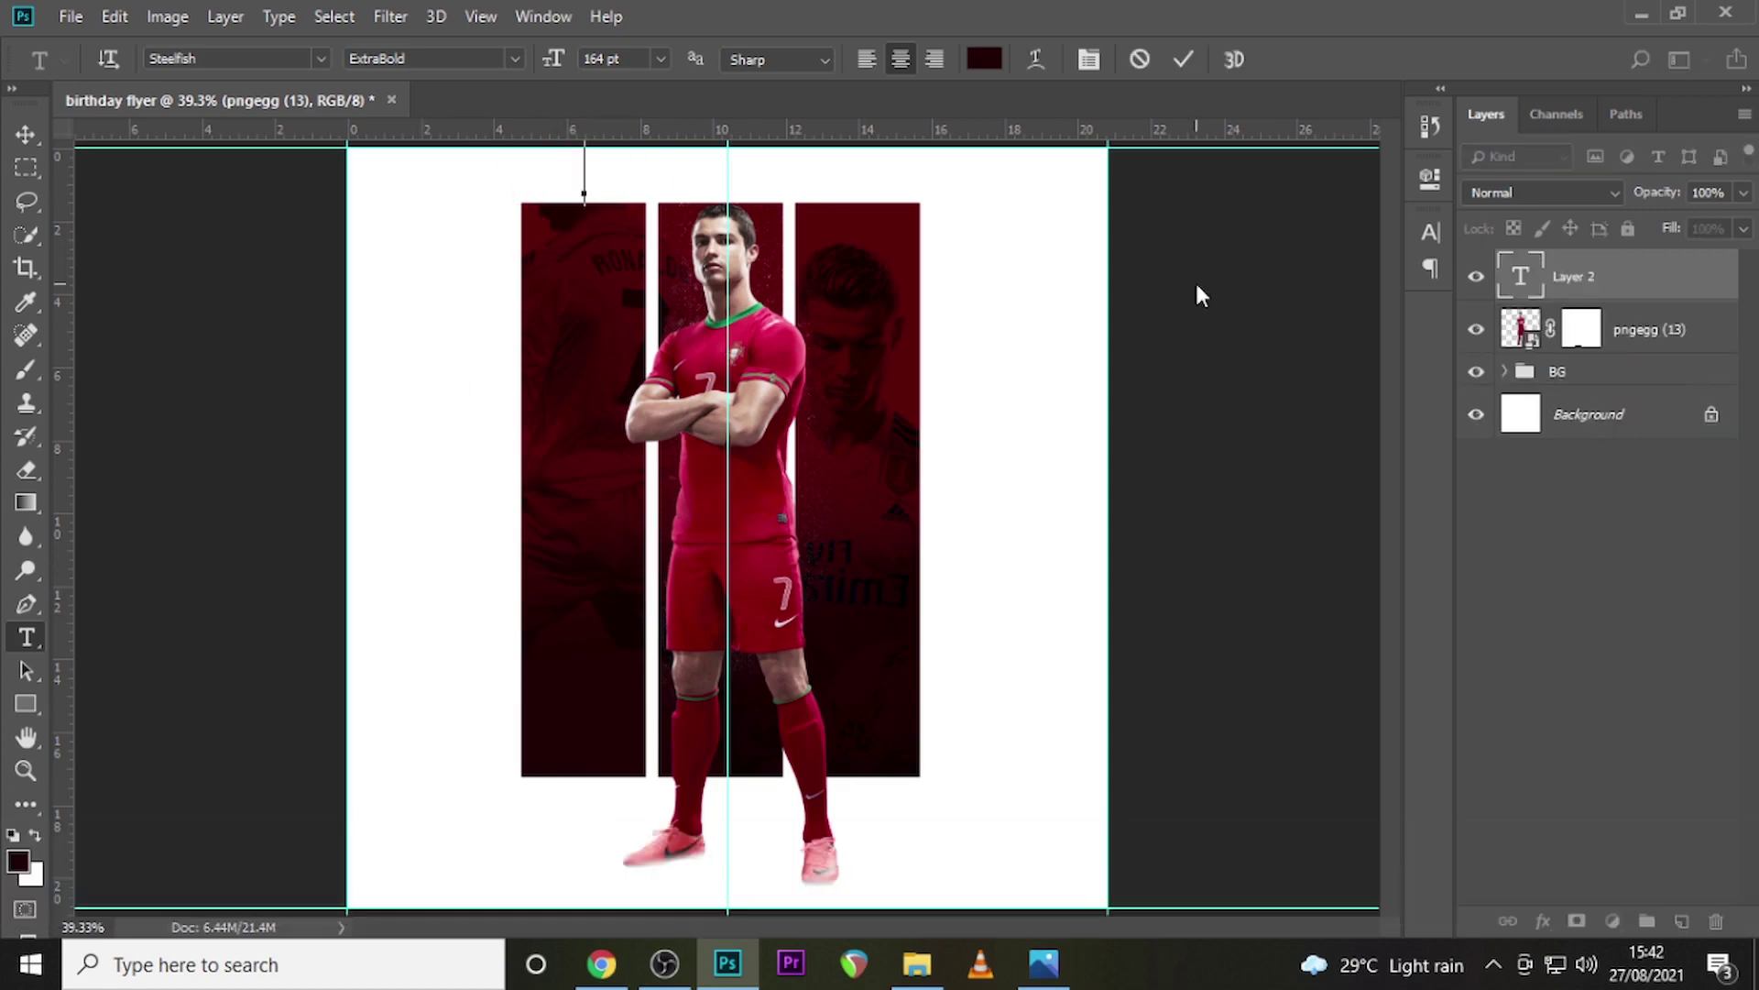
key(Caps_Lock)
text(HAPP)
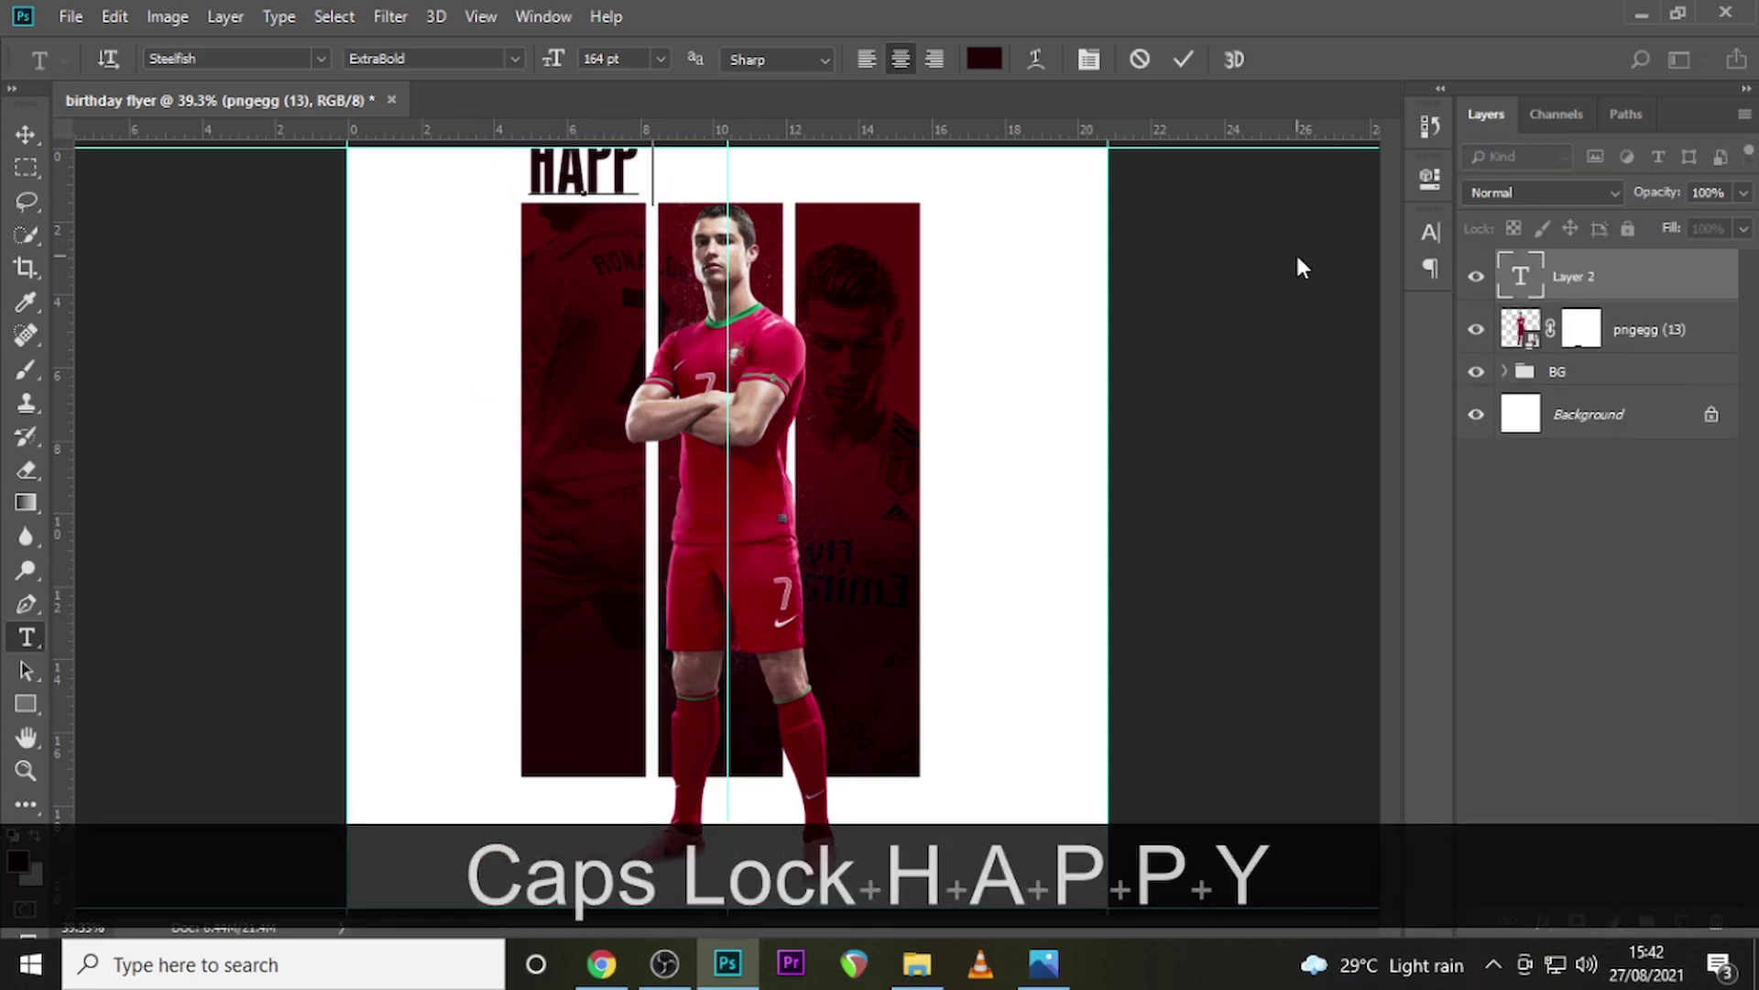
text(Y BIRTHDAY)
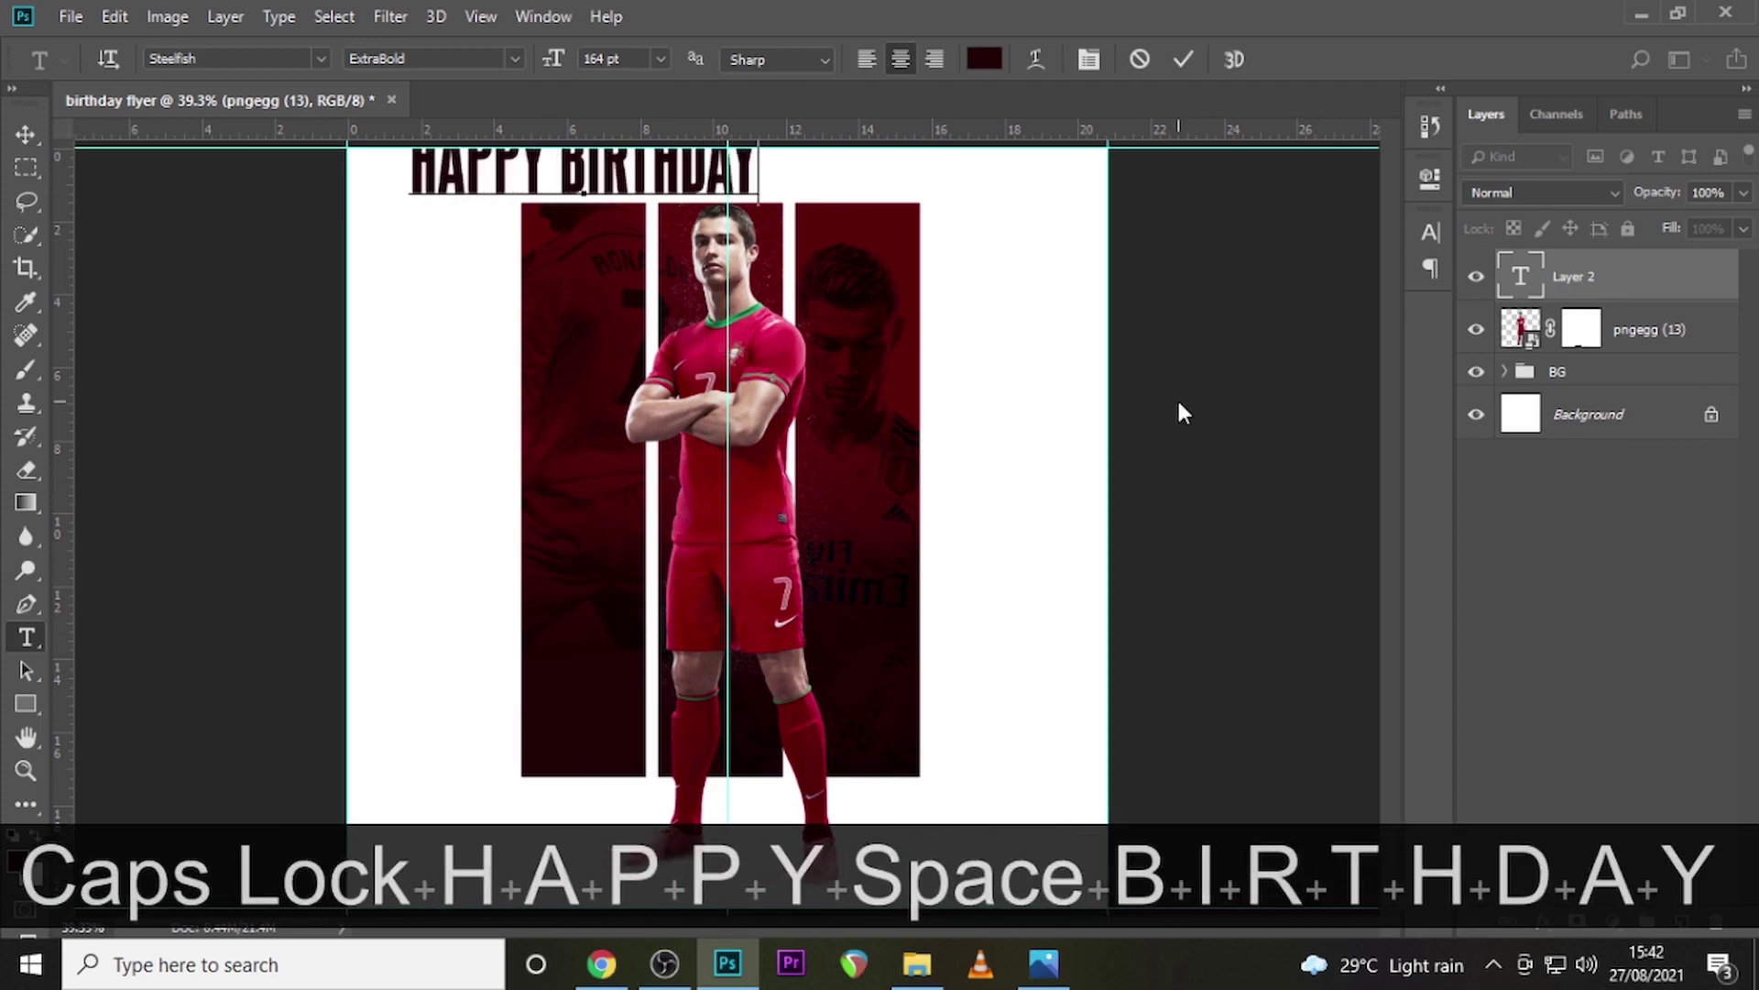
key(ctrl)
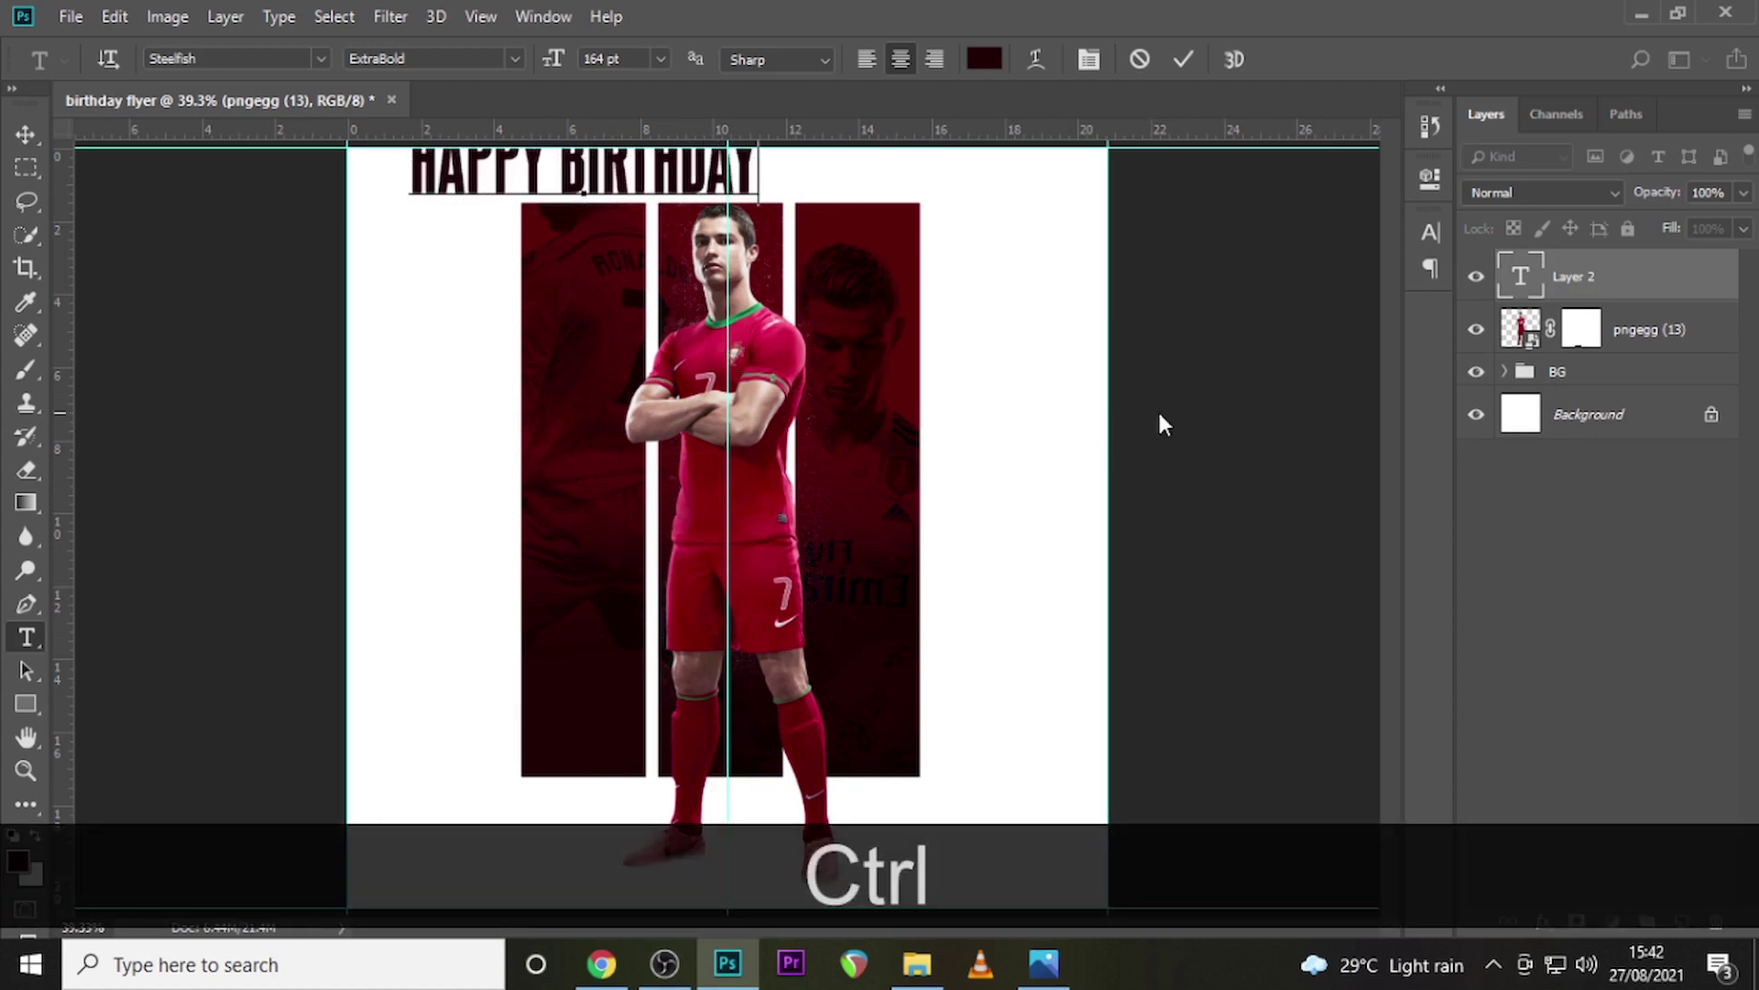
click(1592, 290)
Format the HAPPY BIRTHDAY text as Helvetica Bold at 42 pt
click(1430, 231)
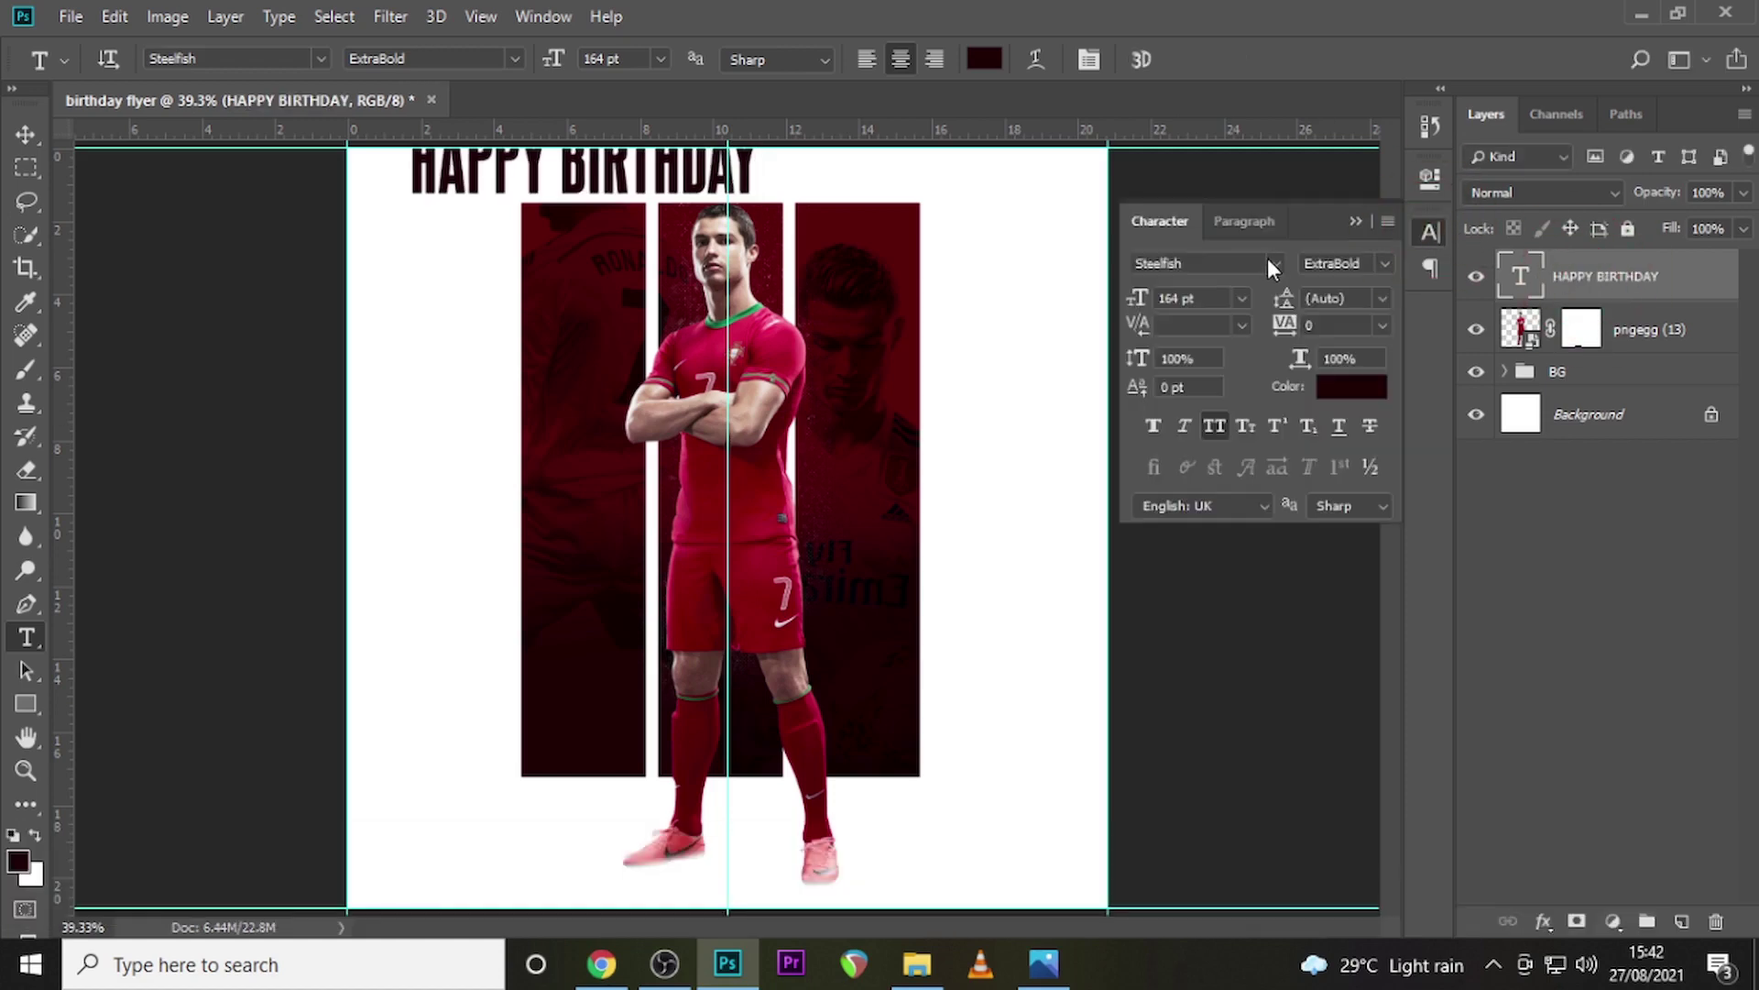
click(1280, 263)
click(1229, 366)
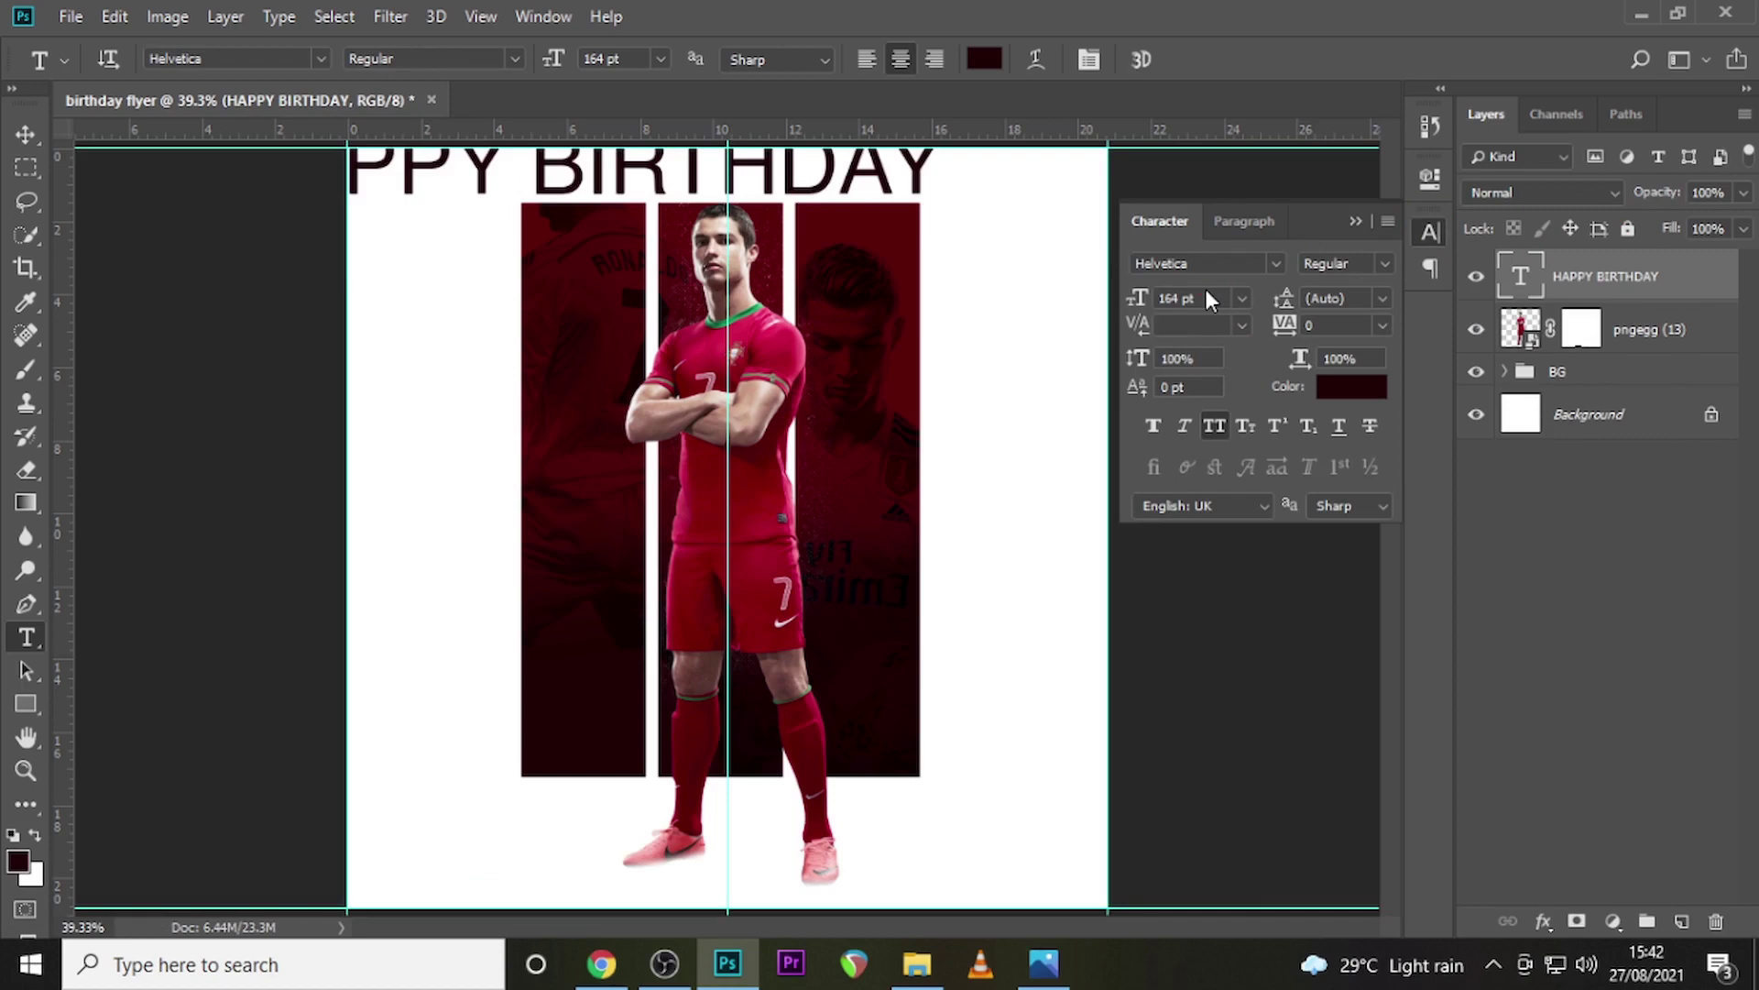
click(1123, 299)
text(42p)
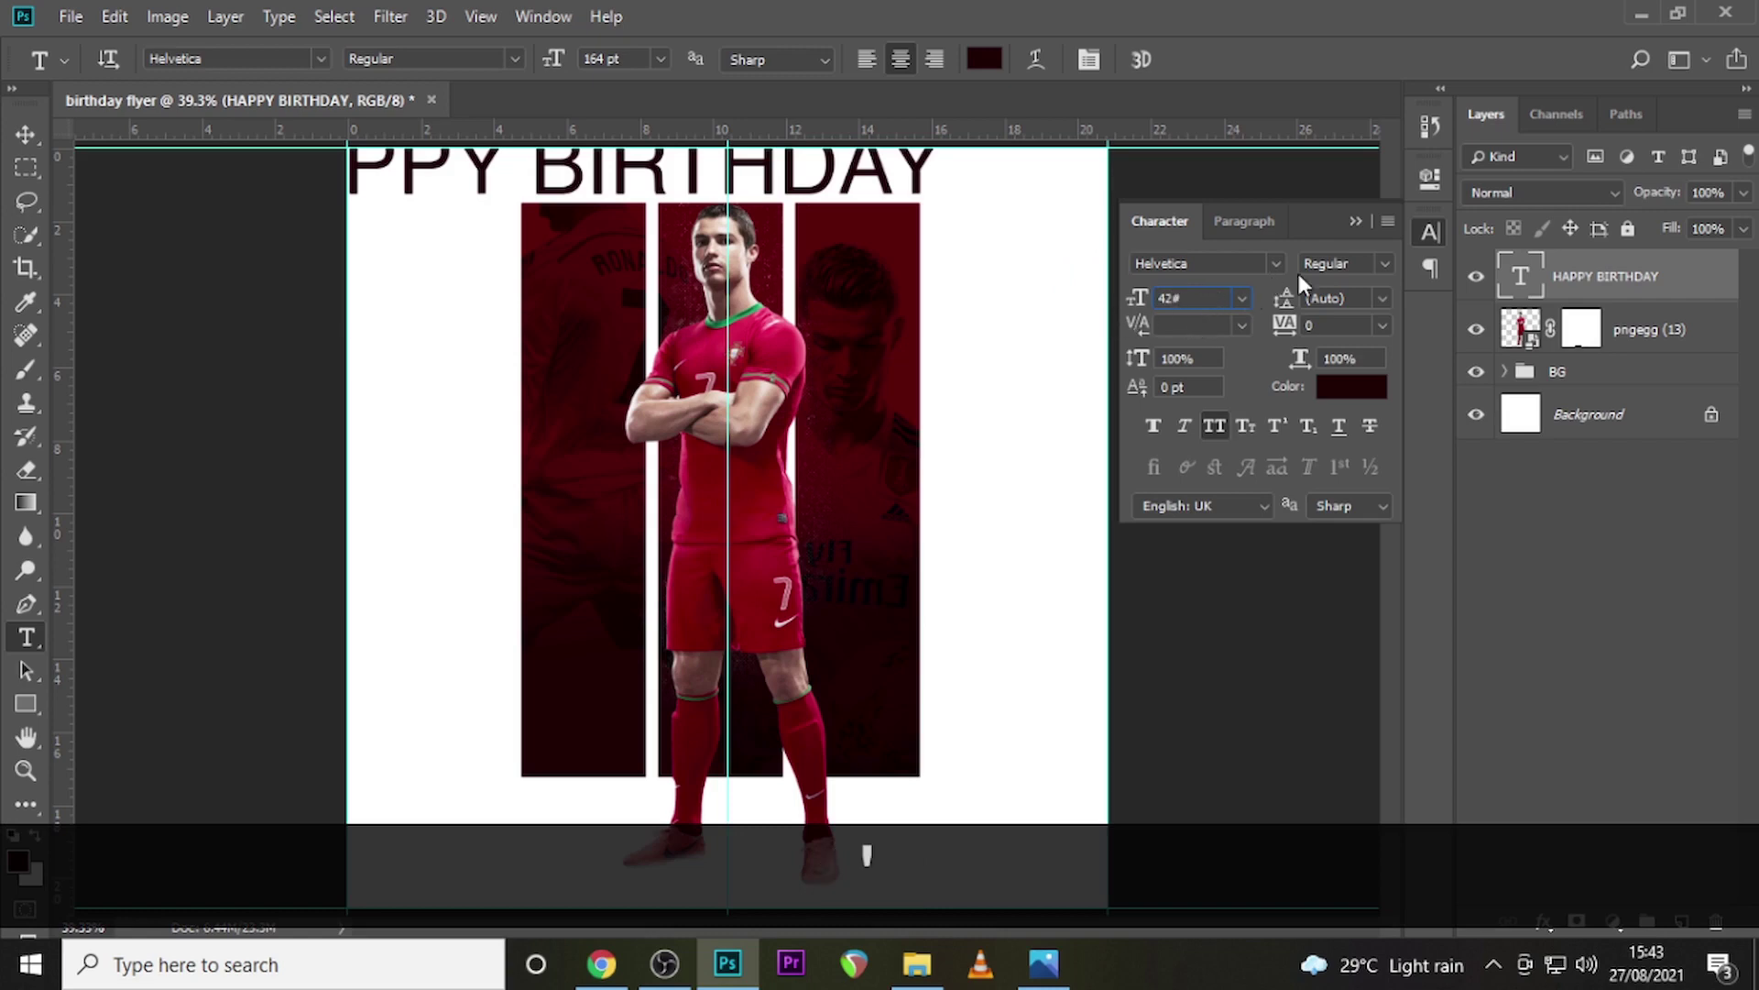
click(1371, 265)
click(1386, 264)
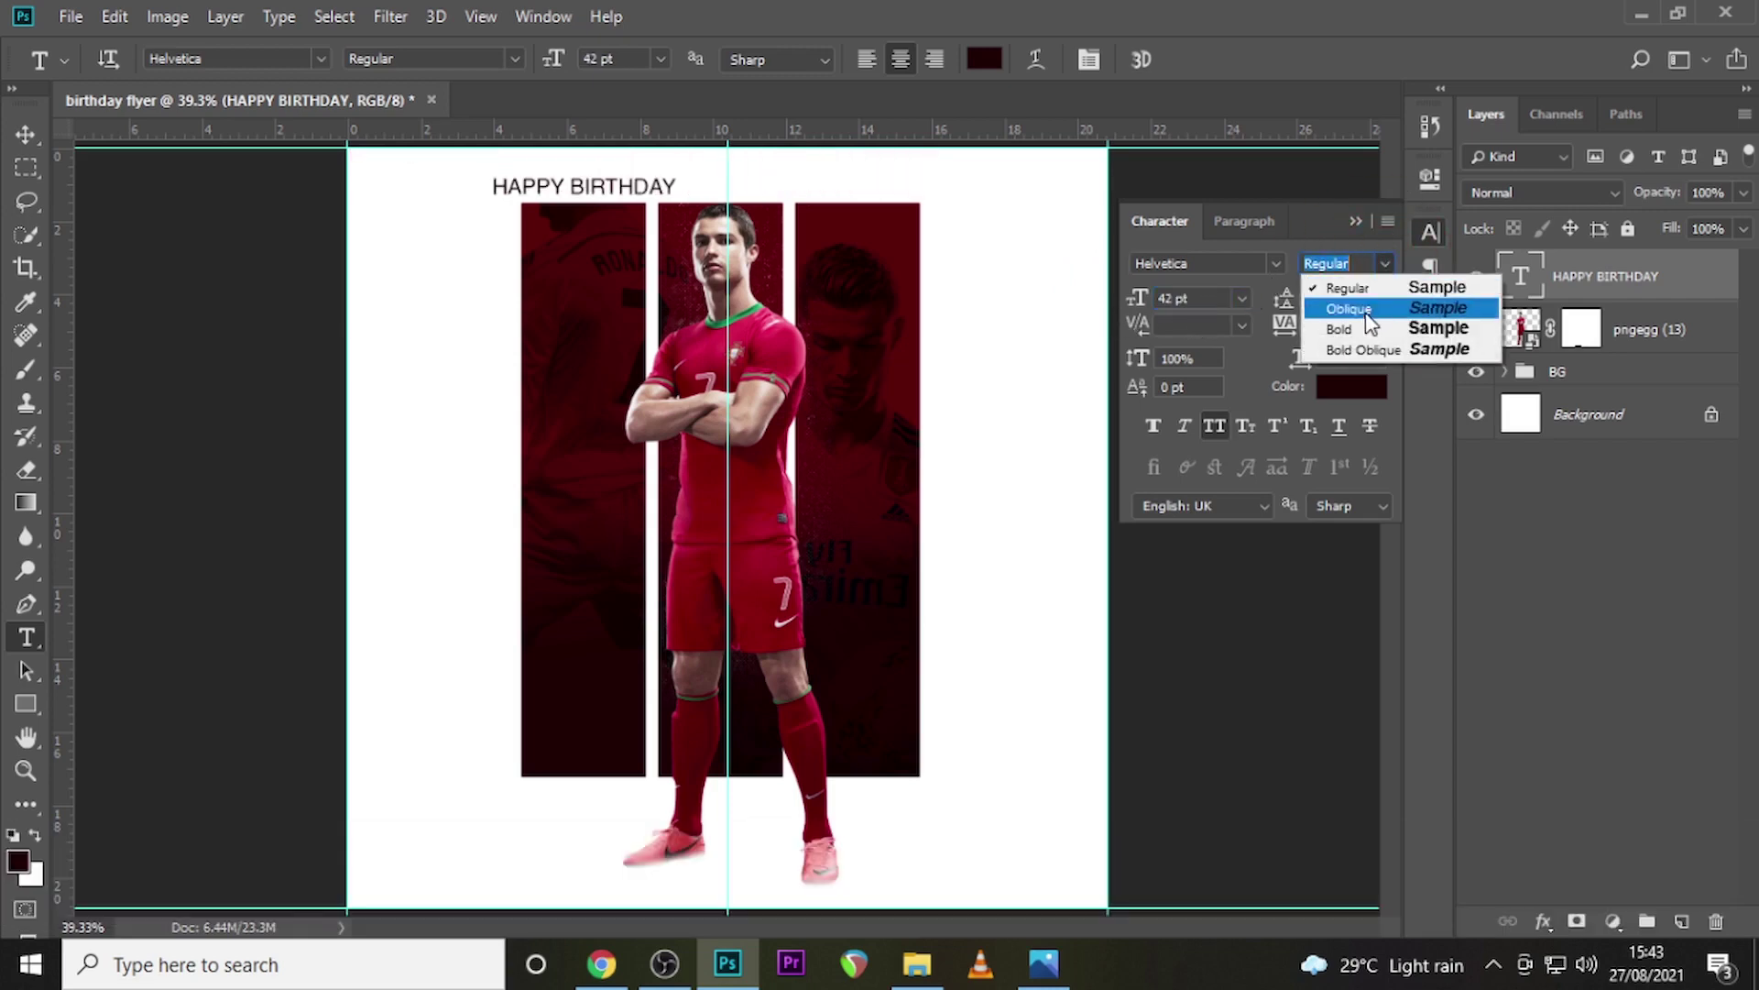
click(1411, 334)
click(1580, 298)
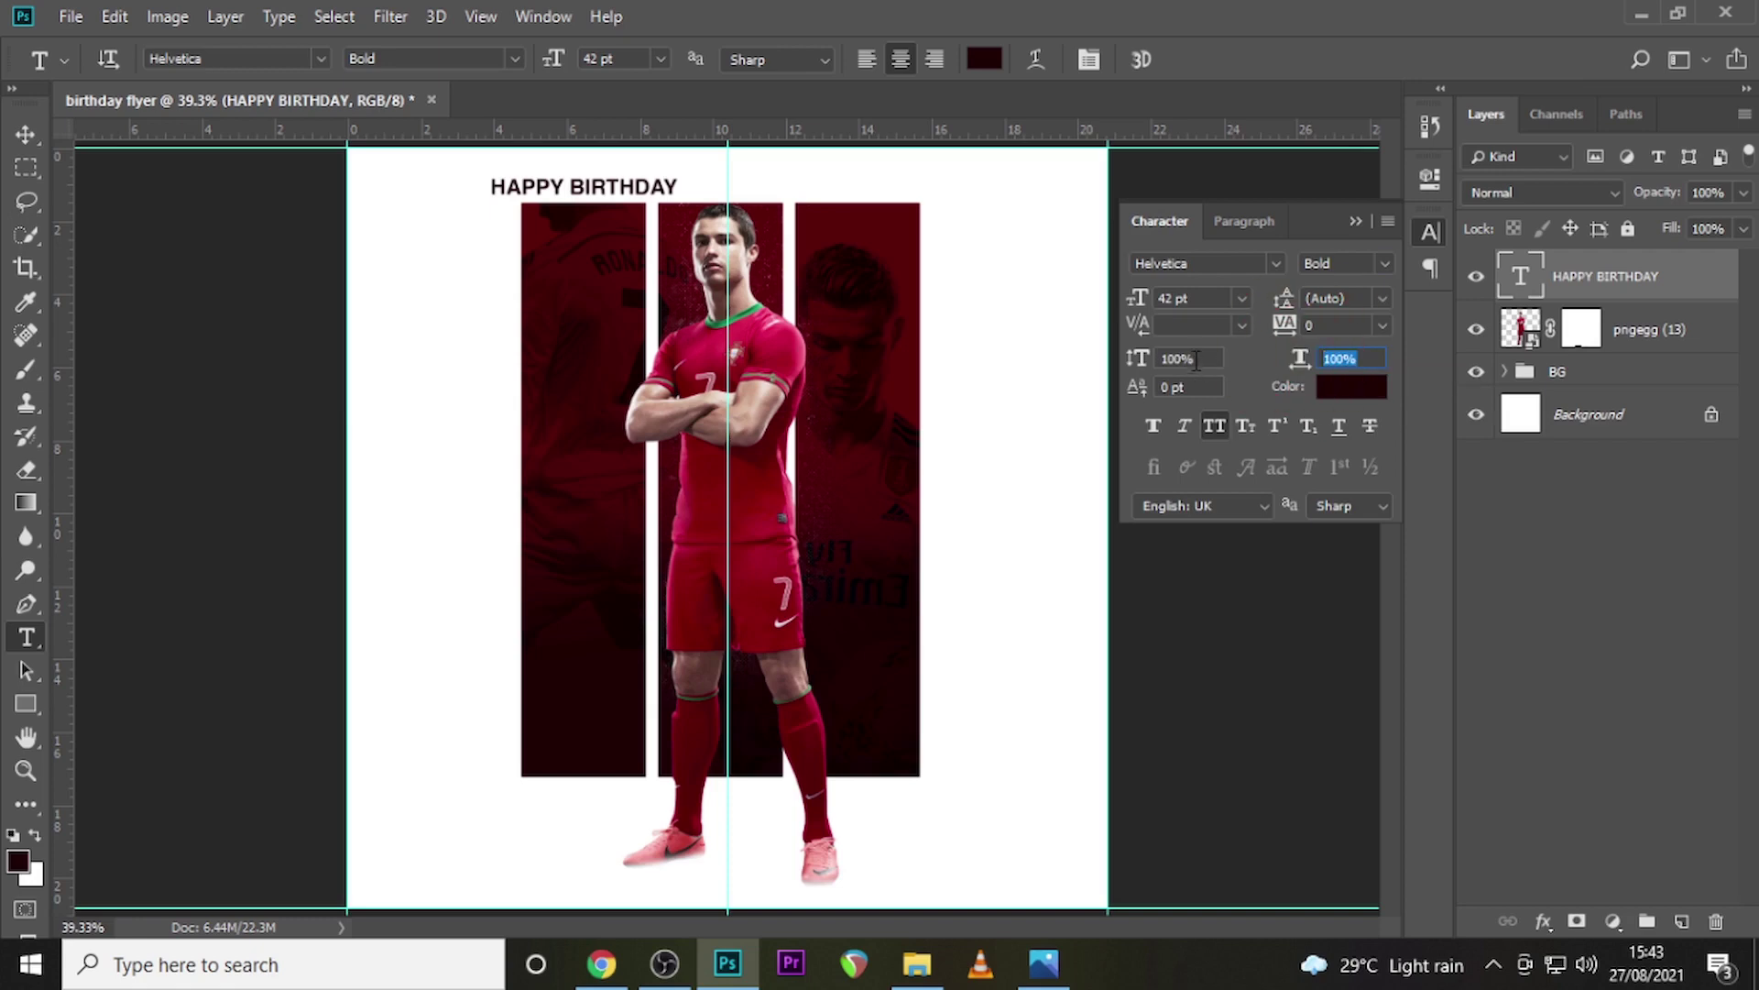
Set the HAPPY BIRTHDAY text's tracking to 100 and its color to black
click(1149, 345)
click(1318, 324)
text(100)
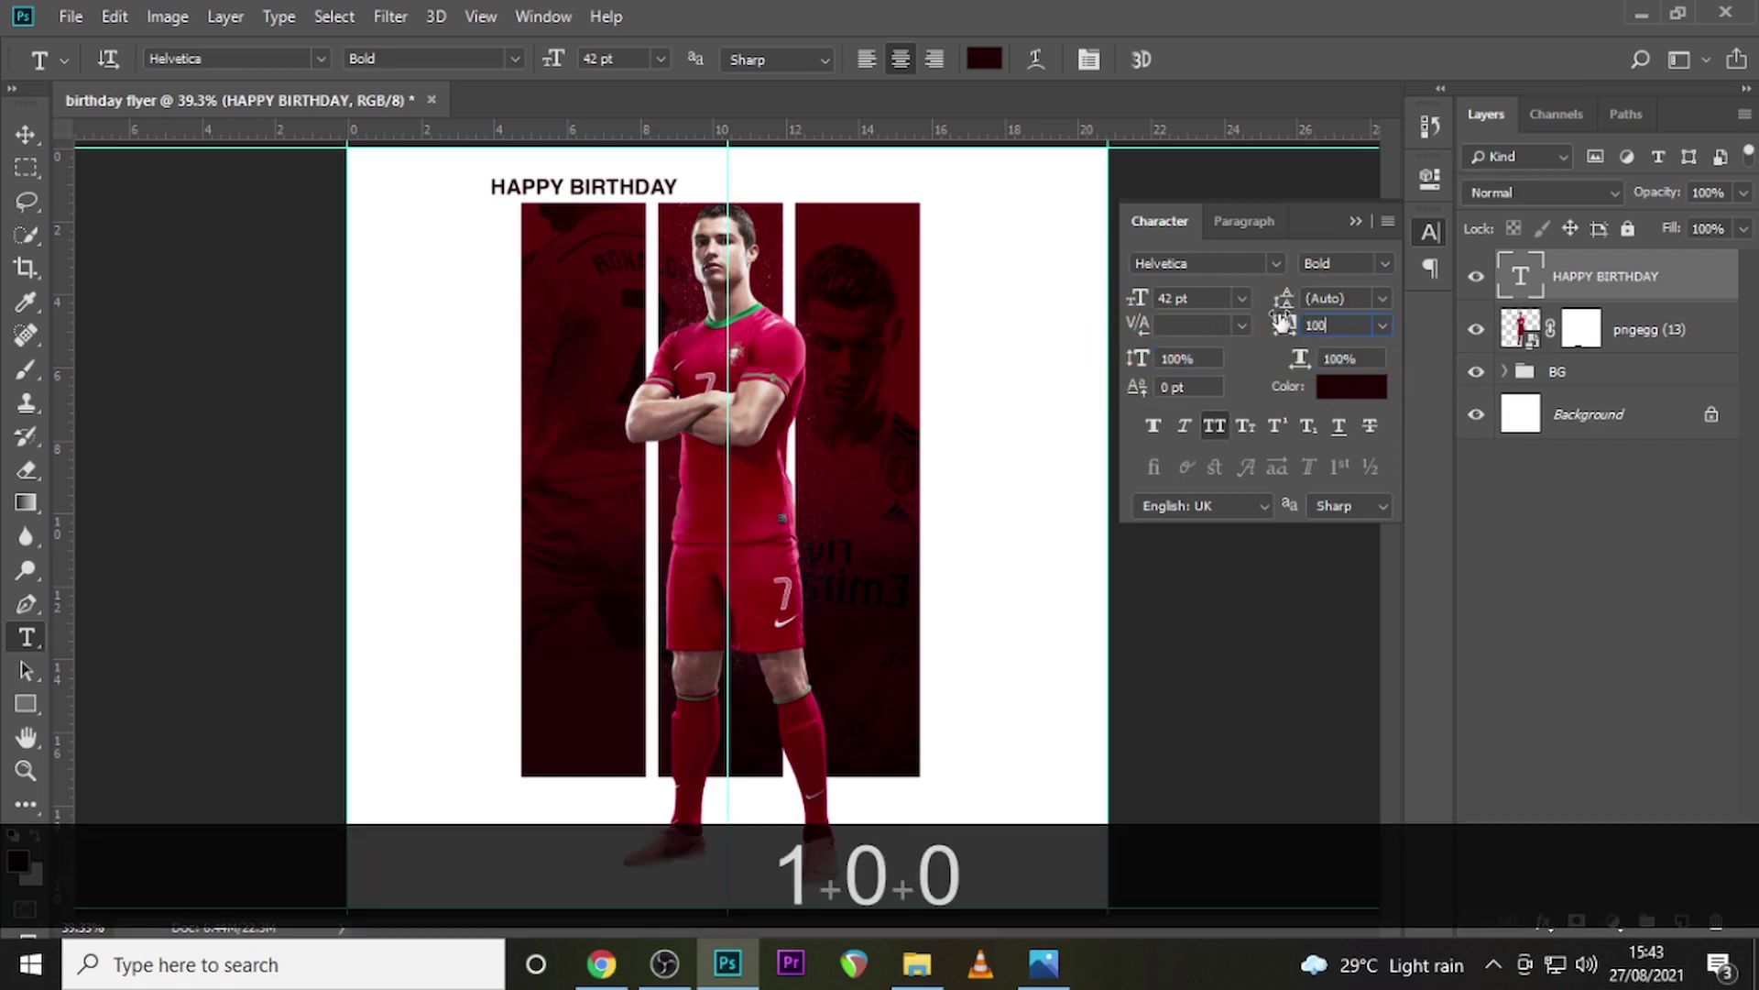
key(Return)
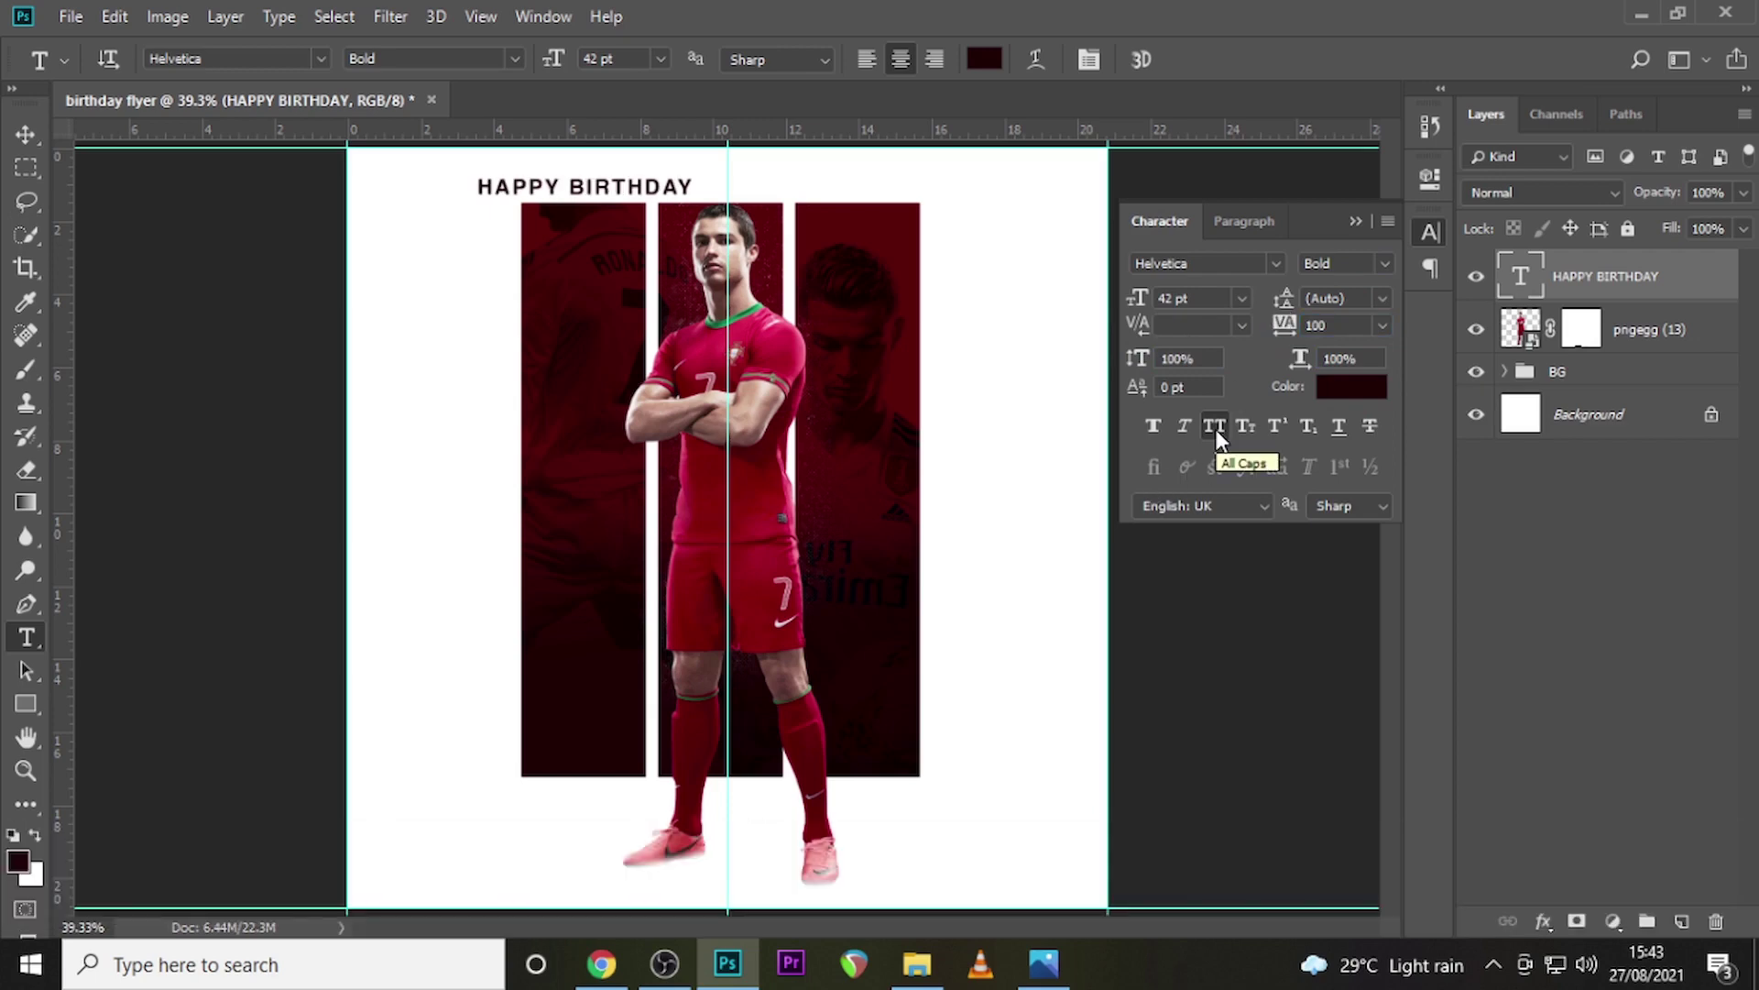
click(1351, 386)
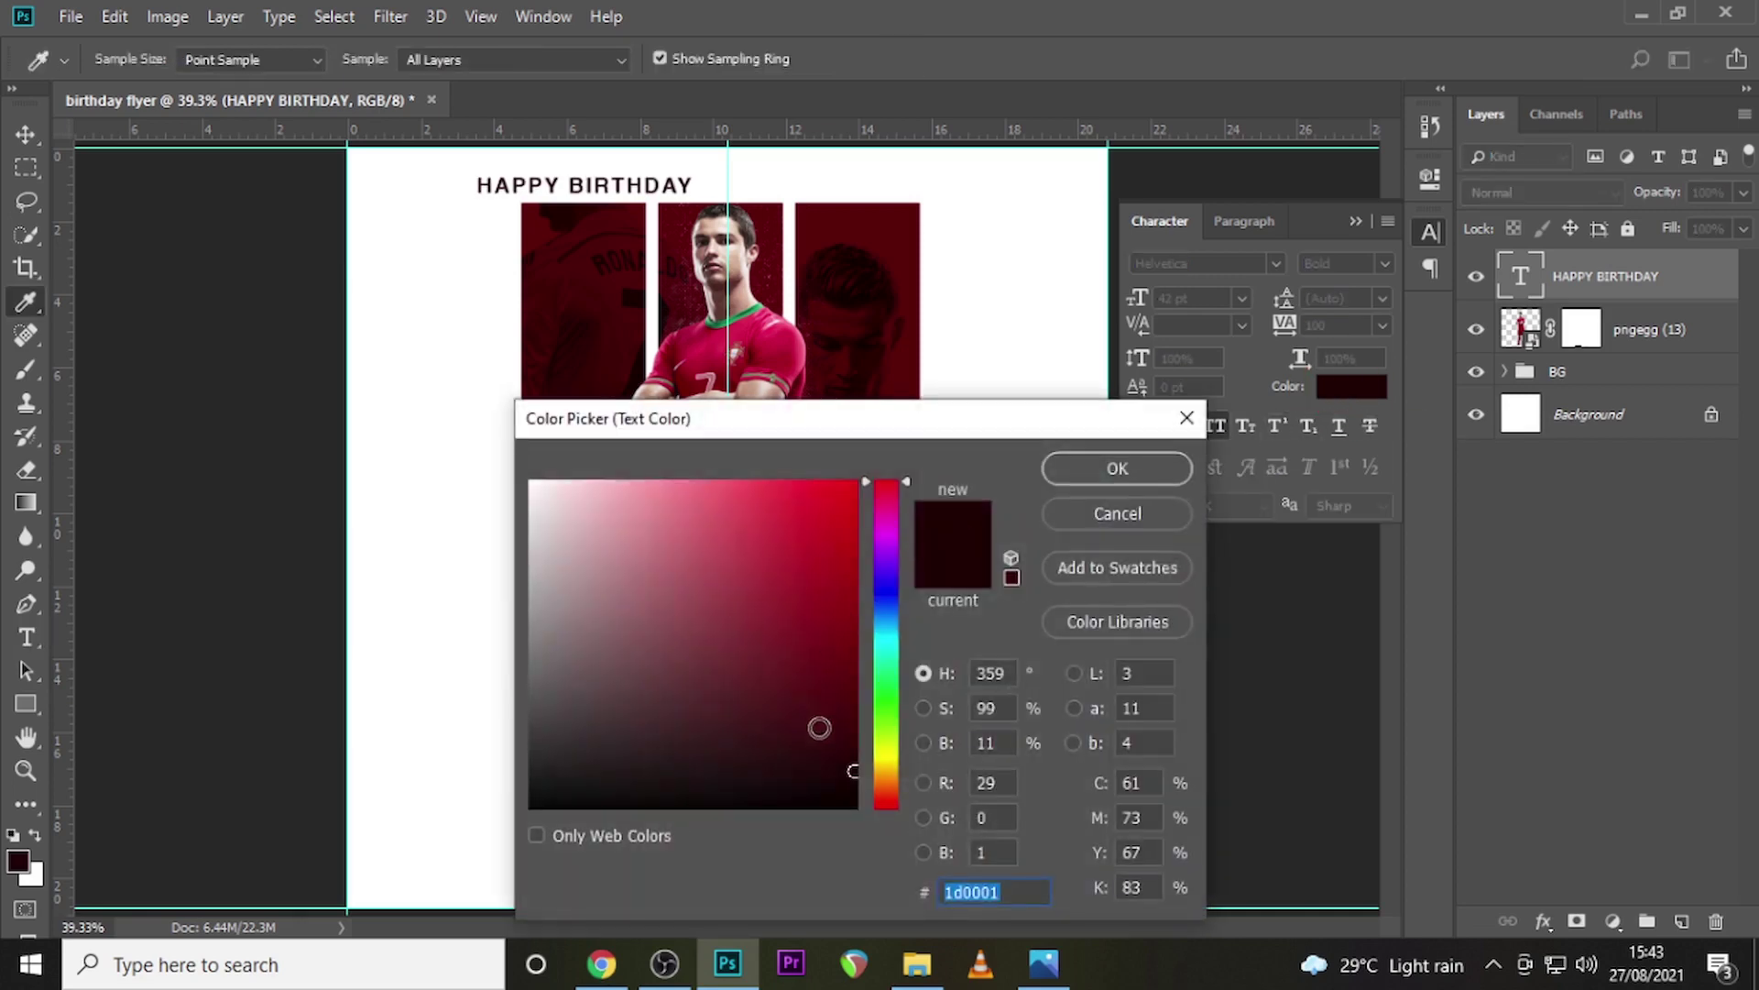
drag(853, 772, 855, 807)
click(1169, 468)
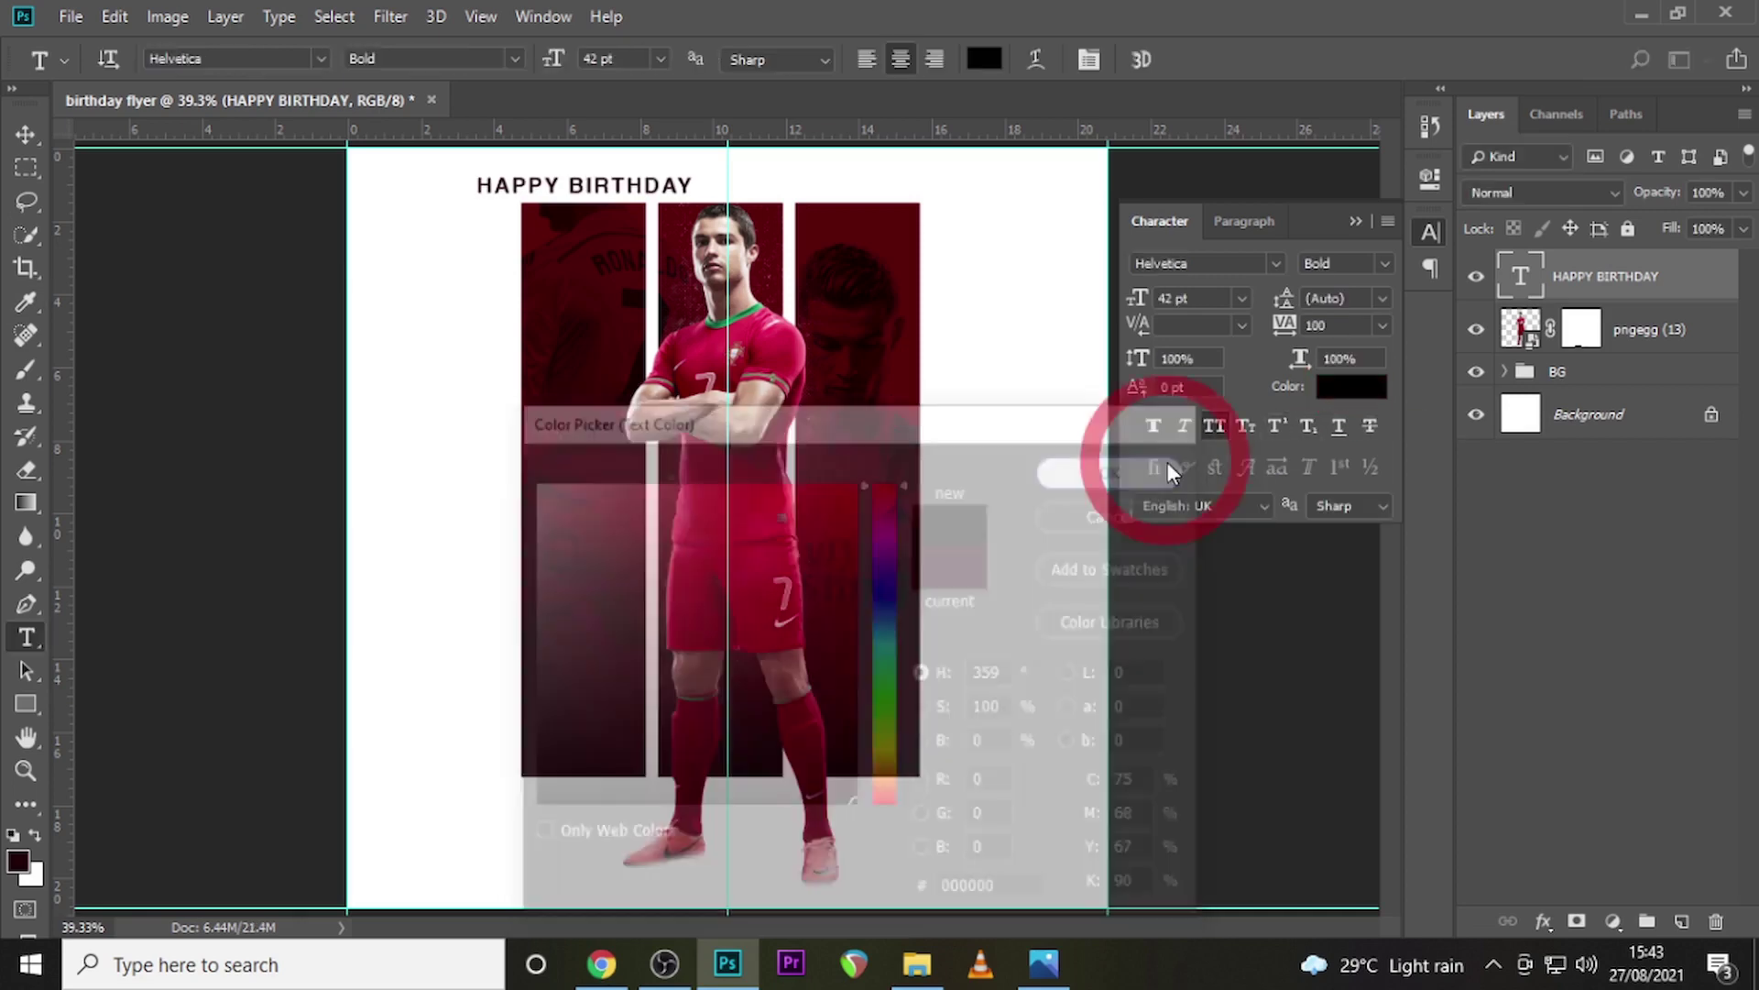
click(1252, 226)
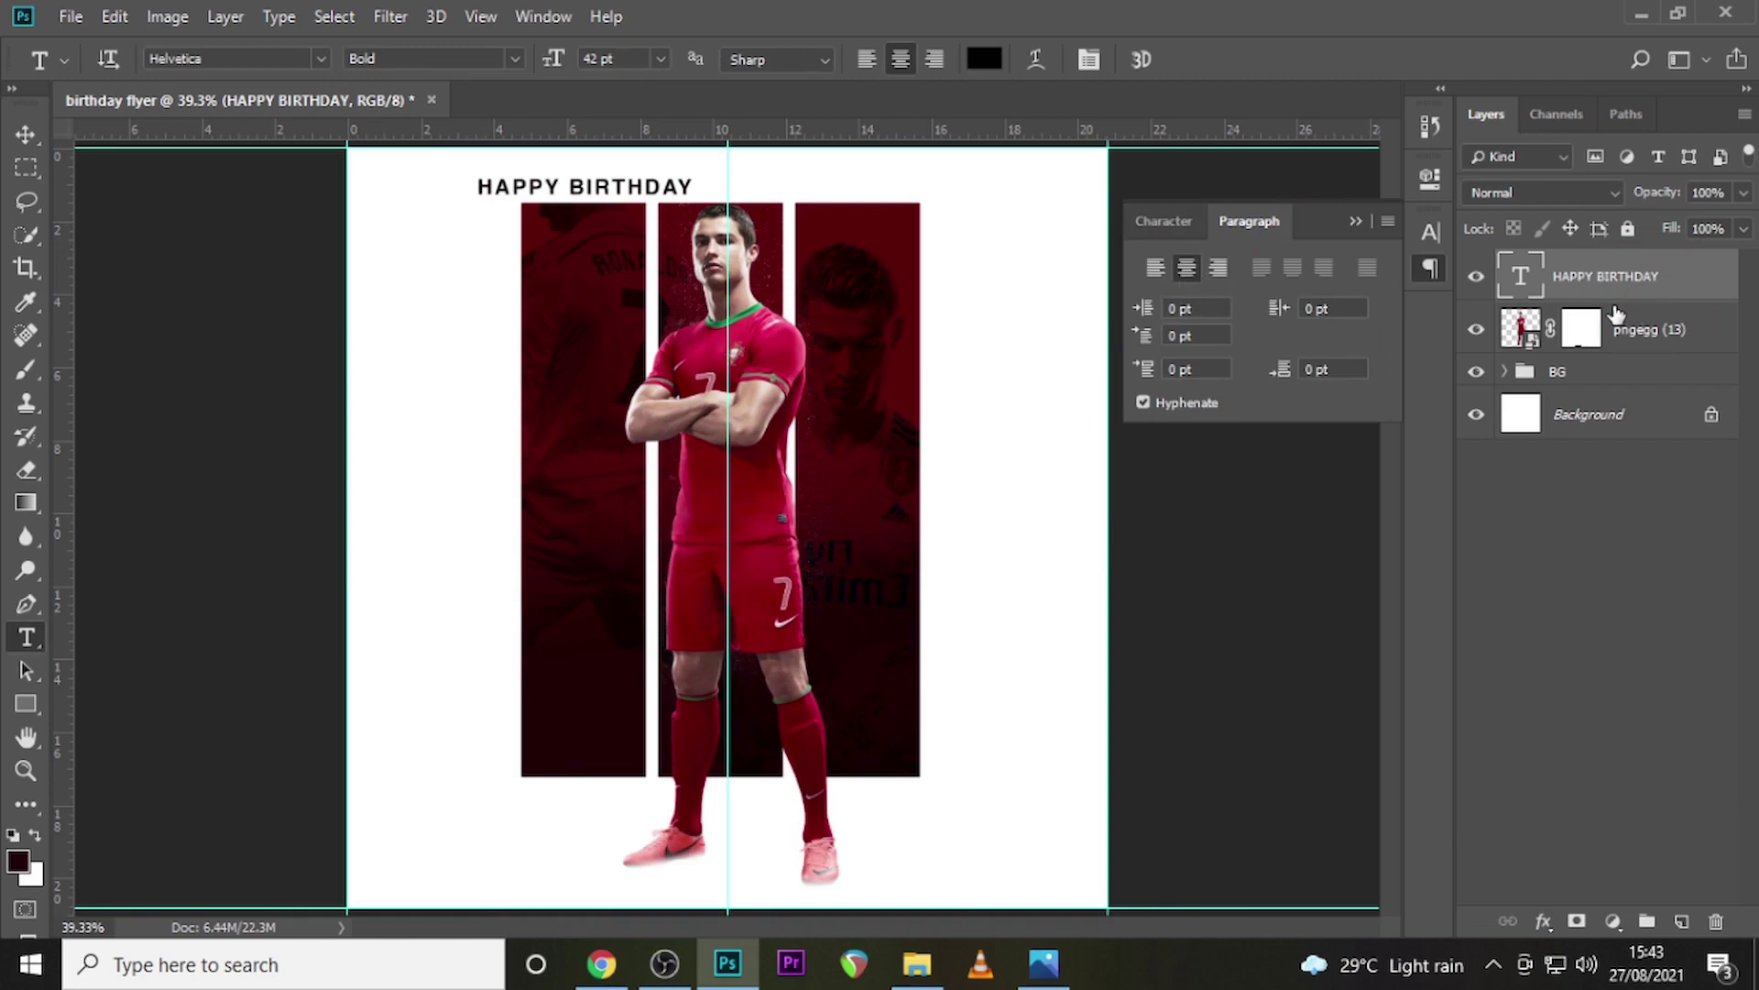
Center the HAPPY BIRTHDAY text horizontally on the vertical guide, above the rectangles
key(ctrl+equal)
key(ctrl+equal)
scroll(907, 325, up, 5)
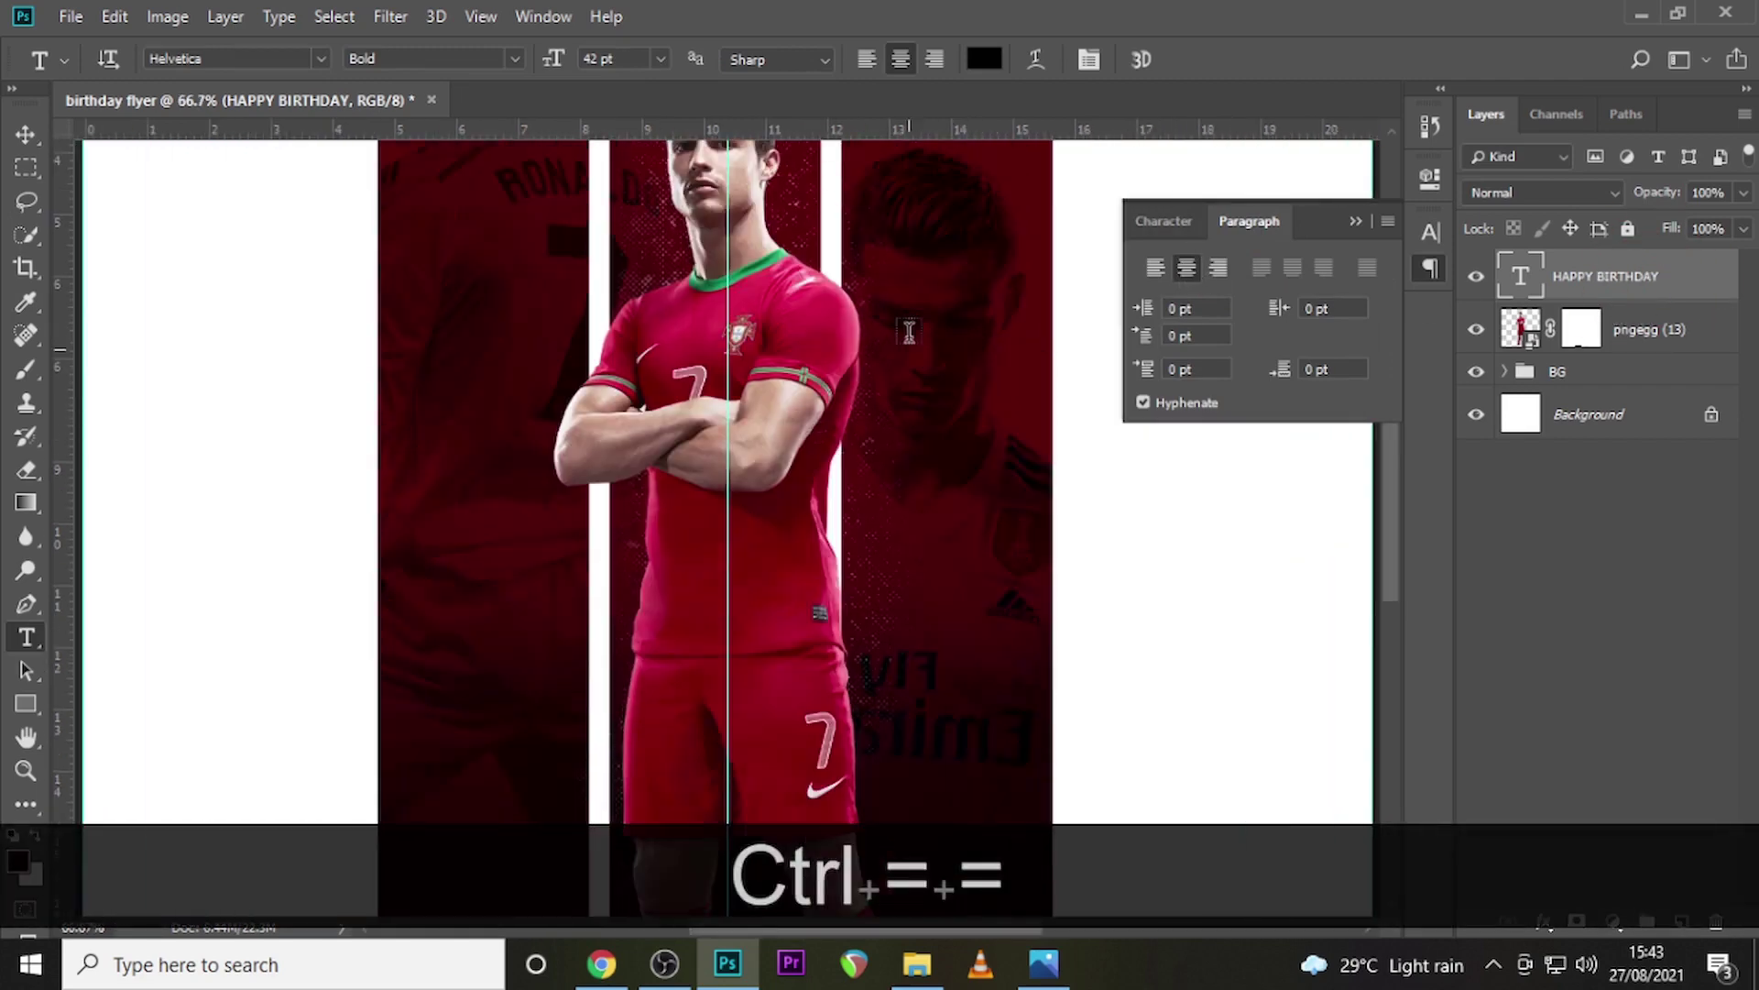
key(ctrl+t)
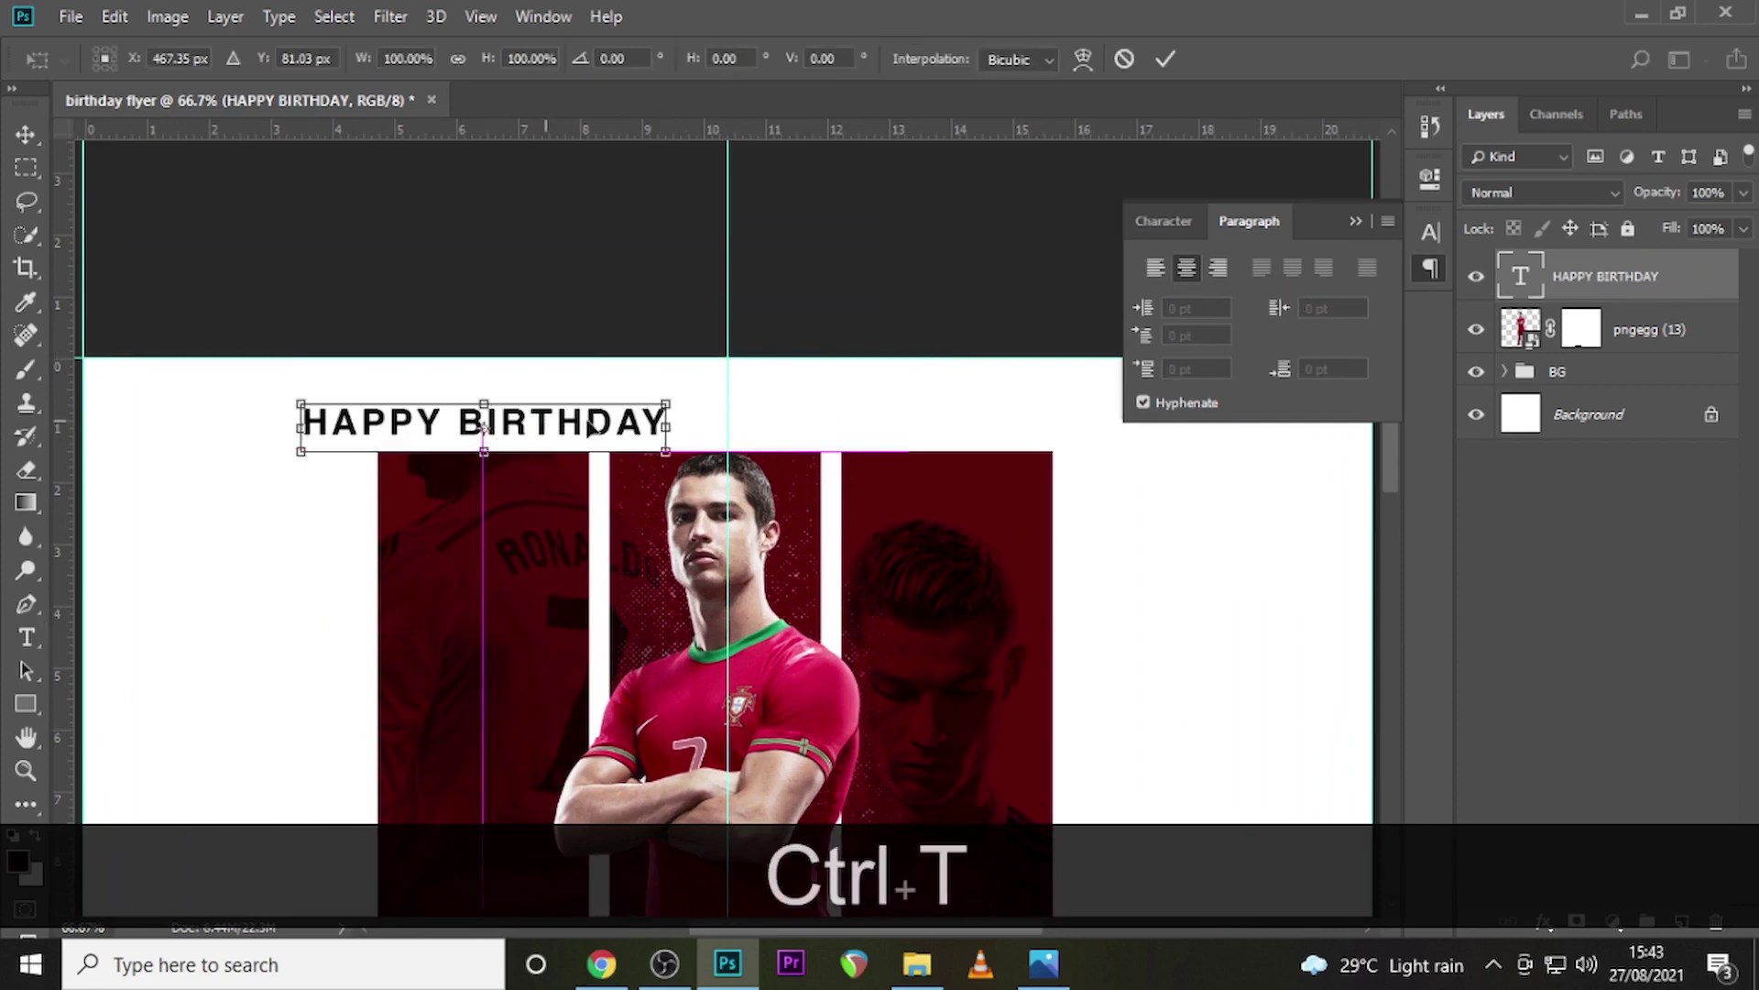
drag(545, 424, 768, 421)
key(Left)
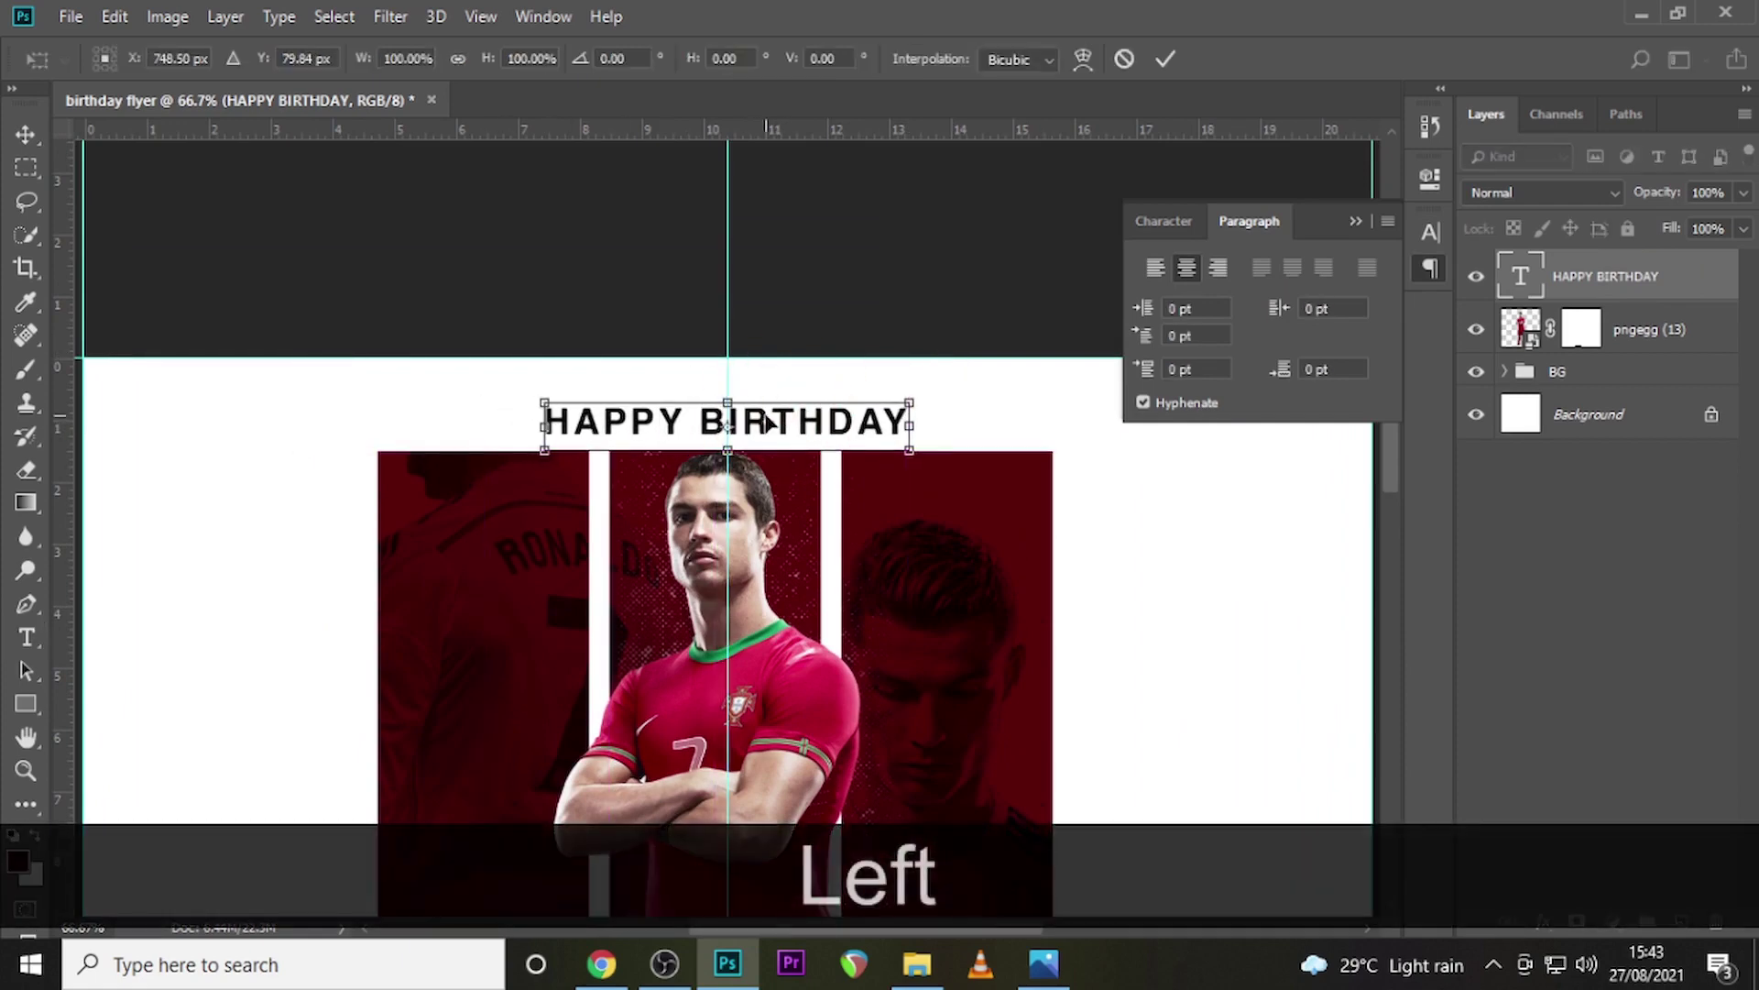
key(Return)
Nudge the HAPPY BIRTHDAY text slightly down so it sits closer to the upper edges of the rectangles
key(Down)
key(Down)
key(Down)
key(Down)
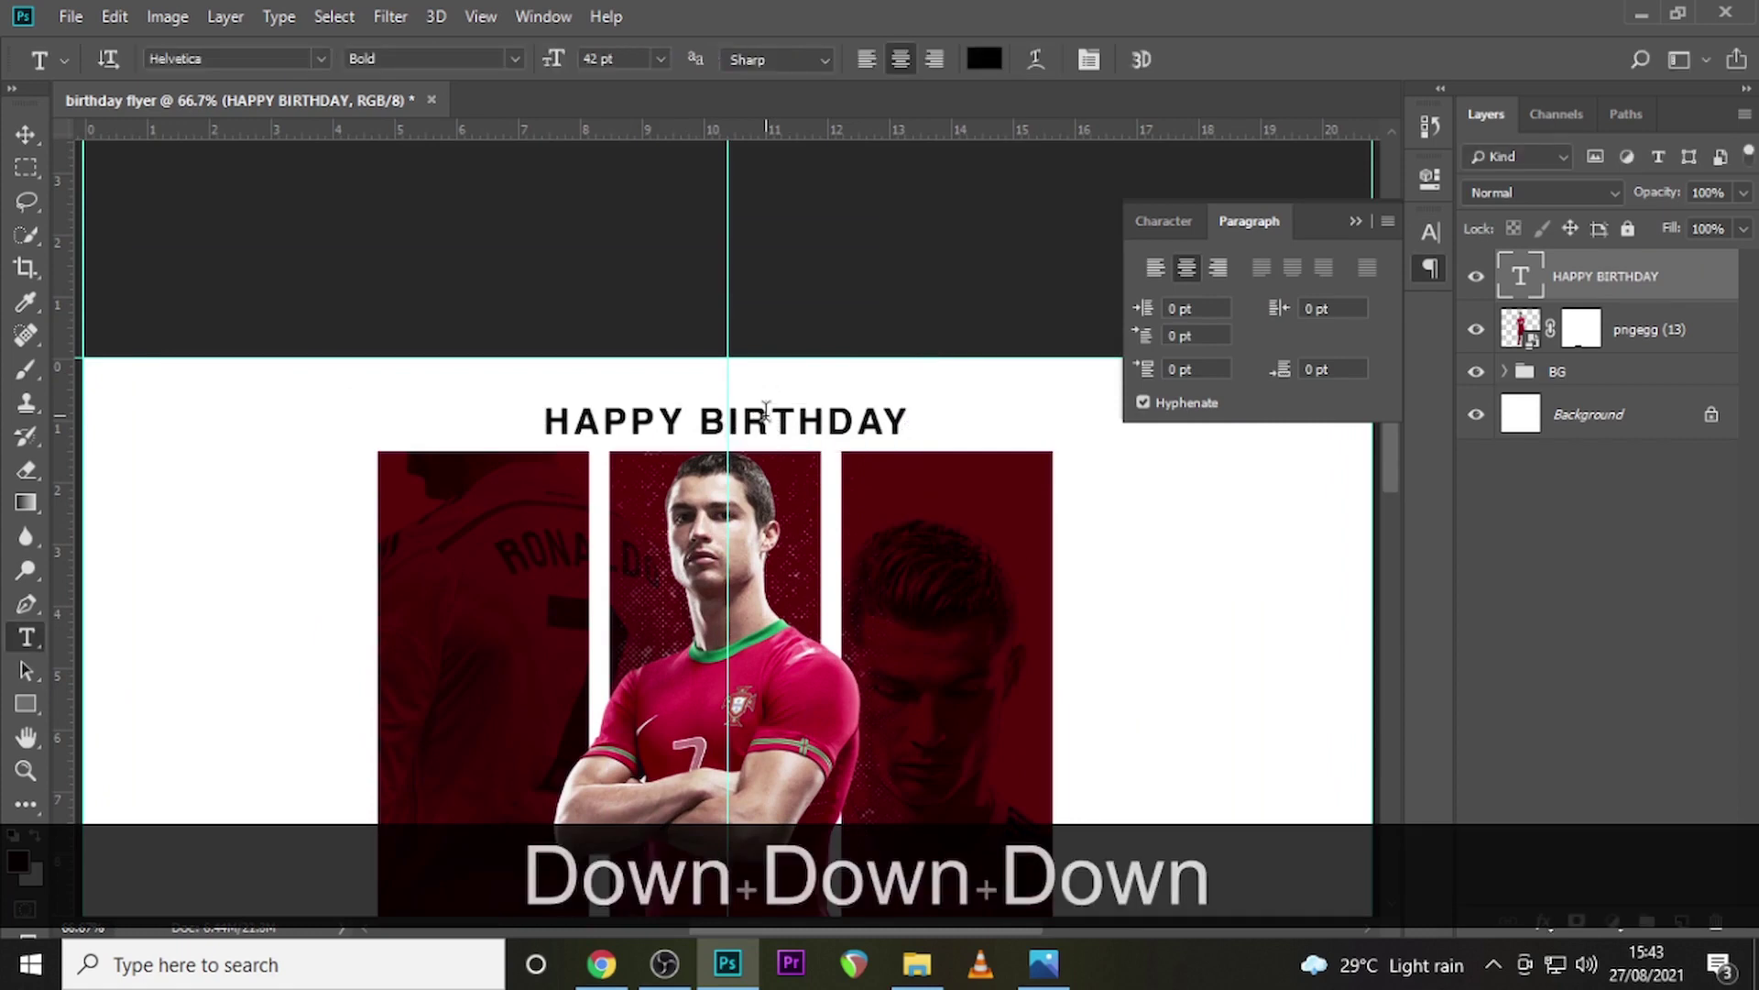
key(v)
key(Down)
key(Down)
key(Down)
key(Down)
key(Down)
key(Down)
key(Down)
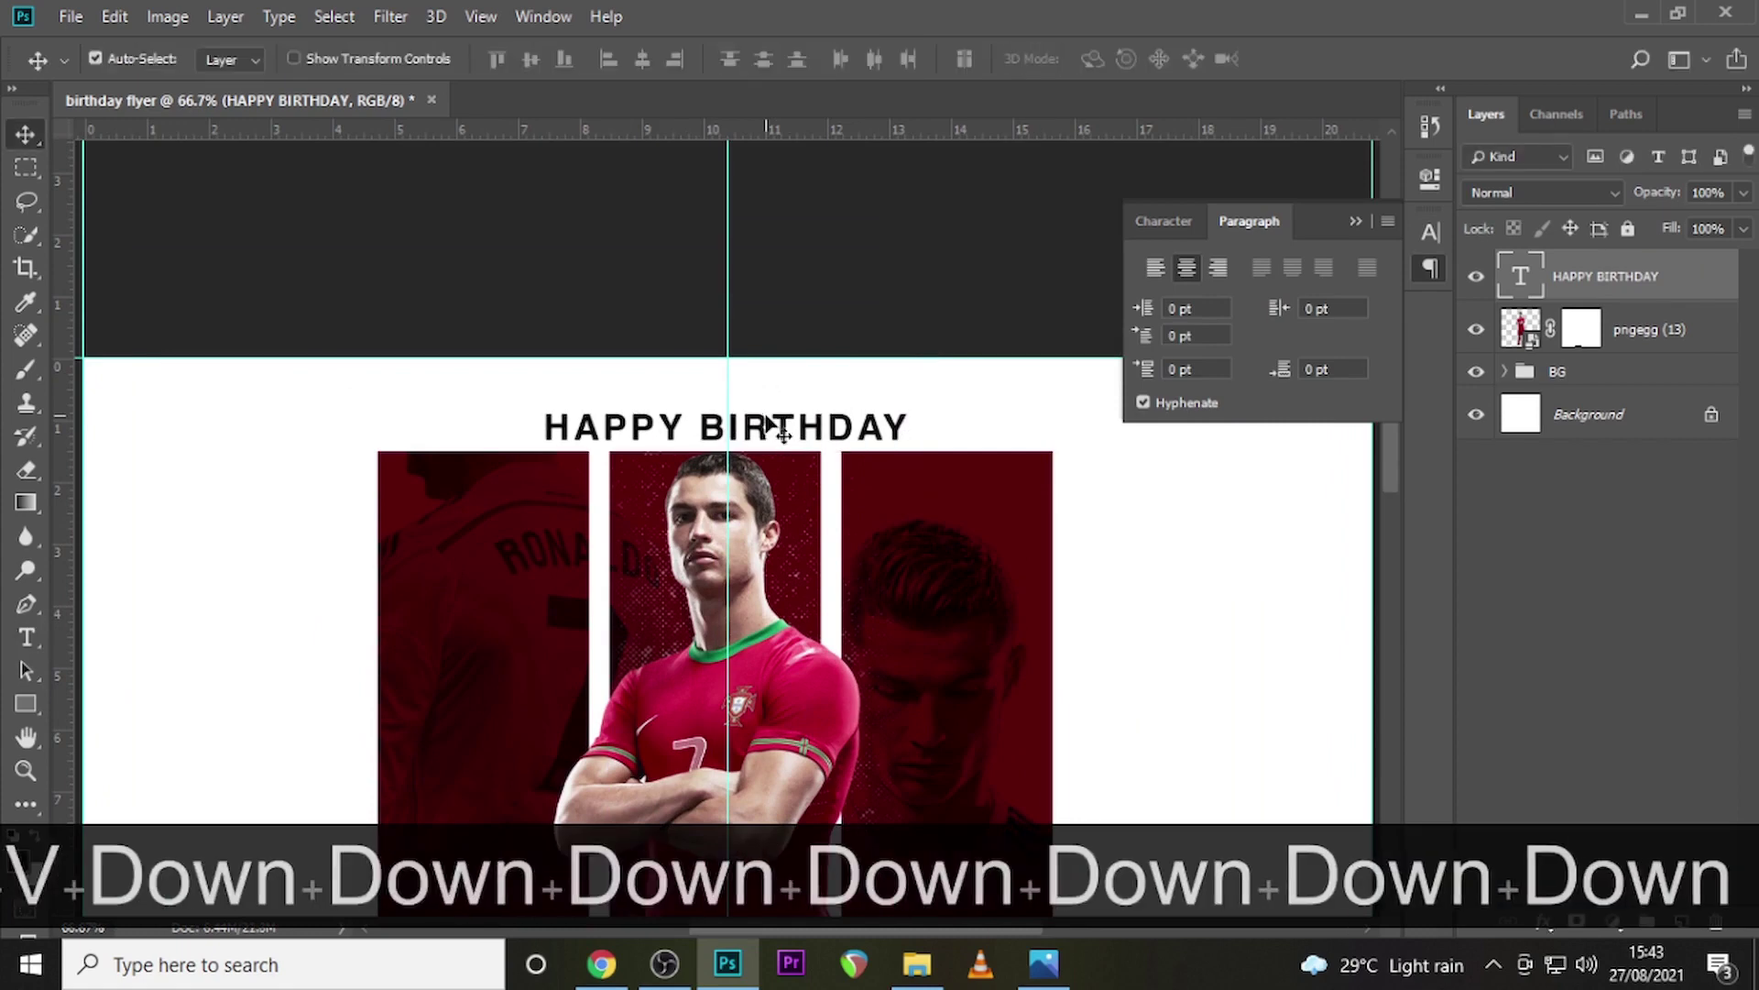
key(Down)
key(Up)
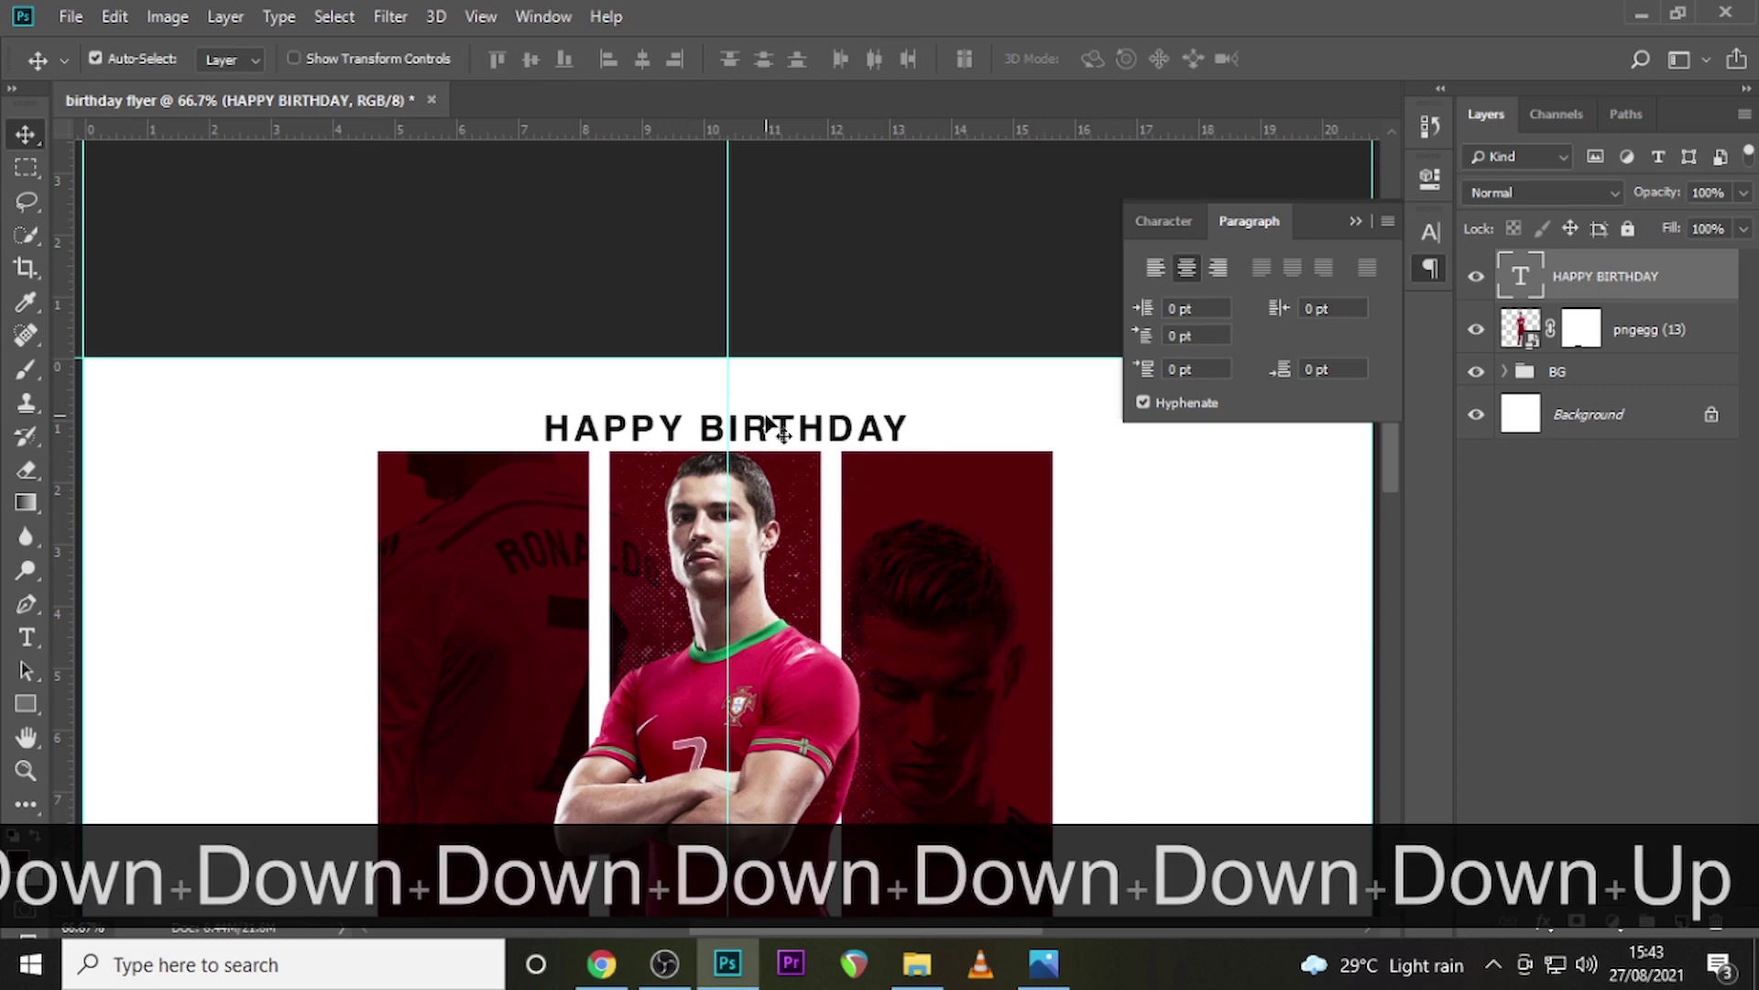
key(ctrl+0)
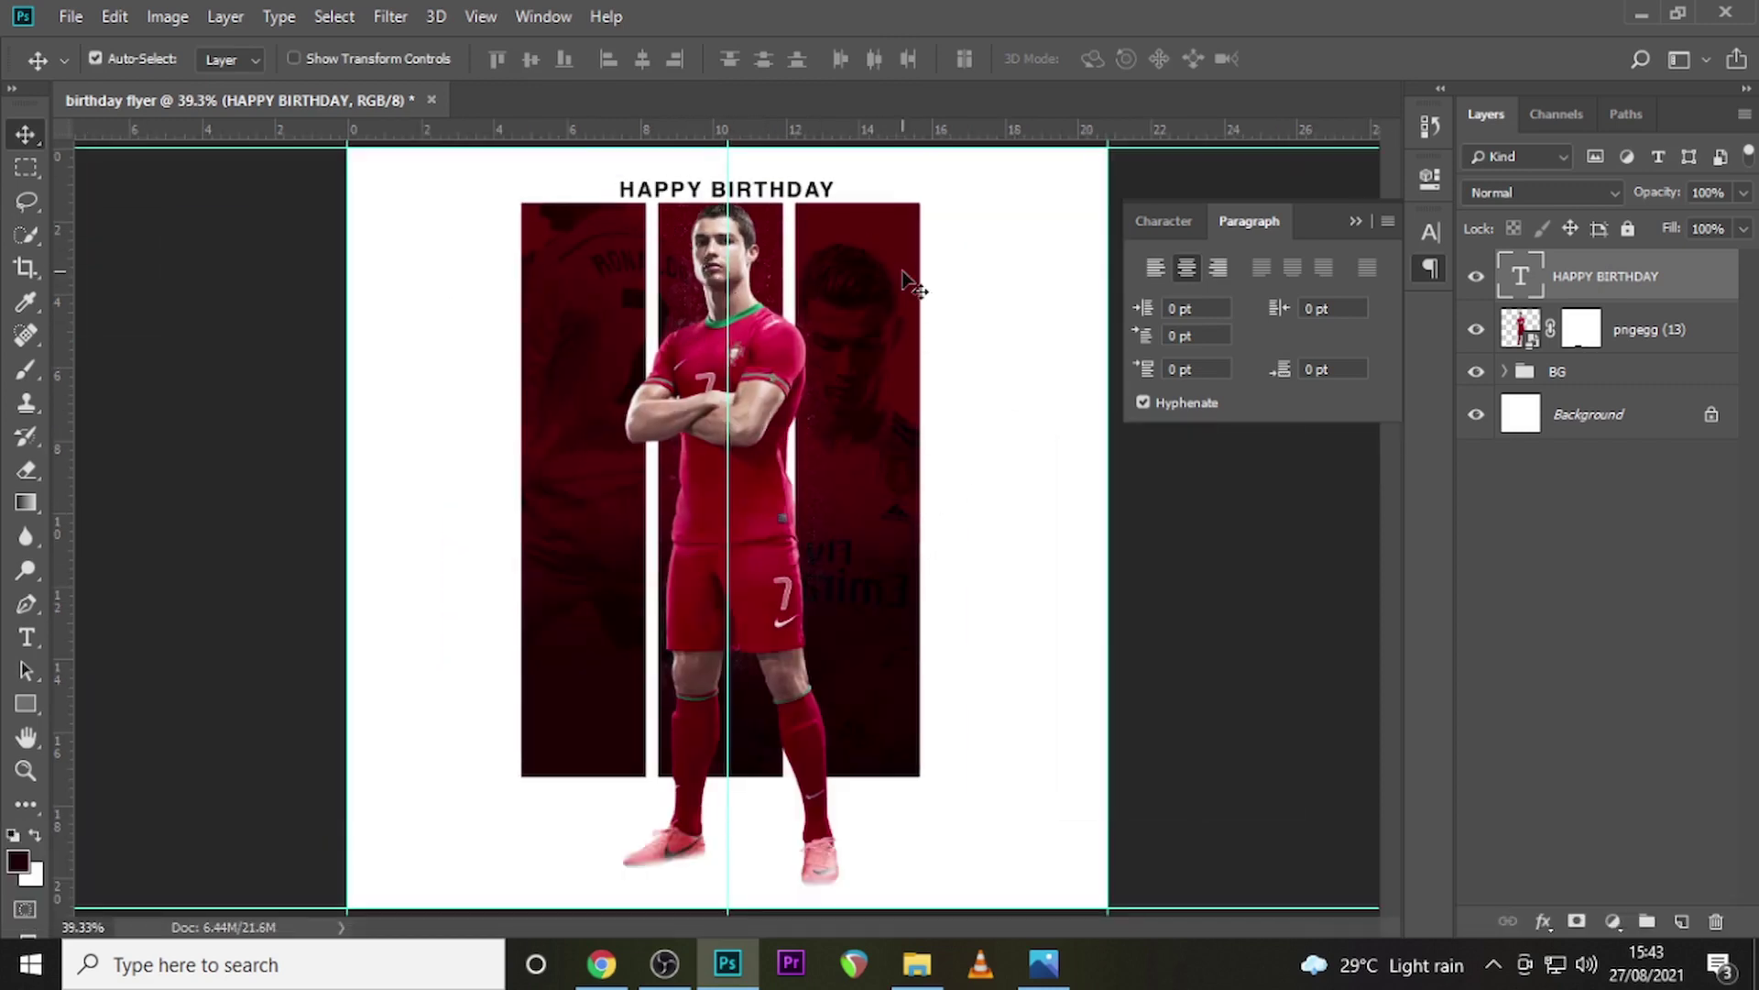
key(ctrl+j)
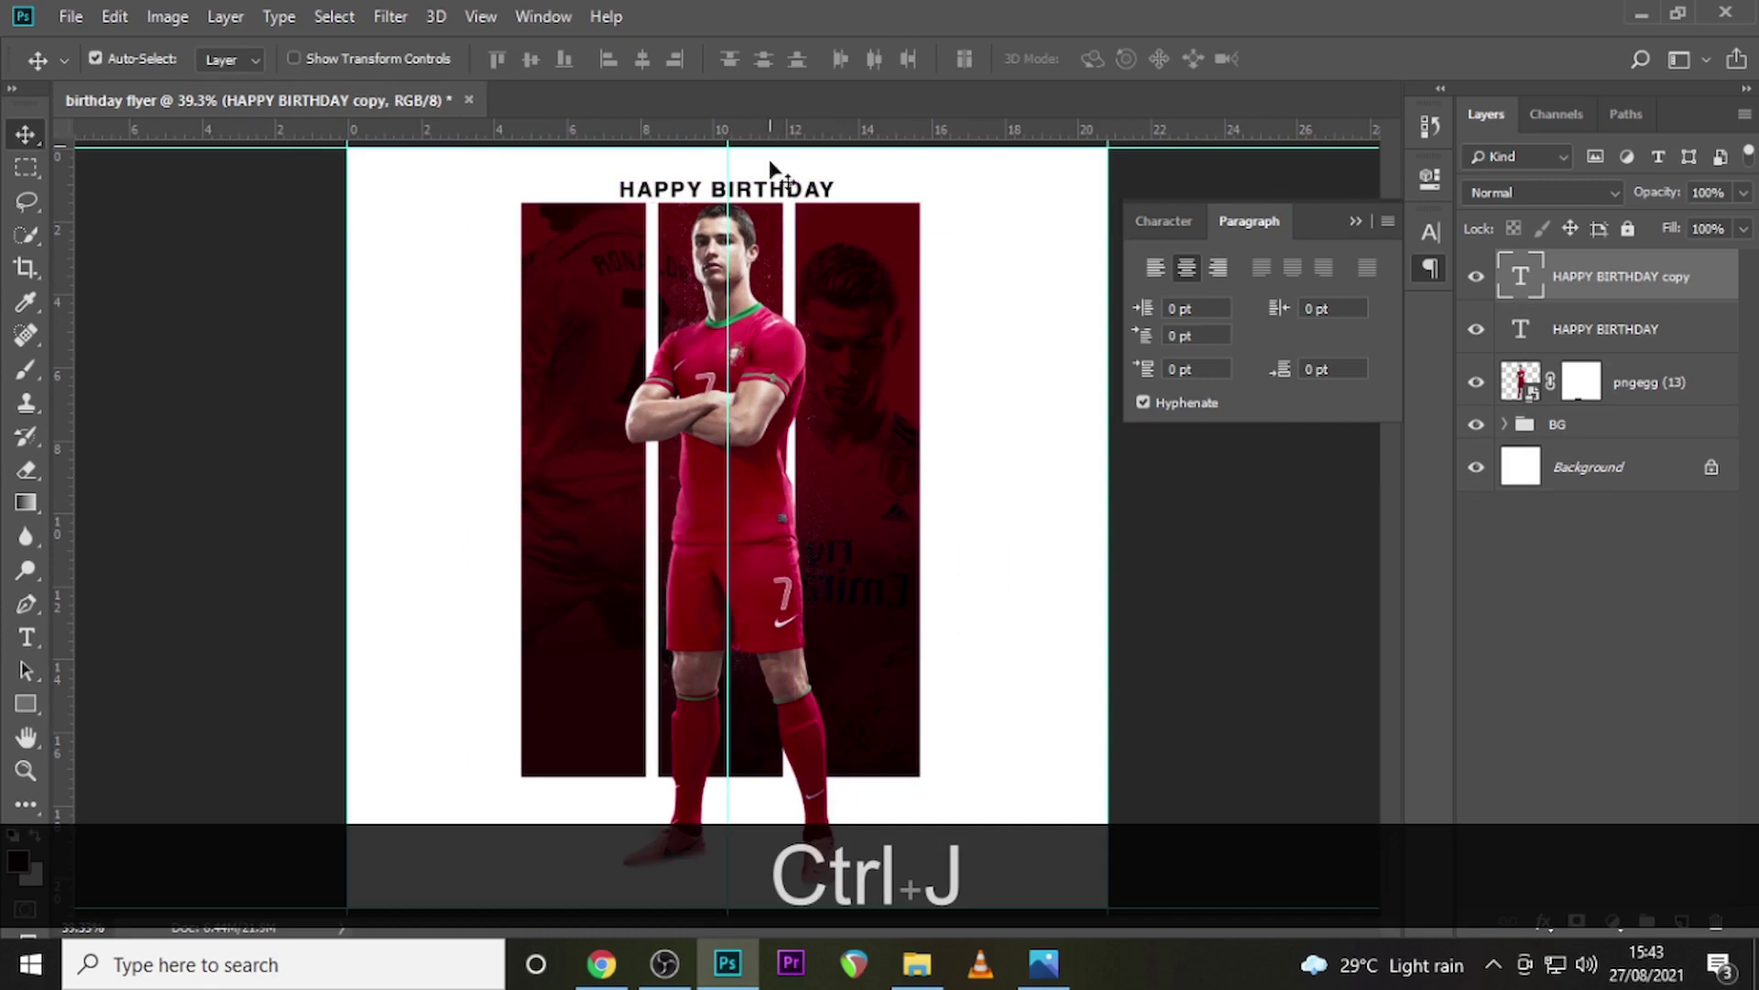
mouse_move(769, 165)
mouse_down()
mouse_move(769, 349)
mouse_move(701, 655)
mouse_move(706, 770)
mouse_up()
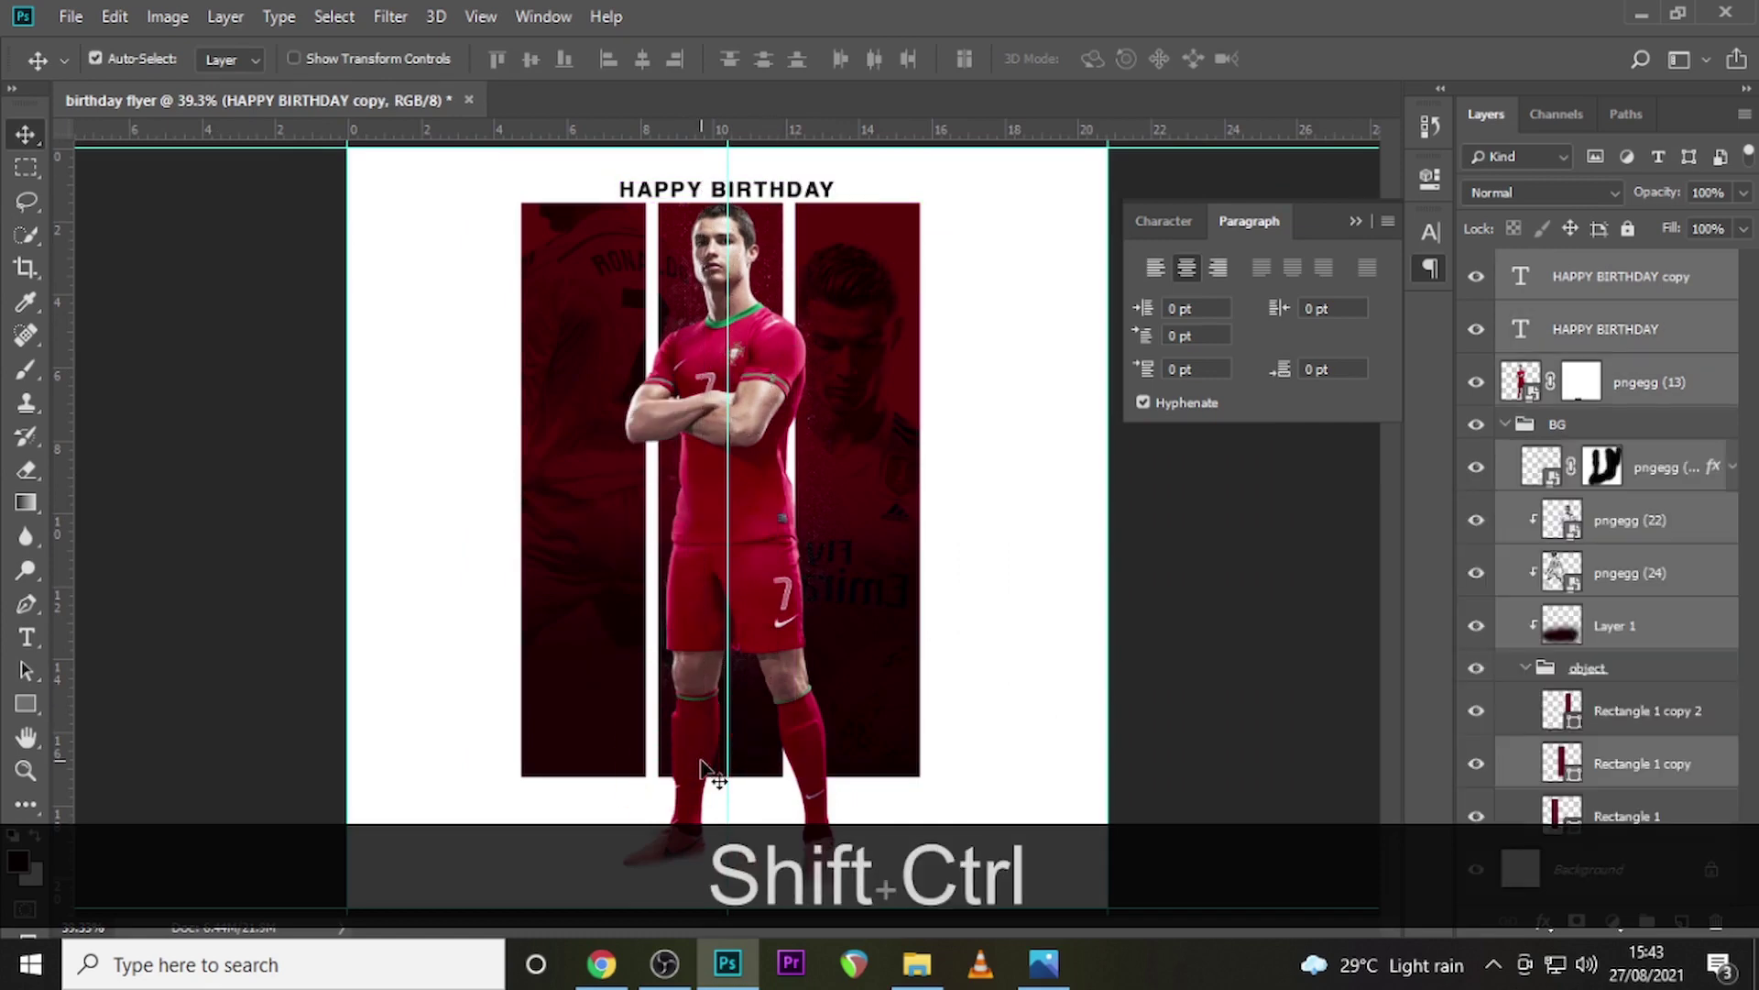
key(ctrl+shift+z)
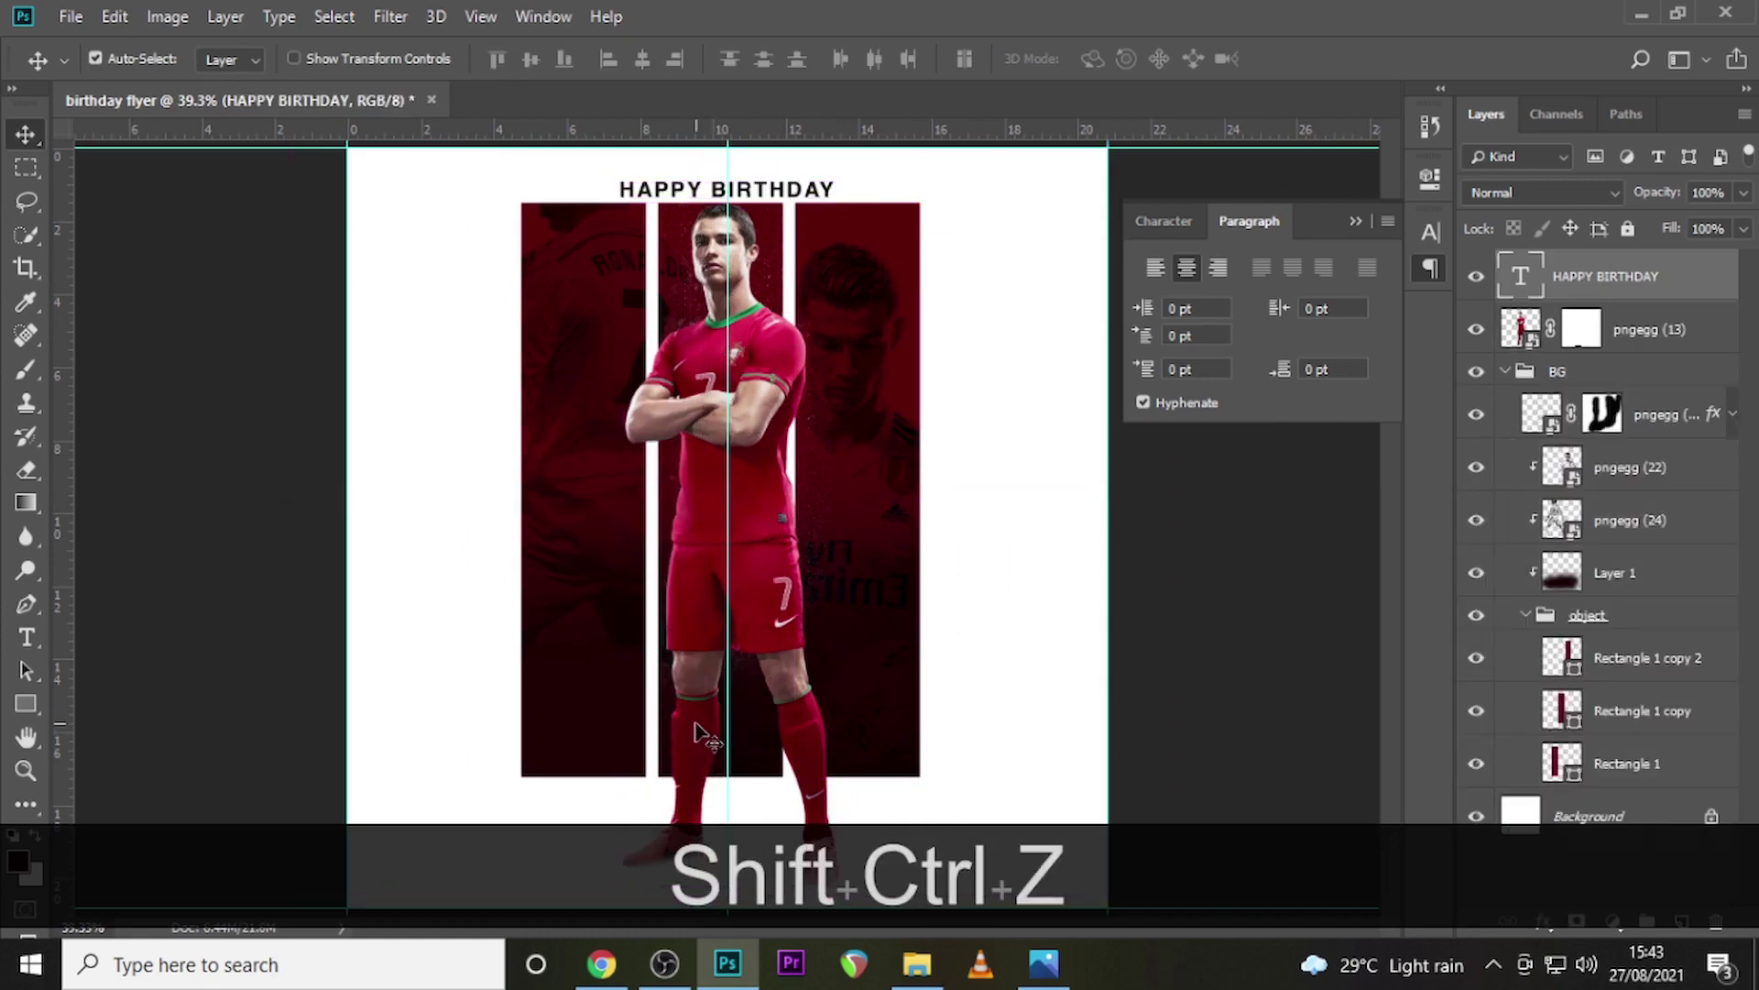
key(v)
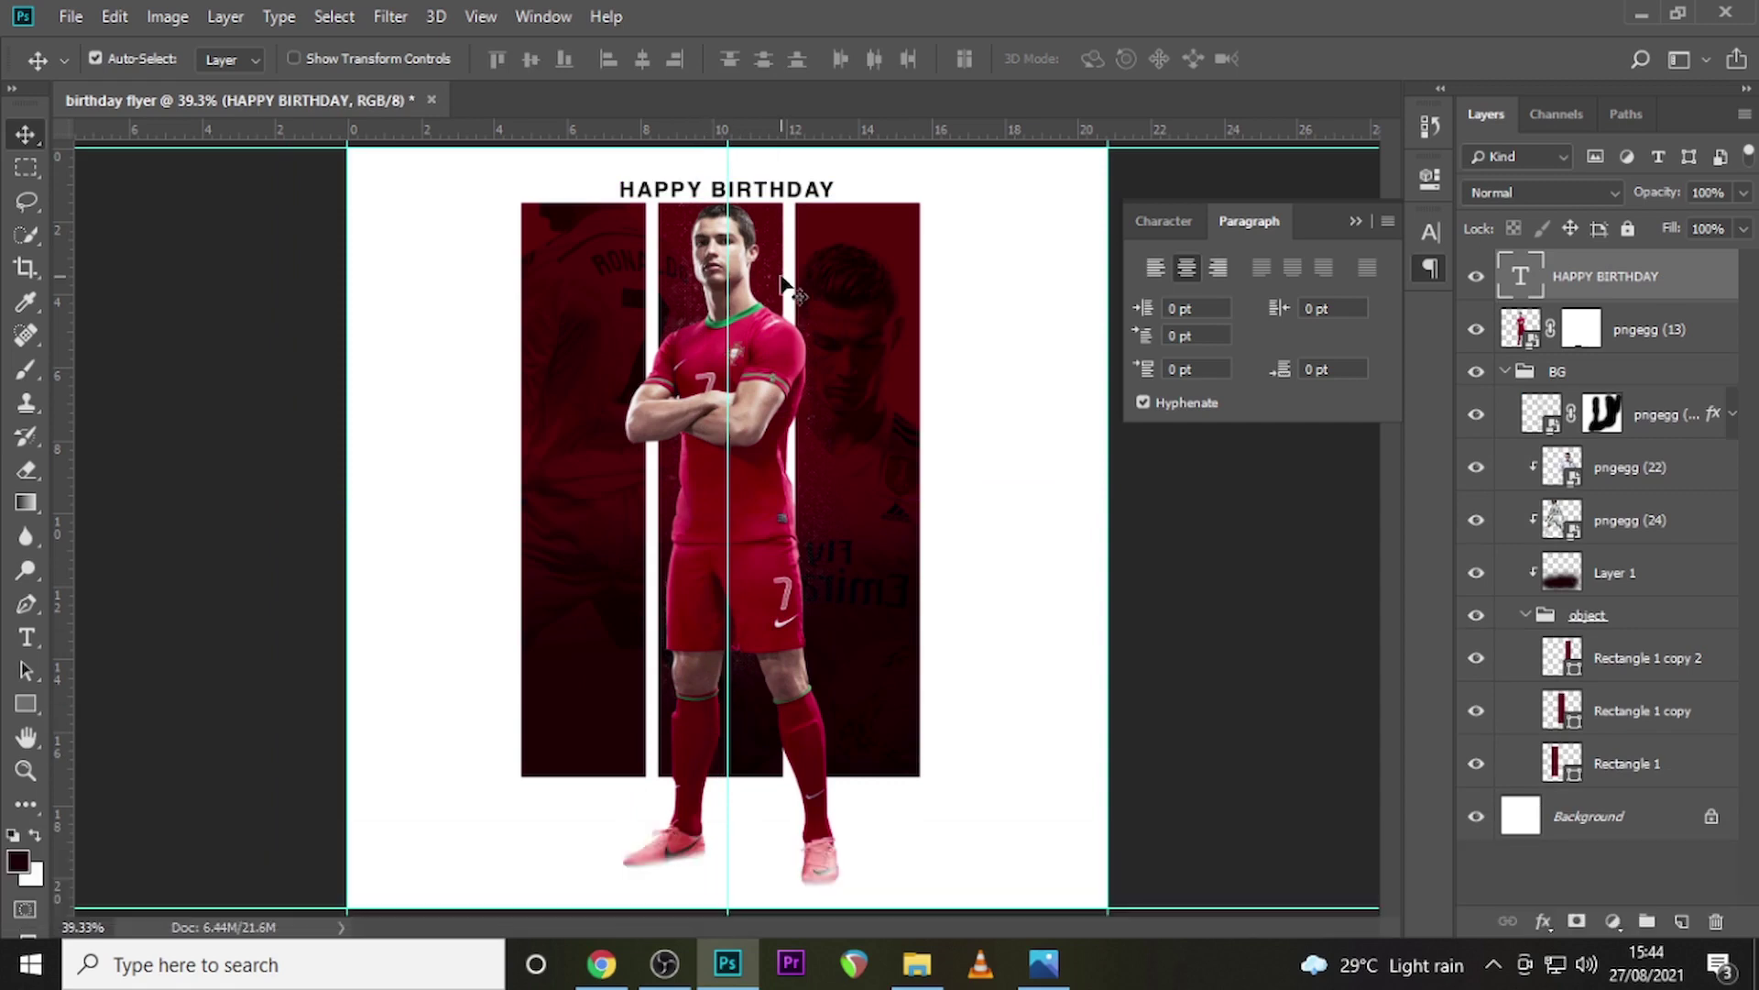
click(1504, 372)
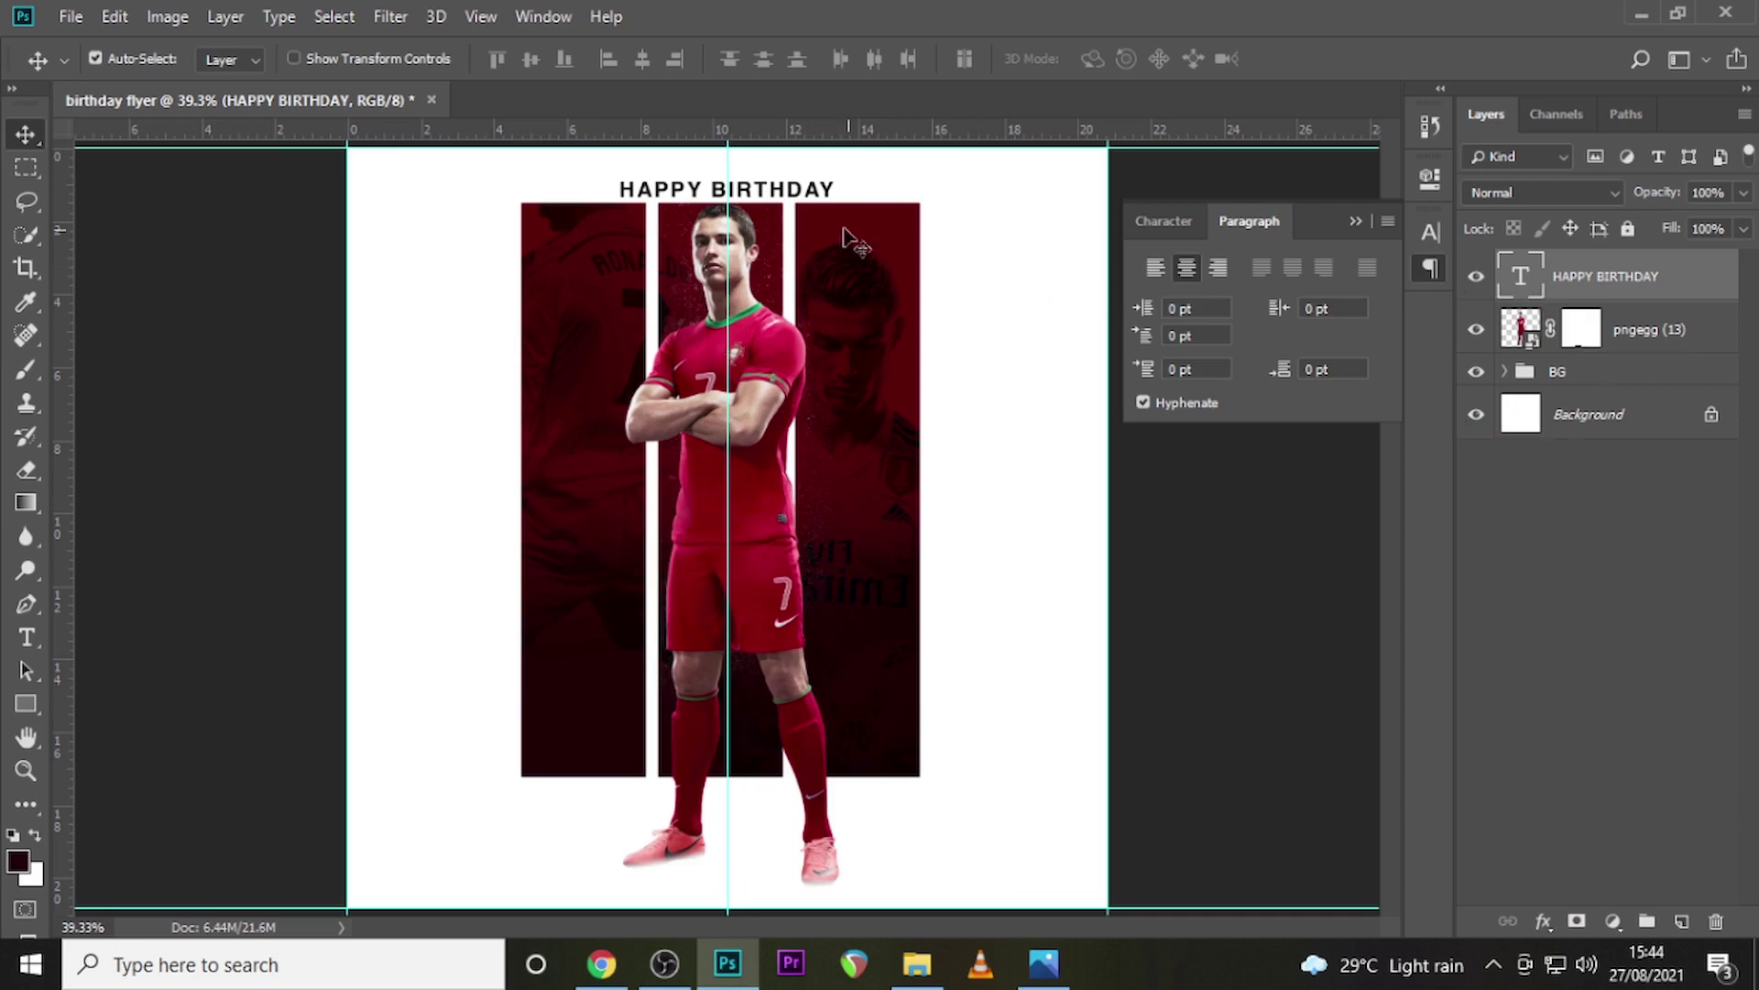
Turn off Auto-Select, duplicate the HAPPY BIRTHDAY text layer and move the copy straight down to just below the rectangles
click(94, 58)
key(ctrl+j)
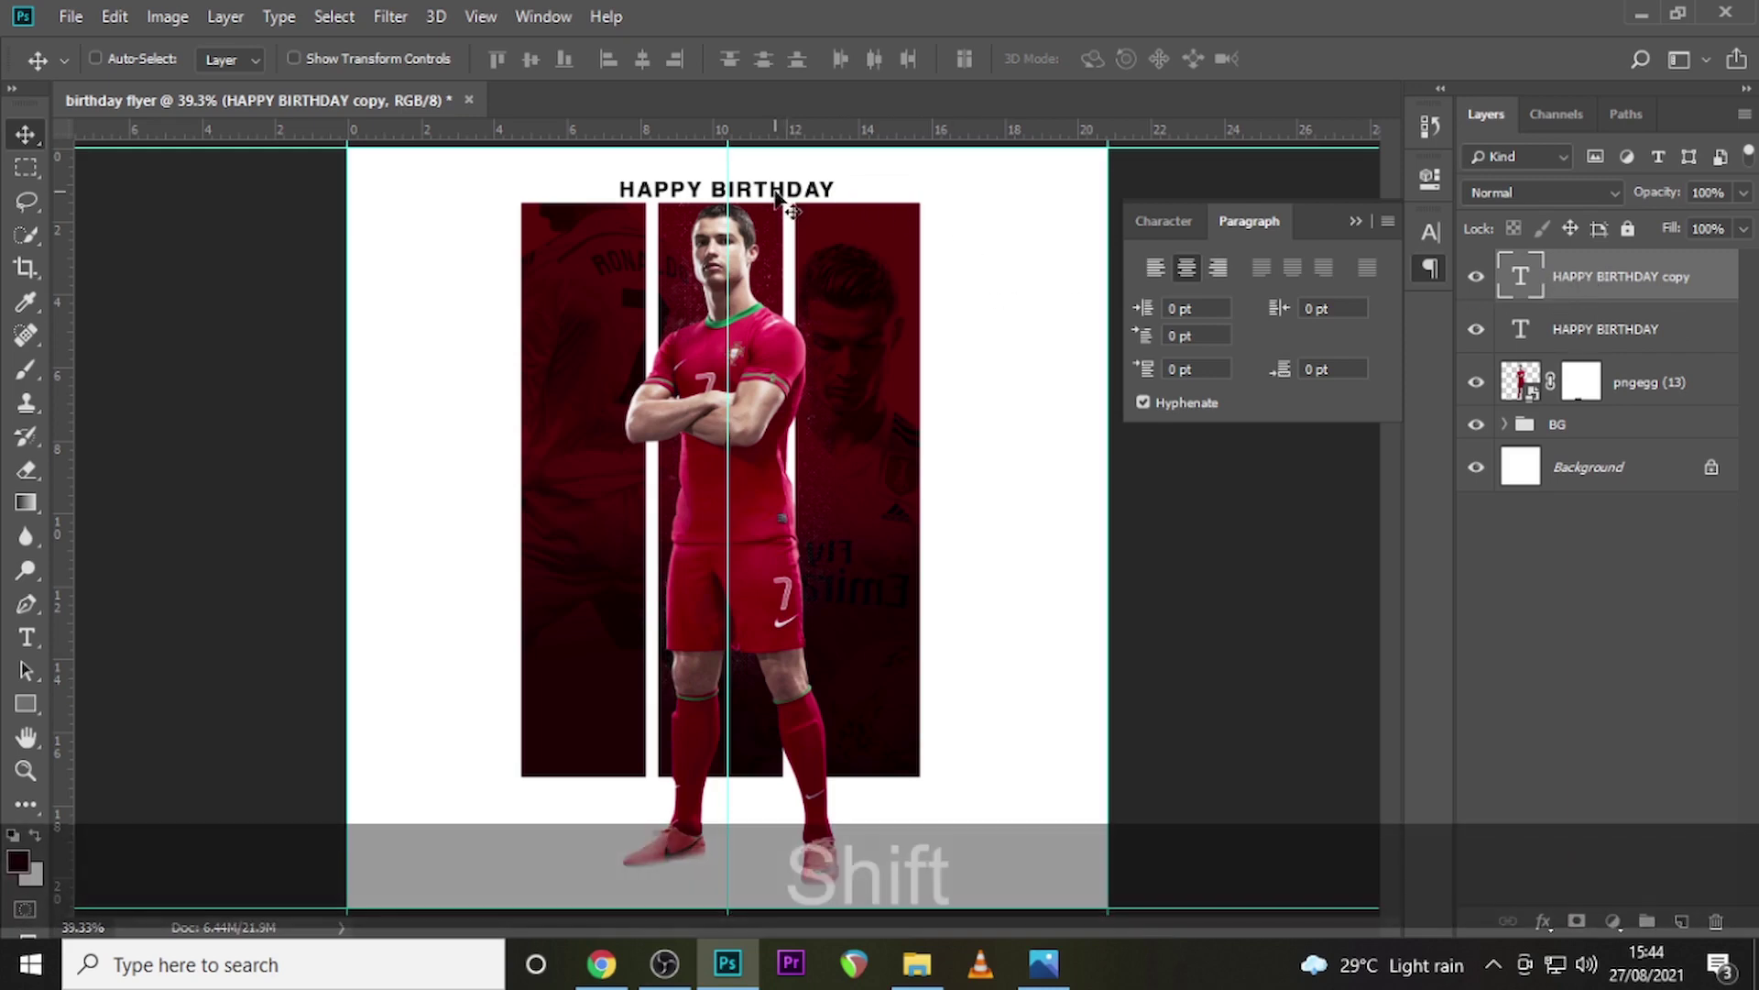
drag(780, 334, 769, 814)
Replace the duplicated text below the rectangles with CHRISTIANO KWAME RONALDO
double_click(1518, 274)
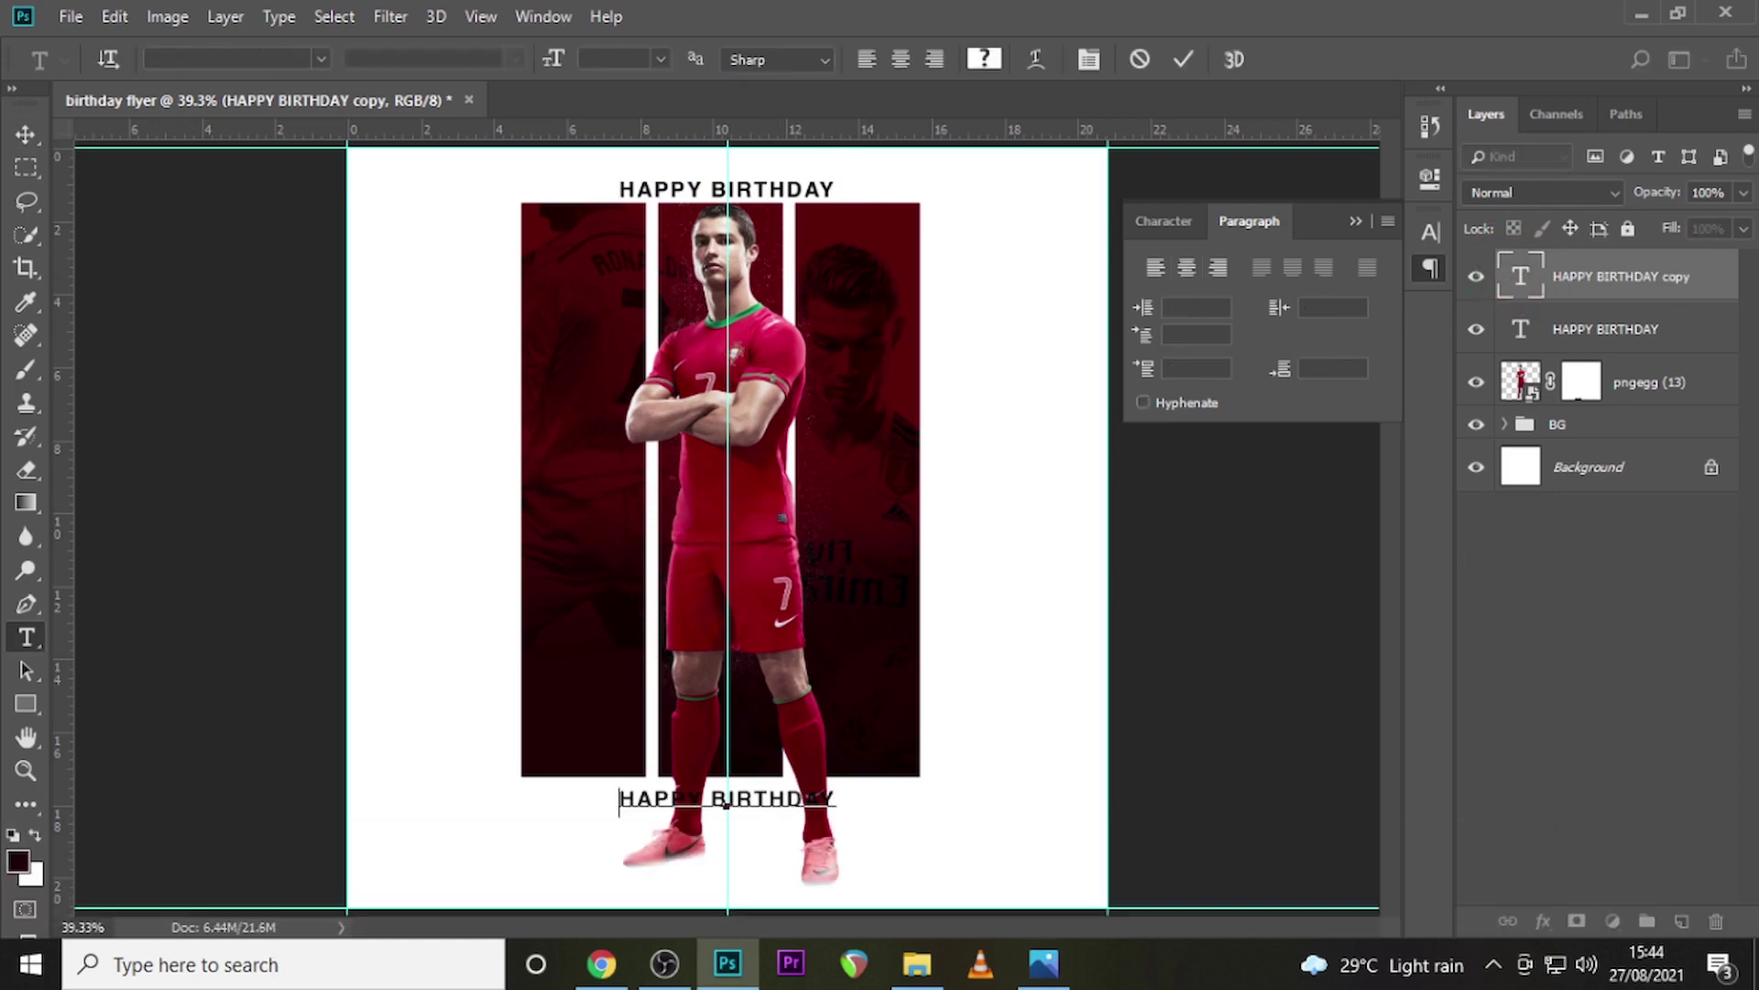
double_click(1519, 275)
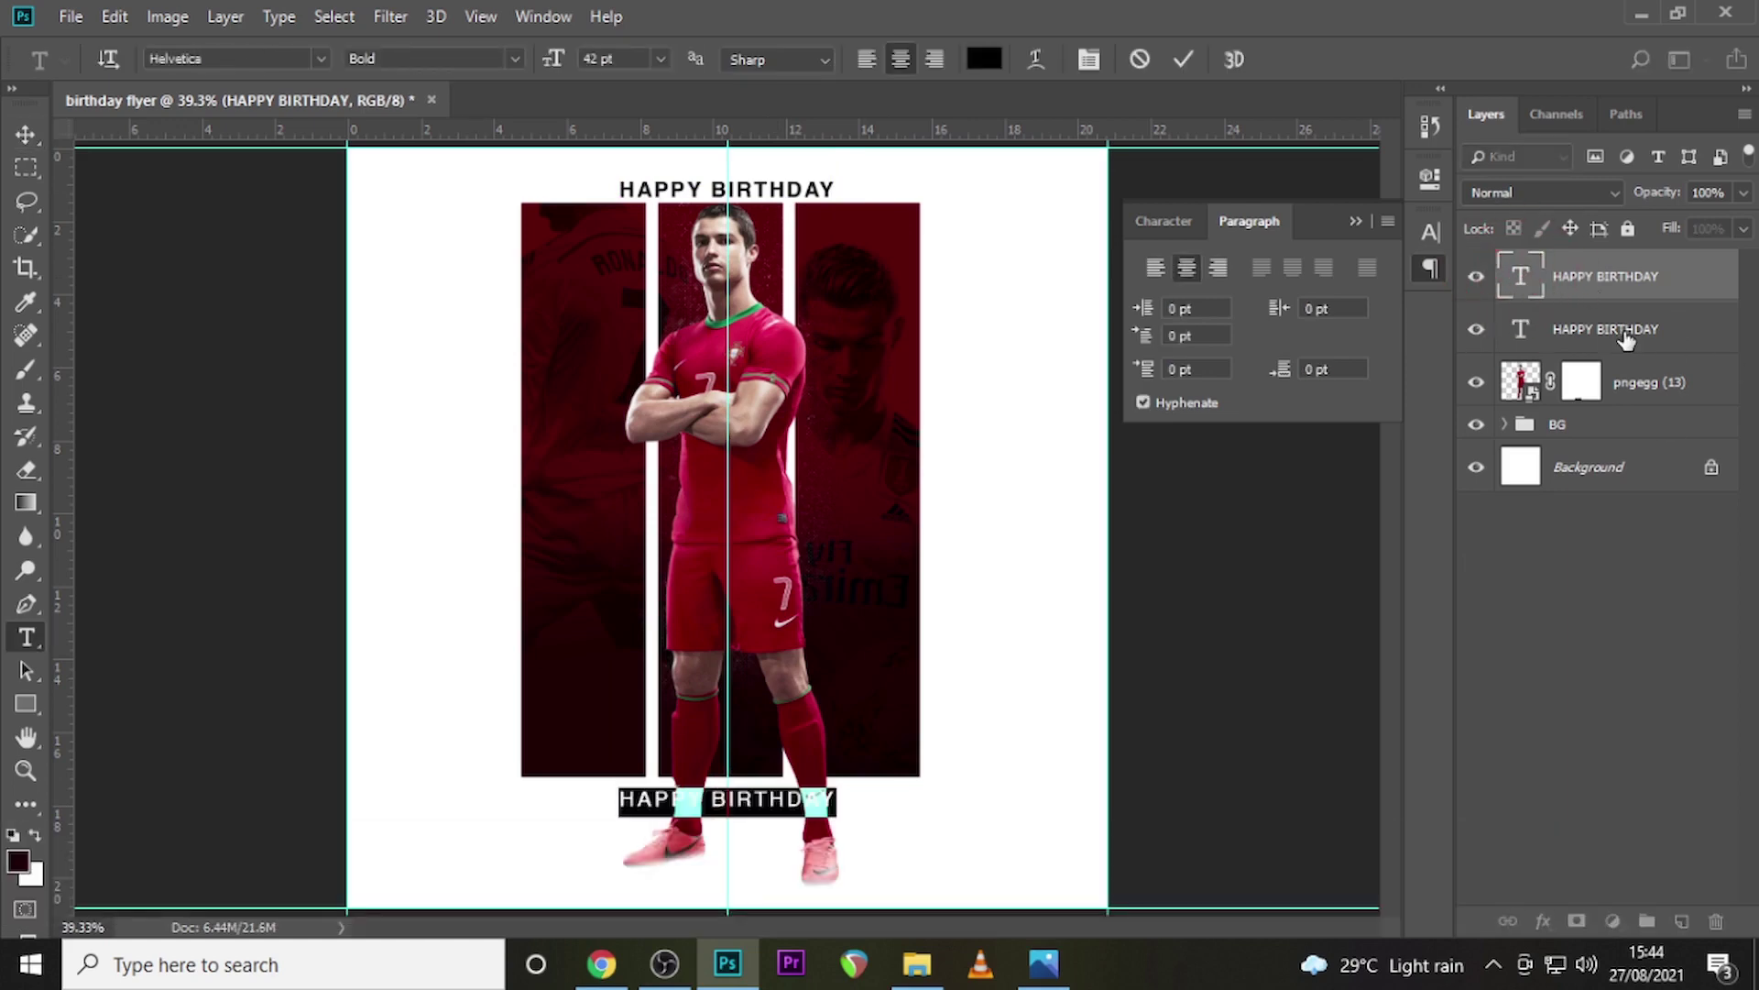
text(CHRI)
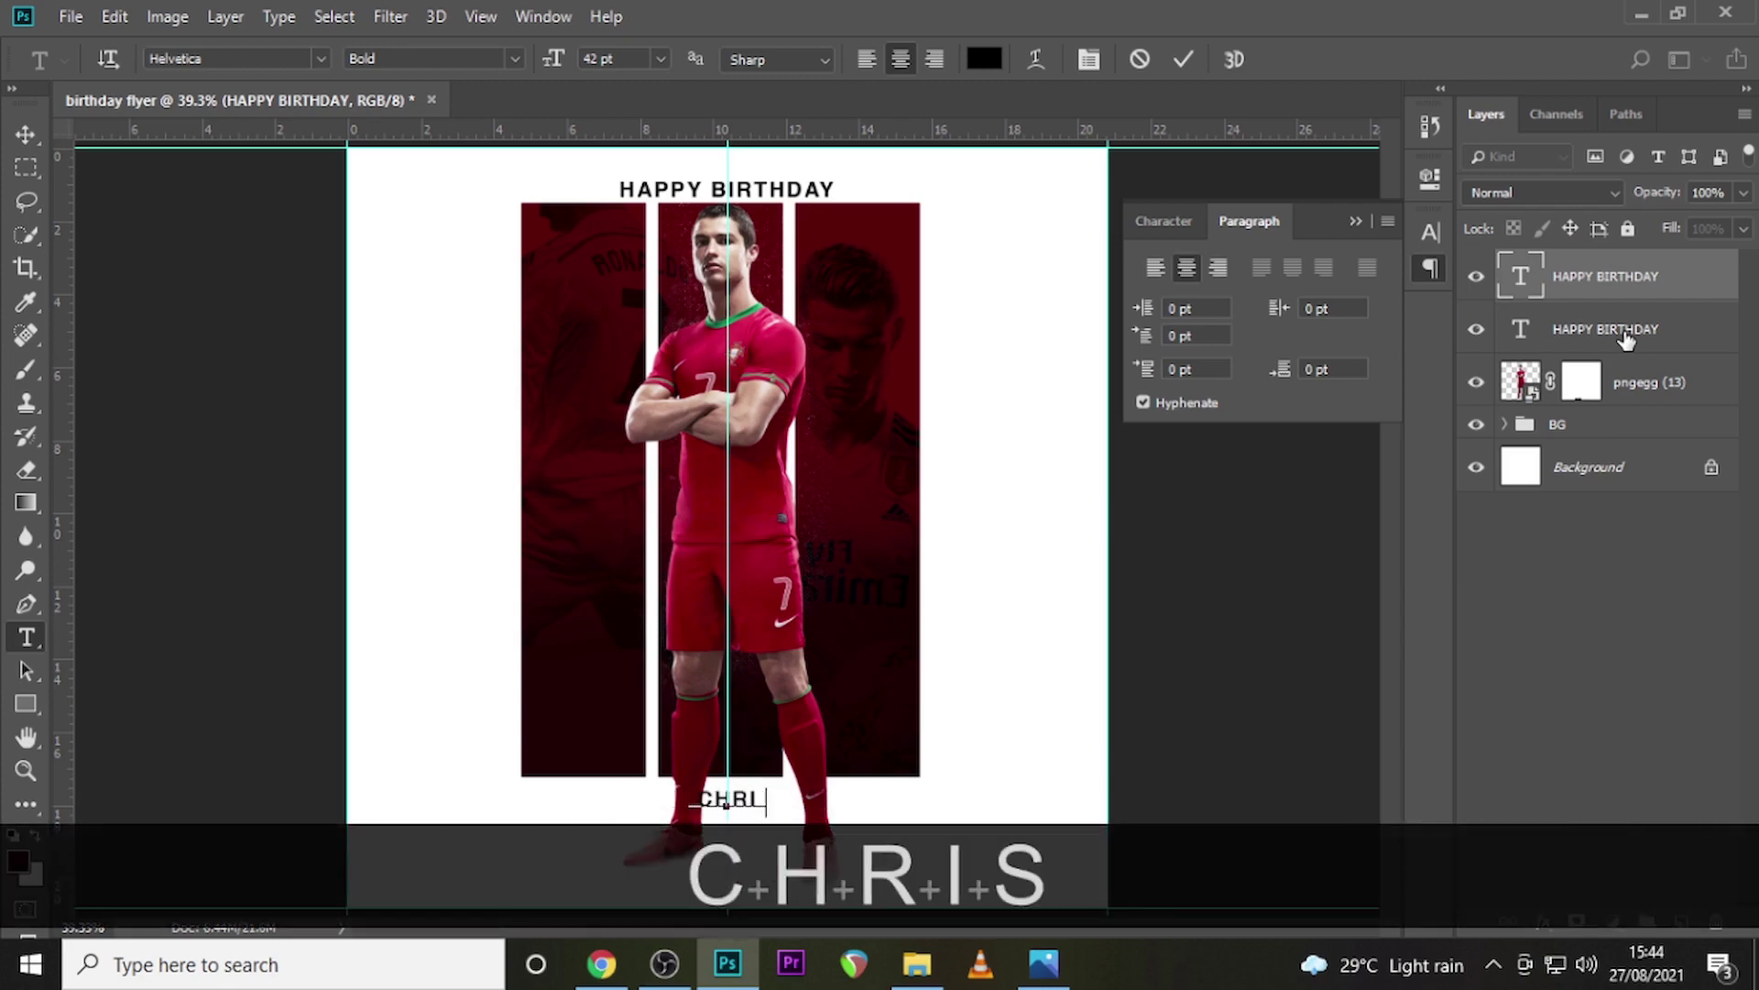
text(STIAN)
key(BackSpace)
text(A)
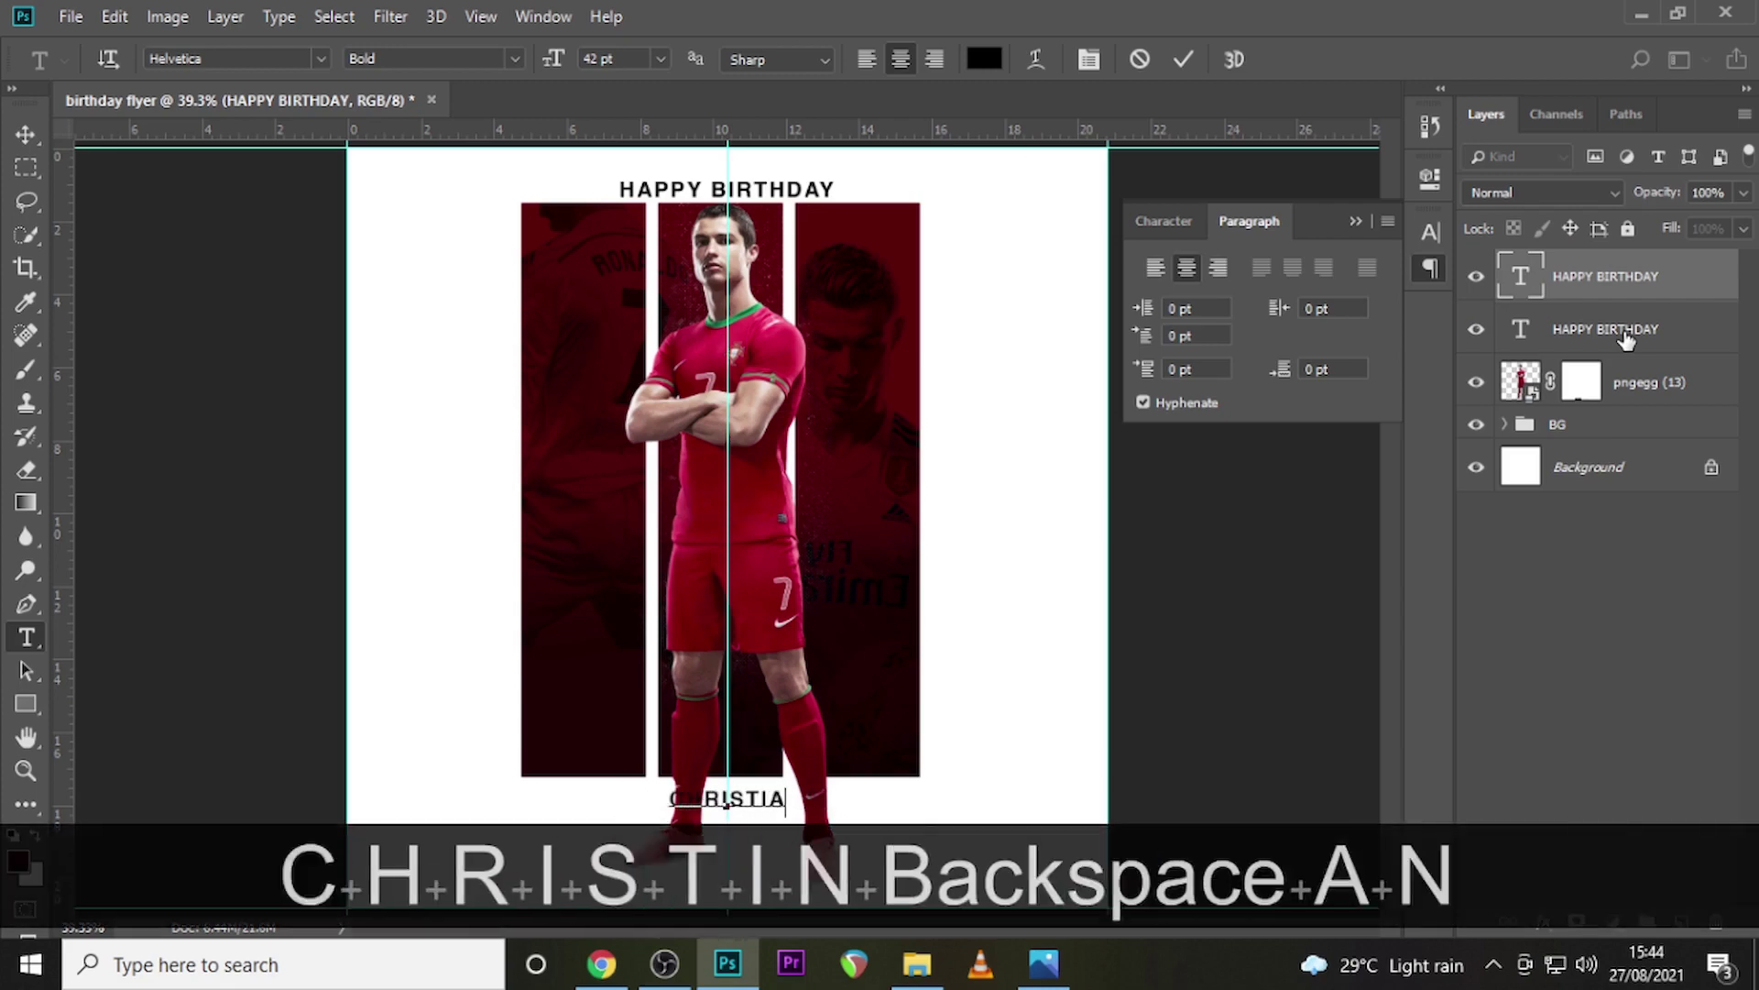
text(NO RO)
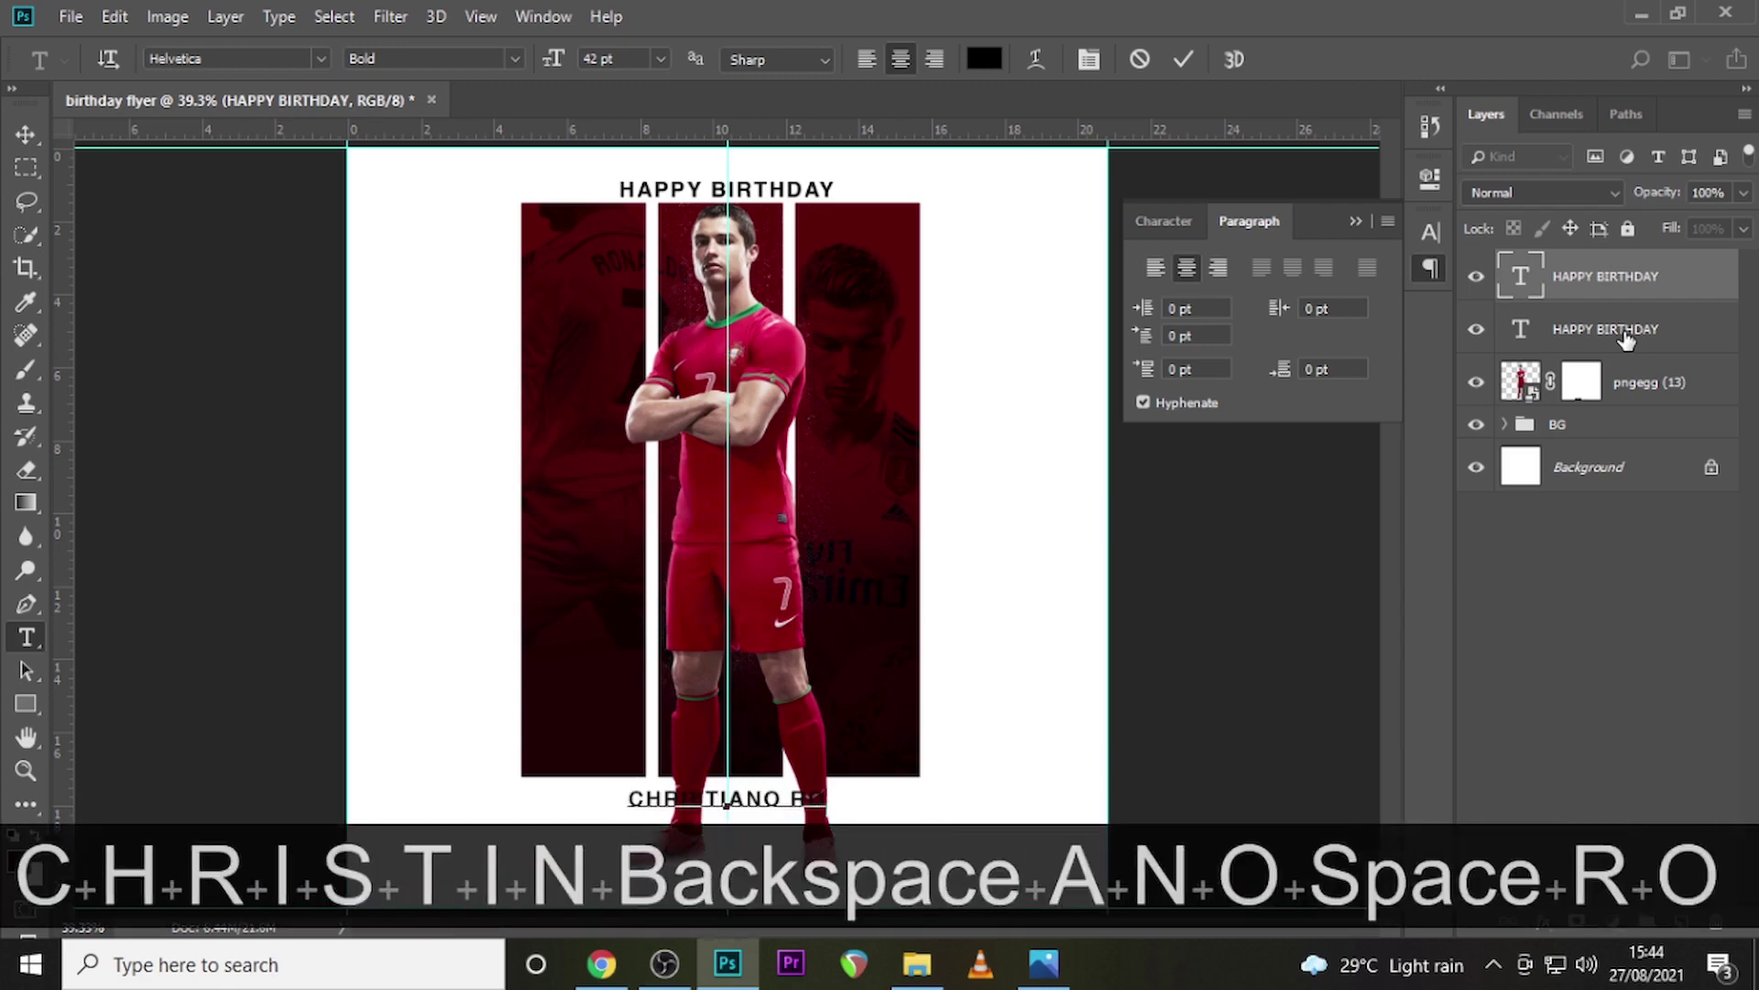
key(BackSpace)
key(BackSpace)
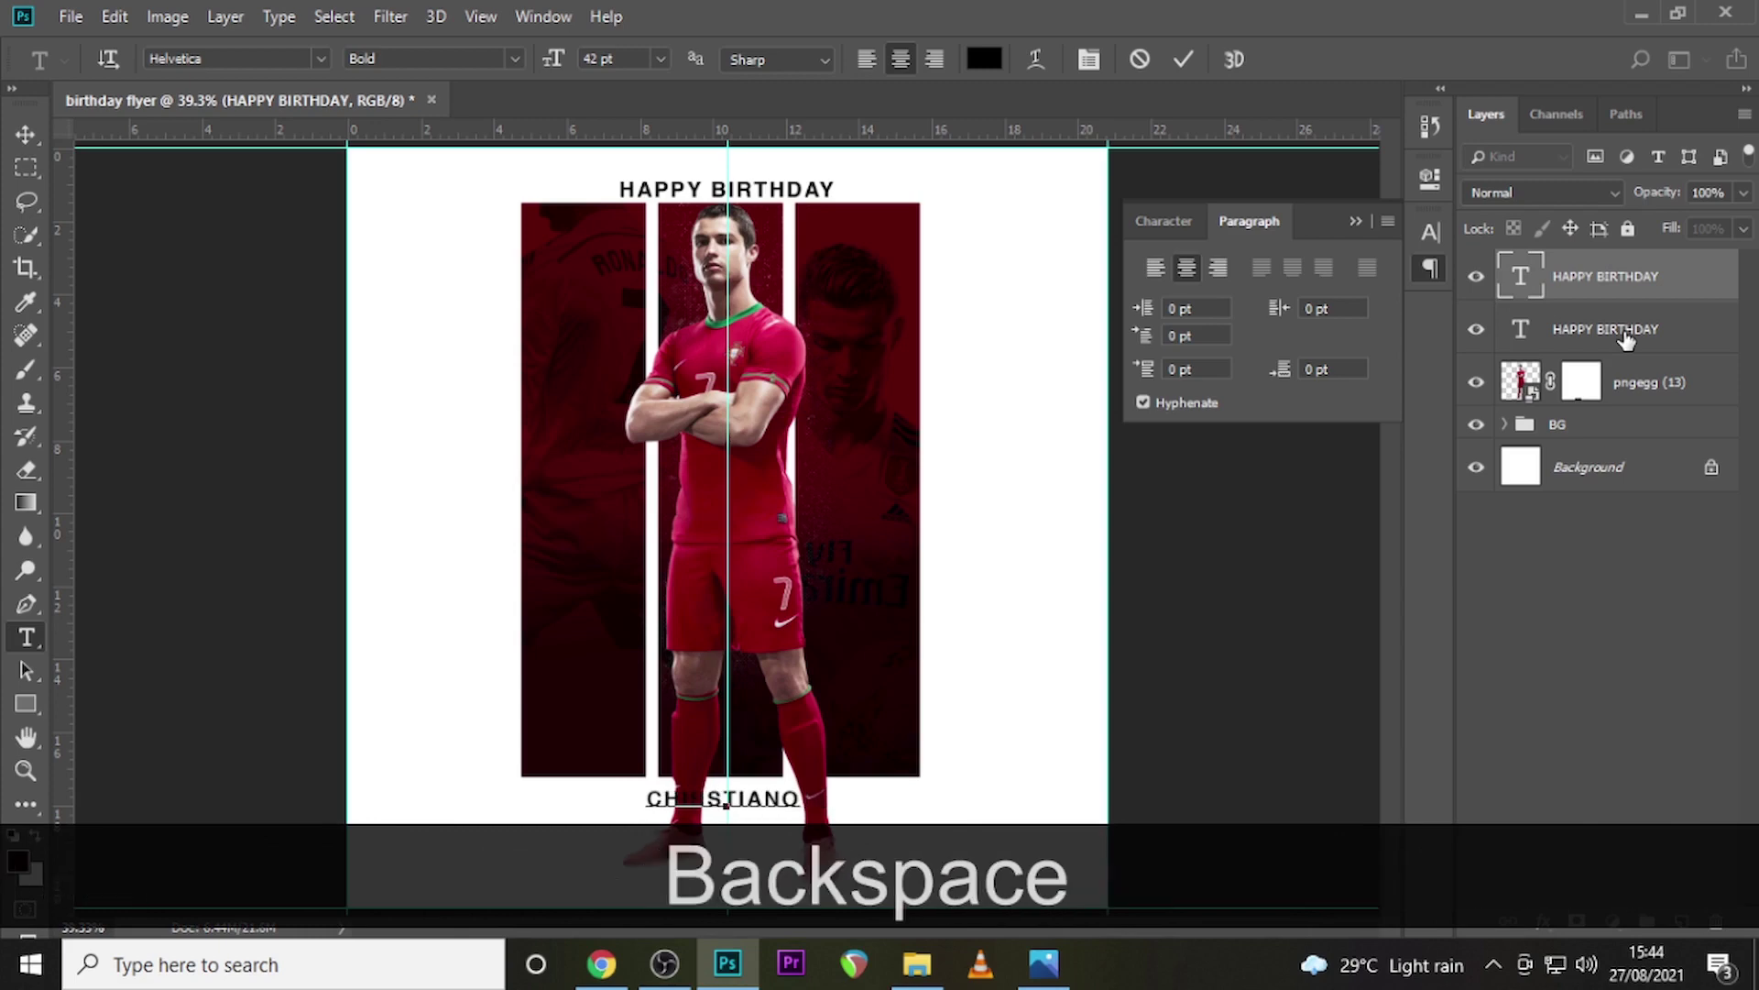
text(KWAME )
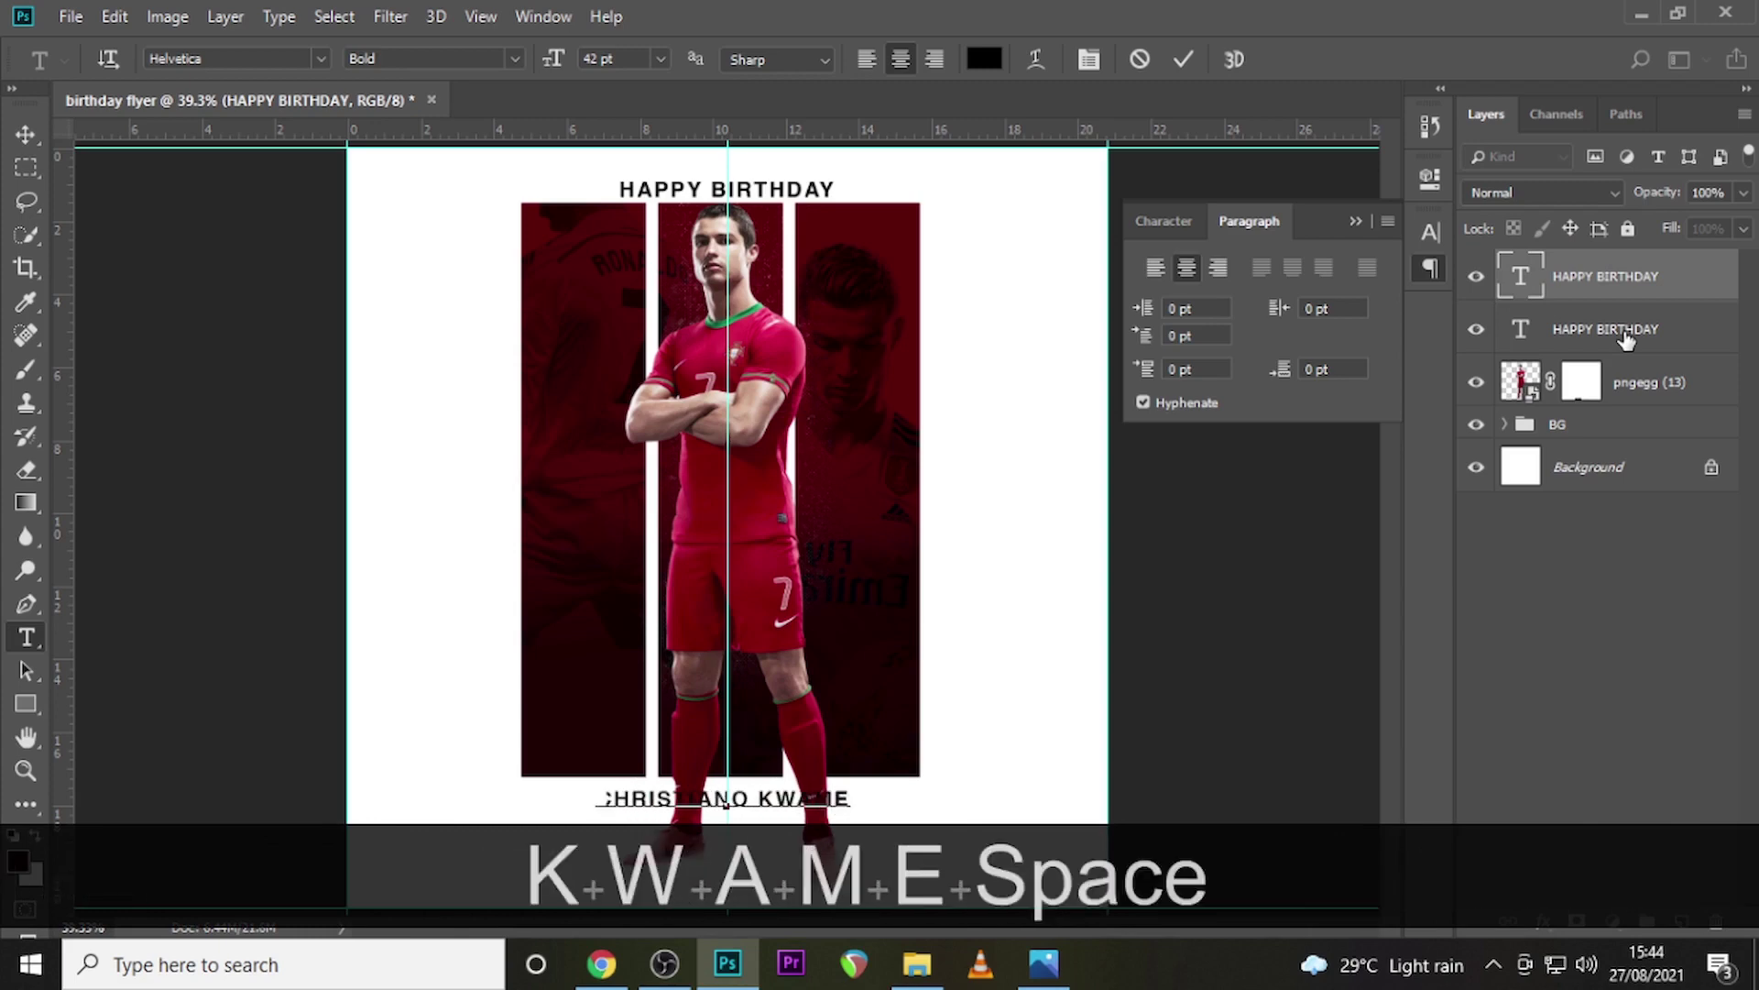
text(RO)
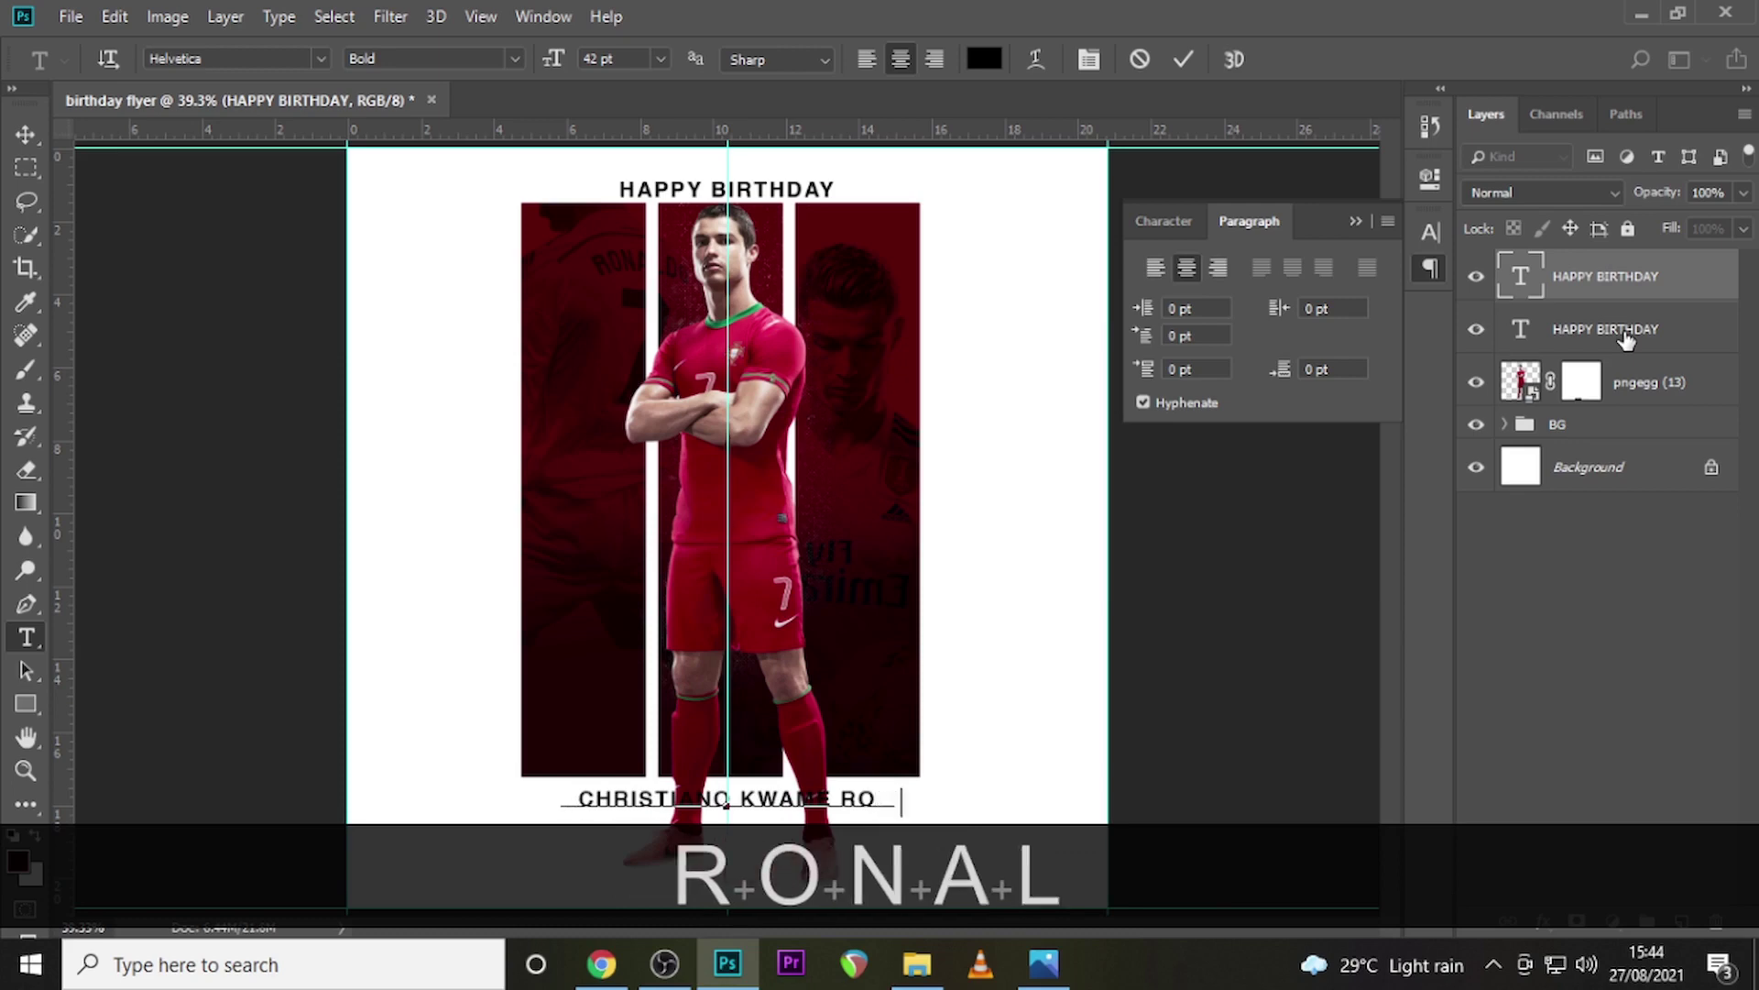
text(NALDO)
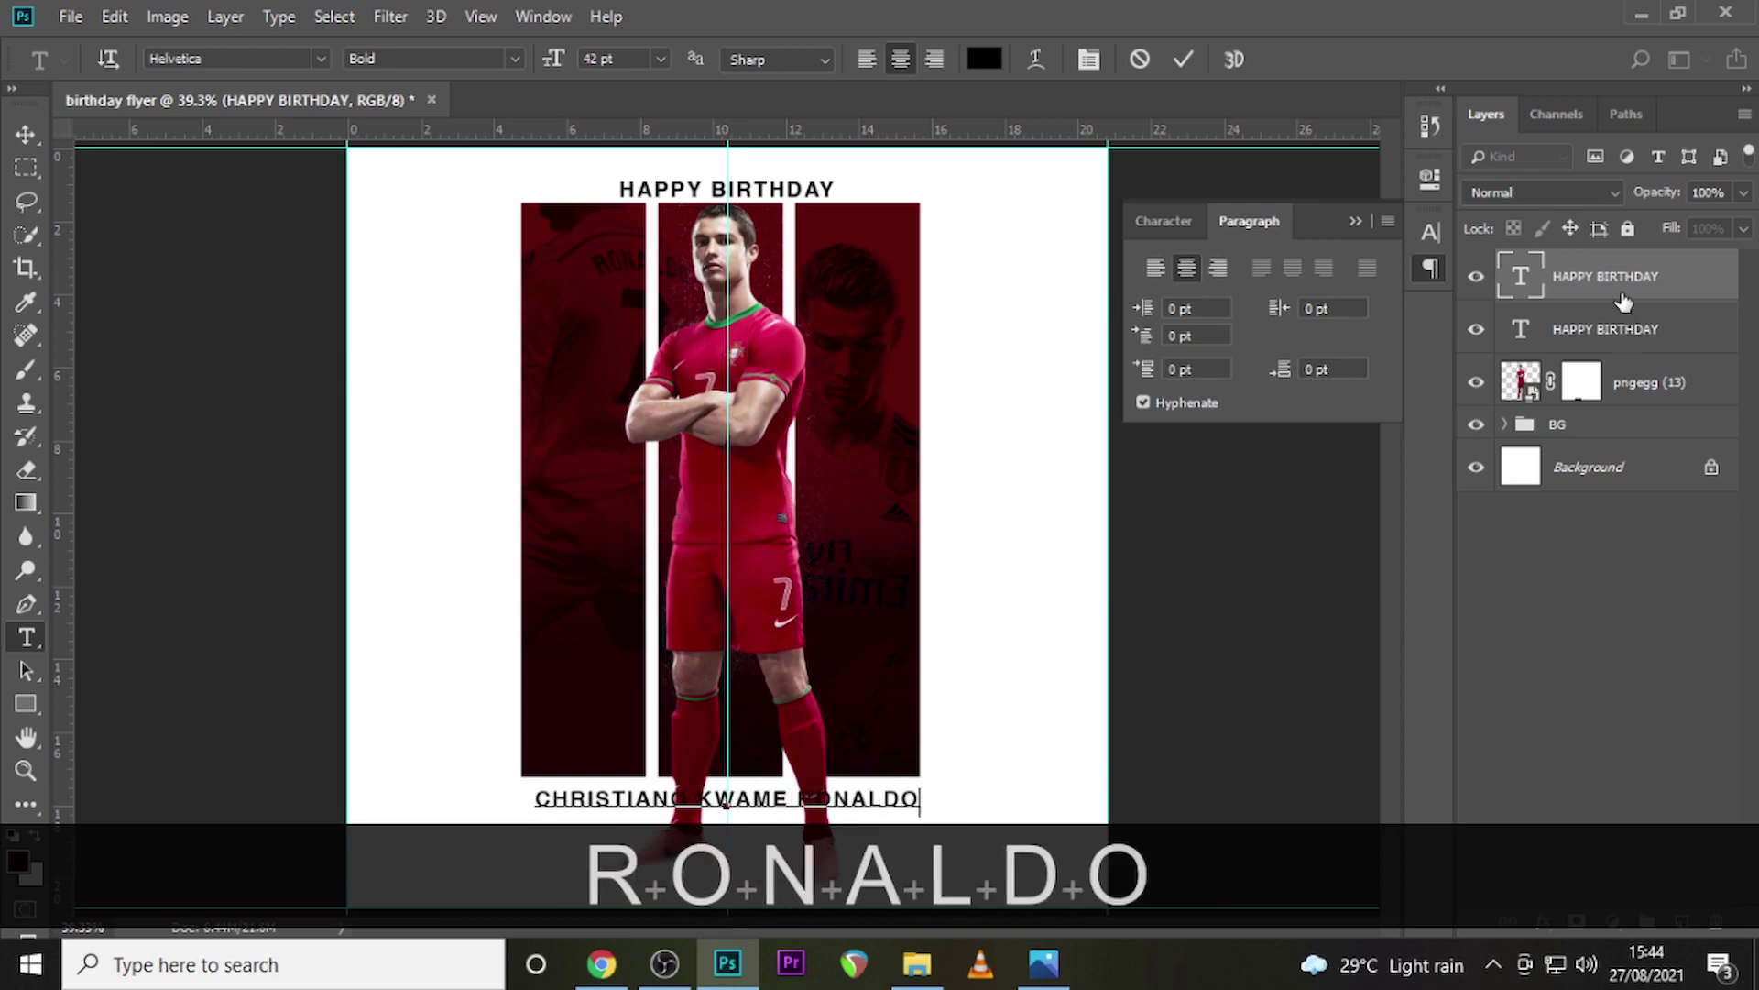
key(ctrl+Return)
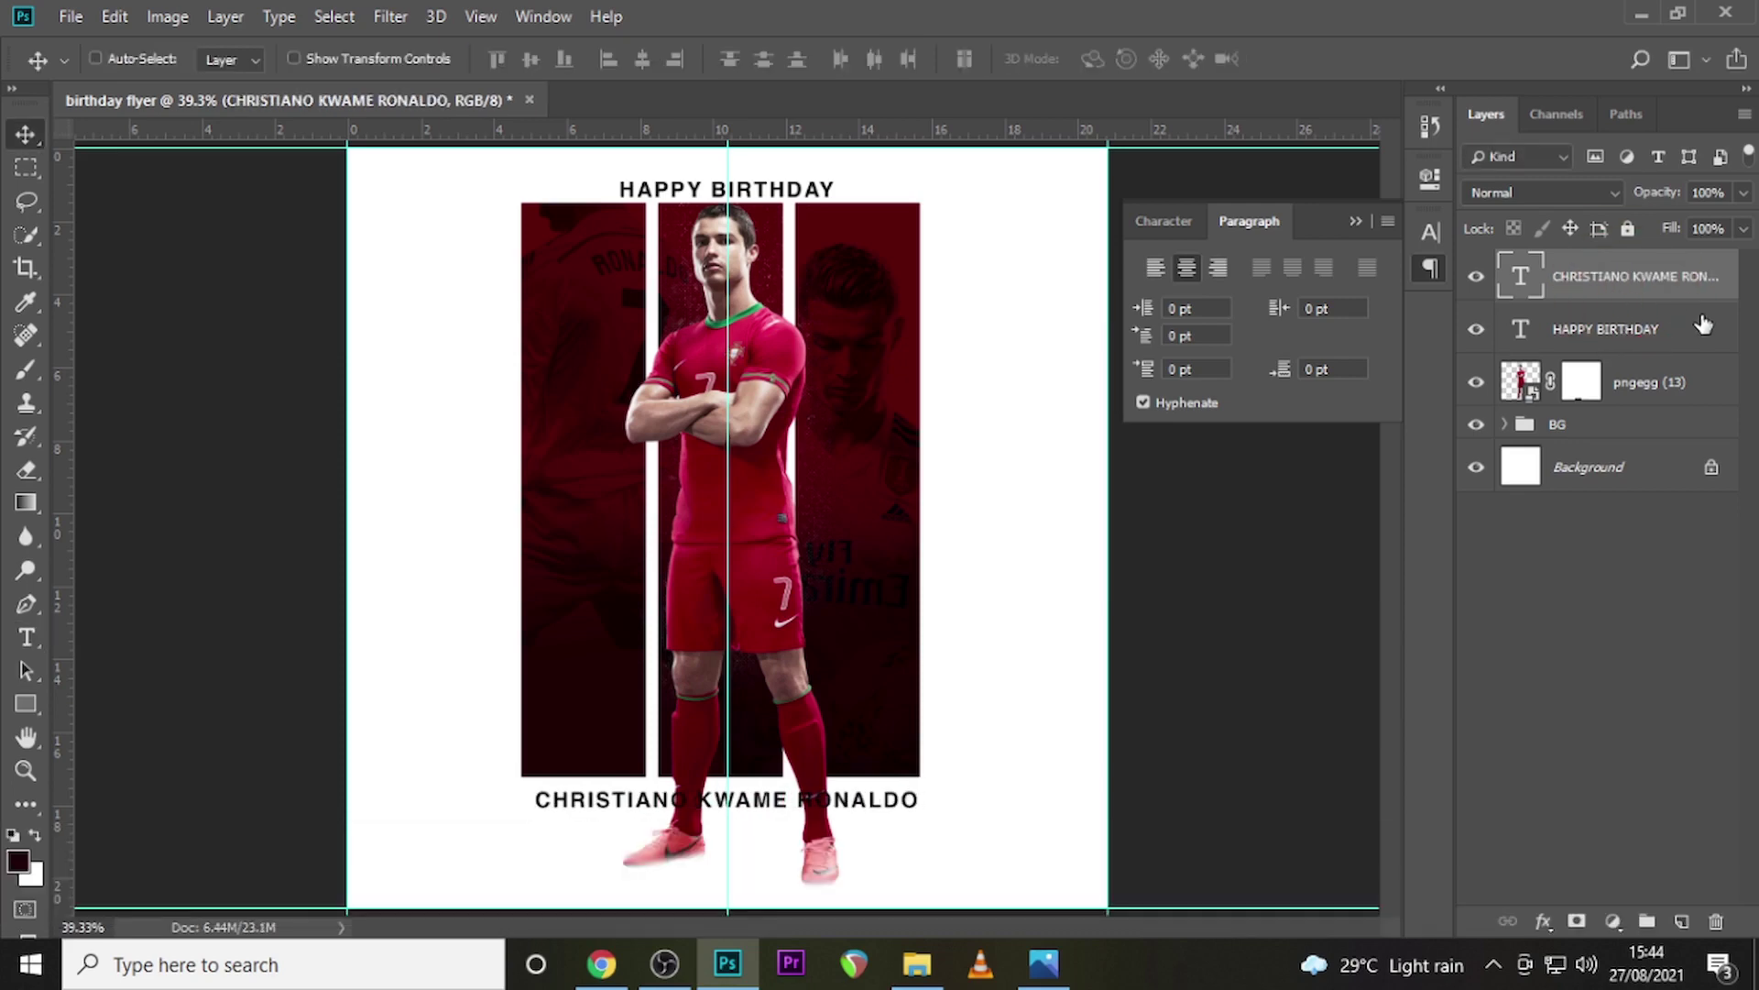
Nudge the CHRISTIANO KWAME RONALDO text slightly left and up, closer to the lower edges of the rectangles
key(Left)
key(Left)
key(Left)
key(Left)
key(Left)
key(Left)
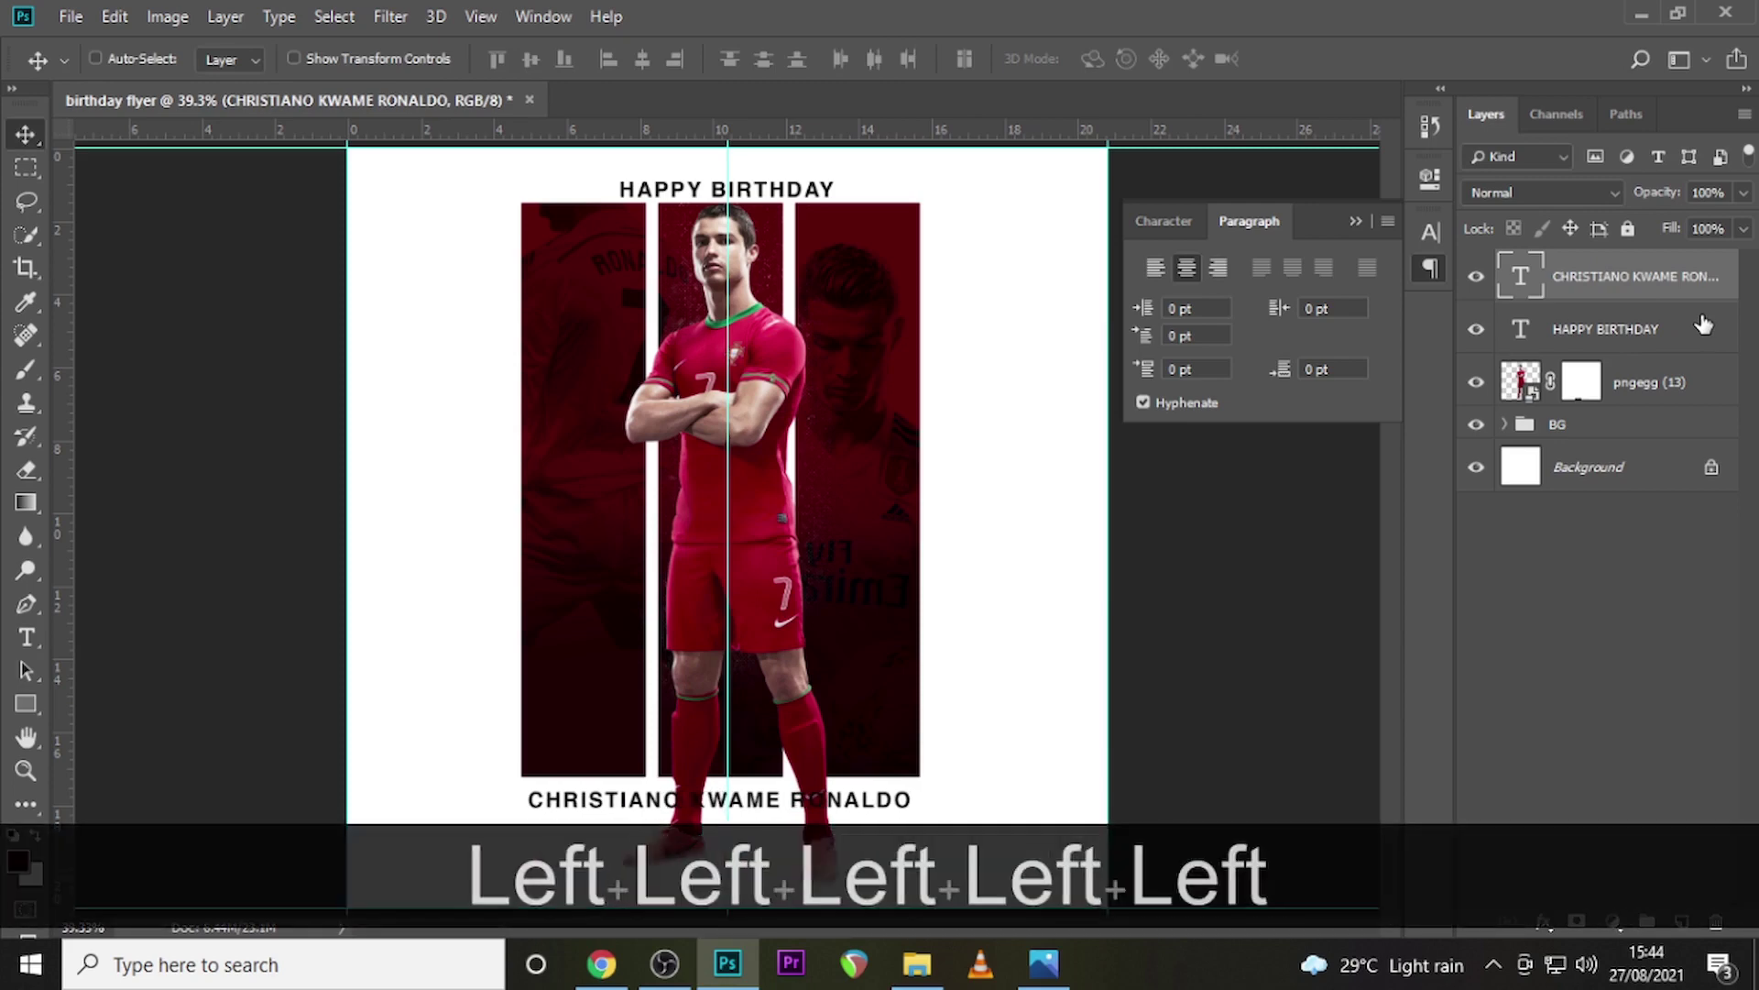
key(Up)
key(Up)
key(Up)
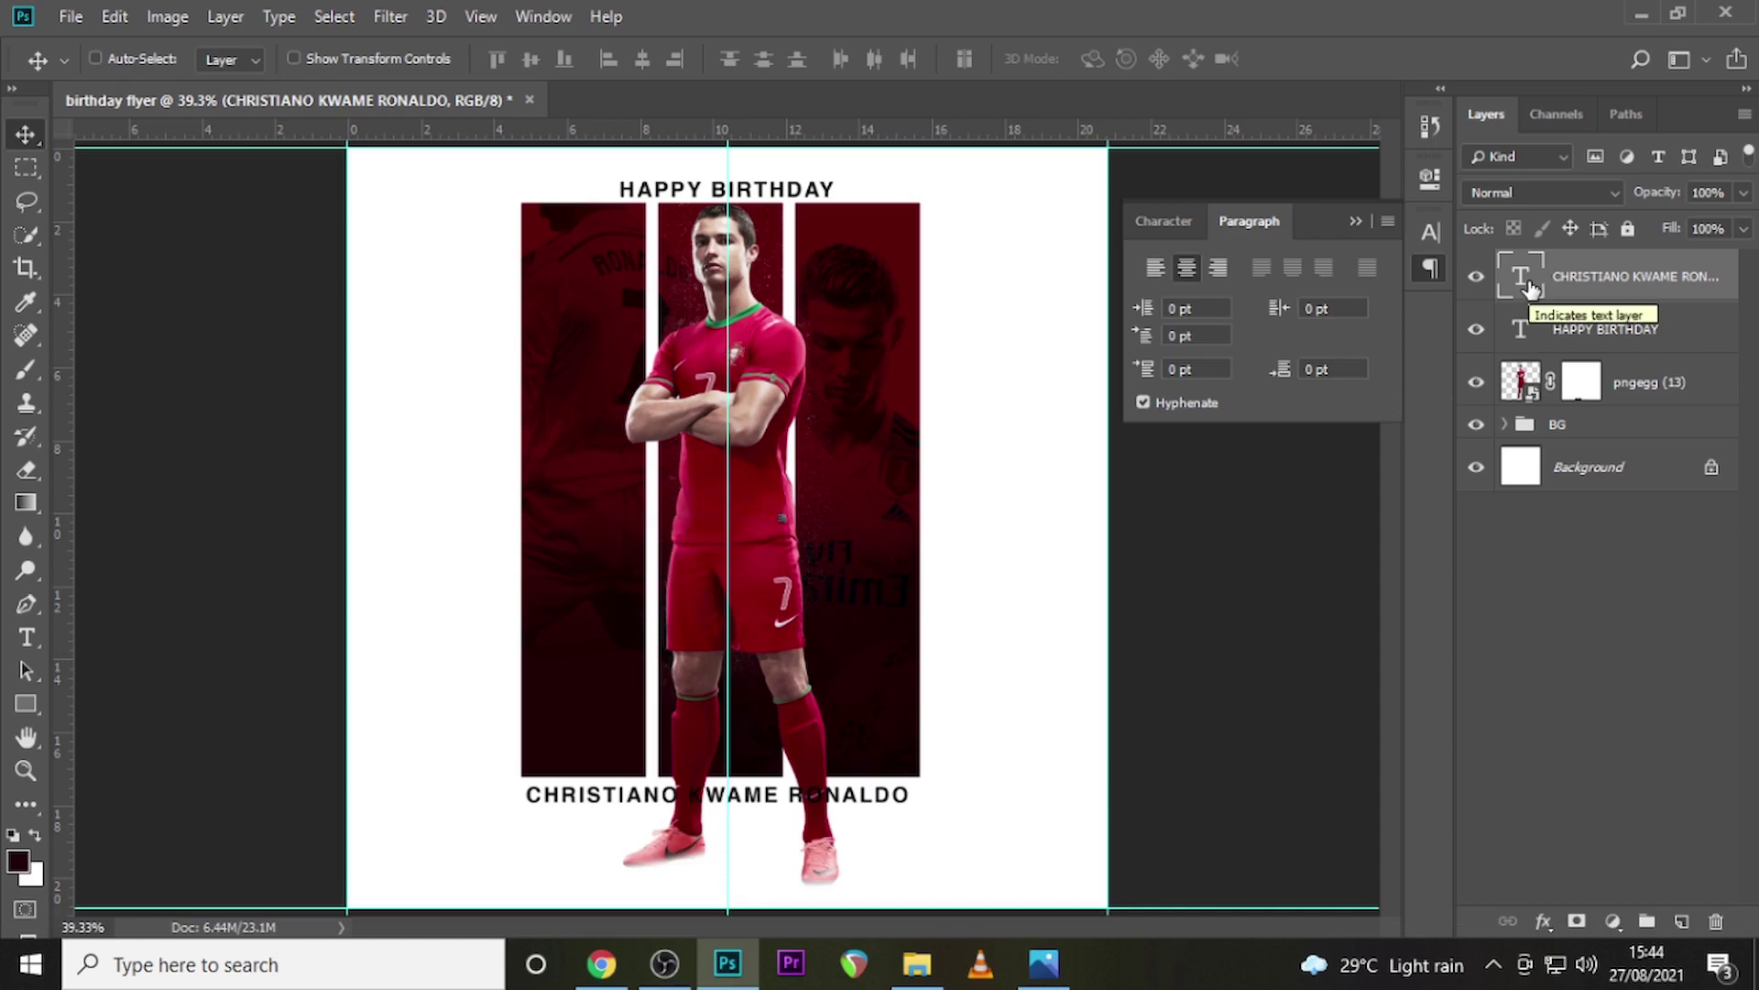
double_click(1521, 277)
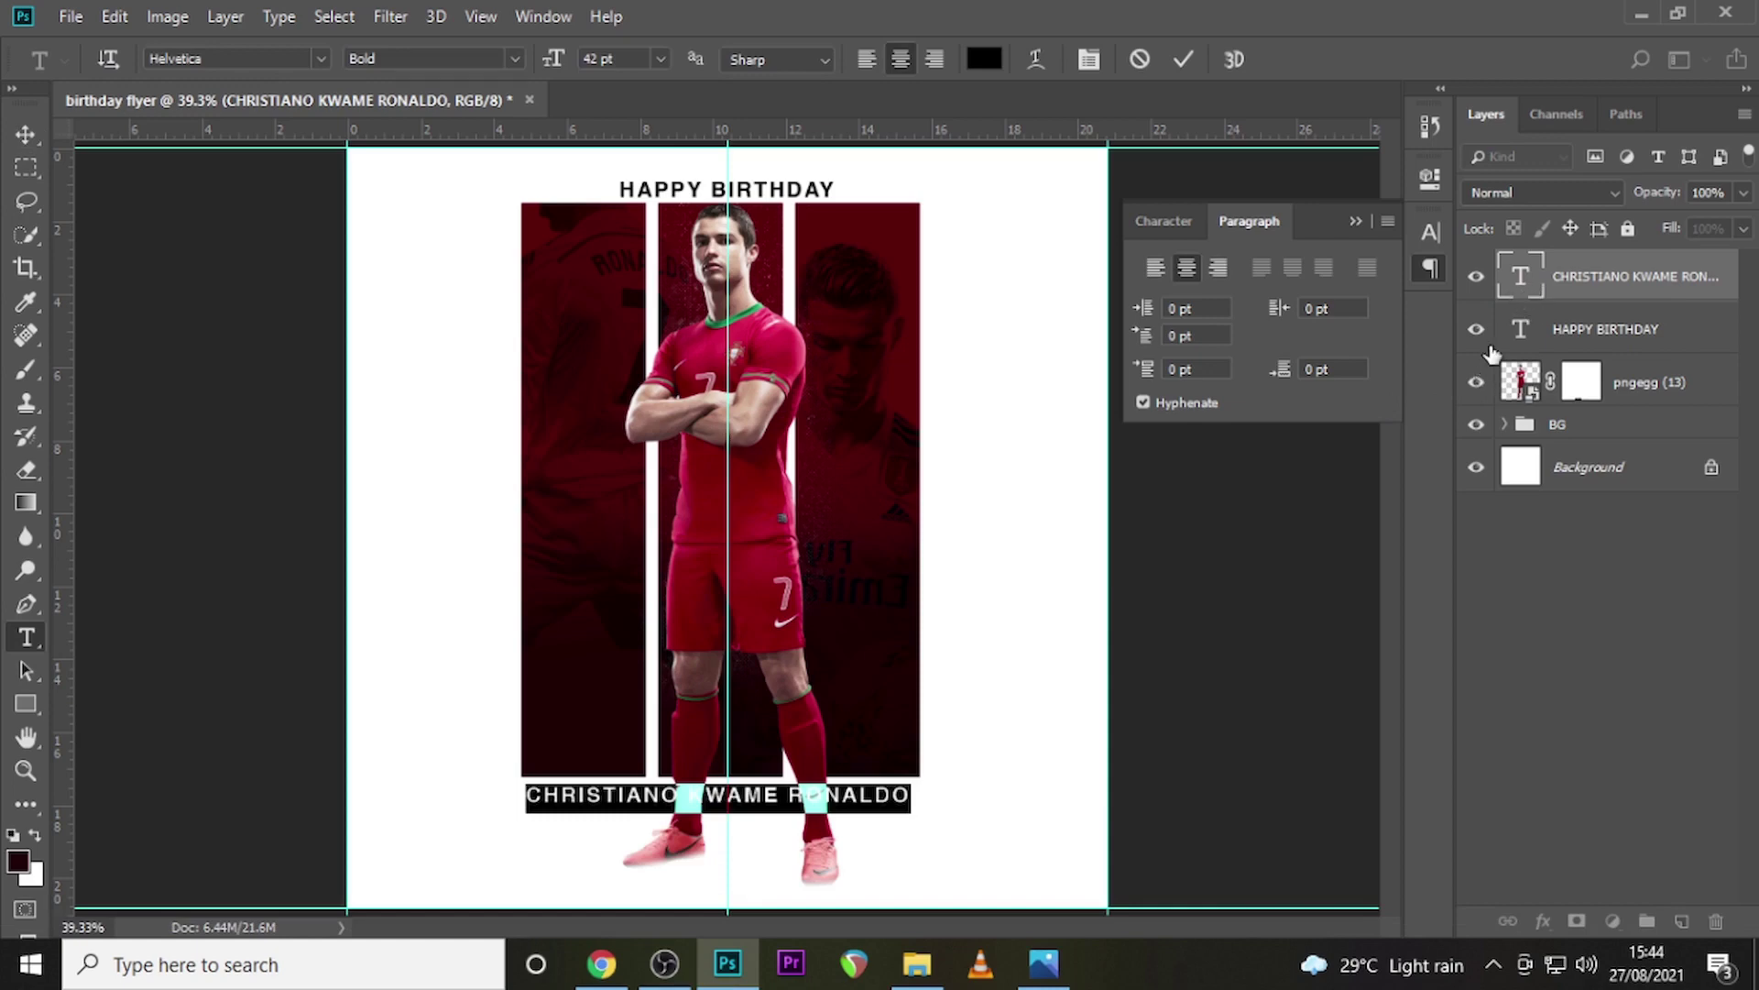
key(ctrl+Return)
Draw a dark red rectangle of about 190 × 51 px around the word KWAME in the lower text line
click(25, 703)
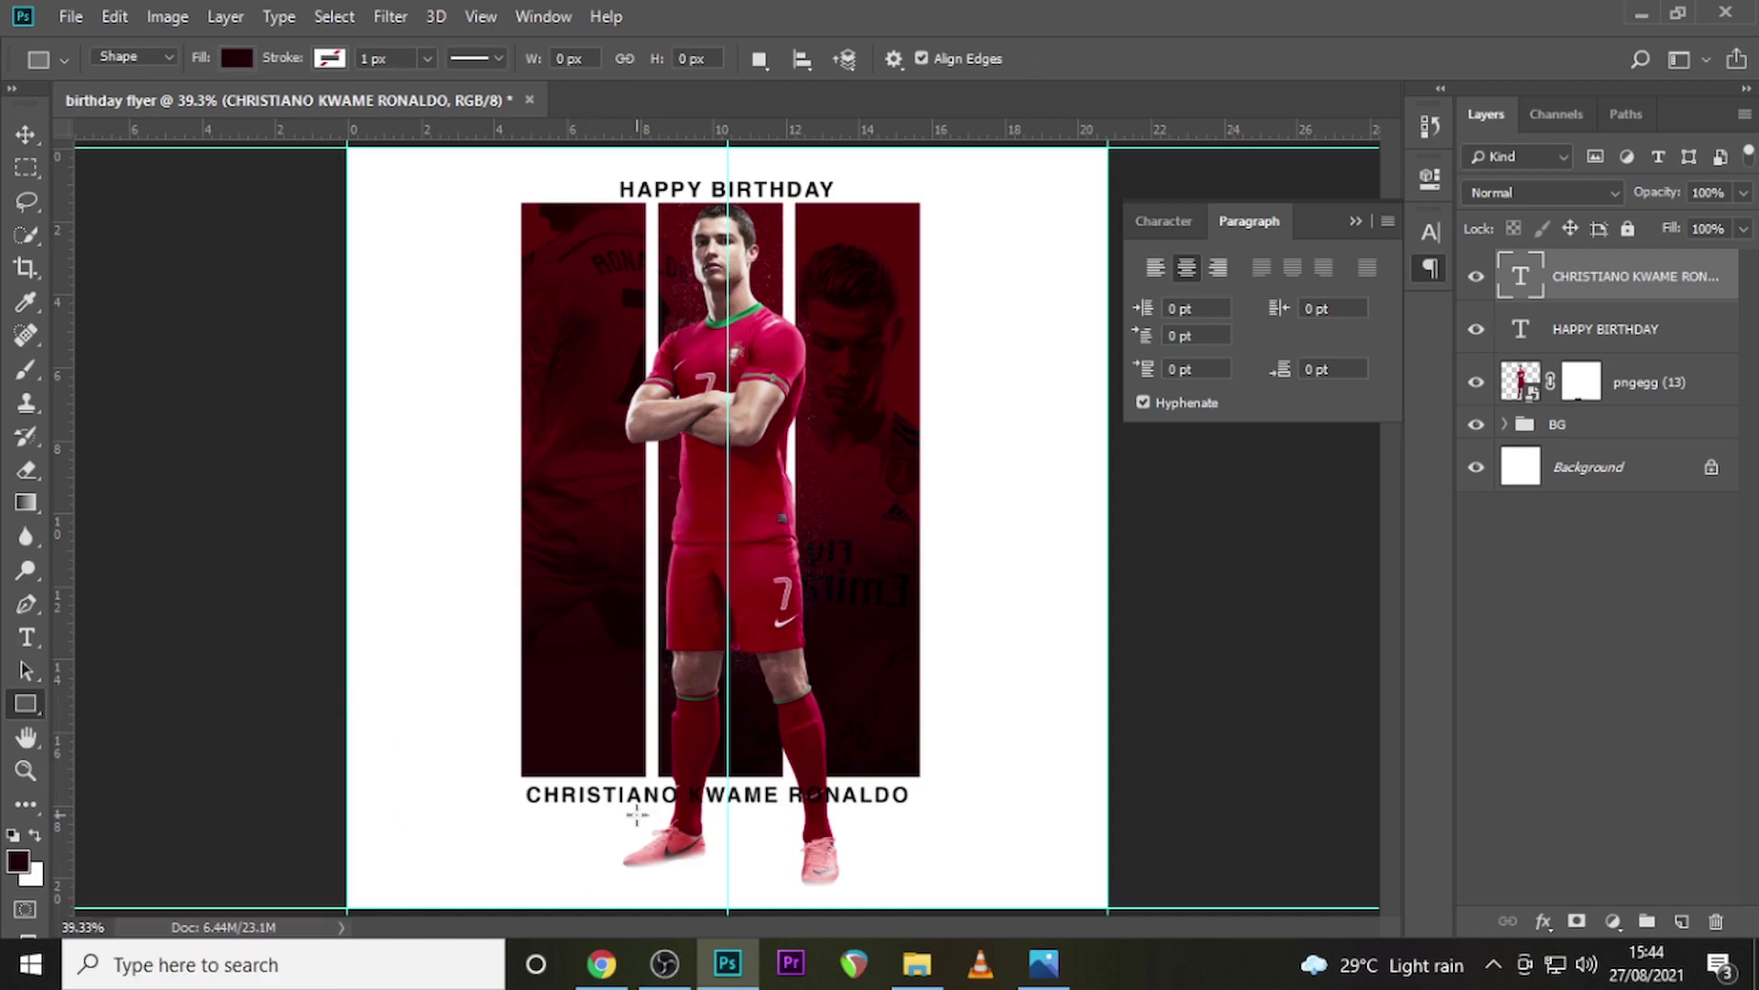
key(ctrl+equal)
key(ctrl+equal)
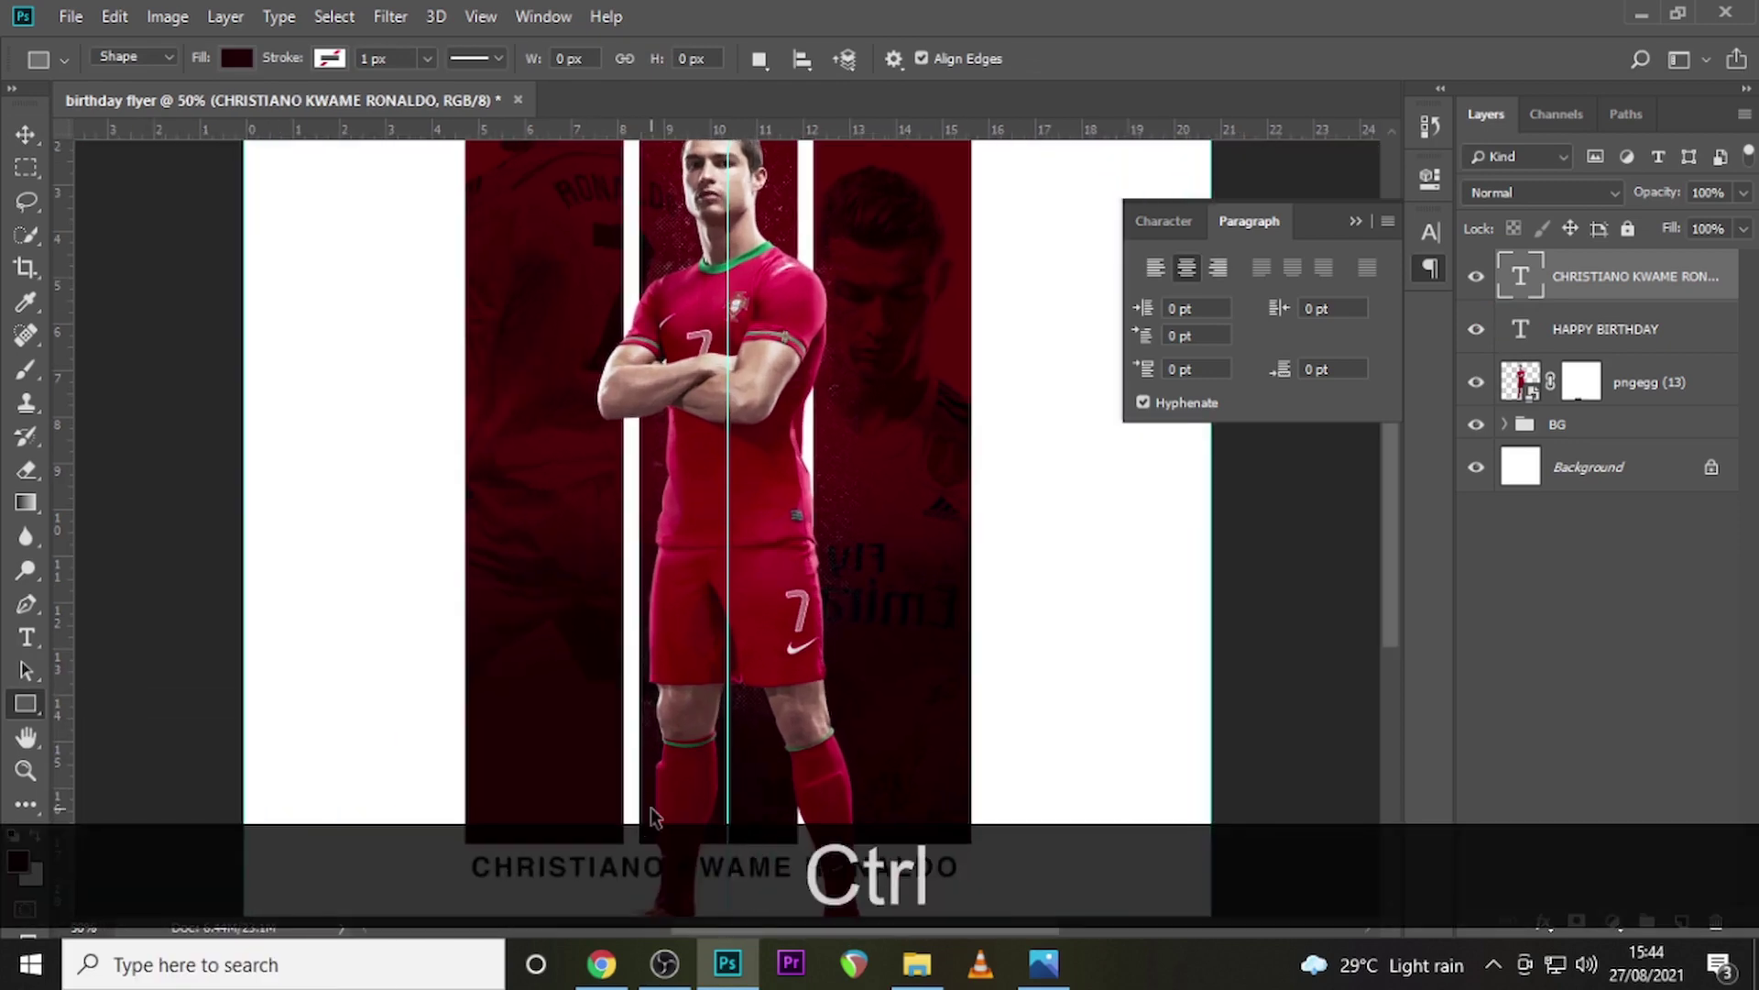
key(ctrl+equal)
scroll(714, 733, down, 3)
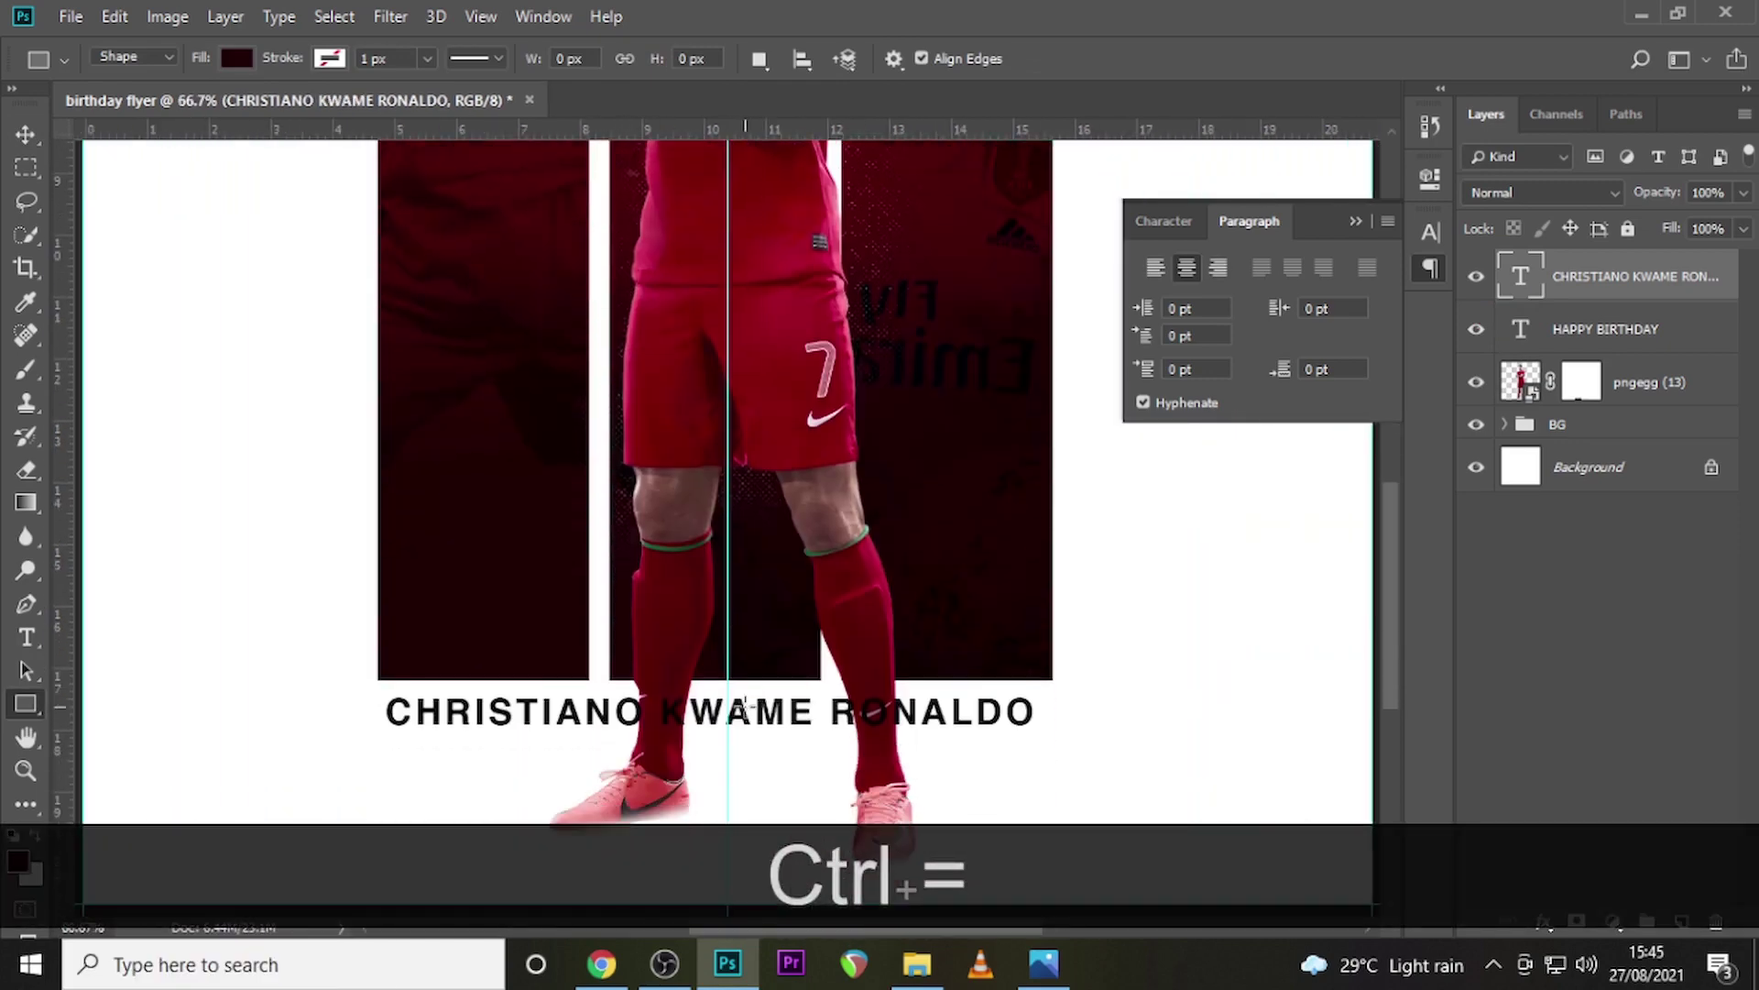
drag(661, 689, 825, 734)
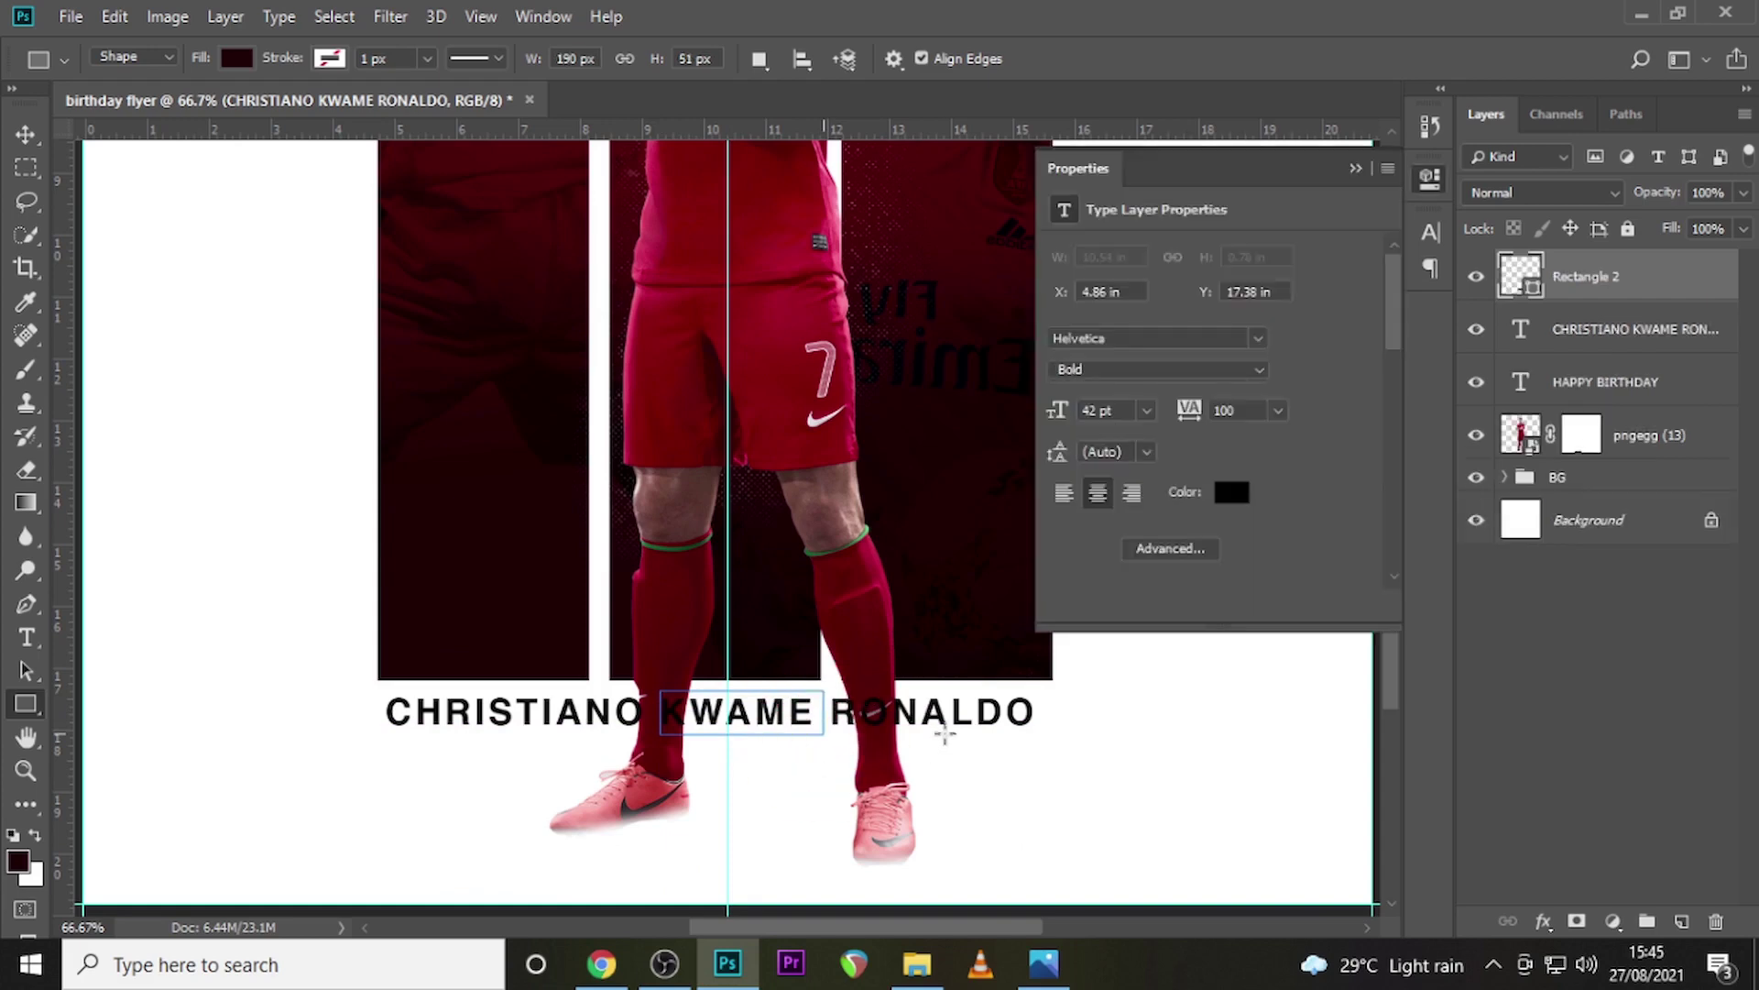
drag(1567, 295, 1563, 343)
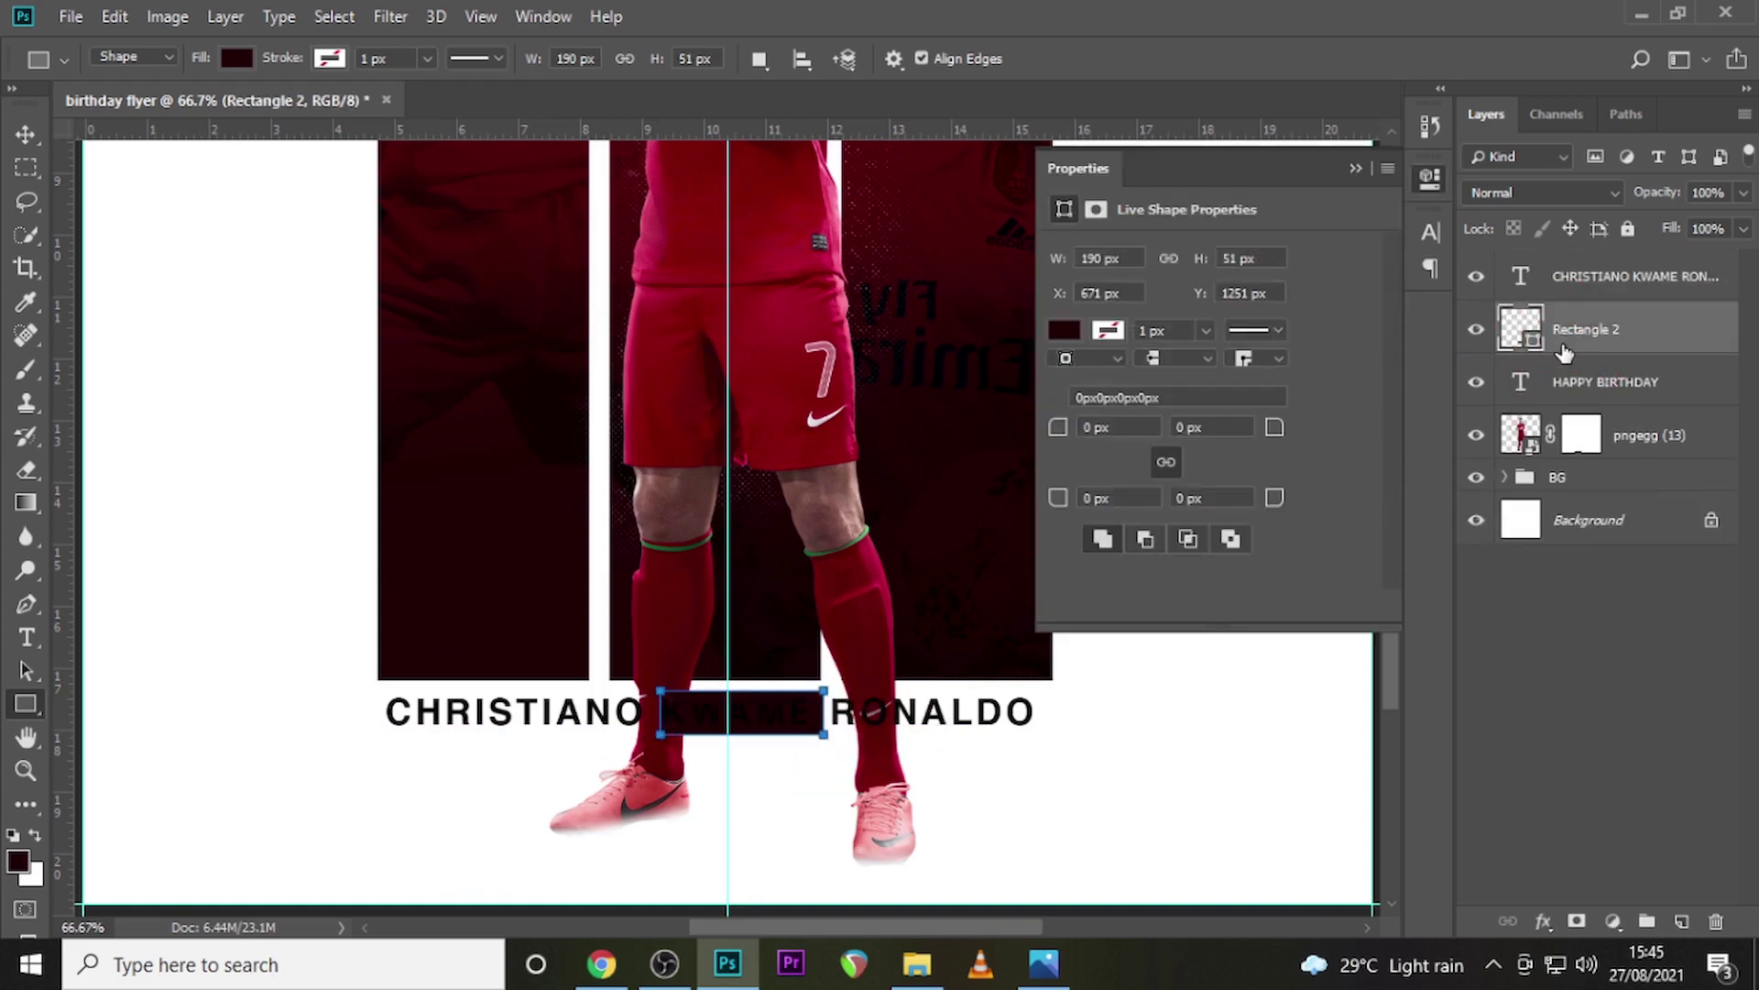
key(Left)
key(Left)
key(Left)
key(v)
key(Left)
key(Left)
key(Left)
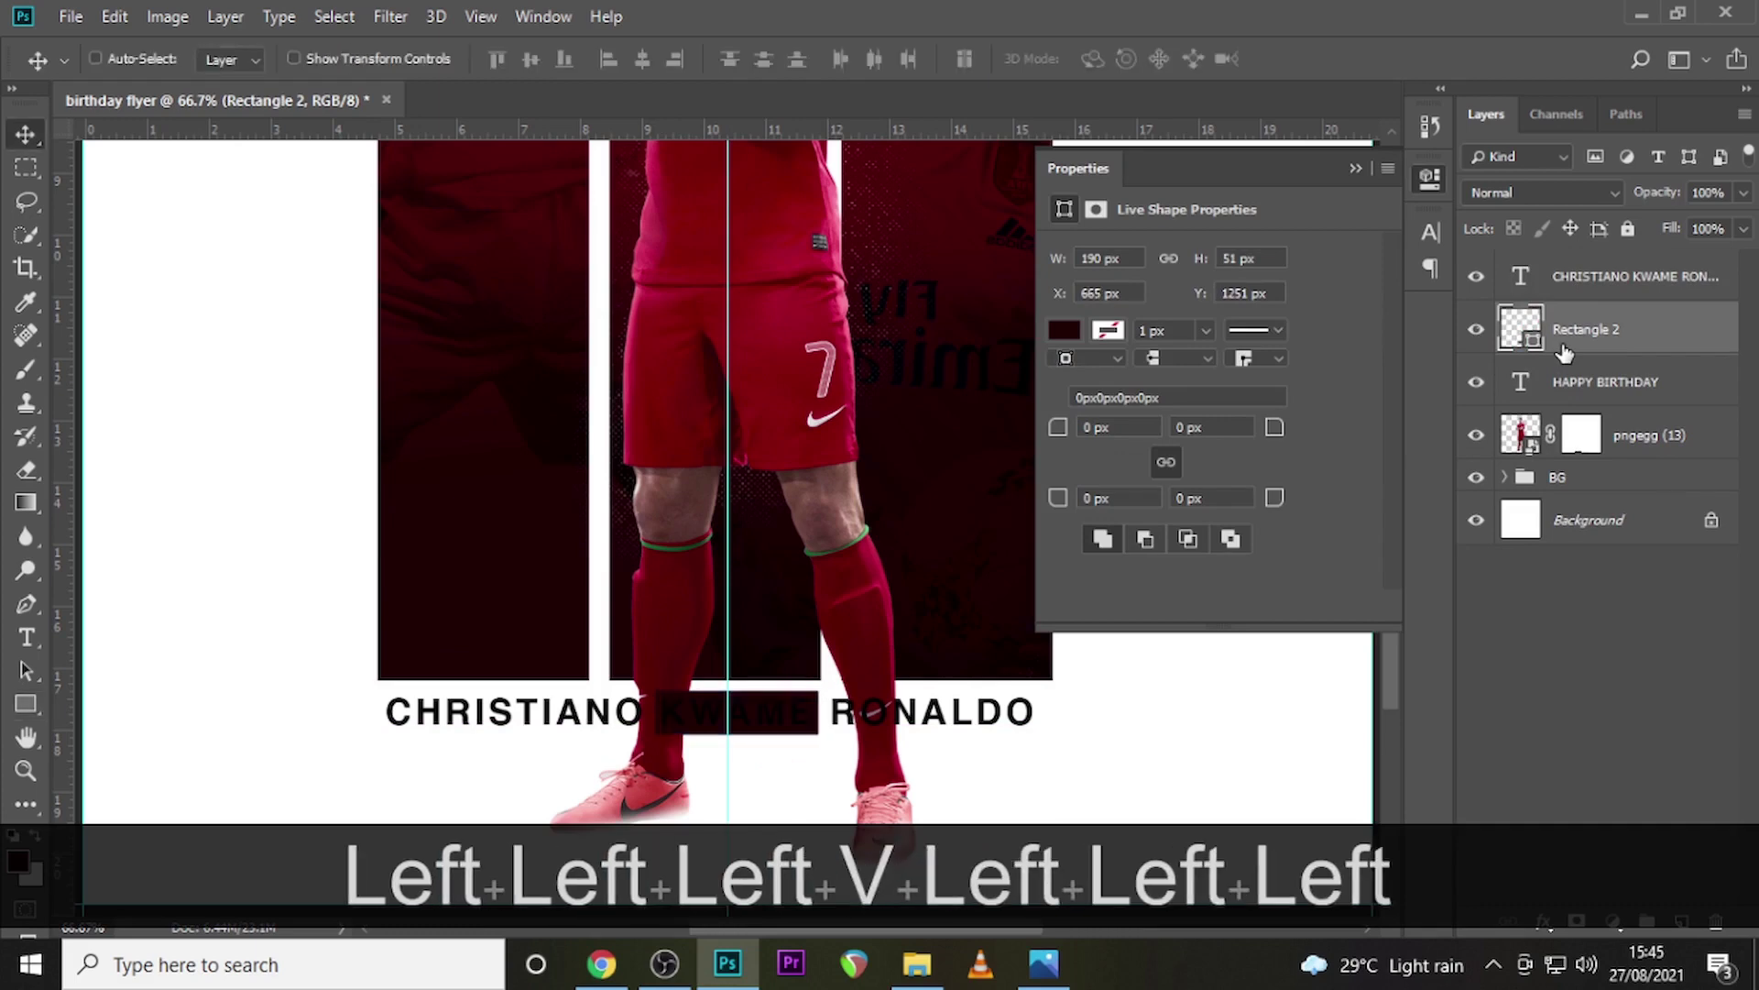
key(Up)
key(Down)
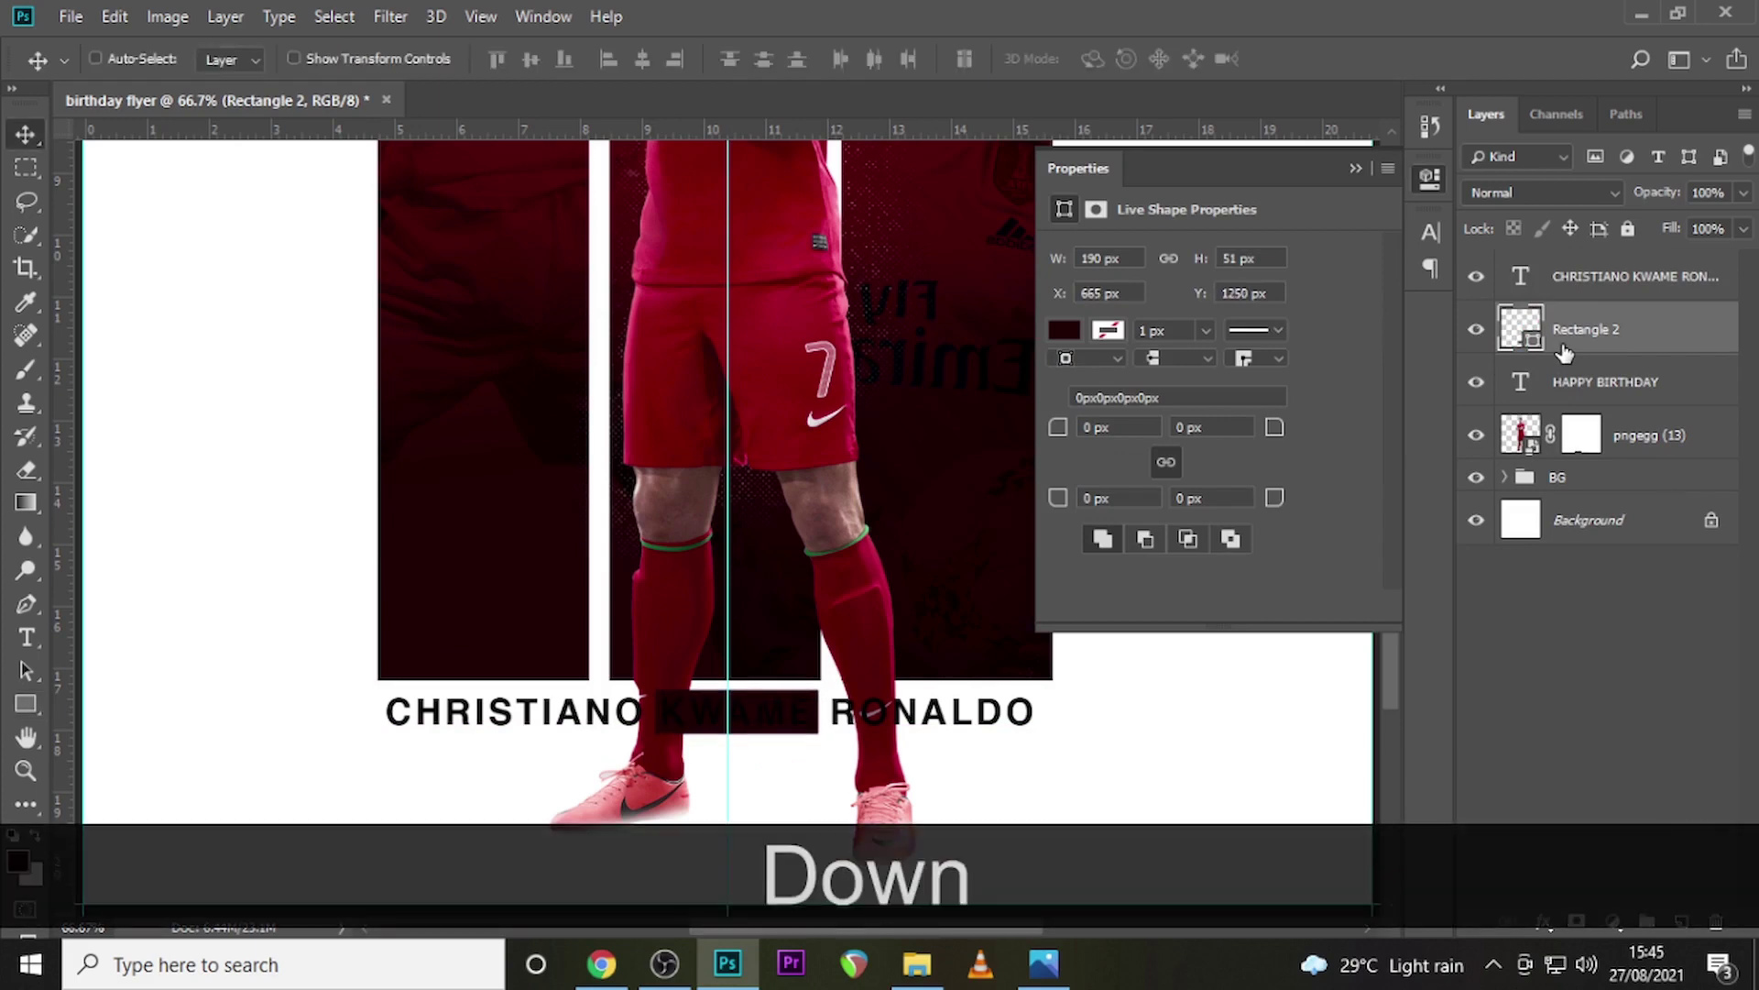
key(Left)
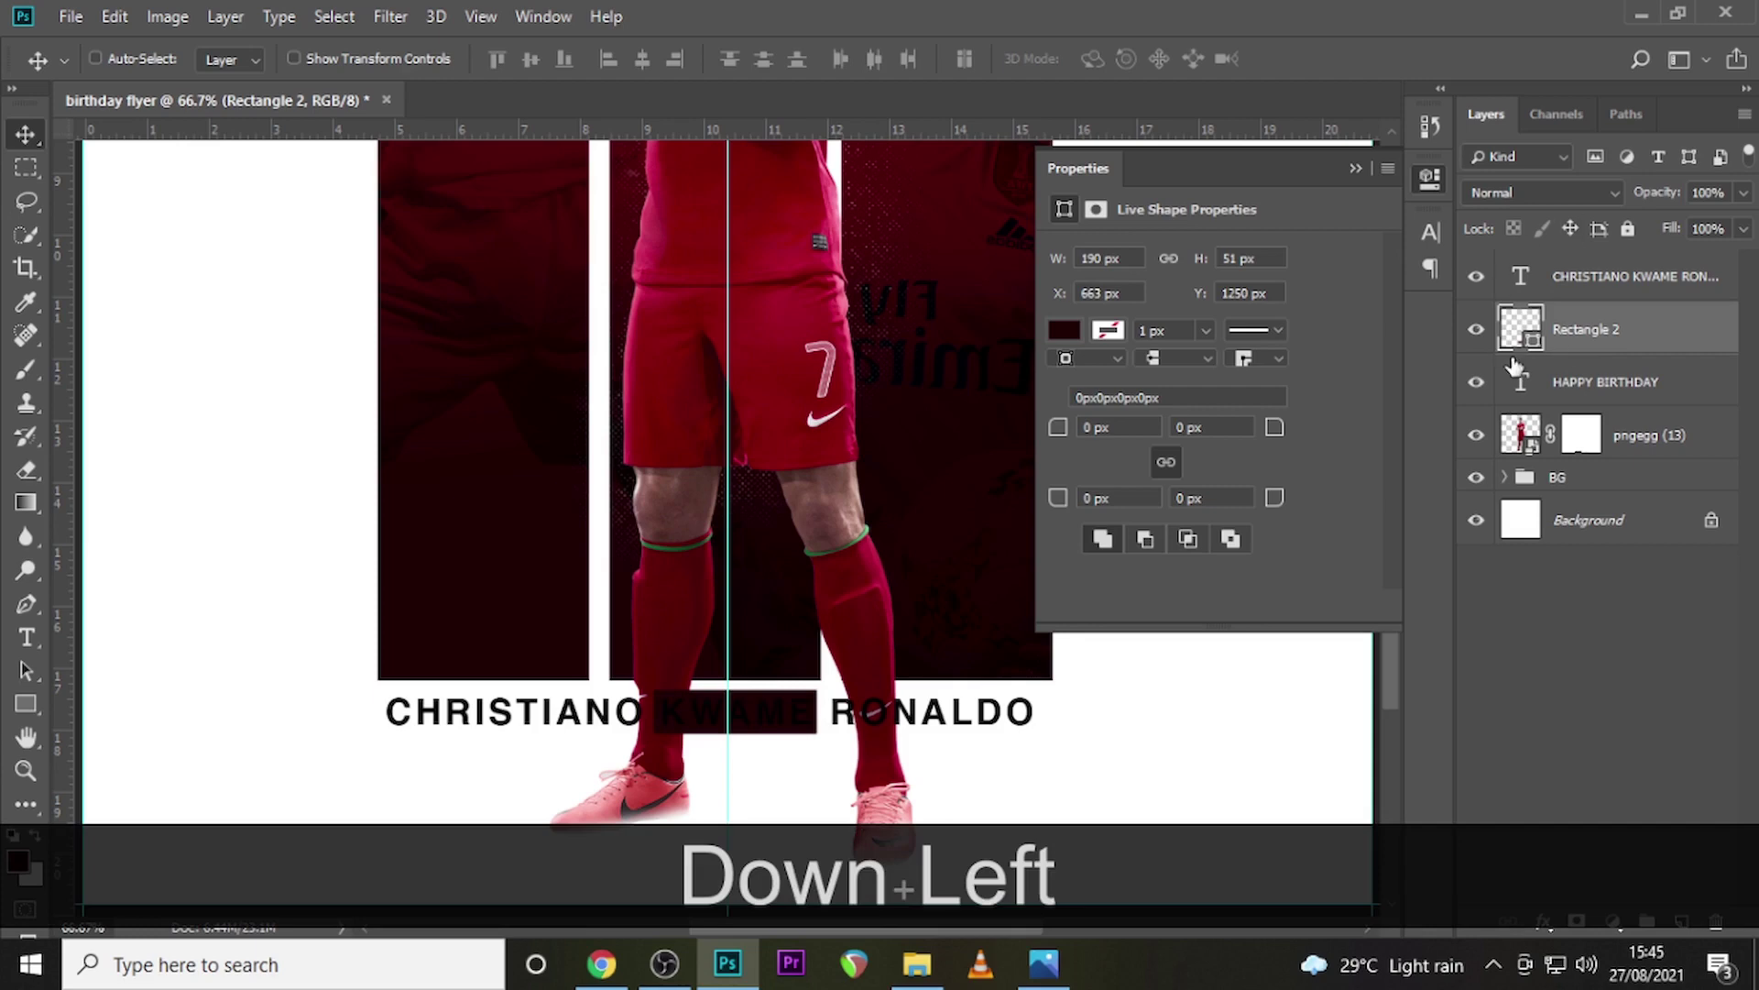
Recolour only the word KWAME in the lower text line white
double_click(1520, 275)
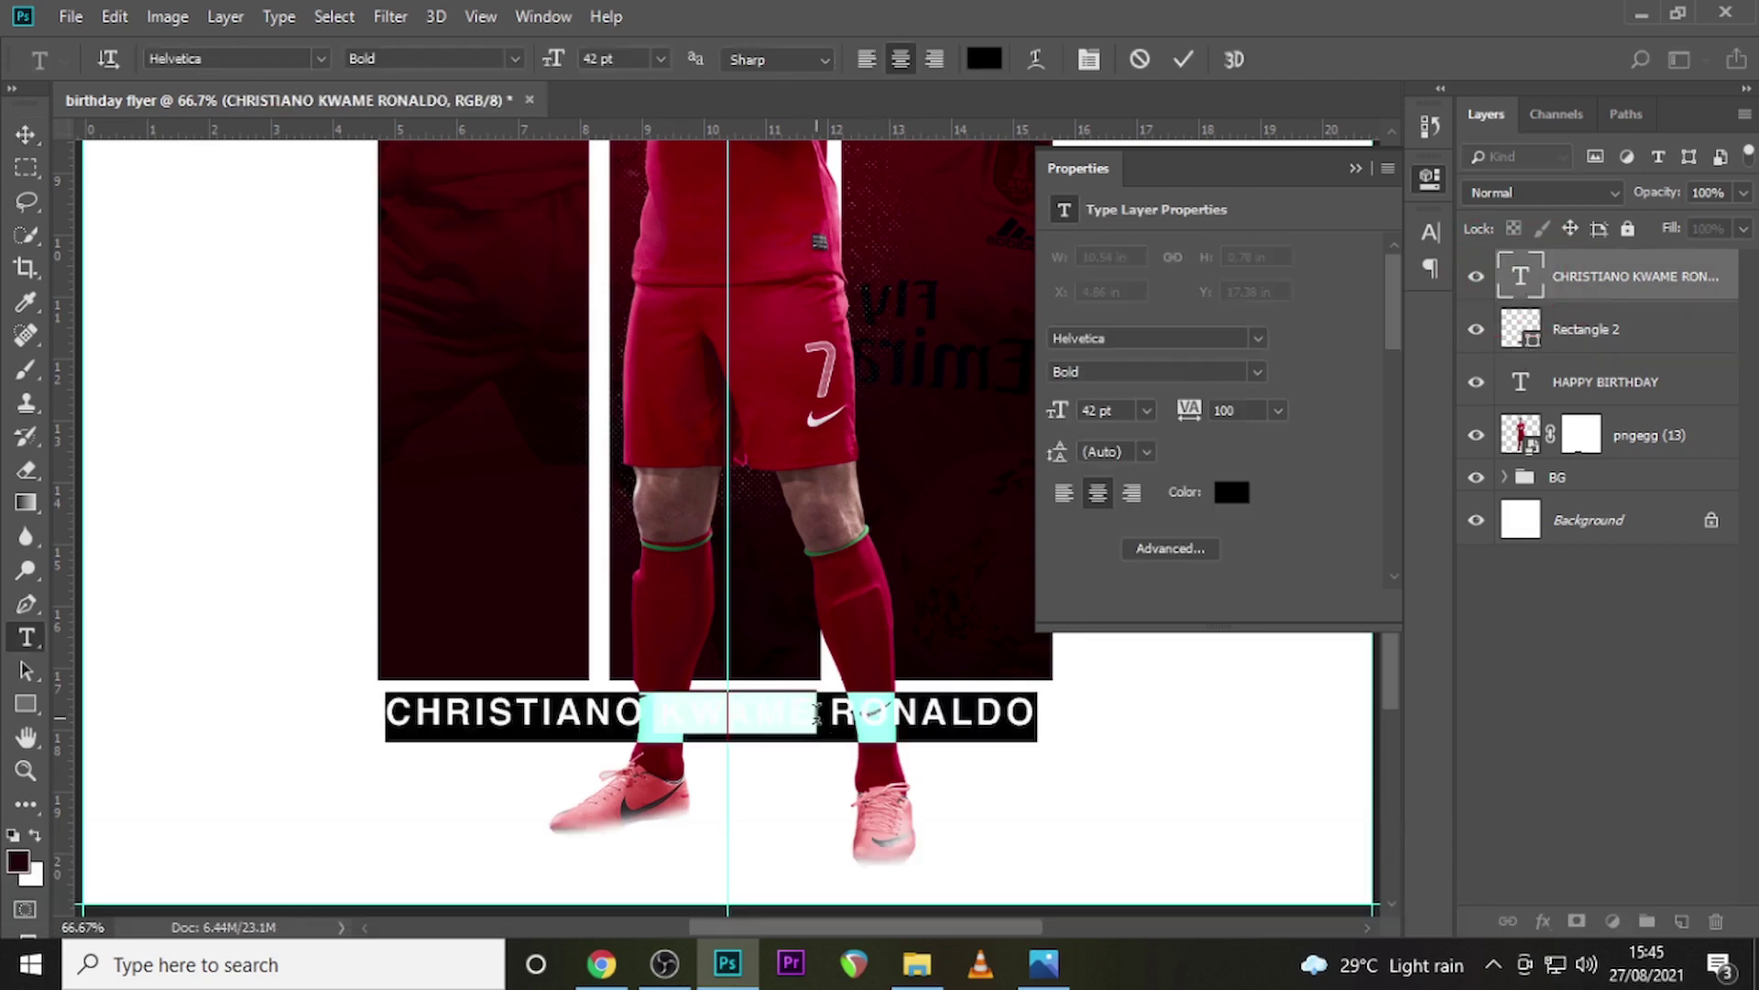
drag(816, 713, 667, 714)
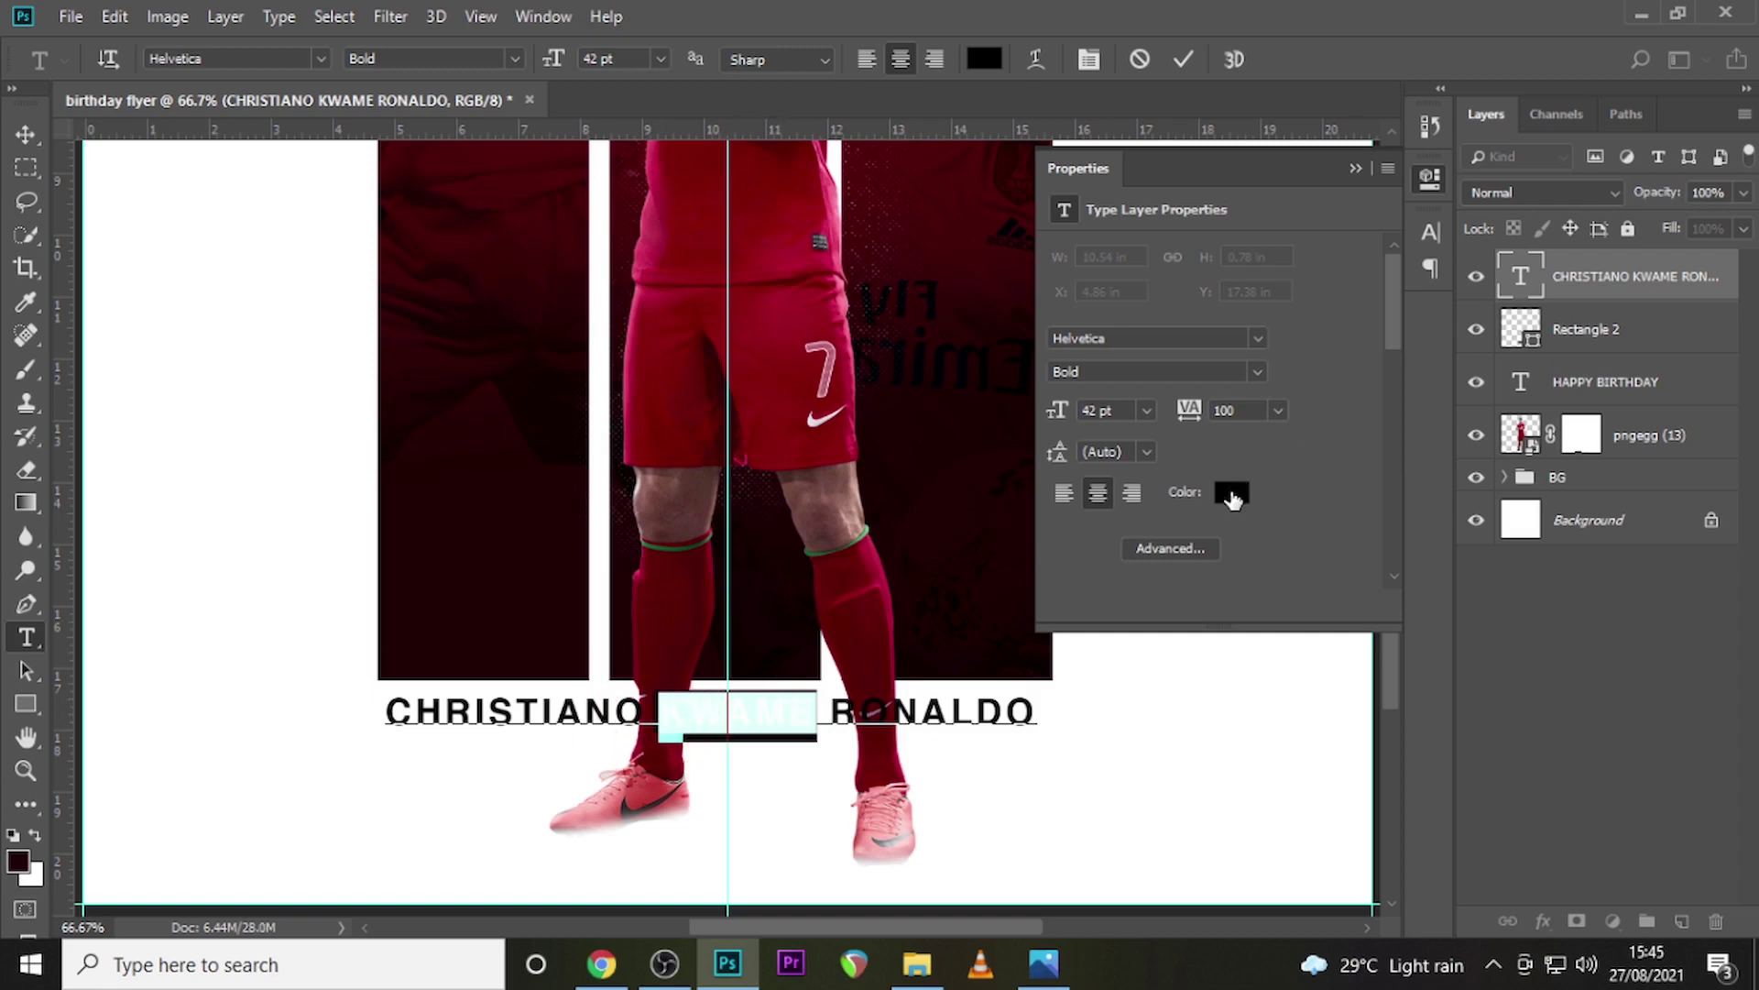
click(1431, 231)
click(1357, 402)
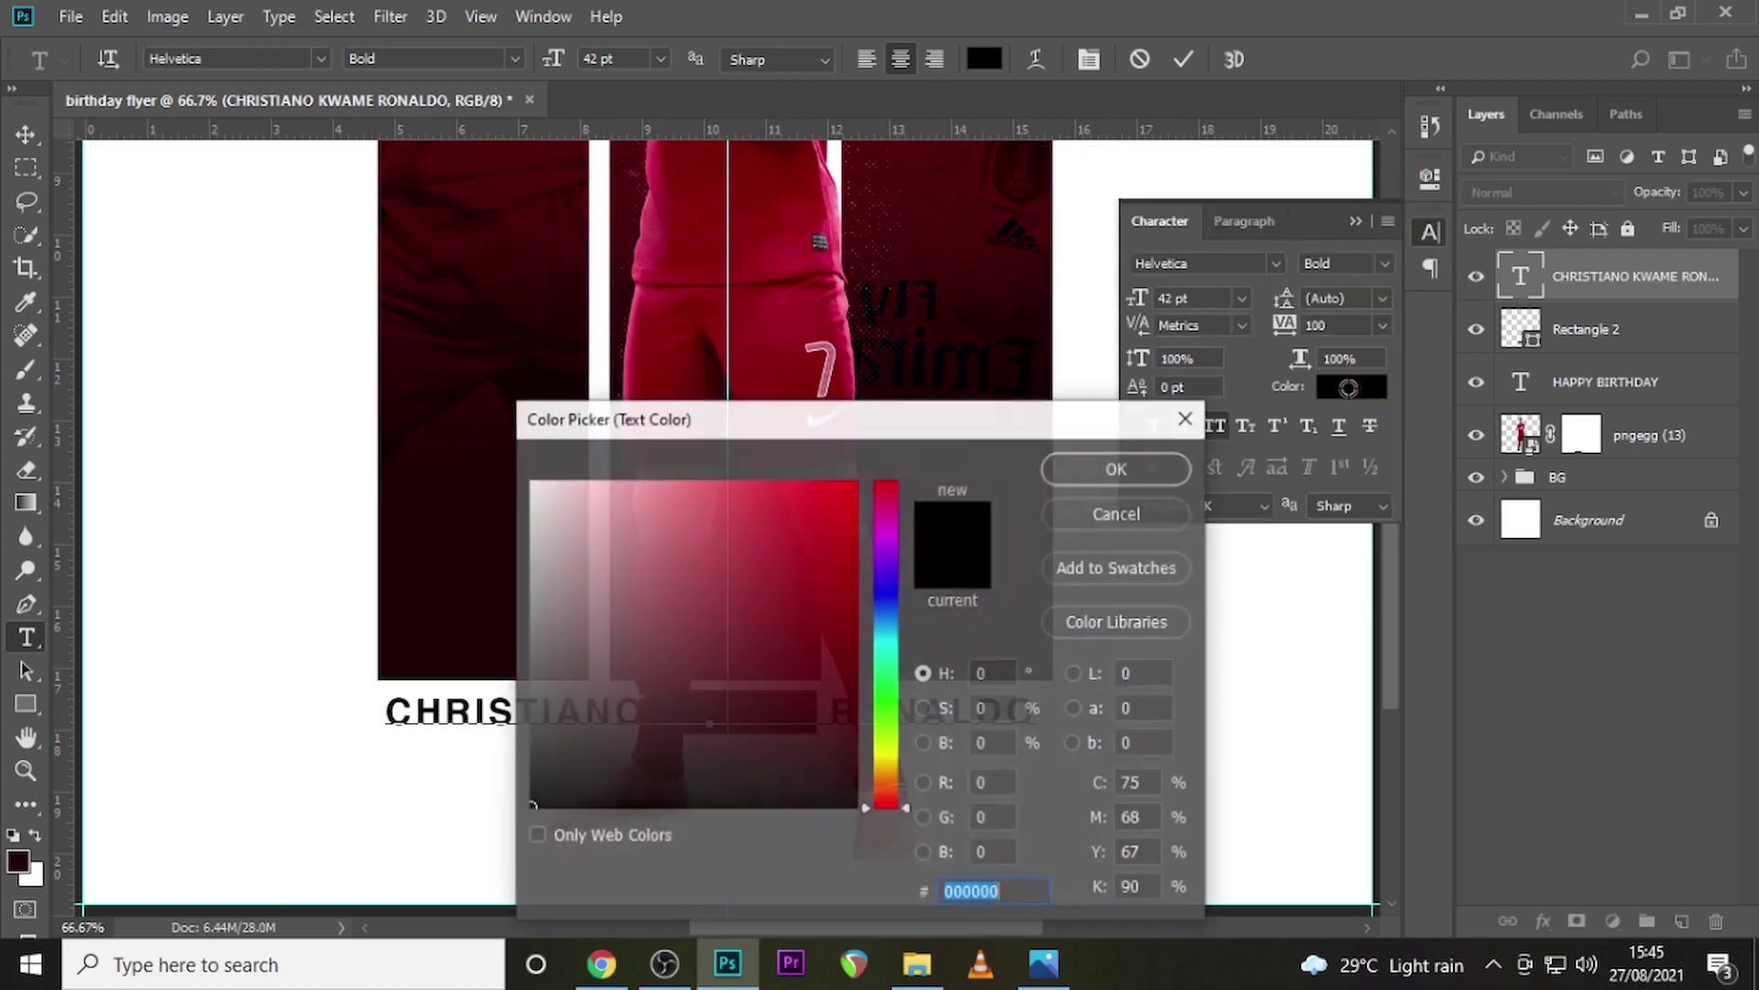
click(515, 465)
click(1118, 468)
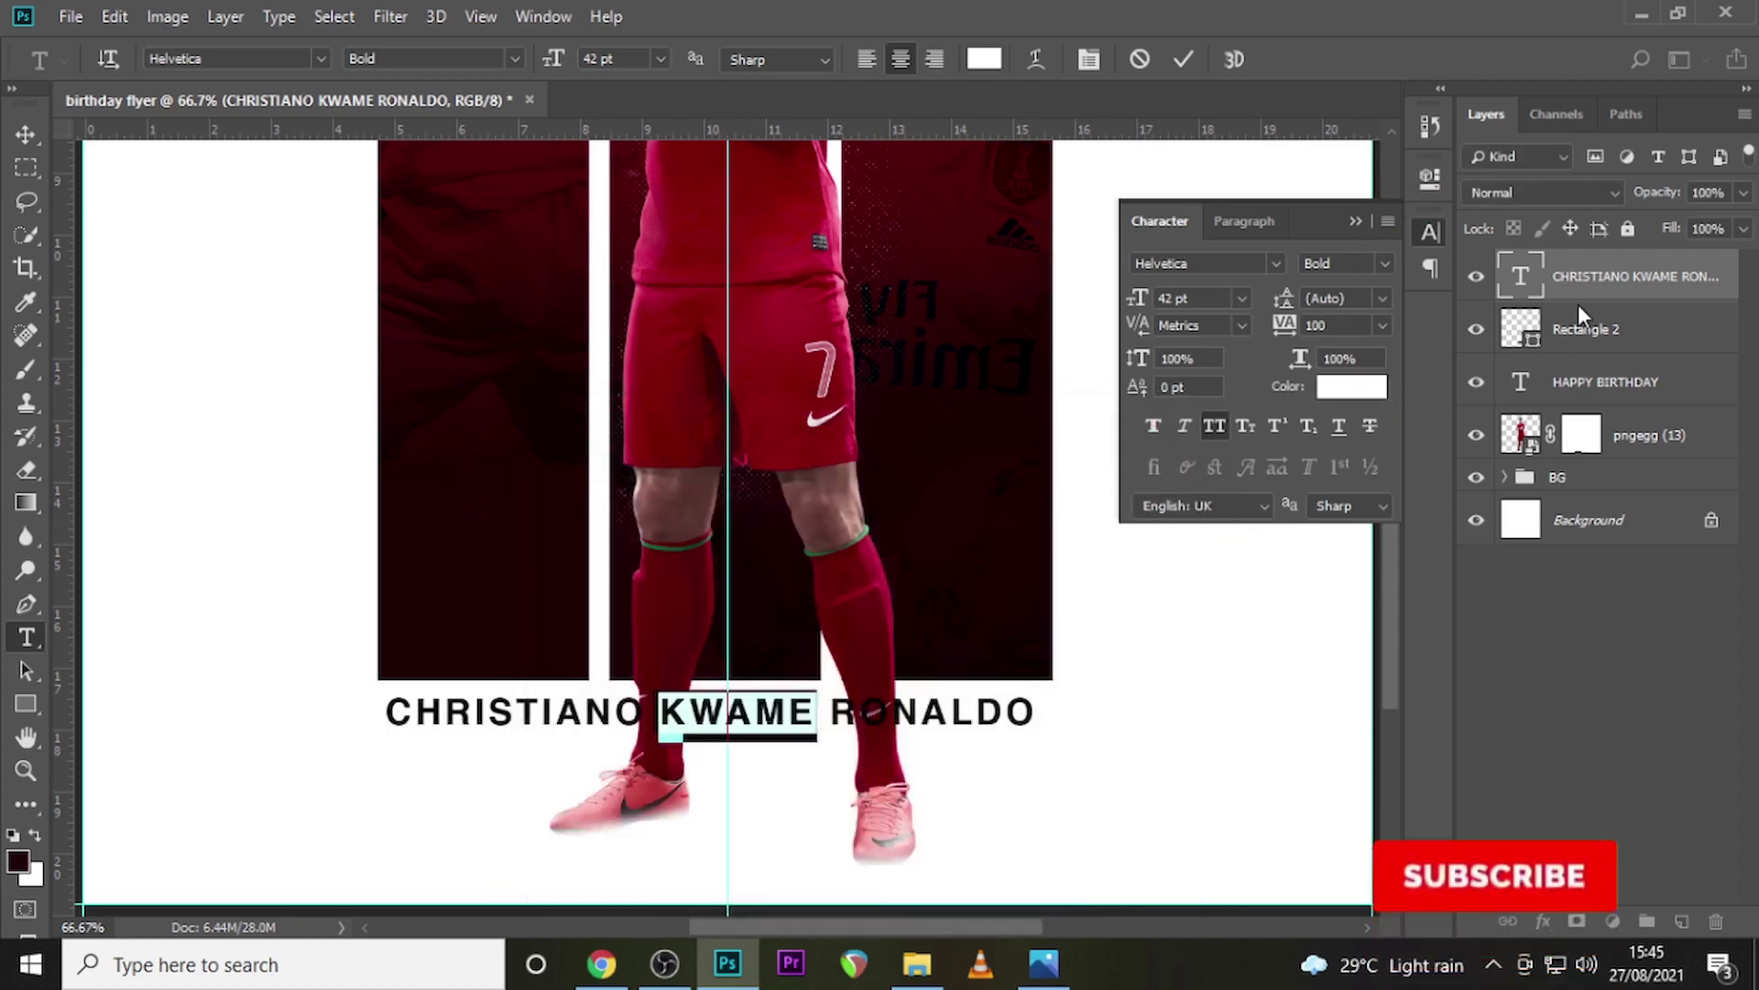
click(1581, 273)
key(v)
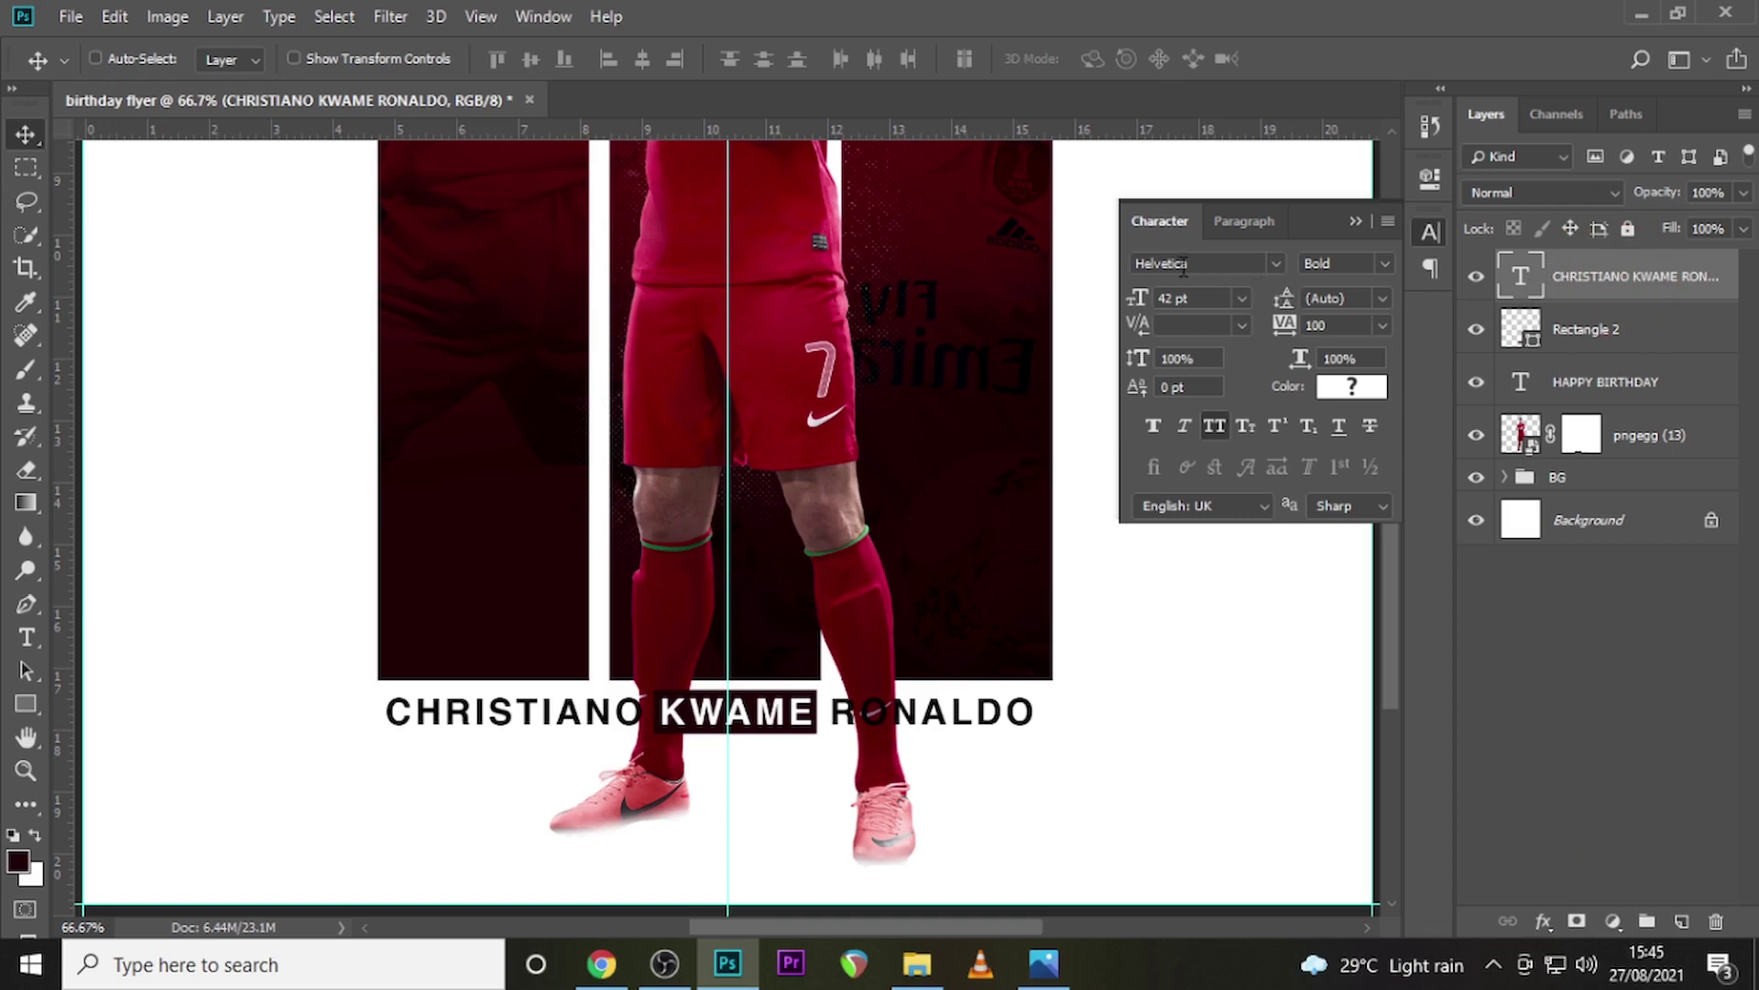
click(1385, 263)
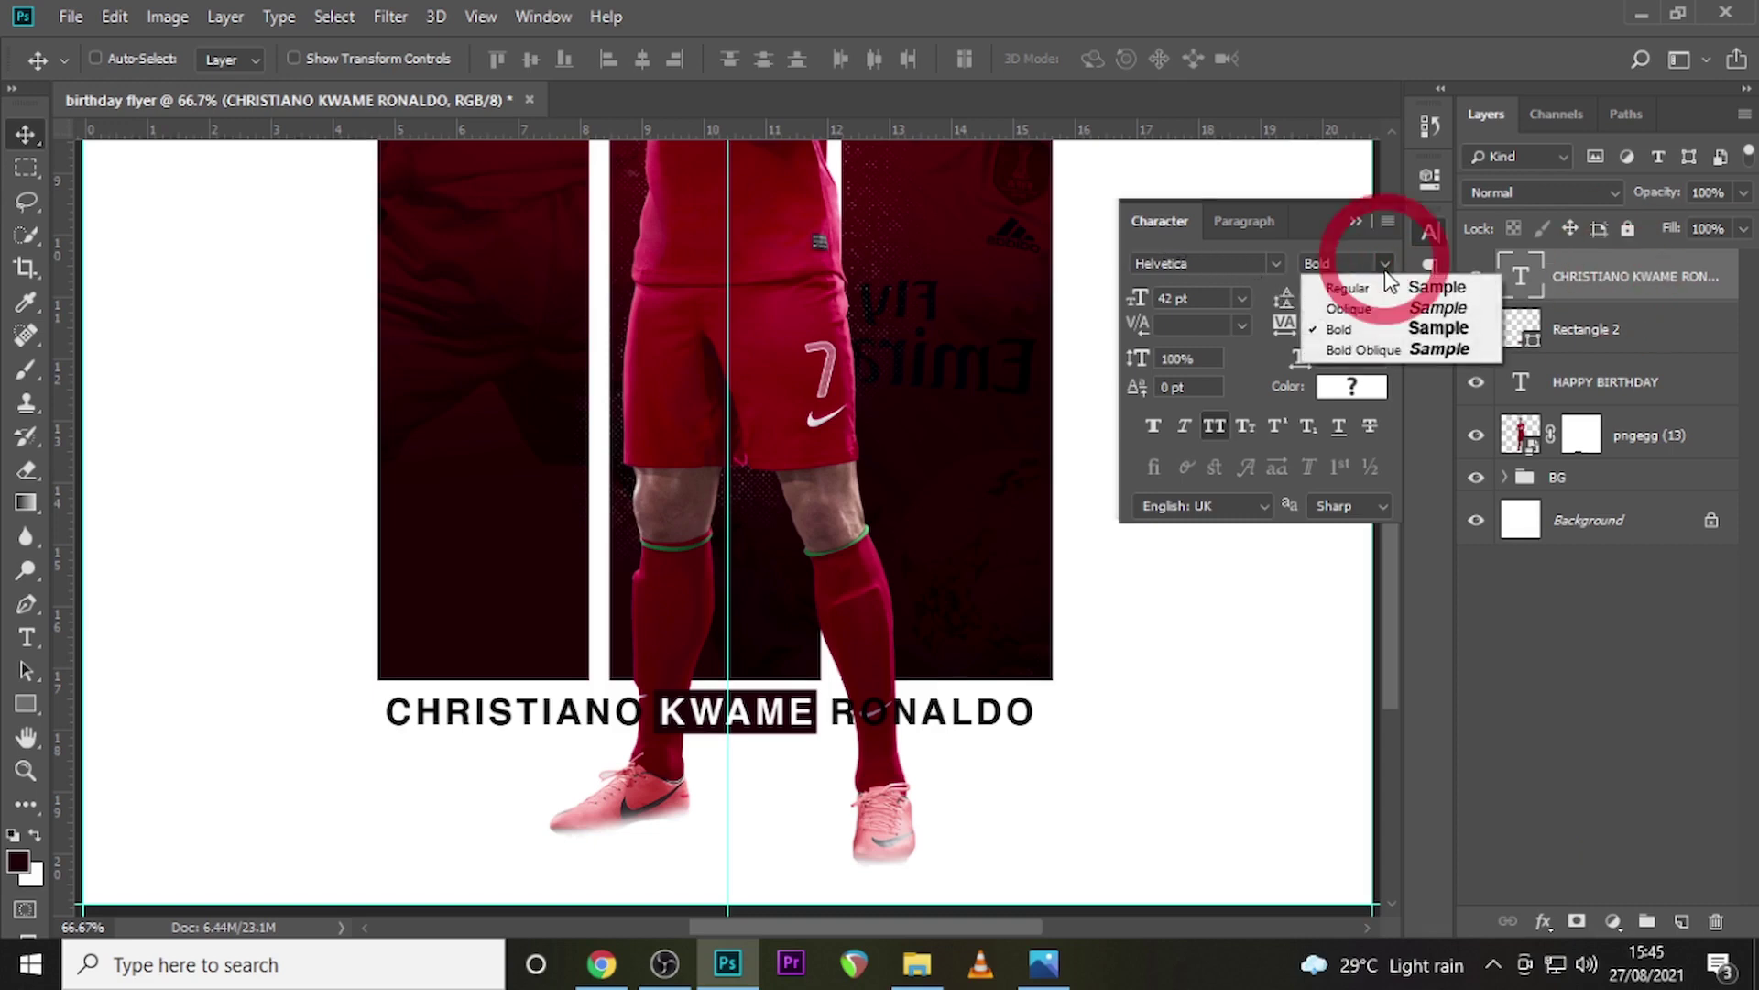
click(1369, 289)
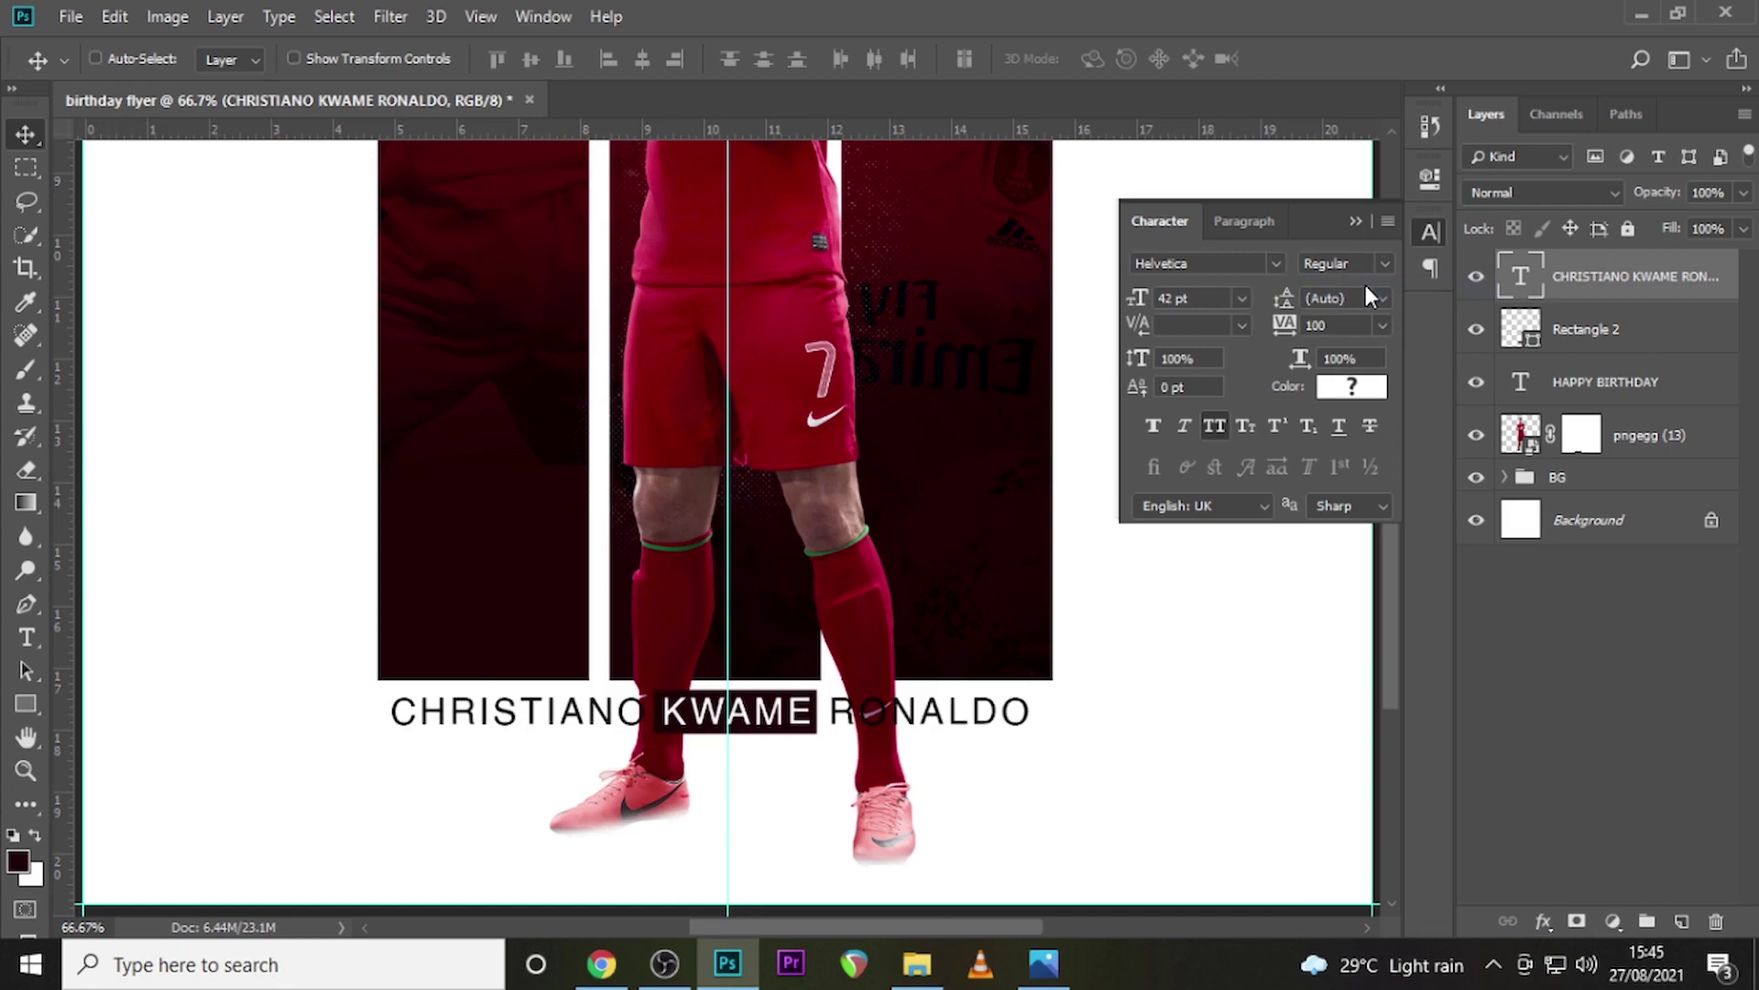
click(1137, 300)
text(30)
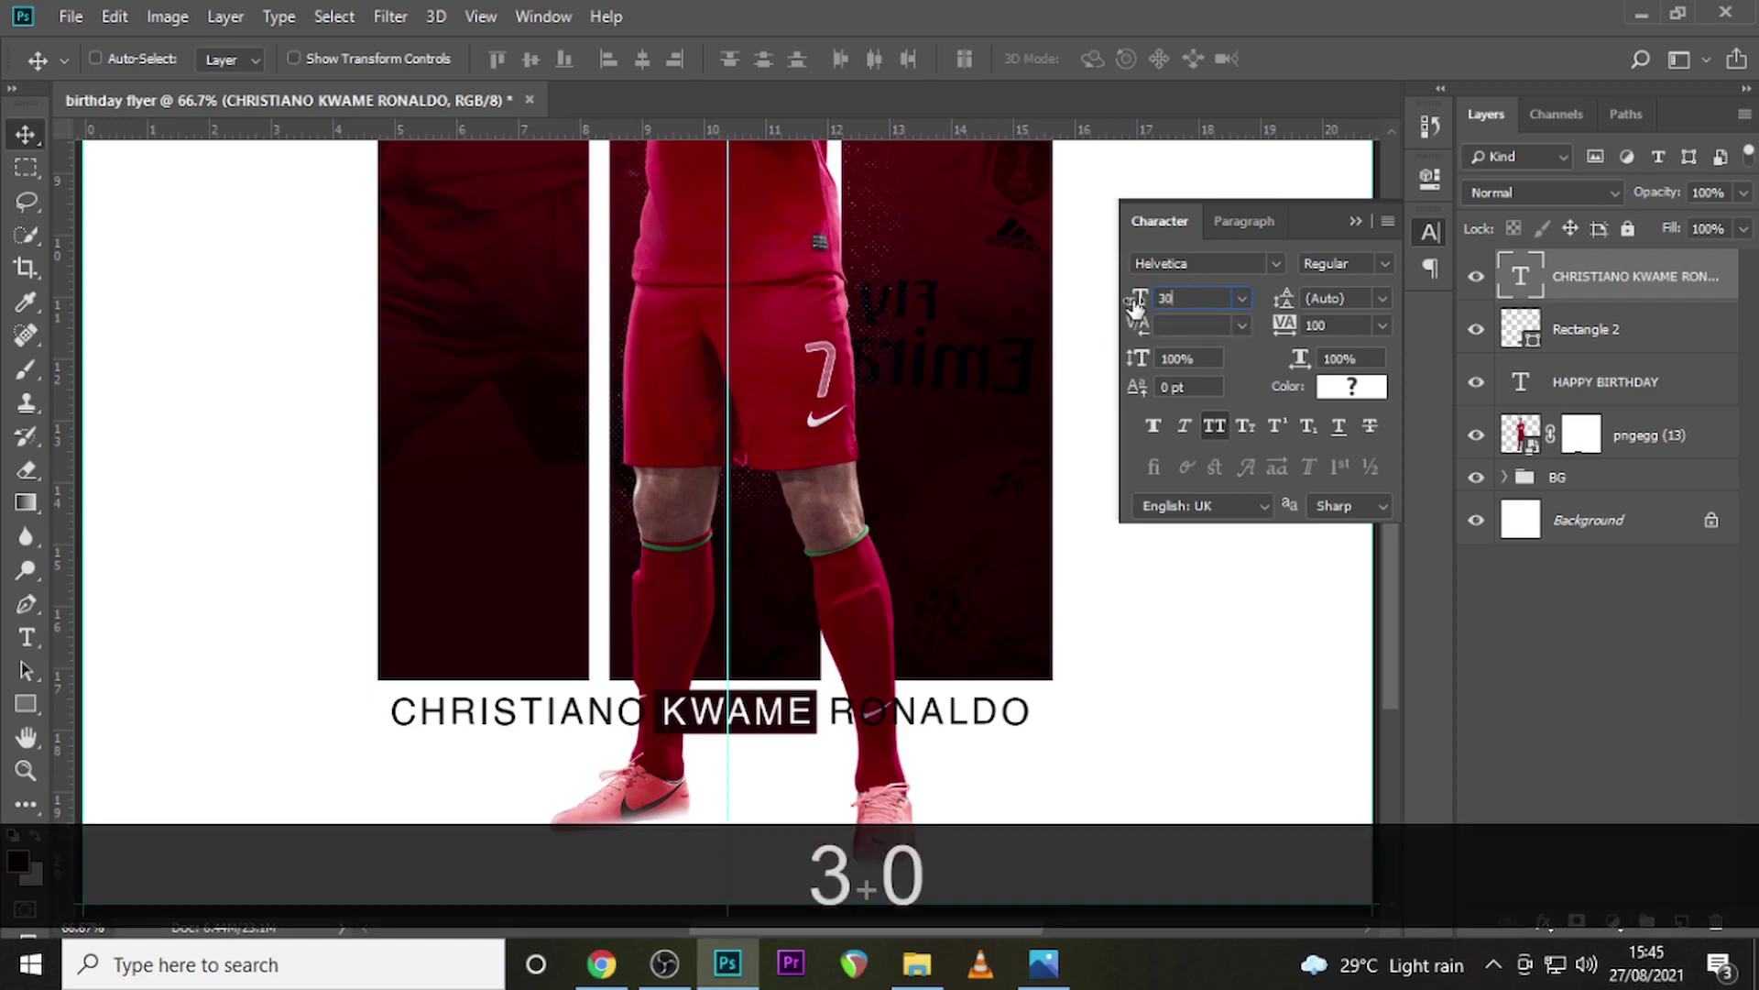
key(Return)
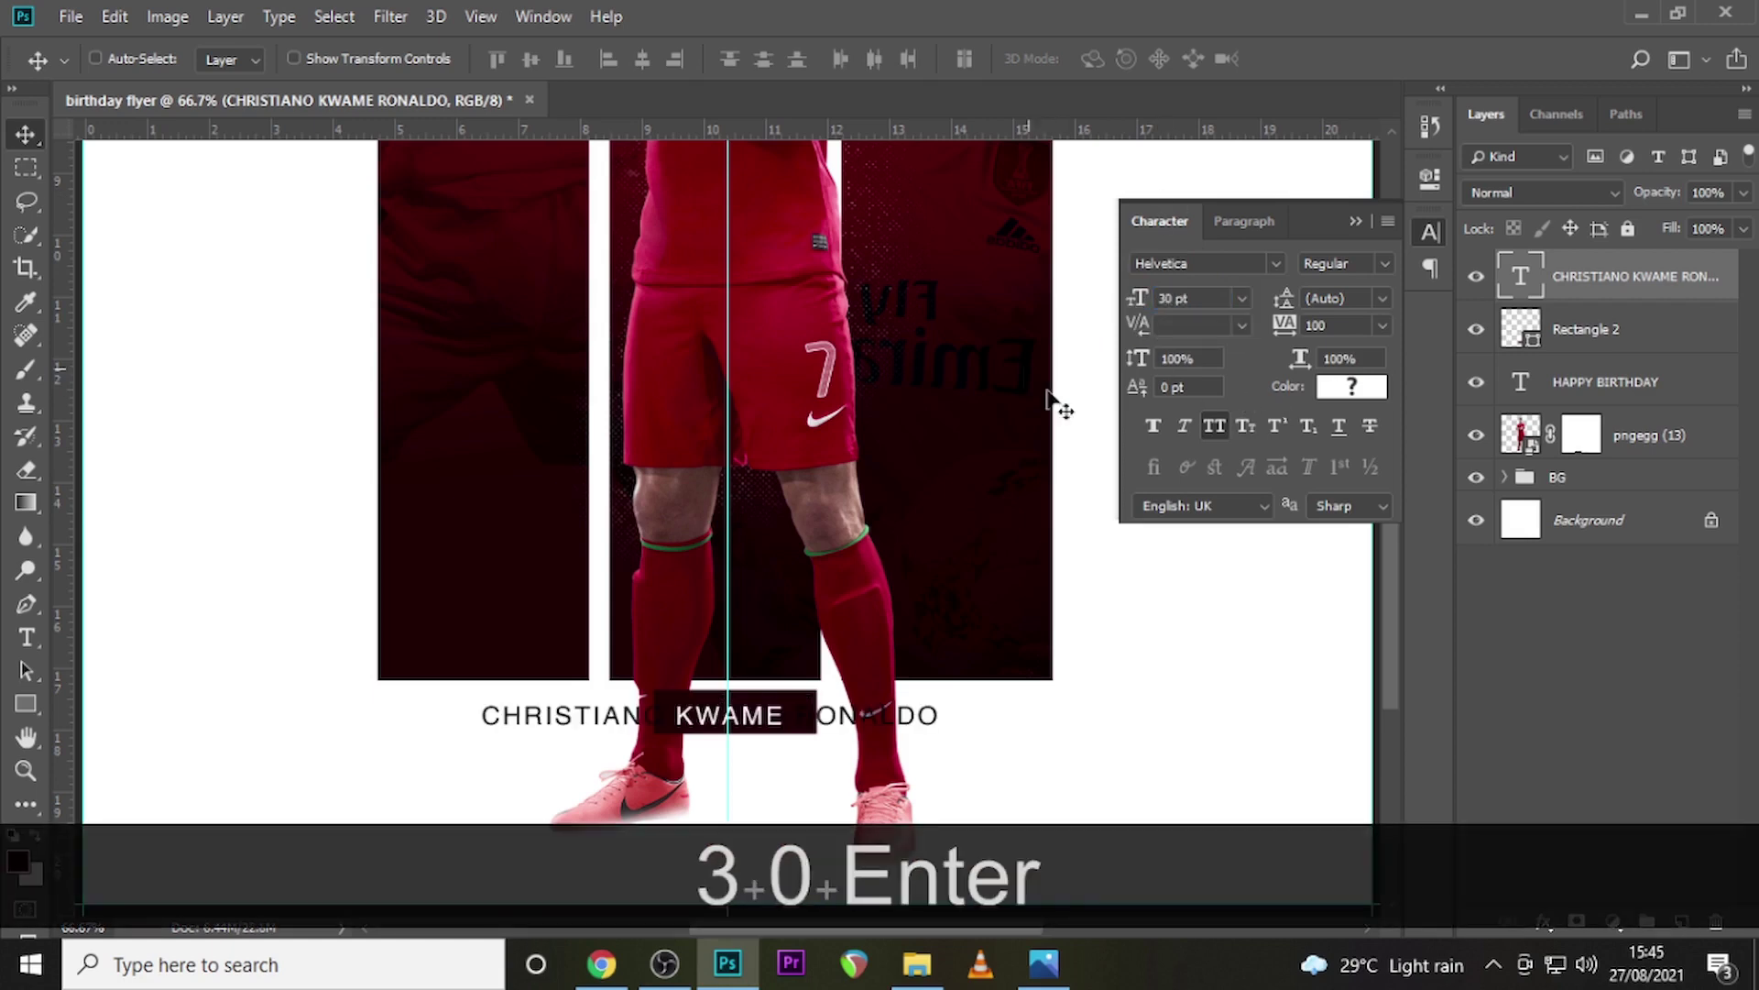
Shrink the rectangle behind KWAME to about 73% of its width and height so it fits the smaller word, nudging it slightly left
click(1640, 339)
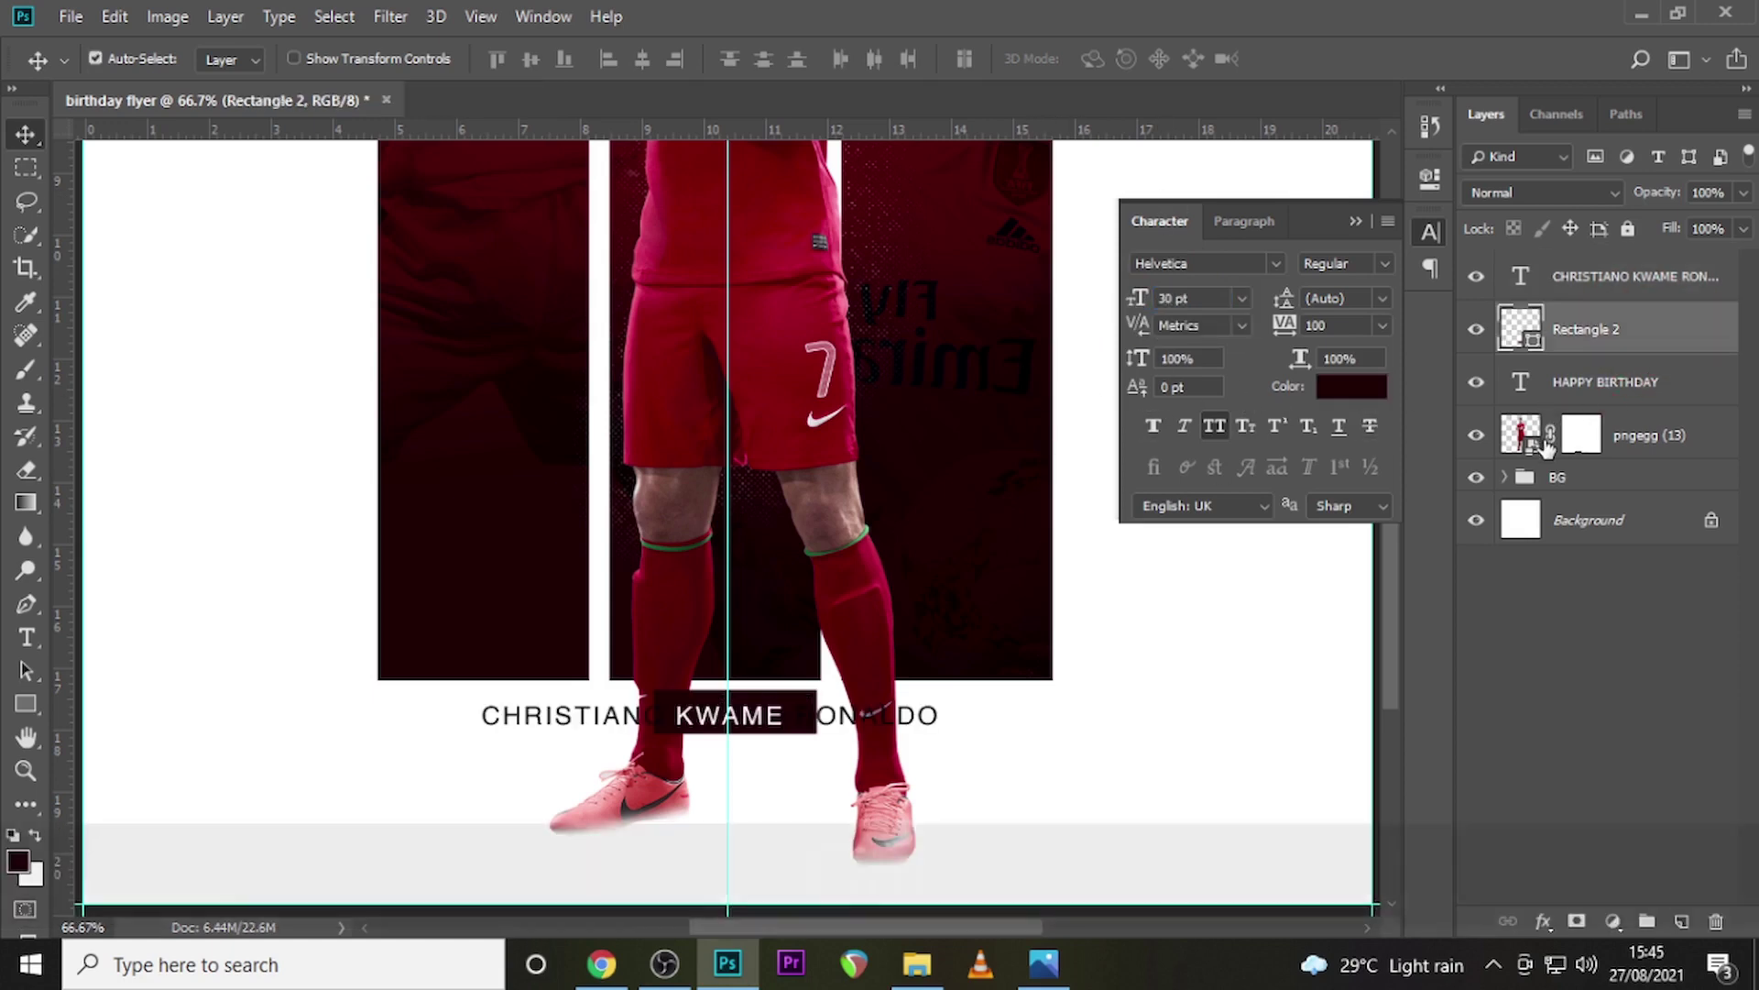
key(ctrl+t)
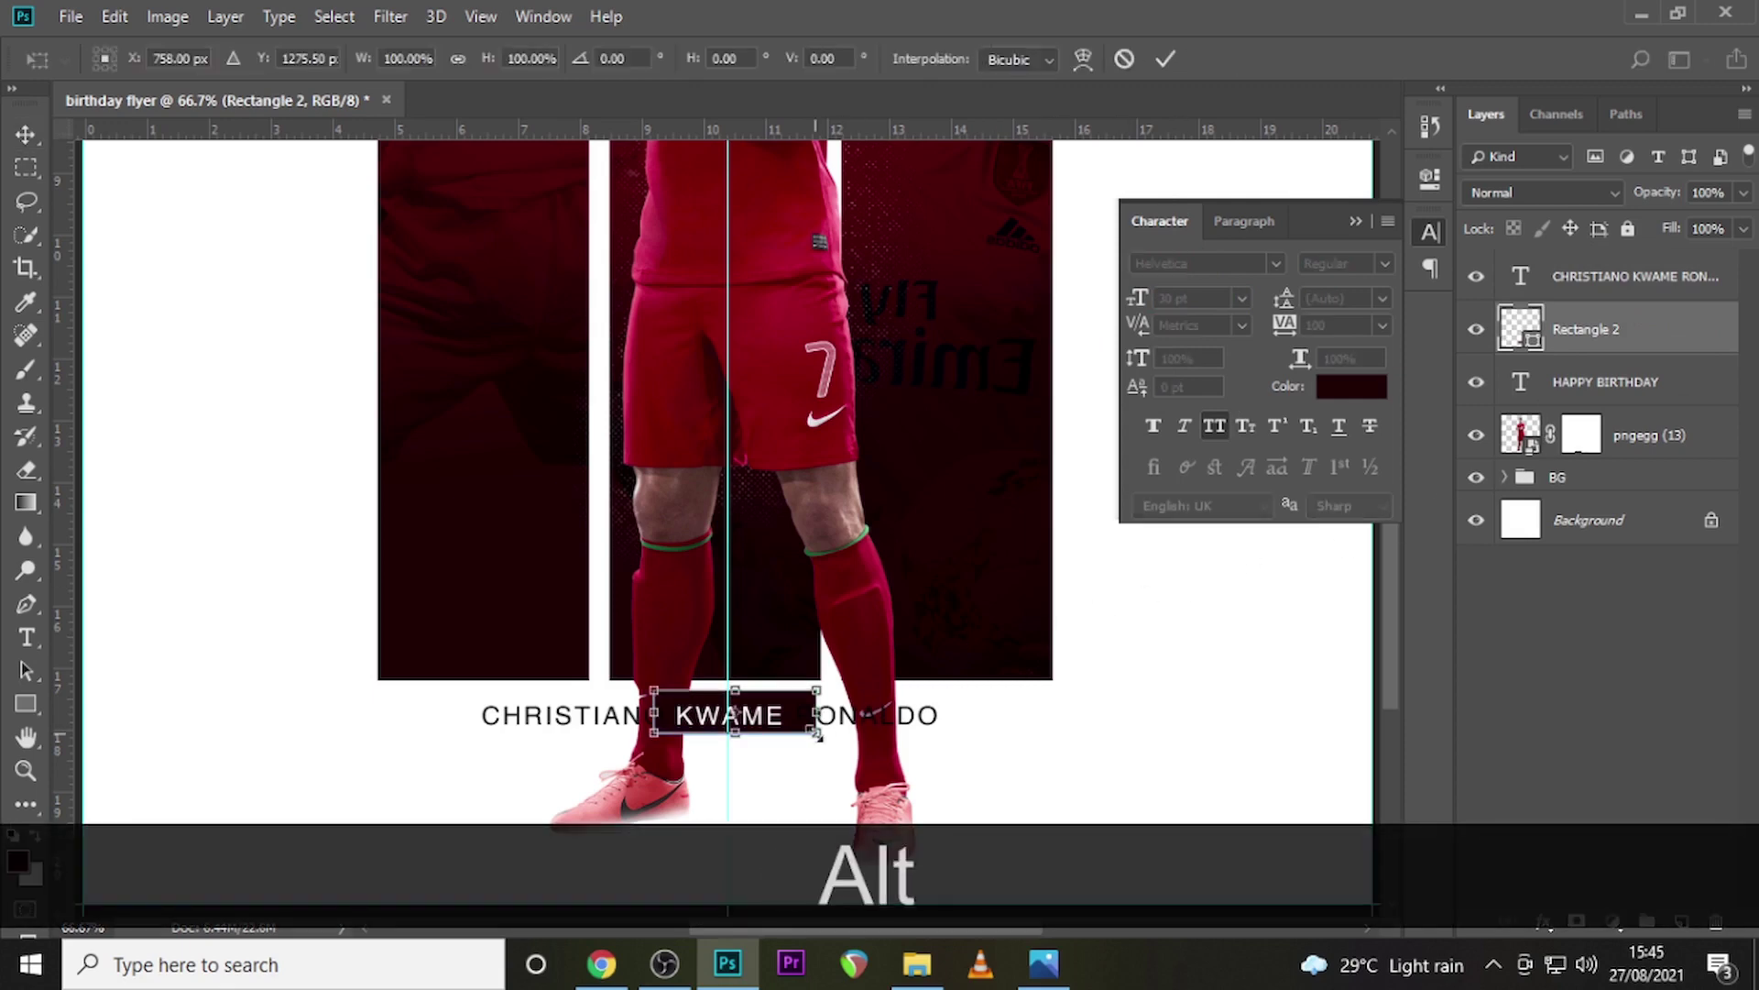
drag(816, 711, 779, 711)
key(ctrl+equal)
key(ctrl+equal)
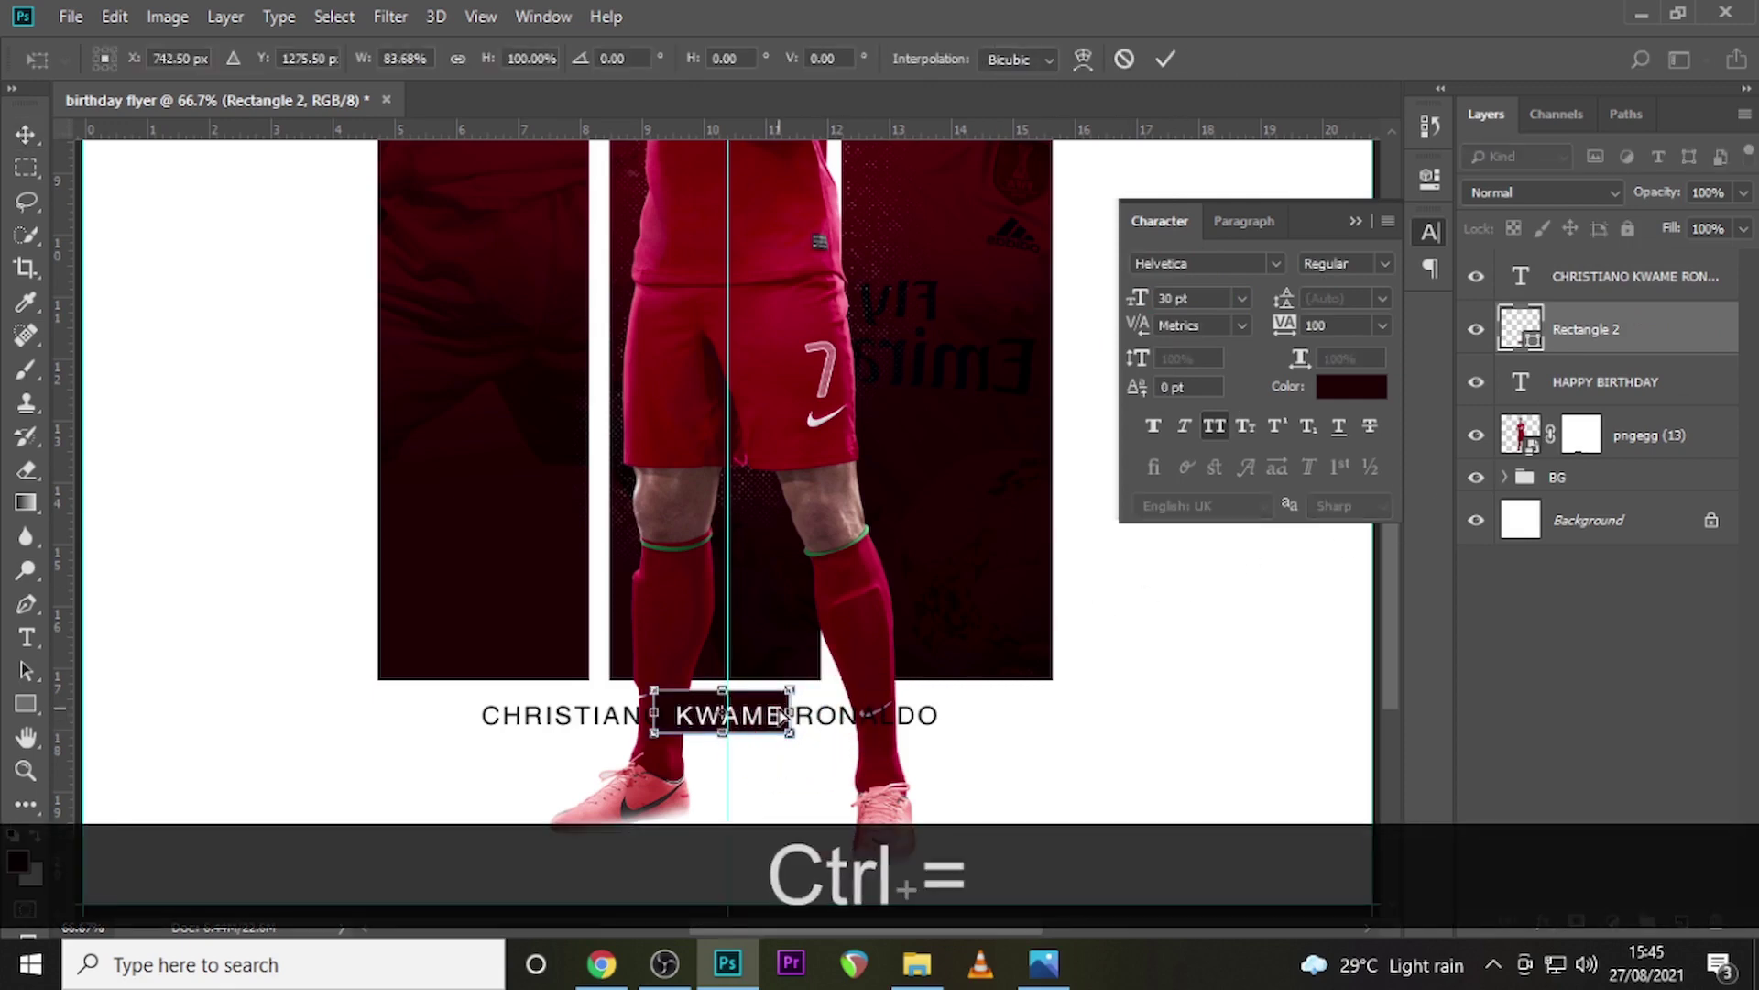
scroll(973, 378, down, 2)
scroll(973, 378, down, 5)
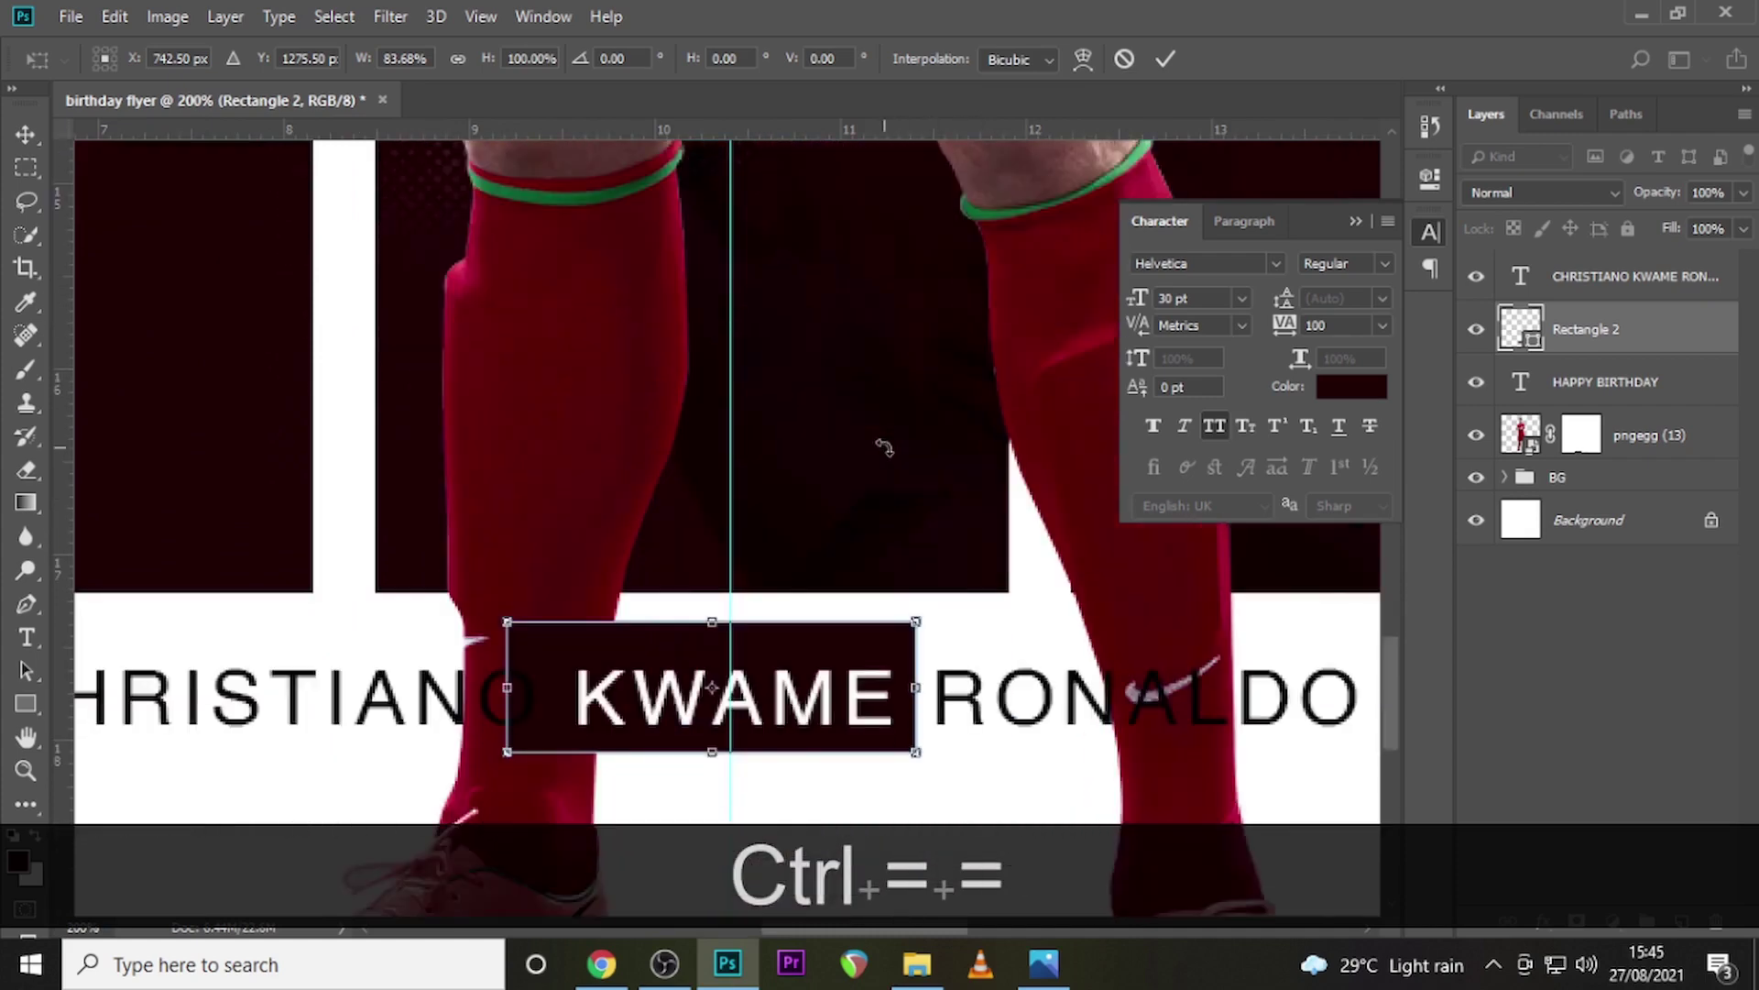
drag(713, 519, 715, 547)
drag(515, 600, 577, 605)
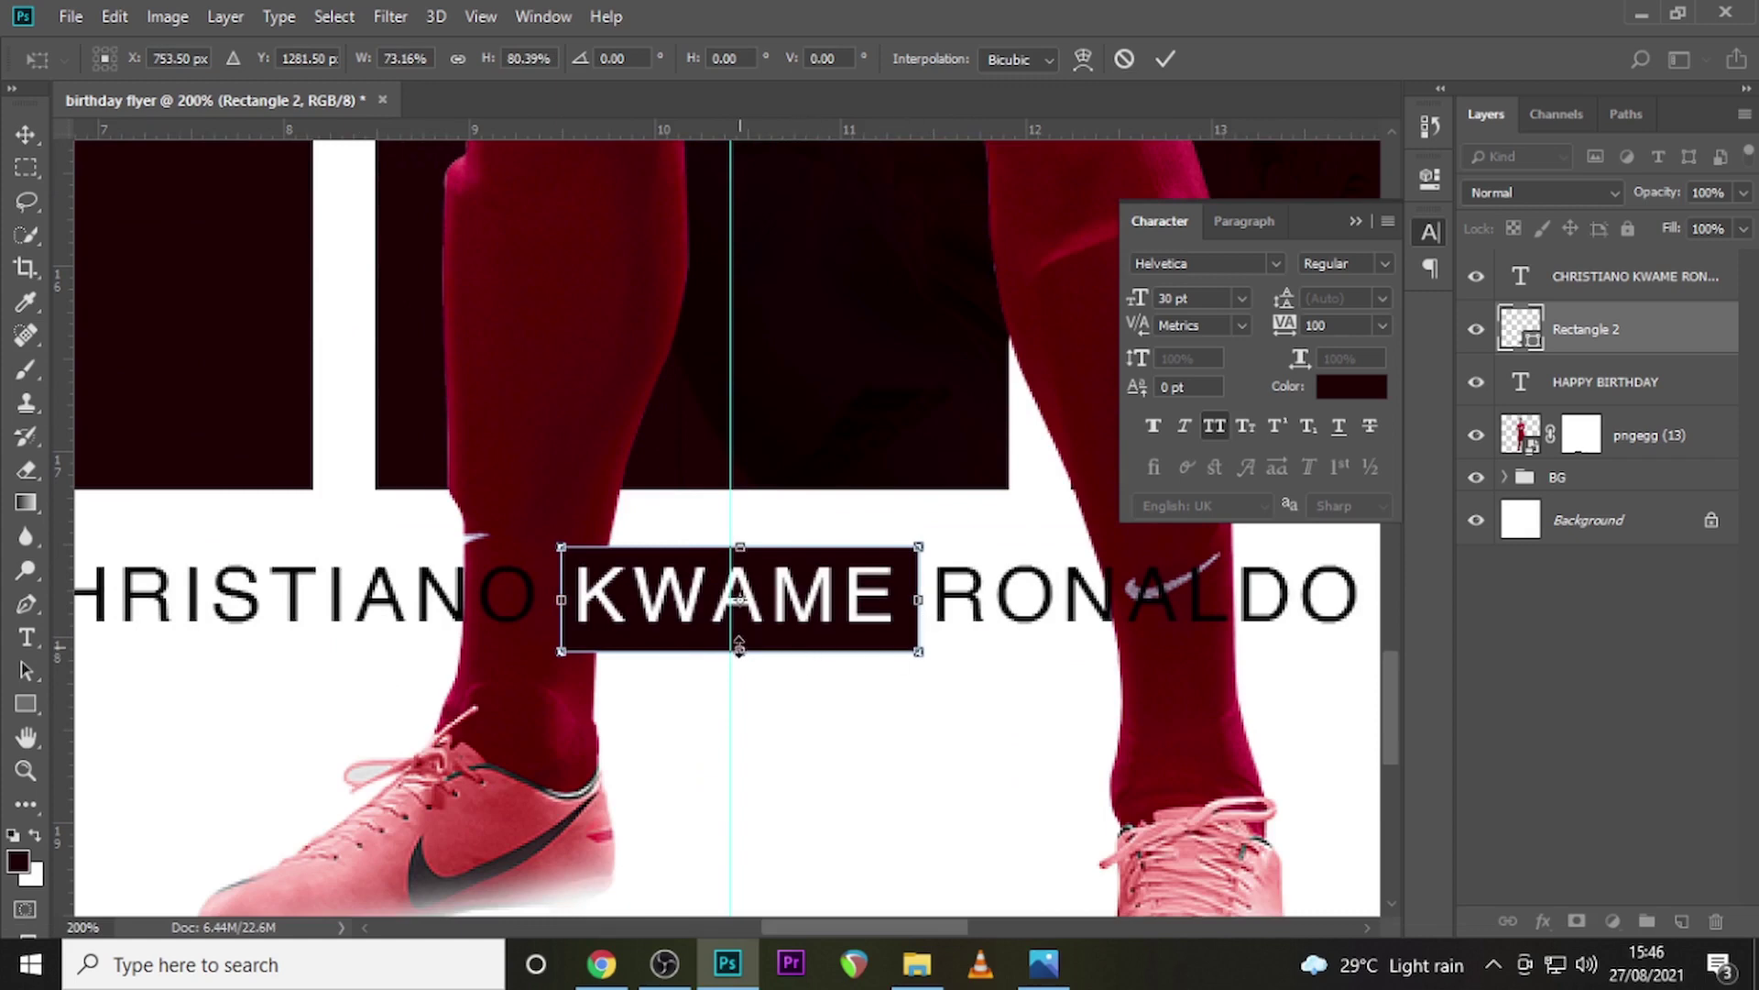
drag(739, 648, 742, 639)
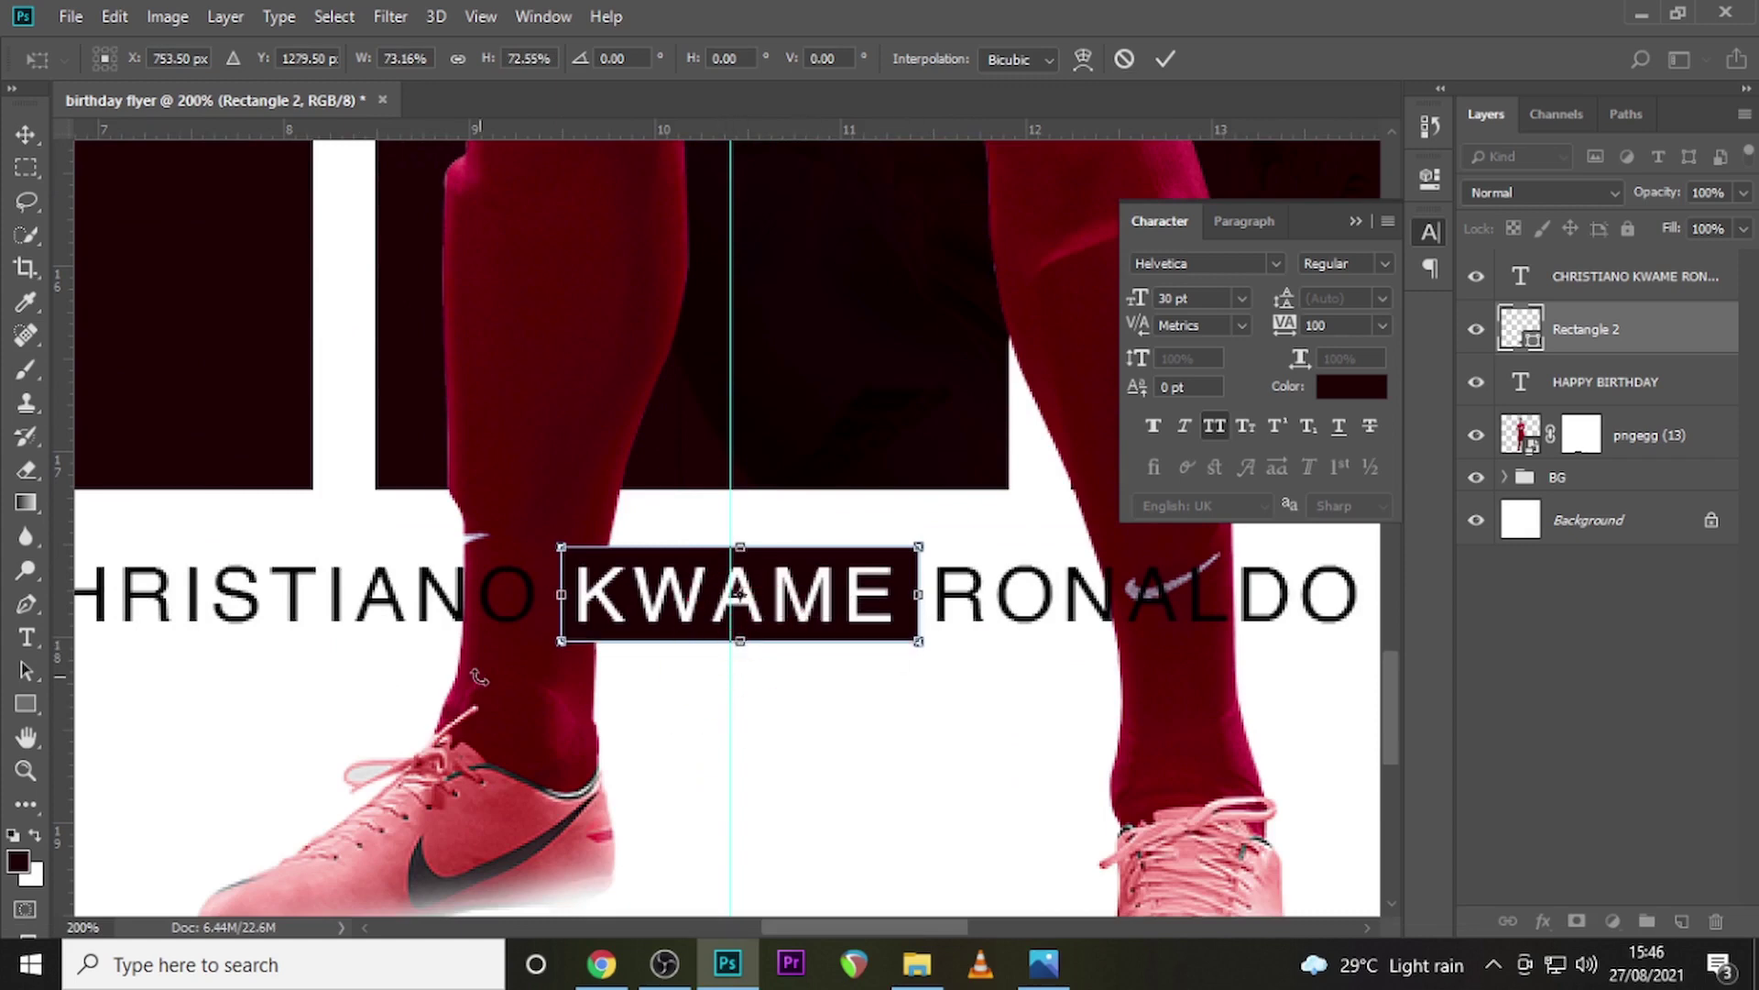
key(Return)
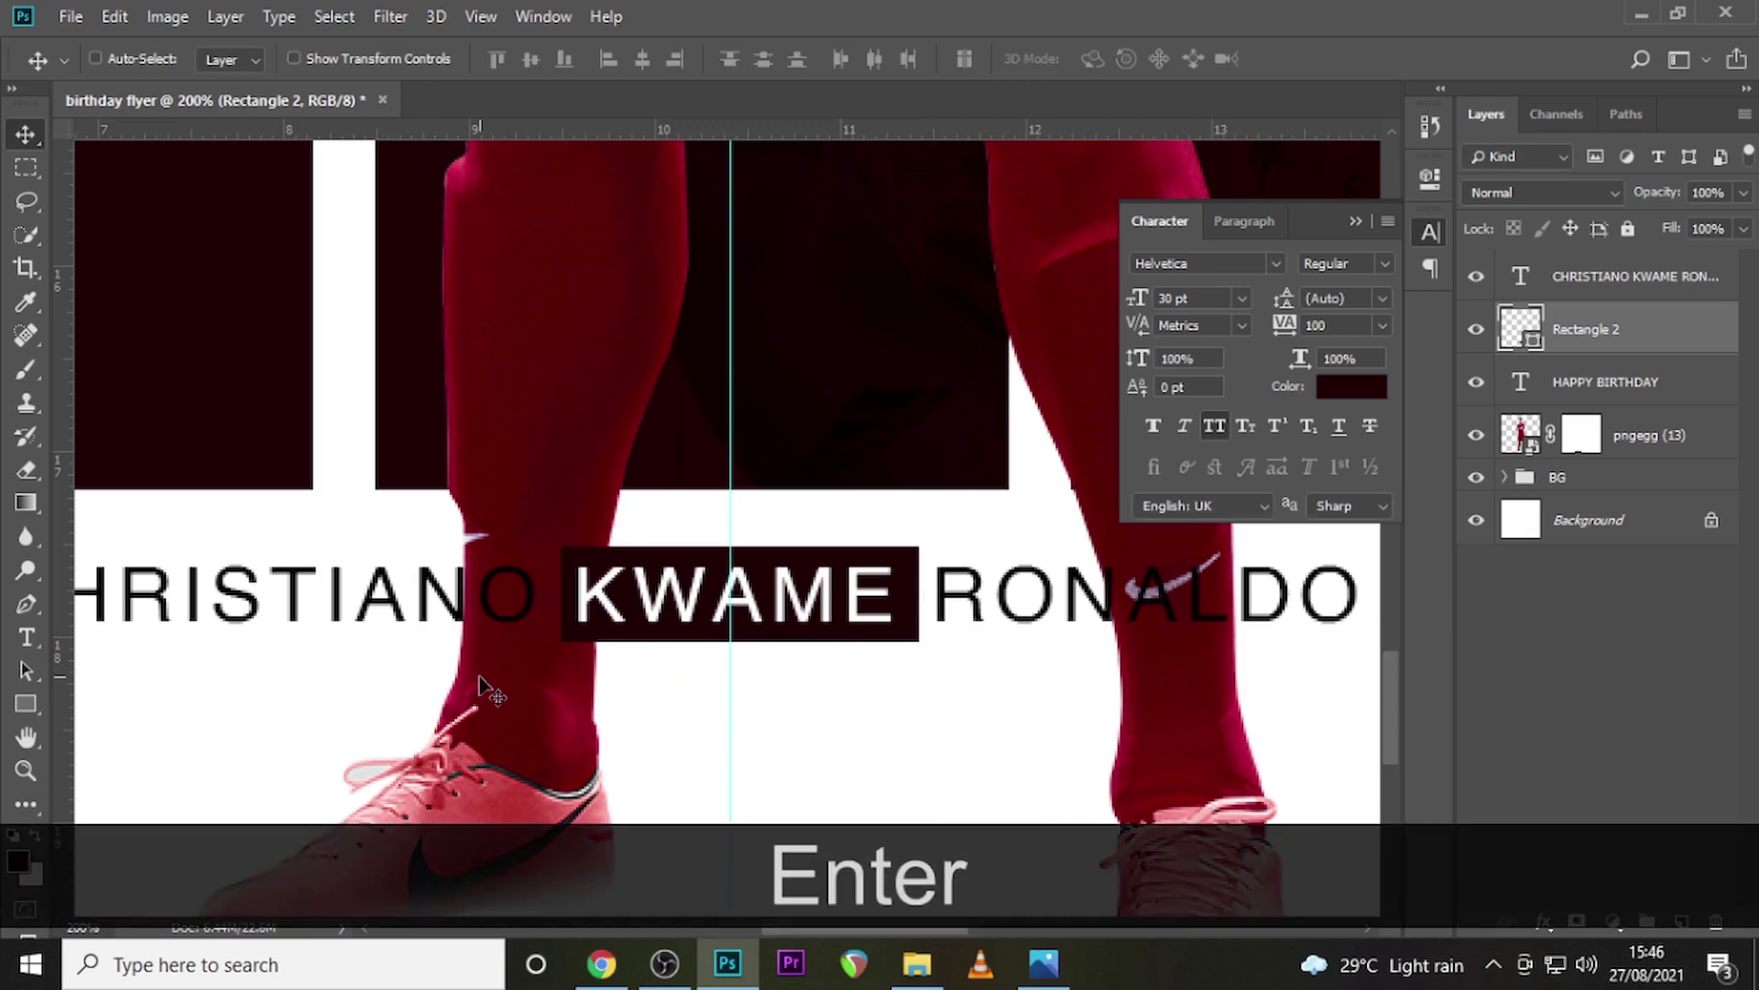
key(Left)
key(Left)
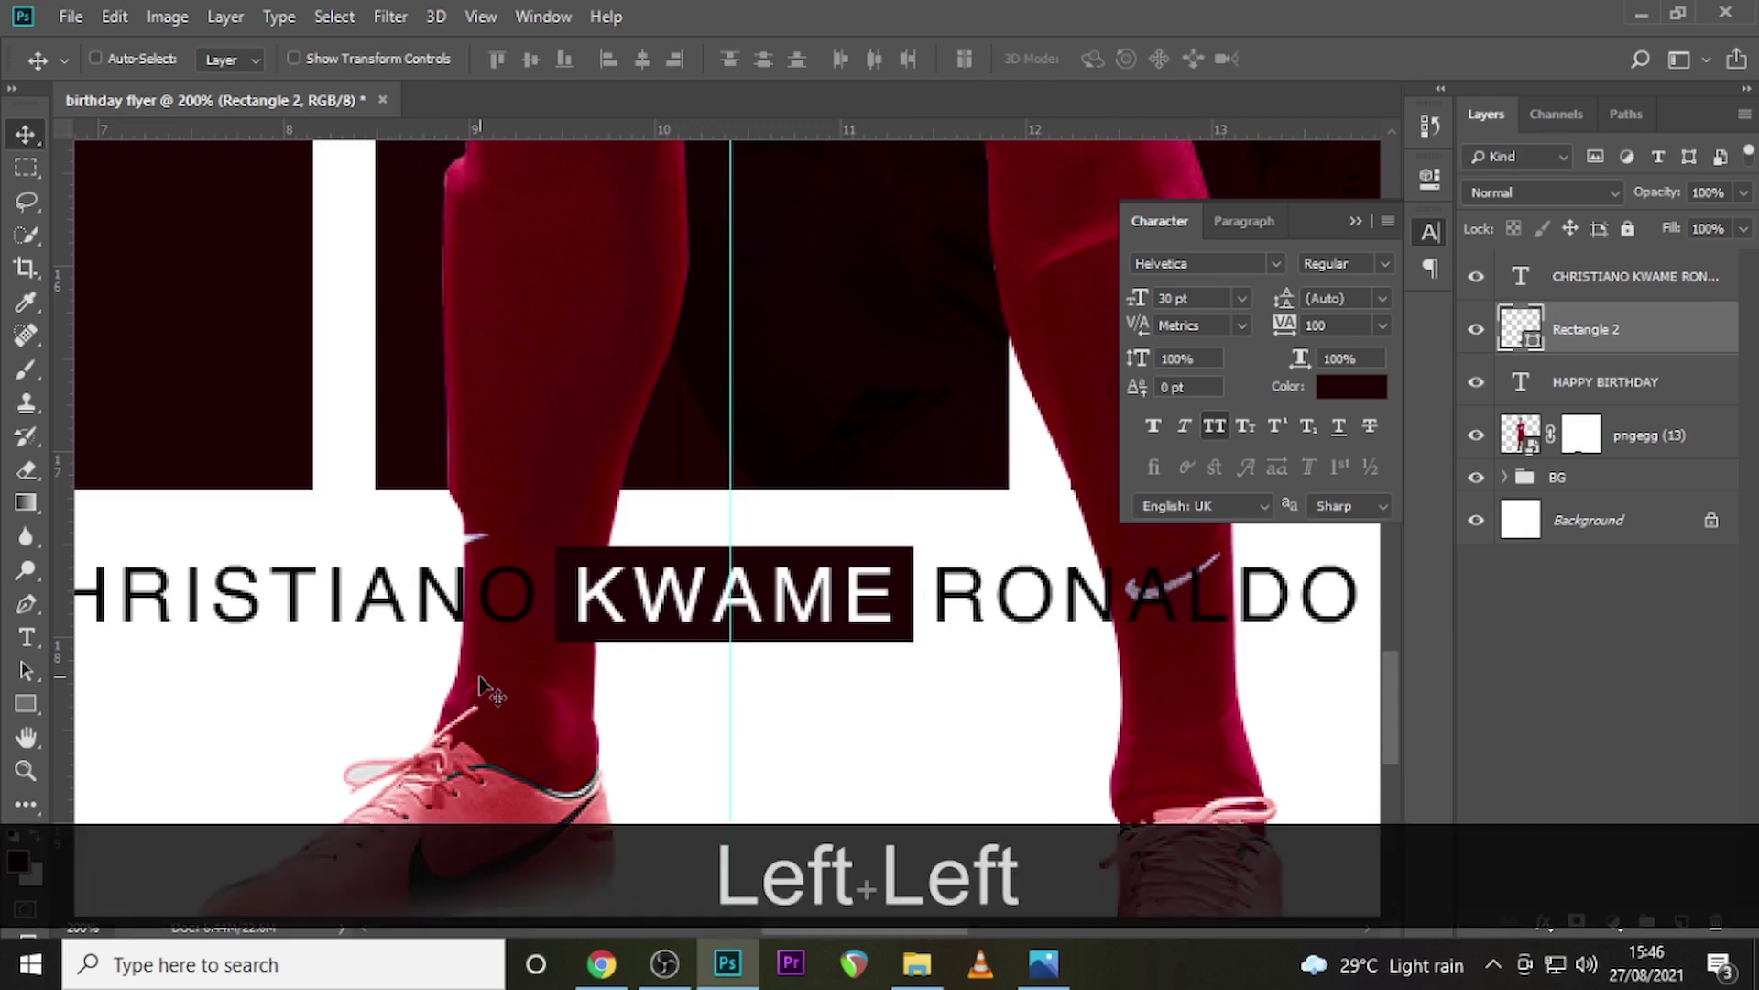
Move the lower text line and its small rectangle together slightly up, closer to the lower edges of the large rectangles
key(ctrl+0)
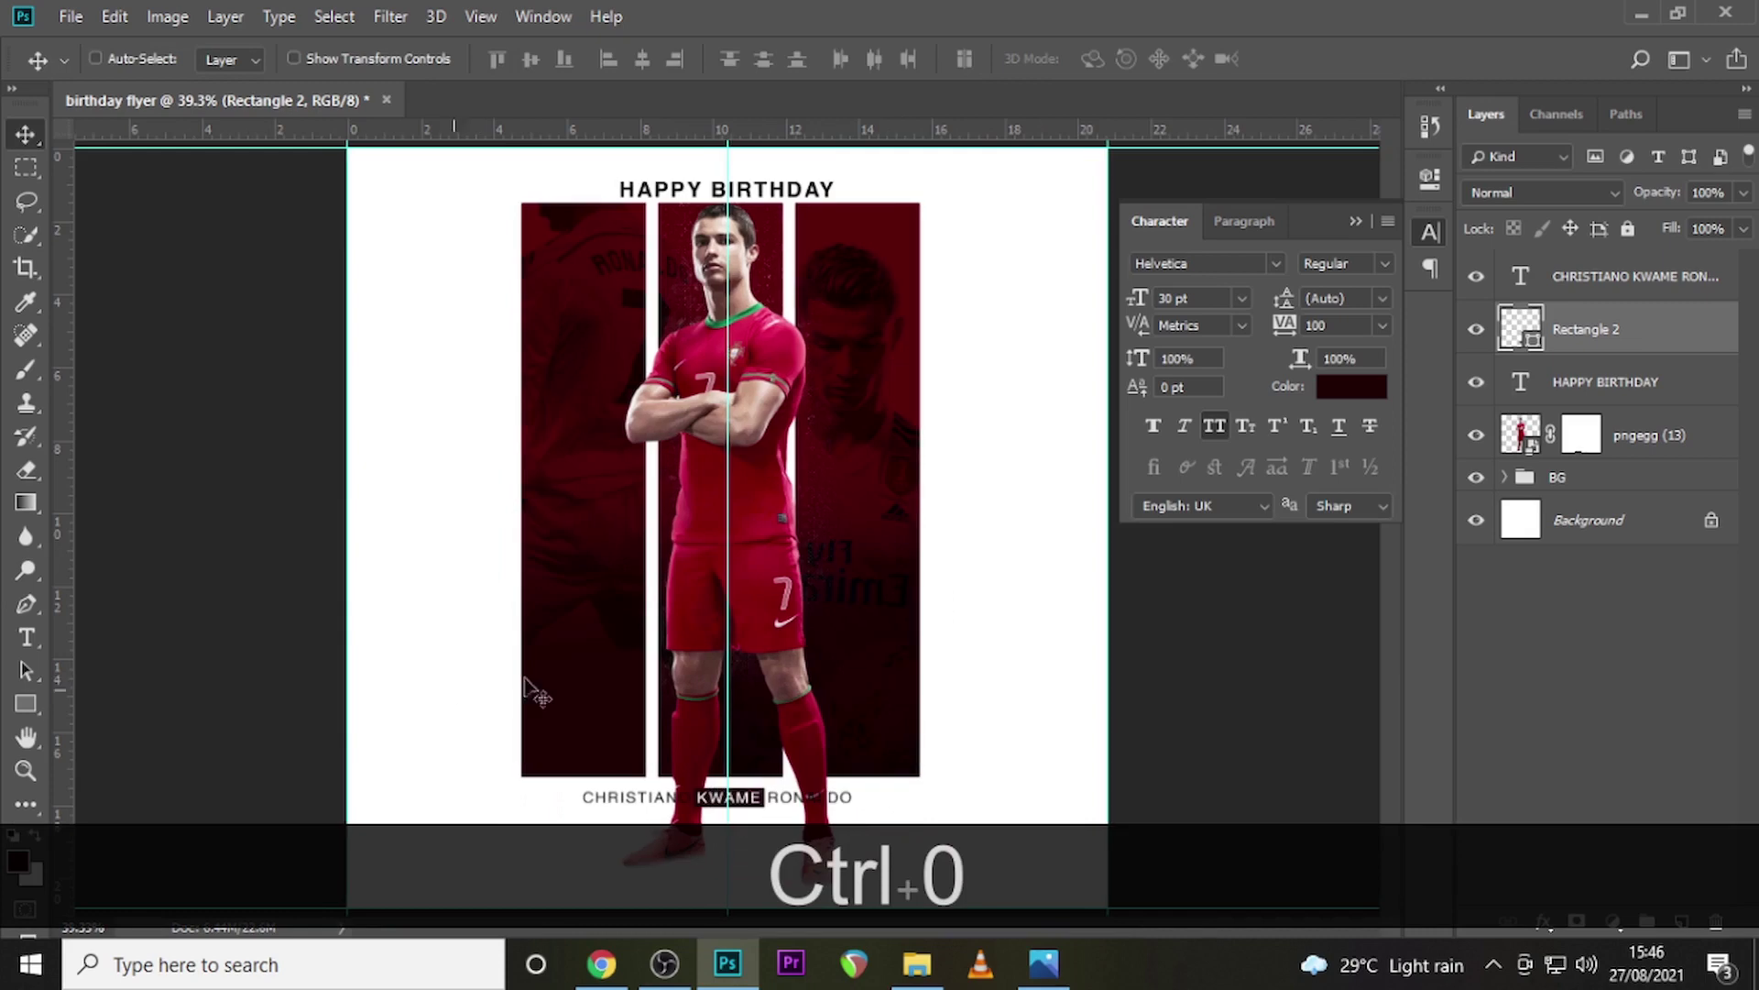
ctrl+click(1610, 286)
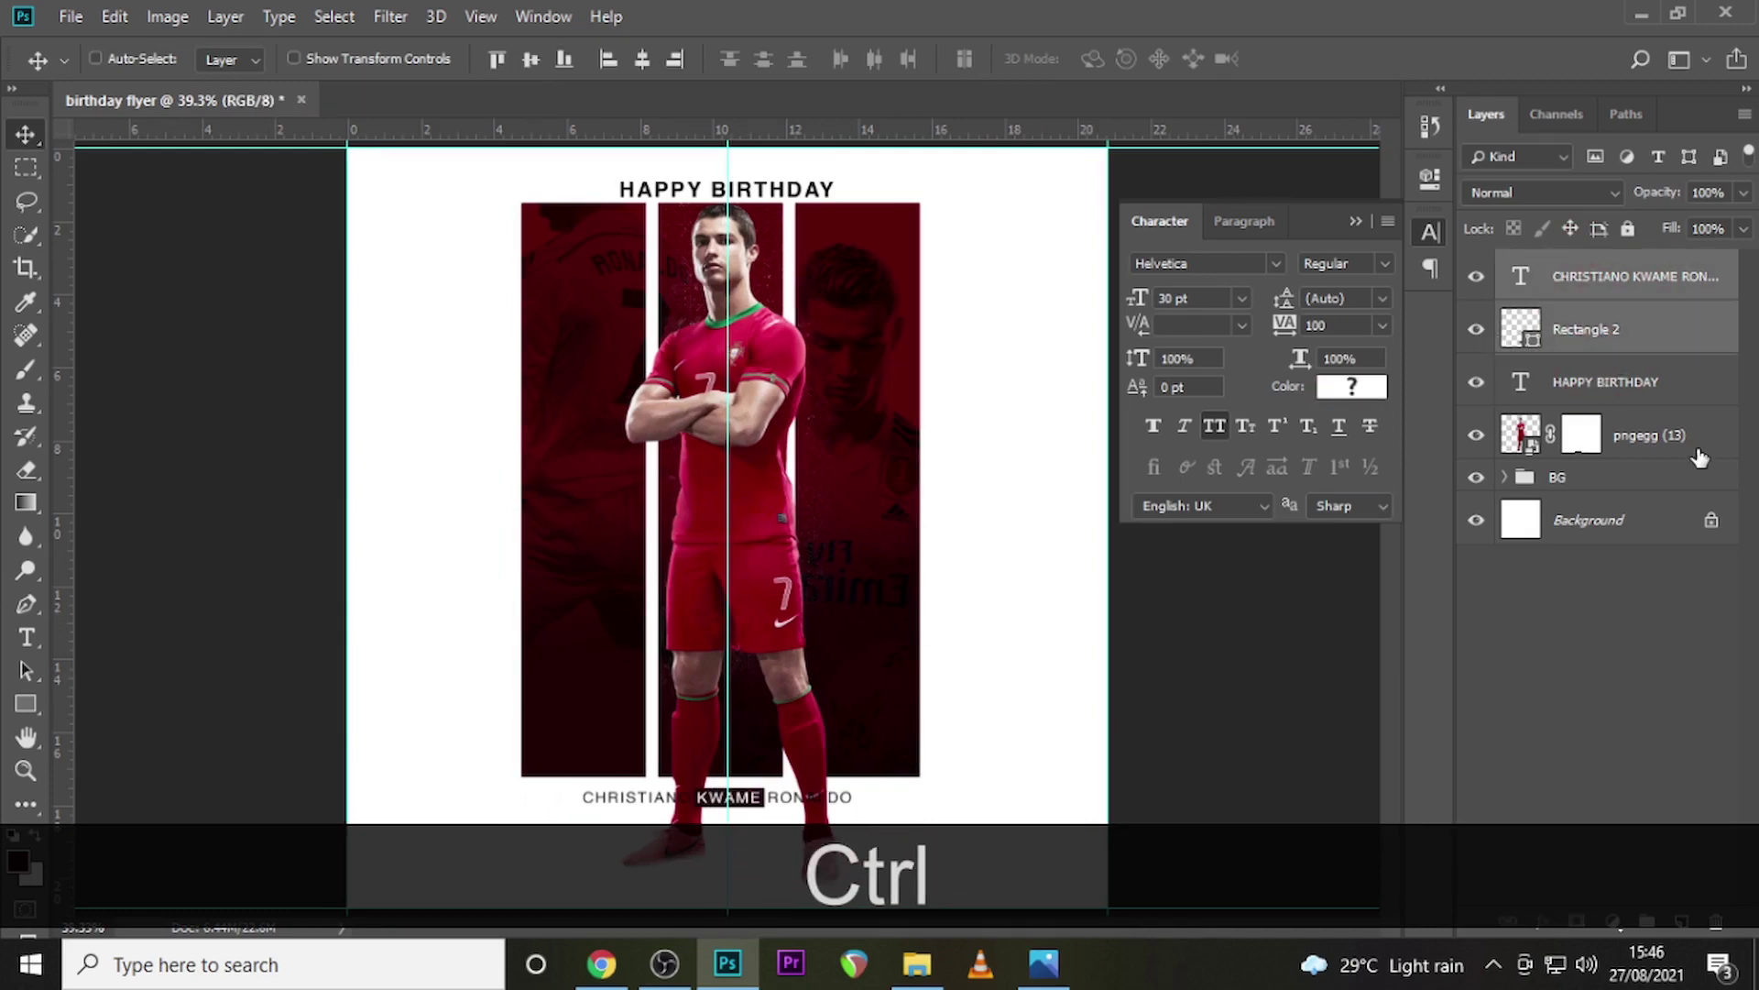
key(ctrl+Up)
key(ctrl+Up)
key(ctrl+Up)
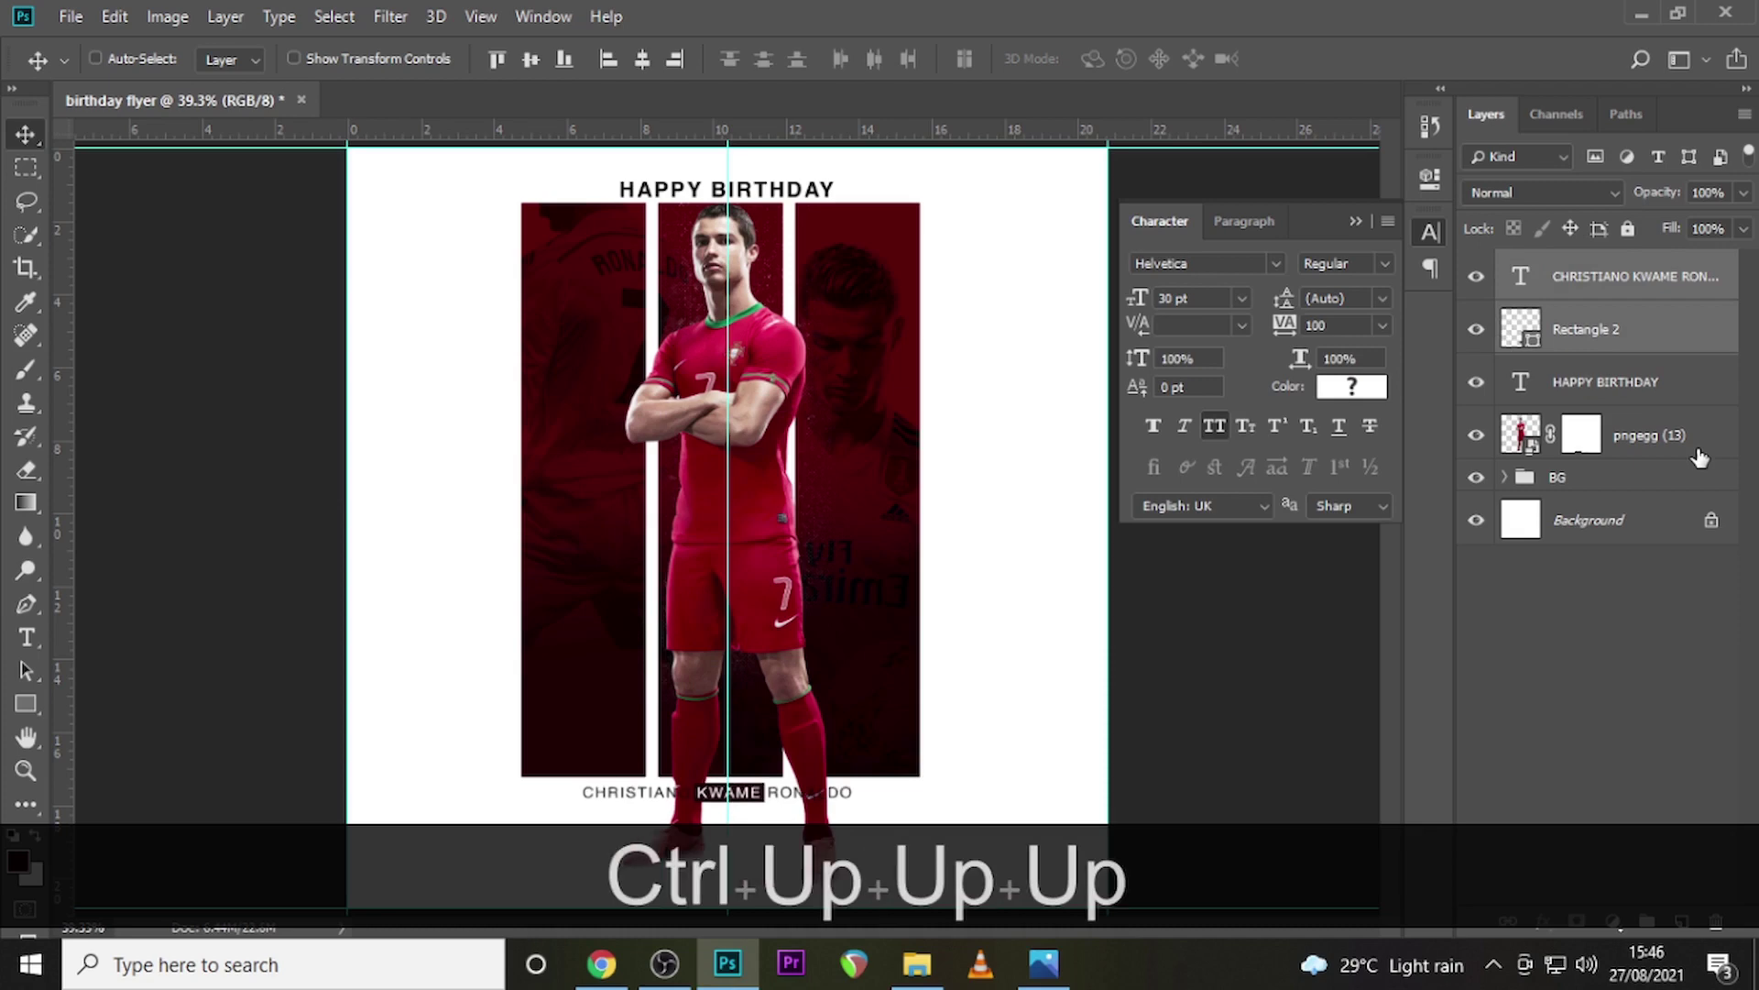
key(Up)
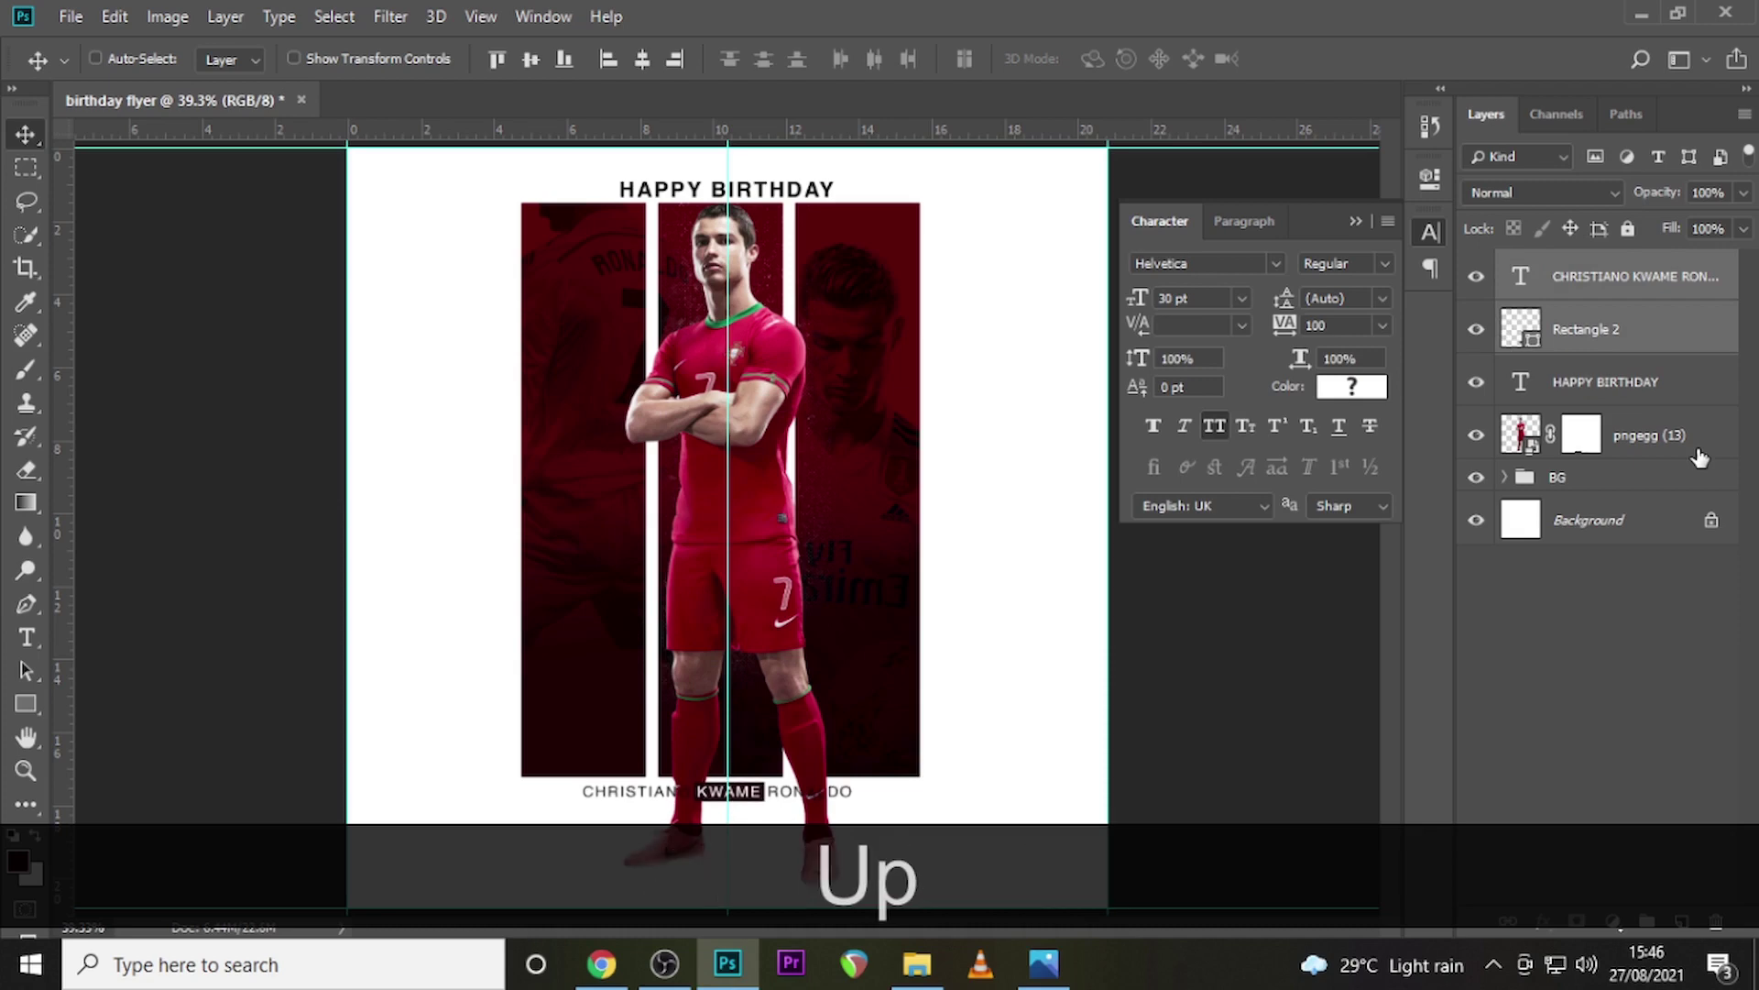
Recolour the final letter O of CHRISTIANO, which overlaps the player's sock, white
key(ctrl+equal)
key(ctrl+equal)
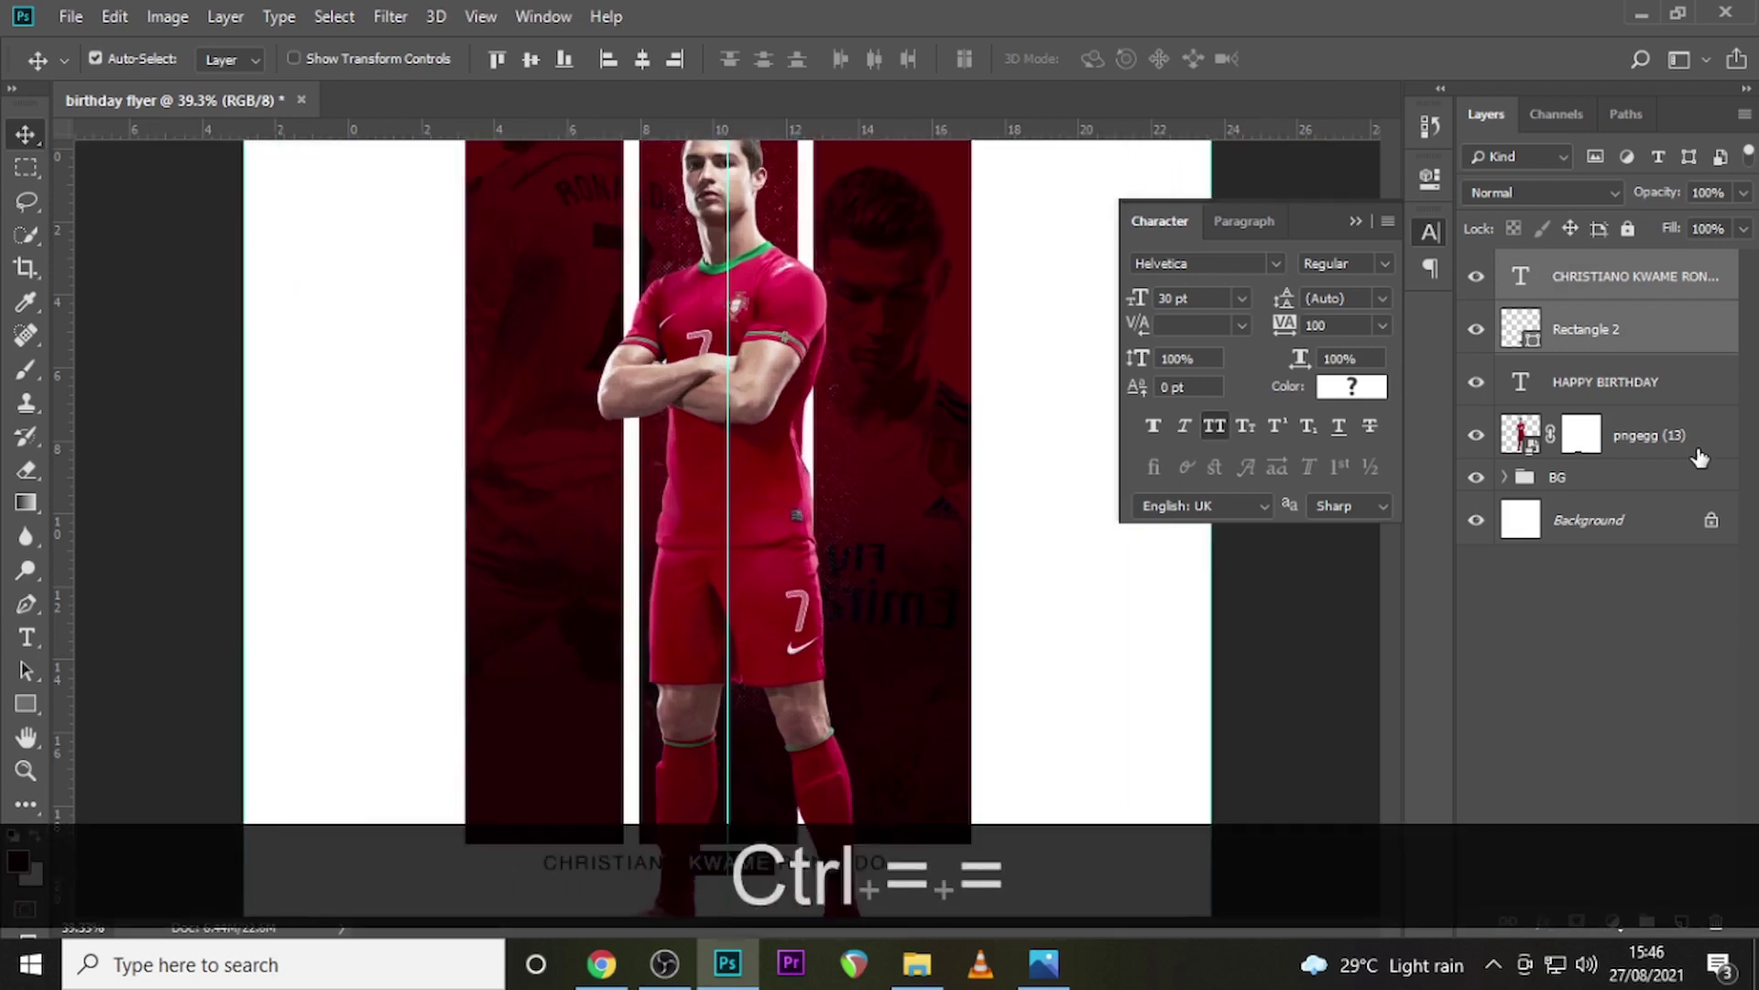
scroll(903, 464, down, 5)
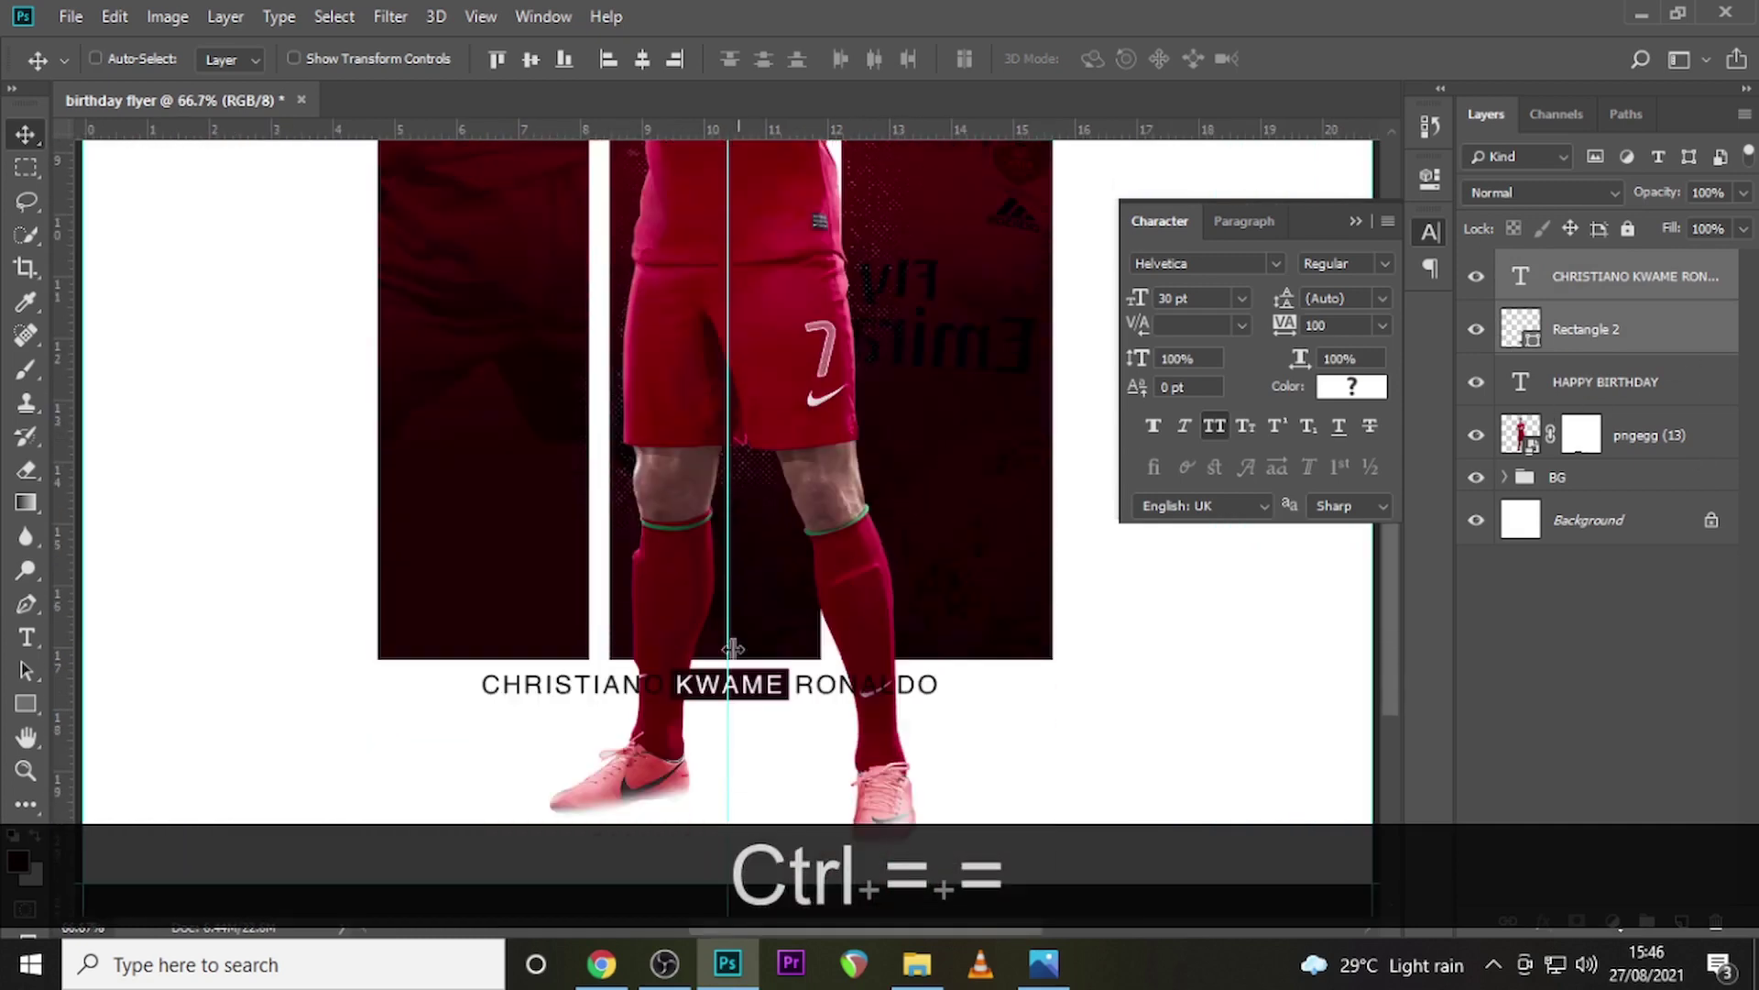
double_click(1520, 275)
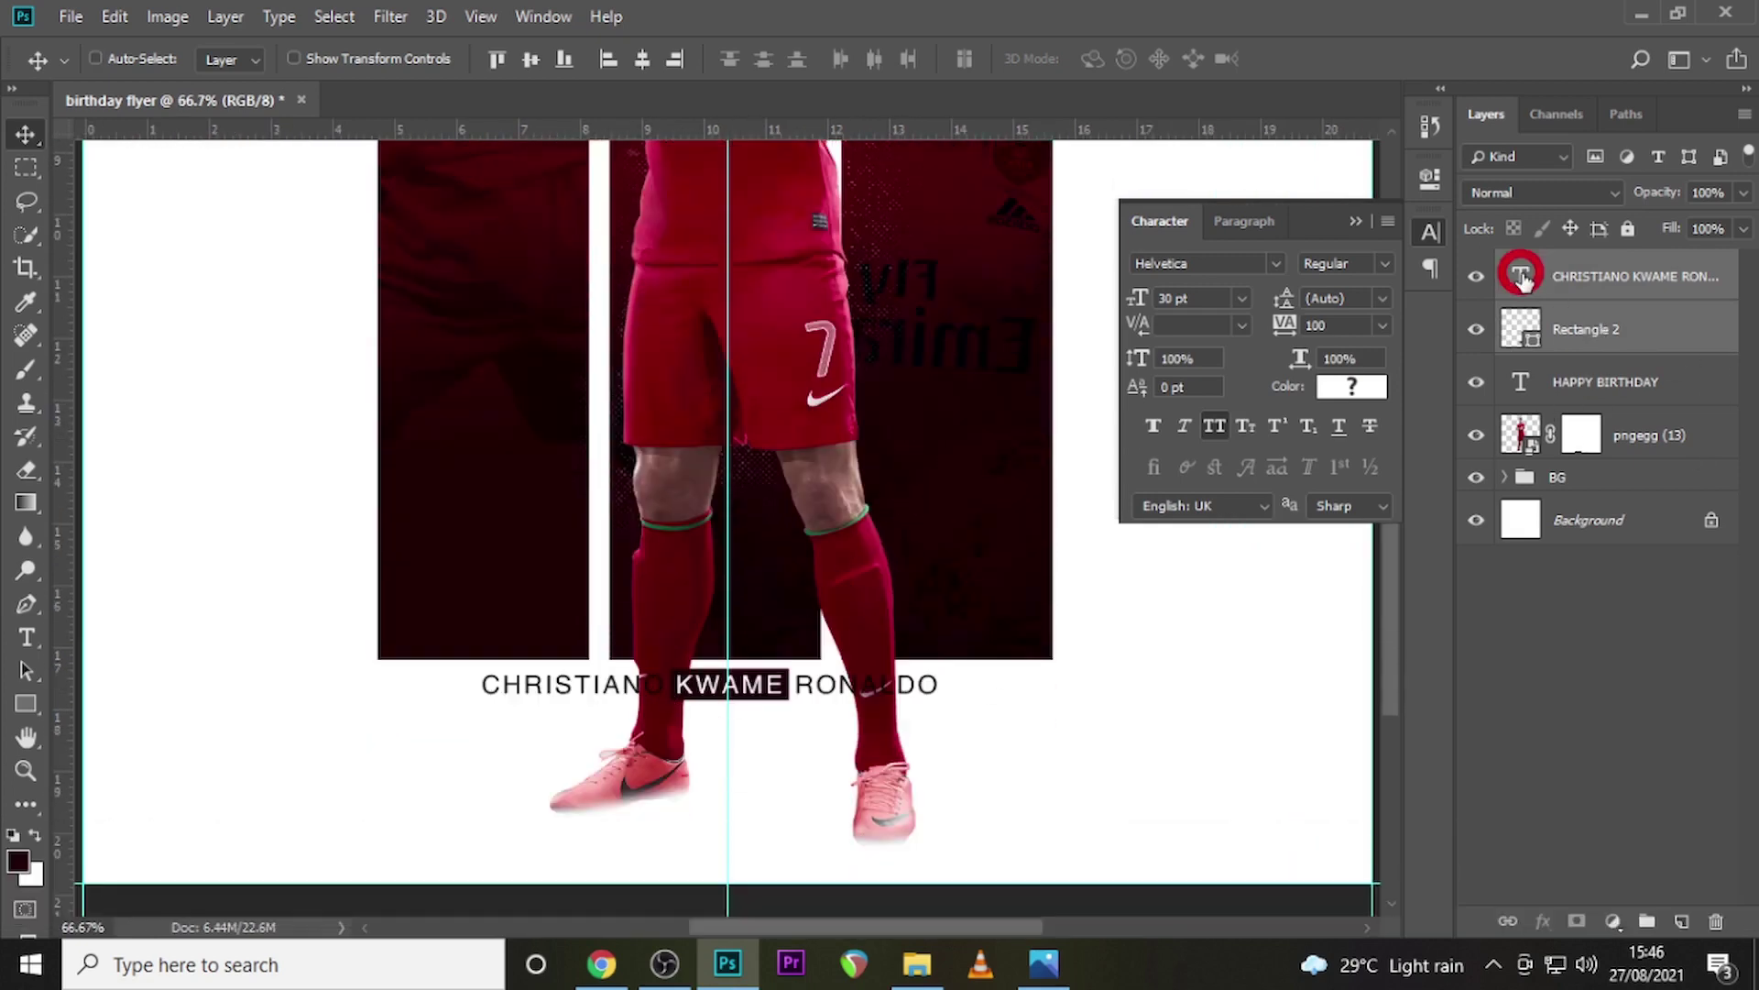
key(Left)
key(ctrl+Right)
key(shift+Left)
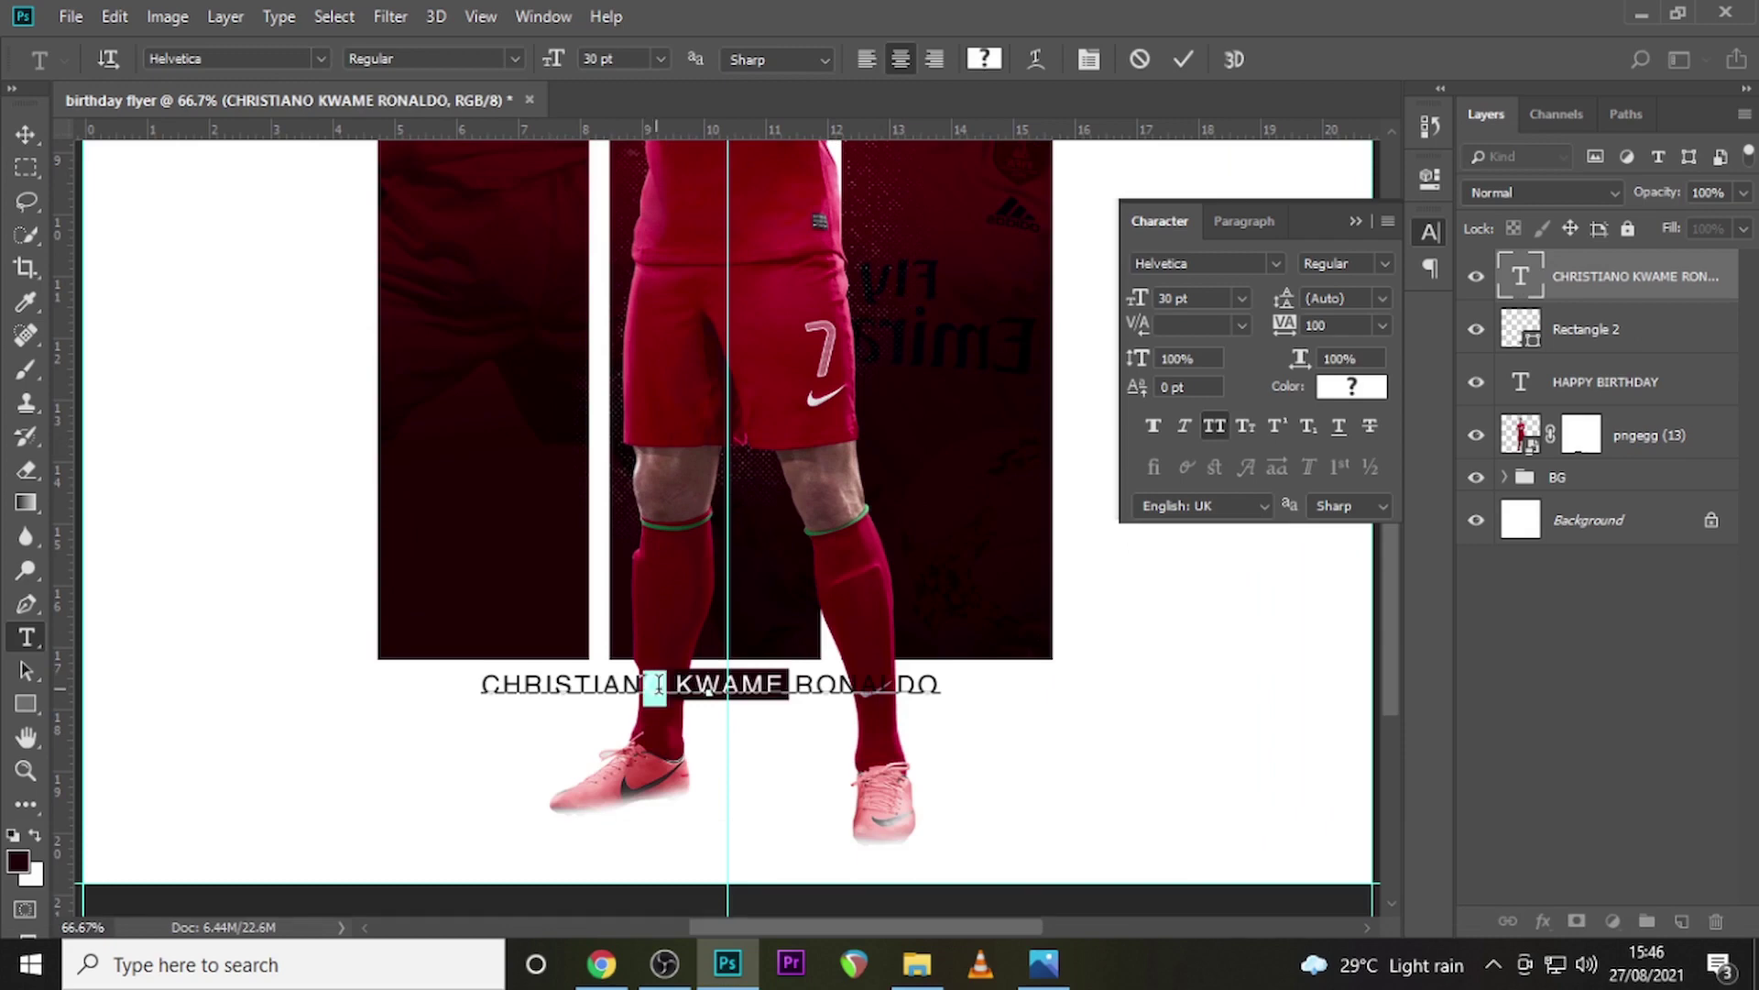
click(1351, 386)
drag(557, 495, 509, 458)
click(1129, 463)
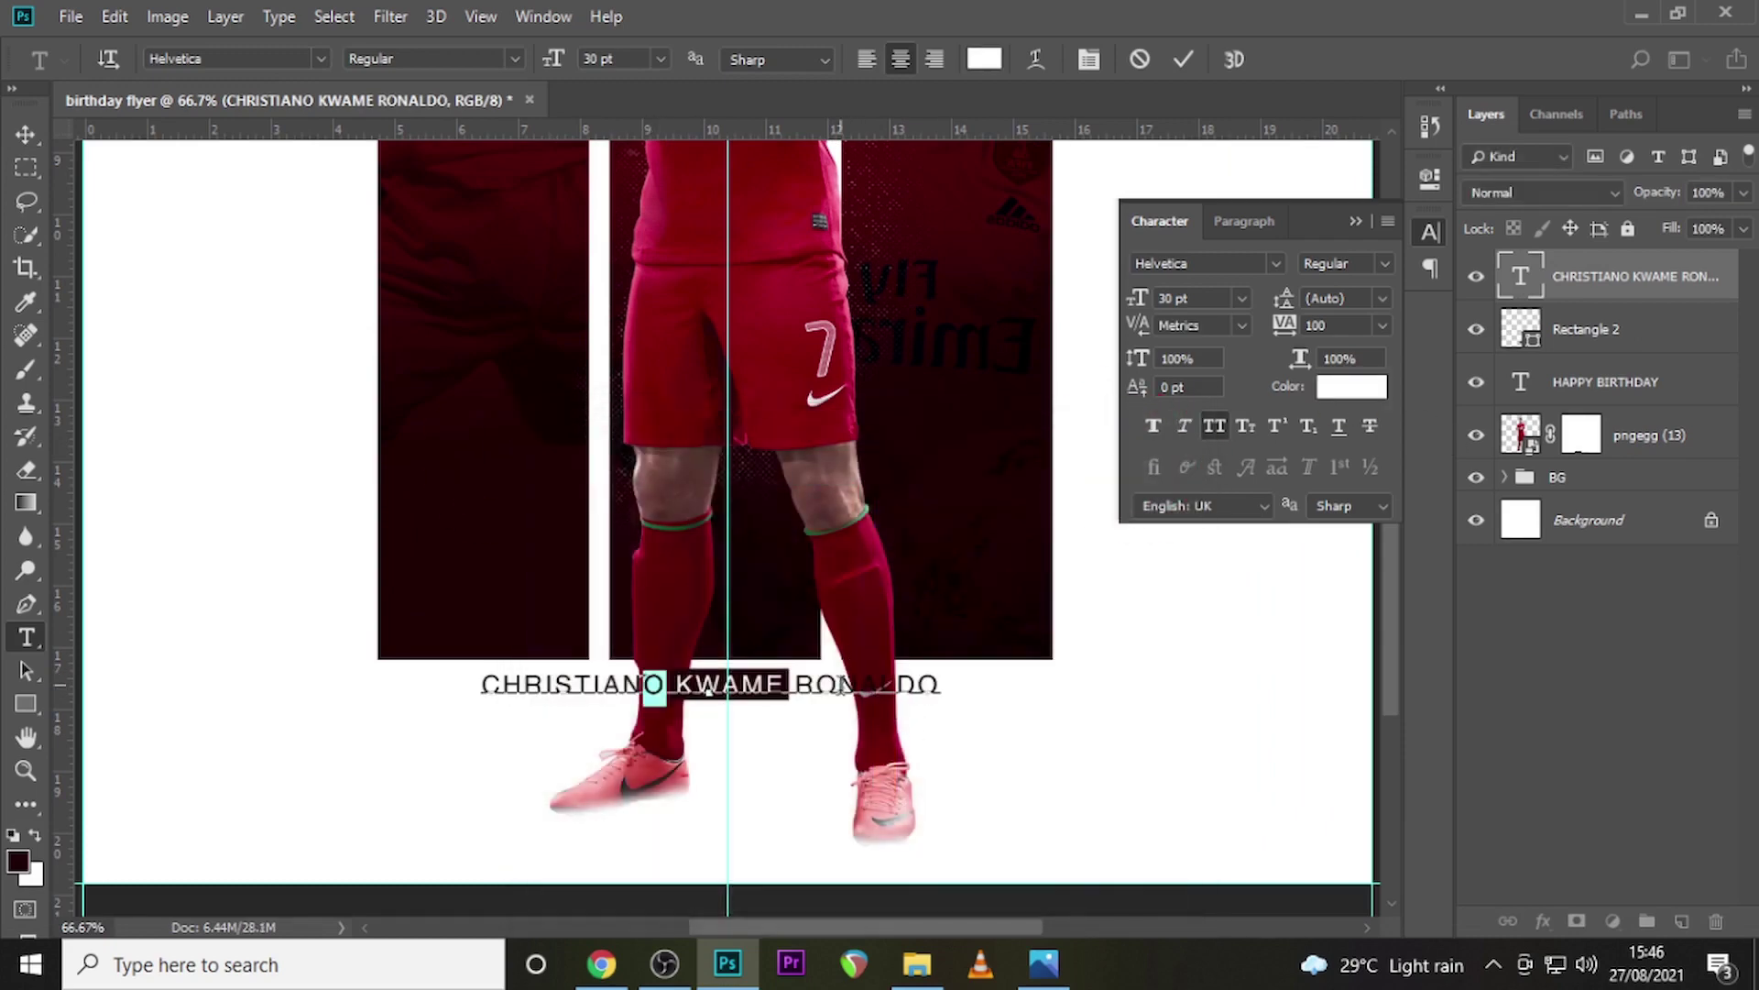
Recolour the letters AL of RONALDO, which overlap the player's other sock, white and finish editing the text
drag(862, 685, 902, 689)
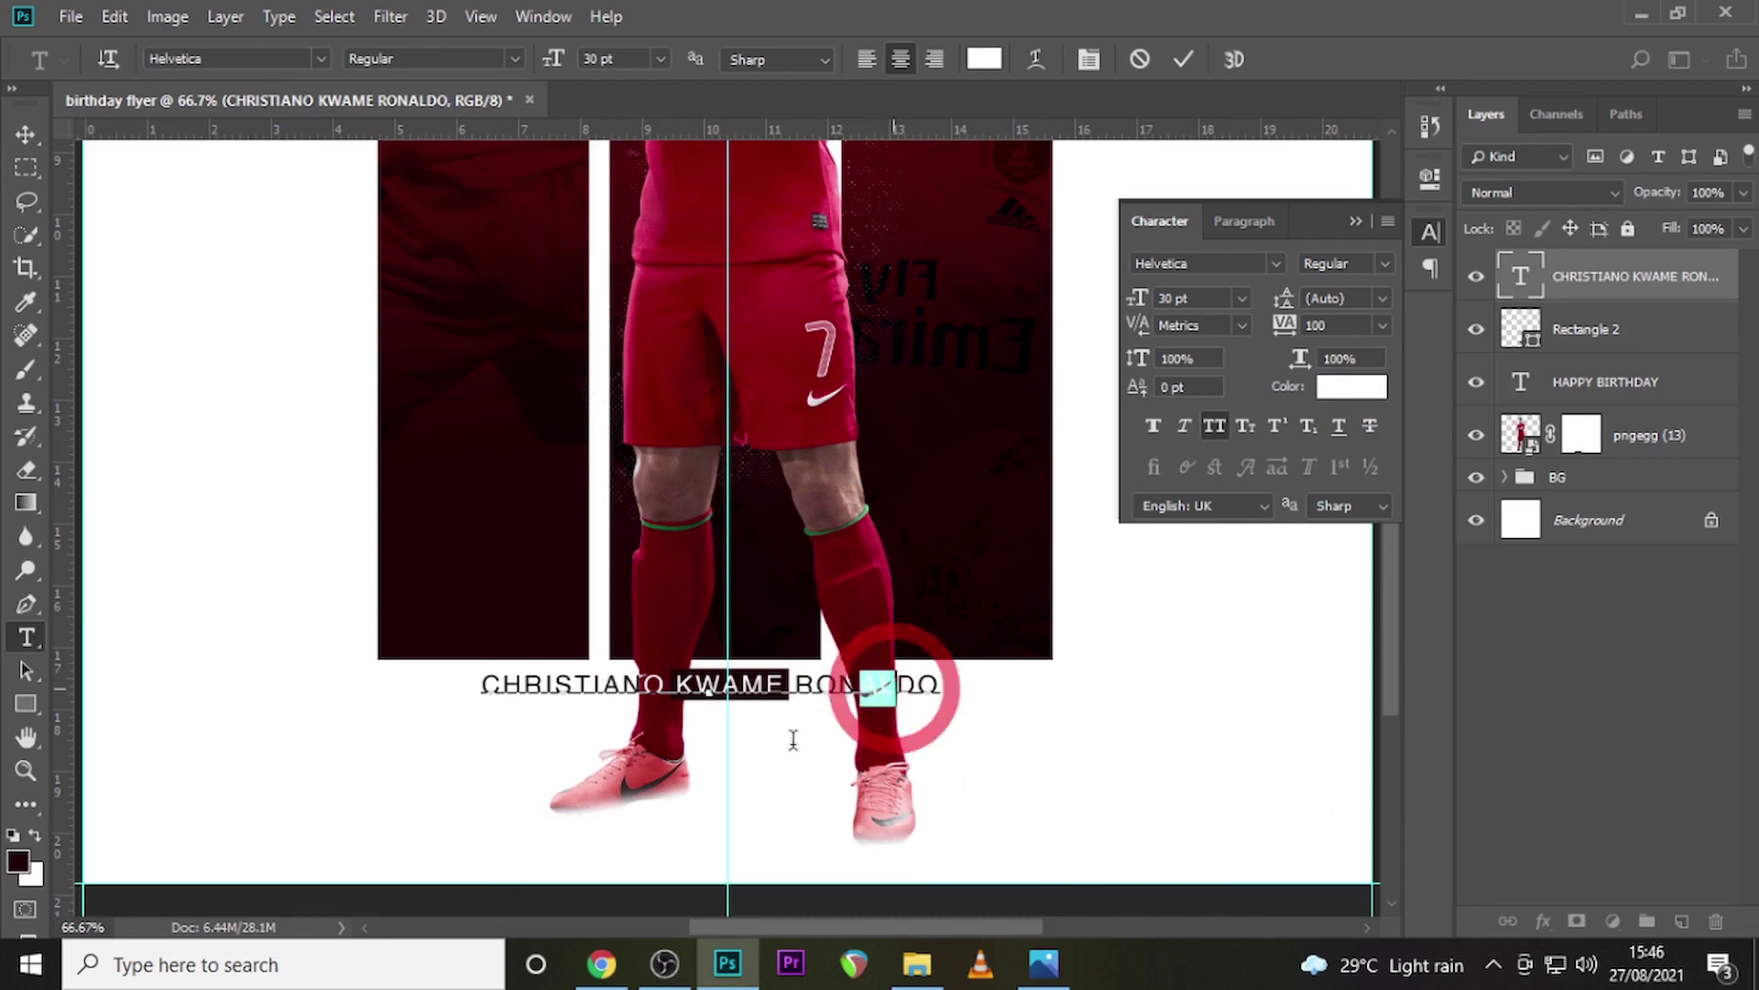
click(1354, 389)
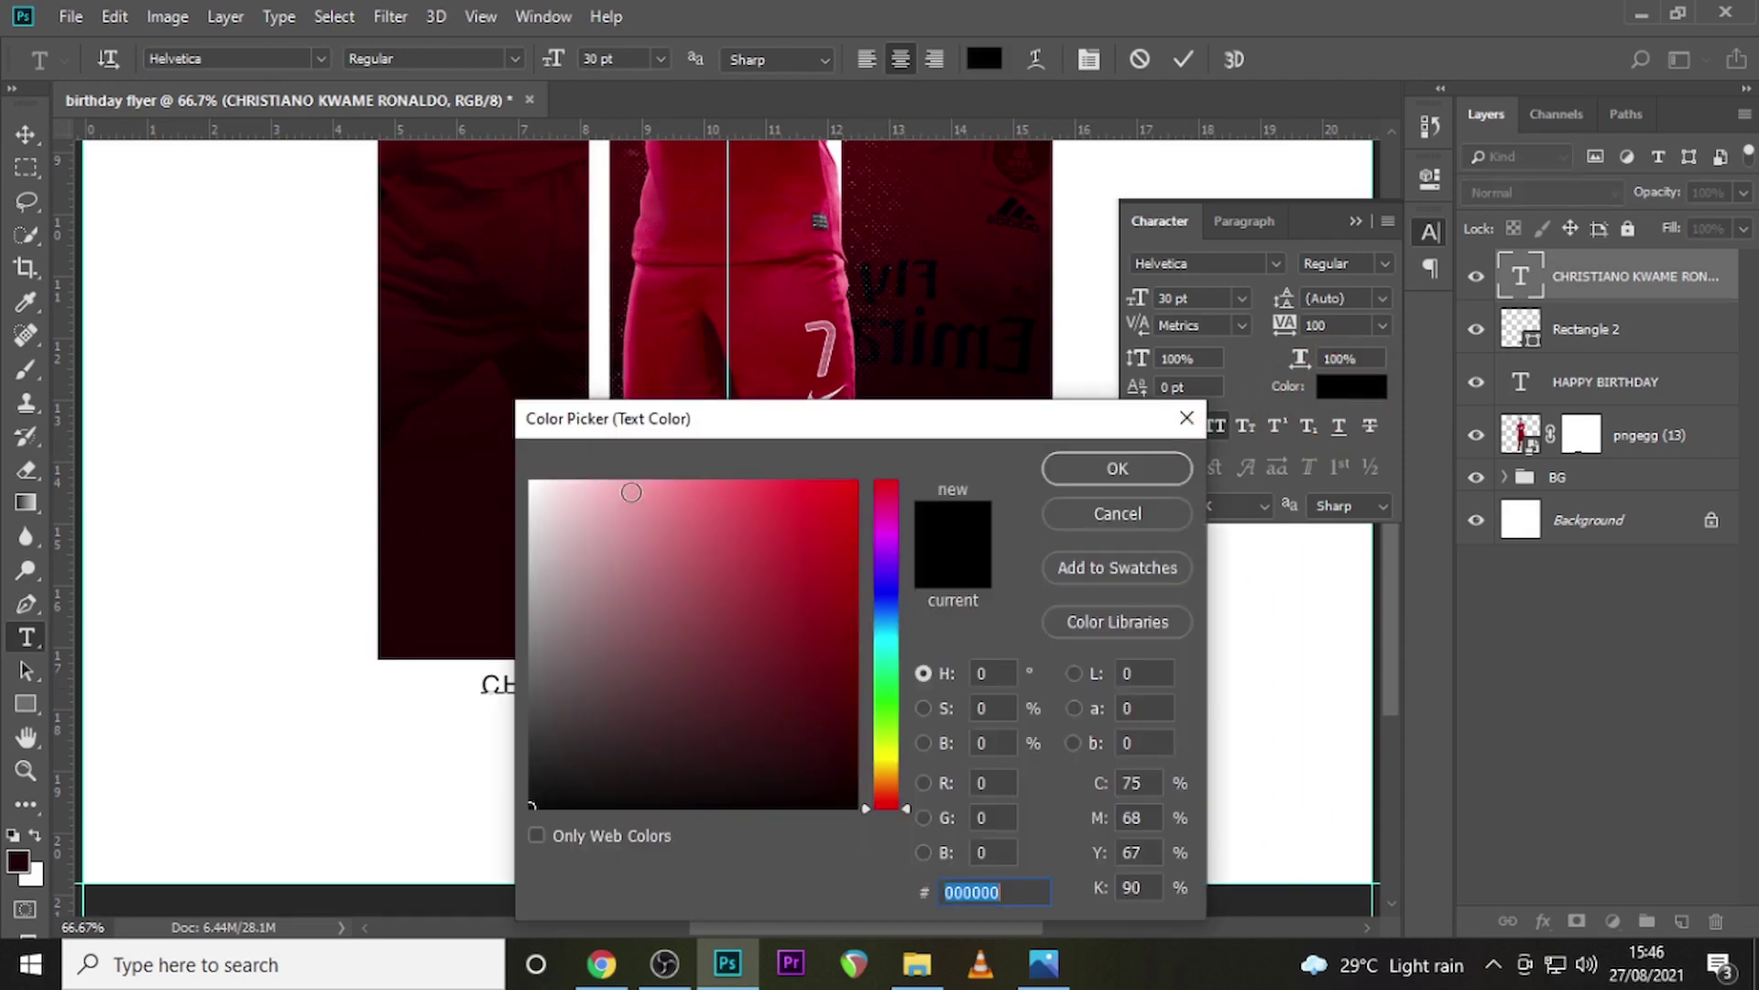
drag(576, 495, 532, 481)
click(1165, 471)
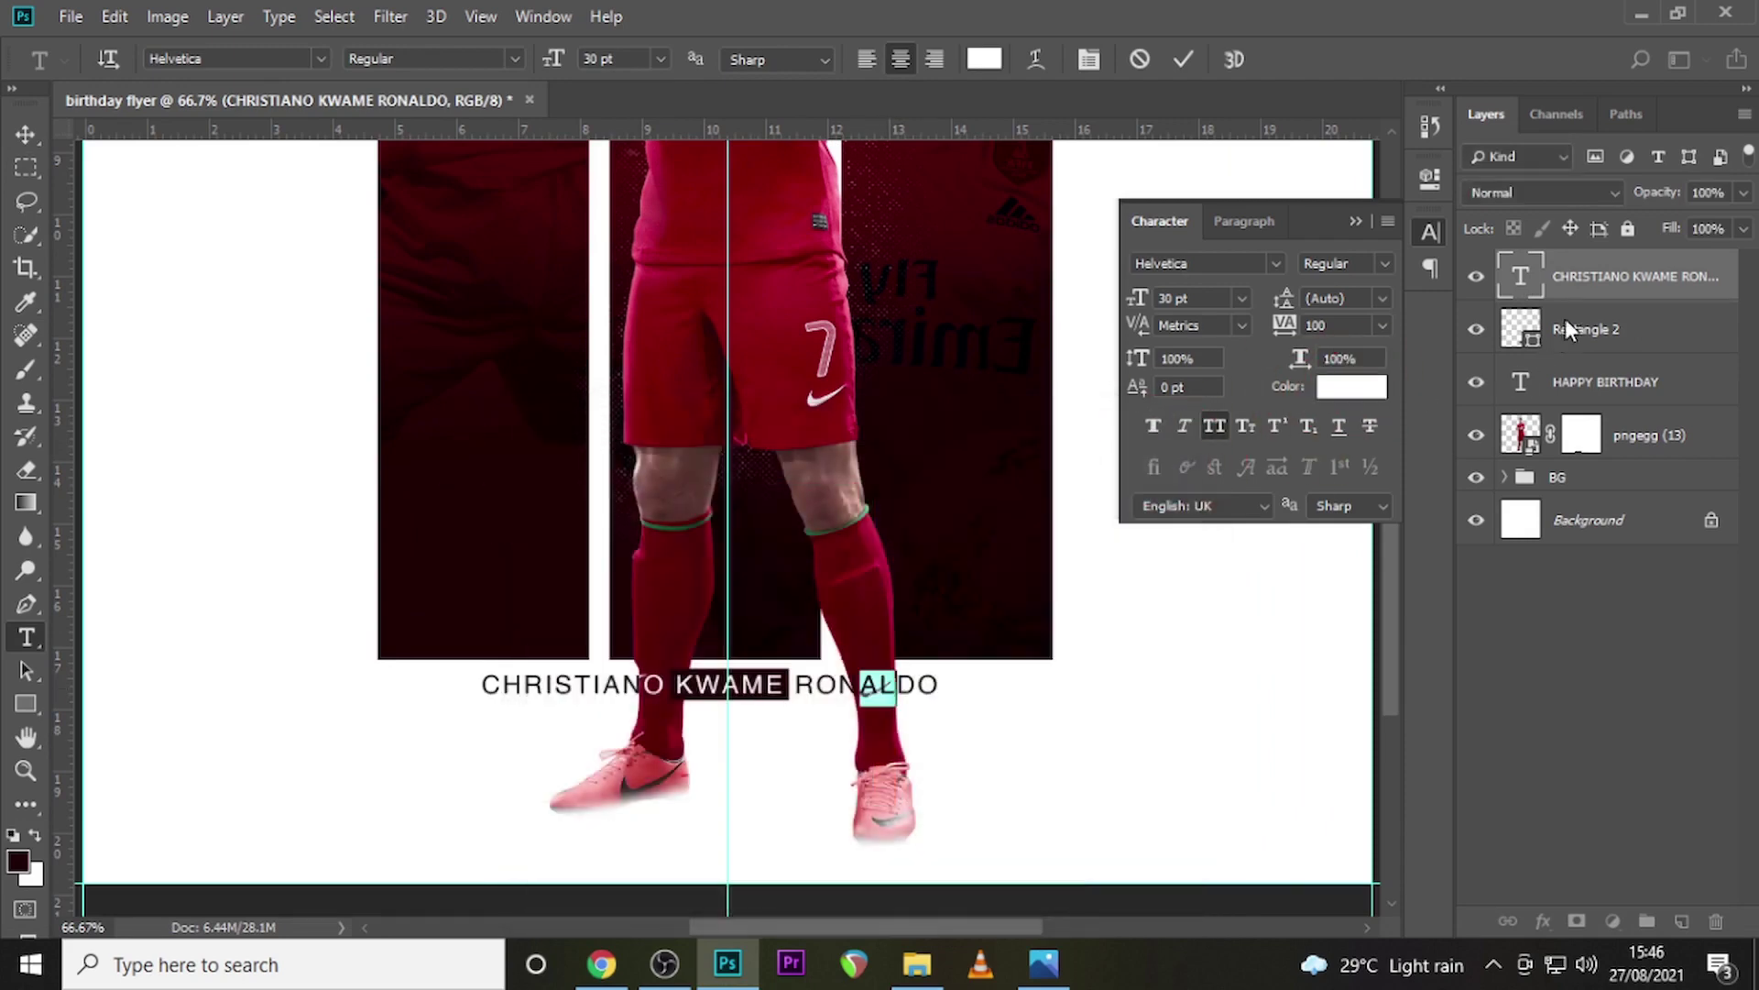
click(1634, 268)
key(v)
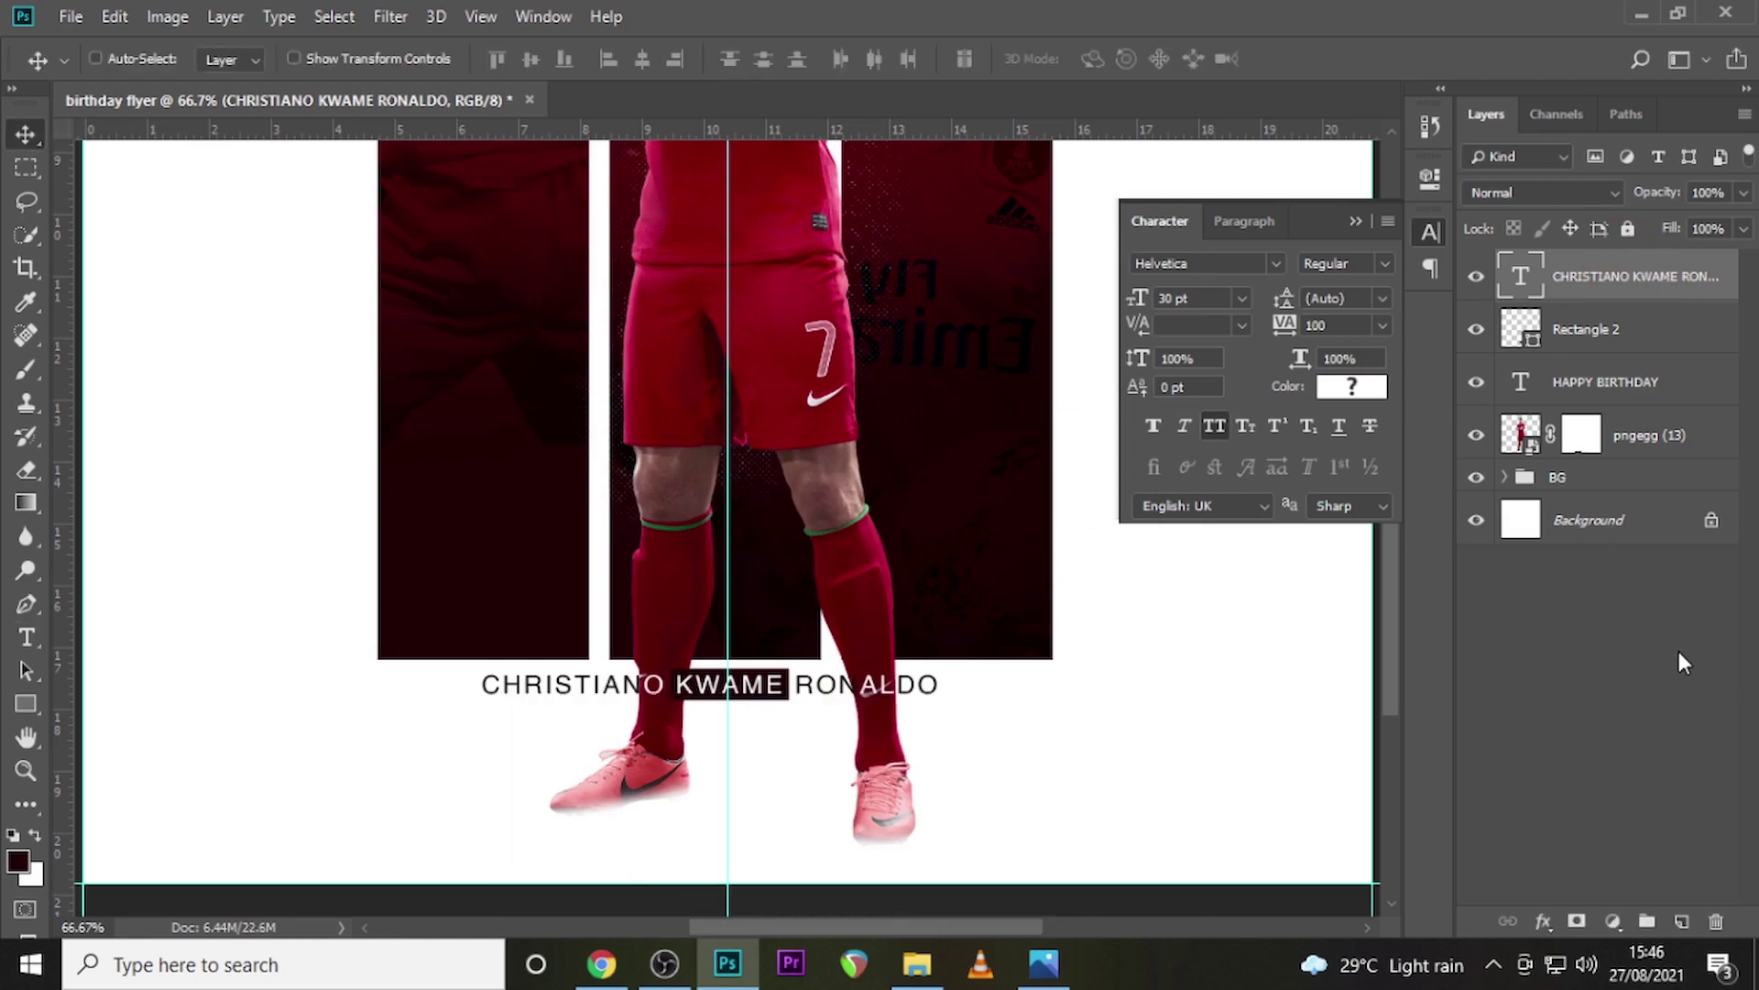
key(ctrl+0)
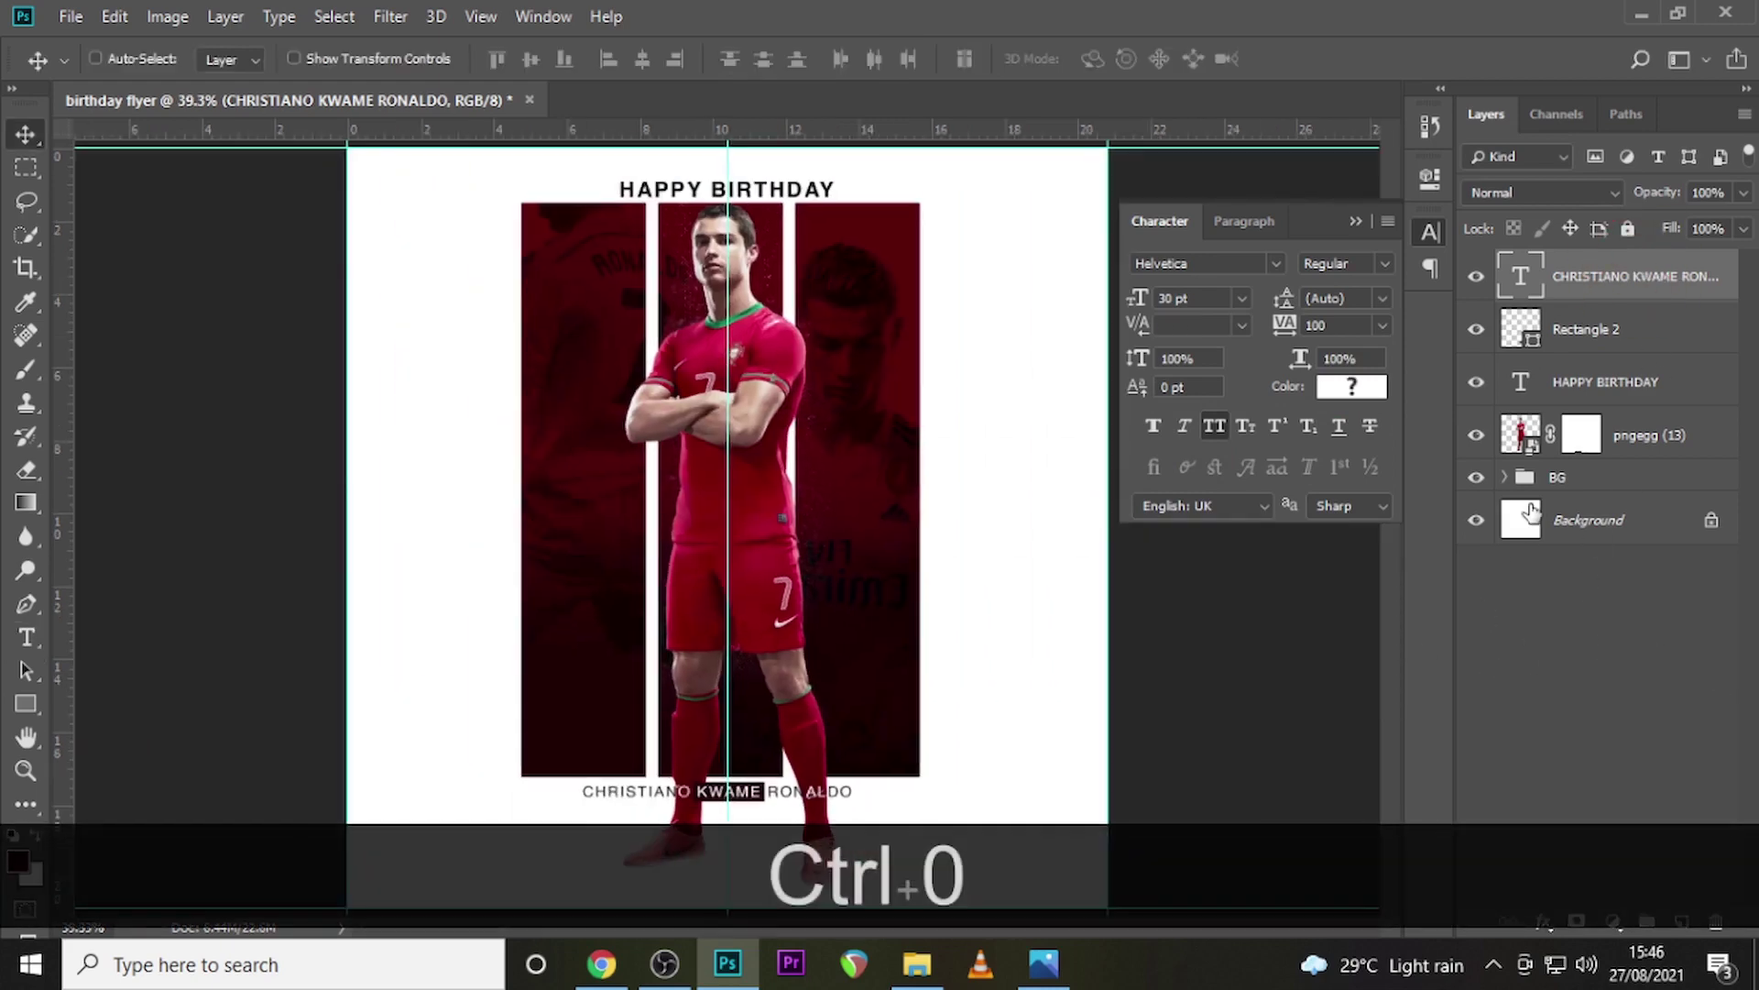
Group the name line, its small rectangle and the HAPPY BIRTHDAY title into one layer group named HBD NAME
click(1611, 286)
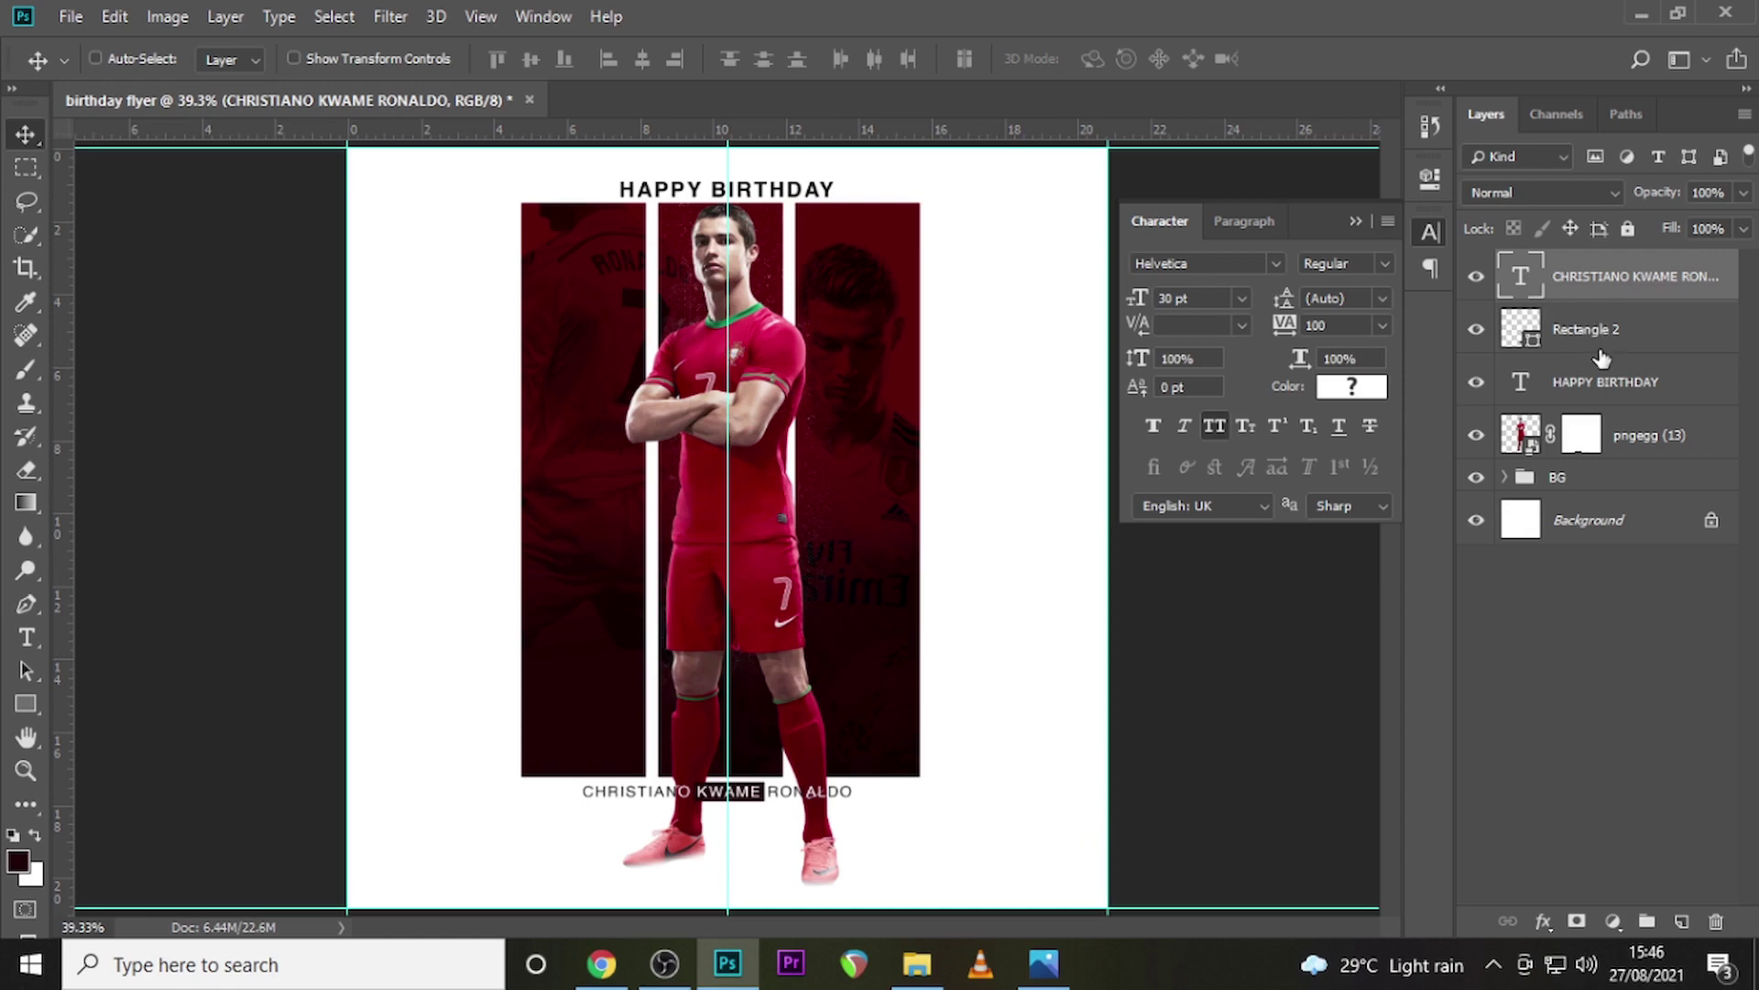
ctrl+click(1604, 383)
ctrl+click(1608, 328)
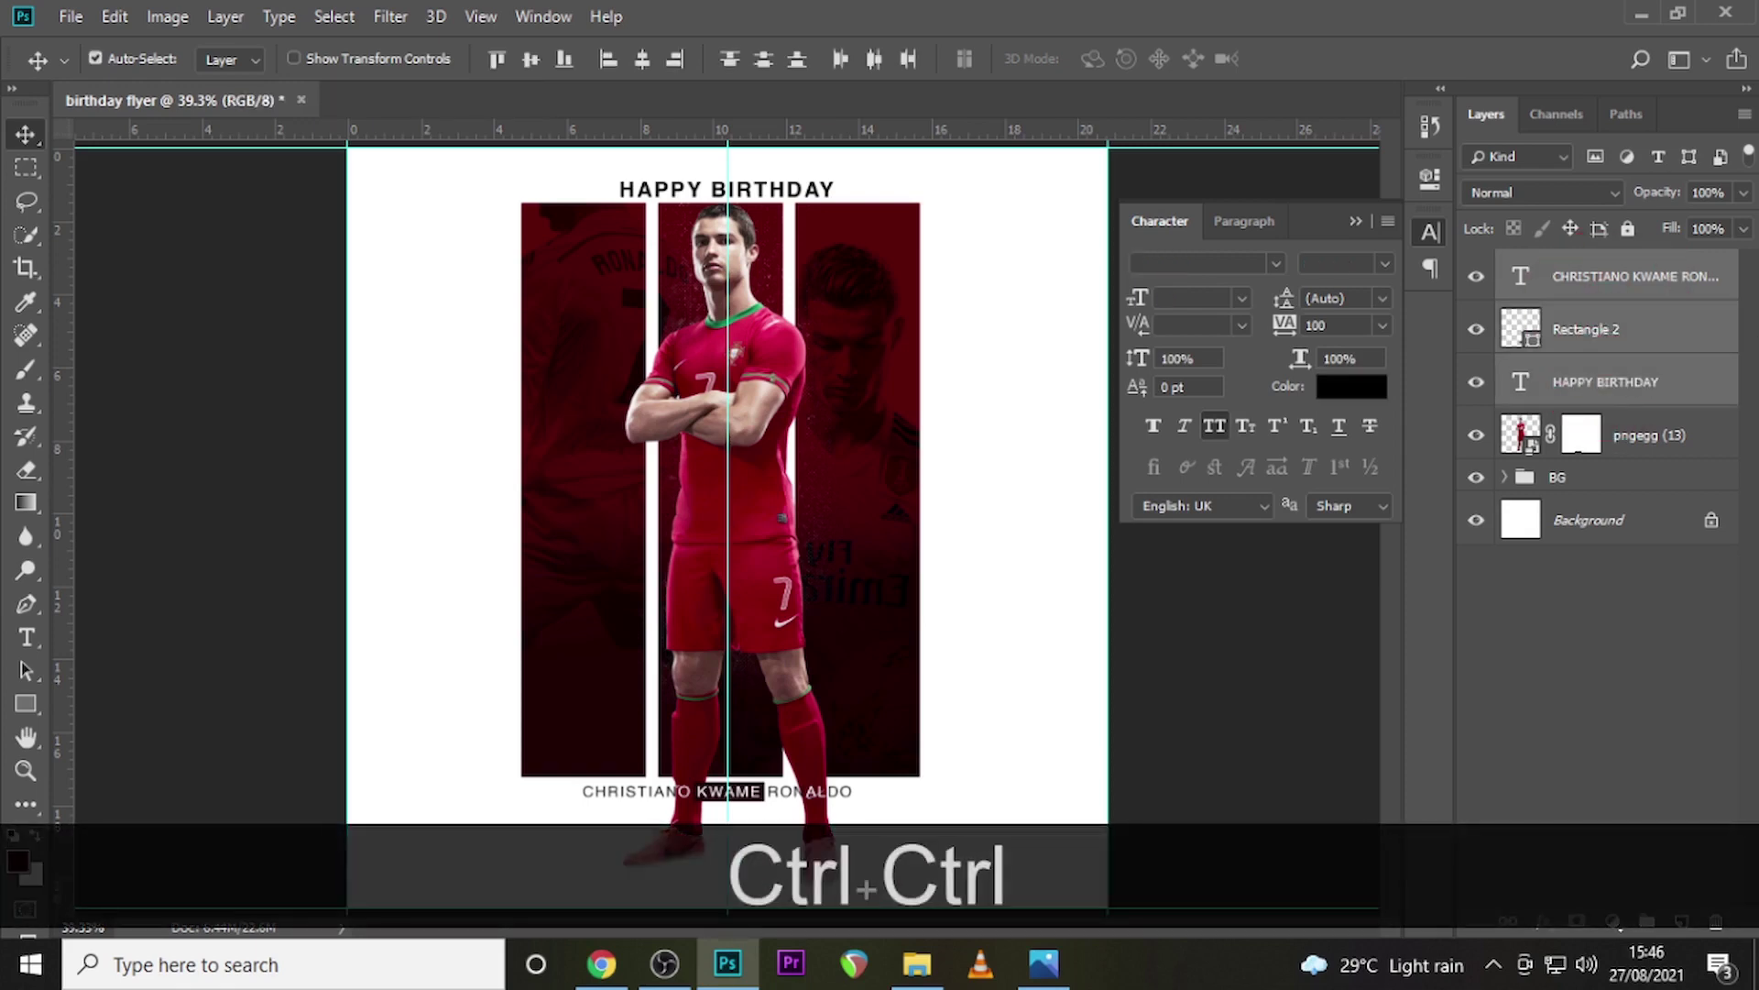
key(ctrl+g)
double_click(1588, 265)
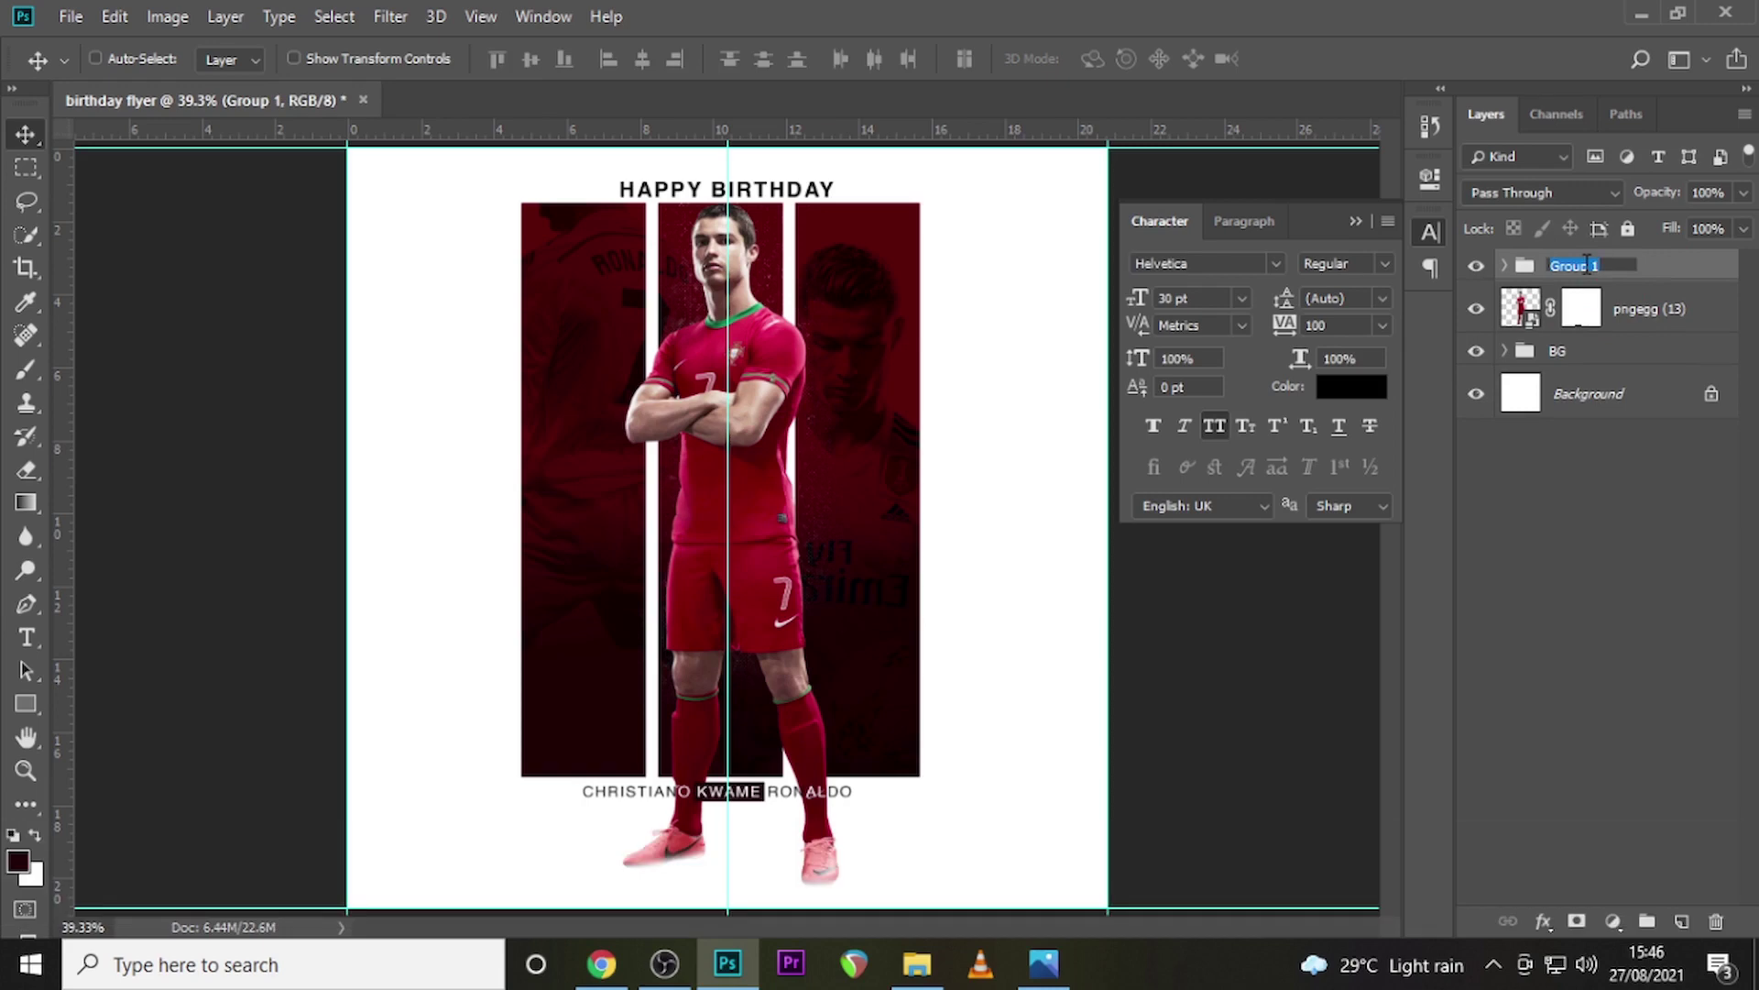
text(HBD)
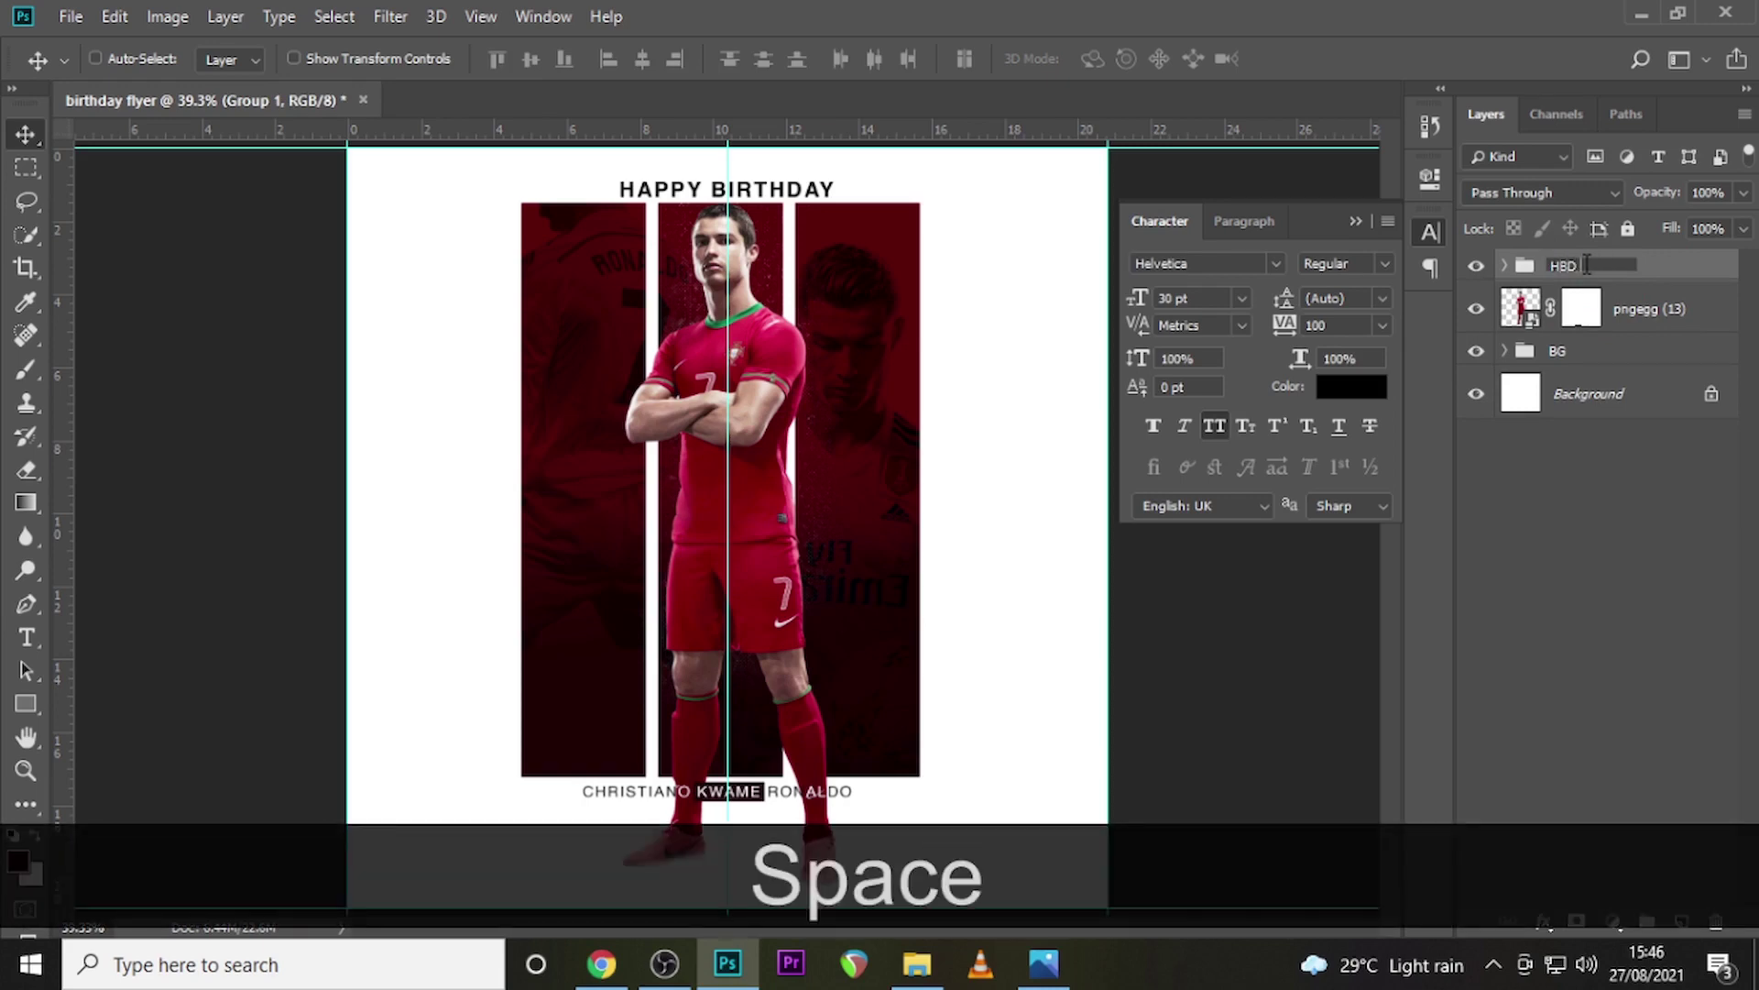
text( NAME)
key(Return)
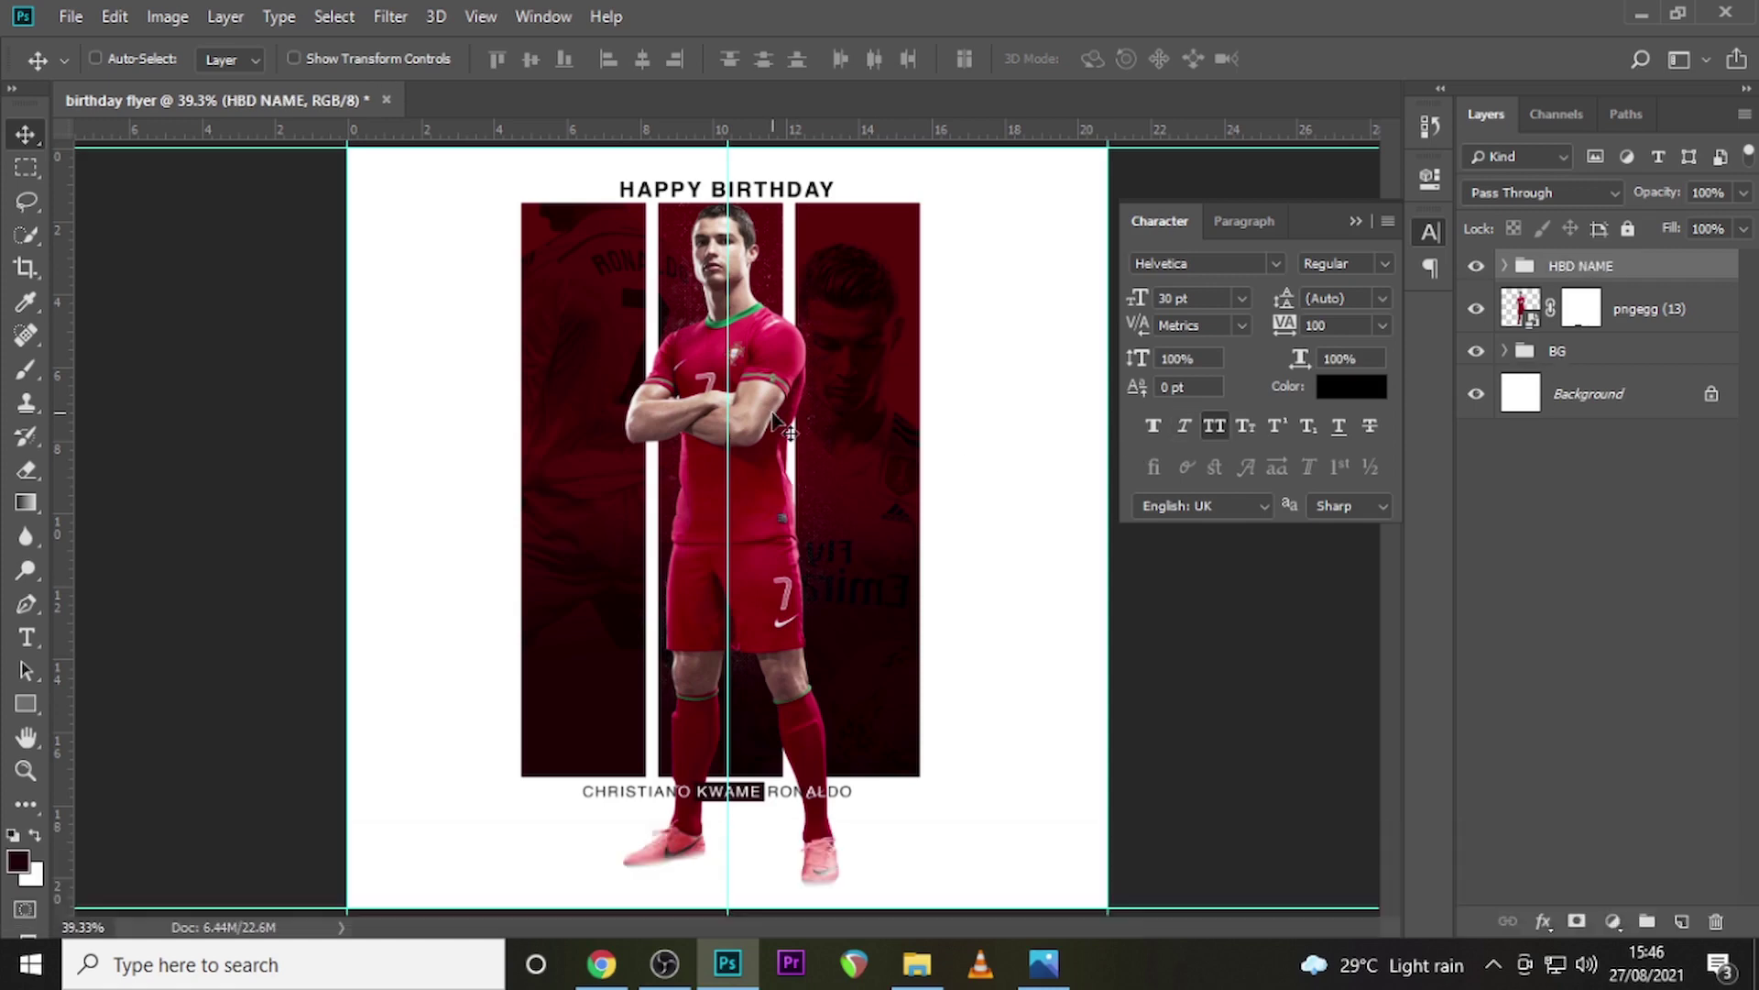
Add the text FEB in the white area beside the player's right-hand rectangle and move it slightly down and closer to the rectangle
key(t)
click(972, 430)
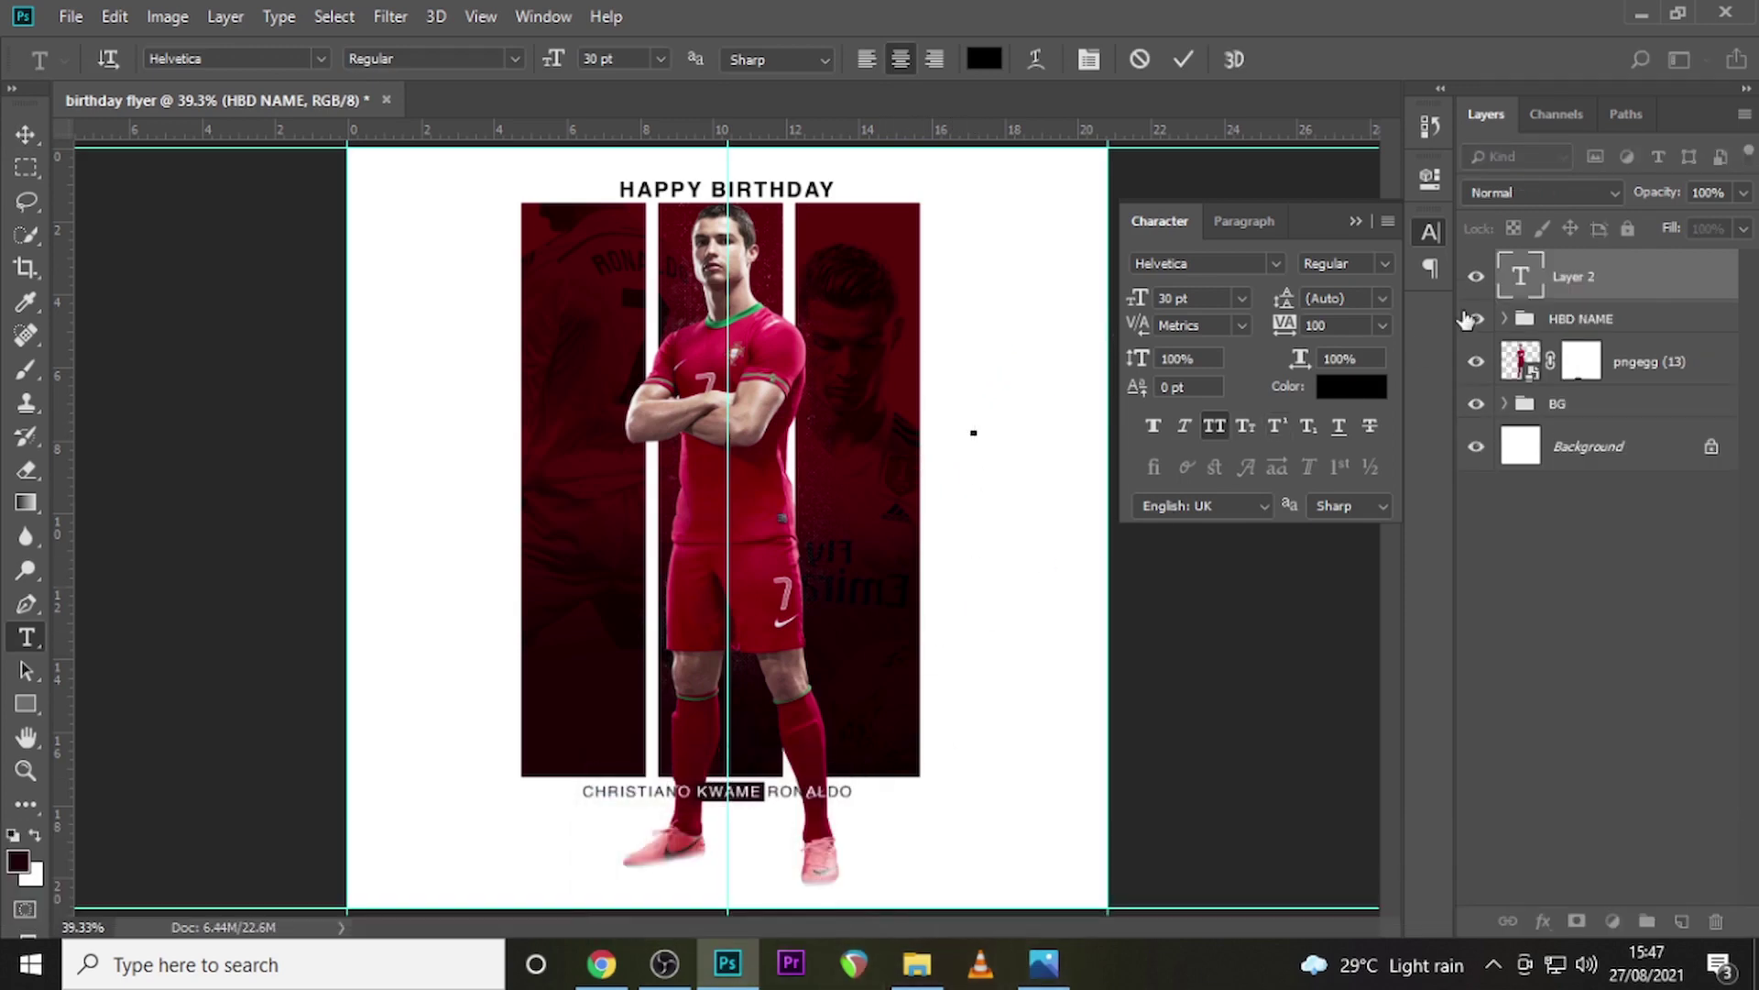
text(FEB)
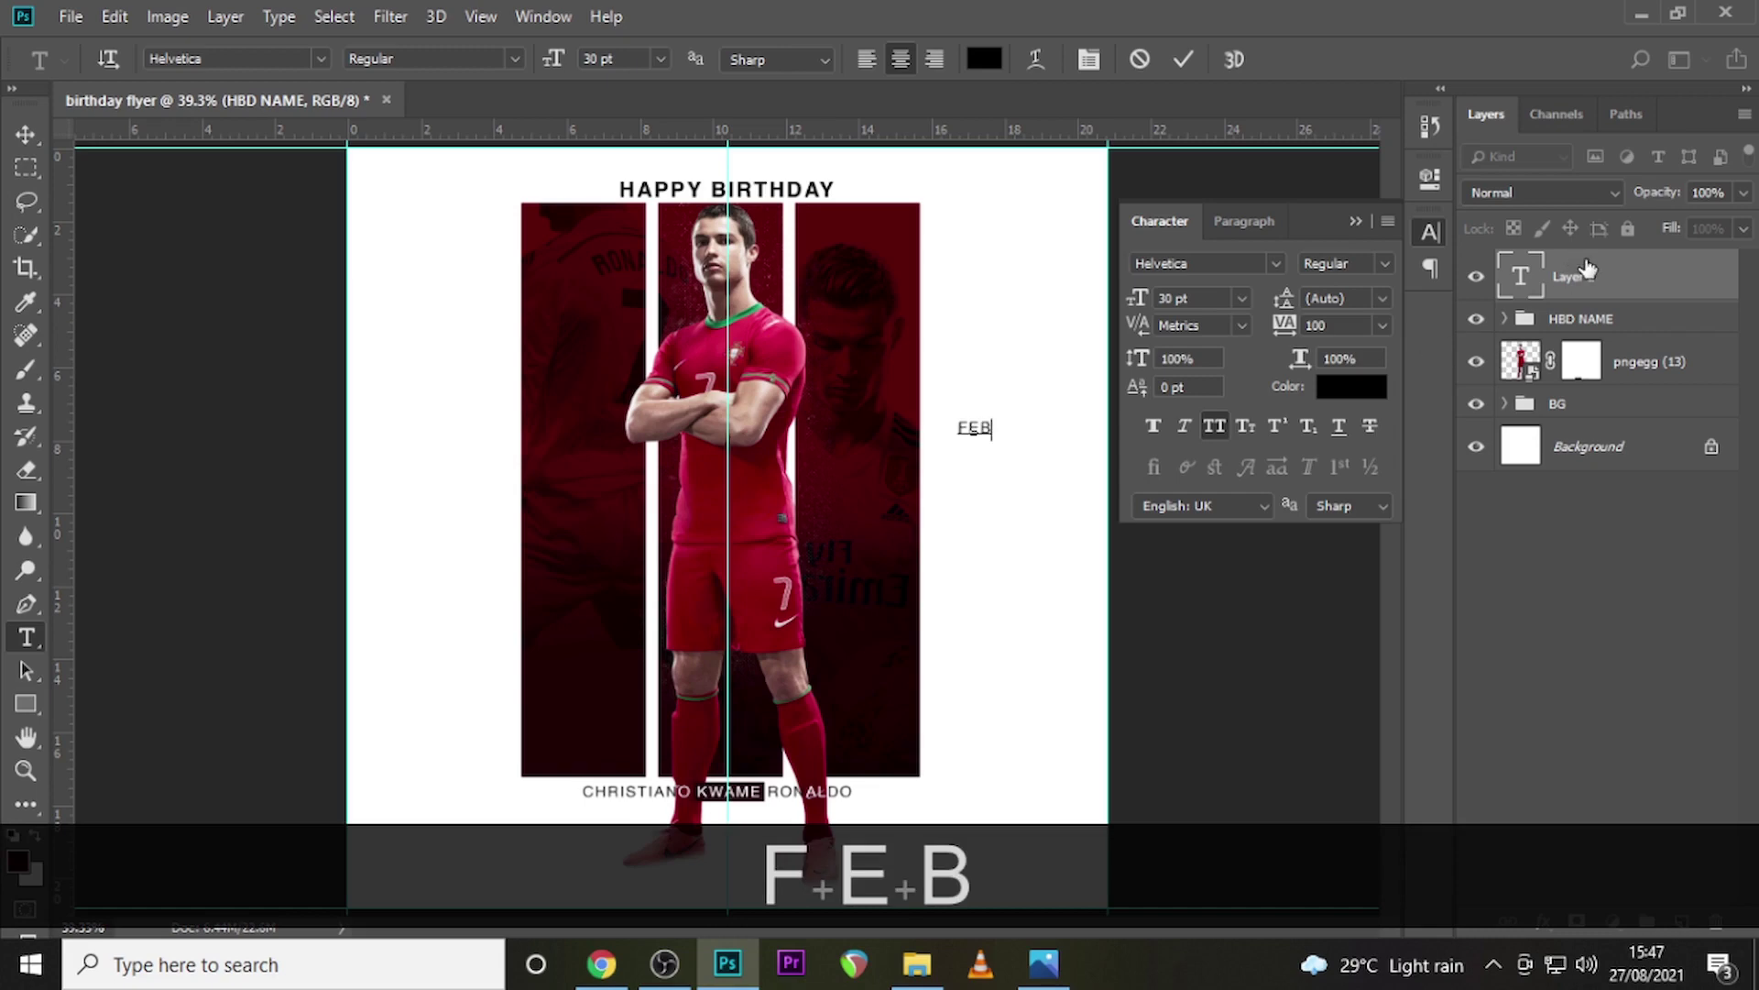
click(1523, 278)
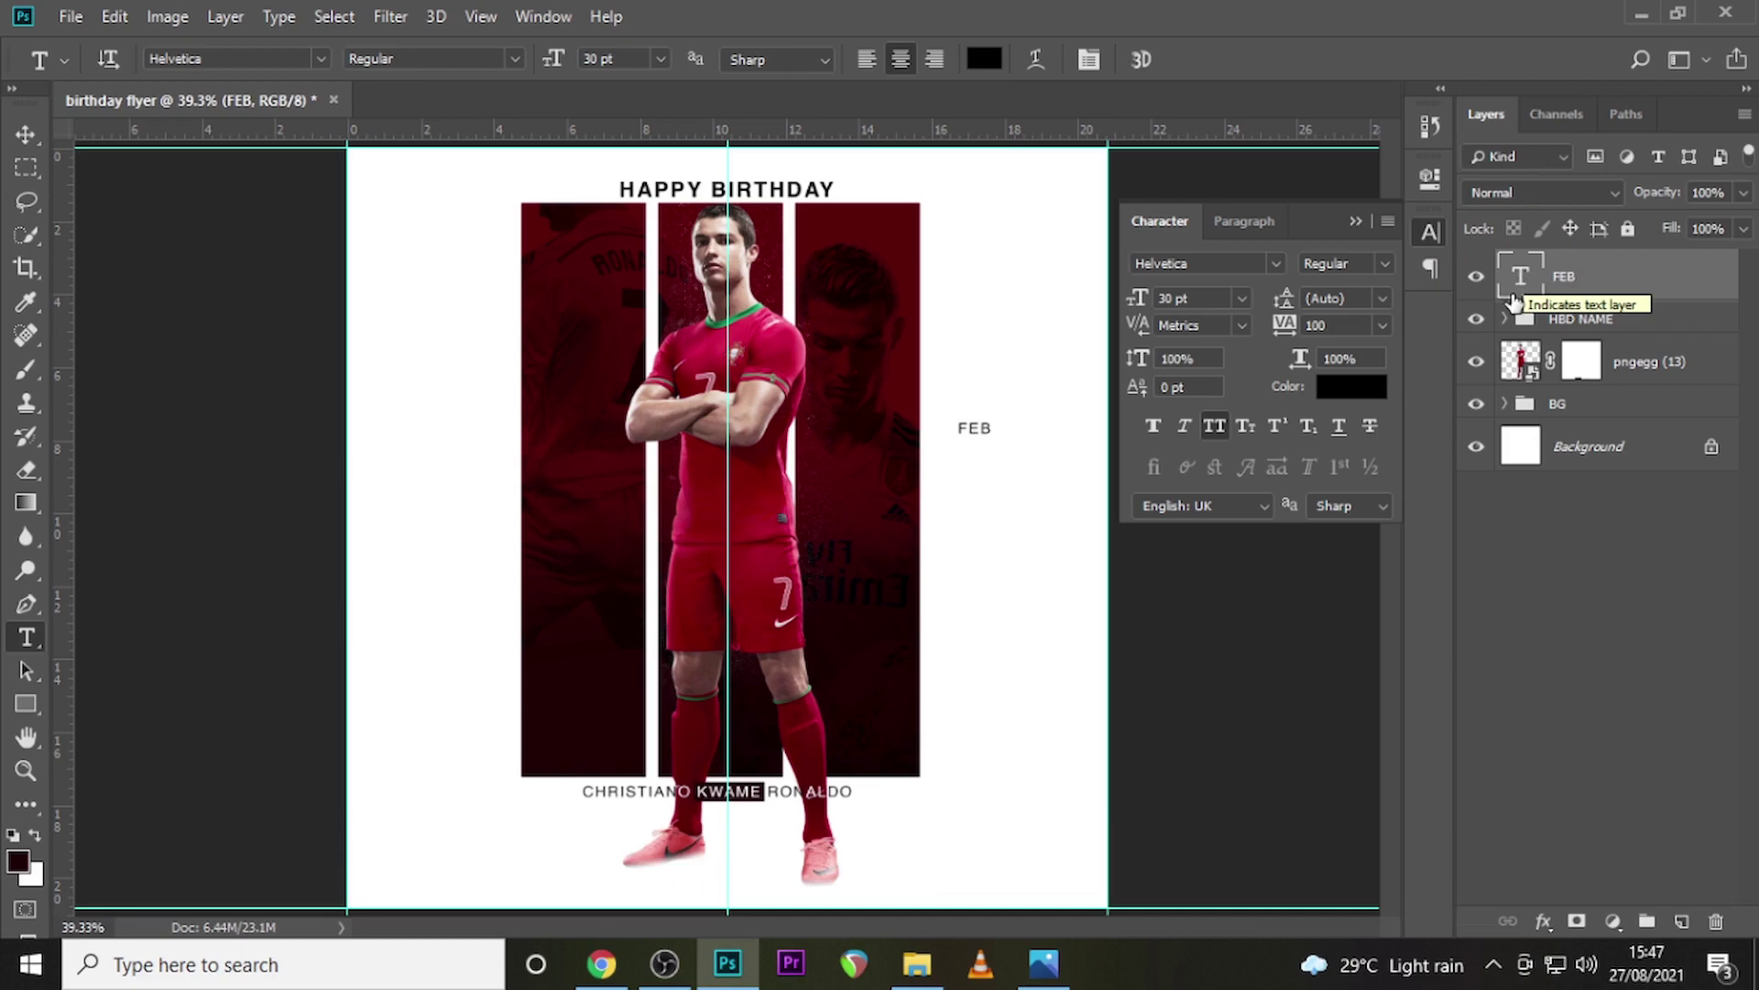
key(v)
drag(1001, 444, 990, 483)
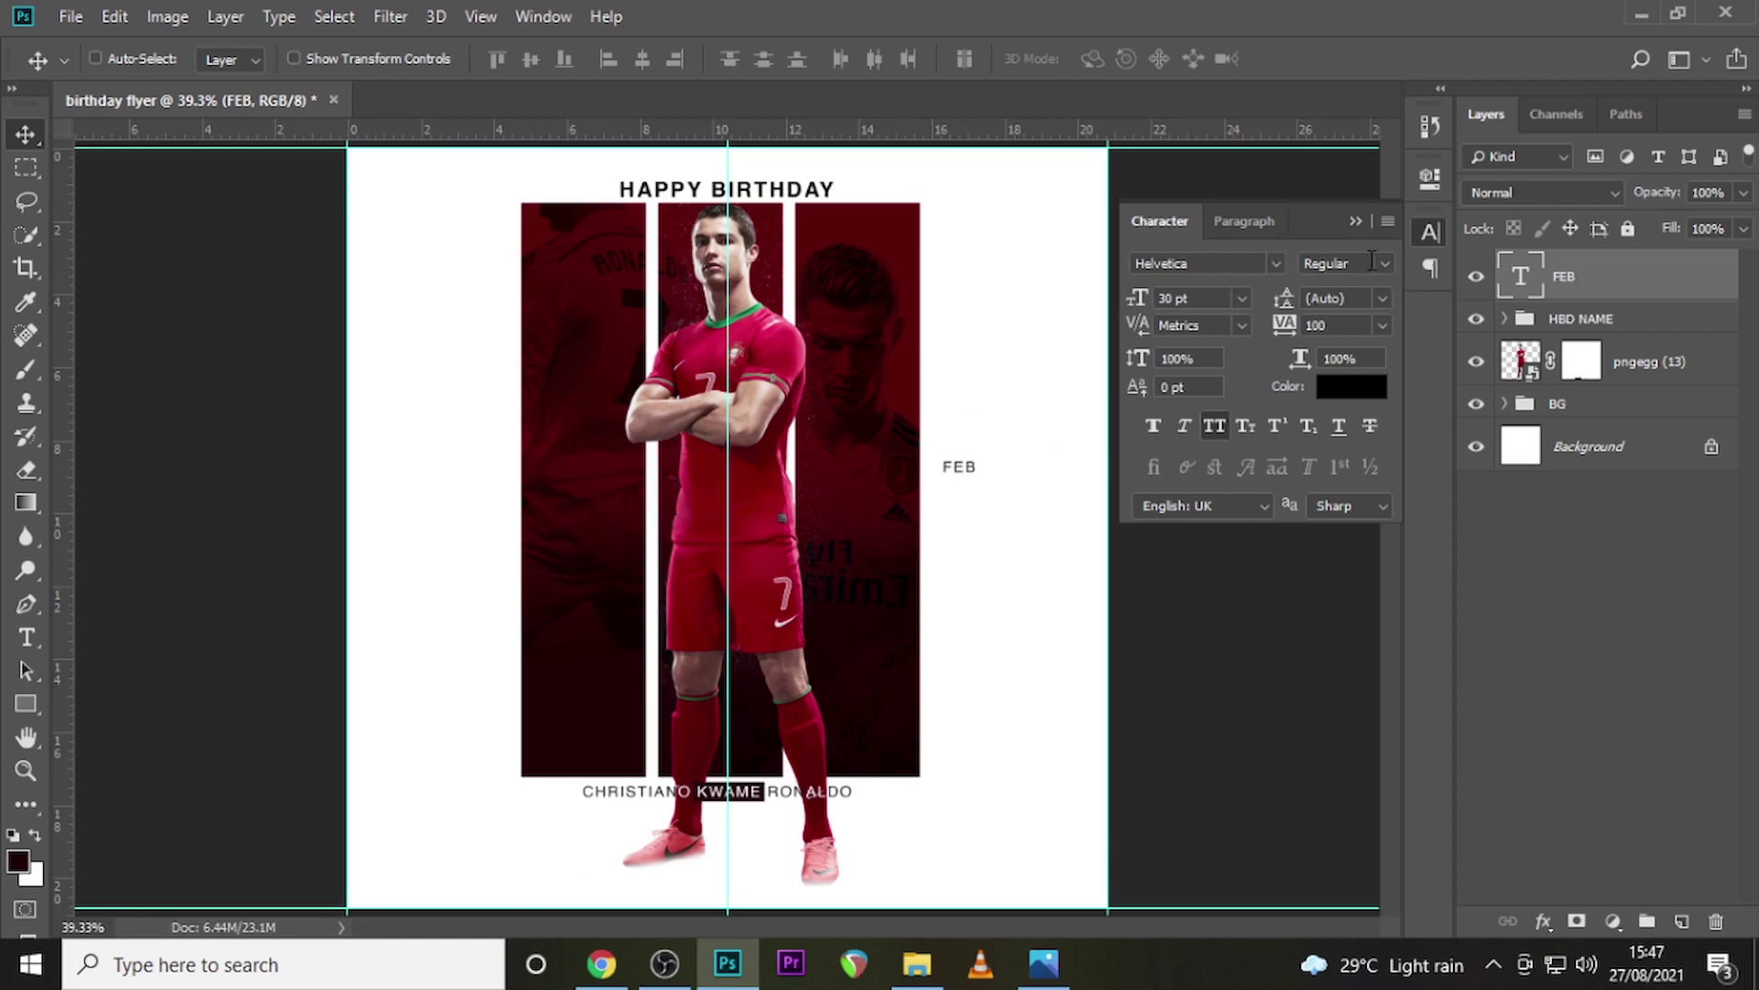
Set the FEB text to 43 pt and colour it dark red with hex 160001
click(1096, 302)
text(43)
key(Return)
click(1336, 388)
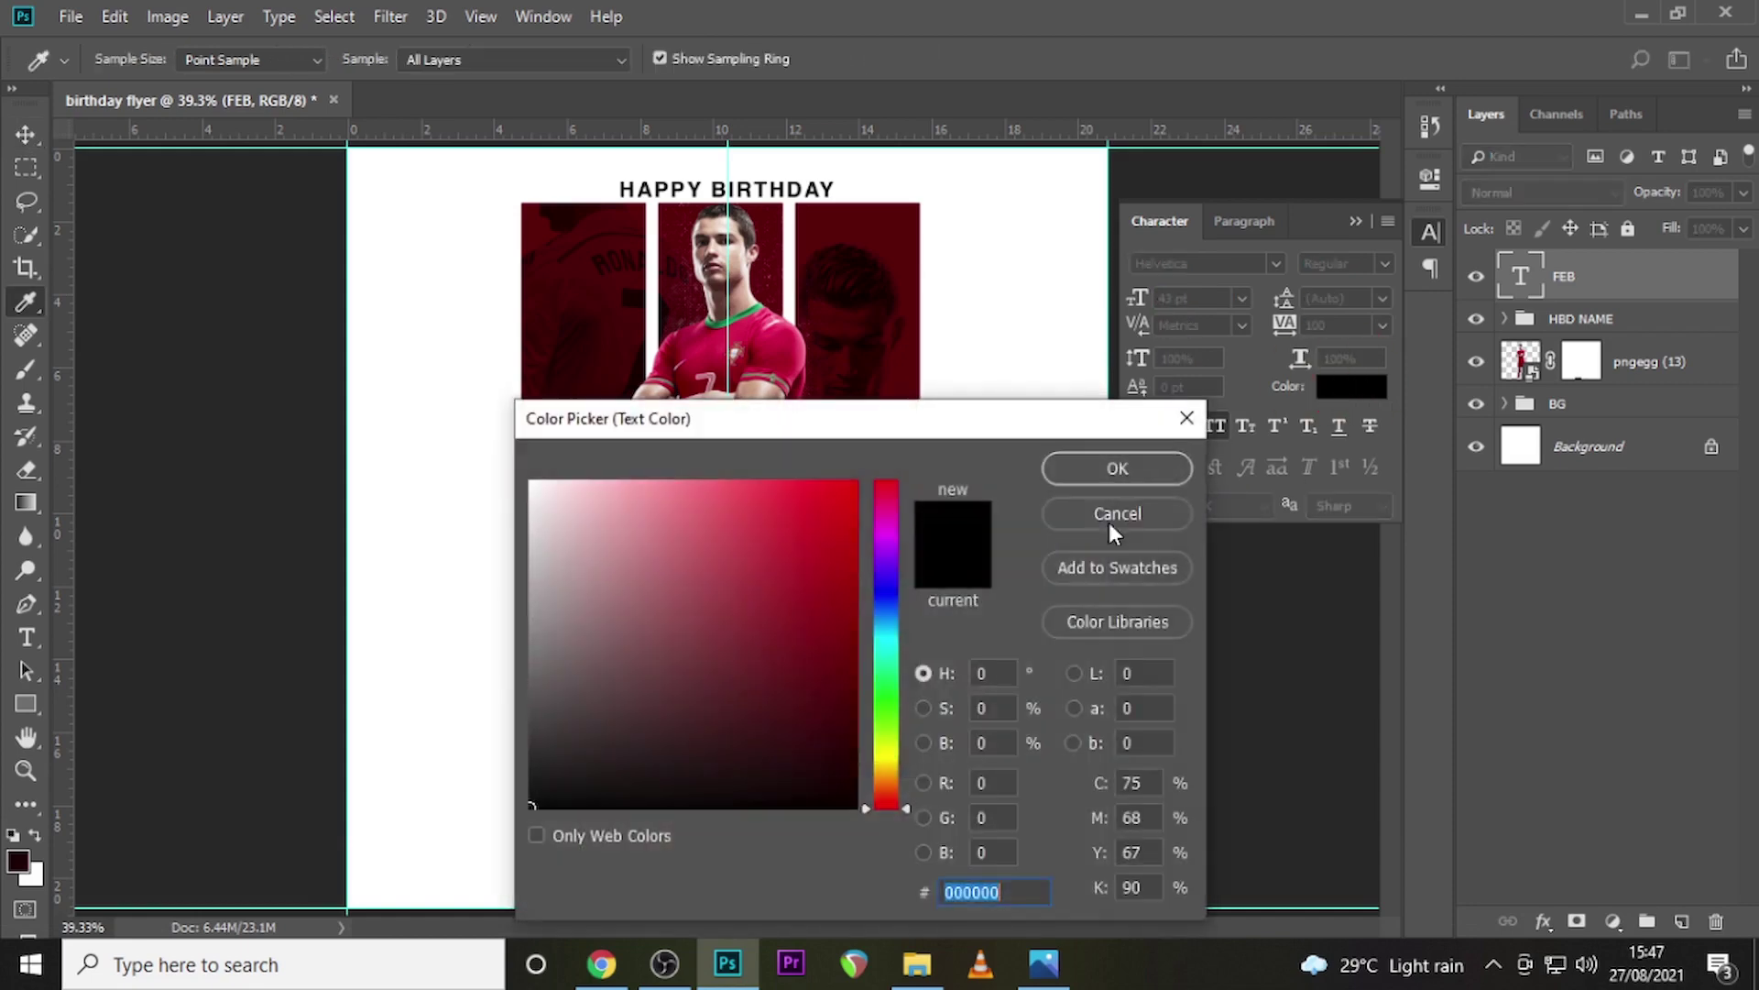
text(16)
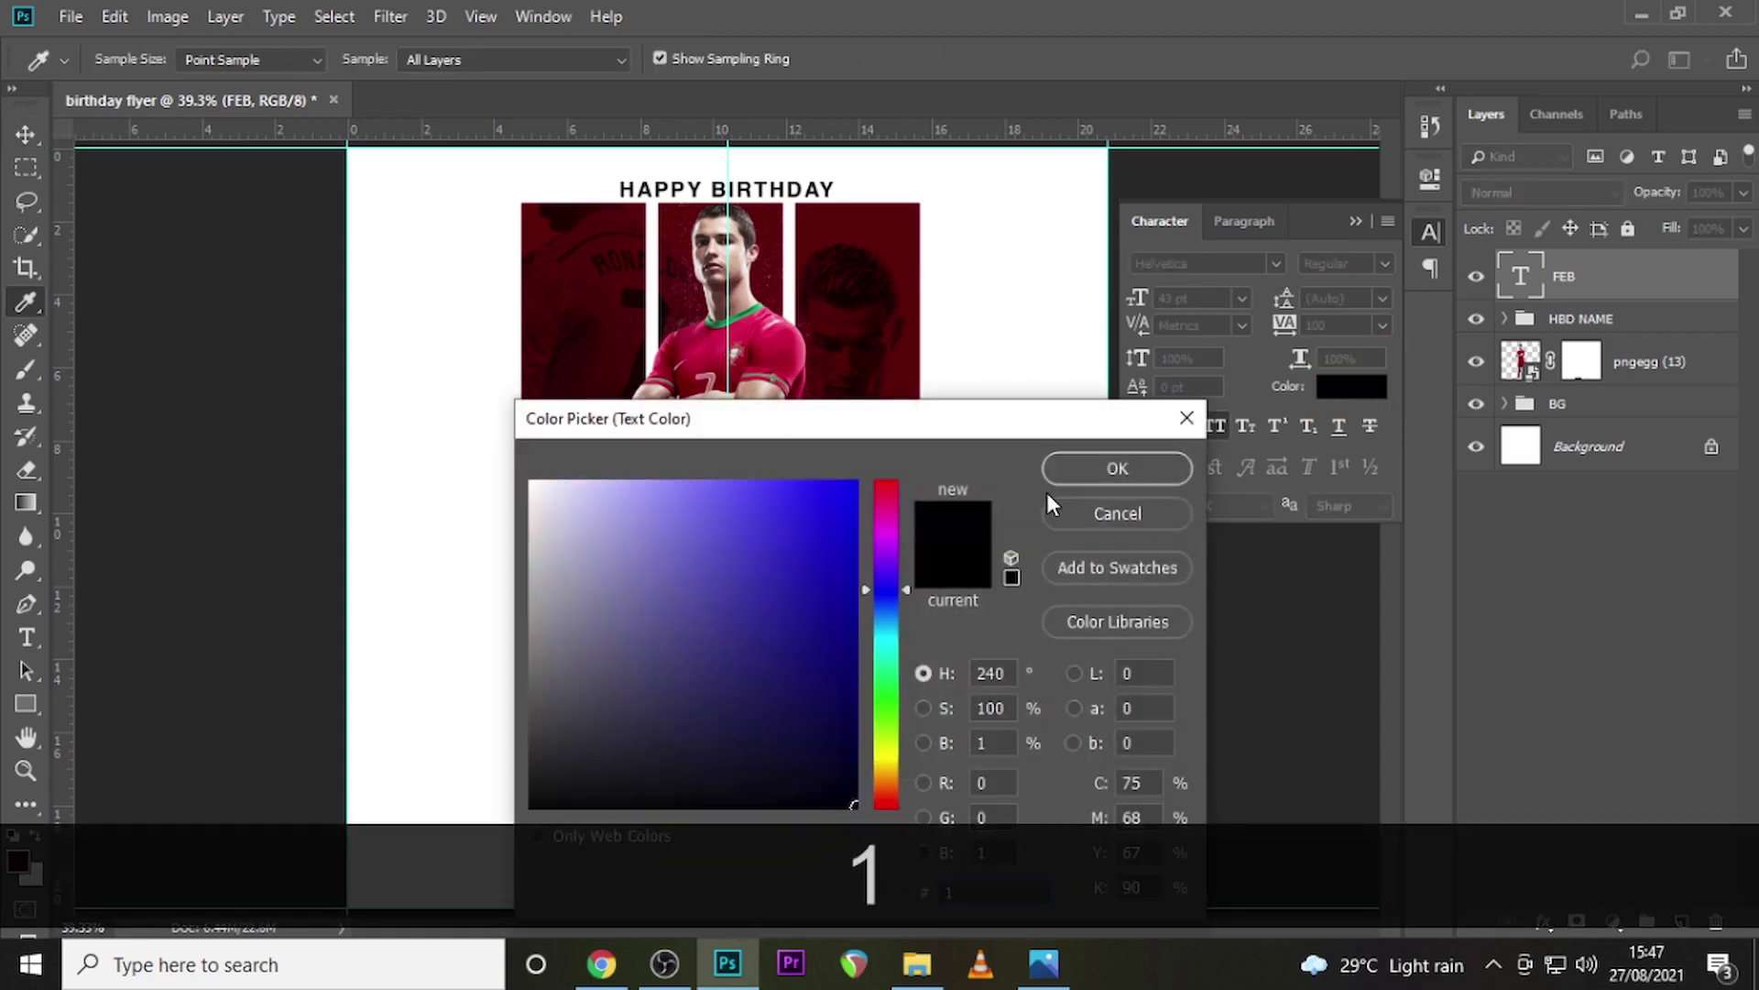
text(0001)
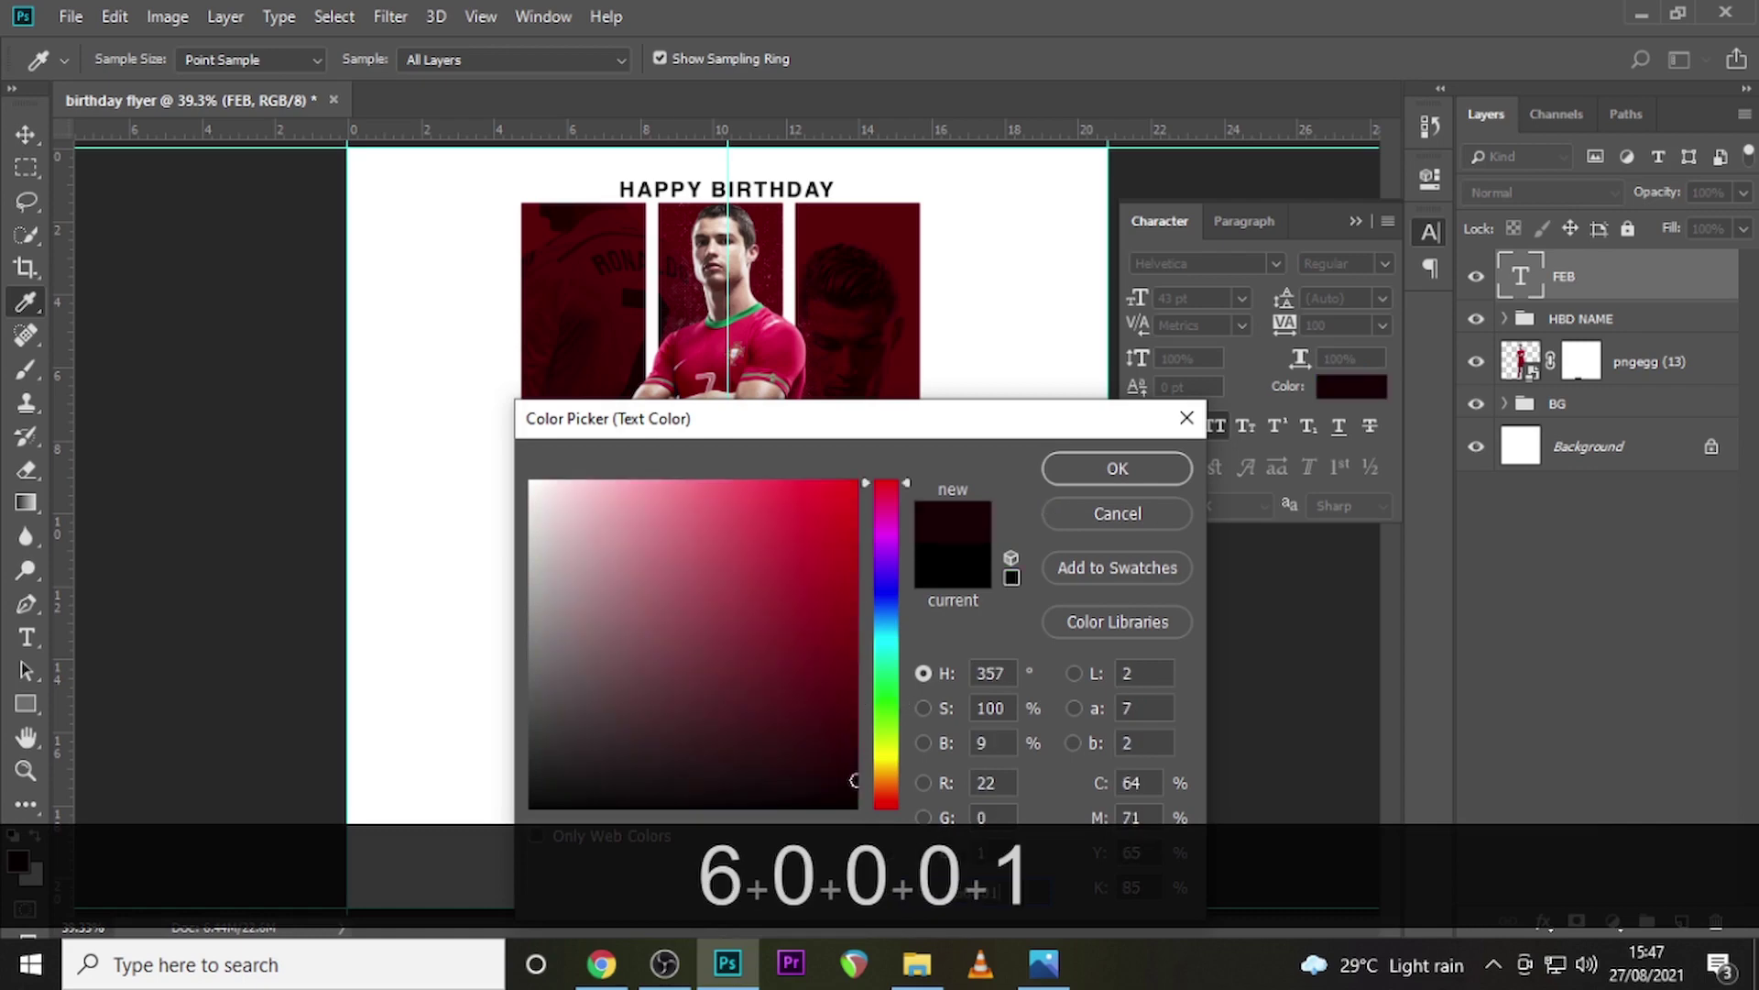
key(Return)
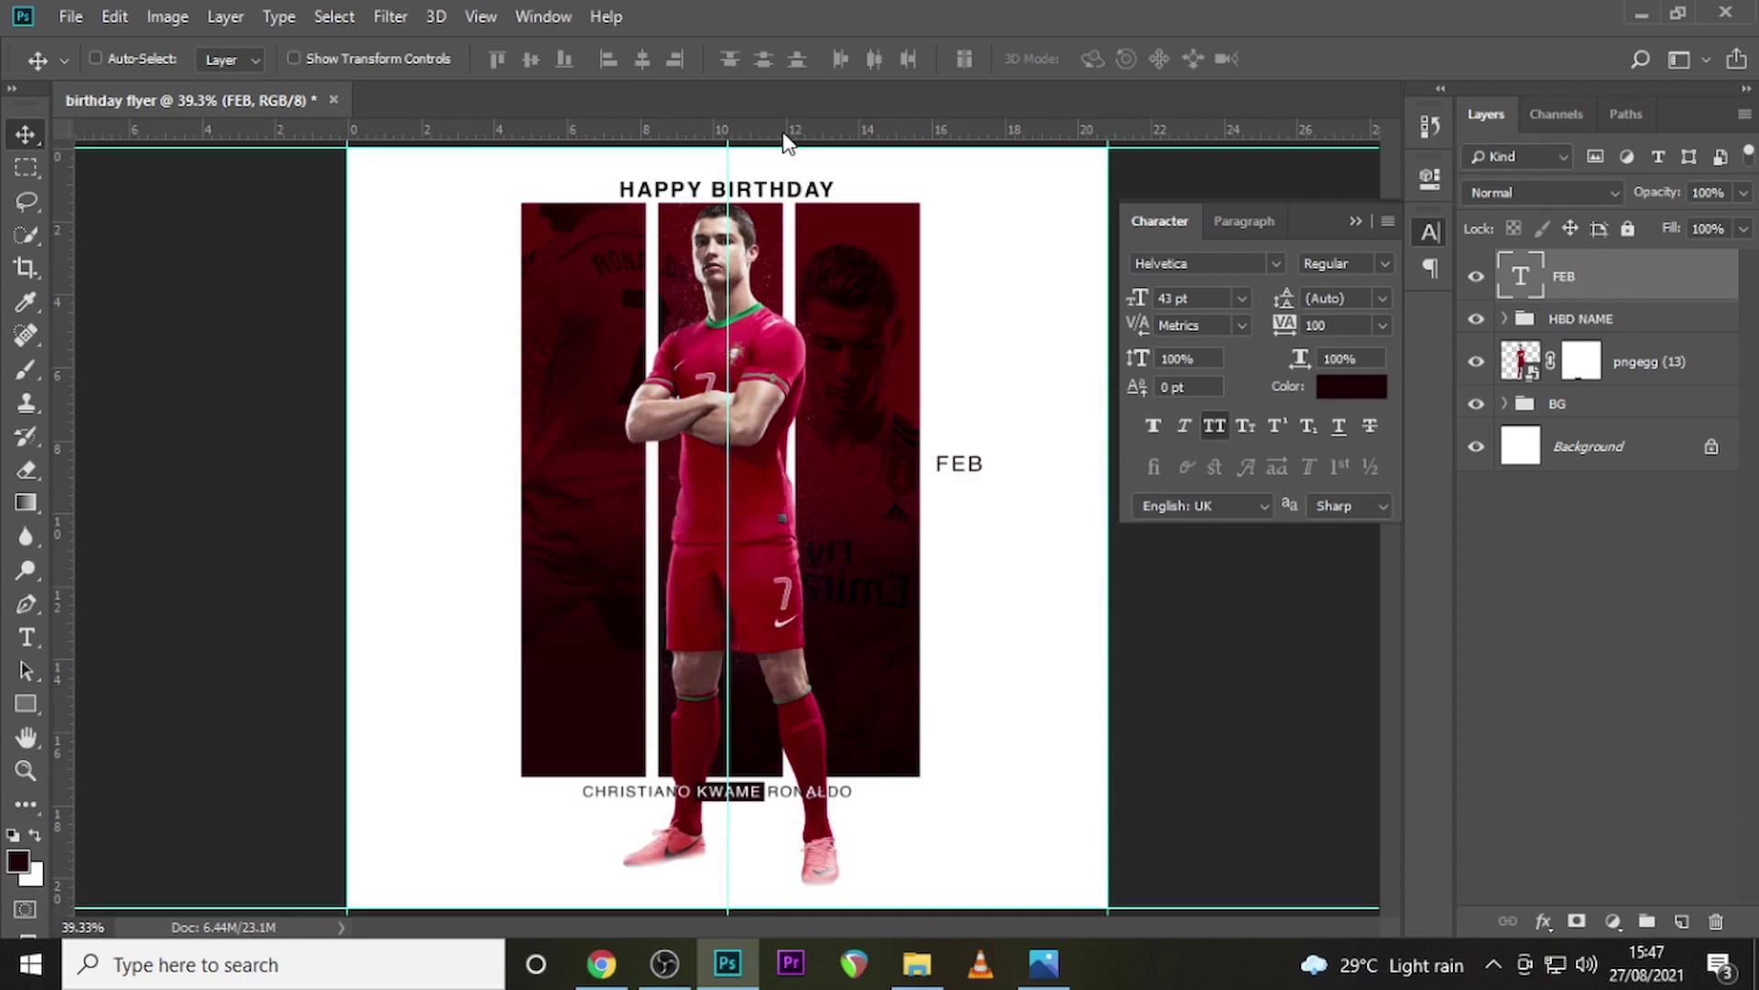
Place horizontal guides at the upper and lower edges of the large rectangles and at their middle, at about 9.18 in
drag(786, 139, 780, 200)
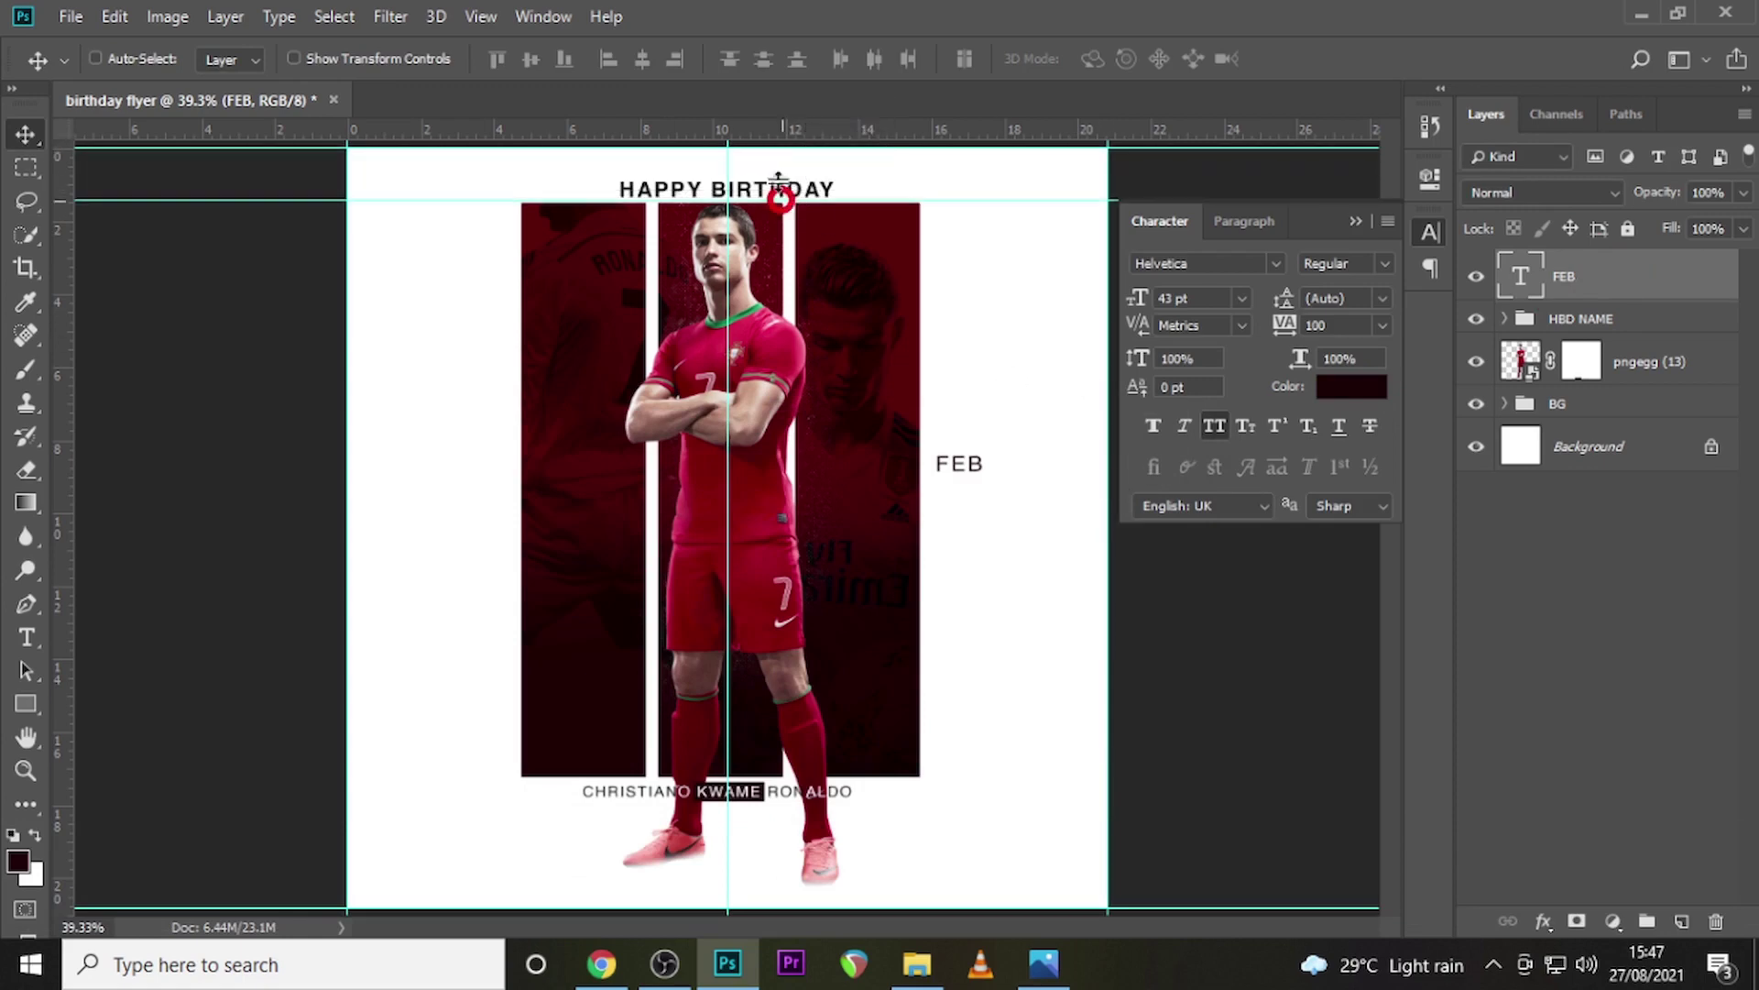
drag(730, 133, 761, 483)
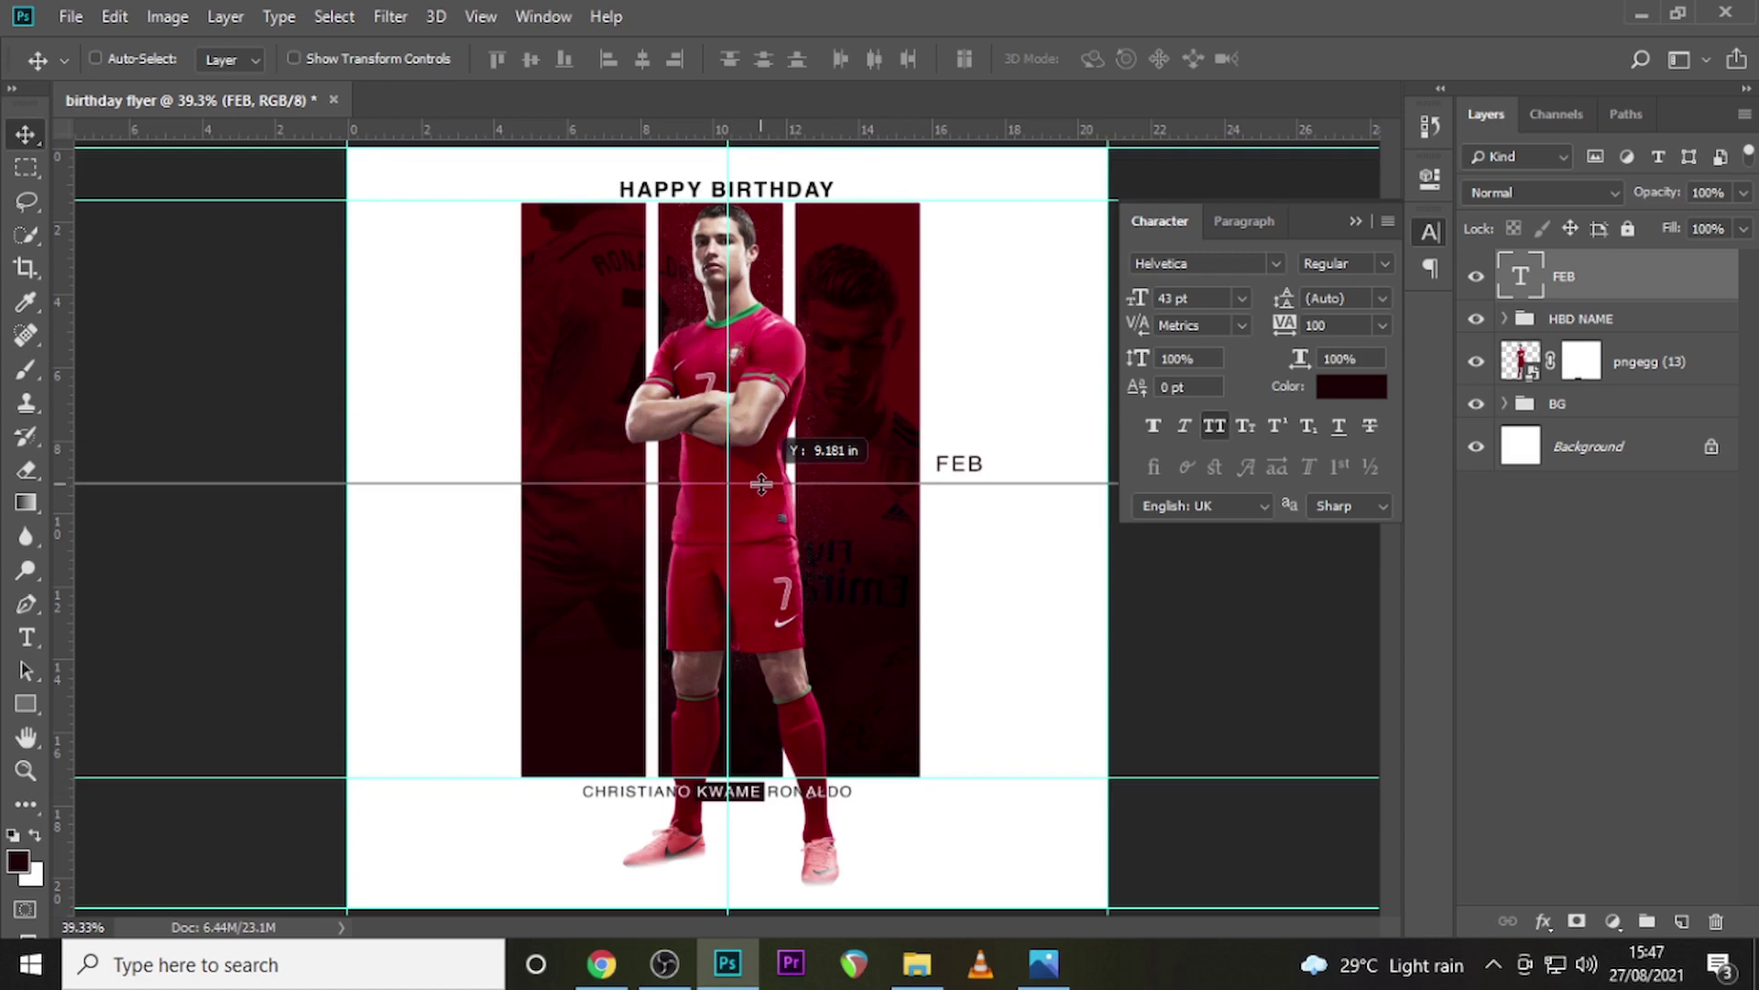
drag(761, 483, 761, 483)
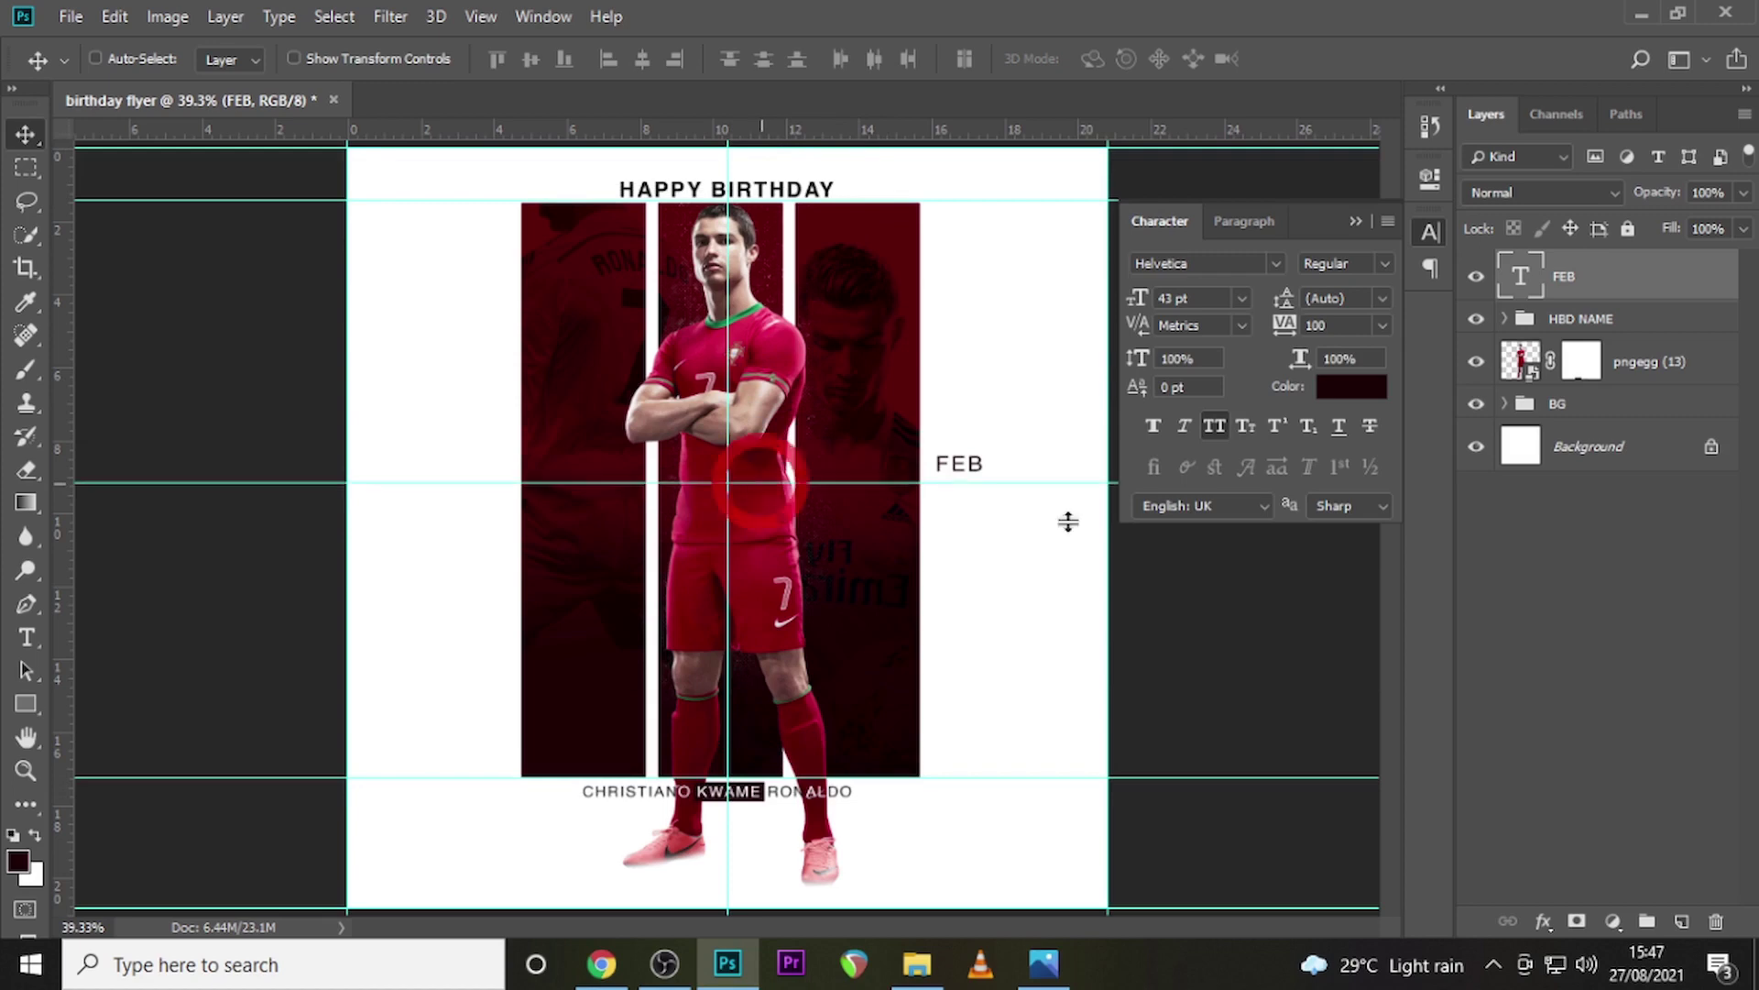
Nudge the FEB text down onto the middle guide and slightly left toward the large rectangle
click(1616, 277)
key(Caps_Lock)
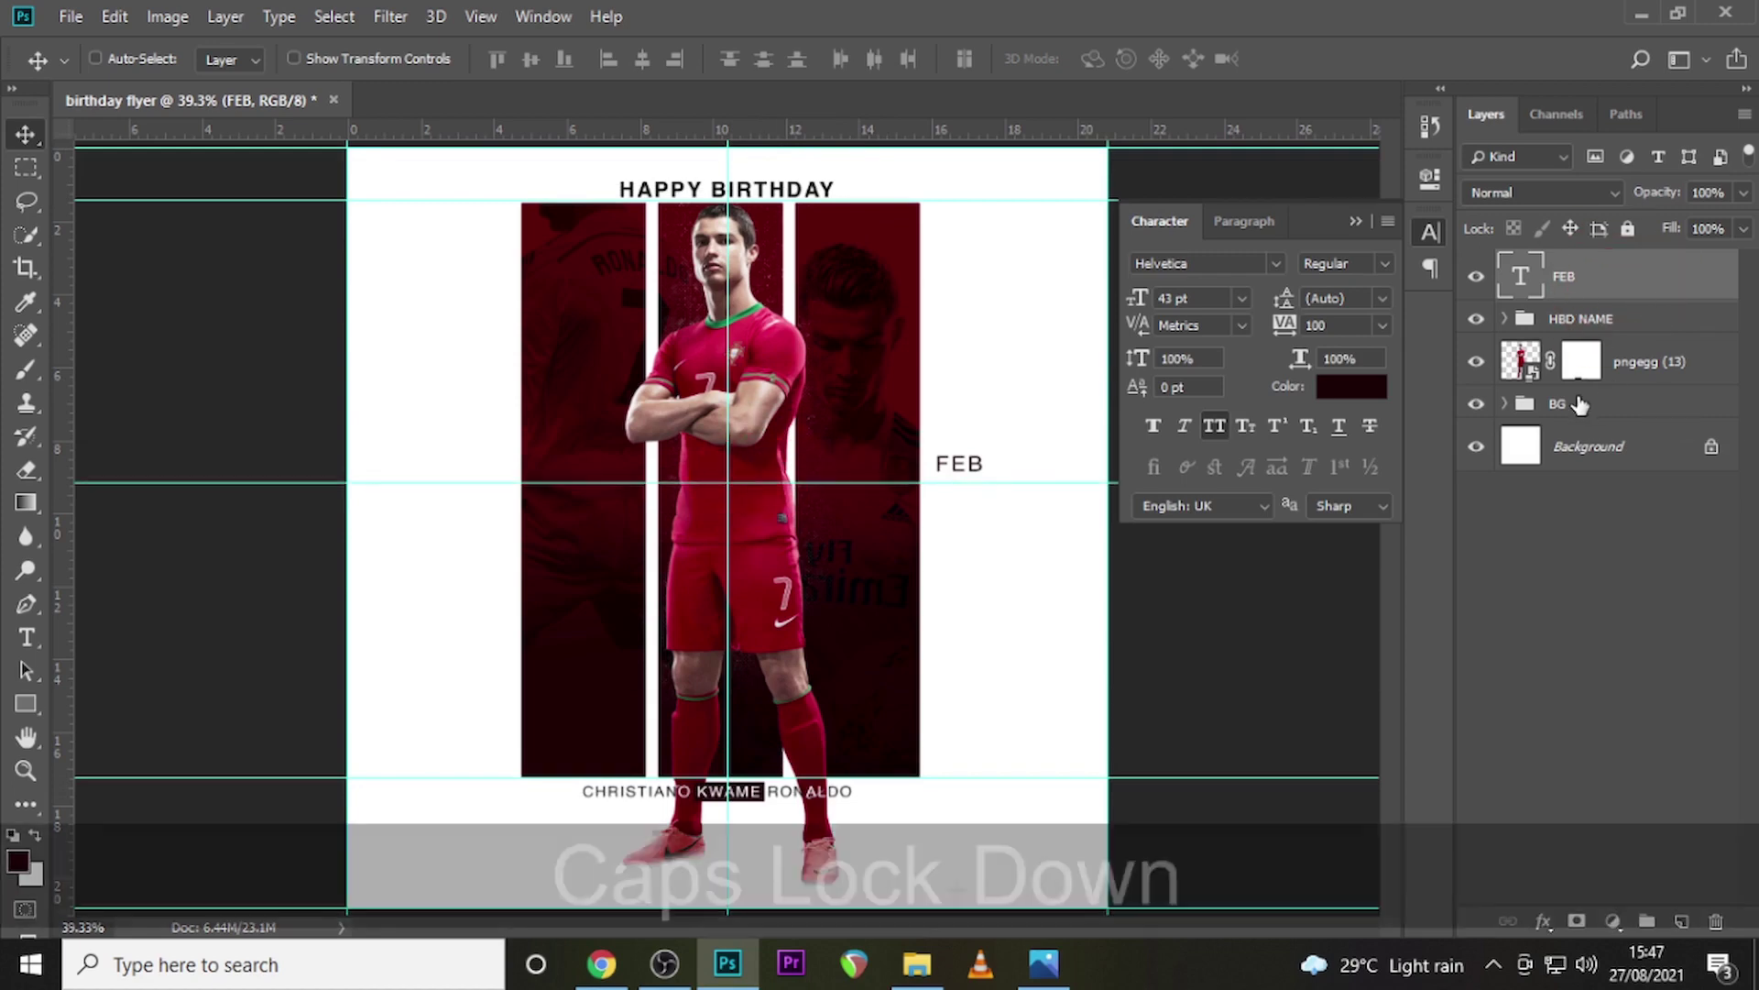
key(shift+Down)
key(shift+Down)
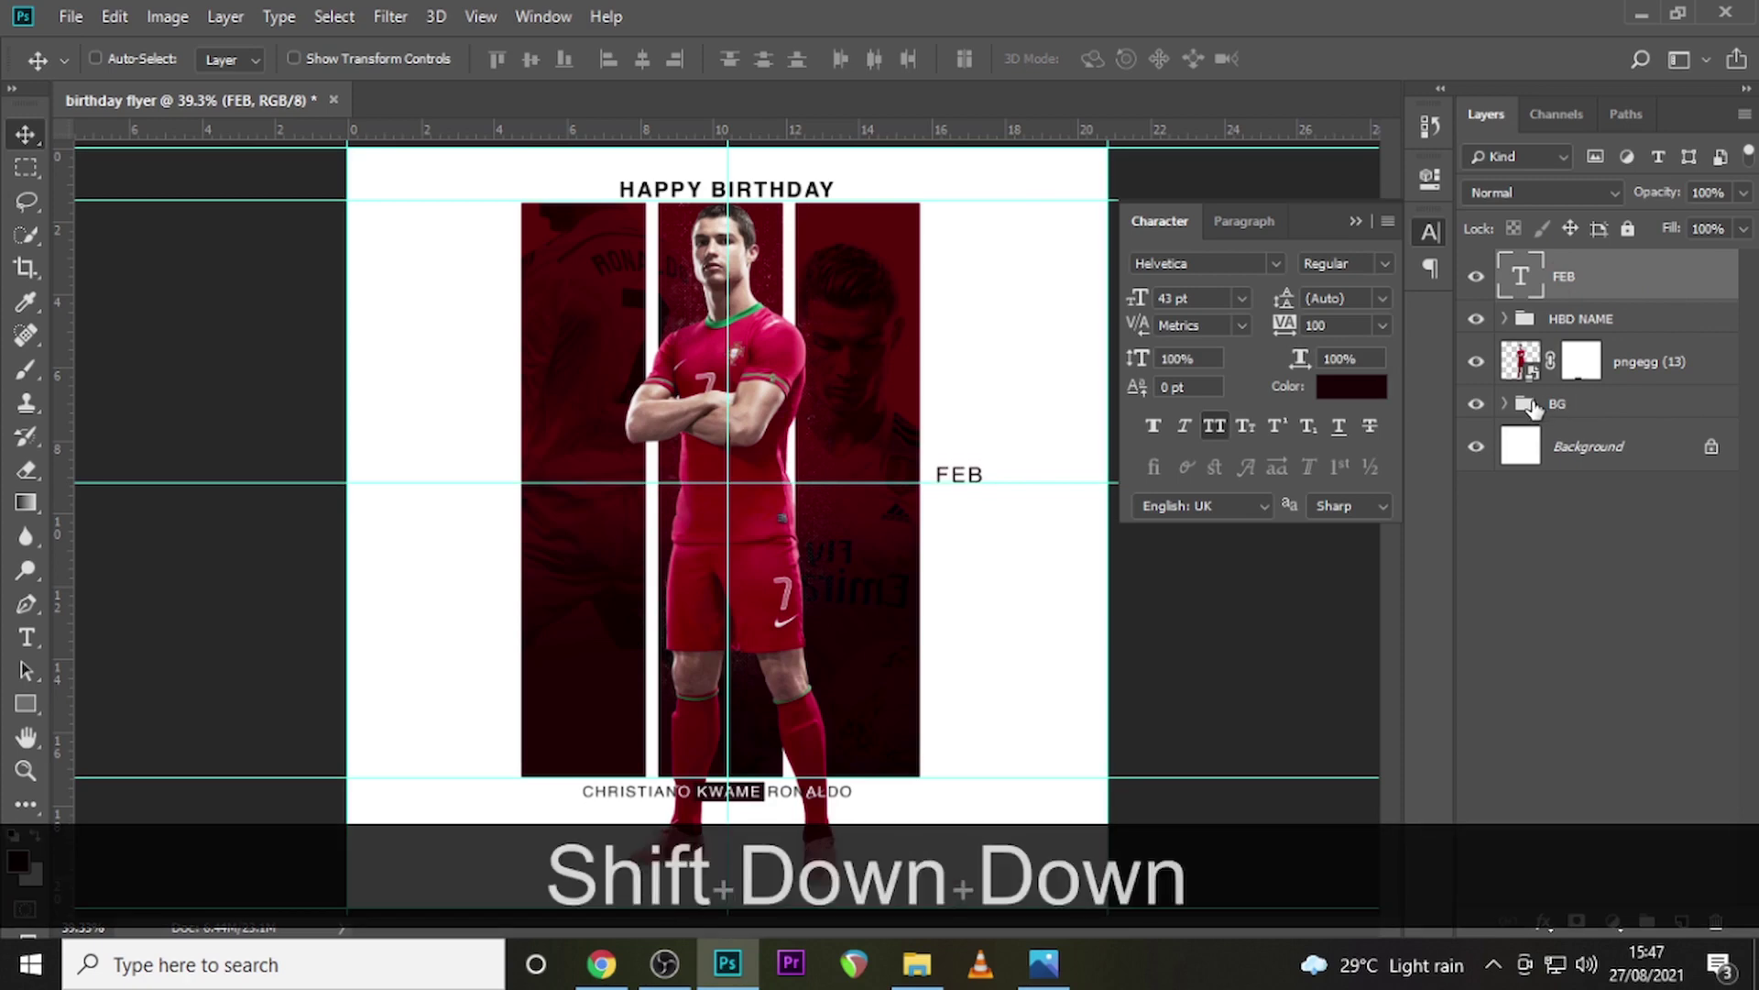
key(shift+Left)
key(shift+Left)
key(shift+Left)
Duplicate the FEB text, move the copy directly above it and change its wording to 05
key(ctrl+j)
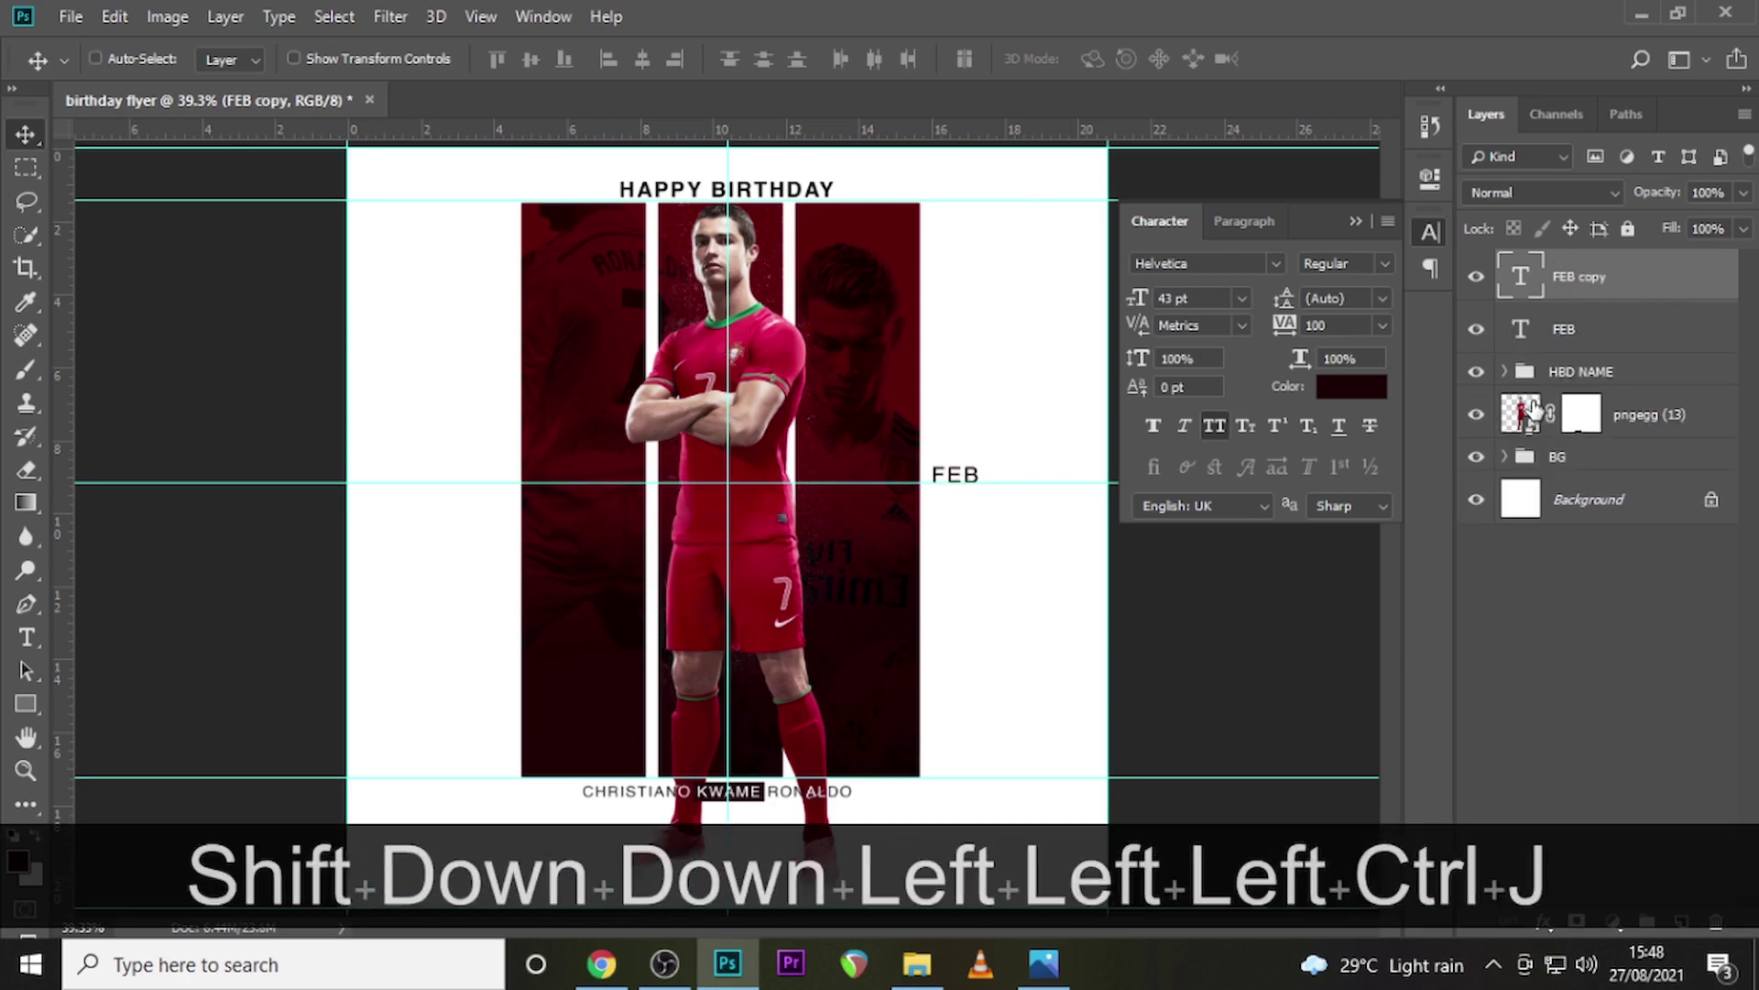
key(shift+Up)
key(shift+Up)
key(shift+Up)
key(shift+Up)
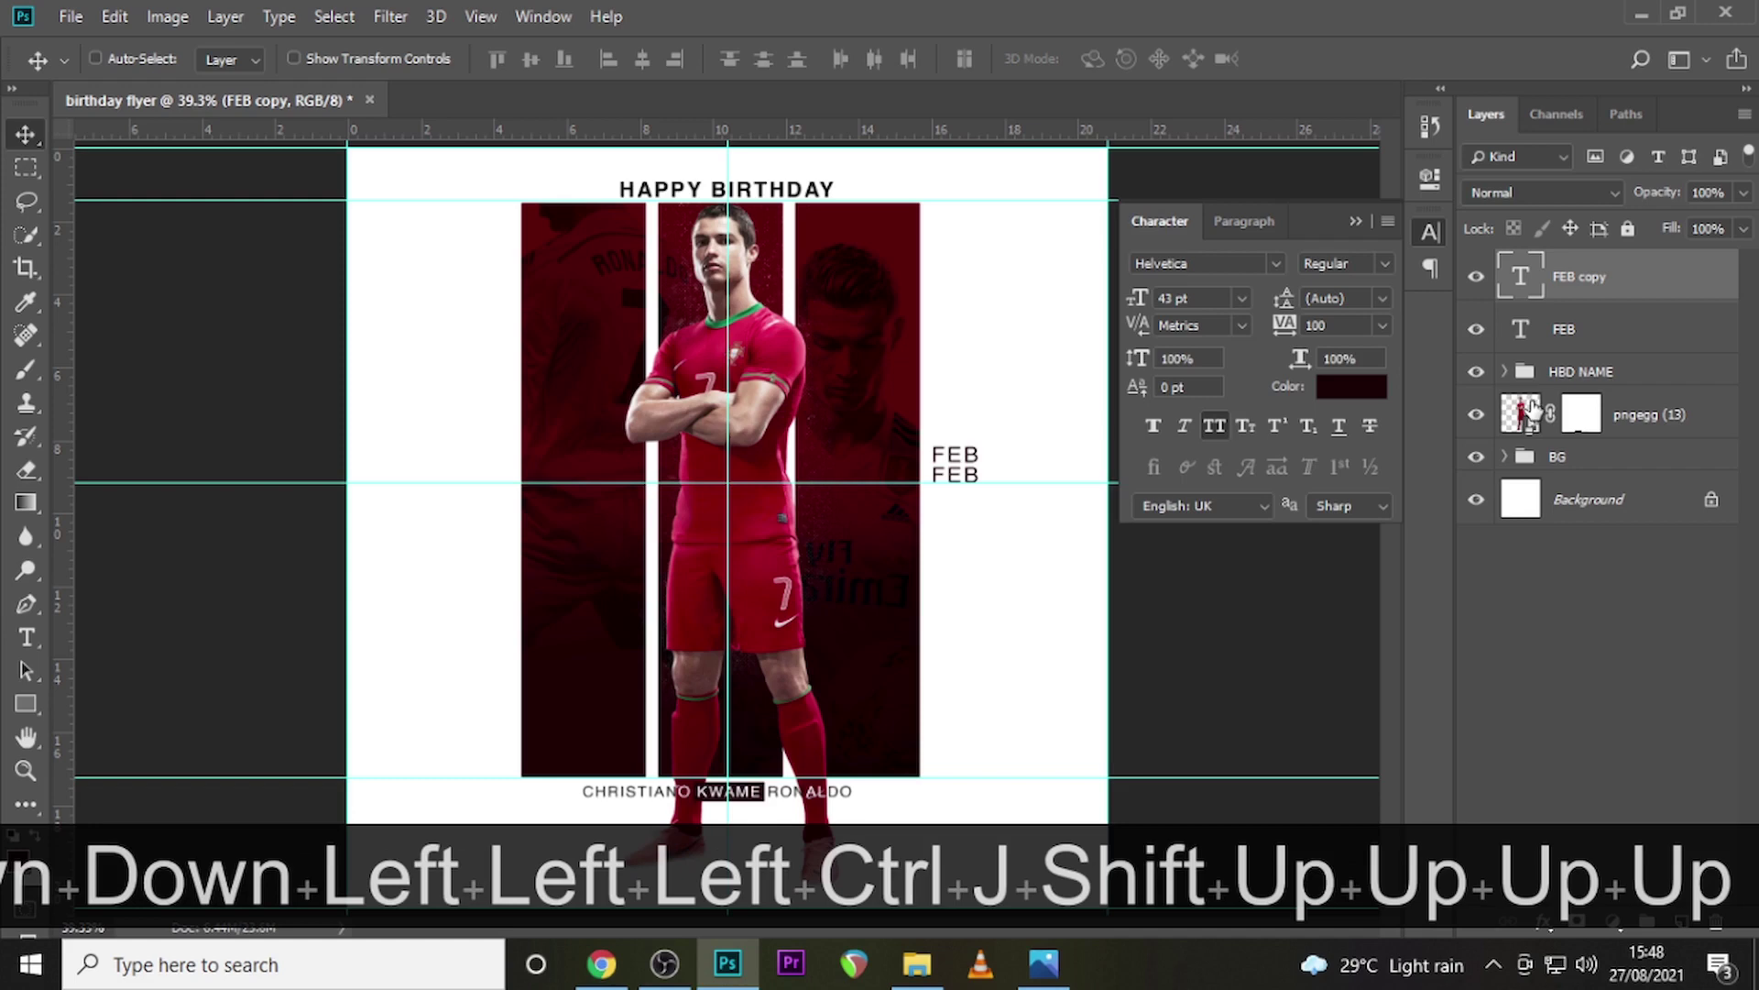
double_click(1517, 273)
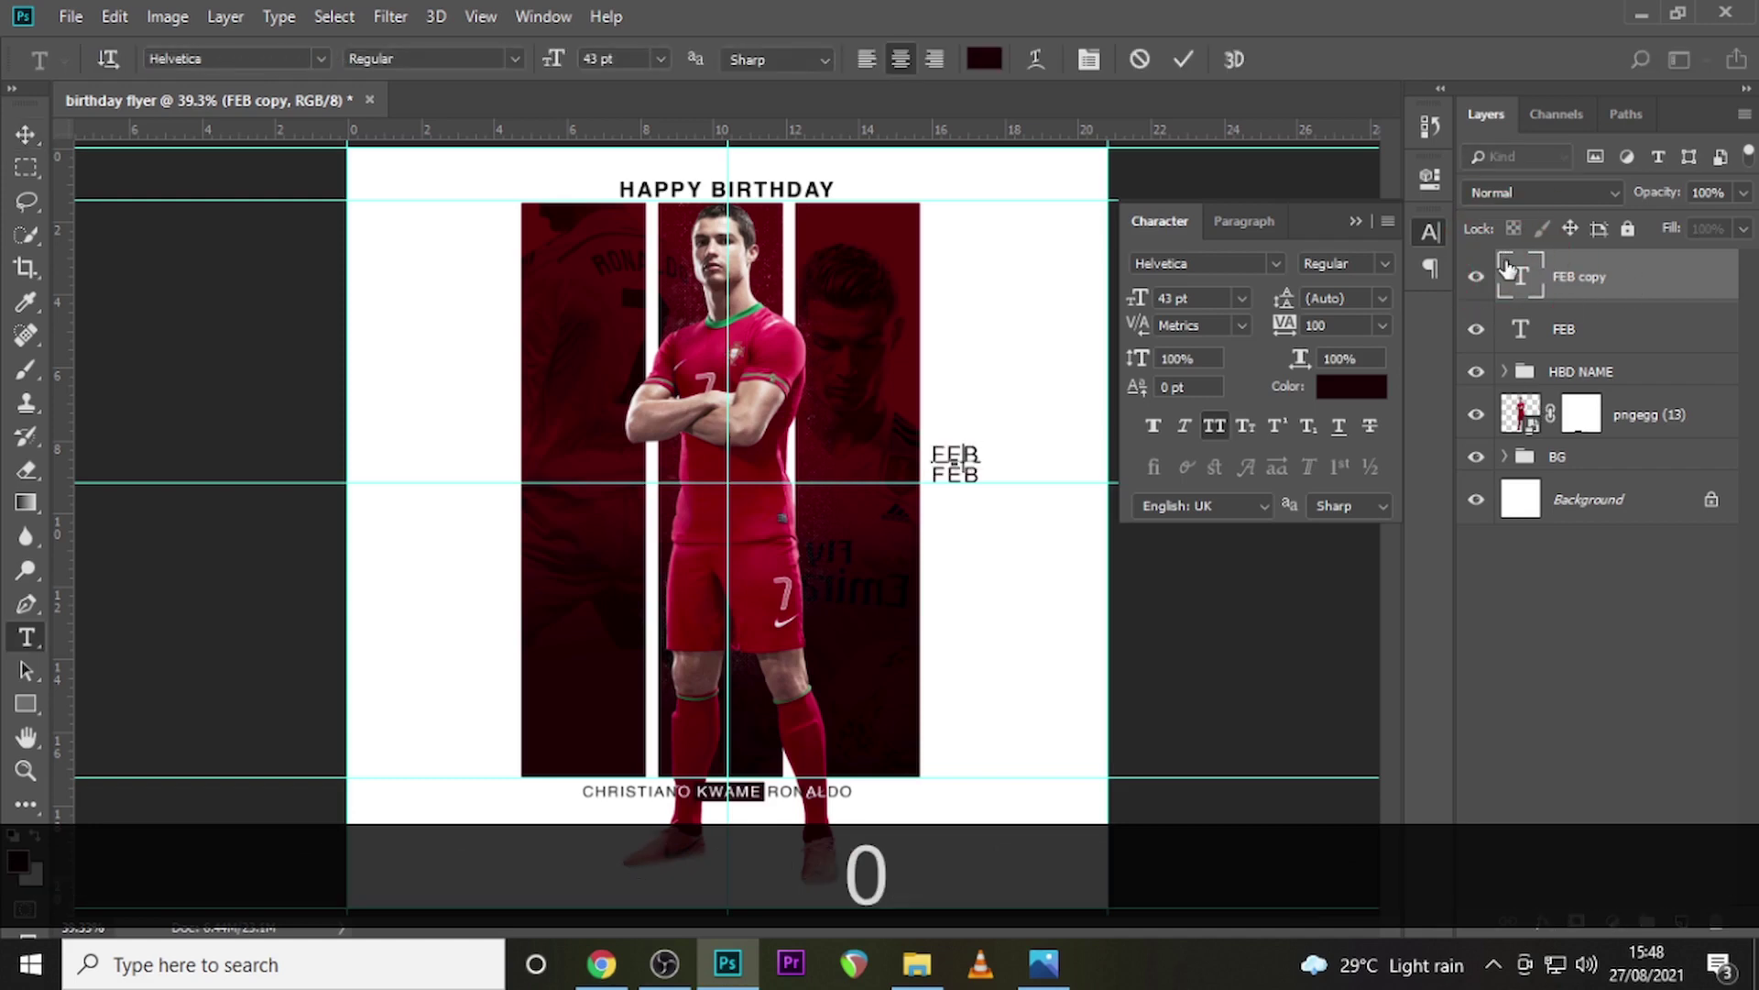
text(05)
key(ctrl+Return)
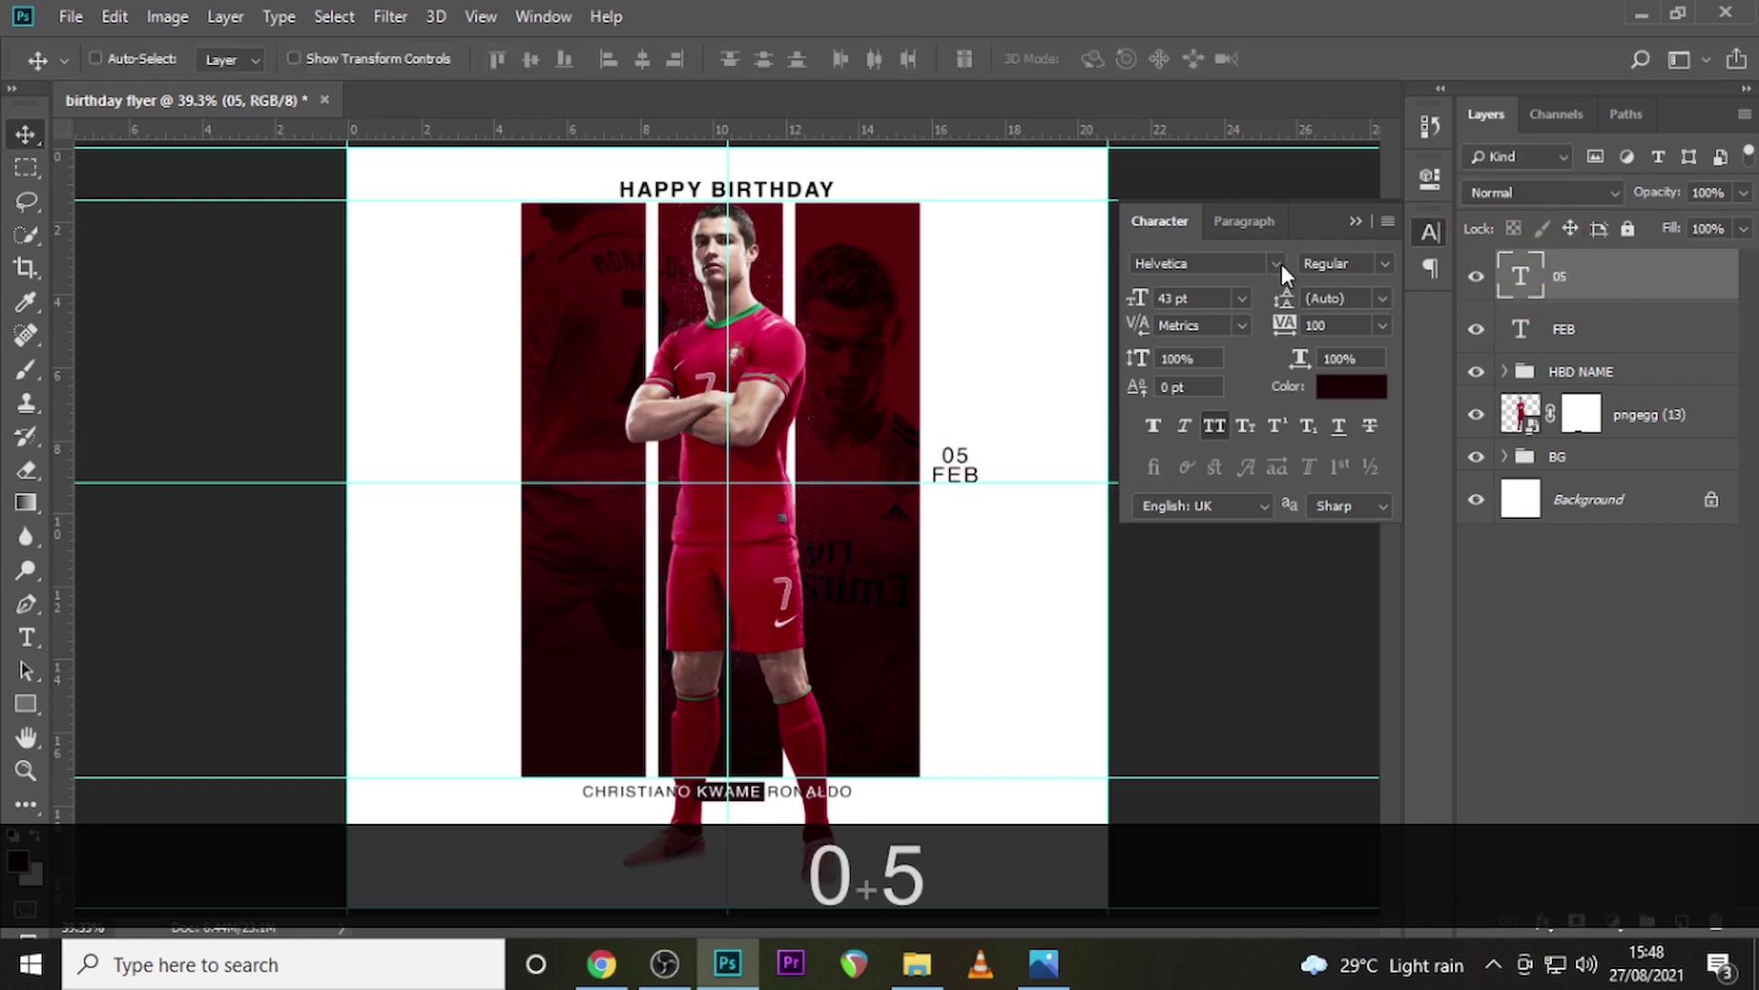
Change the font of the 05 text to Steelfish in the ExtraBold style
click(1281, 264)
click(1250, 359)
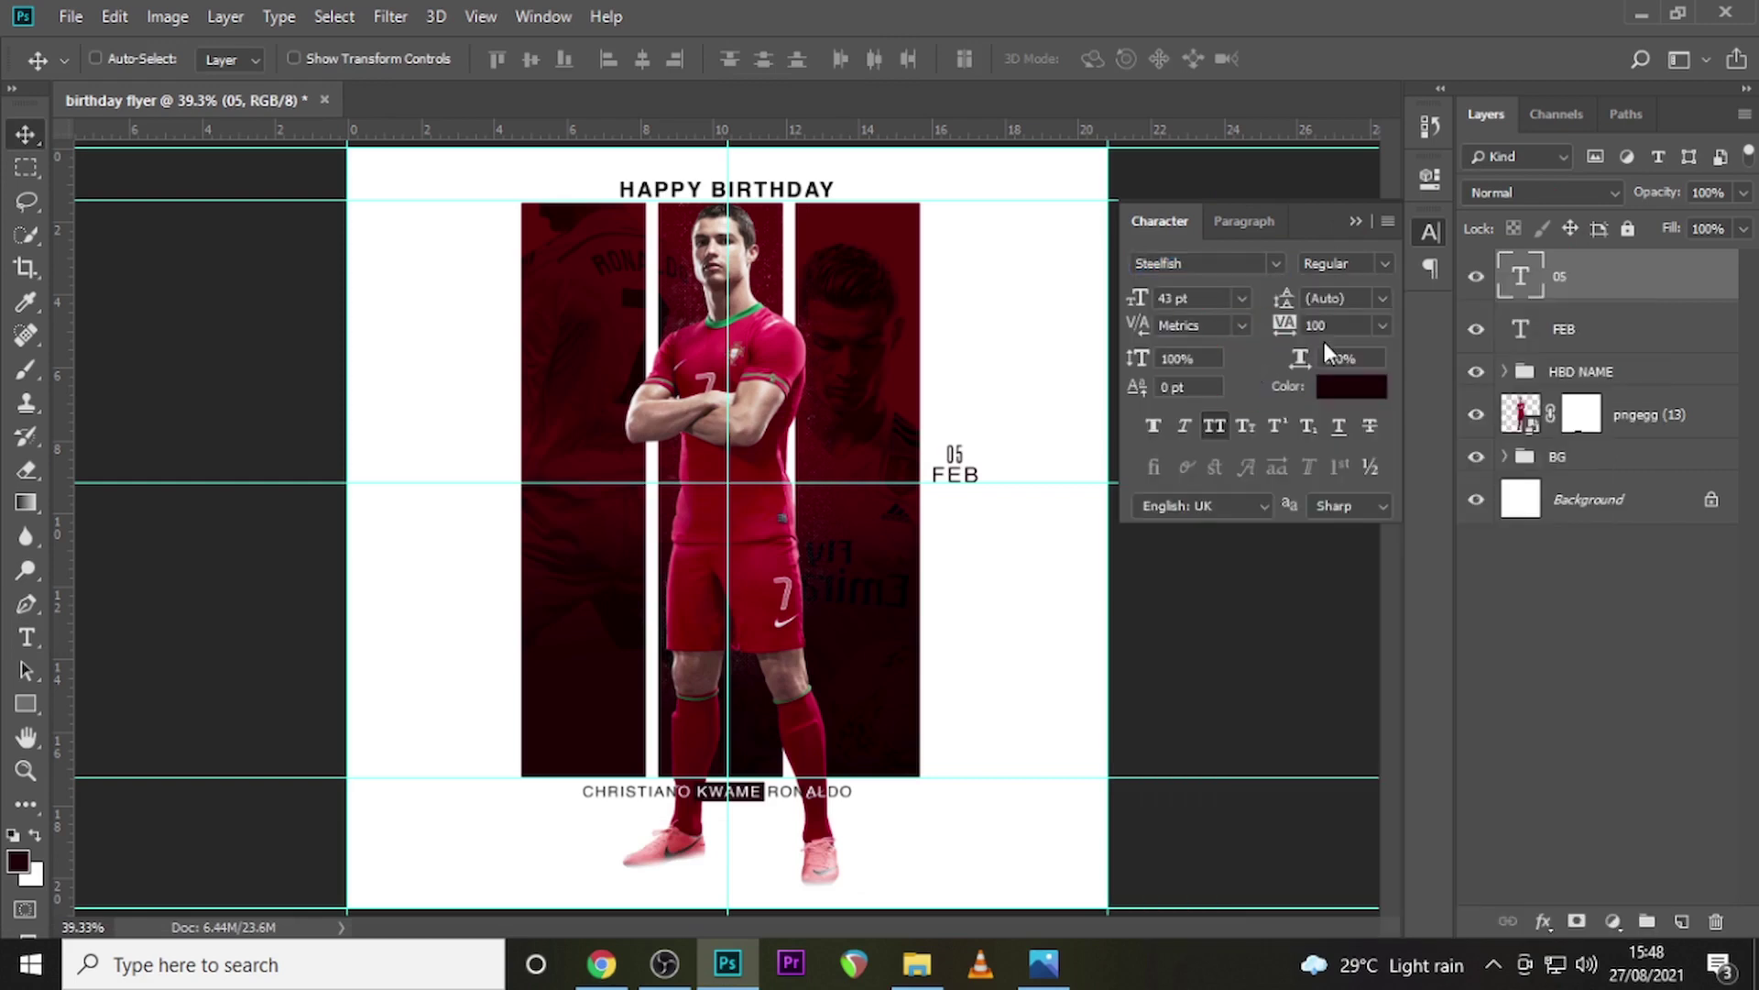
click(1383, 265)
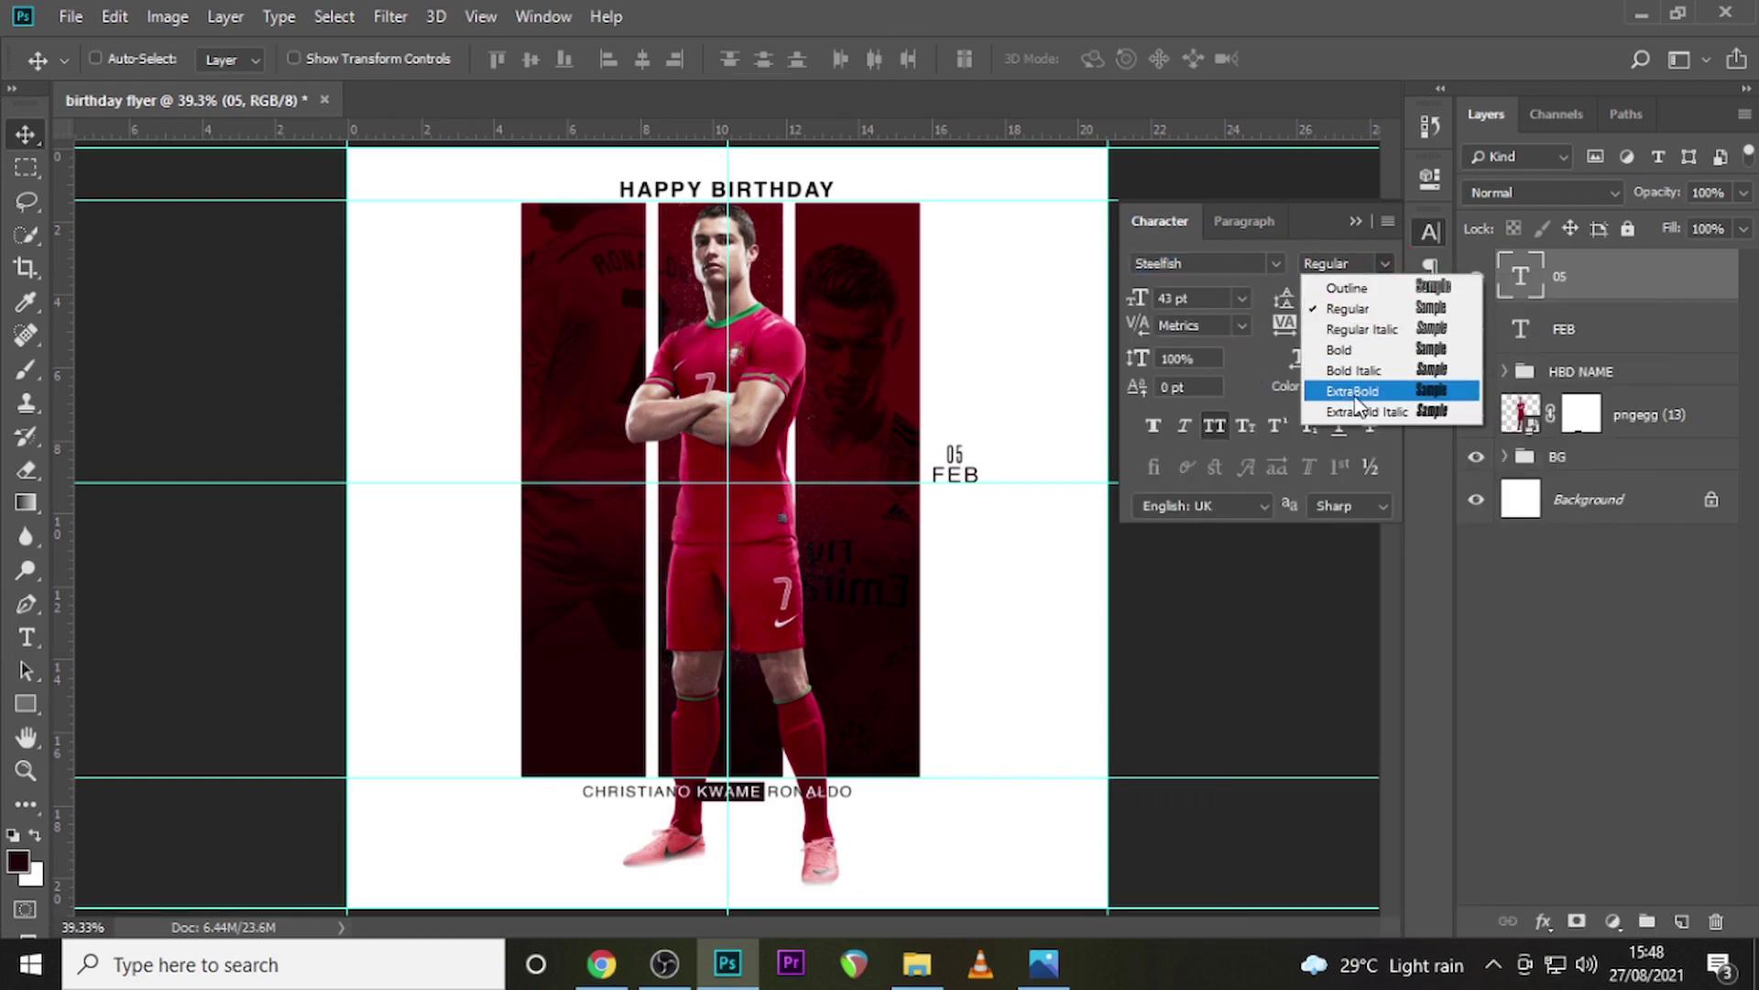
click(1354, 394)
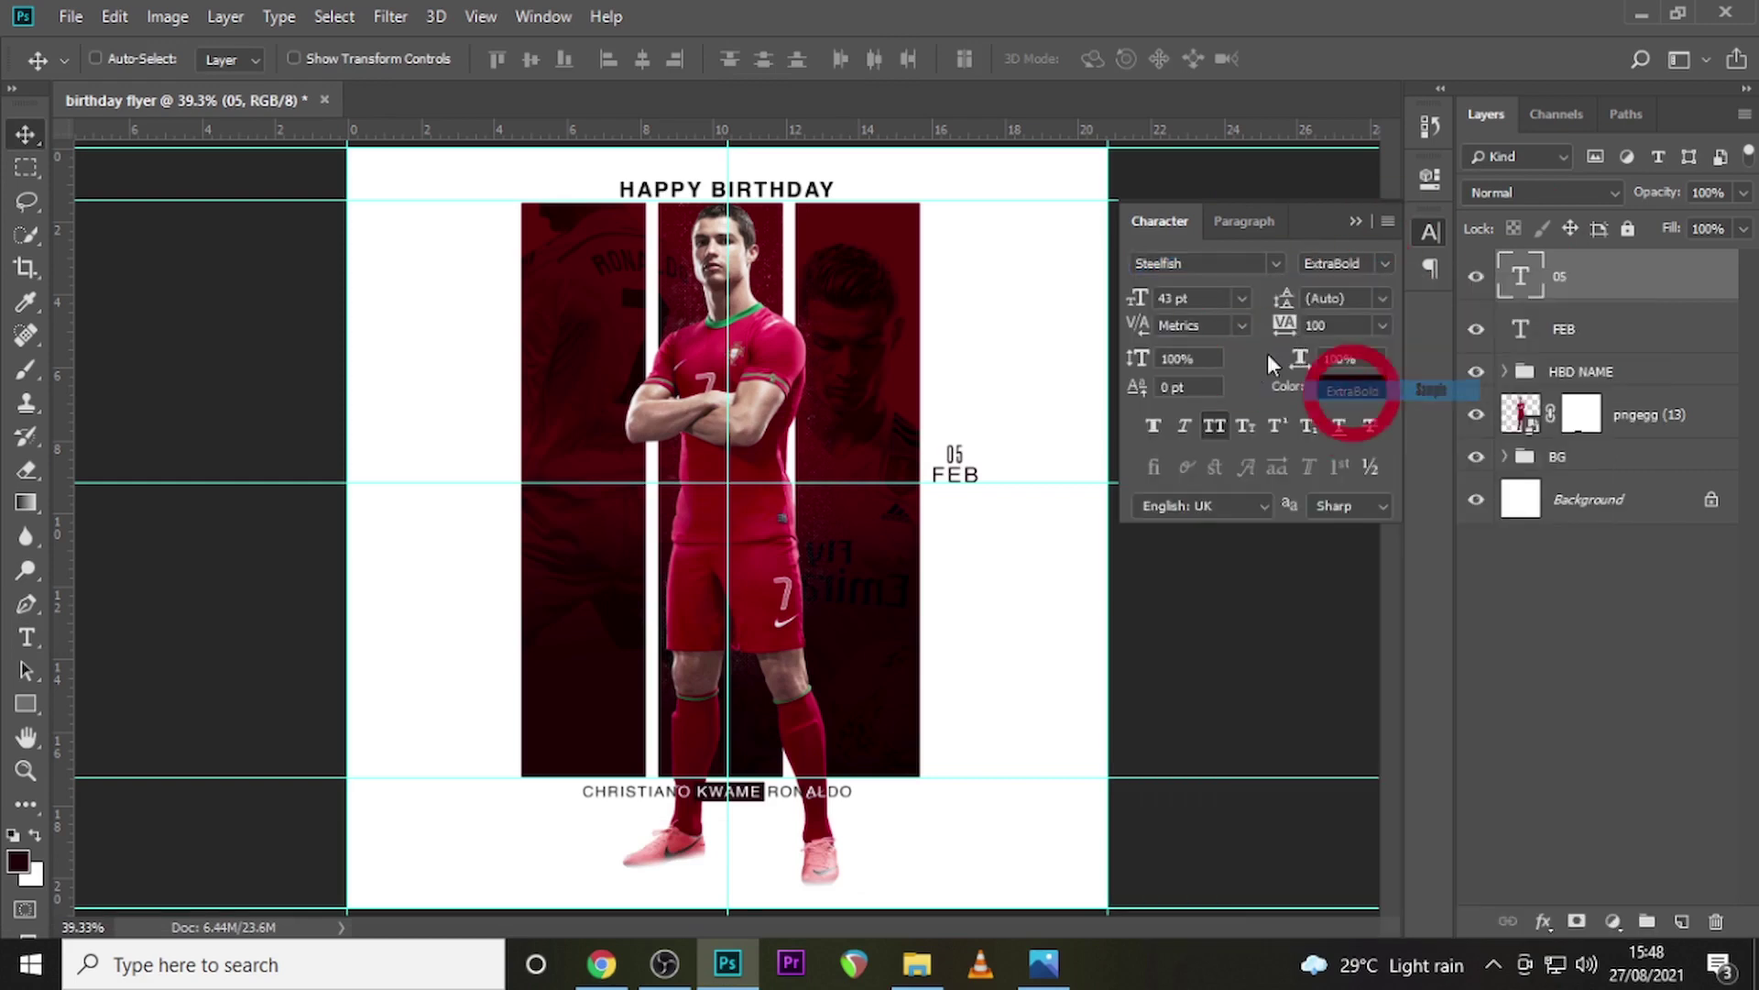
Enlarge the 05 text to 164 pt and set its tracking to 0 so it matches the width of FEB
click(1210, 298)
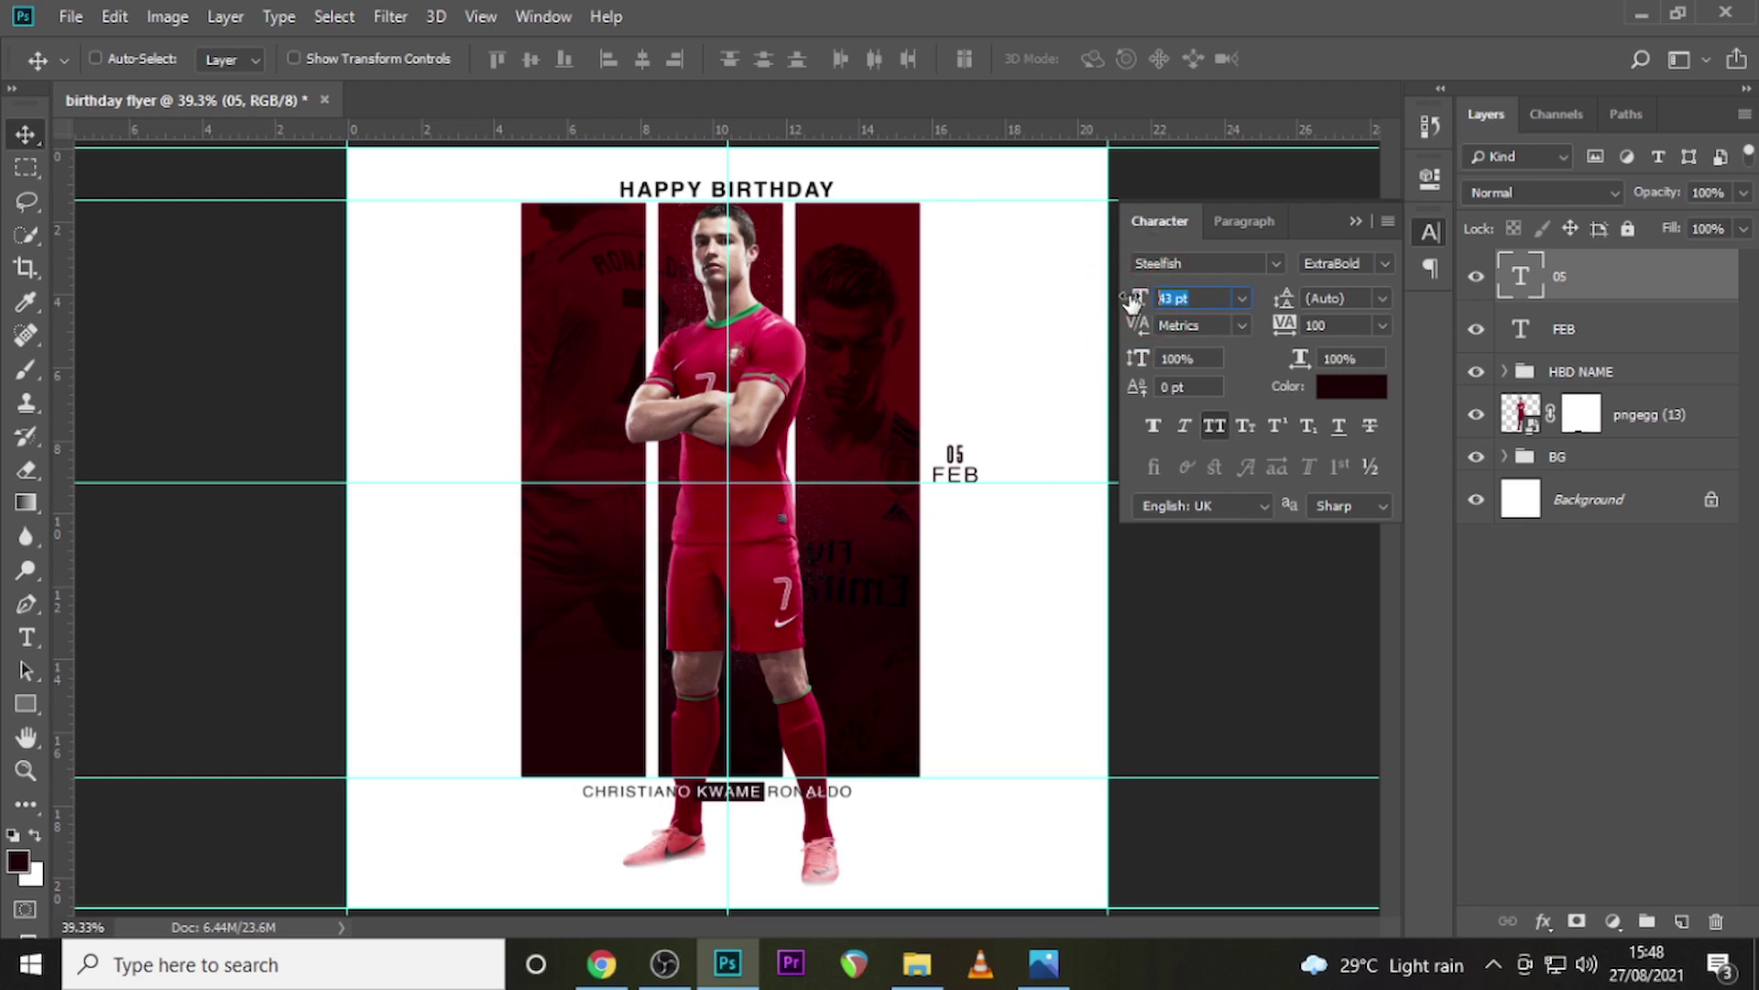
text(16)
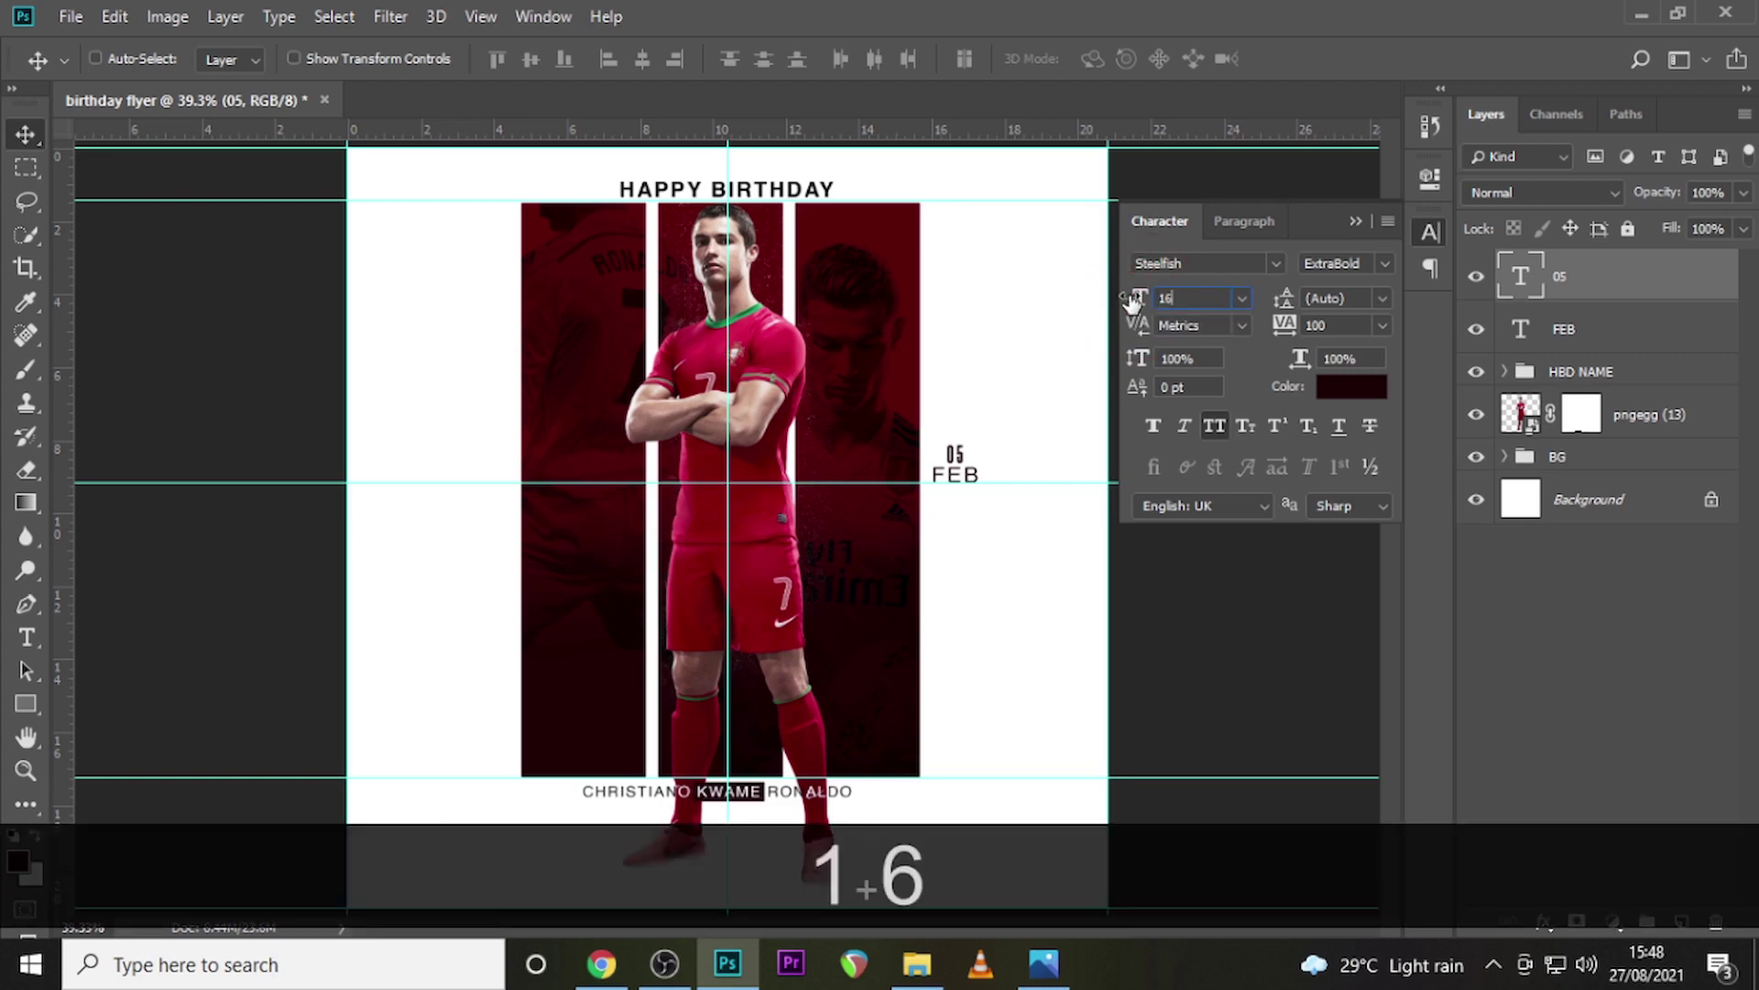
text(4)
key(Return)
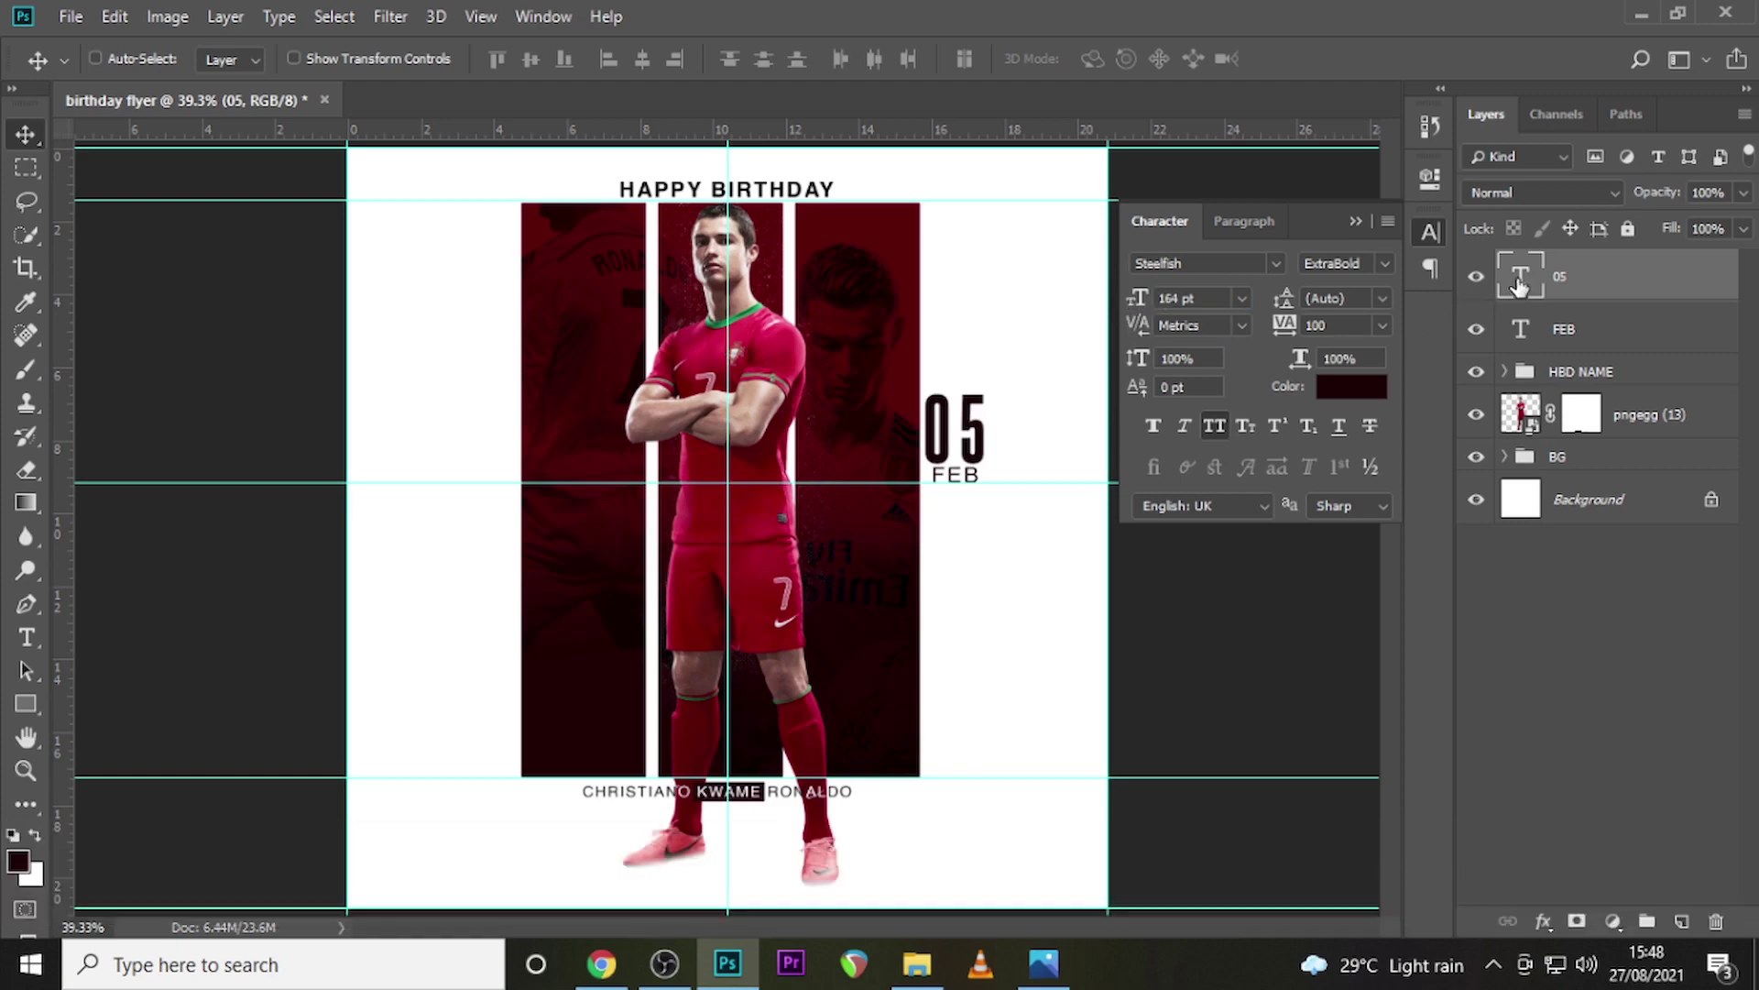
click(1314, 323)
text(0)
key(Return)
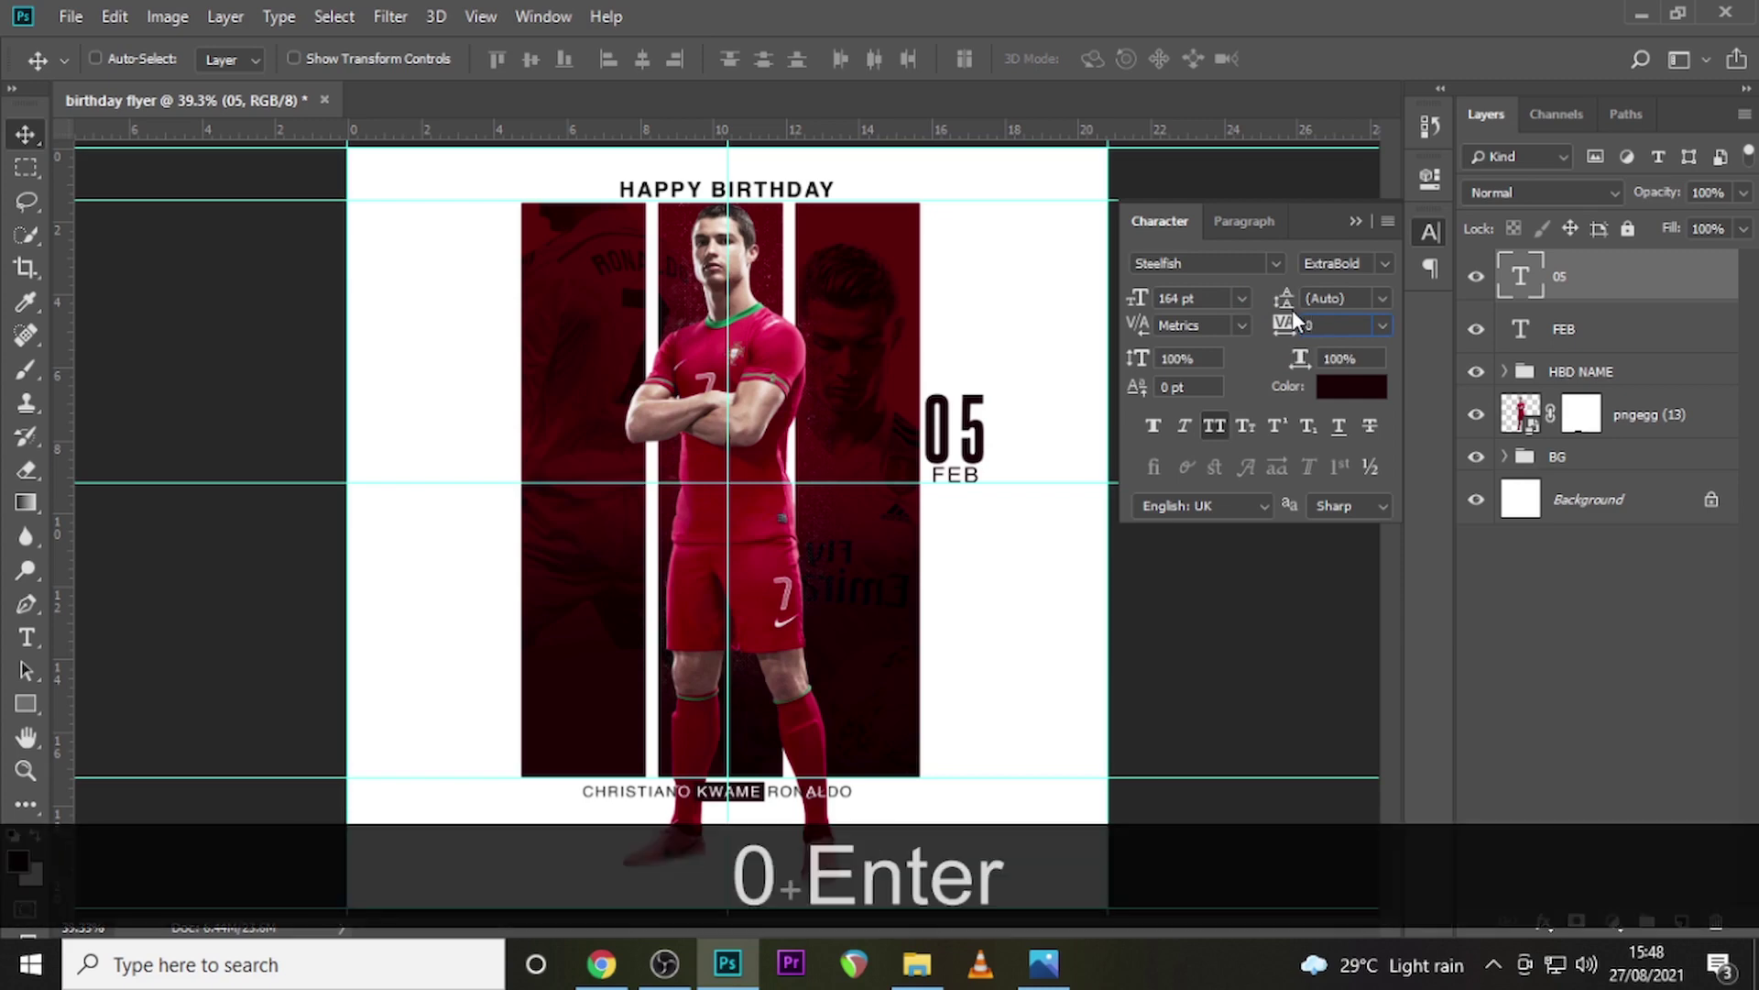
click(1616, 273)
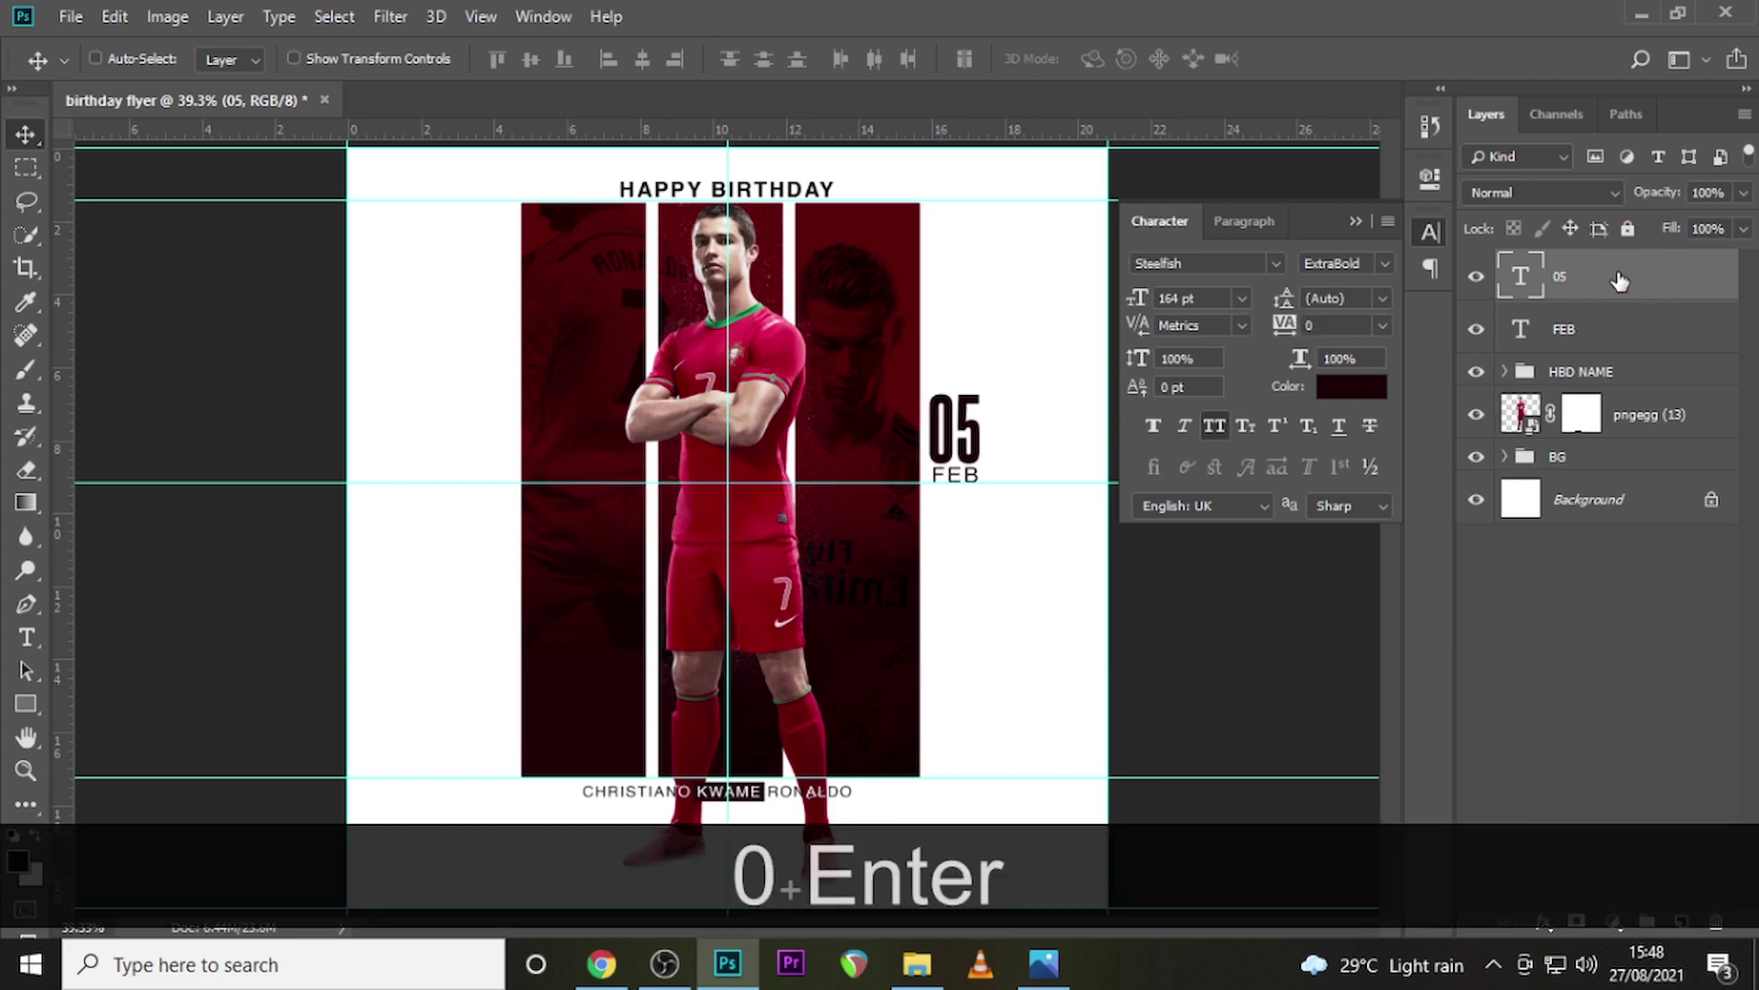
Hide the guides and make FEB the active layer
key(ctrl+equal)
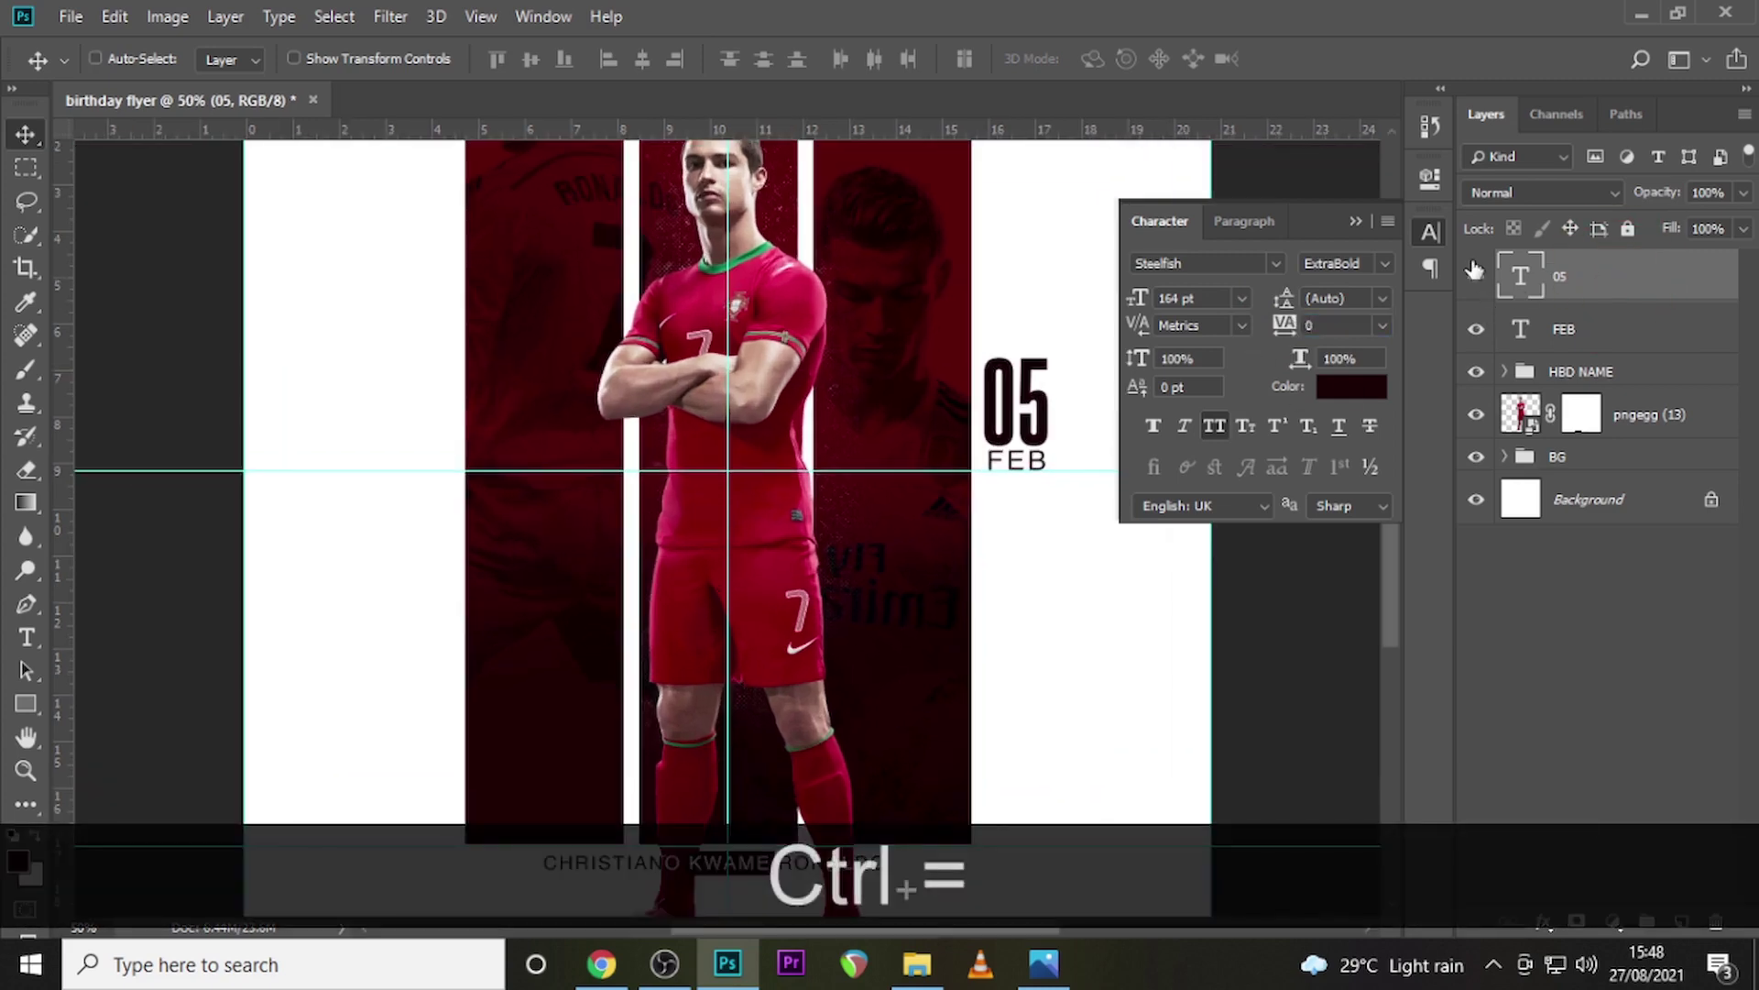
click(1585, 330)
key(ctrl+h)
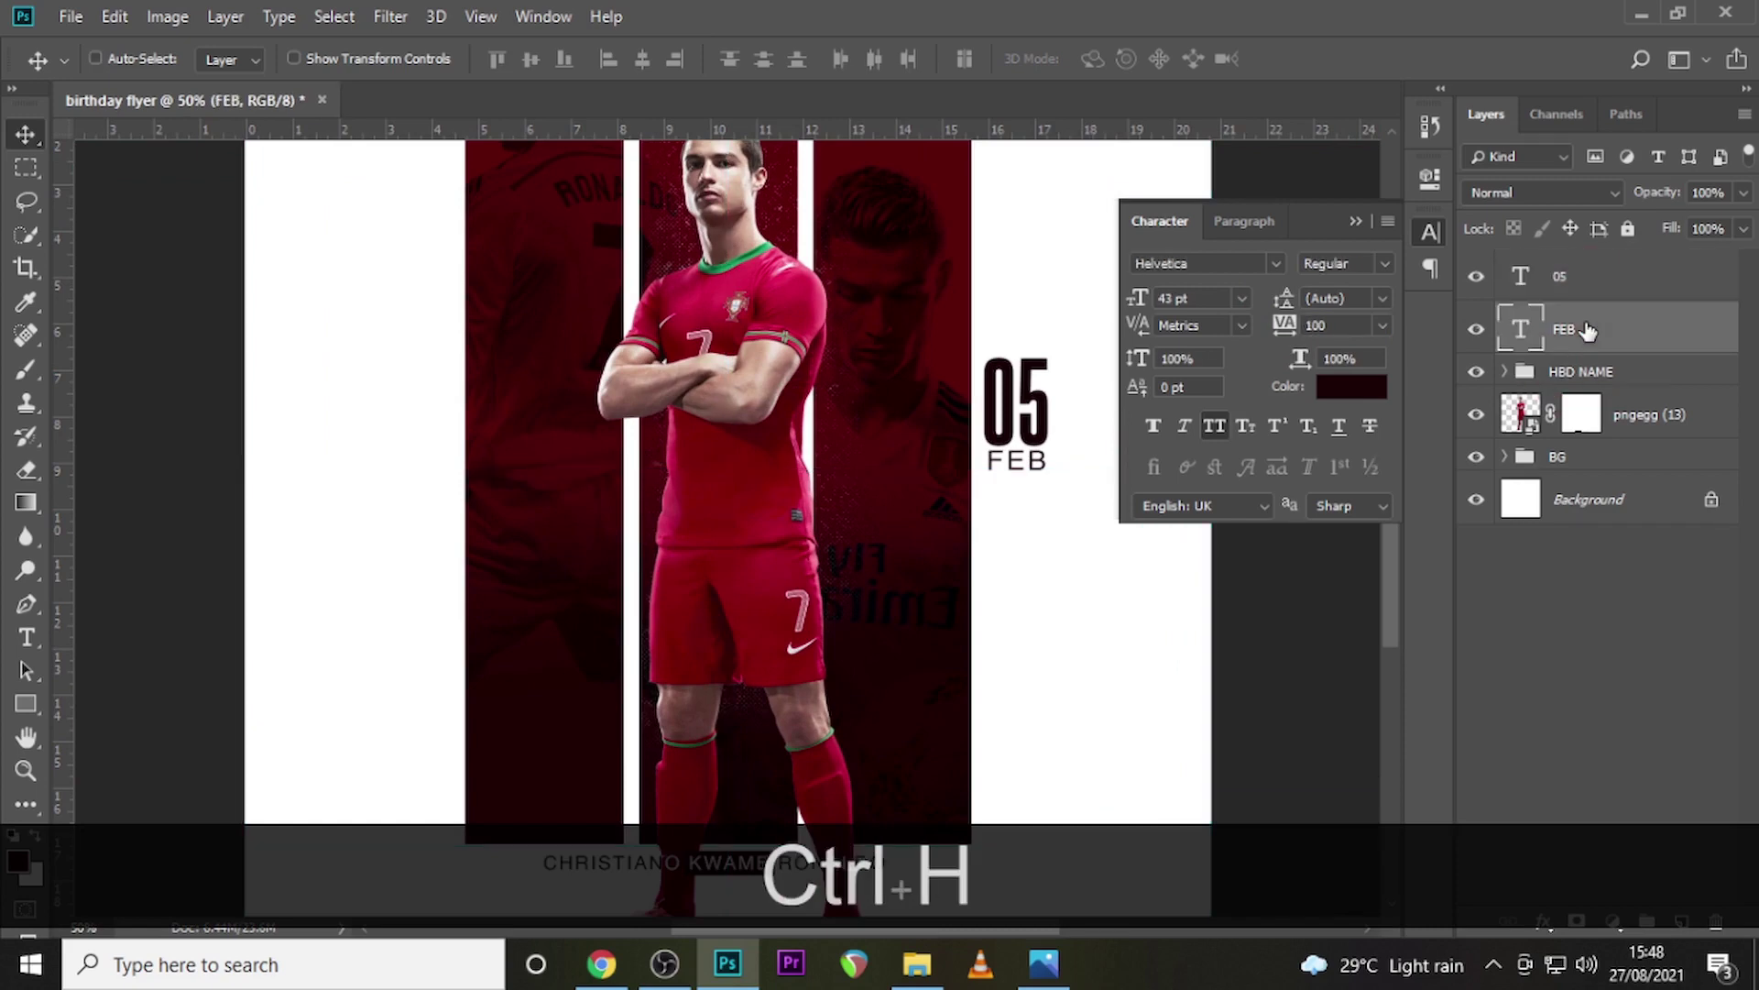
key(ctrl)
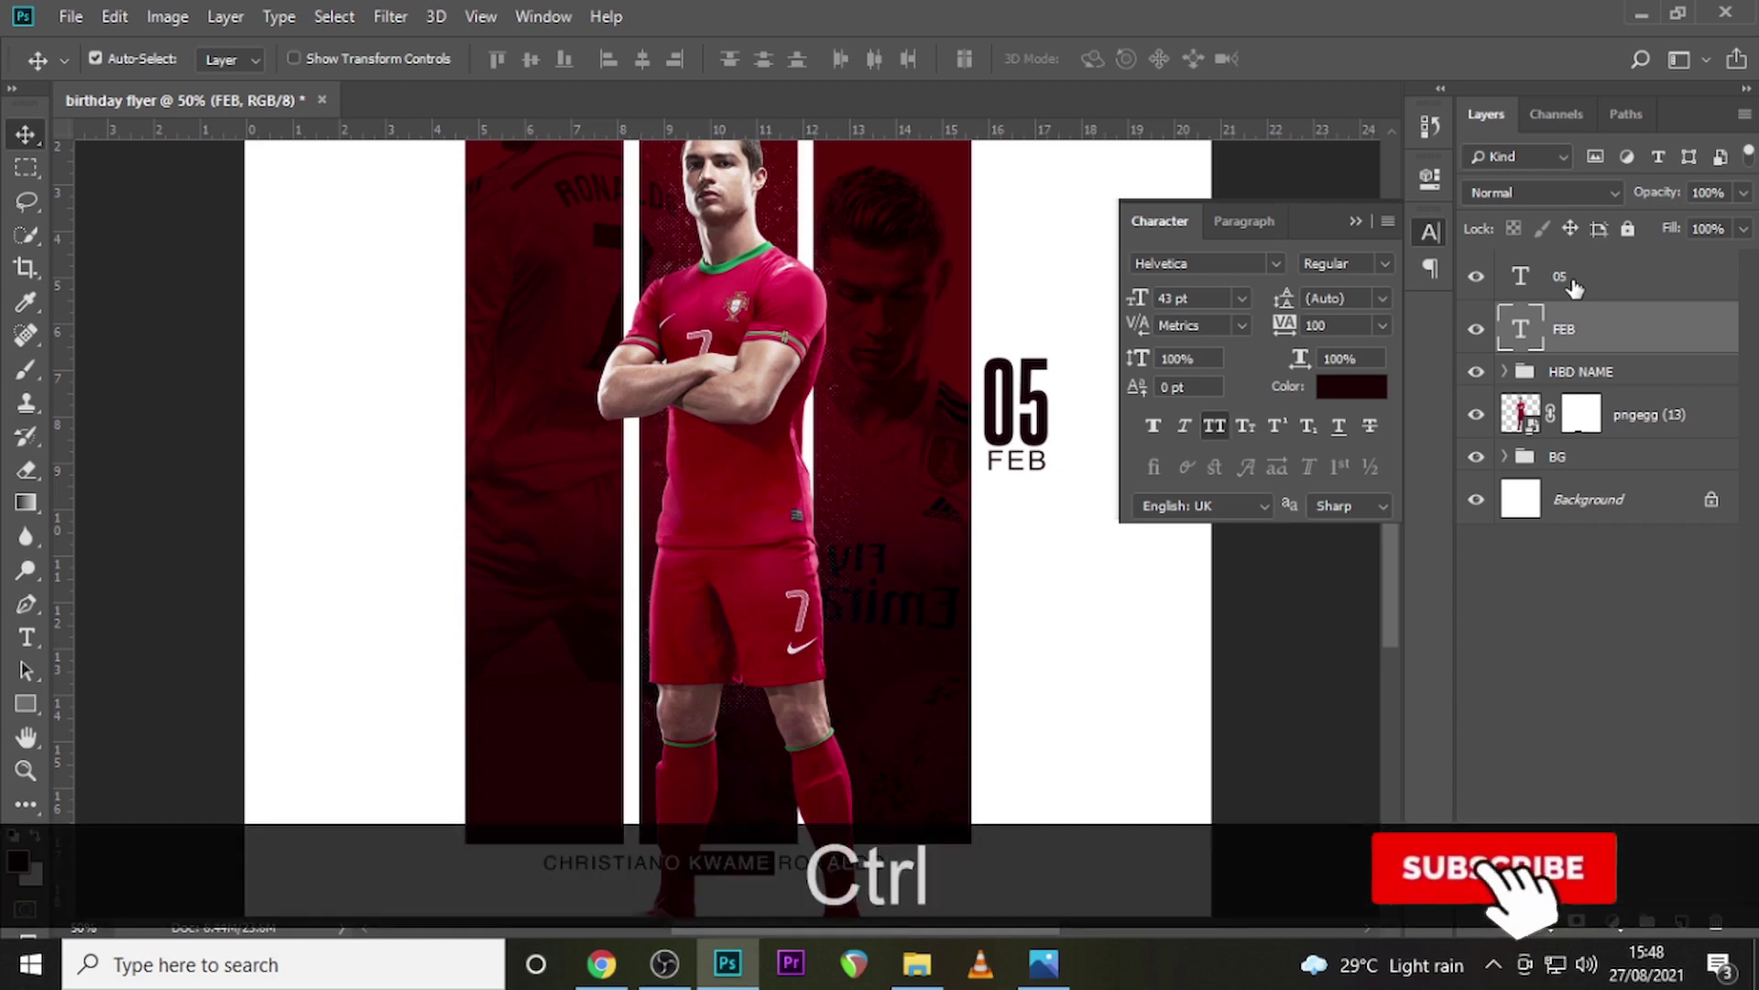
Draw a three-sided polygon about 132 × 114 px, pointing downward, in the white area above the 05 text
click(27, 708)
right_click(28, 707)
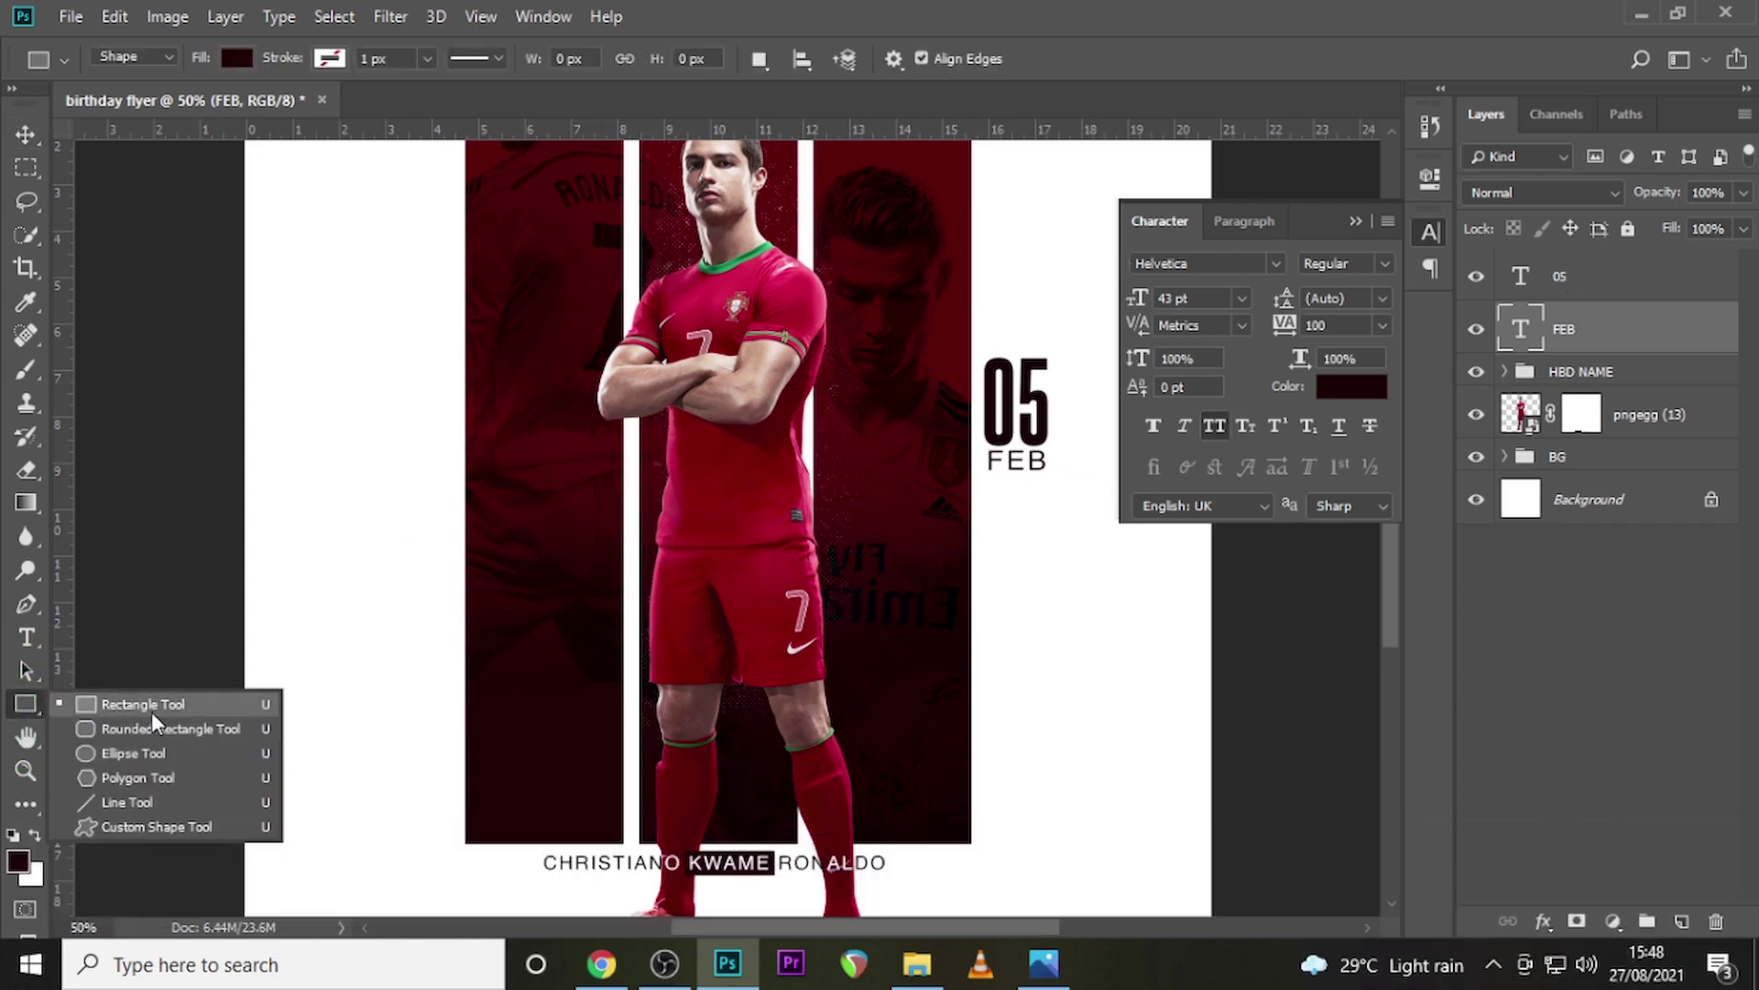
click(128, 777)
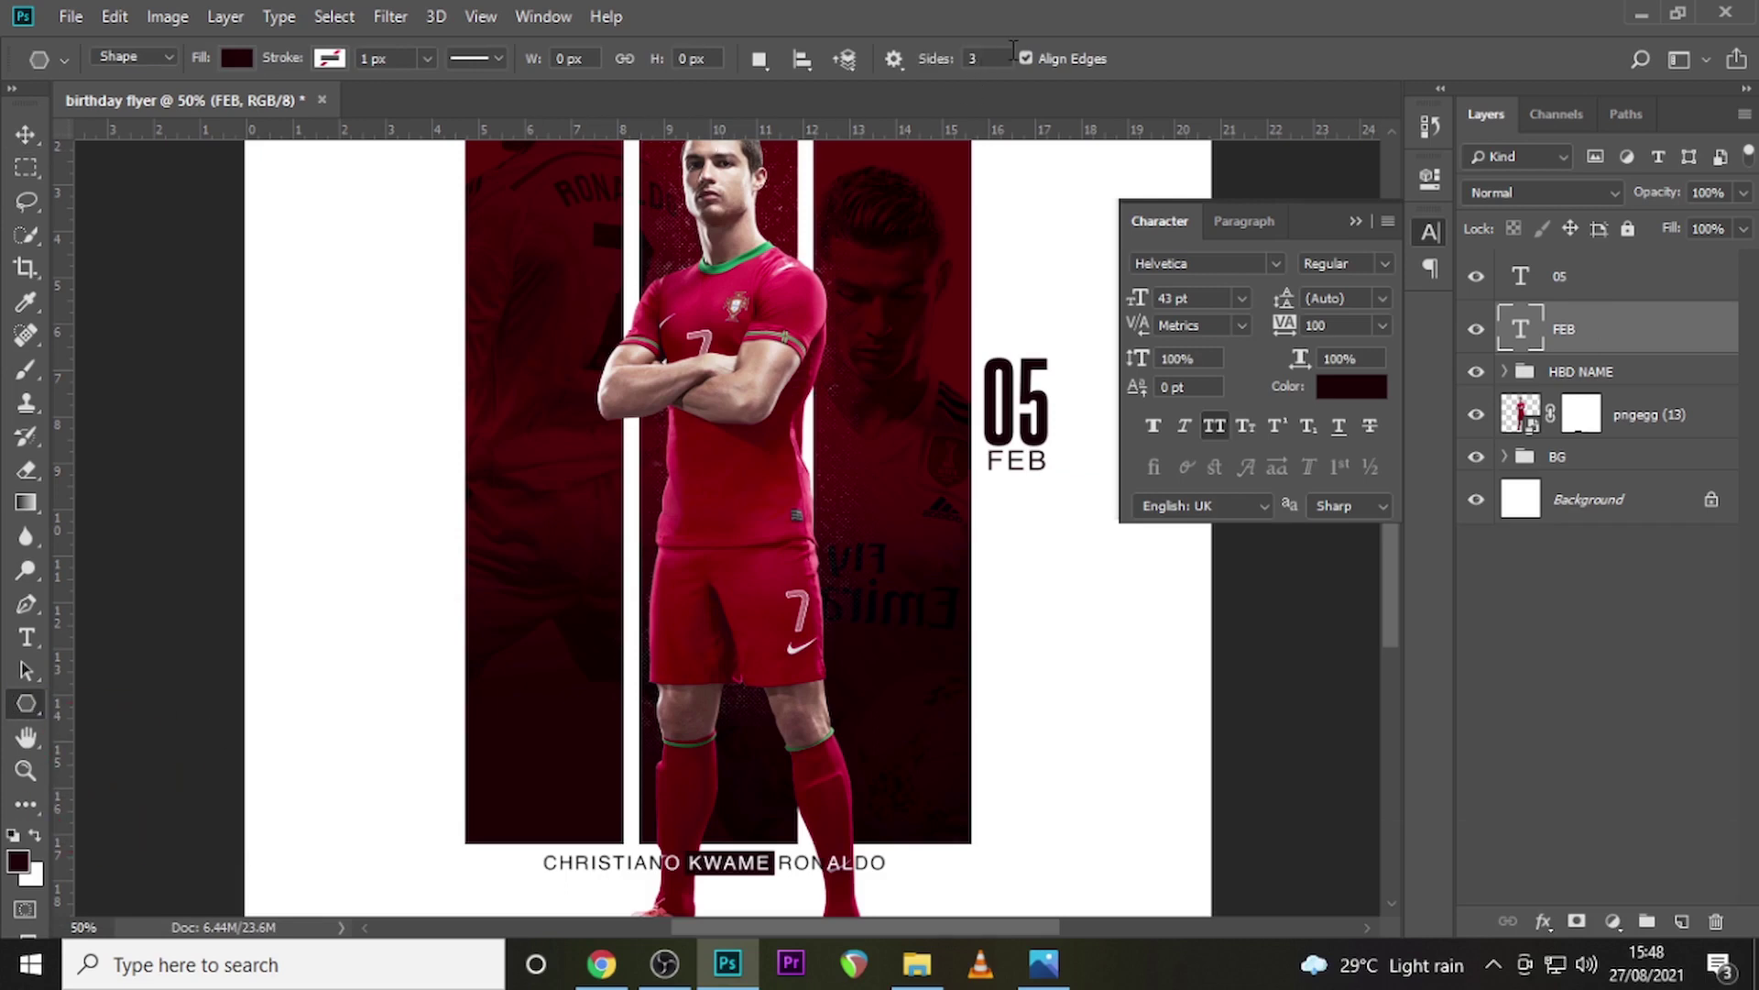
click(973, 60)
click(1356, 221)
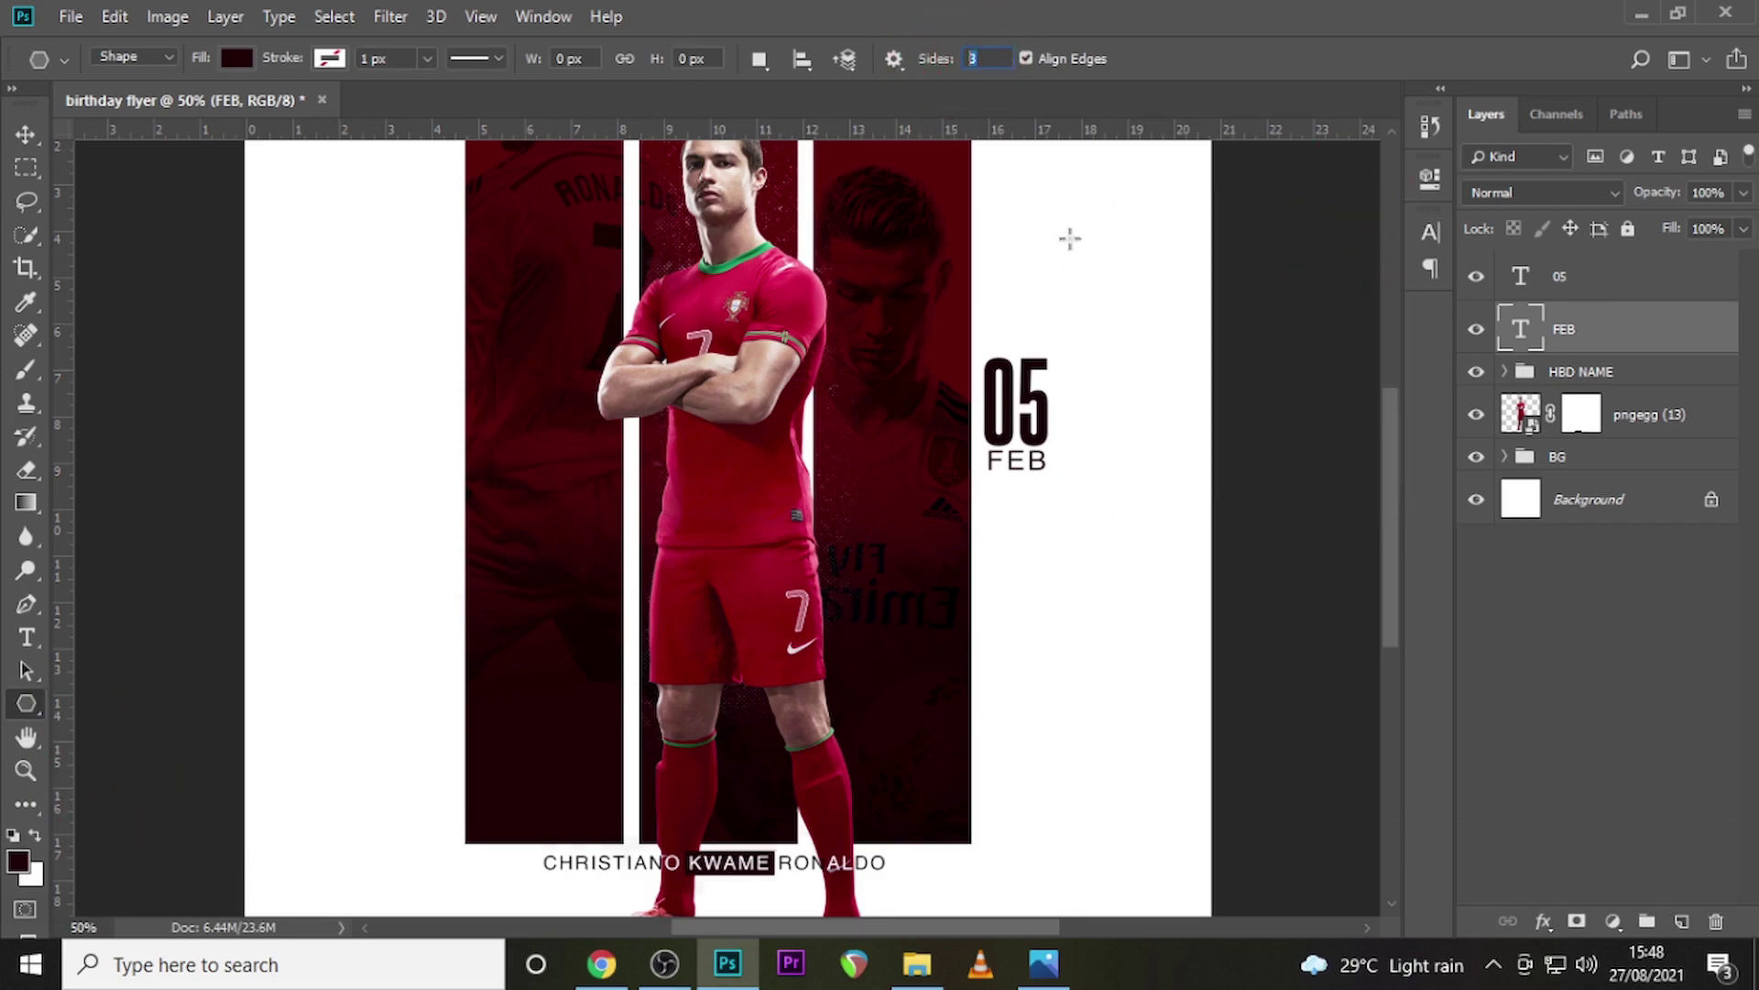
drag(1061, 199, 1077, 255)
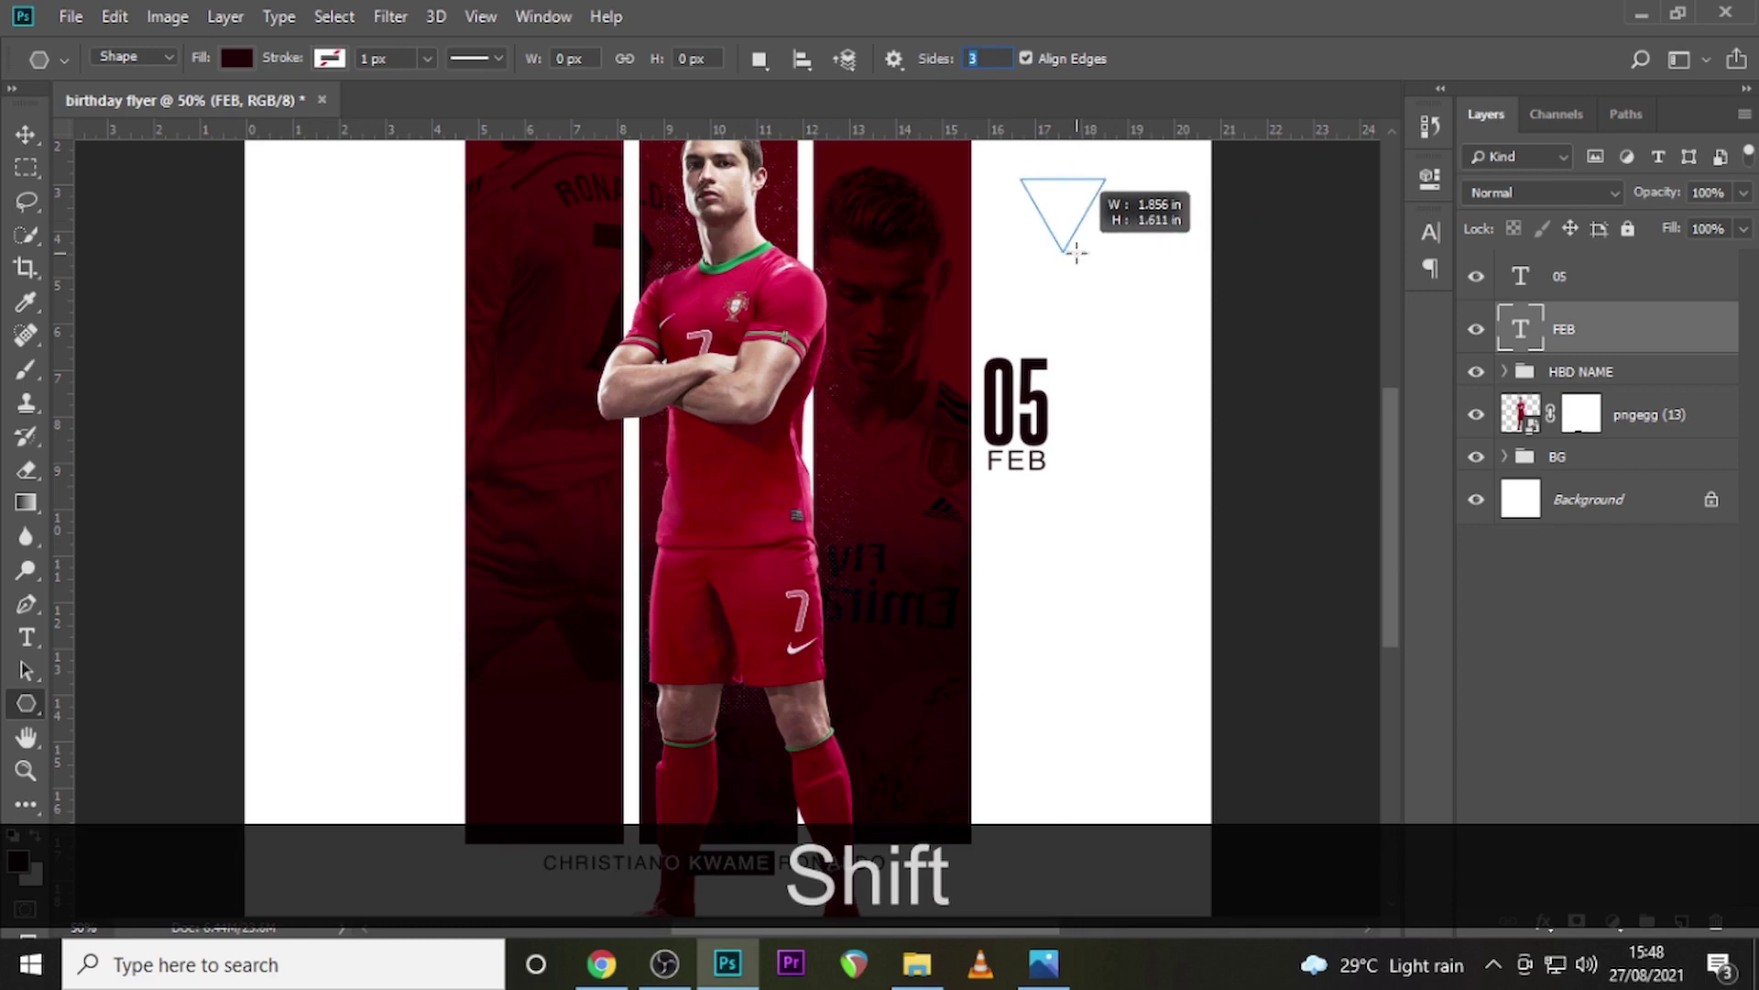
drag(1076, 255, 1077, 255)
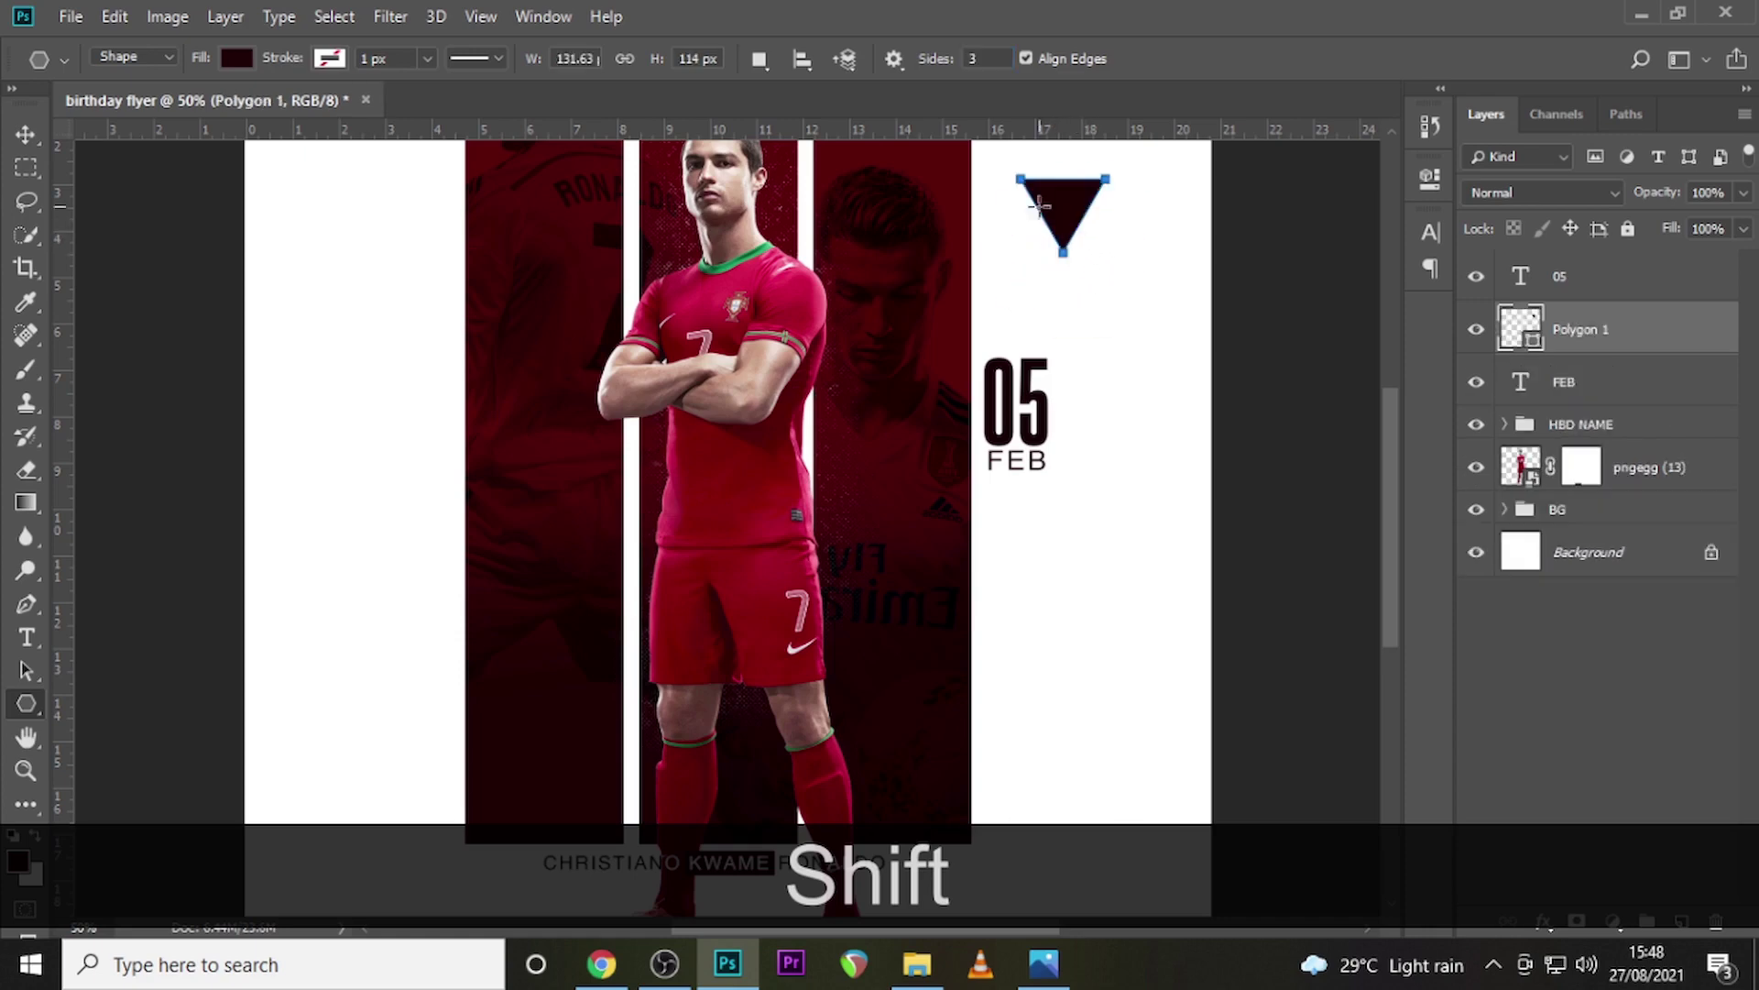
Change the triangle's fill colour to black (000000)
click(236, 58)
click(357, 108)
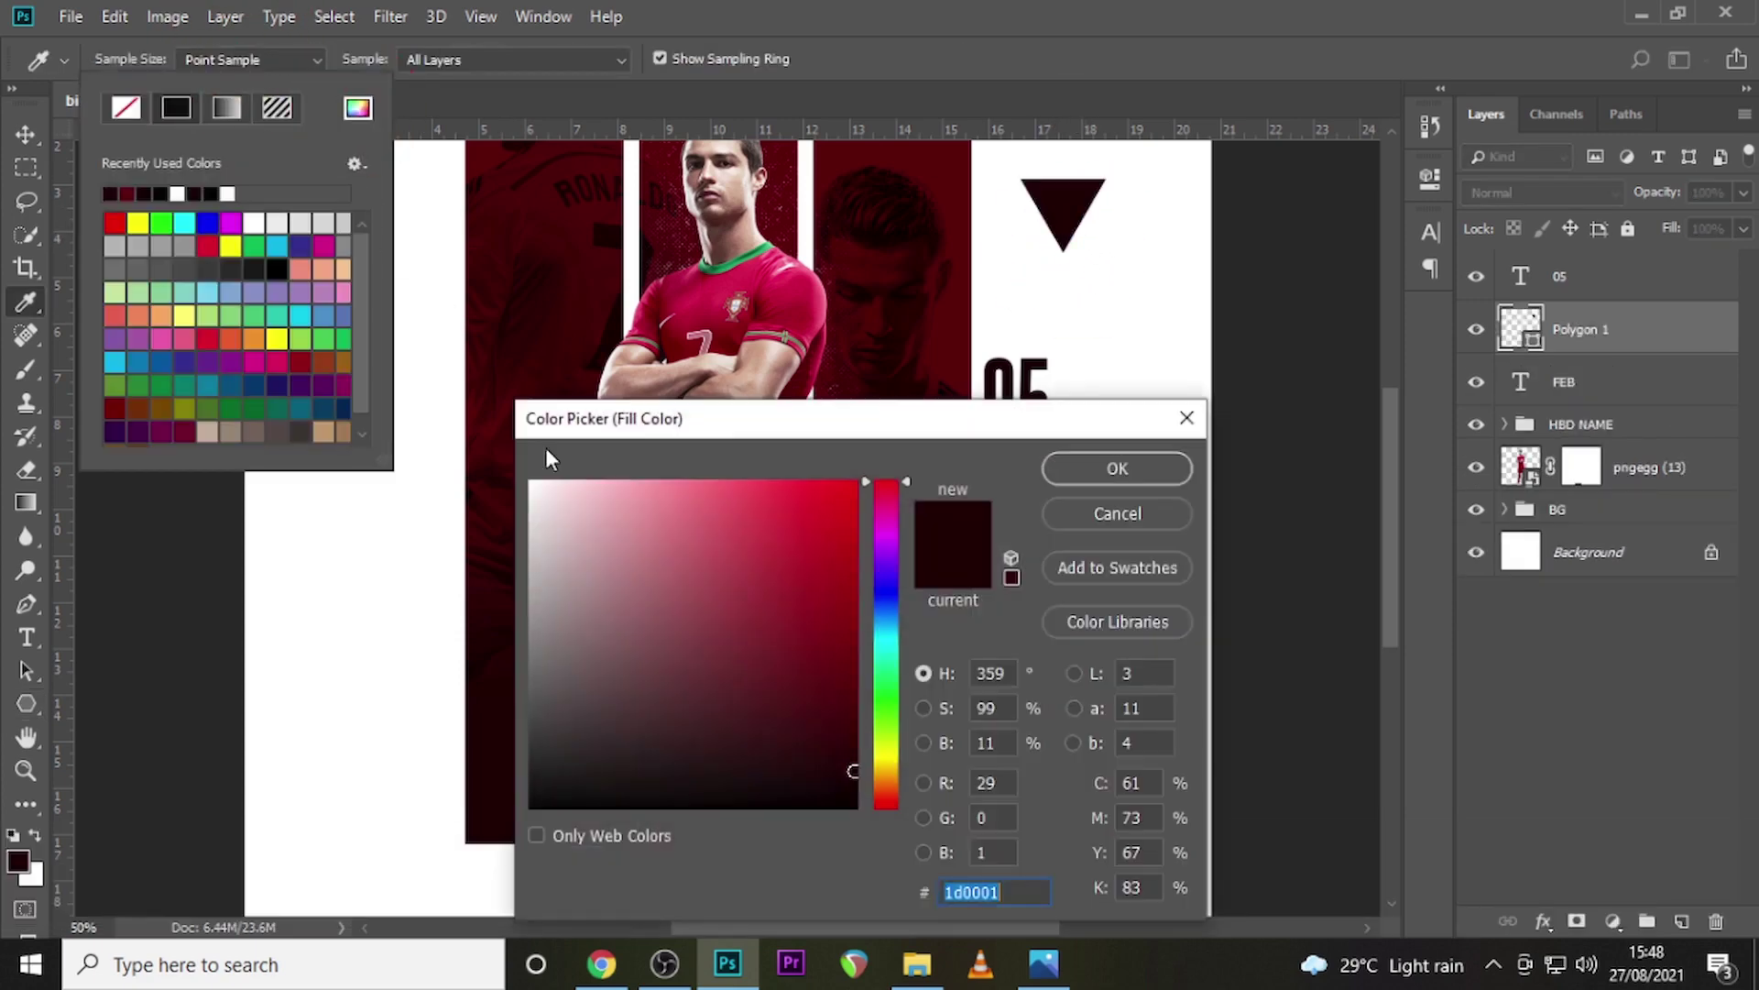
click(532, 806)
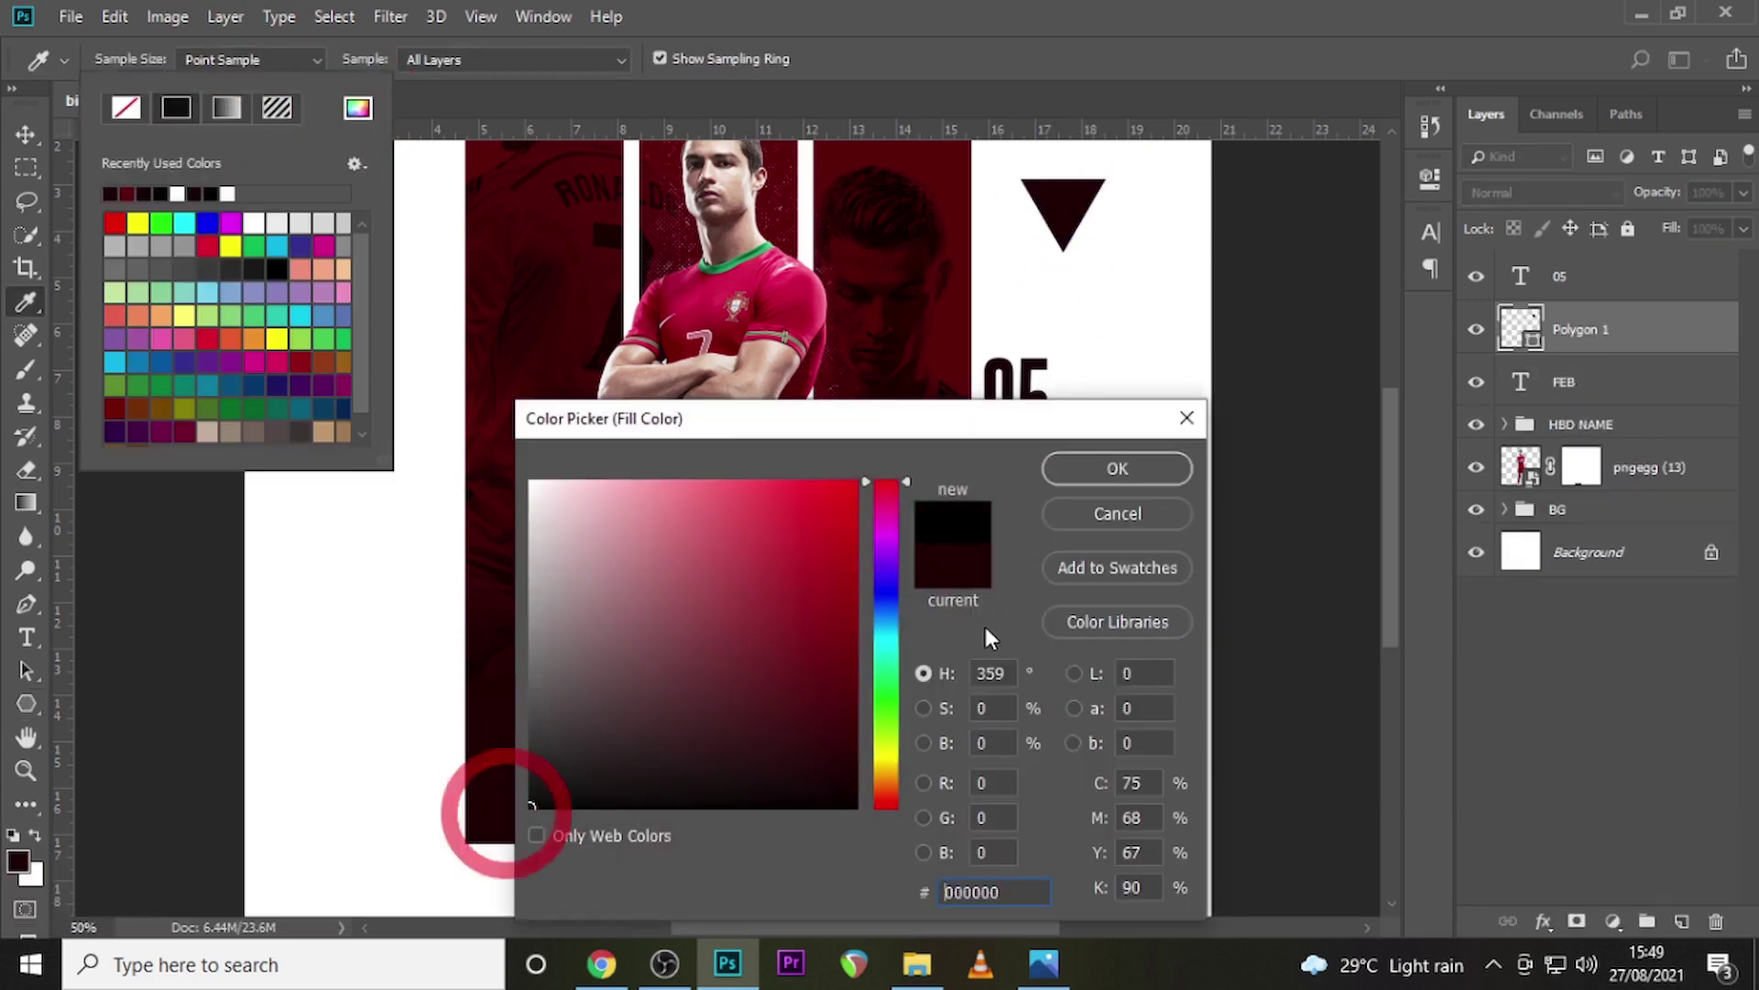
click(1117, 469)
Scale the triangle down proportionally about its centre to about 57 × 50 px and place it centred just above the 05 text
click(1601, 336)
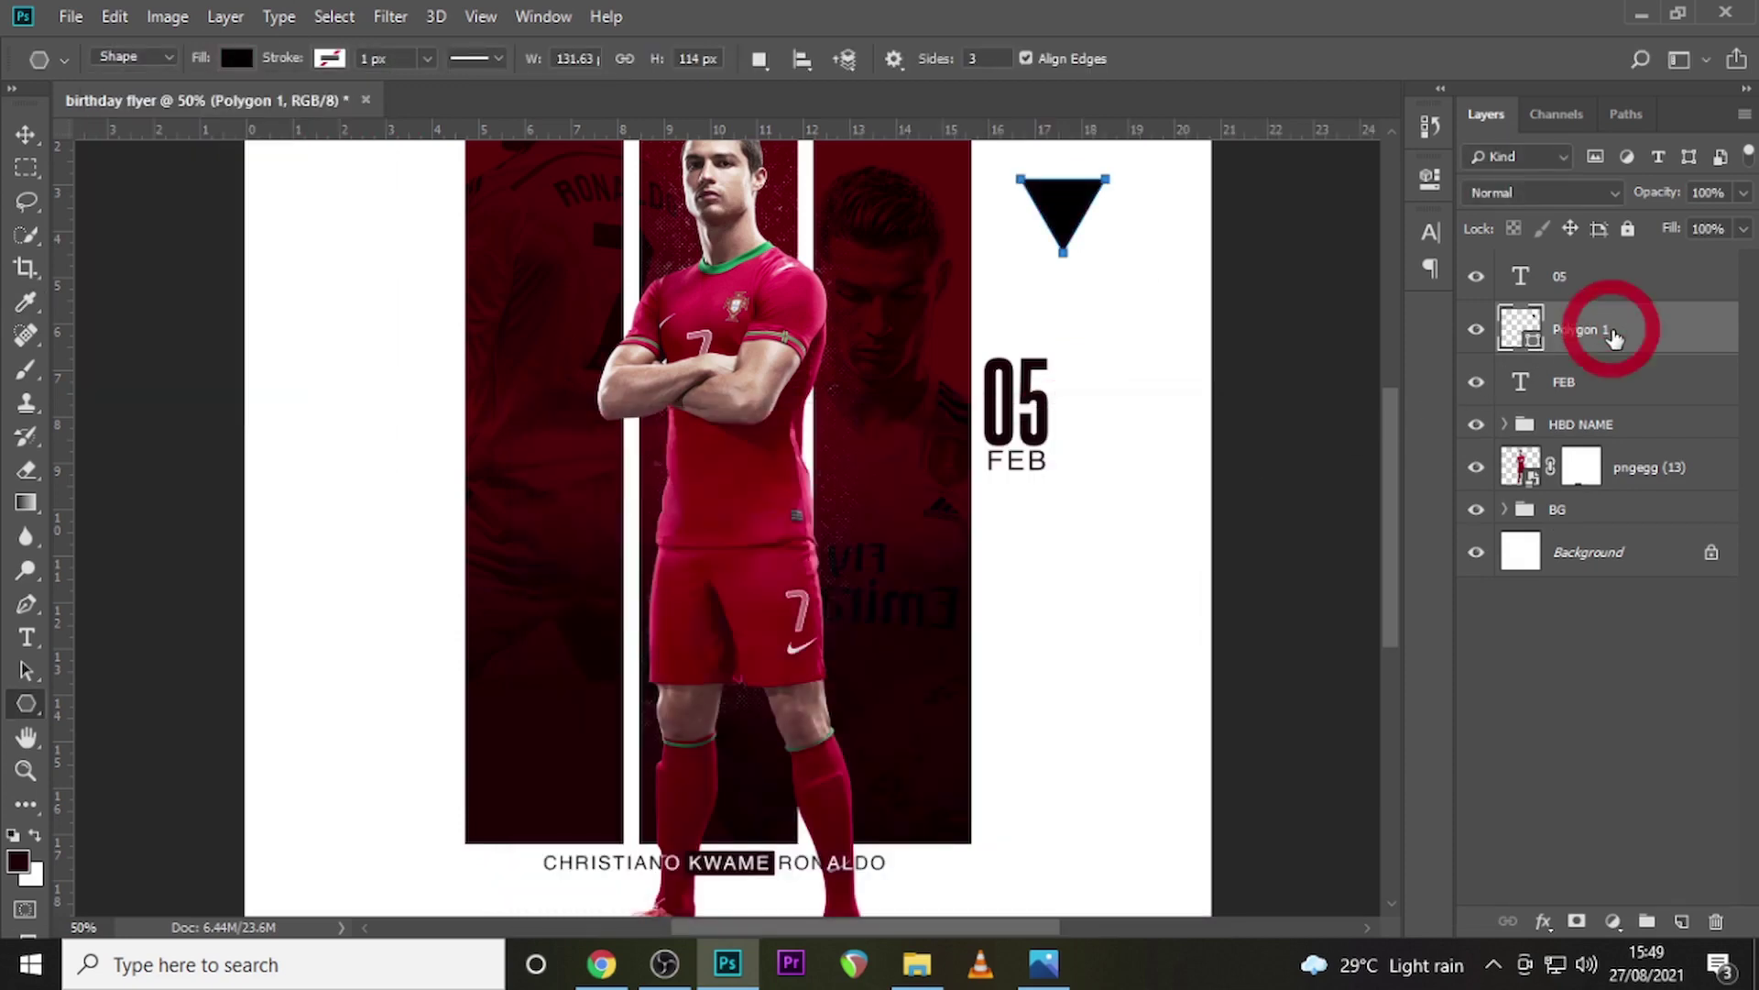
key(ctrl+t)
drag(1112, 256, 1085, 234)
key(alt+shift+Return)
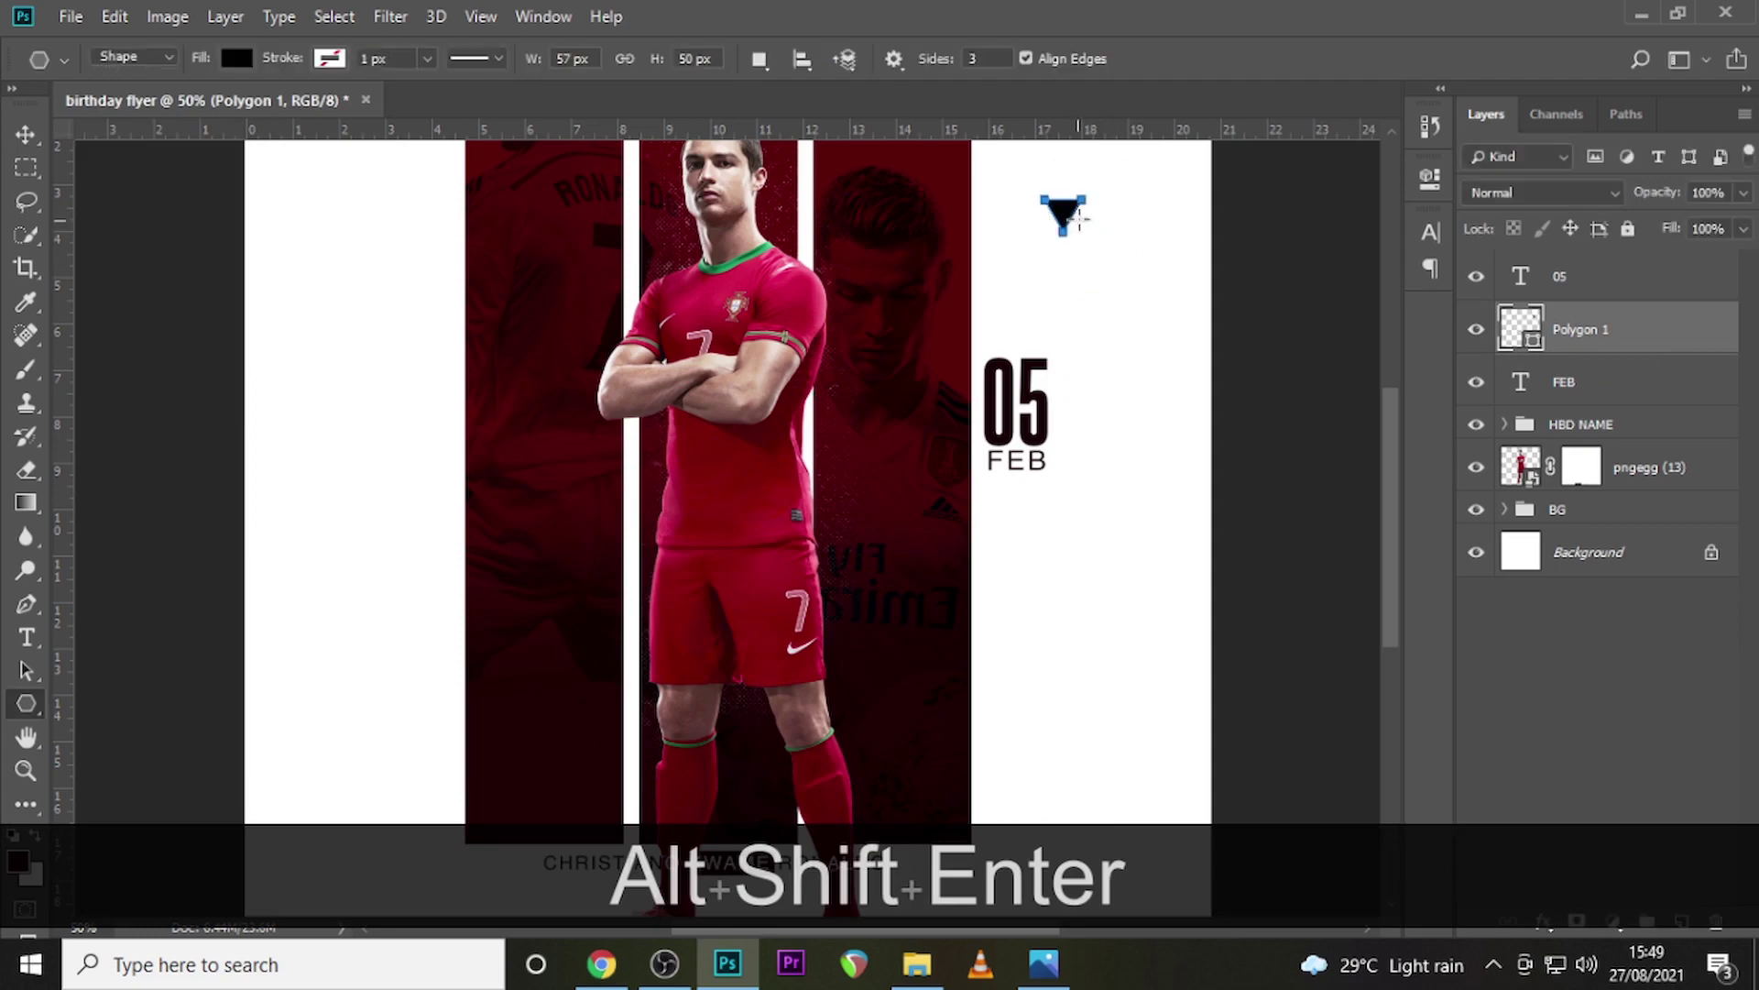
key(v)
drag(1080, 224, 1024, 341)
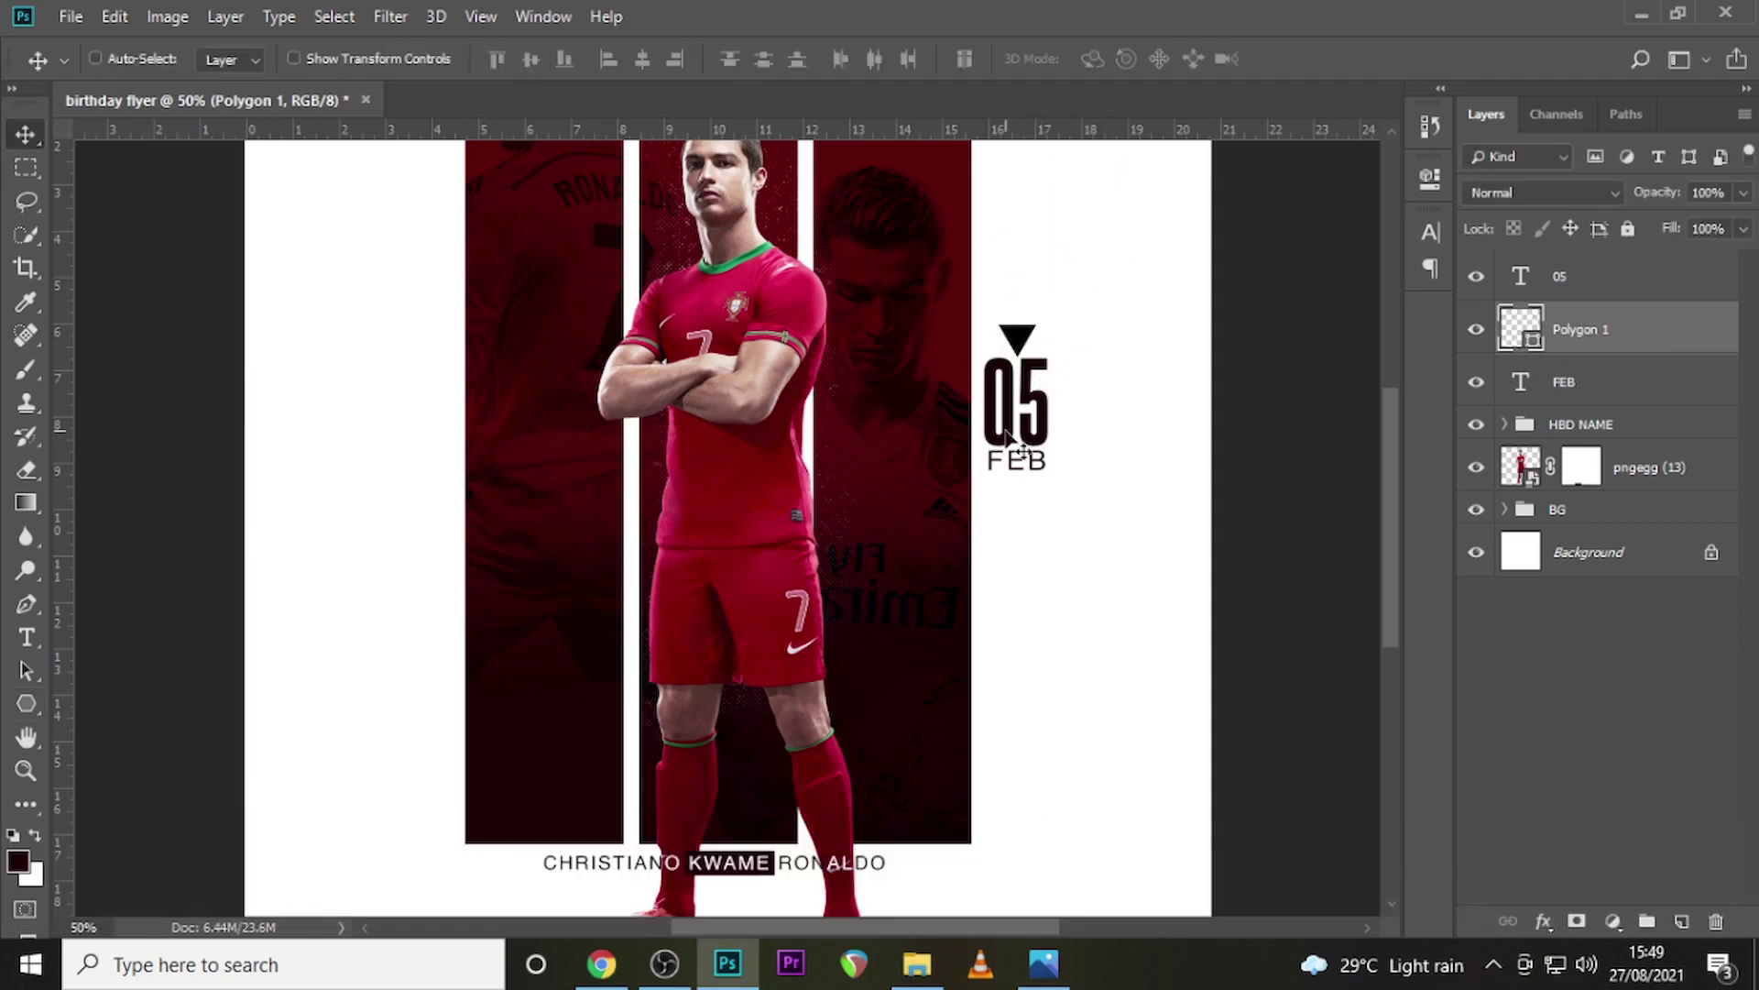
key(Down)
key(Down)
key(Down)
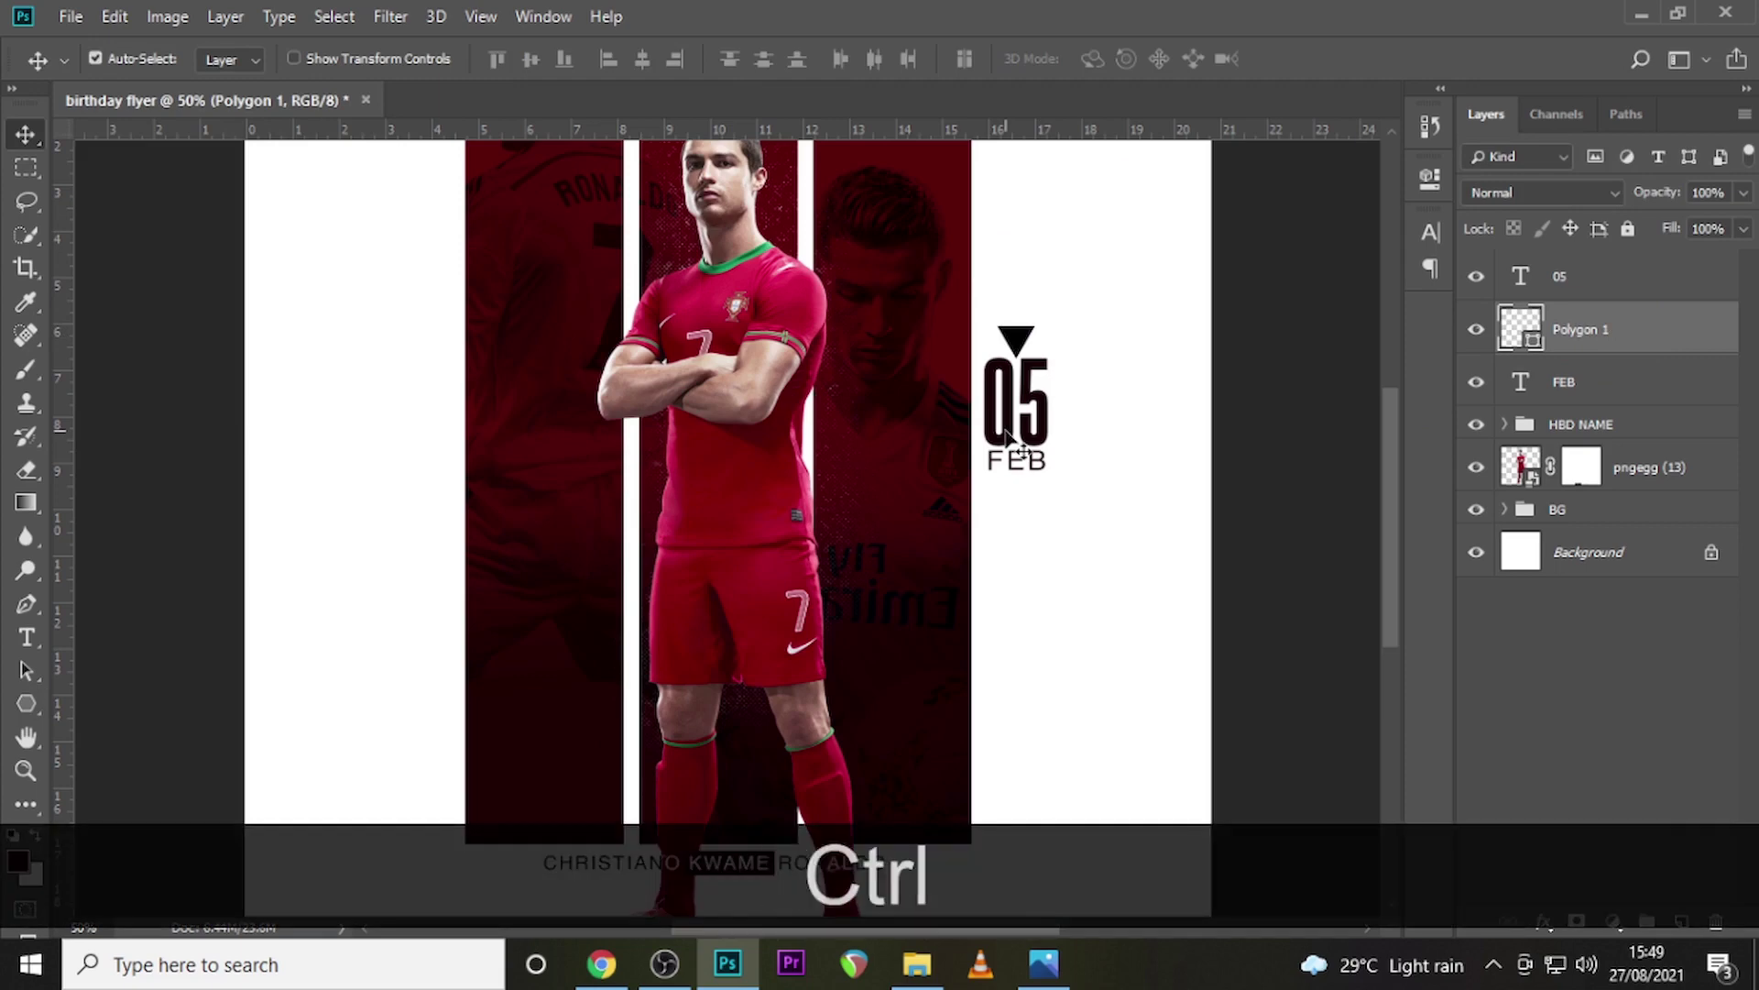
key(ctrl+=)
key(ctrl+=)
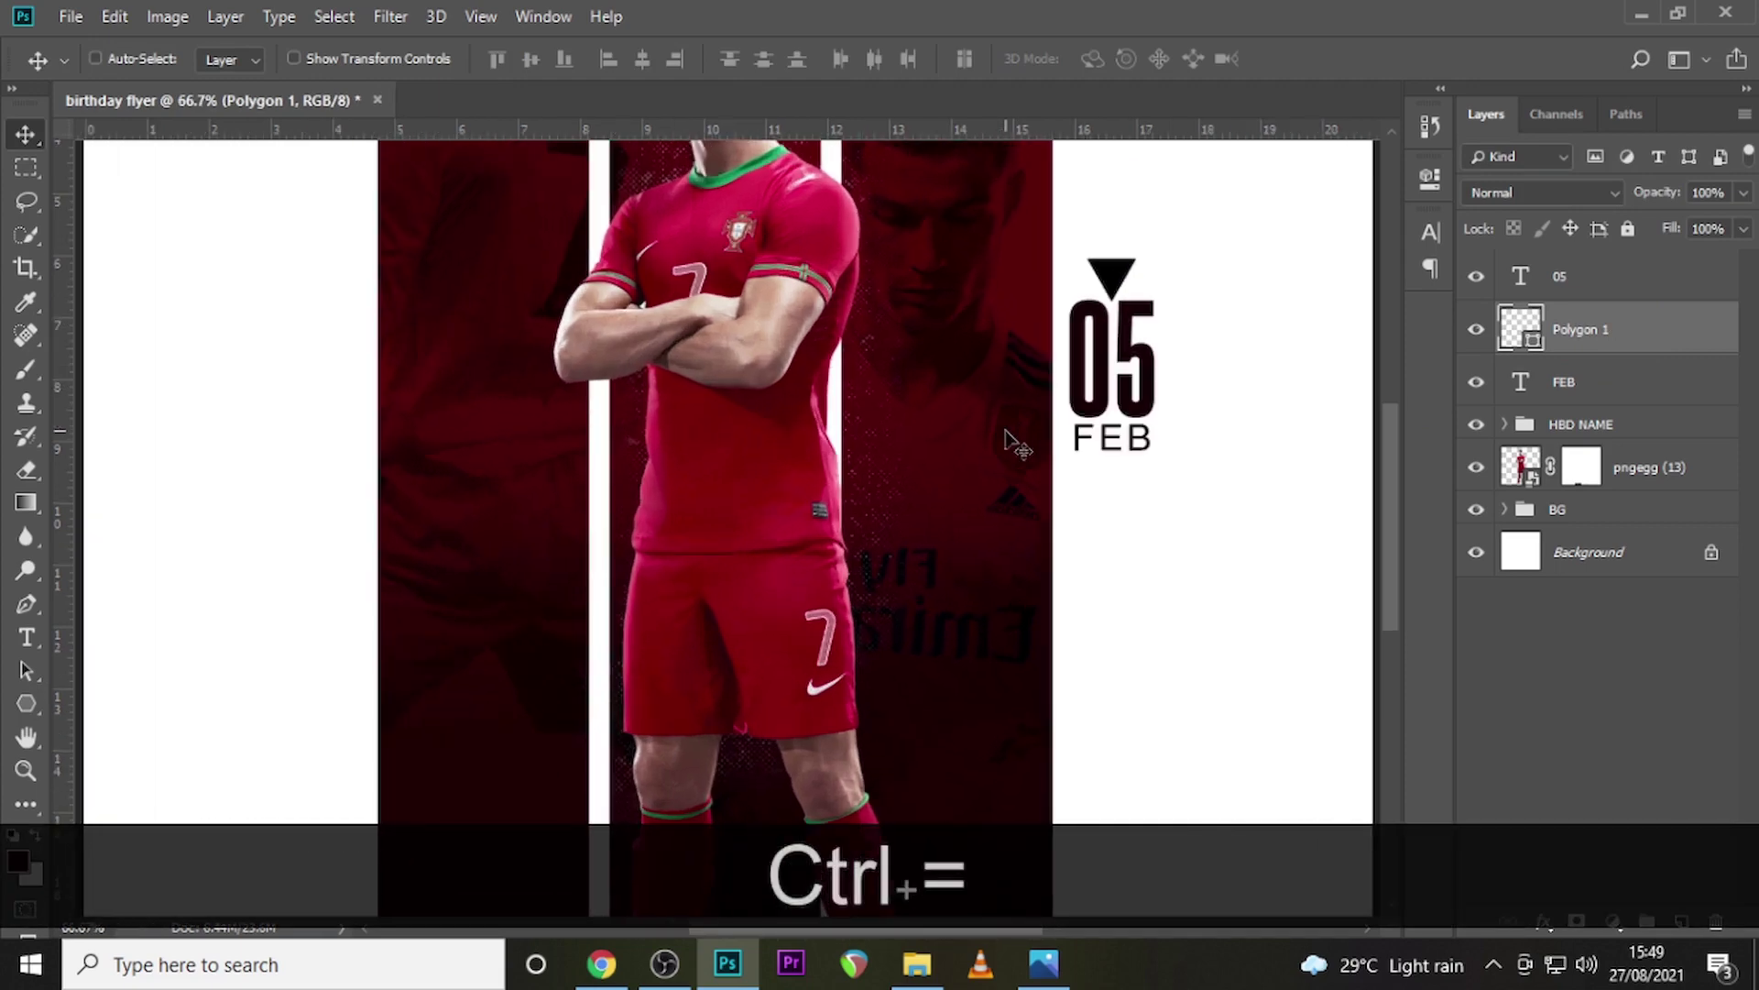
key(ctrl+0)
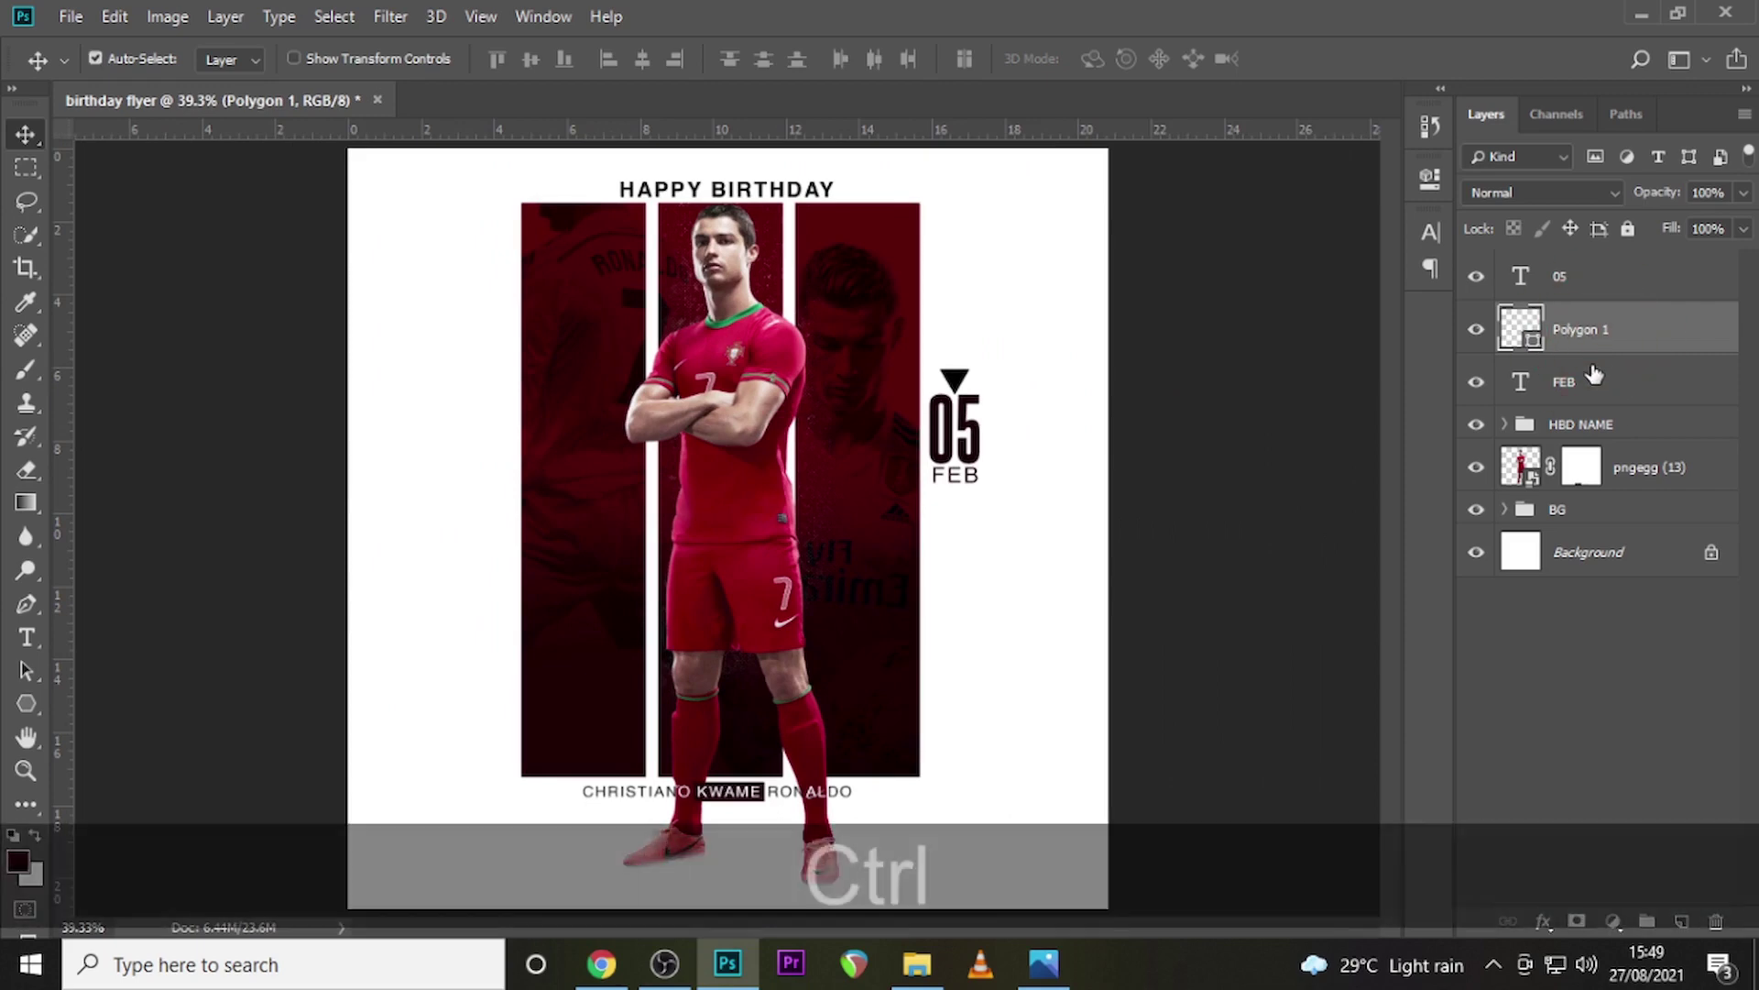
Group the triangle, FEB and 05 layers and name the group DATE
ctrl+click(1590, 380)
ctrl+click(1569, 279)
key(ctrl+g)
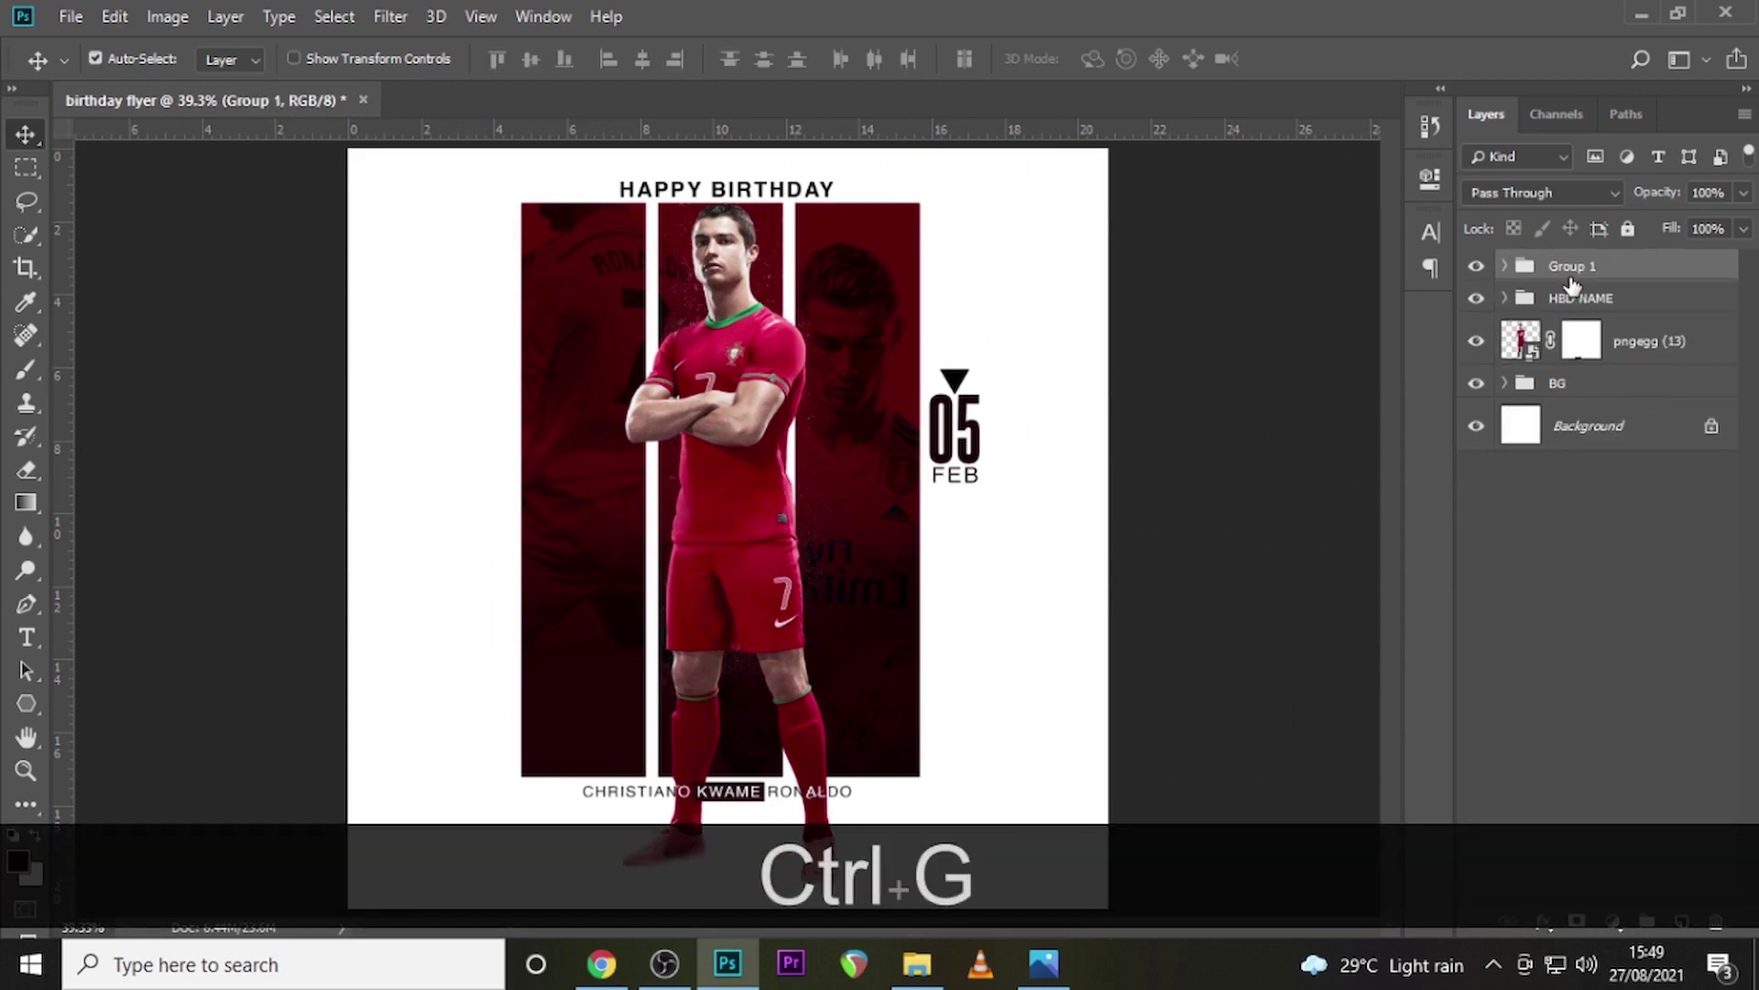
double_click(1568, 275)
key(Caps_Lock)
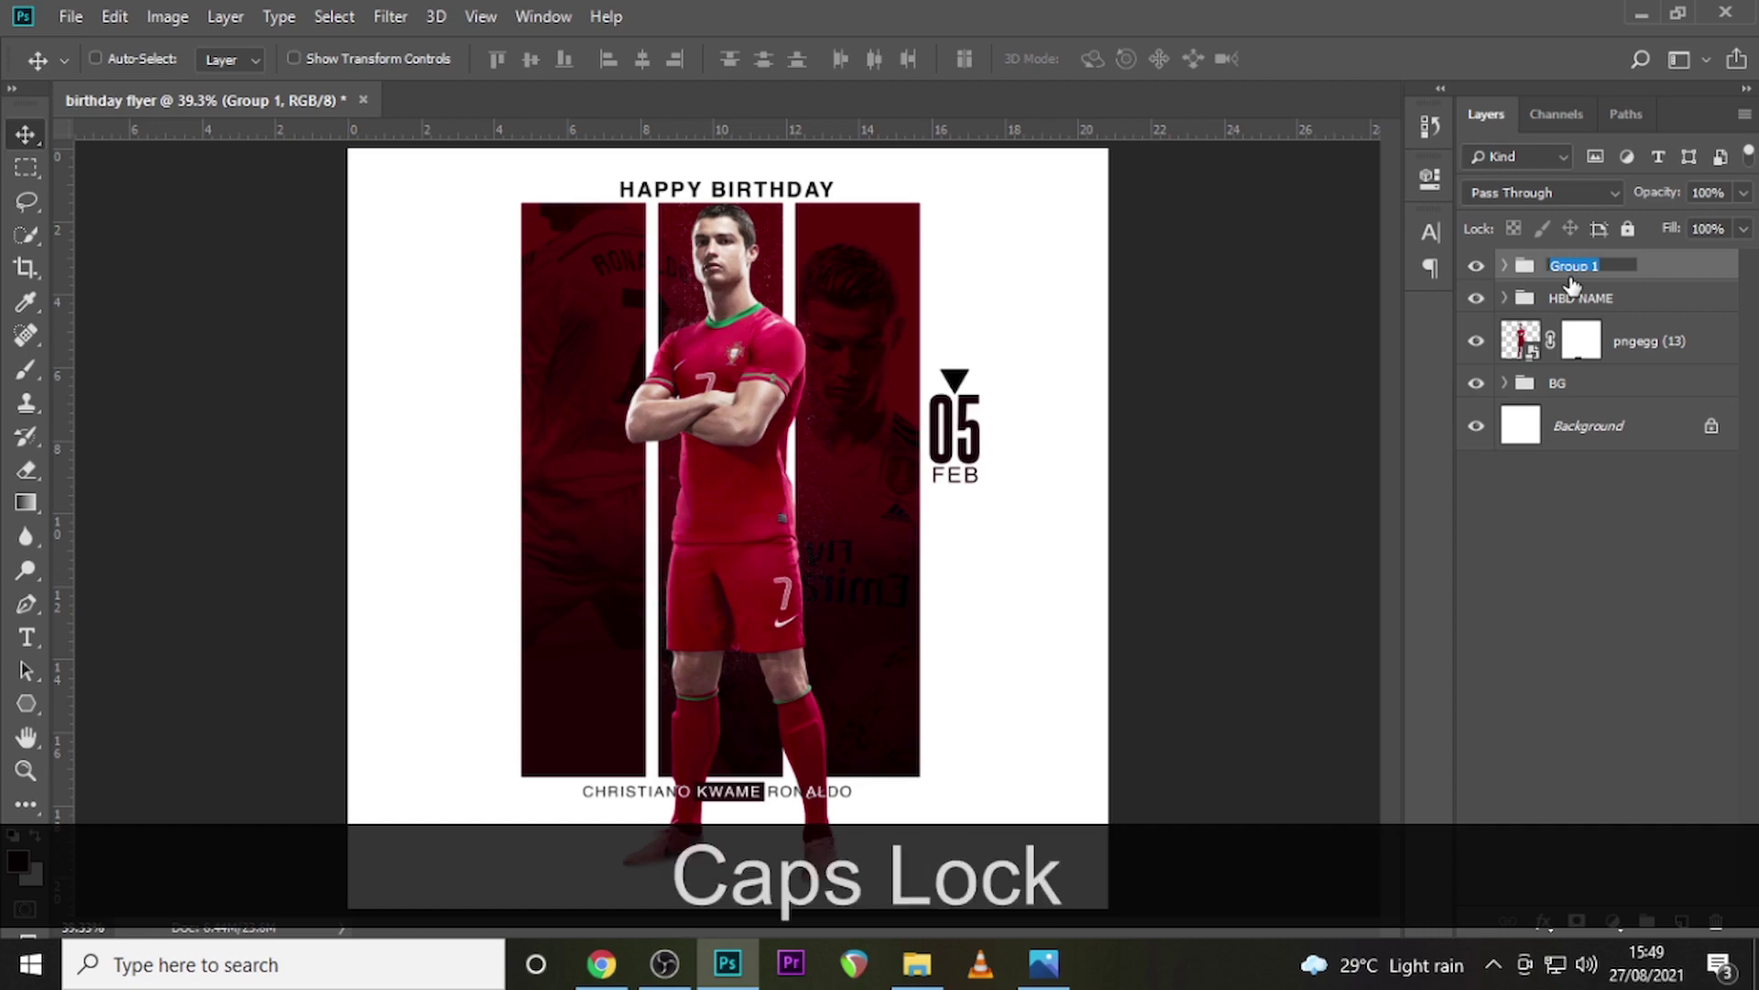
text(DATE)
key(Return)
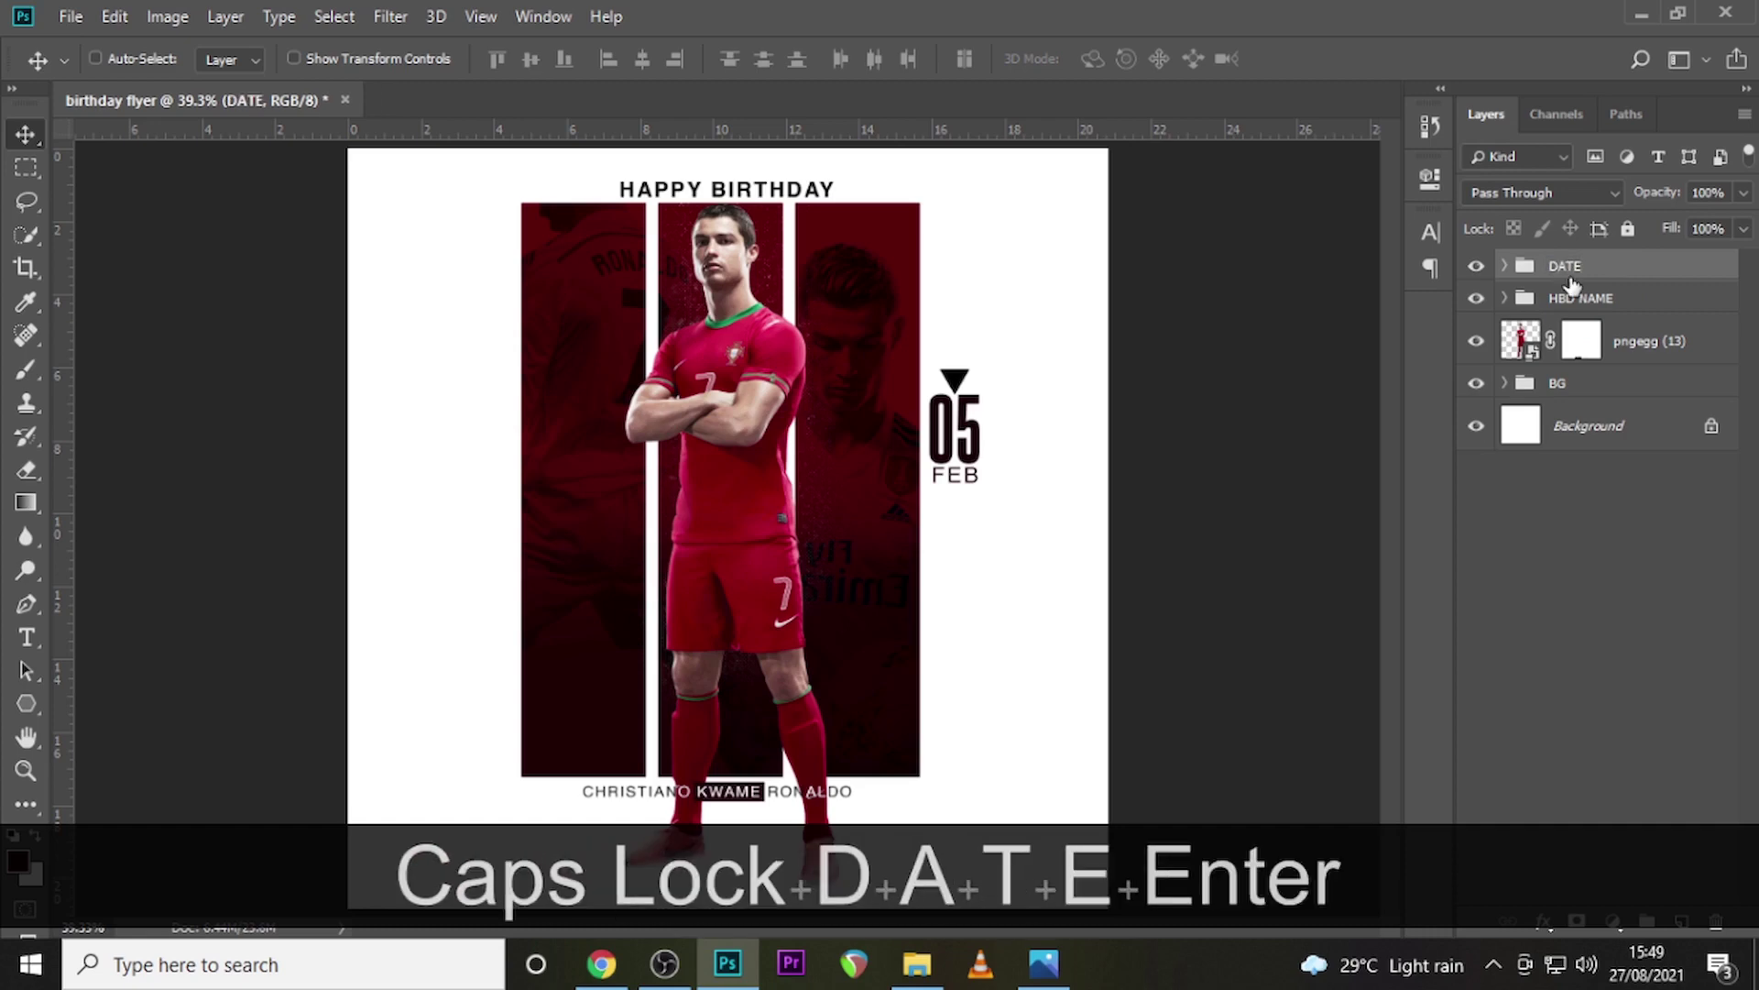
Show the guides and move the DATE group down to about X 1194, Y 655.5 px, centring it vertically on the middle guide
key(ctrl+h)
key(ctrl+t)
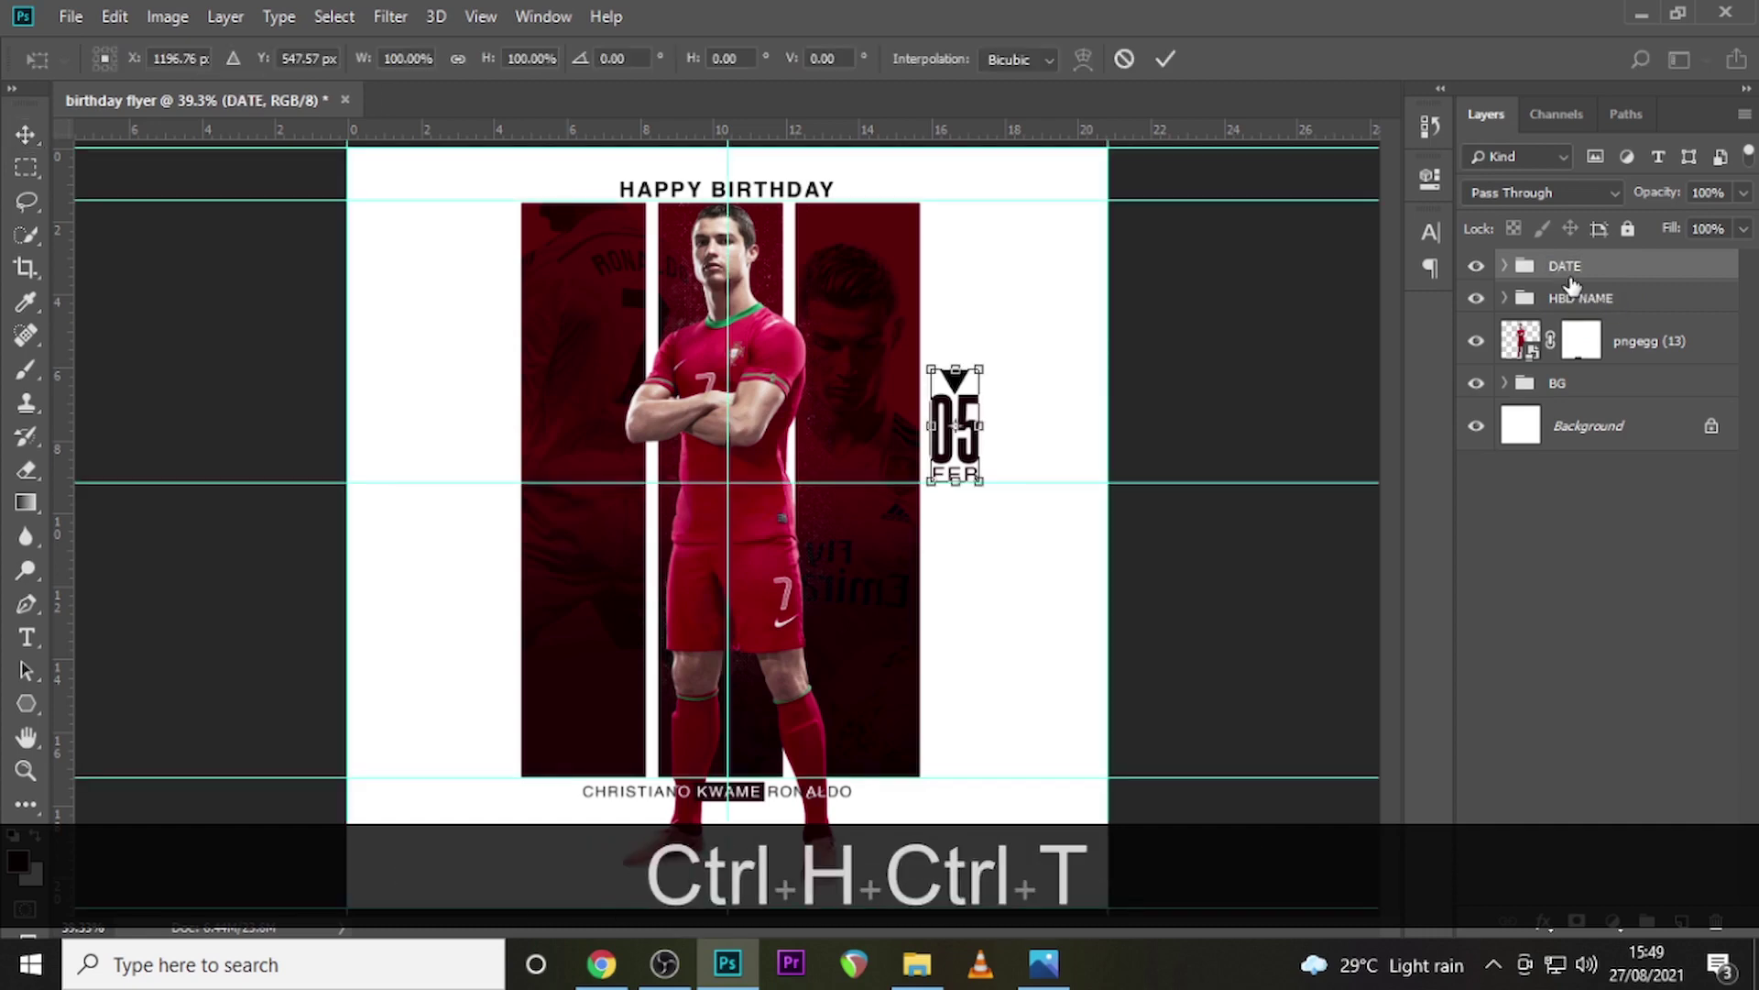
key(shift+Down)
key(shift+Down)
key(shift+Down)
key(shift+Down)
key(shift+Down)
key(shift+Down)
key(shift+Down)
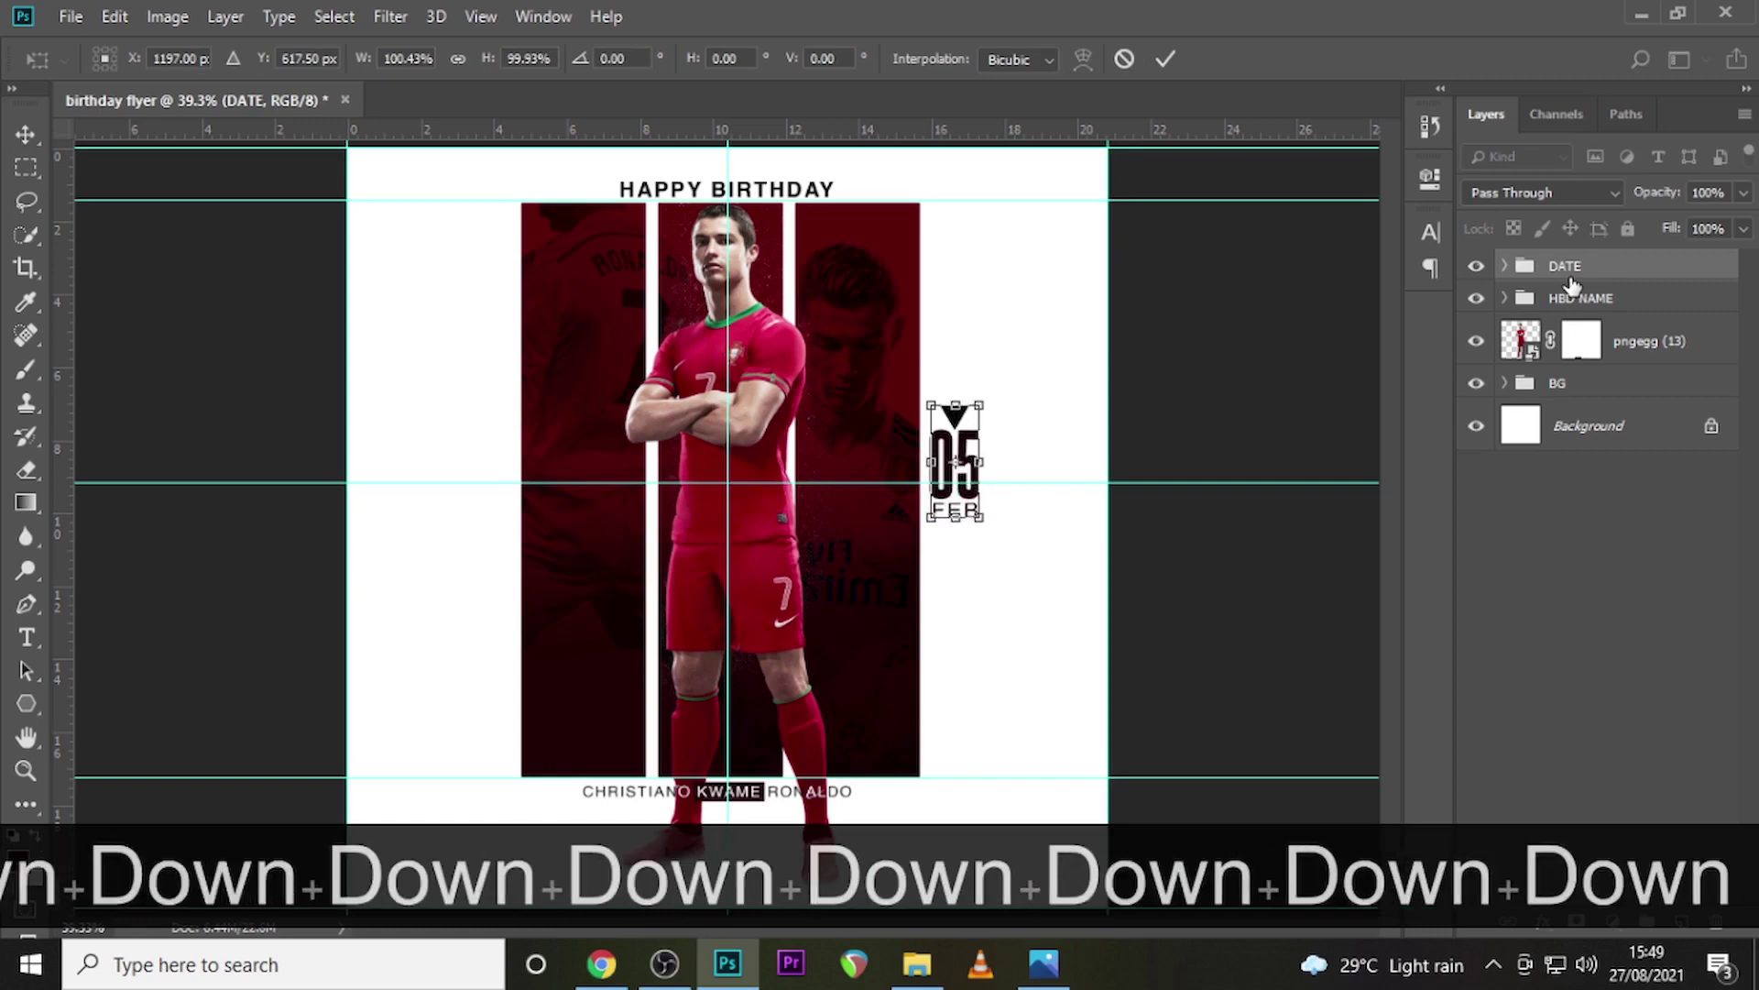
key(Down)
key(Down)
key(Down)
key(Down)
key(Down)
key(Down)
key(Down)
key(Down)
key(Down)
key(Down)
key(Down)
key(Down)
key(Down)
key(Down)
key(Down)
key(Down)
key(Down)
key(Down)
key(Down)
key(Down)
key(Left)
key(Left)
key(Left)
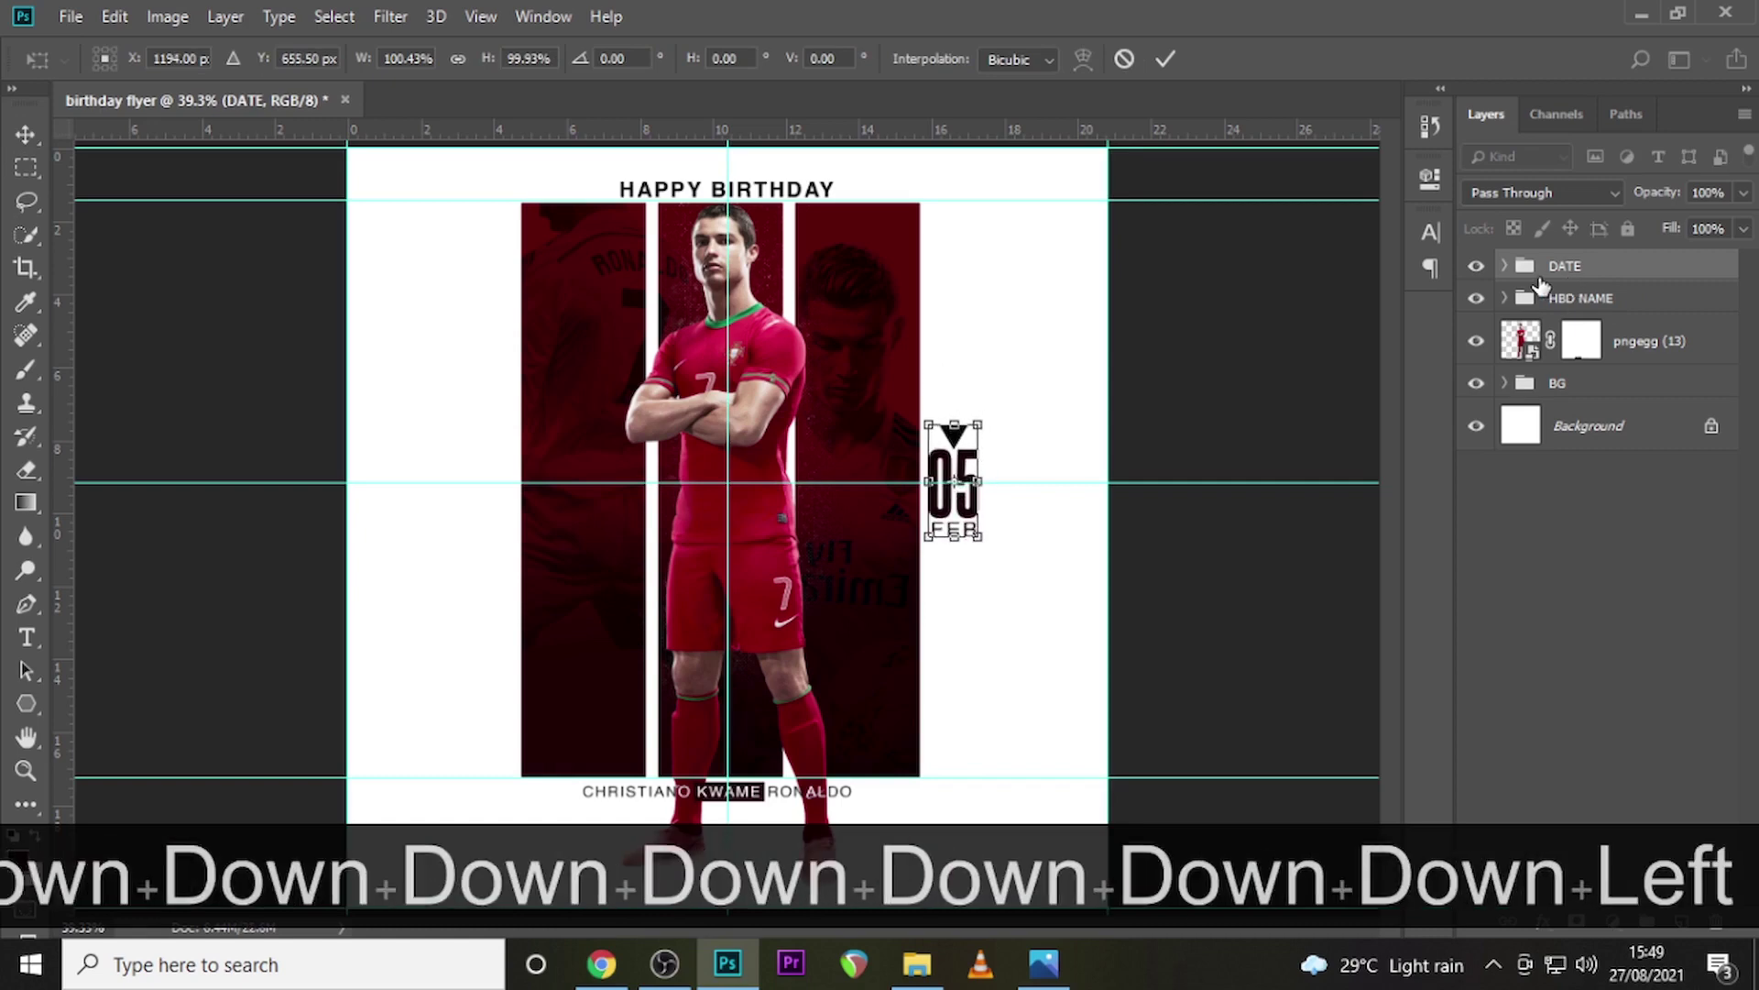
key(Return)
Nudge the DATE group slightly closer to the rectangles, hide the guides and fit the flyer in view
key(Left)
key(Left)
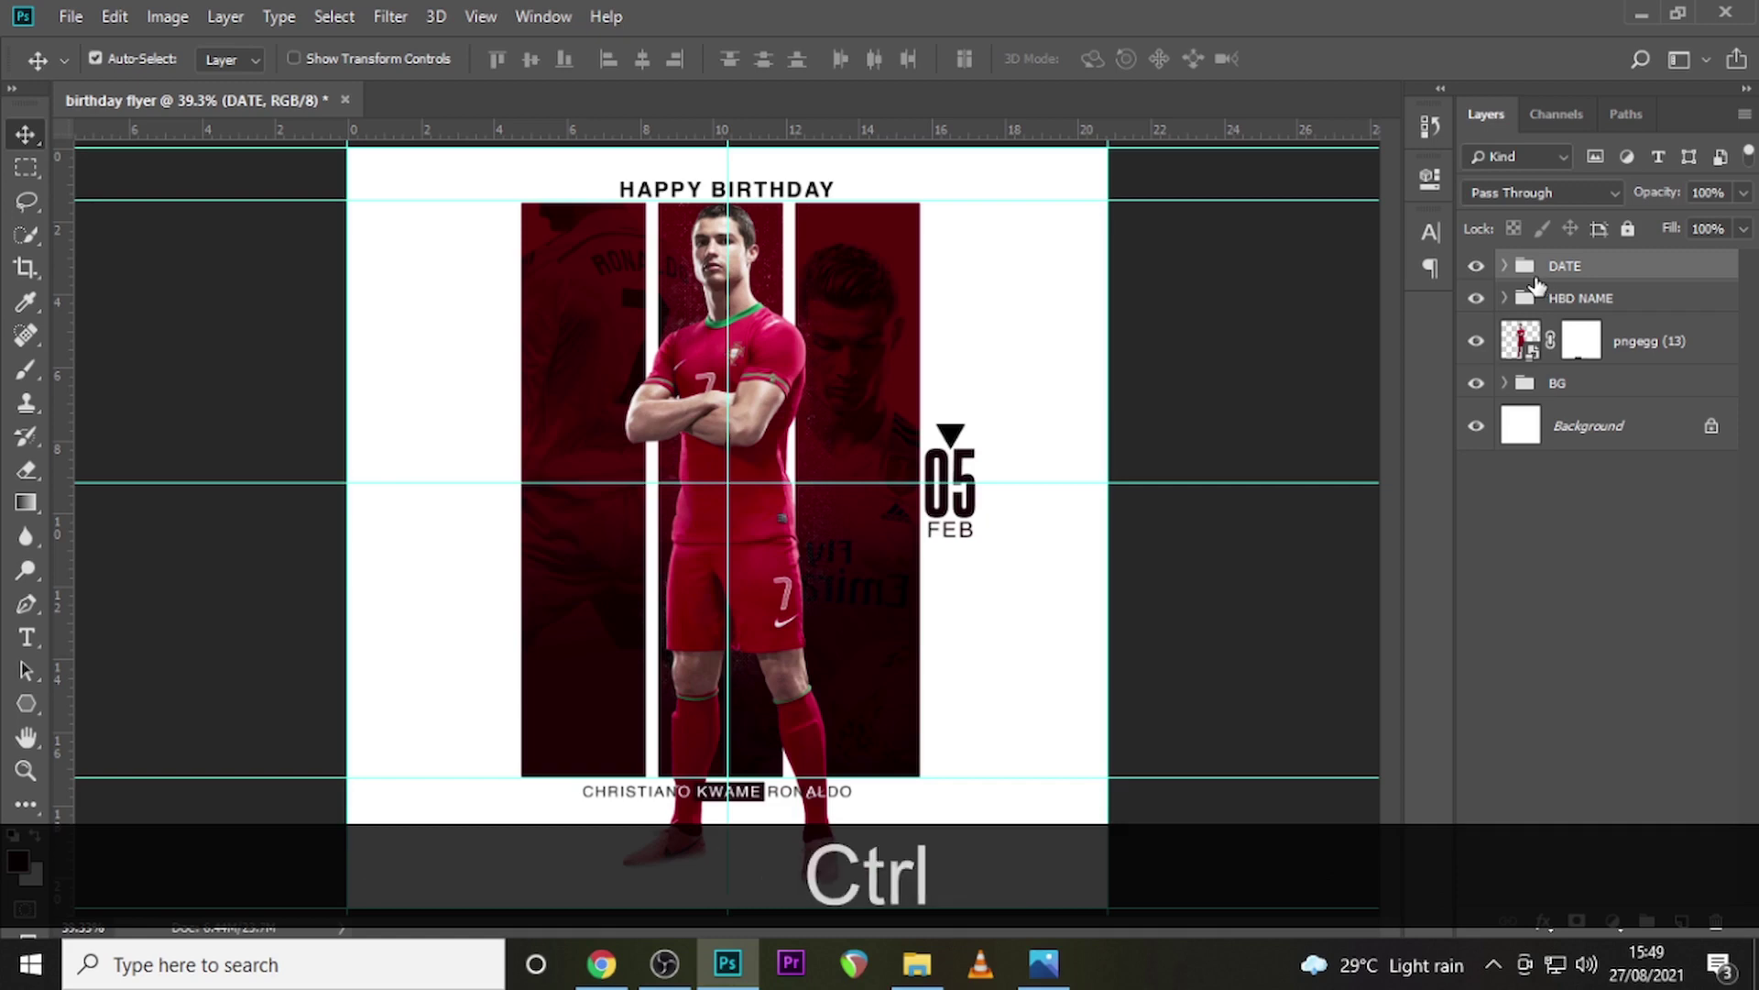
key(ctrl+h)
key(ctrl+0)
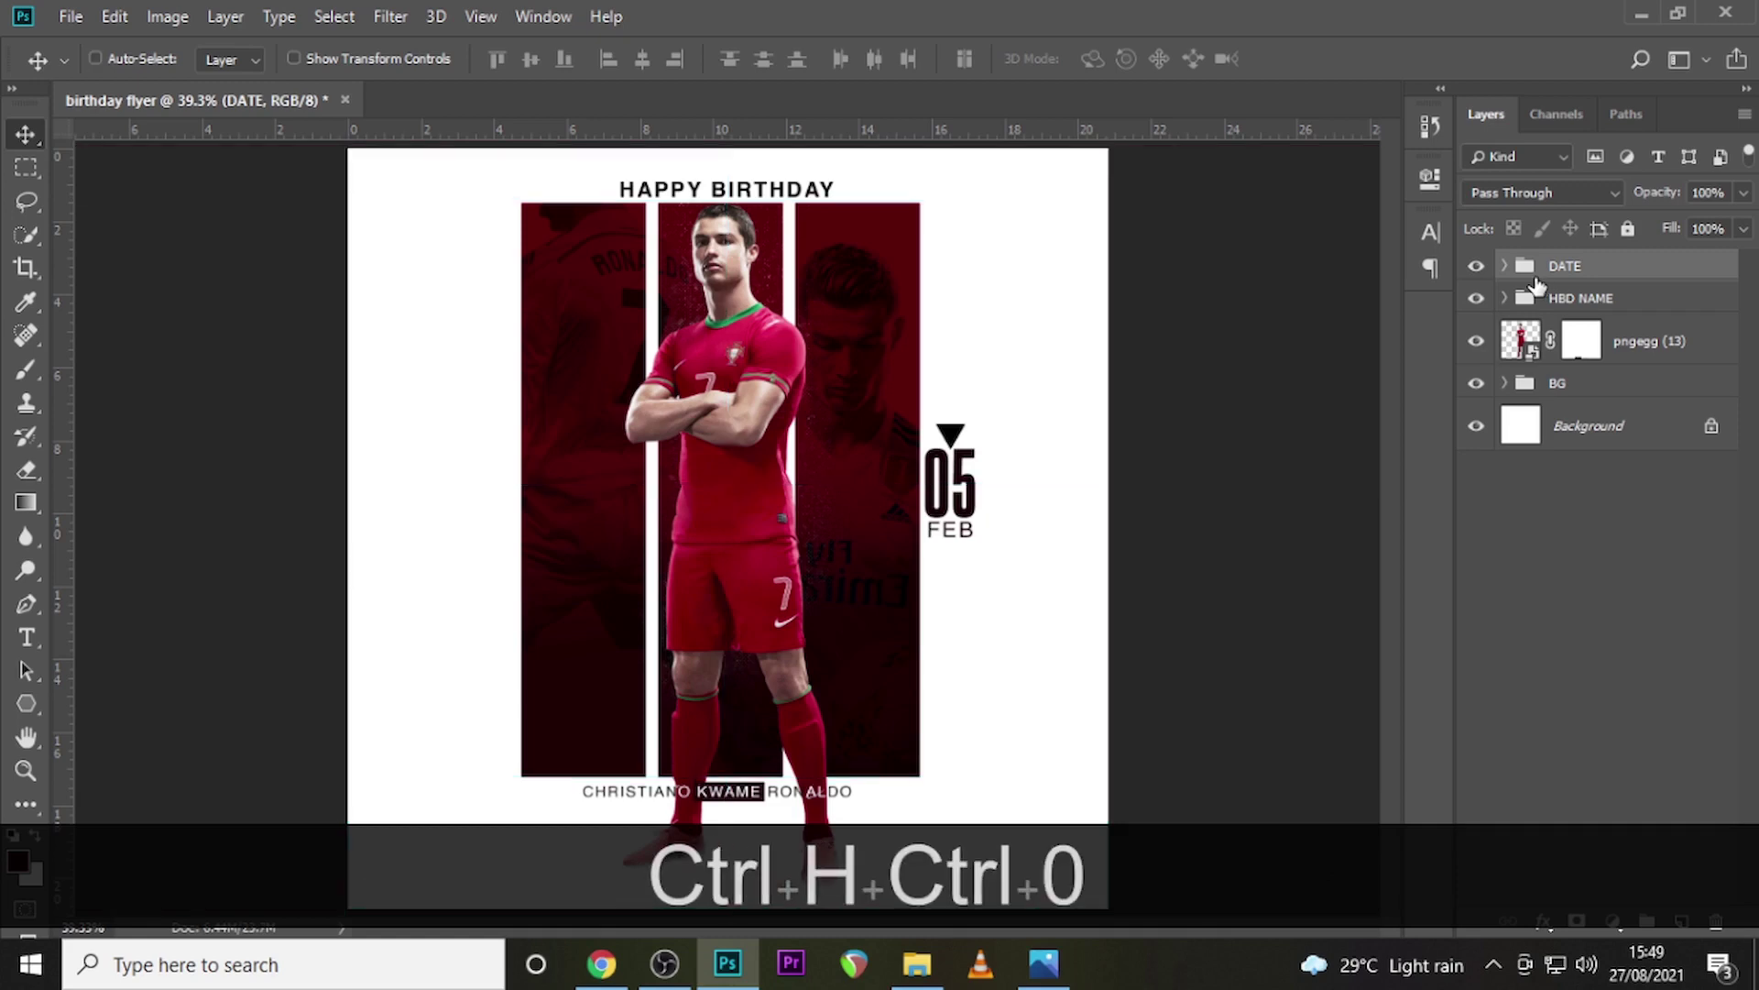